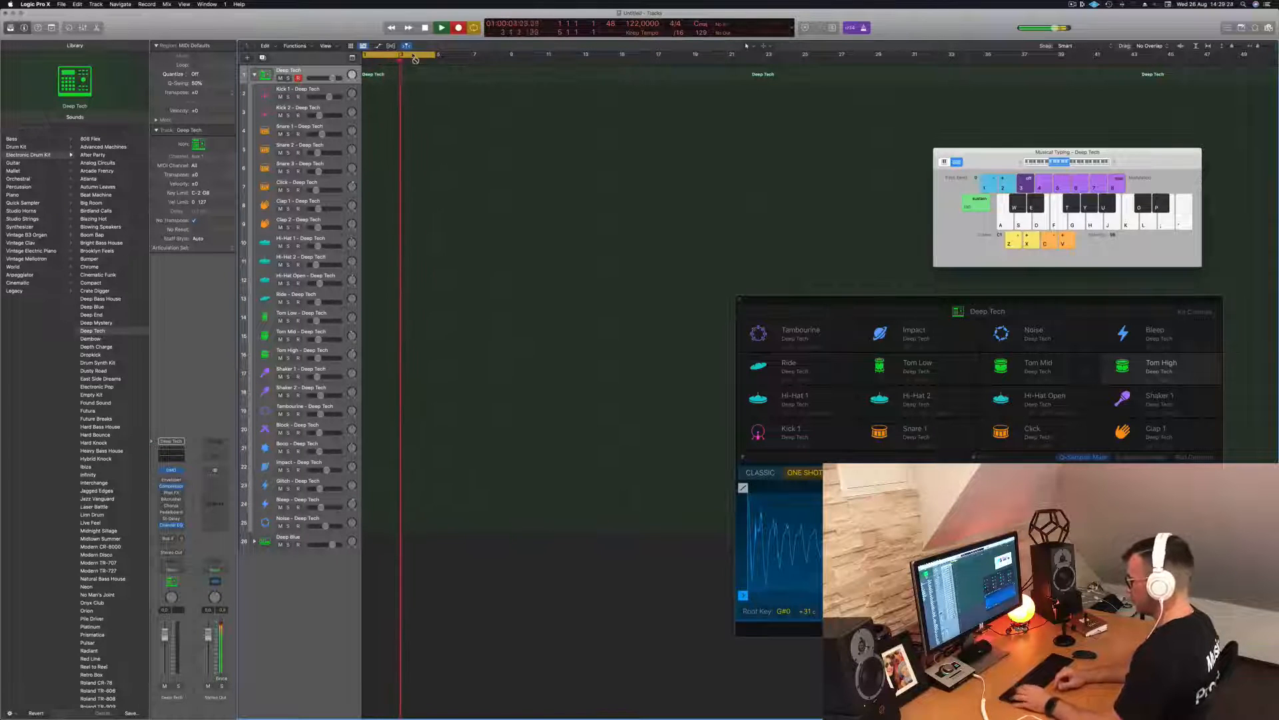
- Record a four-note kick pattern on the Deep Tech track and move the recorded region to bar 1
{"action": "key", "text": "a"}
{"action": "key", "text": "a"}
{"action": "key", "text": "a"}
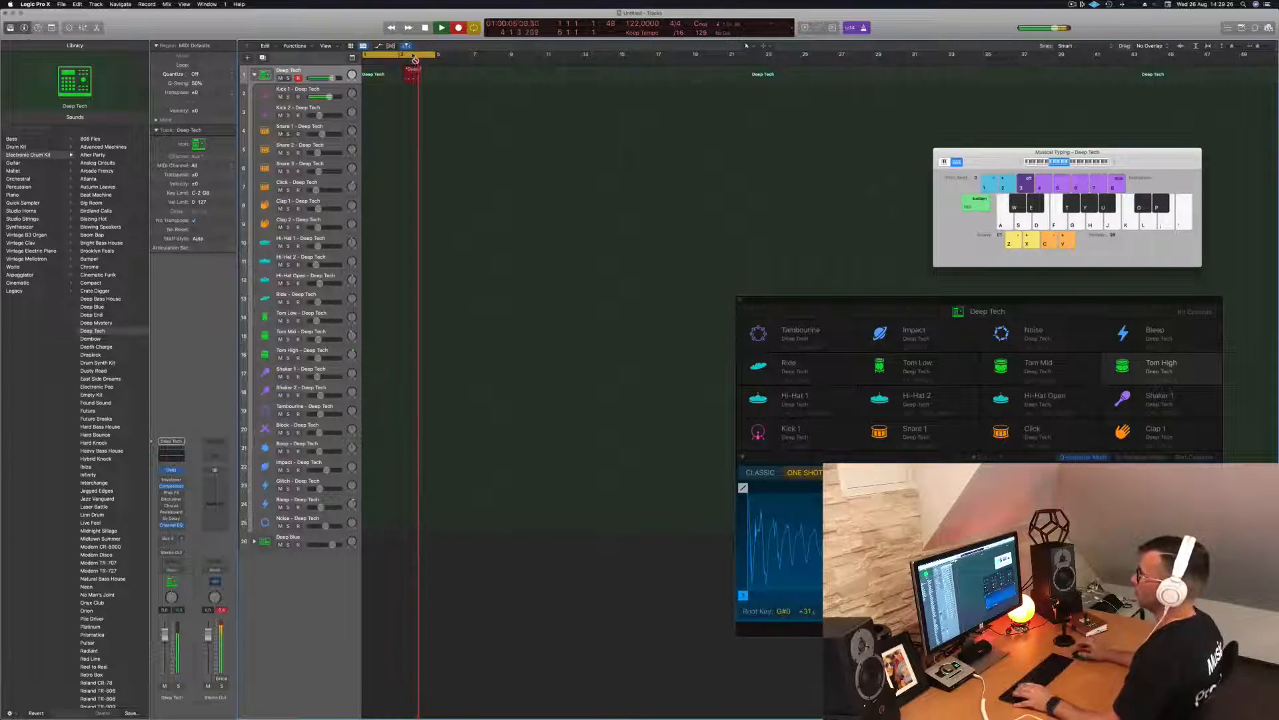
{"action": "key", "text": "space"}
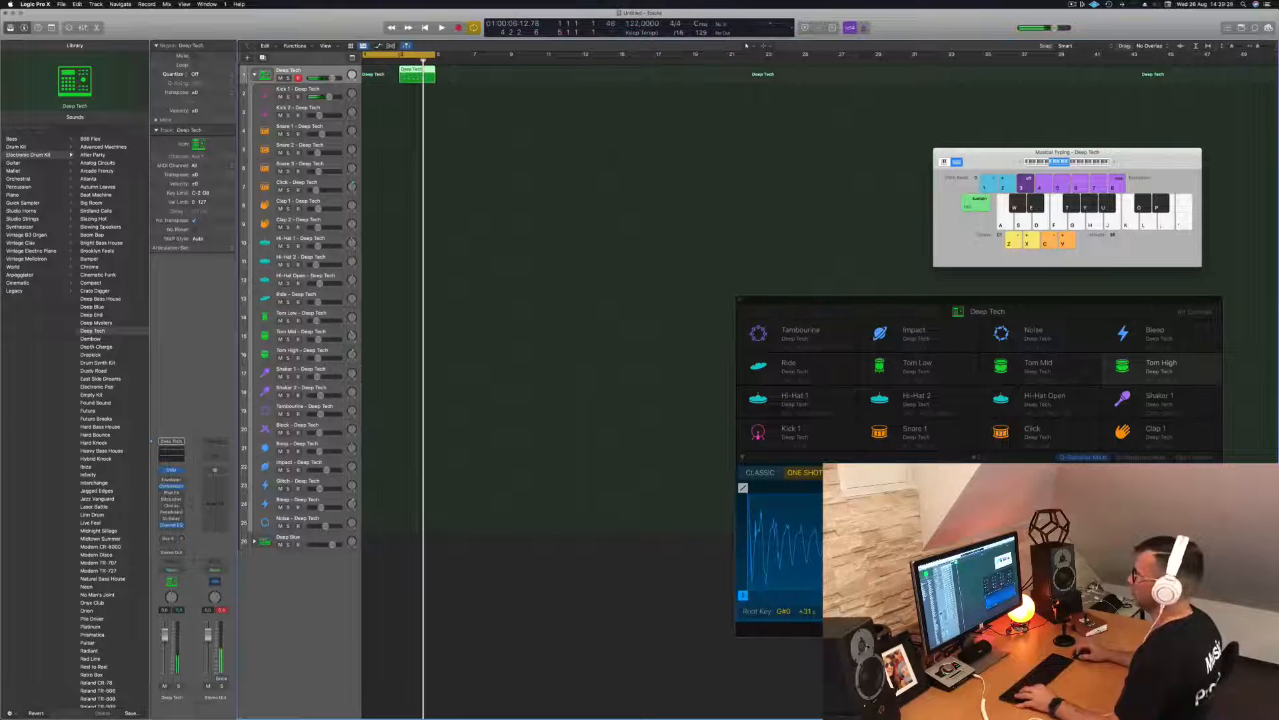
{"action": "left_click_drag", "start_coordinate": [416, 74], "coordinate": [380, 77]}
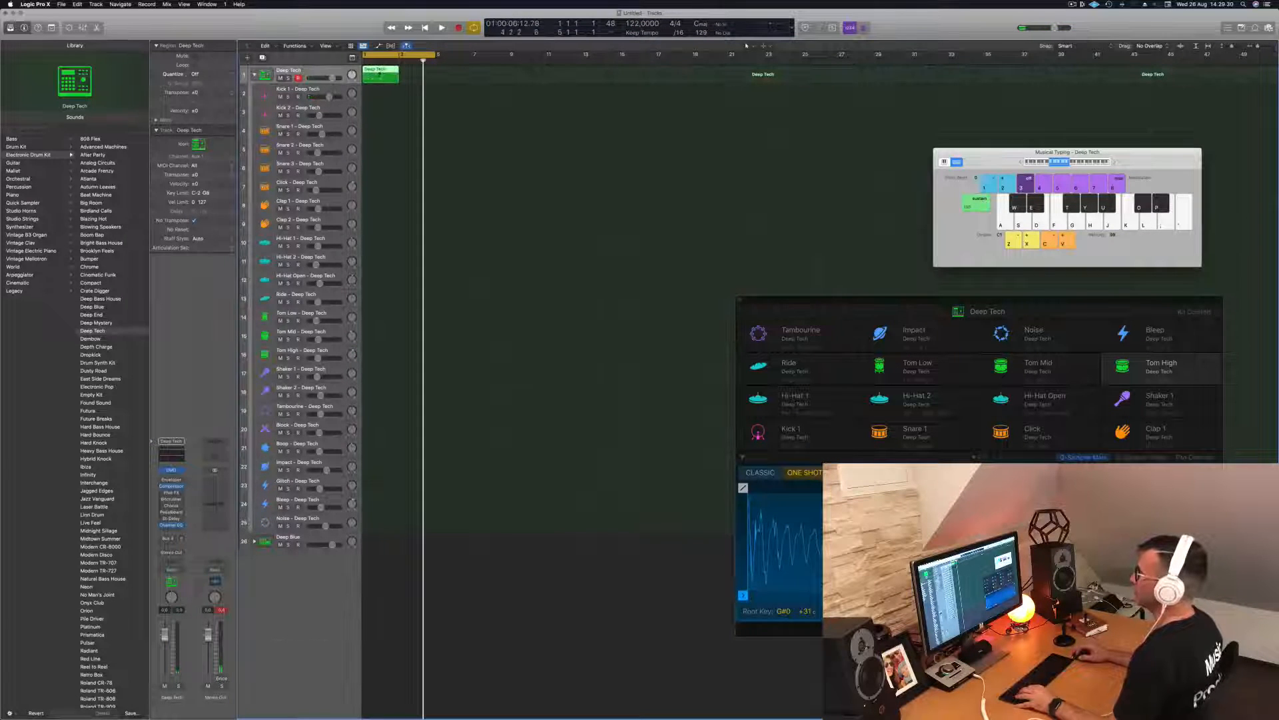
- Shift the region's four recorded notes earlier to start at bar 1, and align the last three with beats 2, 3 and 4
{"action": "key", "text": "p"}
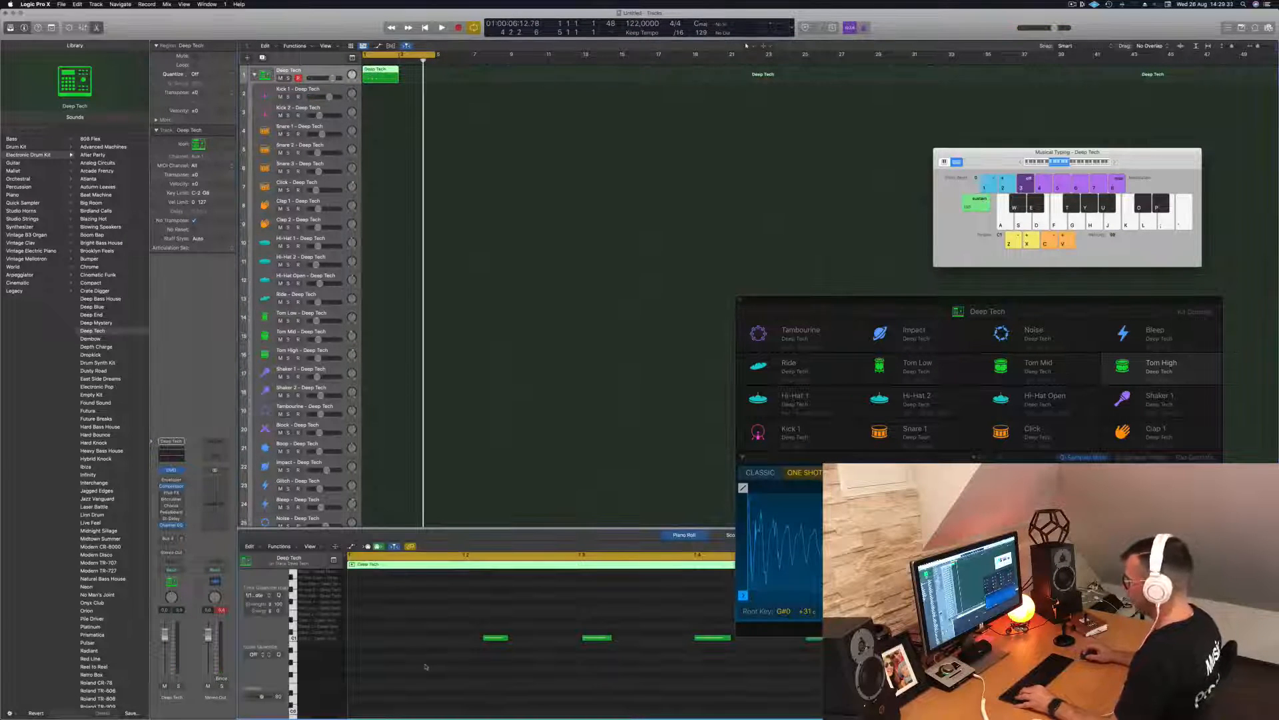
{"action": "left_click_drag", "start_coordinate": [522, 644], "coordinate": [824, 673]}
{"action": "key", "text": "alt+Left"}
{"action": "key", "text": "alt+Left"}
{"action": "key", "text": "alt+Left"}
{"action": "key", "text": "alt+Left"}
{"action": "key", "text": "alt+Left"}
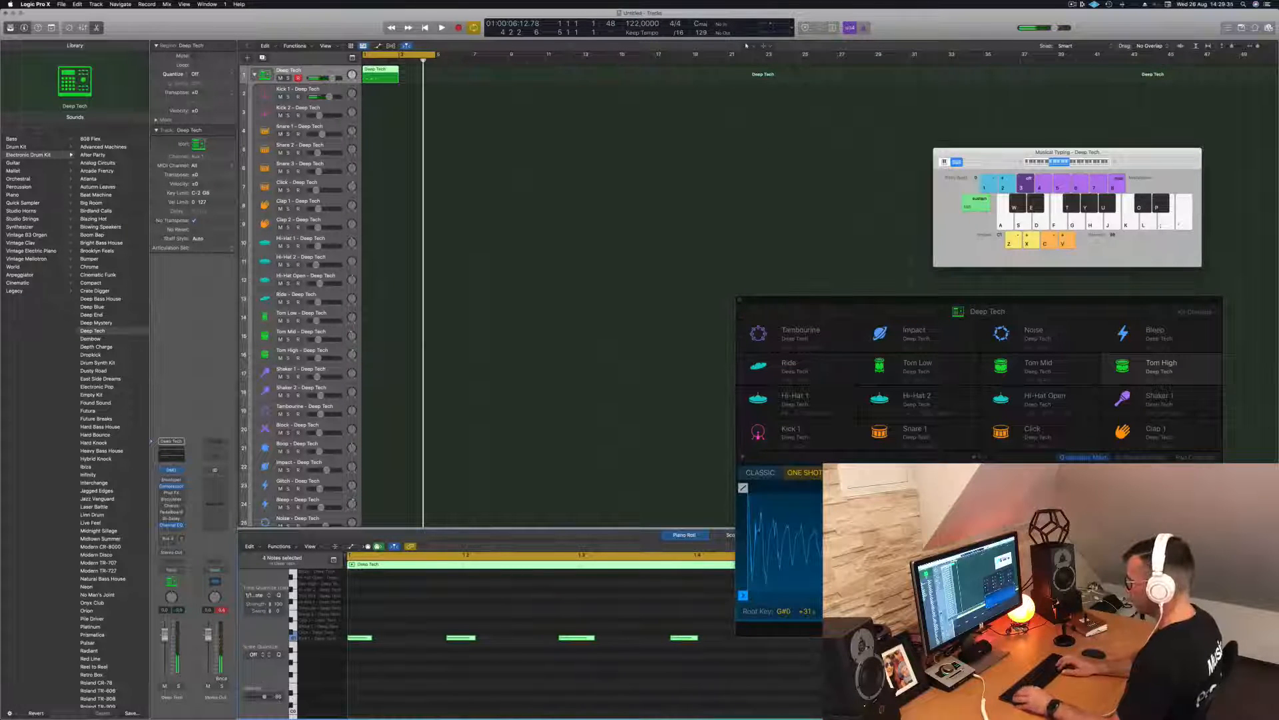
{"action": "left_click_drag", "start_coordinate": [415, 614], "coordinate": [737, 655]}
{"action": "key", "text": "space"}
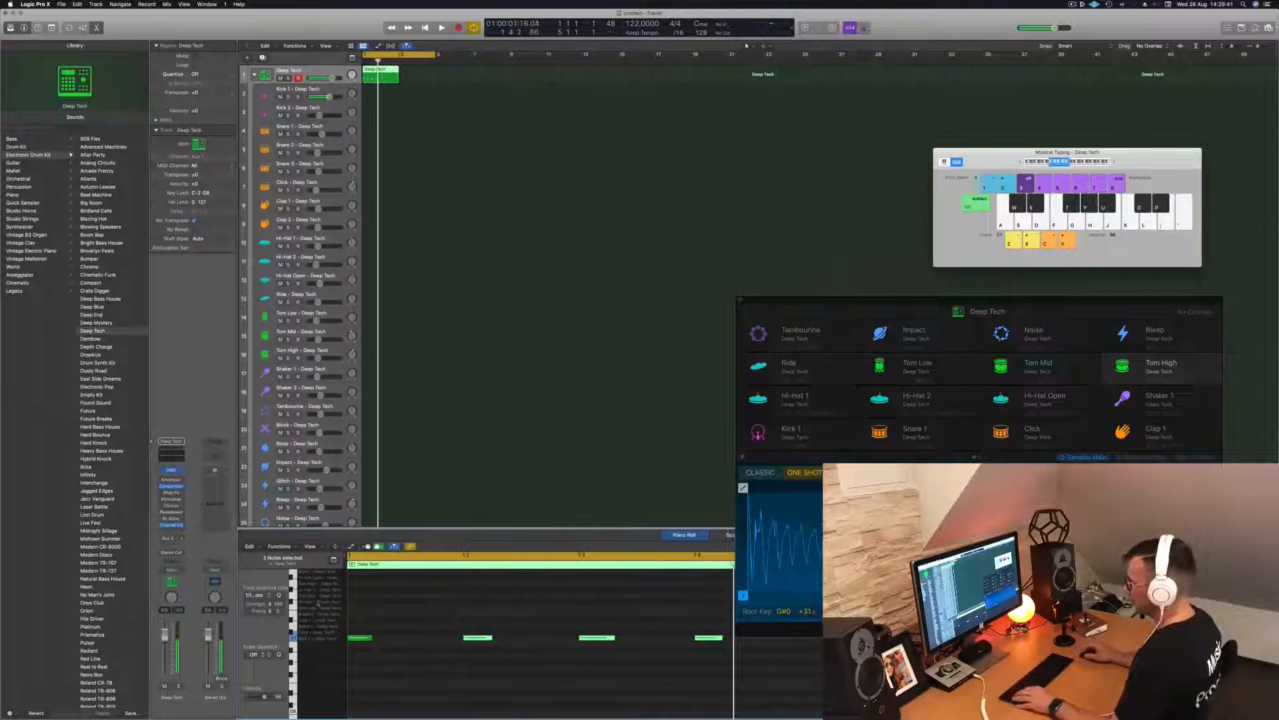
- Copy the four kick notes of the first bar into the second bar of the region
{"action": "scroll", "coordinate": [311, 603], "scroll_direction": "up", "scroll_amount": 5}
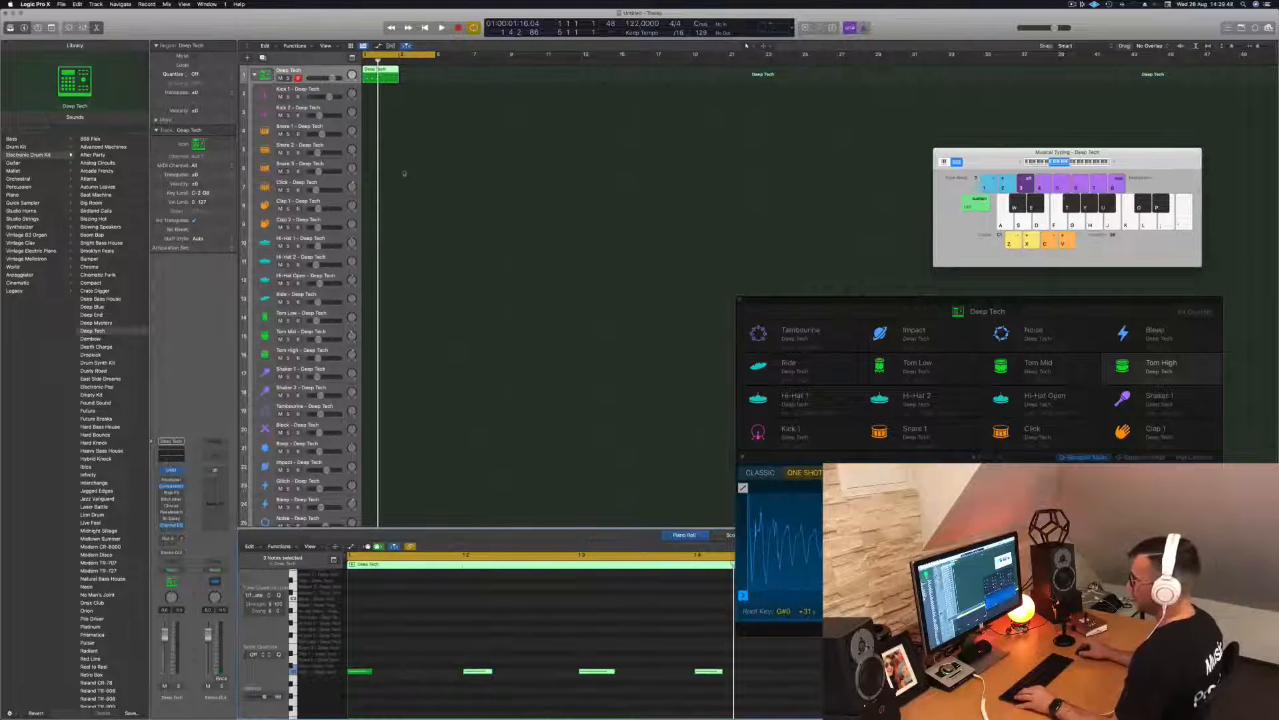
{"action": "scroll", "coordinate": [451, 631], "scroll_direction": "left", "scroll_amount": 5}
{"action": "left_click_drag", "start_coordinate": [617, 659], "coordinate": [351, 697]}
{"action": "left_click_drag", "start_coordinate": [445, 679], "coordinate": [649, 680]}
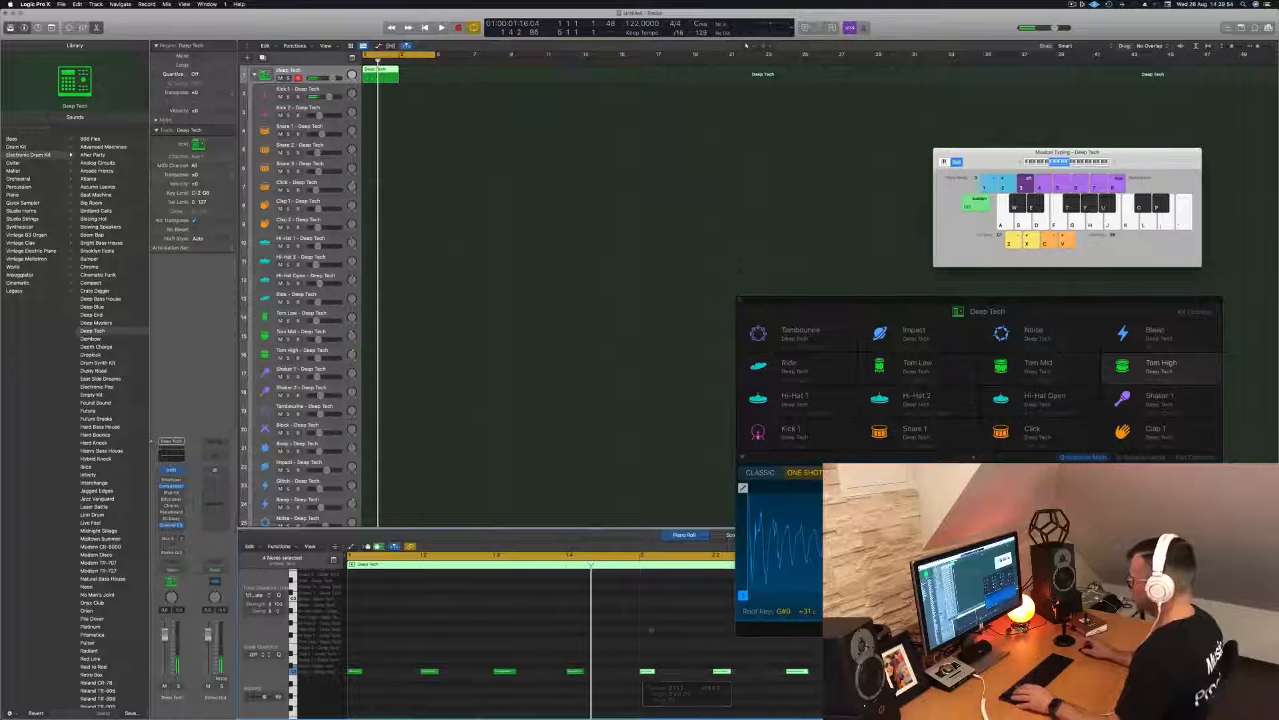
- Duplicate the Deep Tech region at bar 3 and copy both regions onto the Kick 1 track
{"action": "left_click_drag", "start_coordinate": [381, 71], "coordinate": [417, 75]}
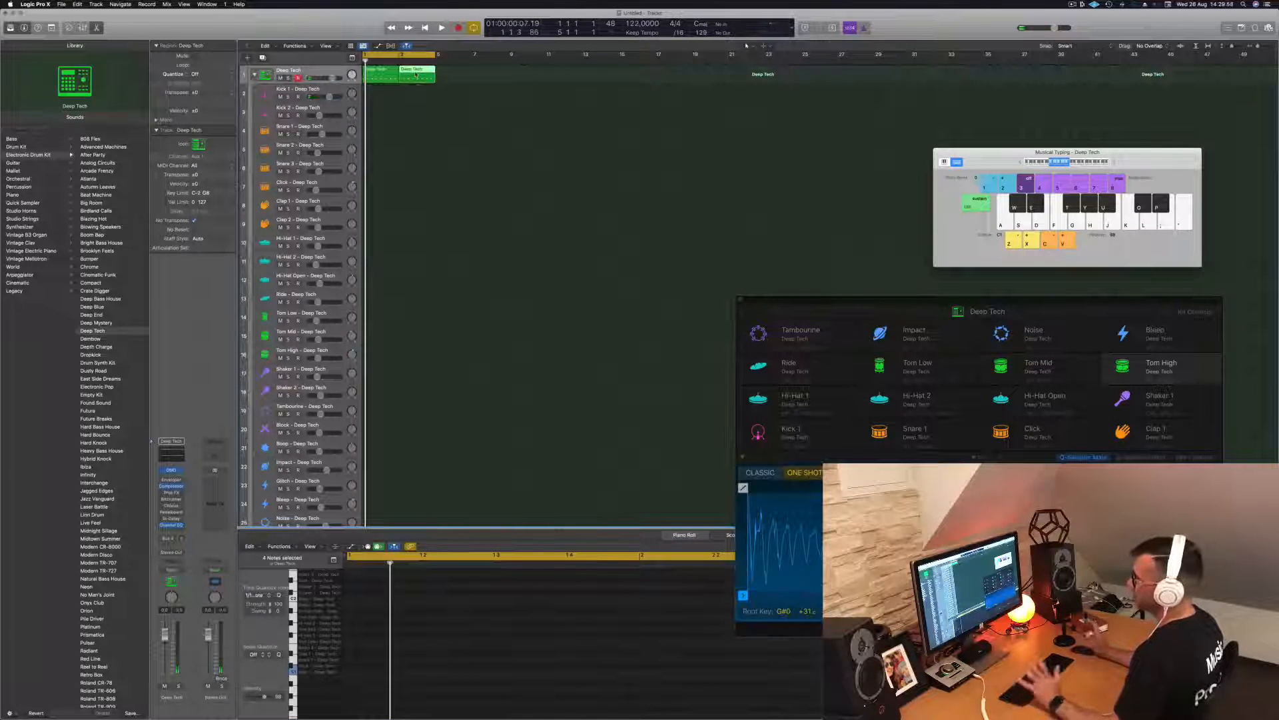
{"action": "left_click", "coordinate": [386, 71], "text": "shift"}
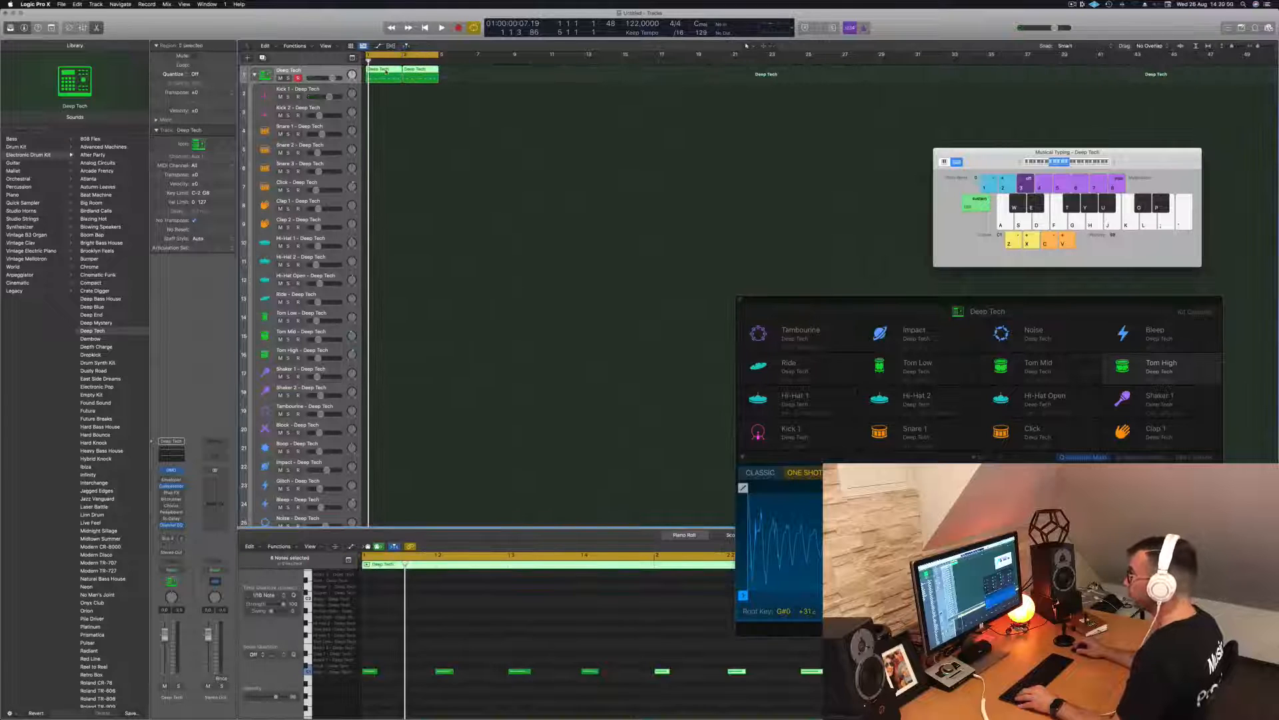
{"action": "left_click_drag", "start_coordinate": [385, 71], "coordinate": [384, 92]}
{"action": "left_click", "coordinate": [317, 89]}
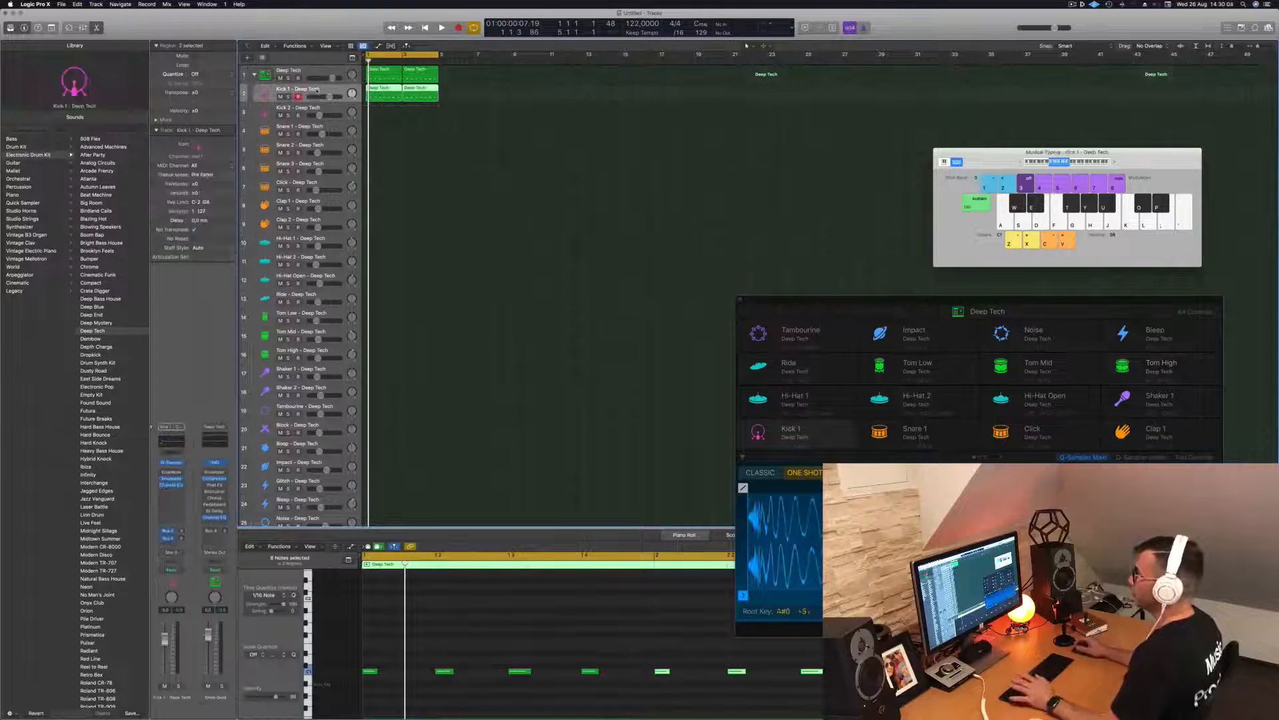
- Transpose all notes in the two Kick 1 regions down during playback
{"action": "key", "text": "space"}
{"action": "scroll", "coordinate": [403, 625], "scroll_direction": "left", "scroll_amount": 3}
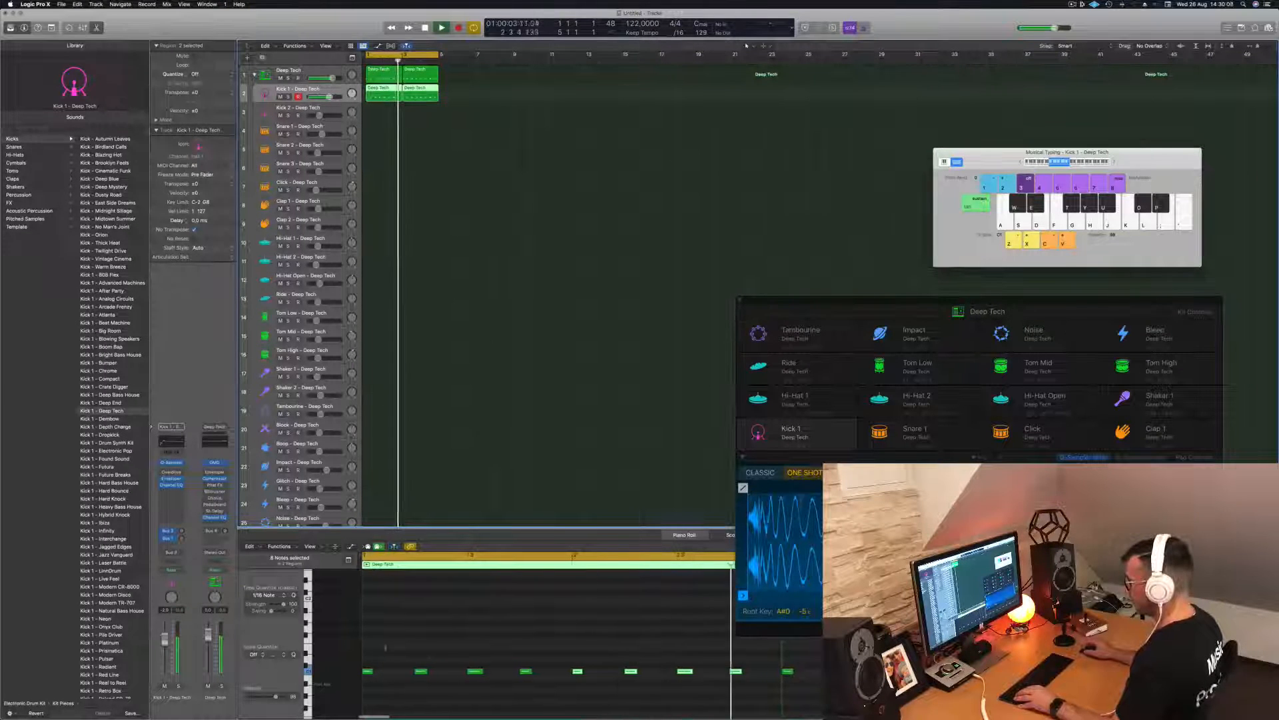
{"action": "left_click", "coordinate": [403, 689]}
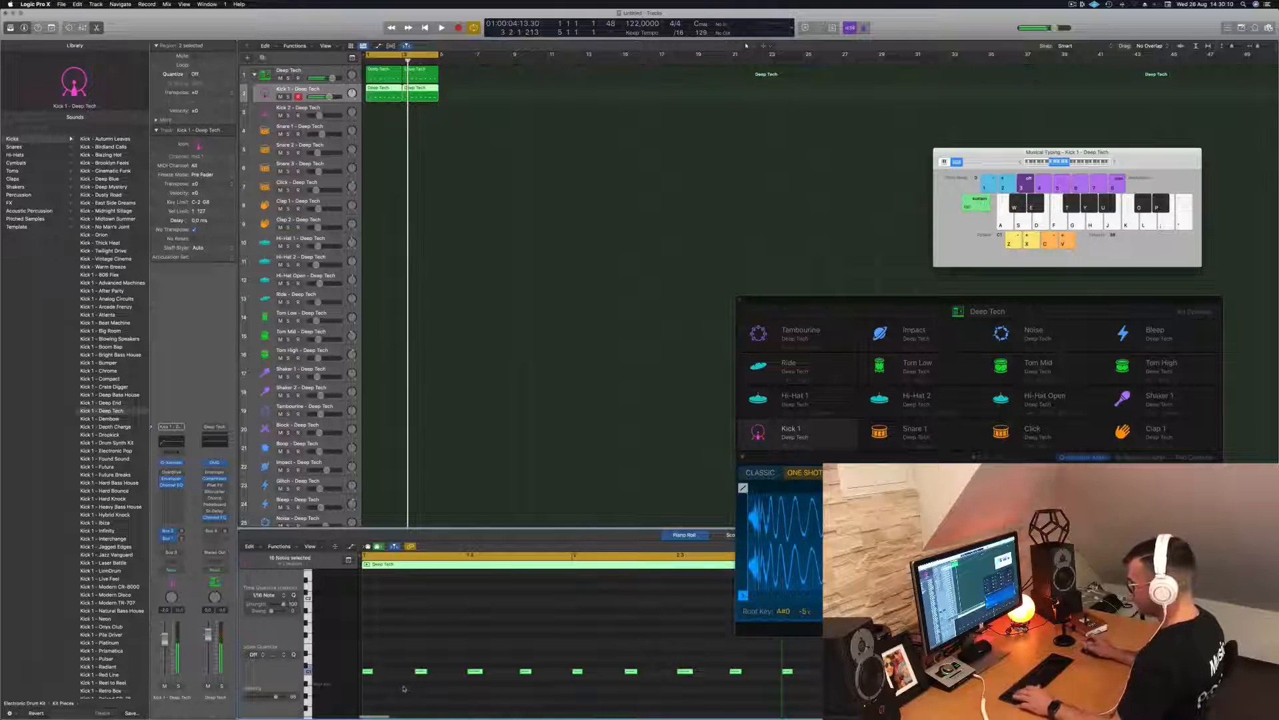
{"action": "scroll", "coordinate": [403, 687], "scroll_direction": "up", "scroll_amount": 2}
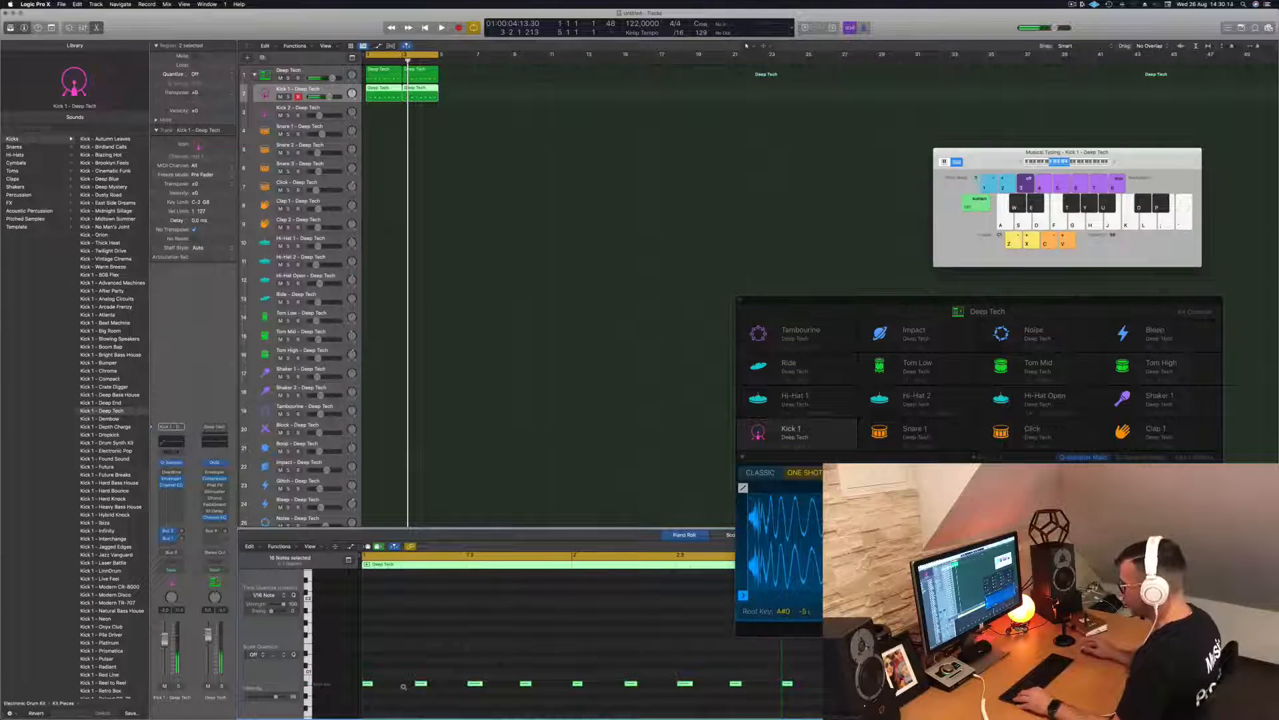
- Play the pattern repeatedly from the start to check the layered Deep Tech and Kick 1 regions
{"action": "key", "text": "space"}
{"action": "key", "text": "space"}
{"action": "key", "text": "space"}
{"action": "key", "text": "space"}
{"action": "left_click", "coordinate": [504, 120]}
{"action": "key", "text": "space"}
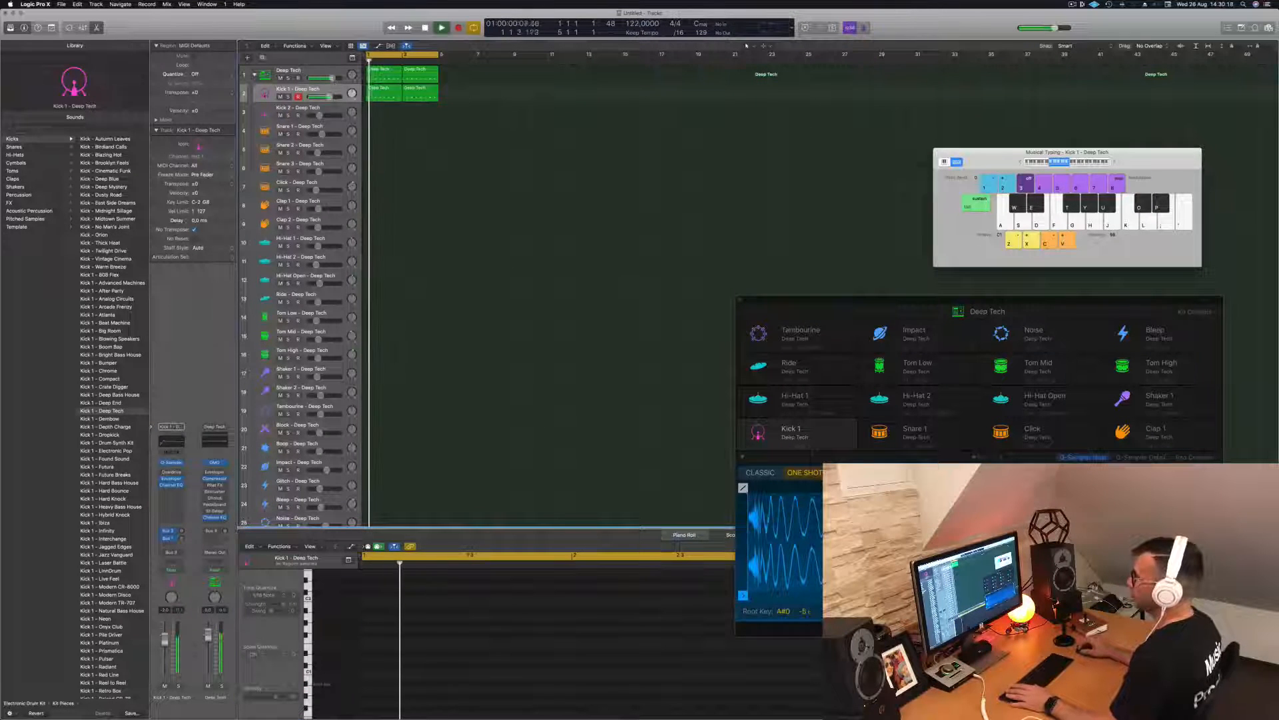
{"action": "left_click", "coordinate": [329, 91]}
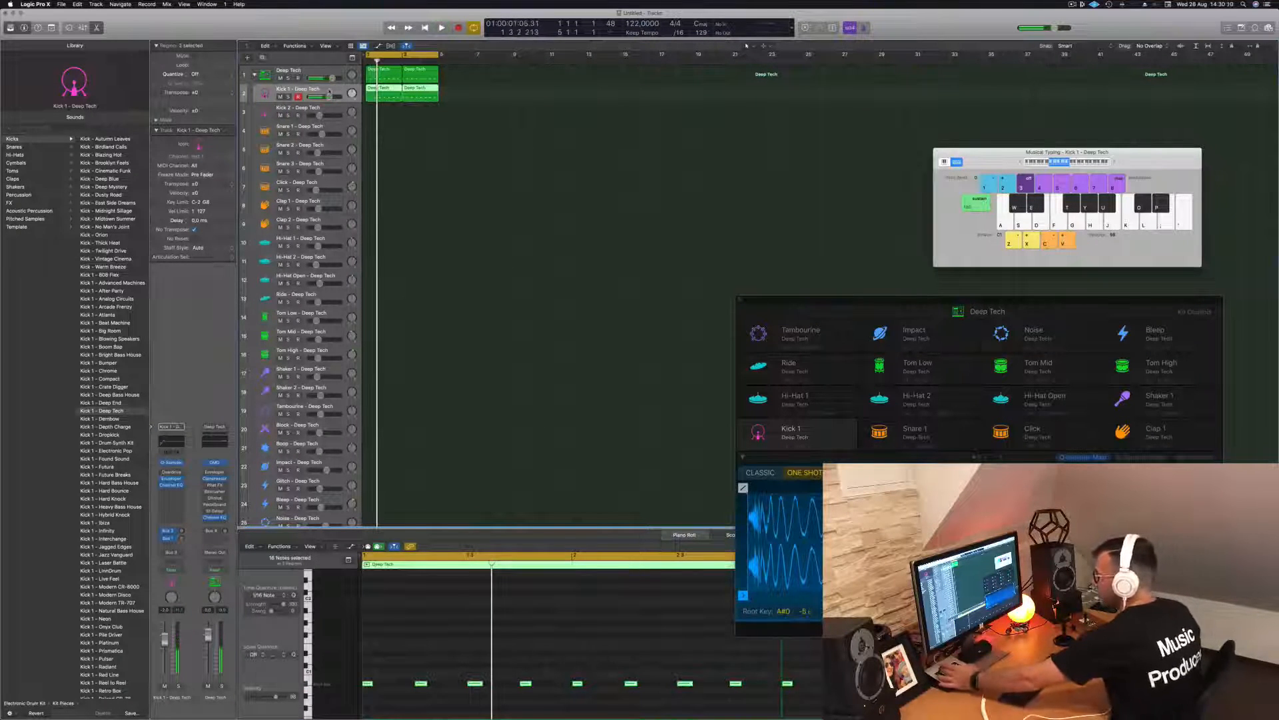
{"action": "key", "text": "space"}
{"action": "key", "text": "space"}
{"action": "key", "text": "space"}
- Increase the height of the Kick 1 track slightly and play the kick pattern again
{"action": "left_click_drag", "start_coordinate": [307, 102], "coordinate": [307, 107]}
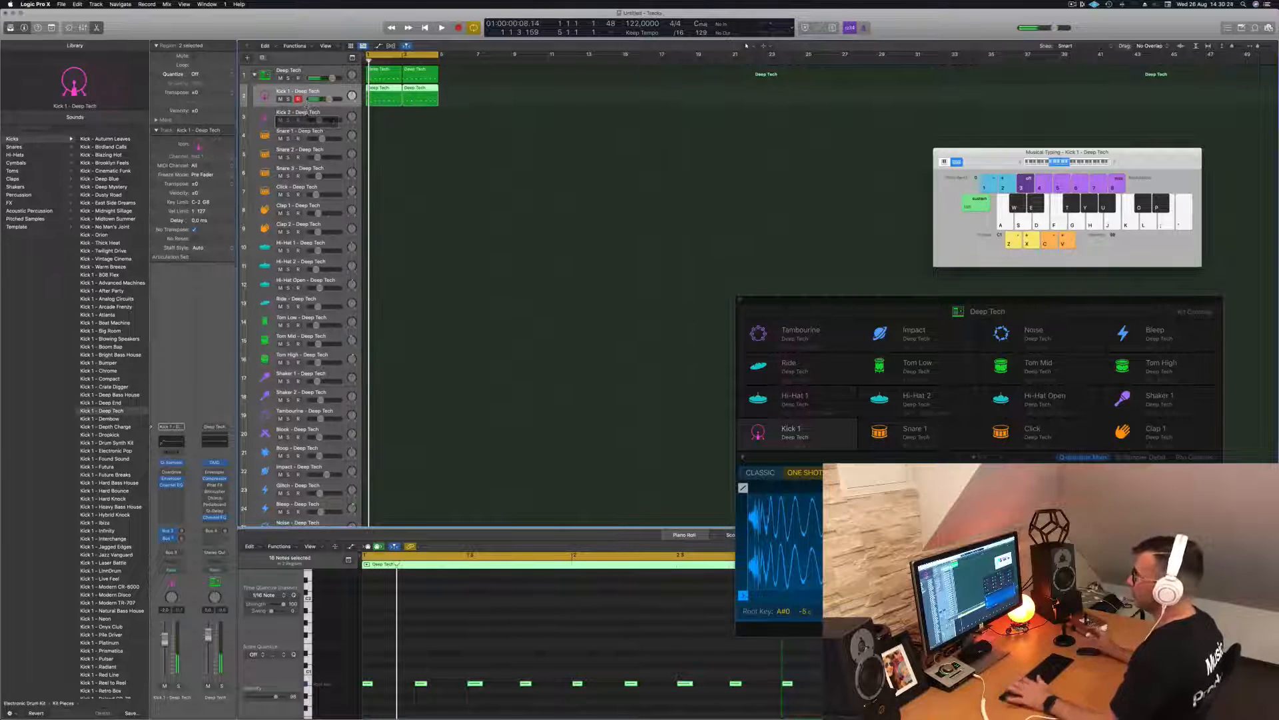
{"action": "key", "text": "space"}
{"action": "key", "text": "space"}
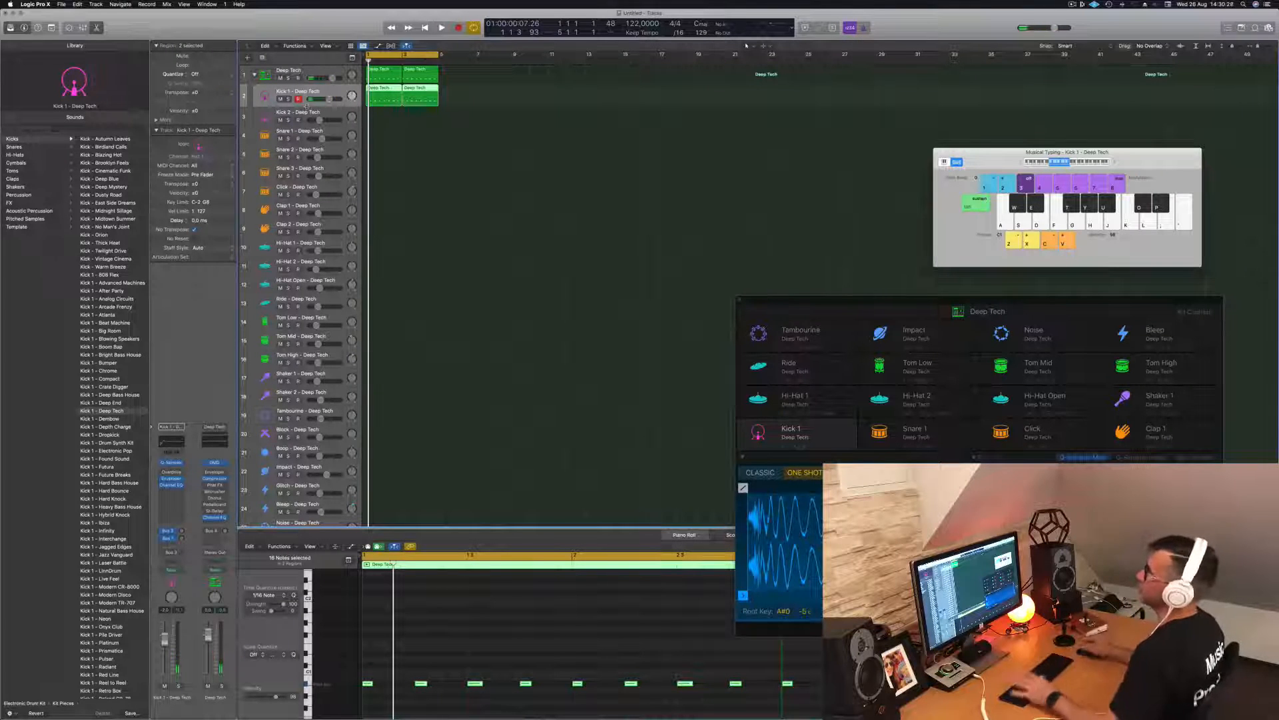
{"action": "key", "text": "space"}
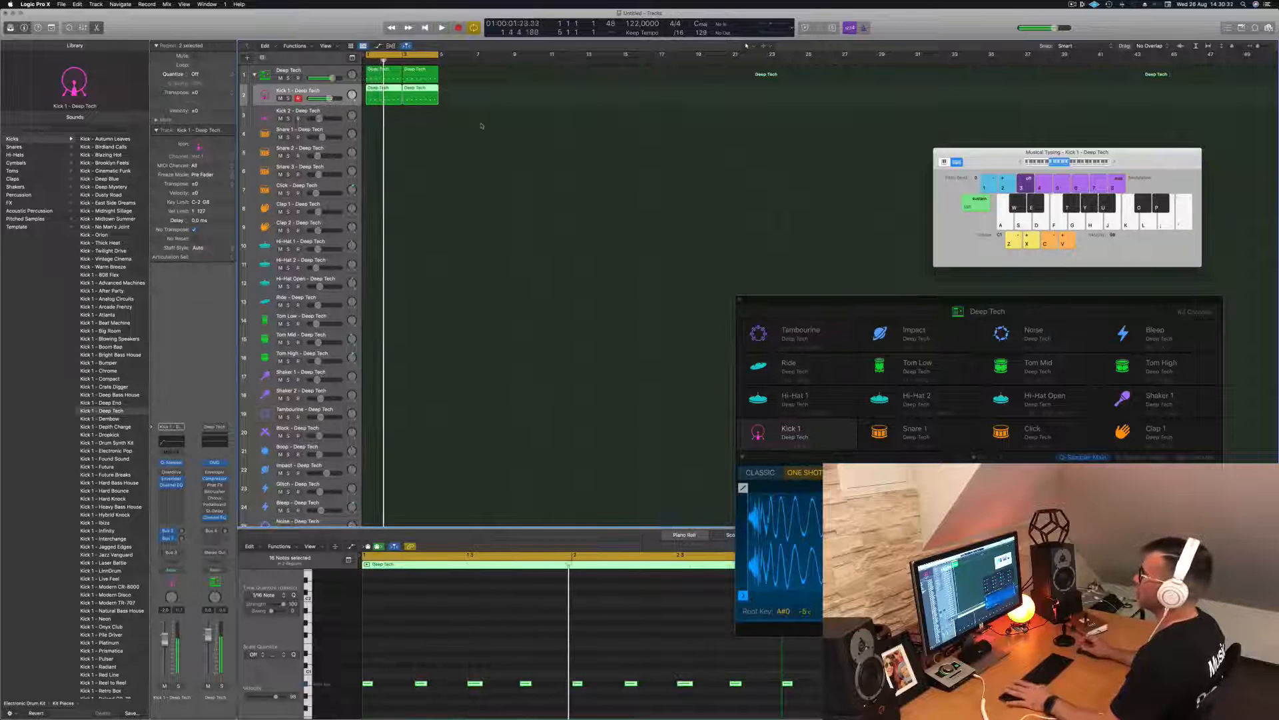
- Copy the first Deep Tech region onto the Kick 2 track and transpose all its notes down
{"action": "left_click", "coordinate": [380, 75]}
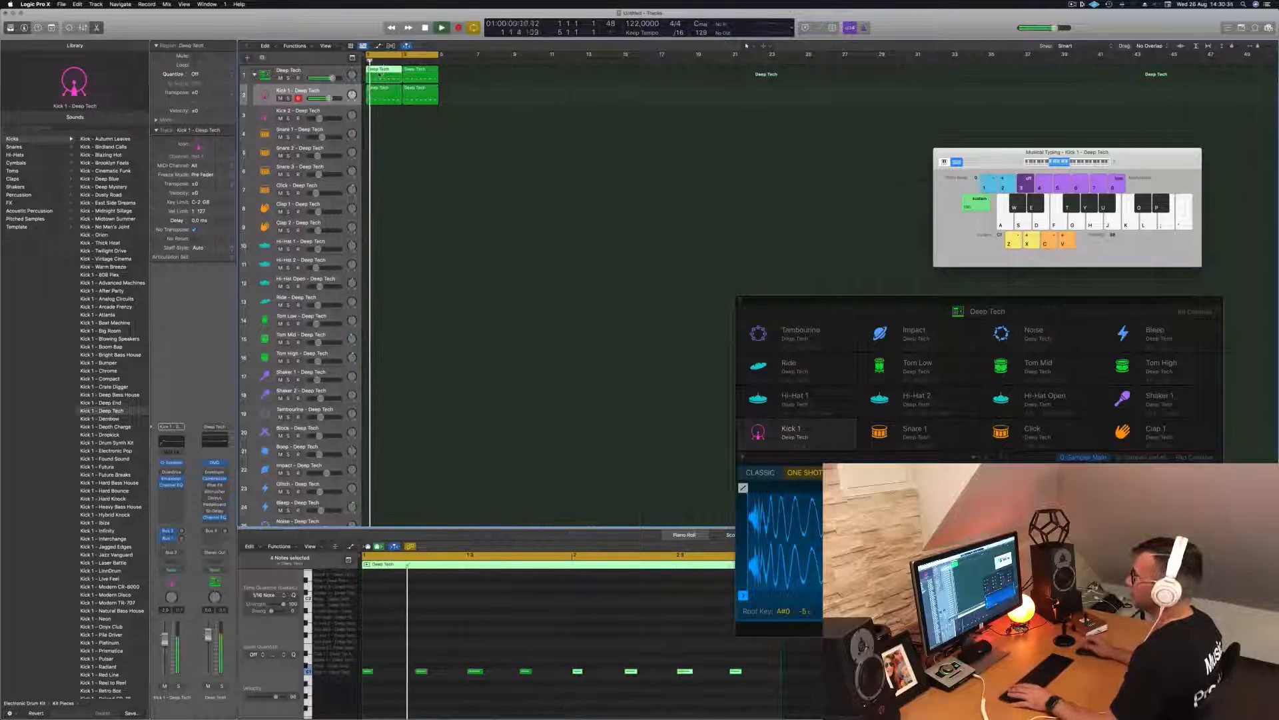
{"action": "left_click_drag", "start_coordinate": [379, 75], "coordinate": [381, 116]}
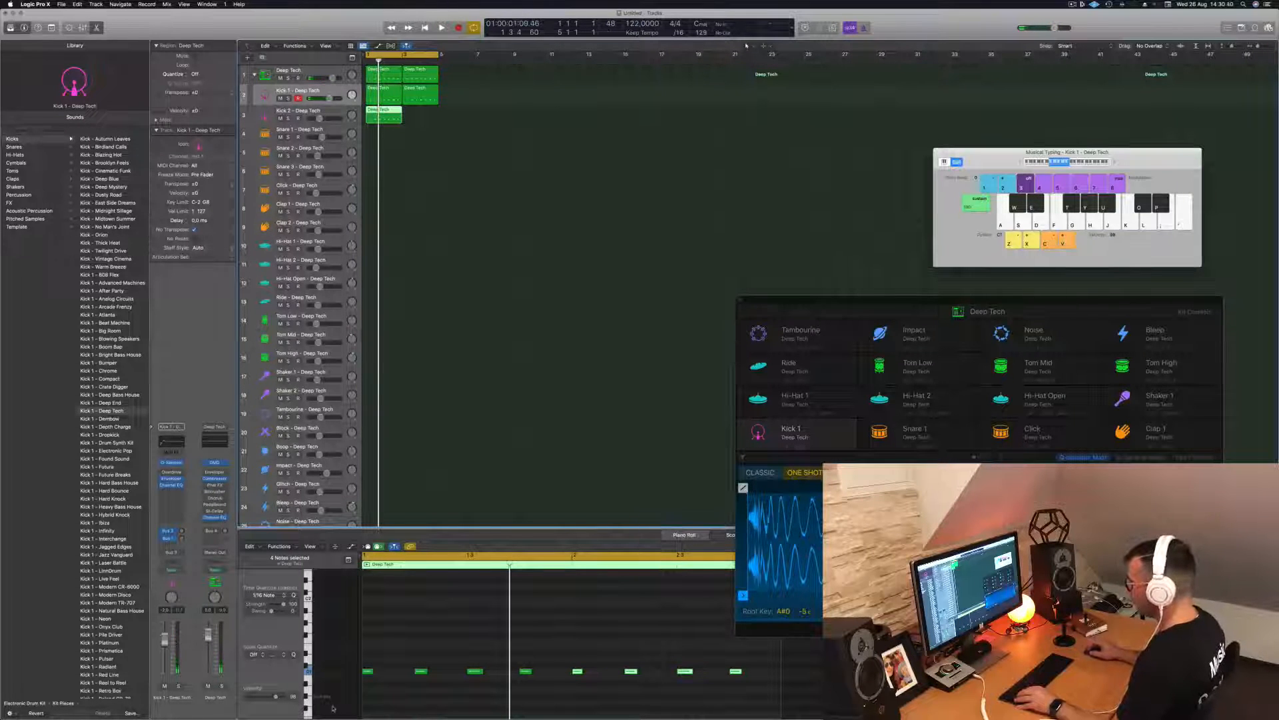
{"action": "left_click_drag", "start_coordinate": [371, 660], "coordinate": [739, 686]}
{"action": "key", "text": "alt+Down"}
{"action": "key", "text": "alt+Down"}
{"action": "key", "text": "alt+Down"}
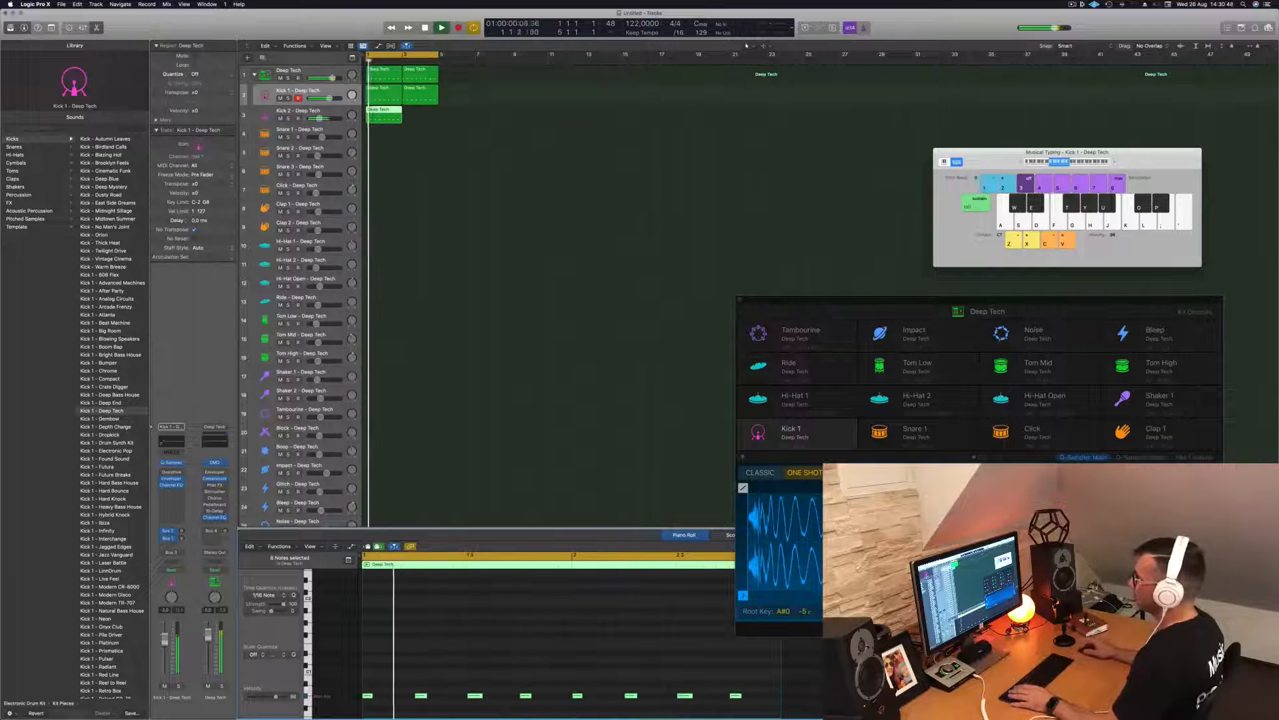
- Select the Kick 2 track, uncover the Drum Machine Designer window and view Kick 2's sampler detail and pad controls
{"action": "left_click", "coordinate": [323, 111]}
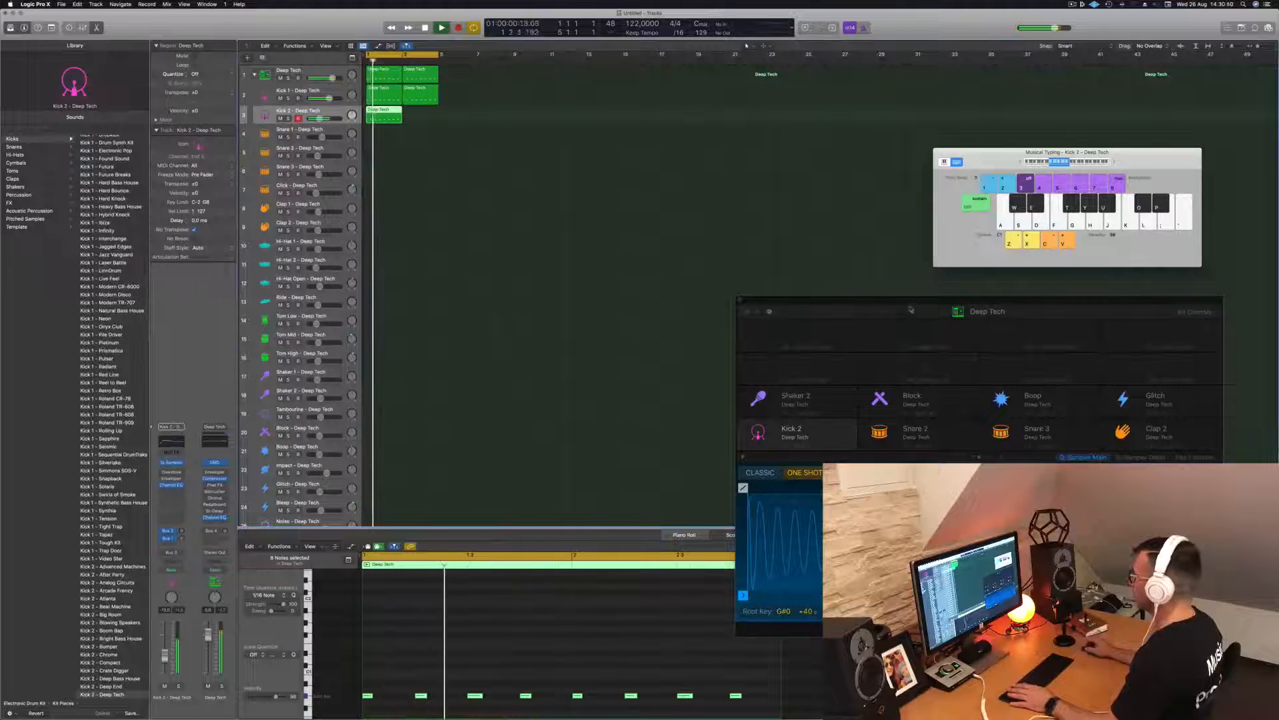
{"action": "left_click", "coordinate": [840, 299]}
{"action": "left_click_drag", "start_coordinate": [877, 304], "coordinate": [671, 129]}
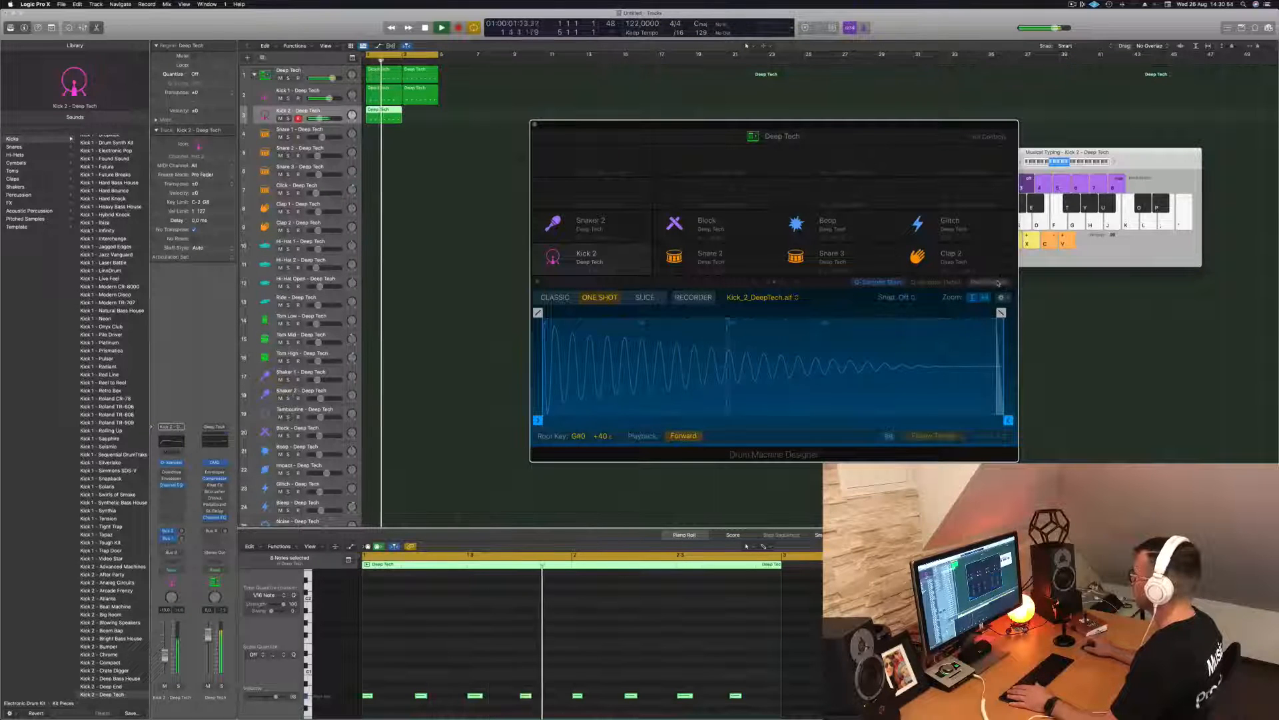
{"action": "left_click", "coordinate": [936, 282]}
{"action": "left_click", "coordinate": [936, 282]}
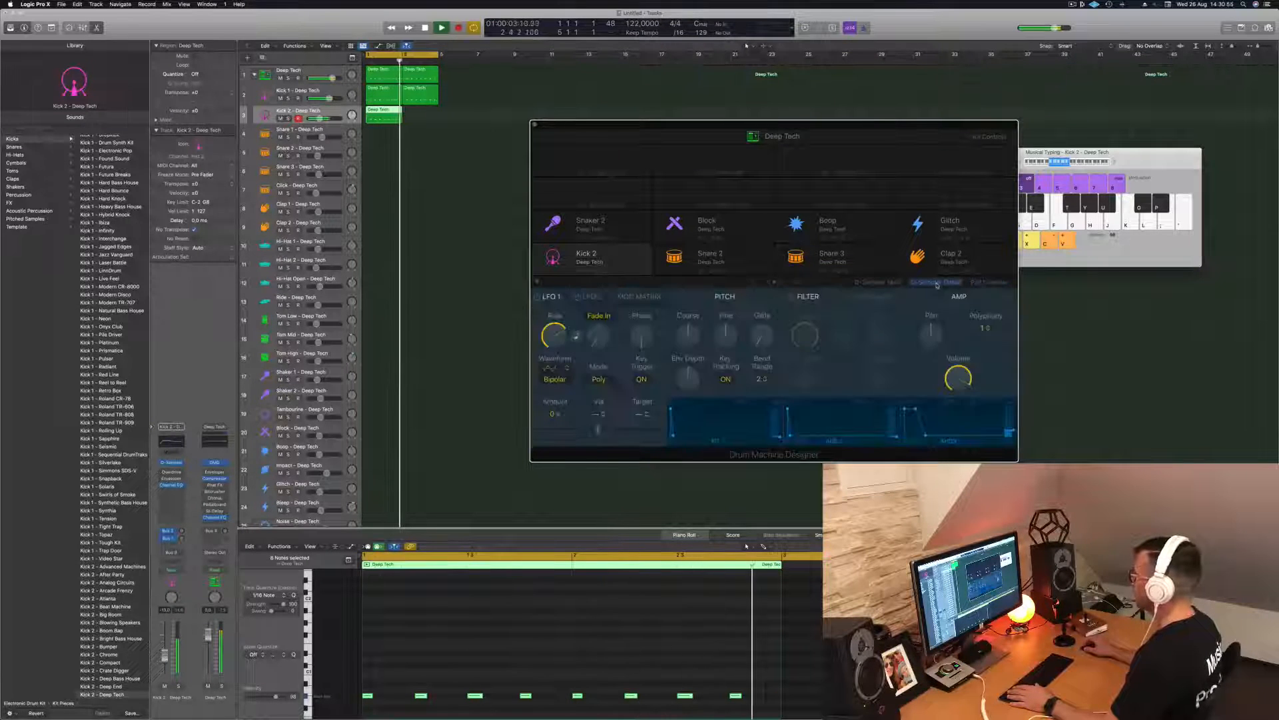
{"action": "left_click", "coordinate": [984, 284]}
{"action": "key", "text": "space"}
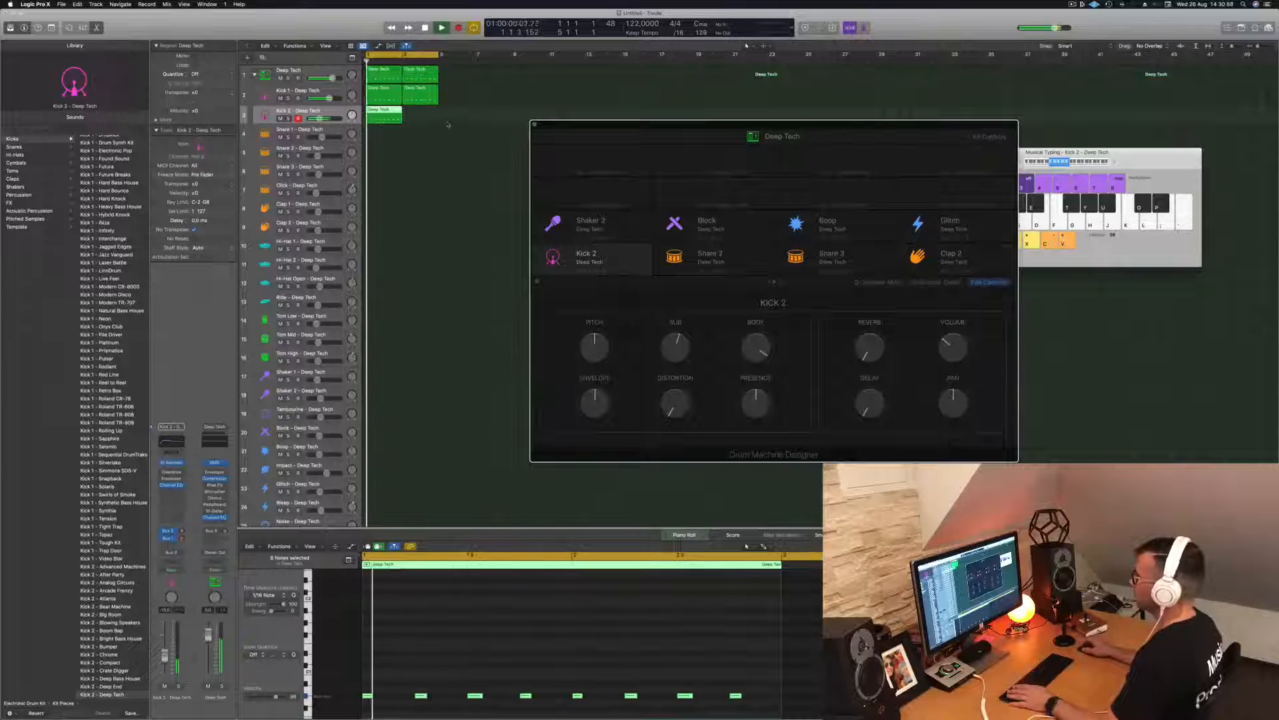
- Duplicate the Kick 2 region at bar 3 and play the layered kicks
{"action": "left_click_drag", "start_coordinate": [378, 112], "coordinate": [413, 115]}
{"action": "key", "text": "space"}
{"action": "mouse_move", "coordinate": [642, 129]}
{"action": "left_mouse_down"}
{"action": "mouse_move", "coordinate": [595, 128]}
{"action": "mouse_move", "coordinate": [662, 125]}
{"action": "left_mouse_up"}
{"action": "key", "text": "space"}
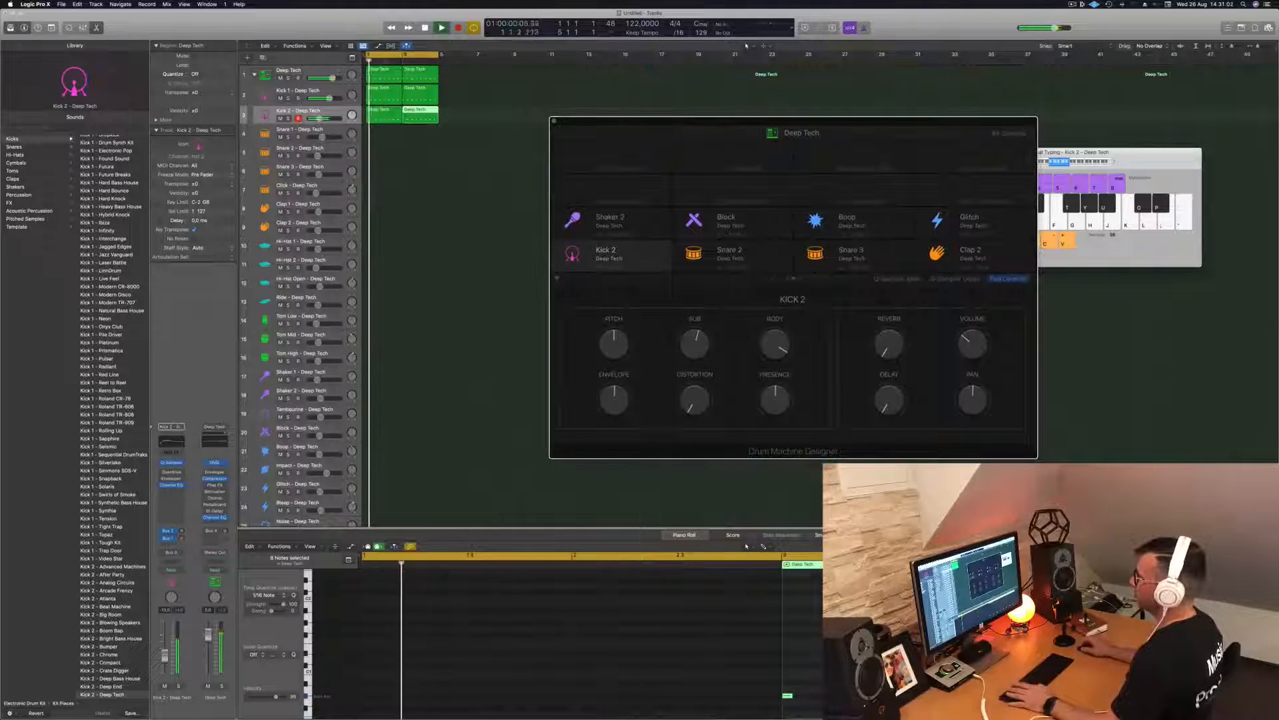
- Play the Deep Tech track, examine its Compressor settings, and close the plug-in
{"action": "left_click", "coordinate": [326, 73]}
{"action": "key", "text": "space"}
{"action": "key", "text": "space"}
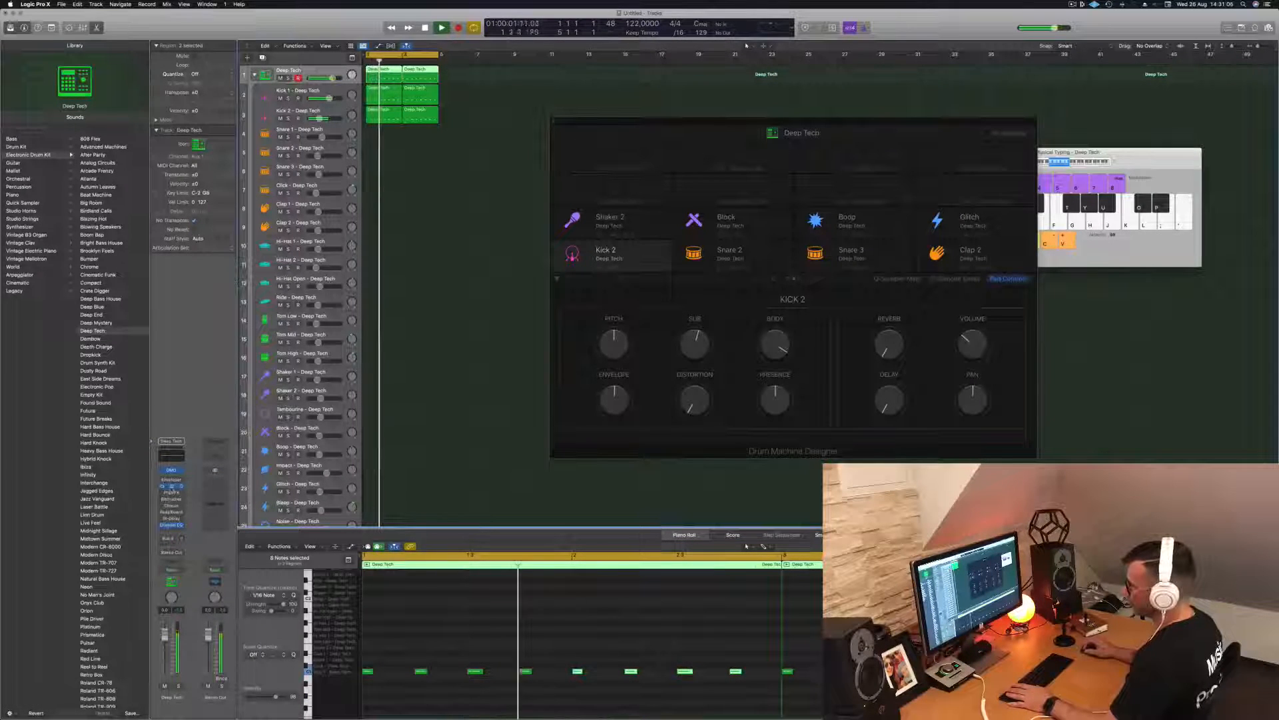
{"action": "left_click", "coordinate": [172, 487]}
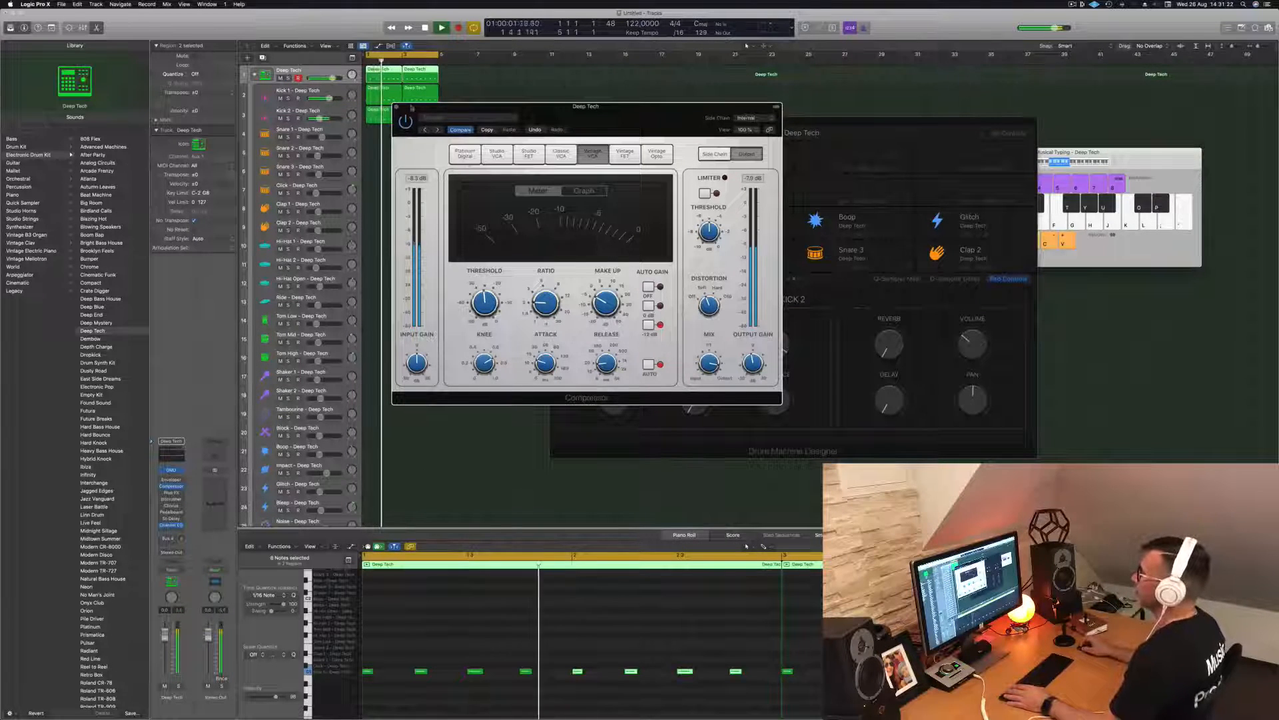
{"action": "left_click", "coordinate": [397, 107]}
{"action": "key", "text": "space"}
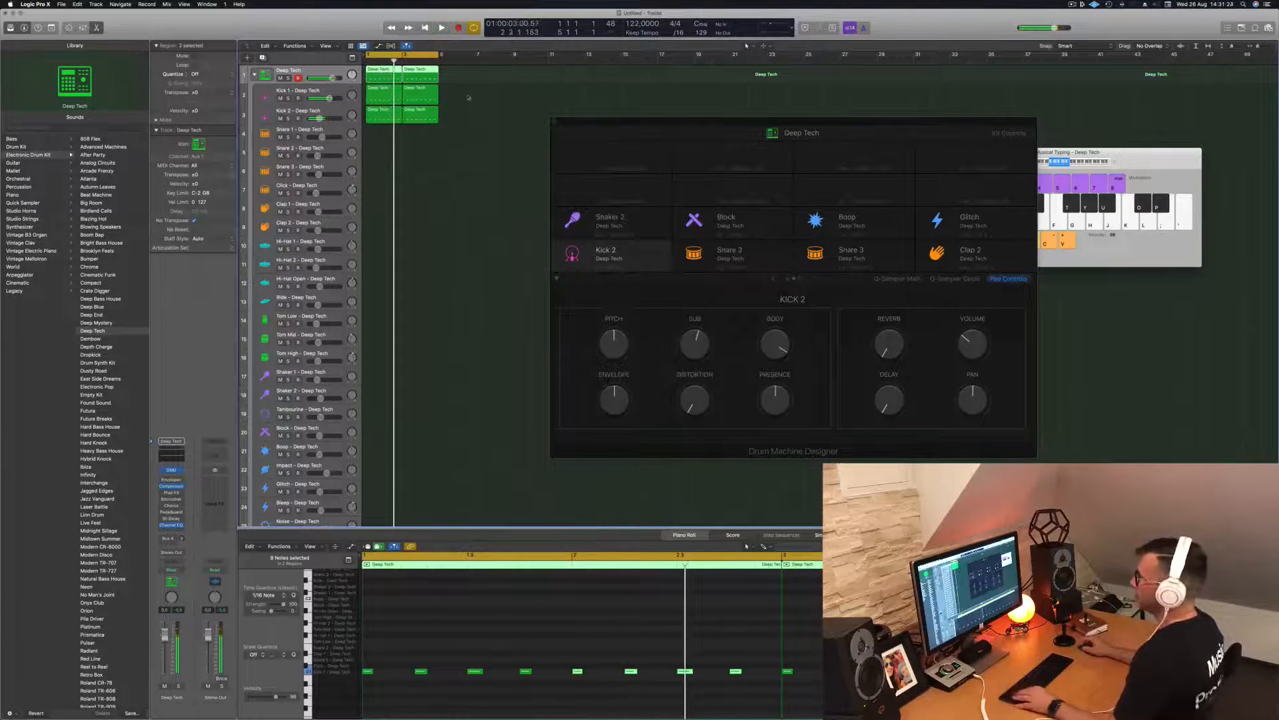
- Move the first Deep Tech region from the main kit track to the Tom Low track
{"action": "left_click", "coordinate": [469, 104]}
{"action": "left_click", "coordinate": [381, 79]}
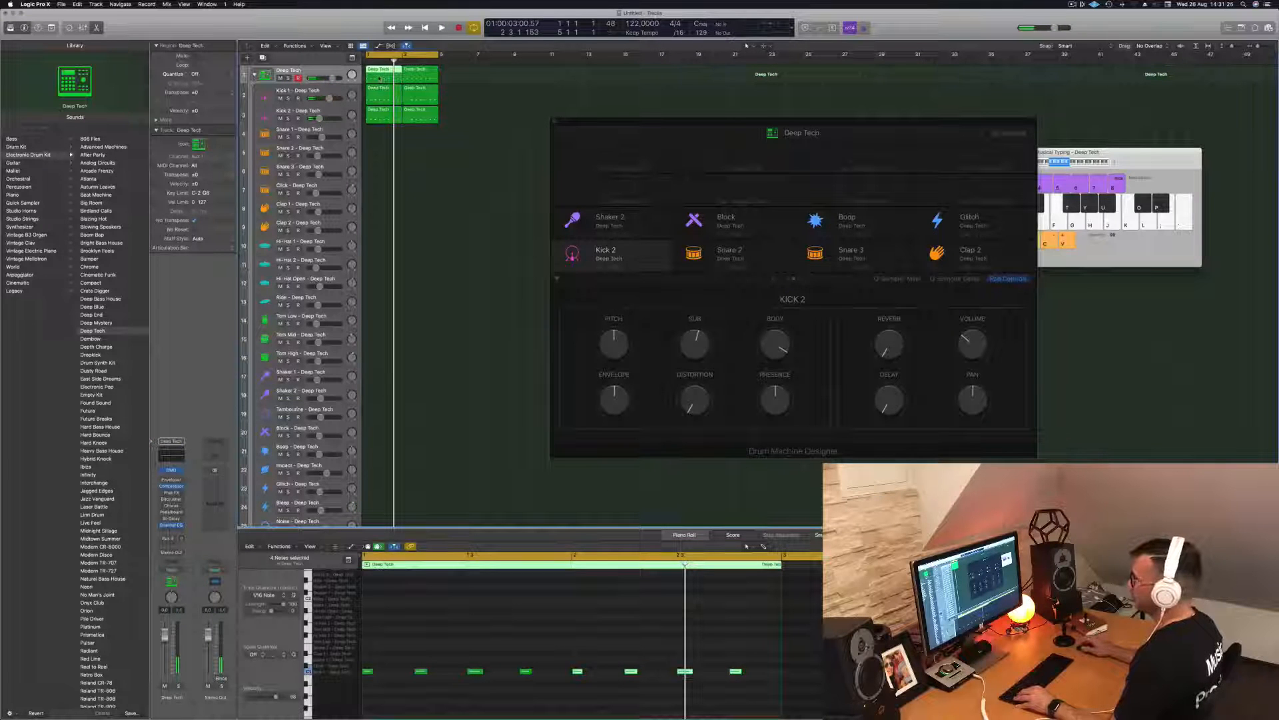
{"action": "left_click_drag", "start_coordinate": [379, 78], "coordinate": [378, 323]}
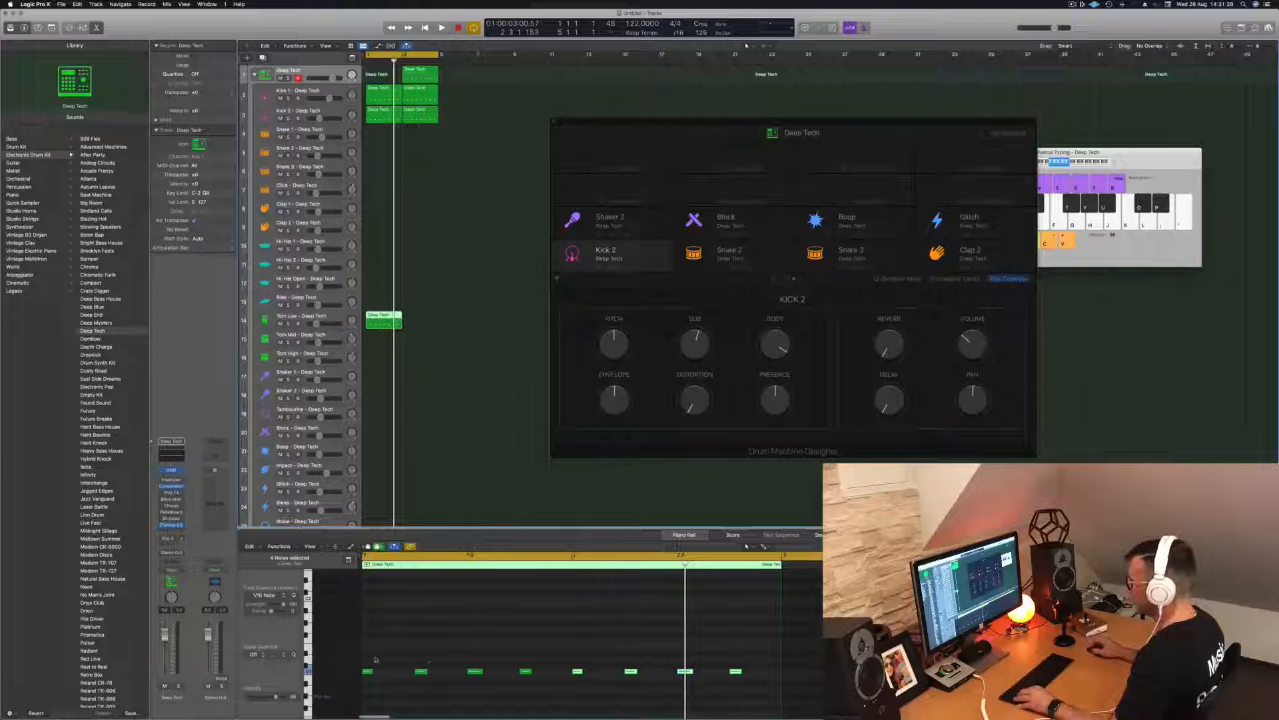
- Keep only the fourth and eighth notes in the Tom Low region, shift them slightly later and lower, and play the result
{"action": "left_click_drag", "start_coordinate": [377, 658], "coordinate": [505, 695]}
{"action": "key", "text": "BackSpace"}
{"action": "left_click_drag", "start_coordinate": [569, 657], "coordinate": [680, 688]}
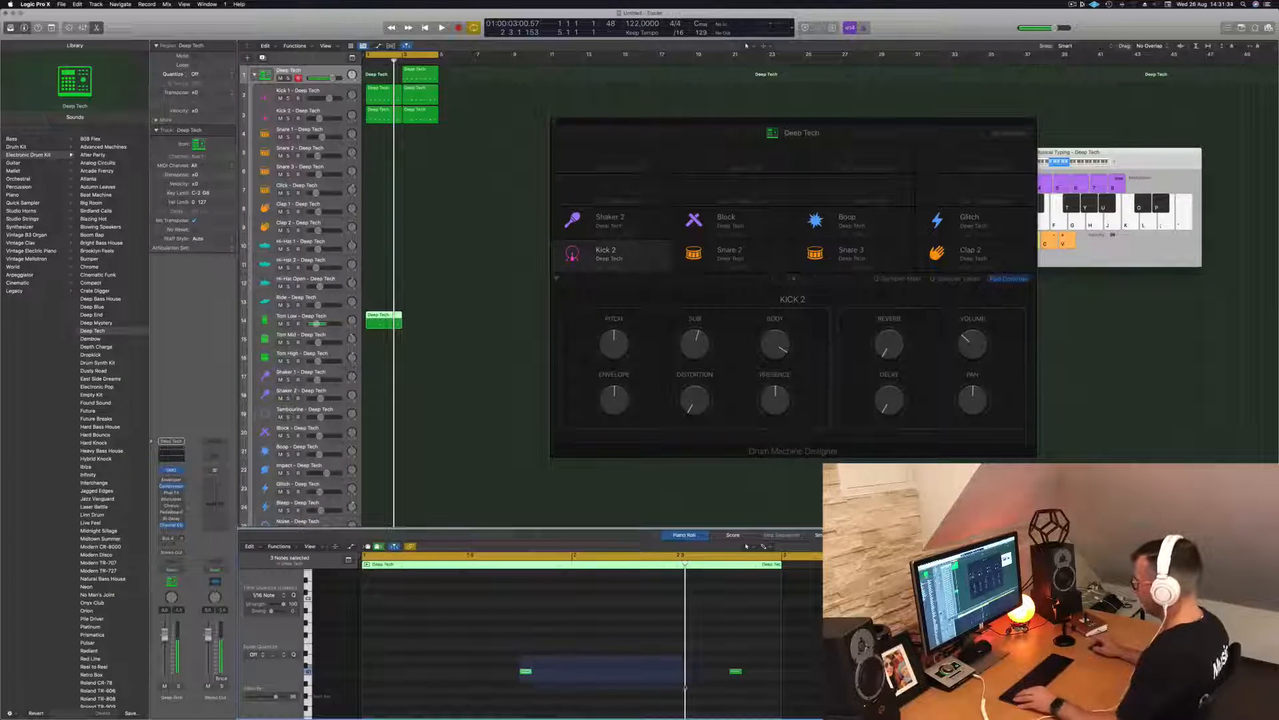
{"action": "key", "text": "BackSpace"}
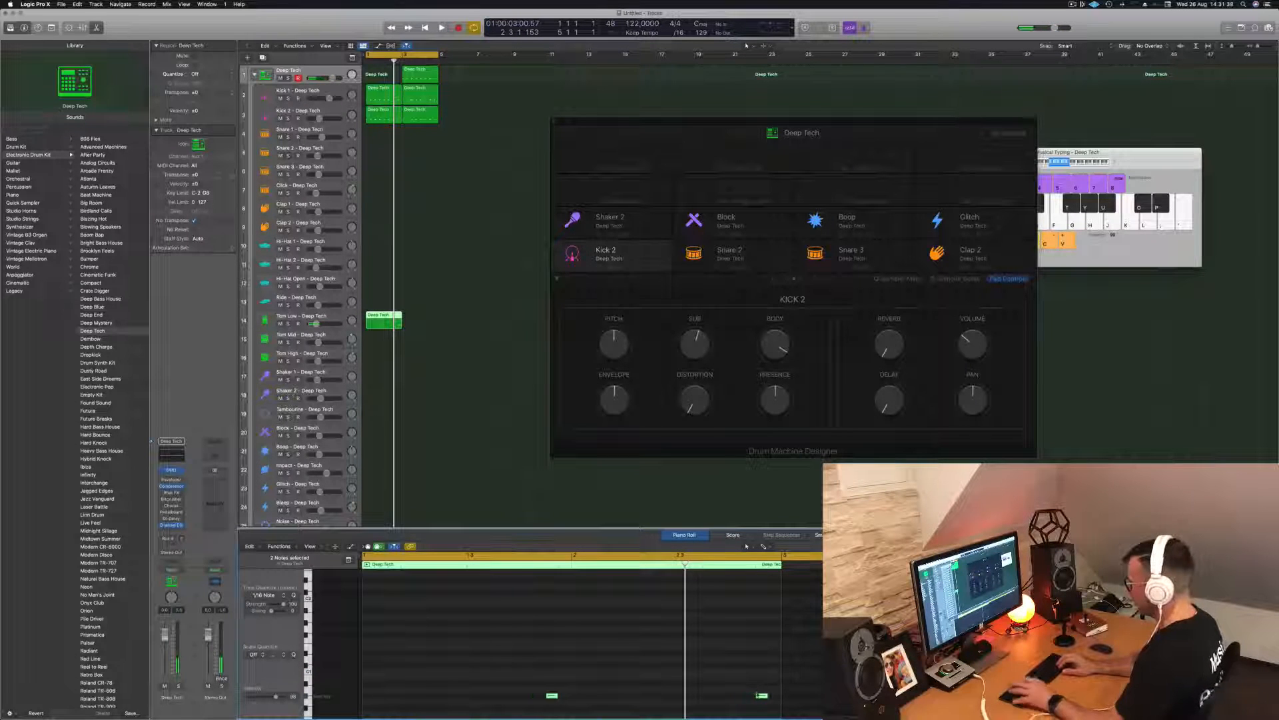
{"action": "key", "text": "space"}
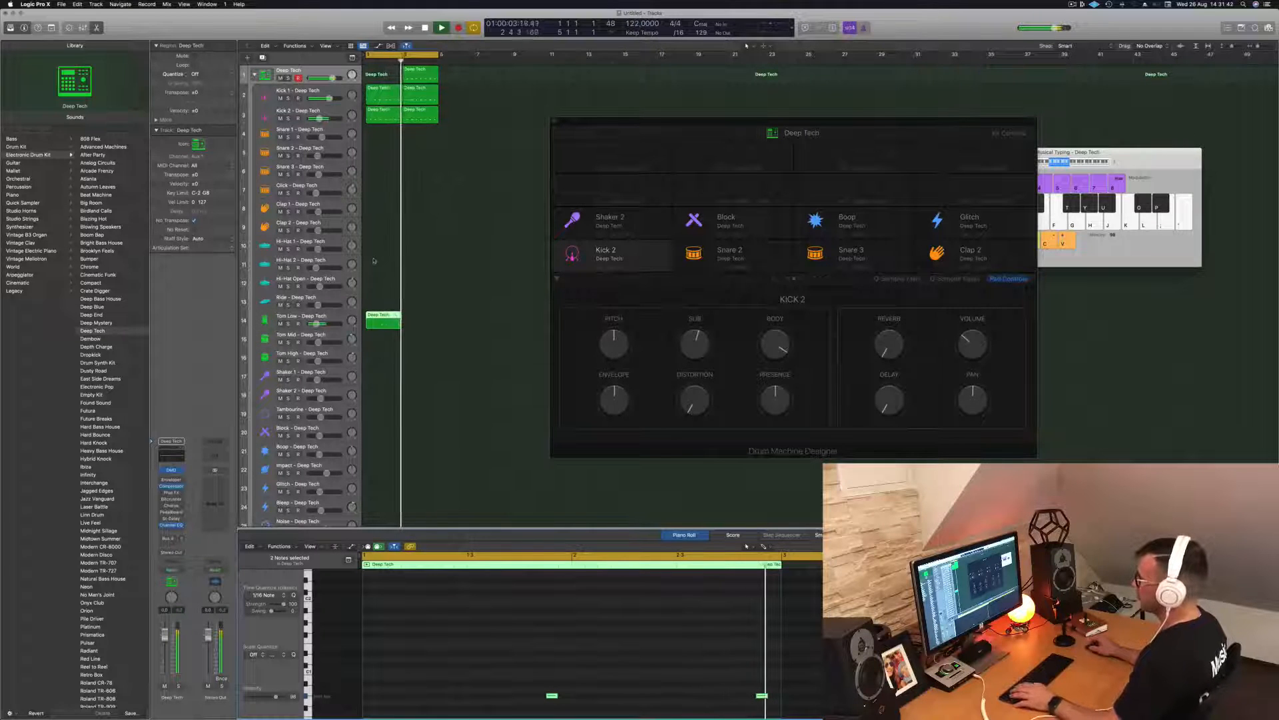
- Duplicate the Tom Low region at bar 3 and play the pattern
{"action": "key", "text": "space"}
{"action": "left_click_drag", "start_coordinate": [387, 324], "coordinate": [422, 325]}
{"action": "key", "text": "space"}
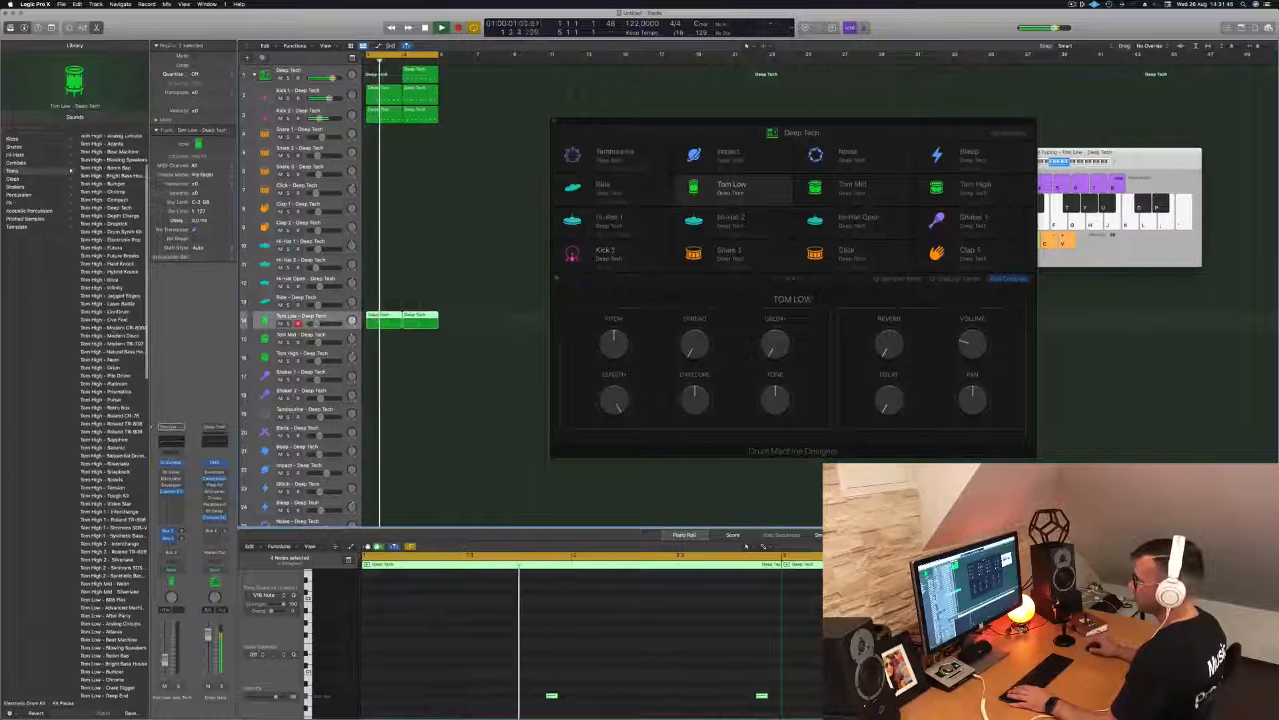
- Try the Tom Low 2 - Tough Kit sound on the Tom Low track and play the groove
{"action": "key", "text": "space"}
{"action": "scroll", "coordinate": [110, 413], "scroll_direction": "down", "scroll_amount": 8}
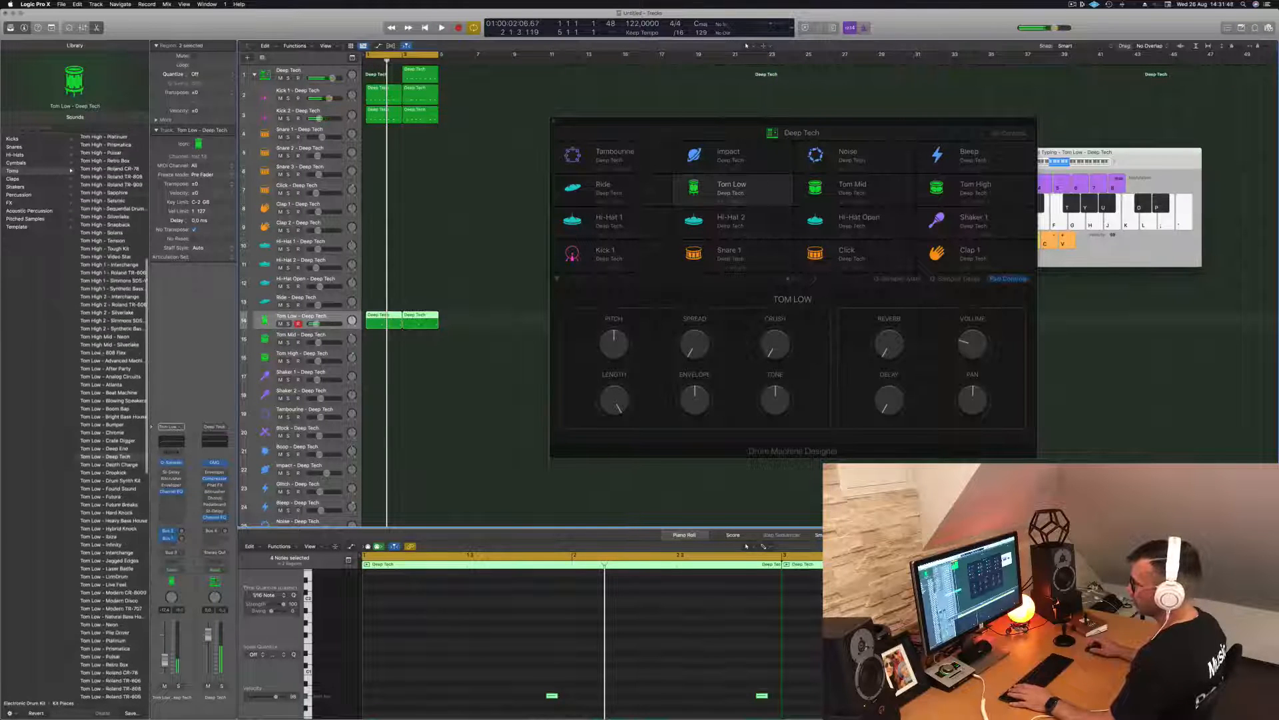
{"action": "scroll", "coordinate": [100, 352], "scroll_direction": "down", "scroll_amount": 7}
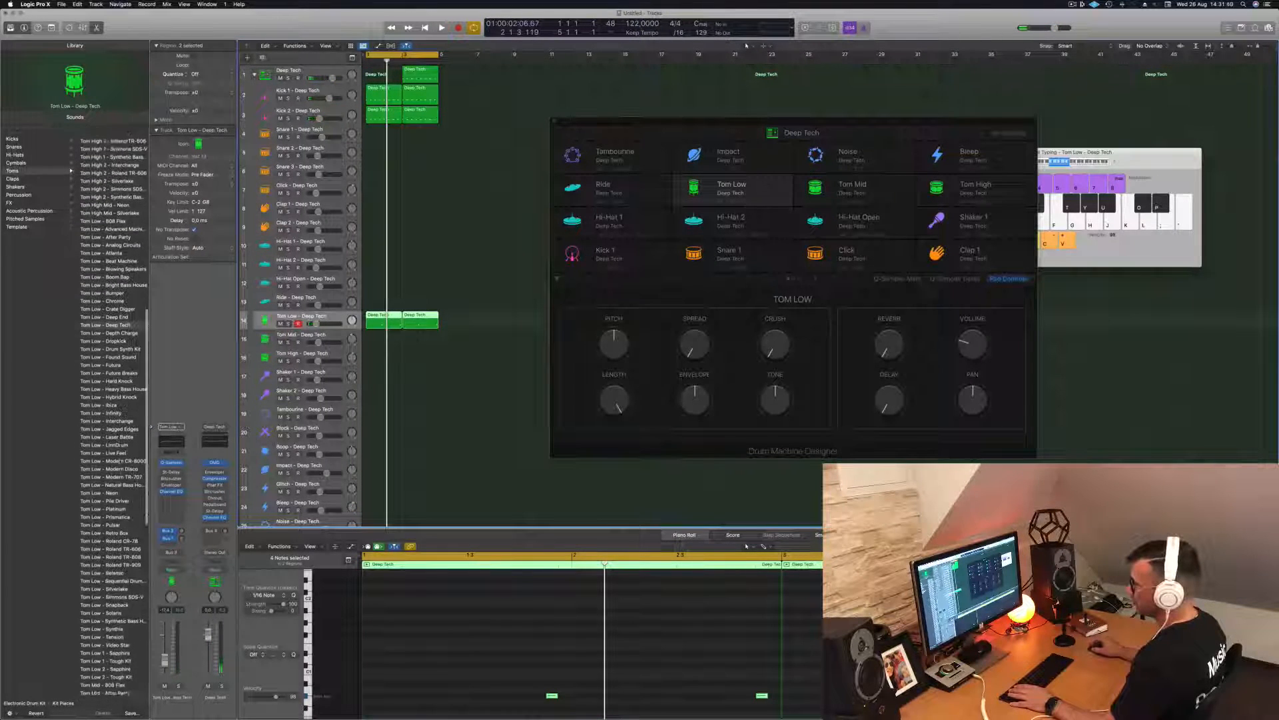
{"action": "scroll", "coordinate": [115, 473], "scroll_direction": "down", "scroll_amount": 1}
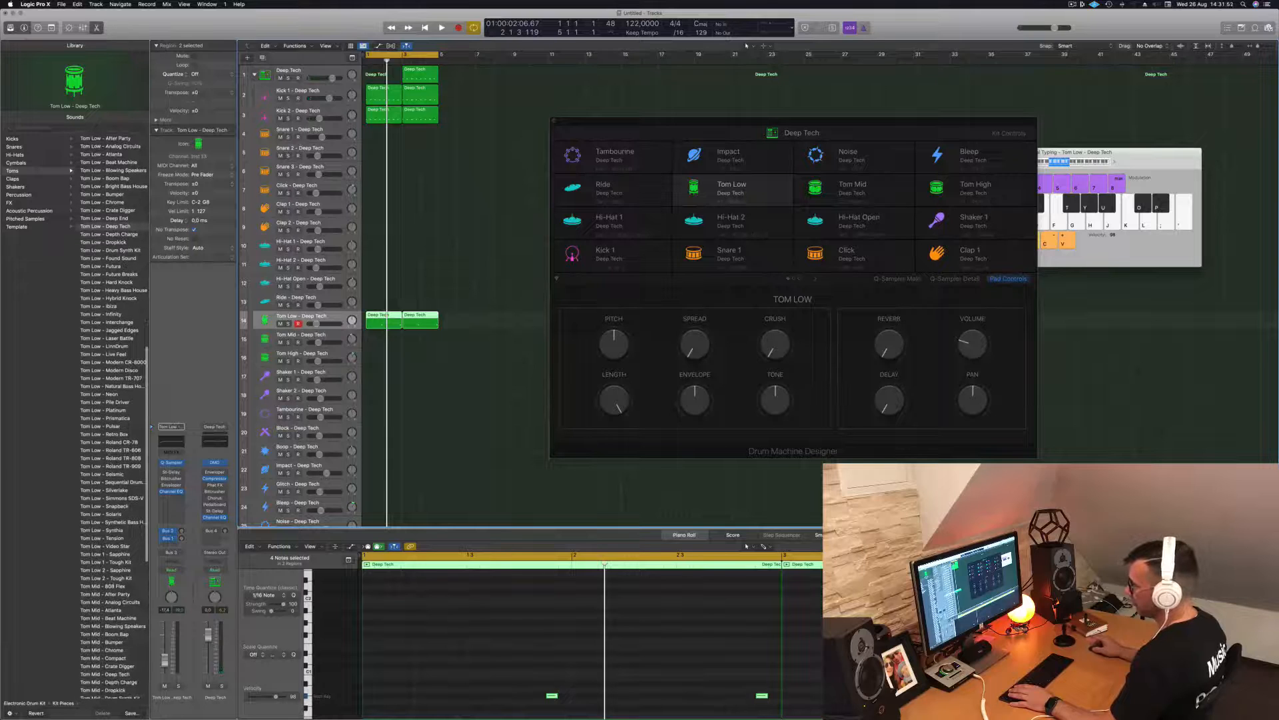
{"action": "left_click", "coordinate": [100, 577]}
{"action": "key", "text": "space"}
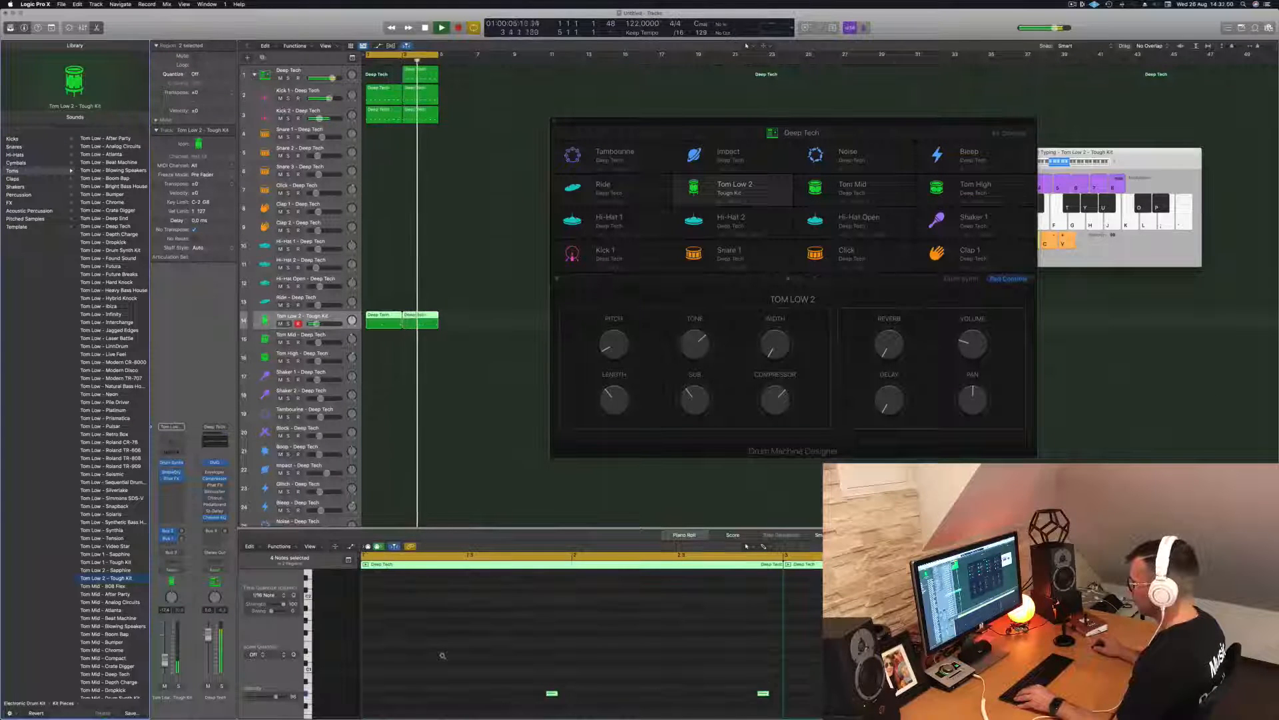
- Switch the Tom Low track to the Tom Low 2 - Sapphire sound and try all four notes at a higher pitch
{"action": "scroll", "coordinate": [442, 657], "scroll_direction": "up", "scroll_amount": 5}
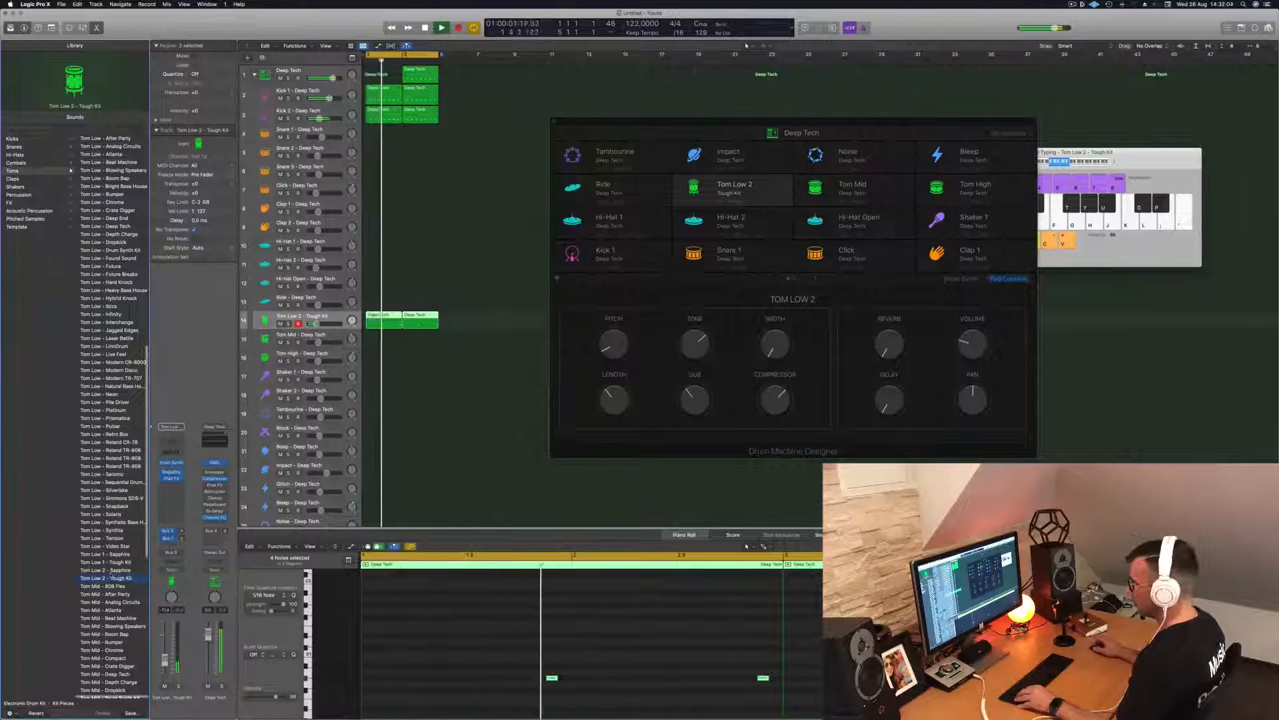
{"action": "left_click", "coordinate": [107, 571]}
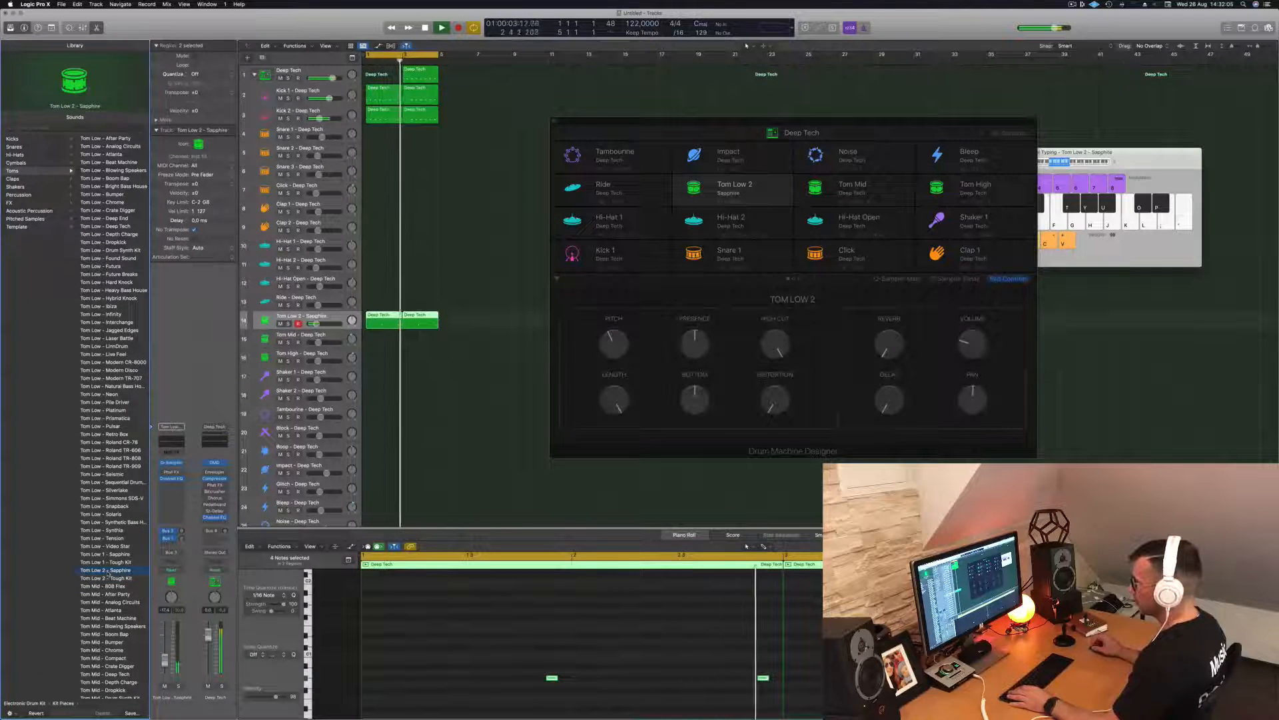
{"action": "scroll", "coordinate": [431, 627], "scroll_direction": "left", "scroll_amount": 3}
{"action": "left_click_drag", "start_coordinate": [431, 626], "coordinate": [818, 712]}
{"action": "key", "text": "alt+Up"}
{"action": "key", "text": "alt+Up"}
{"action": "key", "text": "alt+Up"}
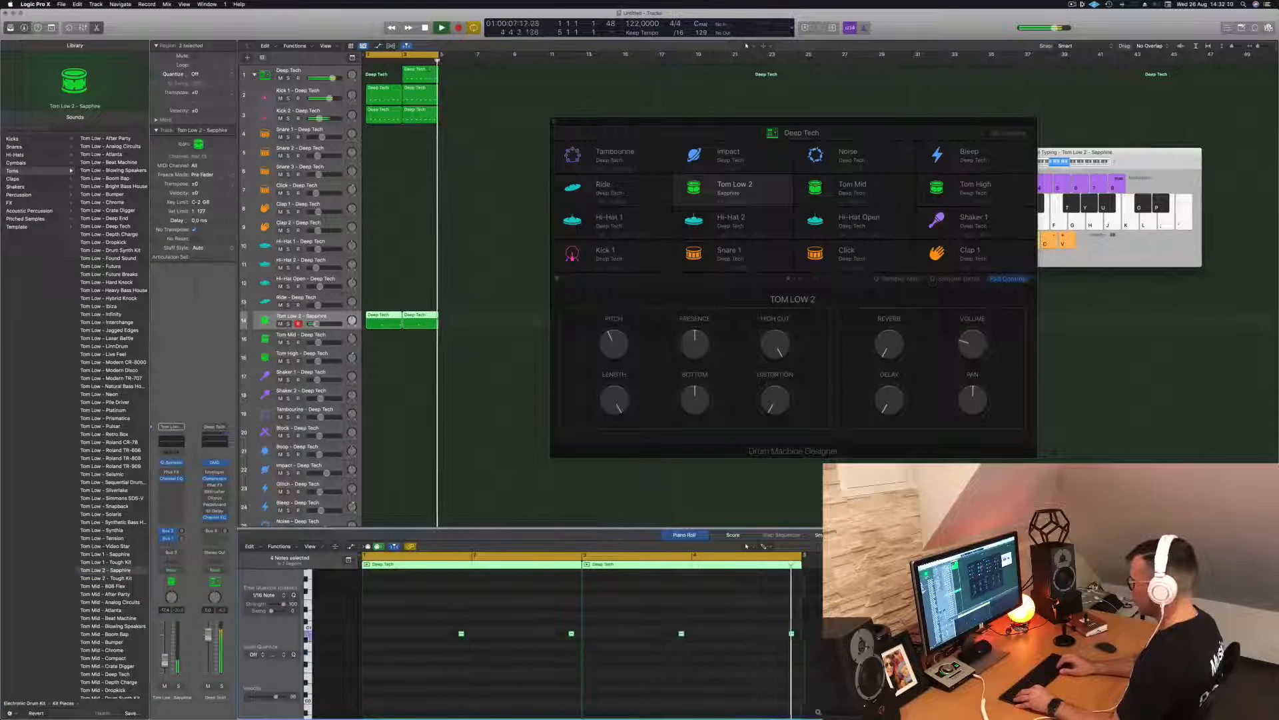
- Transpose the four notes in both Tom Low regions up an octave and two further semitones
{"action": "scroll", "coordinate": [392, 679], "scroll_direction": "up", "scroll_amount": 5}
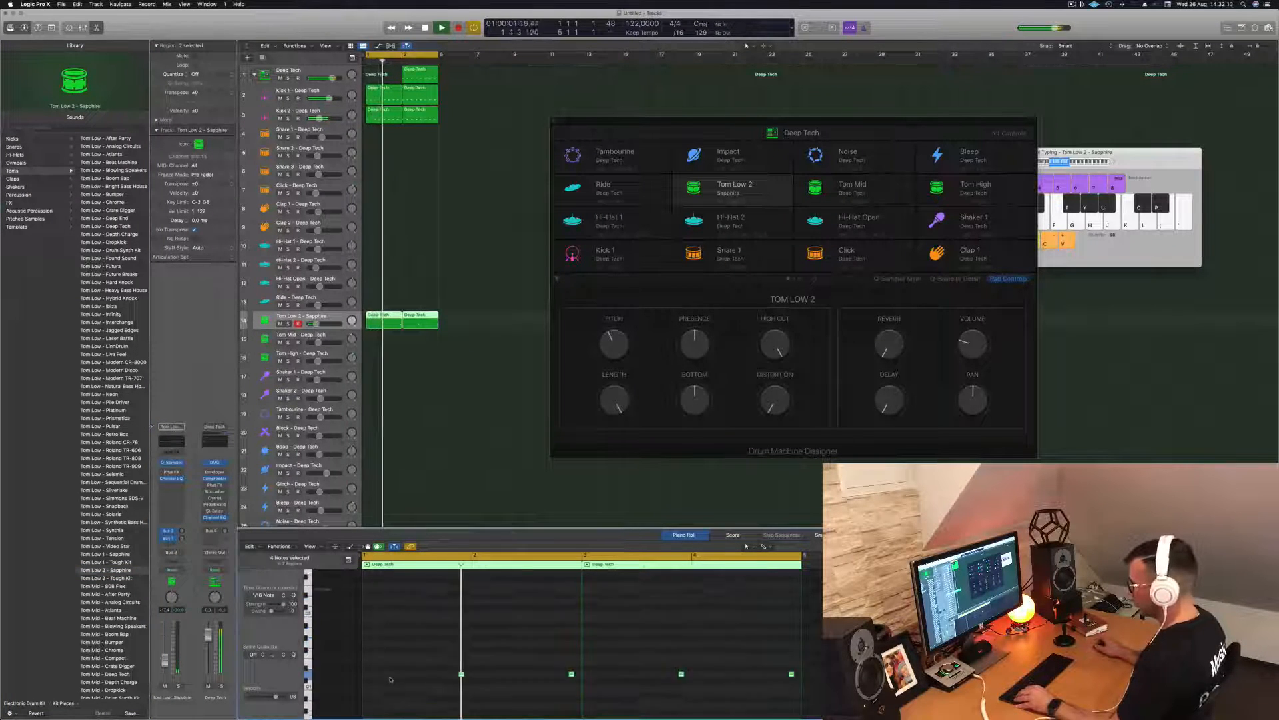
{"action": "scroll", "coordinate": [398, 677], "scroll_direction": "down", "scroll_amount": 3}
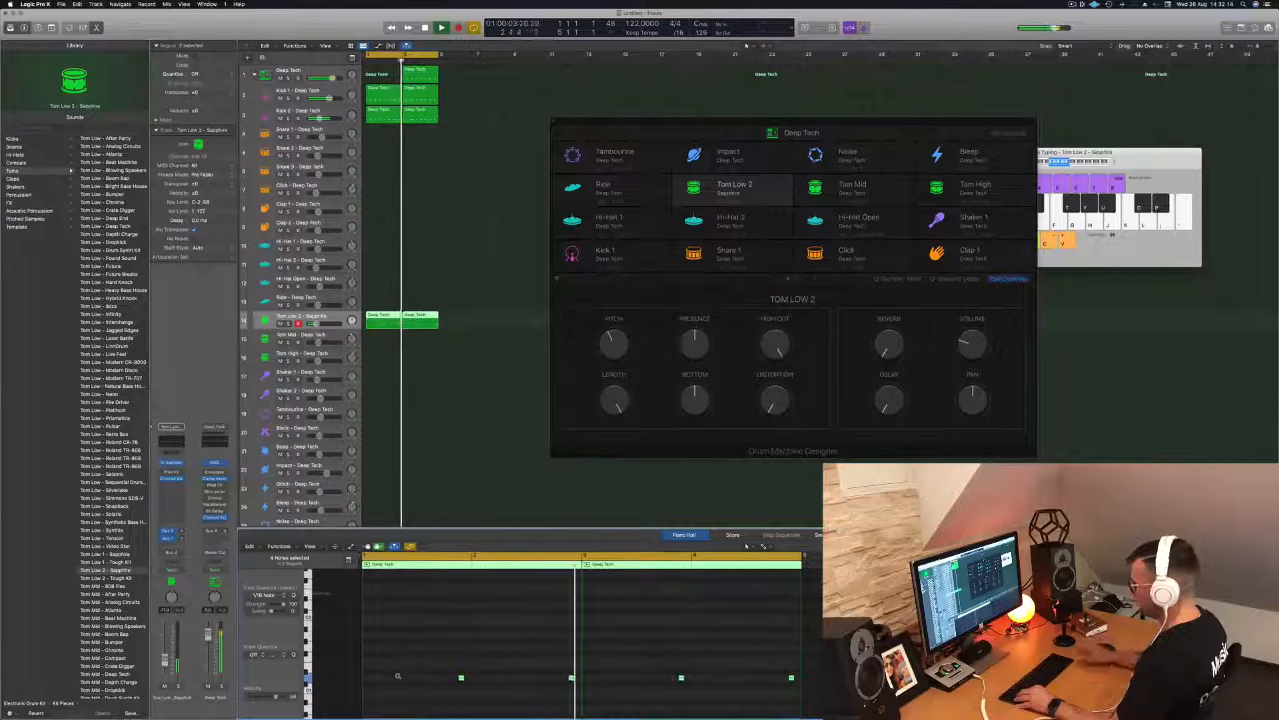
{"action": "key", "text": "shift+alt+Up"}
{"action": "key", "text": "alt+Up"}
{"action": "key", "text": "alt+Up"}
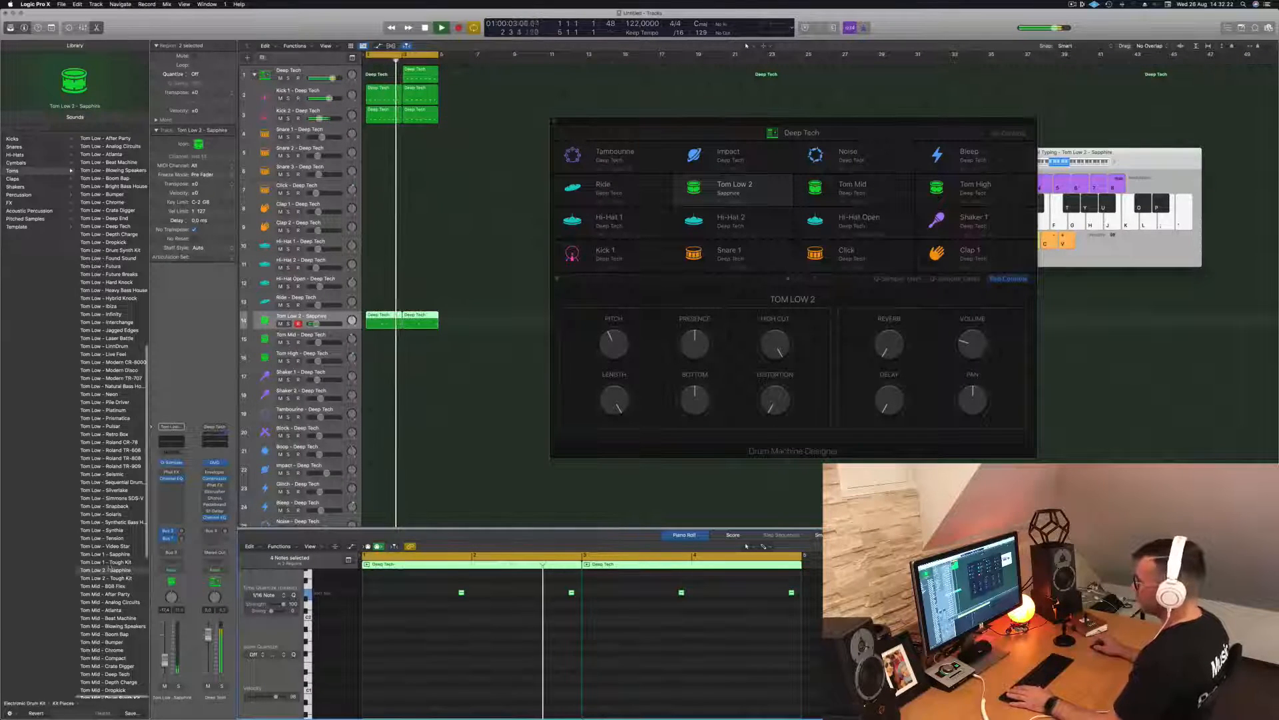
- Change the track's sound to Tom Low 1 - Sapphire and compare its four notes an octave lower
{"action": "left_click", "coordinate": [111, 563]}
{"action": "left_click", "coordinate": [111, 554]}
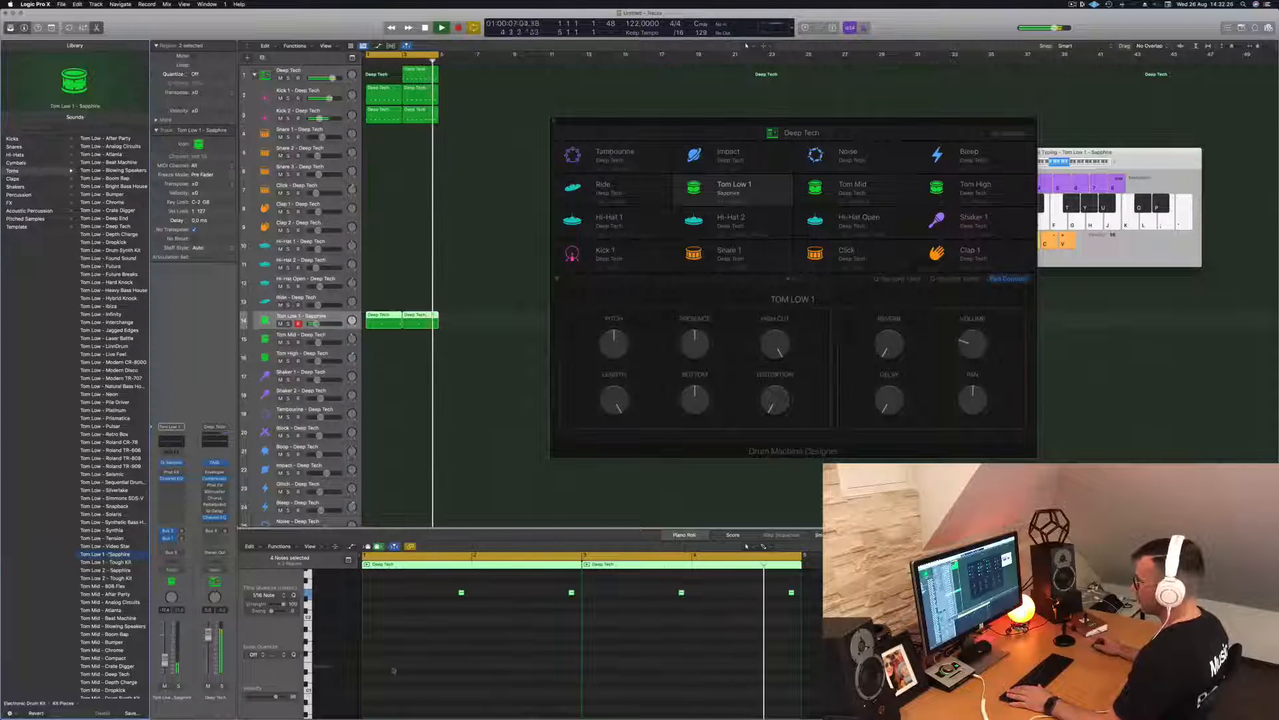
{"action": "left_click_drag", "start_coordinate": [422, 586], "coordinate": [802, 611]}
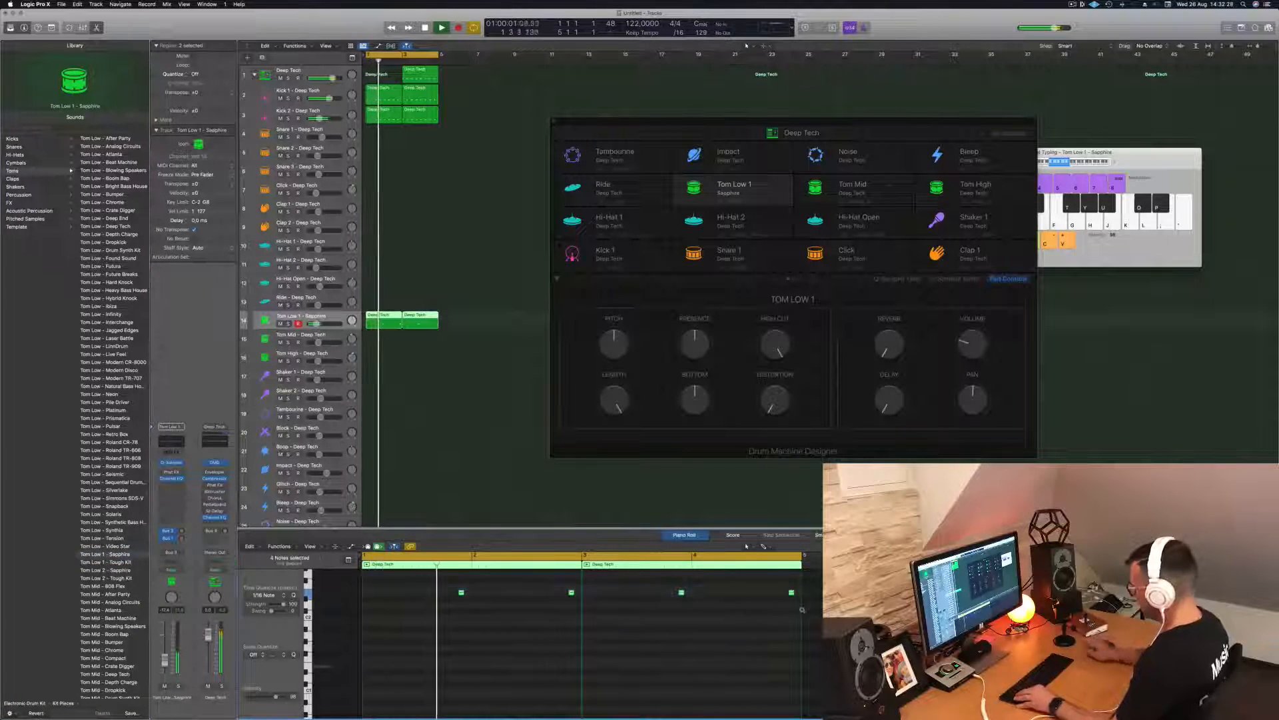
{"action": "key", "text": "alt+shift+Down"}
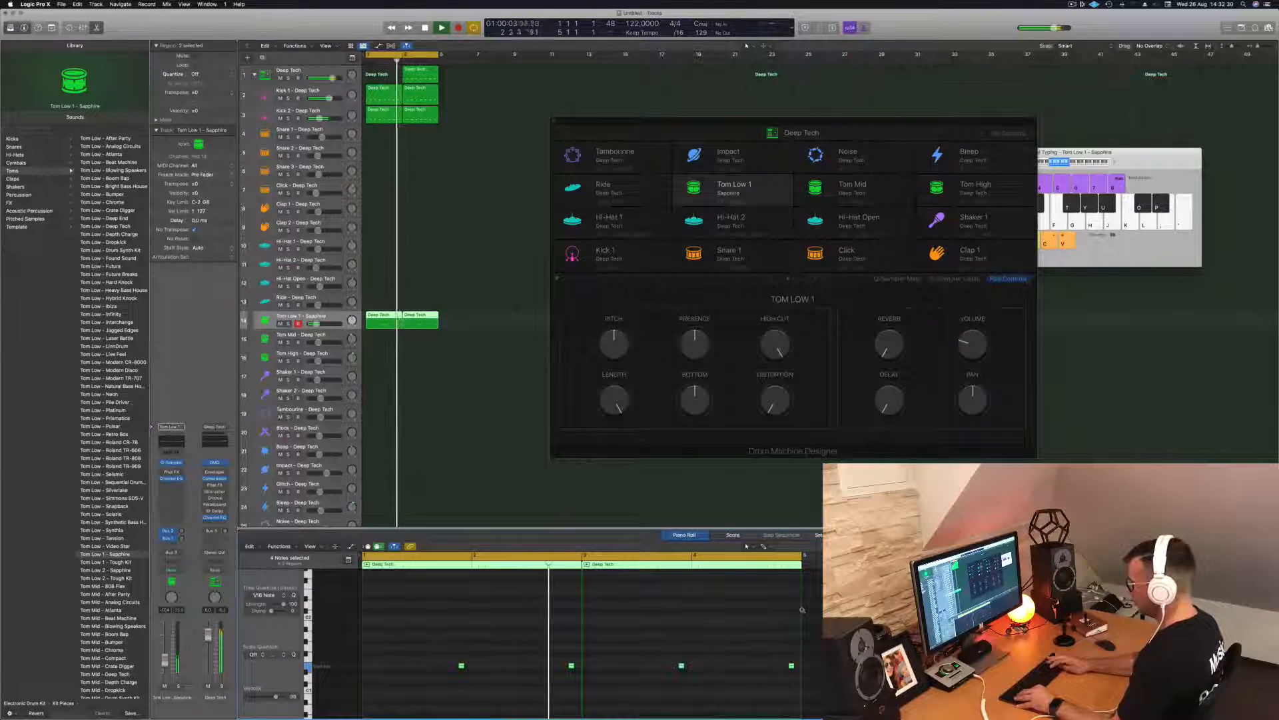
{"action": "key", "text": "alt+shift+Up"}
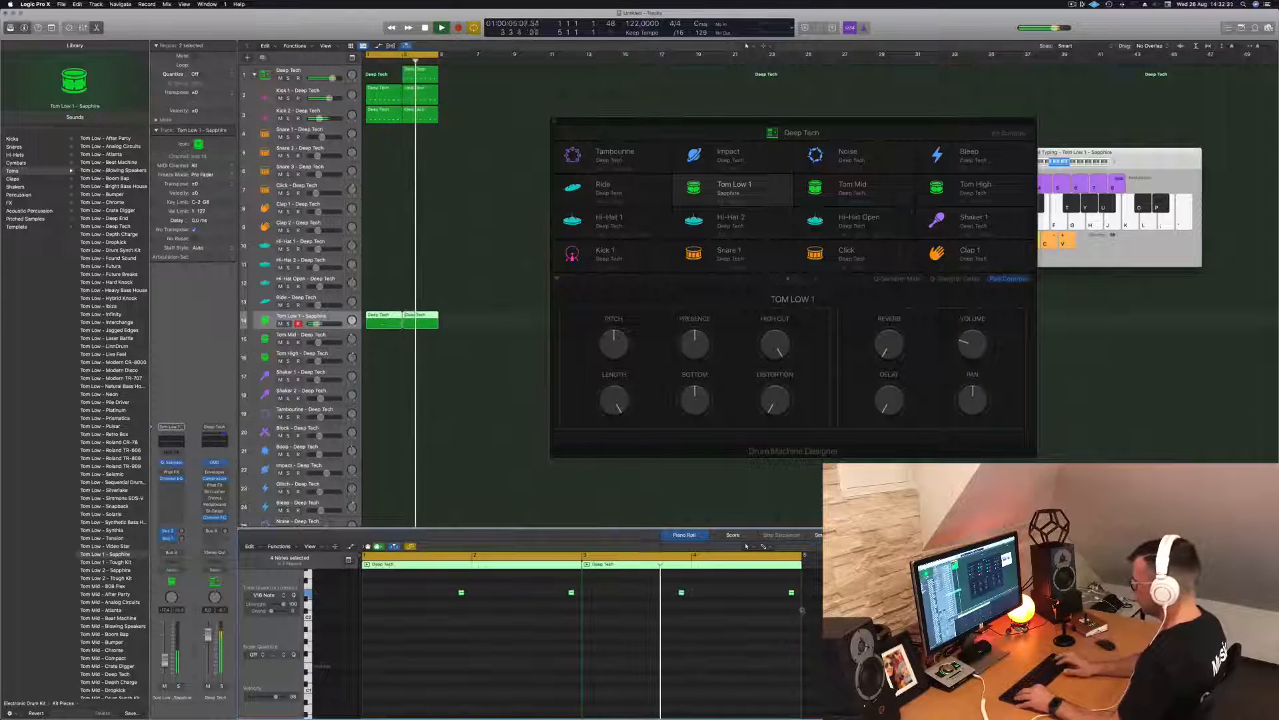
- Copy the first Tom Low 1 region to the Tom Mid track with its two notes at the starts of bars 1 and 2
{"action": "left_click", "coordinate": [330, 316]}
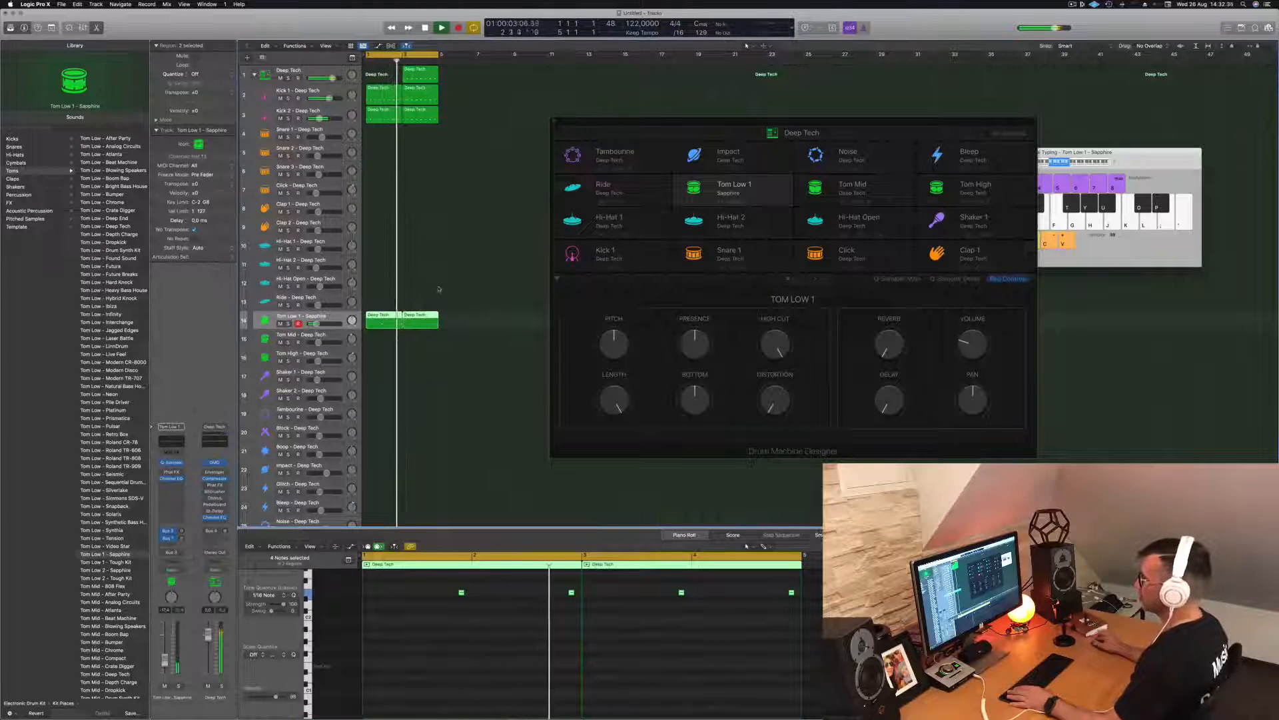
{"action": "scroll", "coordinate": [464, 314], "scroll_direction": "down", "scroll_amount": 1}
{"action": "left_click", "coordinate": [464, 314]}
{"action": "scroll", "coordinate": [468, 367], "scroll_direction": "down", "scroll_amount": 1}
{"action": "scroll", "coordinate": [480, 319], "scroll_direction": "up", "scroll_amount": 1}
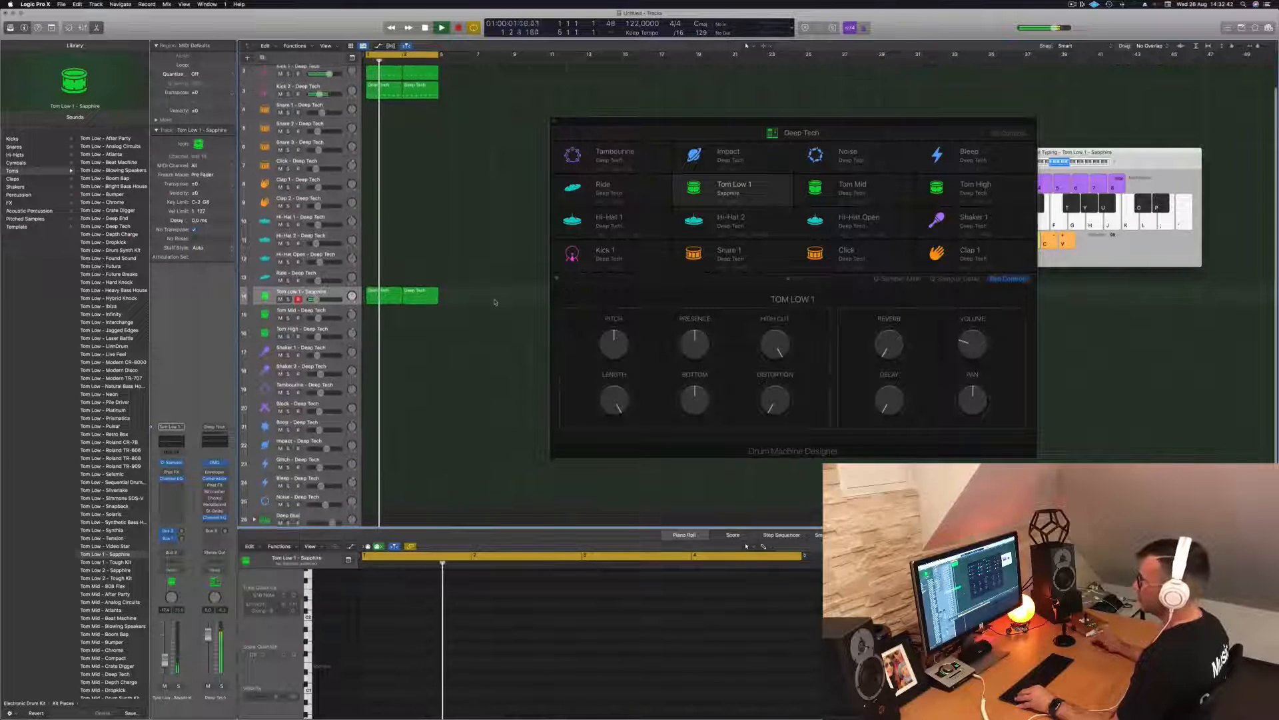
{"action": "left_click_drag", "start_coordinate": [385, 302], "coordinate": [376, 319]}
{"action": "left_click_drag", "start_coordinate": [398, 577], "coordinate": [643, 634]}
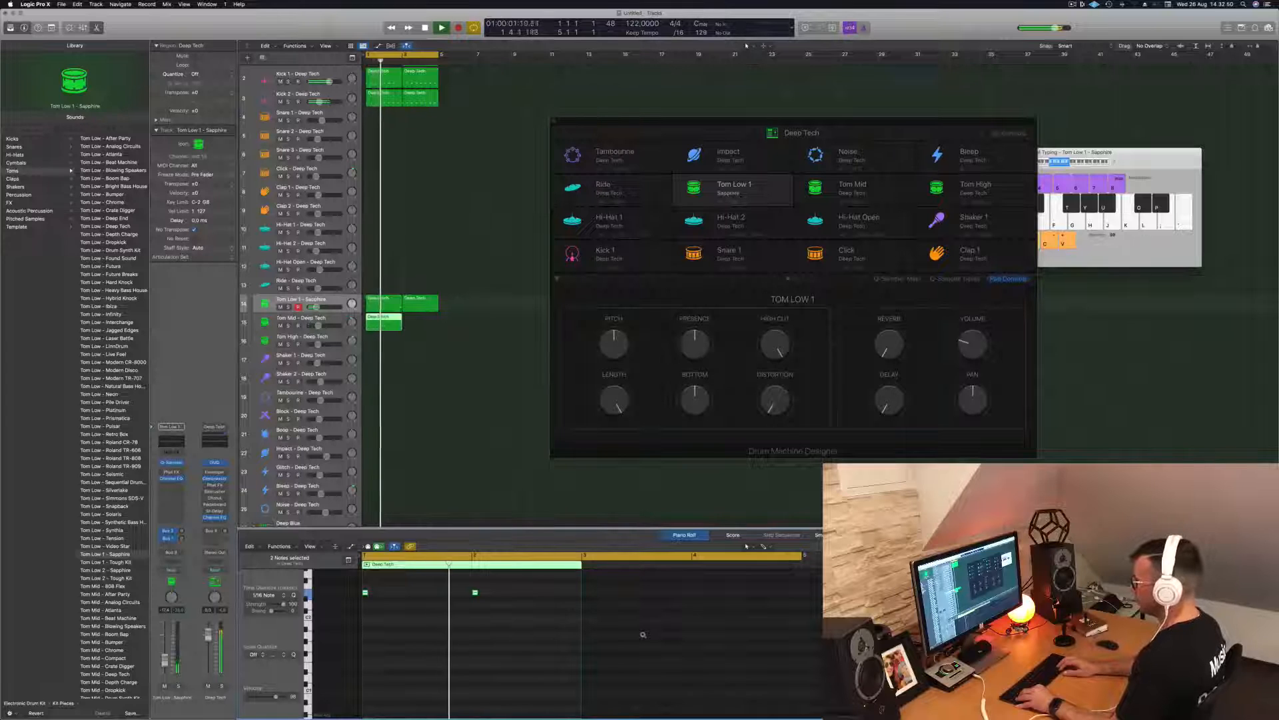
- Lower the two Tom Mid notes semitone by semitone while the groove plays
{"action": "key", "text": "alt+Down"}
{"action": "key", "text": "alt+Down"}
{"action": "key", "text": "alt+Down"}
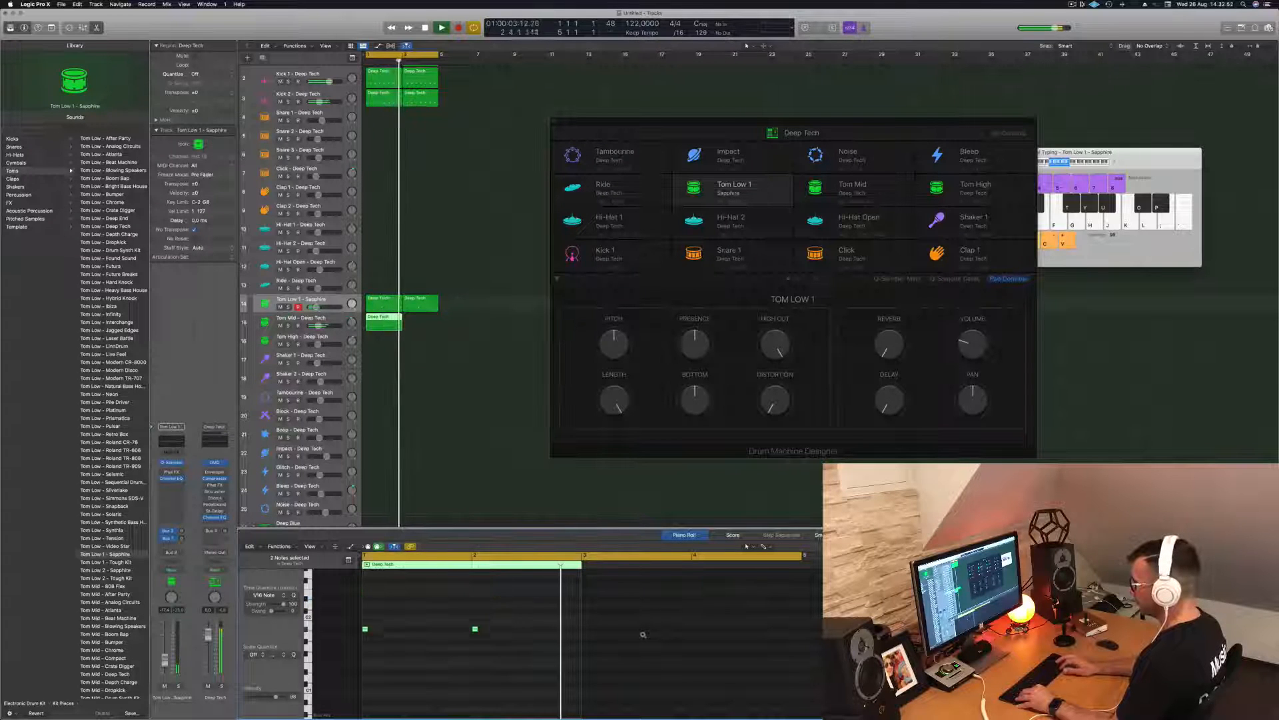
{"action": "key", "text": "alt+Down"}
{"action": "key", "text": "alt+Down"}
{"action": "key", "text": "alt+Down"}
{"action": "key", "text": "alt+Down"}
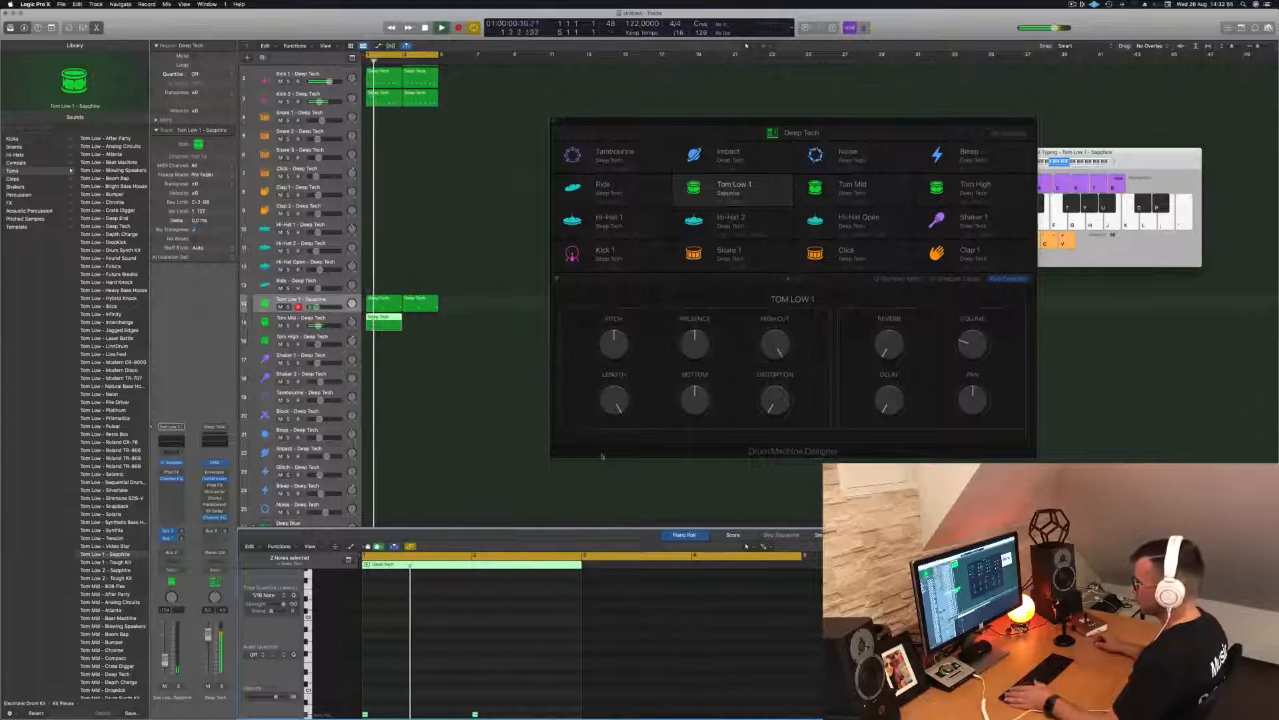
- Shift the two Tom Mid notes about an eighth note later and lower them an octave
{"action": "left_click_drag", "start_coordinate": [502, 704], "coordinate": [372, 569]}
{"action": "scroll", "coordinate": [376, 675], "scroll_direction": "down", "scroll_amount": 4}
{"action": "scroll", "coordinate": [376, 675], "scroll_direction": "up", "scroll_amount": 3}
{"action": "left_click_drag", "start_coordinate": [524, 602], "coordinate": [330, 633]}
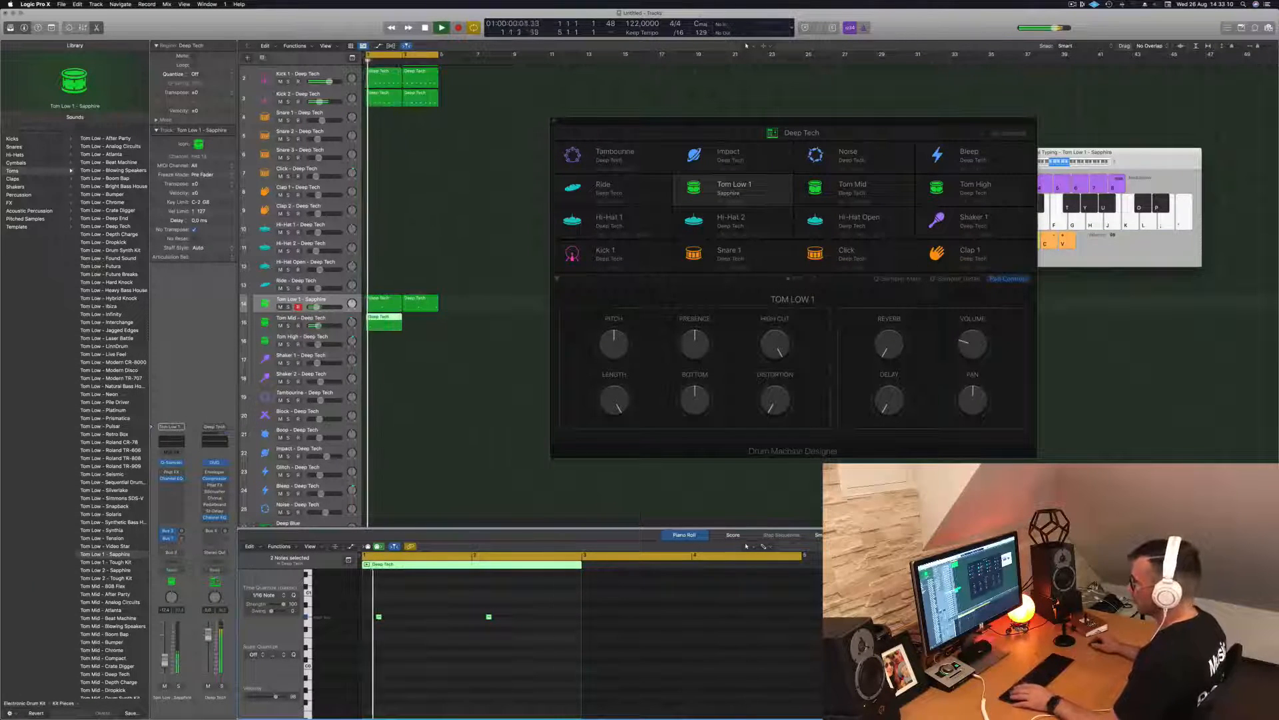
{"action": "key", "text": "Down"}
{"action": "left_click_drag", "start_coordinate": [529, 601], "coordinate": [367, 639]}
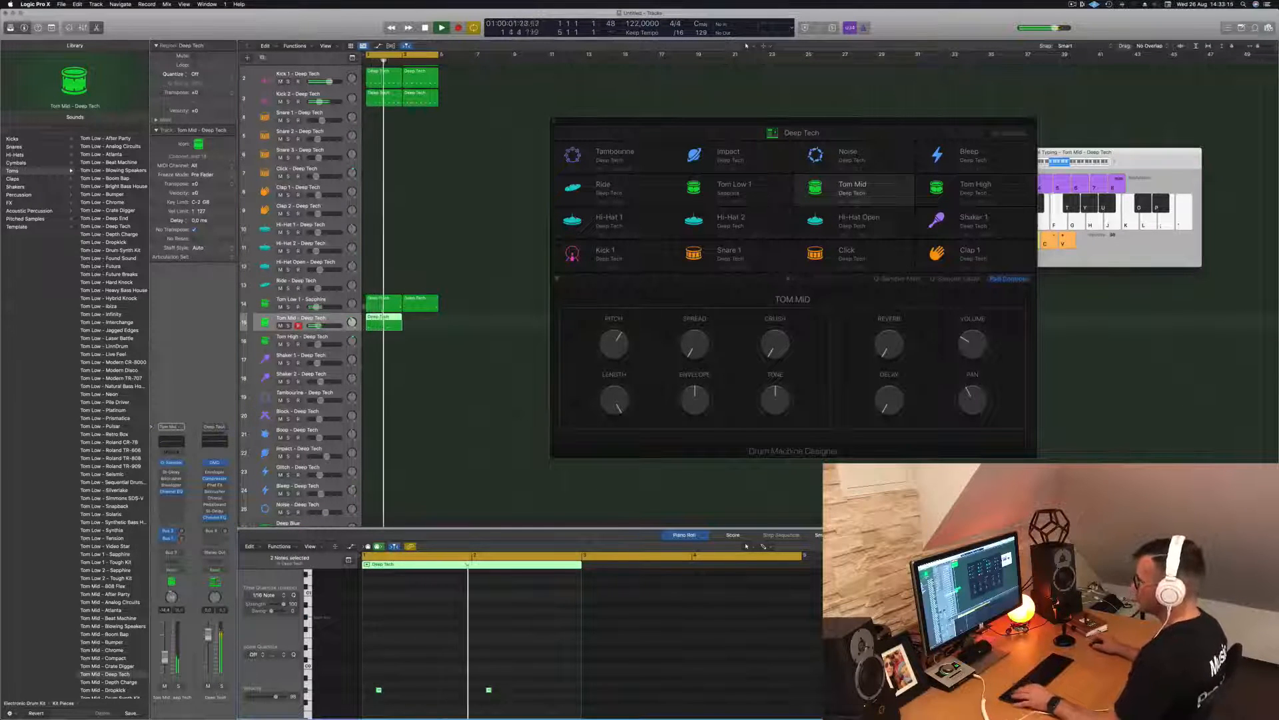
- Duplicate the Tom Mid region at bar 3 and reduce the track height to fit all kit tracks in view
{"action": "left_click_drag", "start_coordinate": [381, 319], "coordinate": [419, 325]}
{"action": "left_click", "coordinate": [333, 321]}
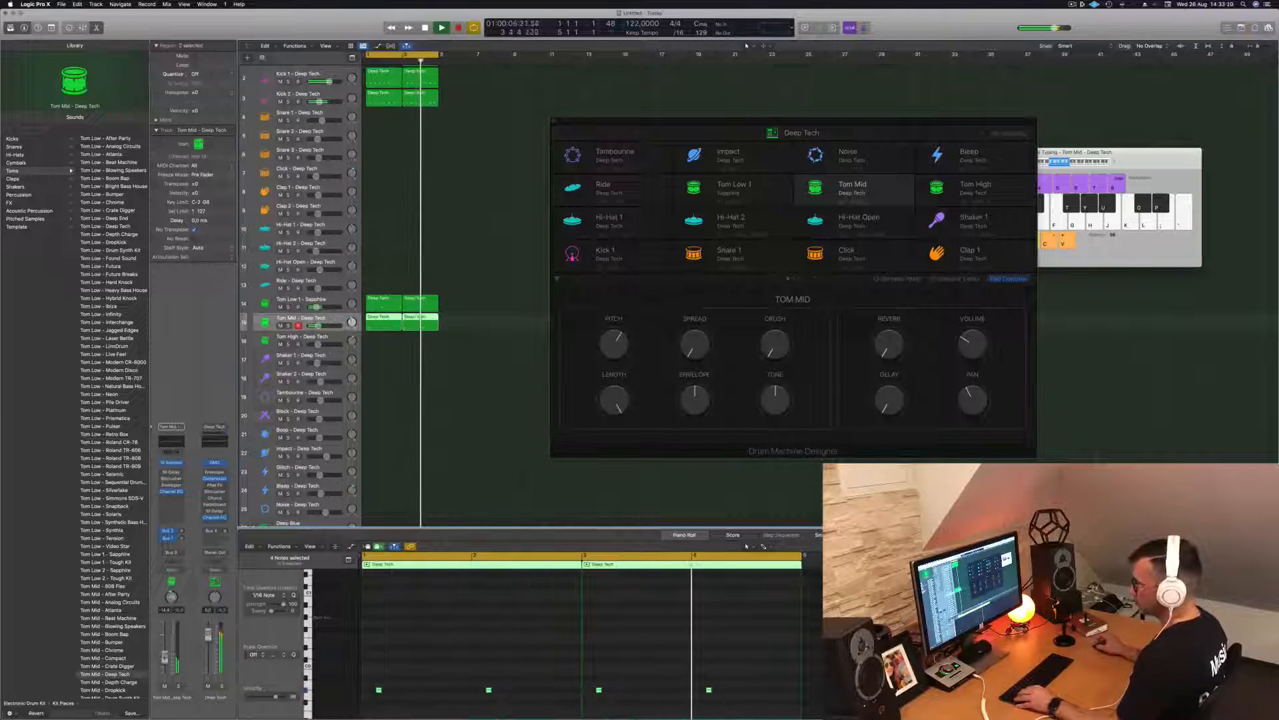
{"action": "scroll", "coordinate": [420, 398], "scroll_direction": "down", "scroll_amount": 5}
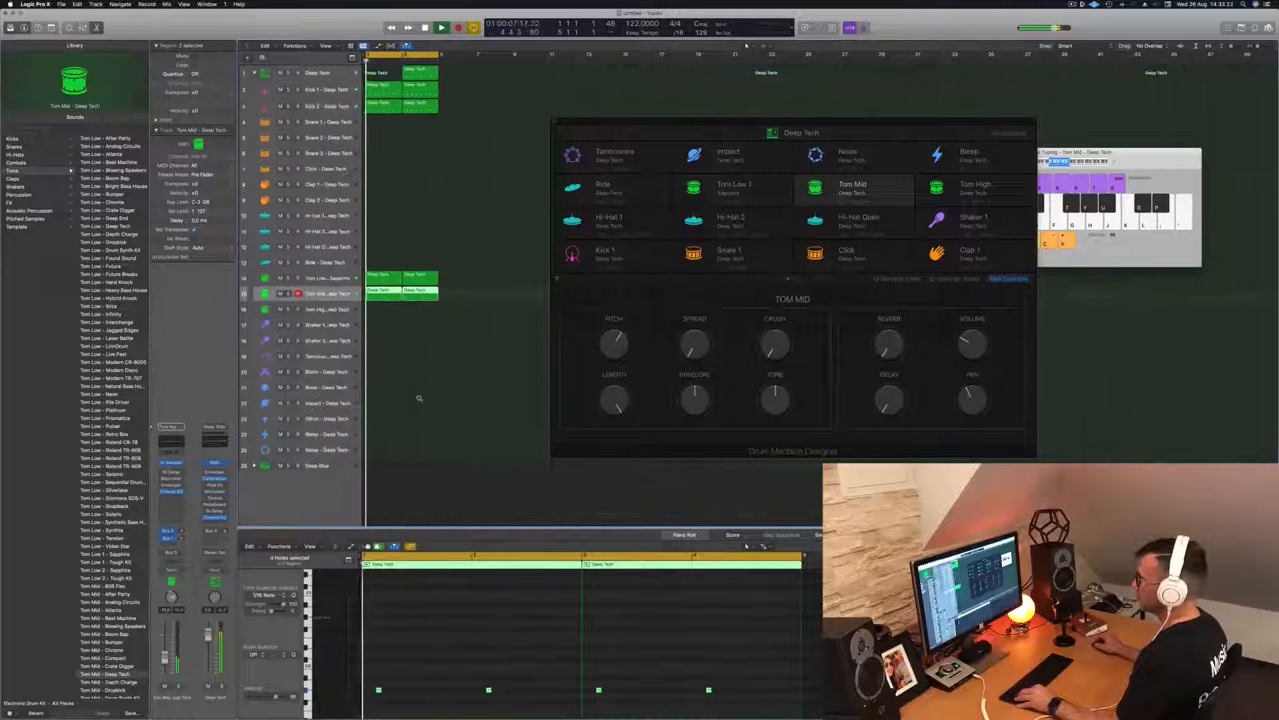
{"action": "scroll", "coordinate": [438, 130], "scroll_direction": "down", "scroll_amount": 3}
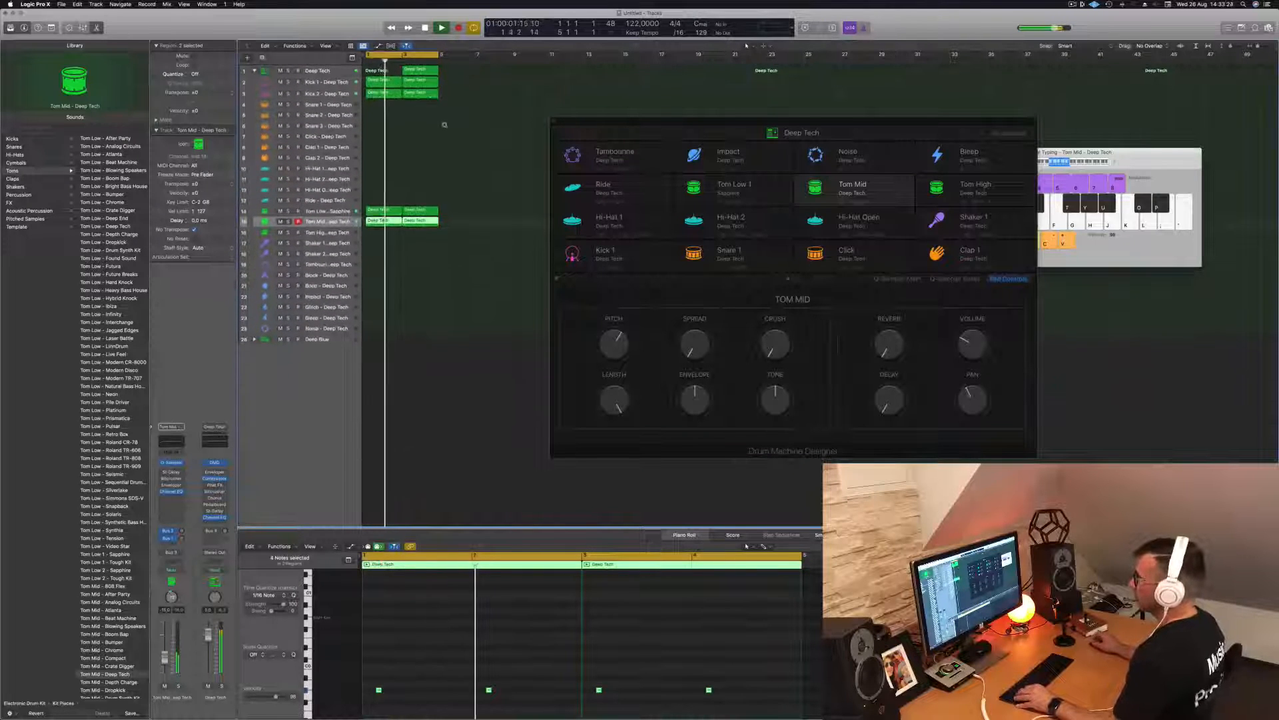
- Open the Enveloper plug-in on the main Deep Tech track and toggle its power to compare the sound
{"action": "left_click", "coordinate": [333, 68]}
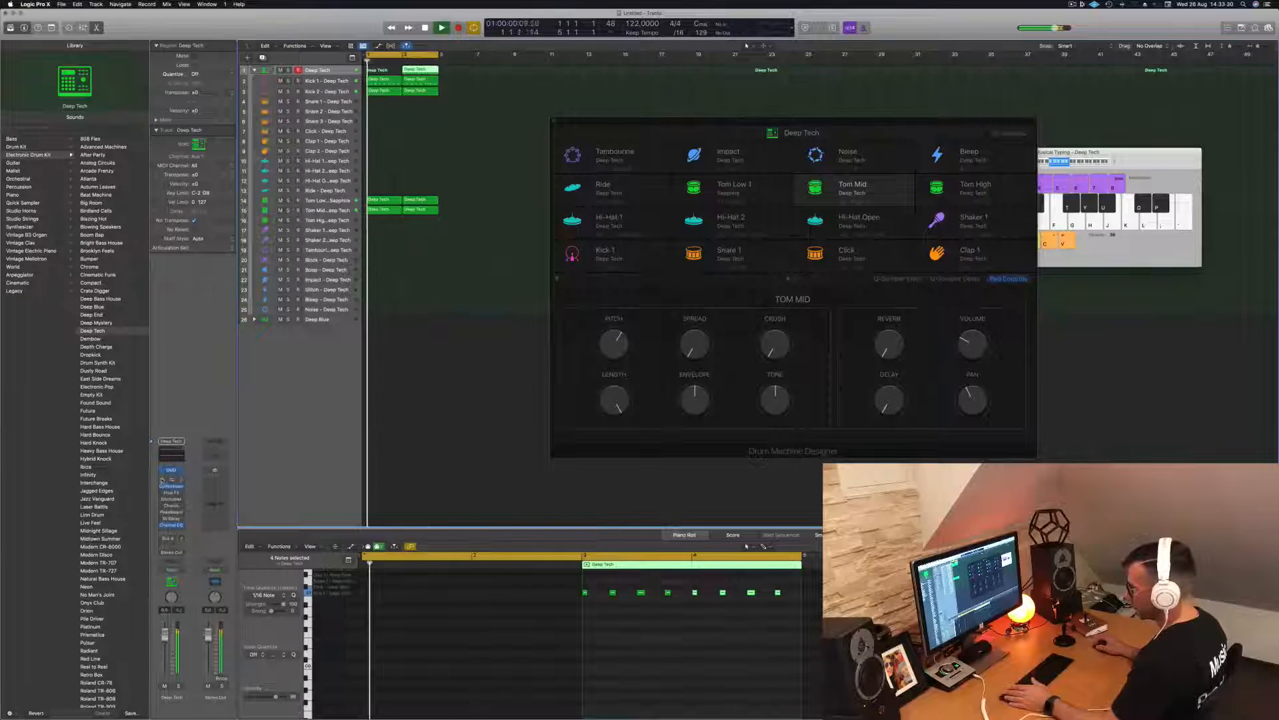
{"action": "left_click", "coordinate": [171, 481]}
{"action": "left_click", "coordinate": [163, 480]}
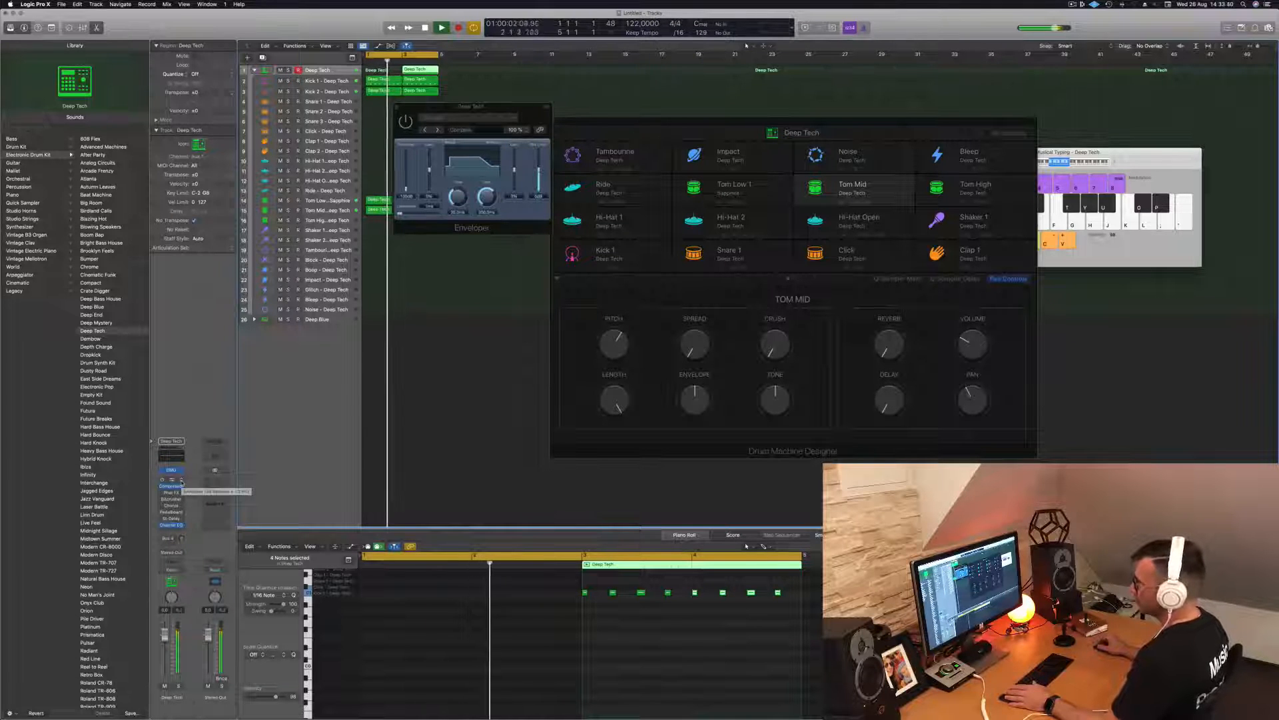
- Replace the Phat FX plug-in on the Deep Tech track with SubBass
{"action": "left_click", "coordinate": [182, 493]}
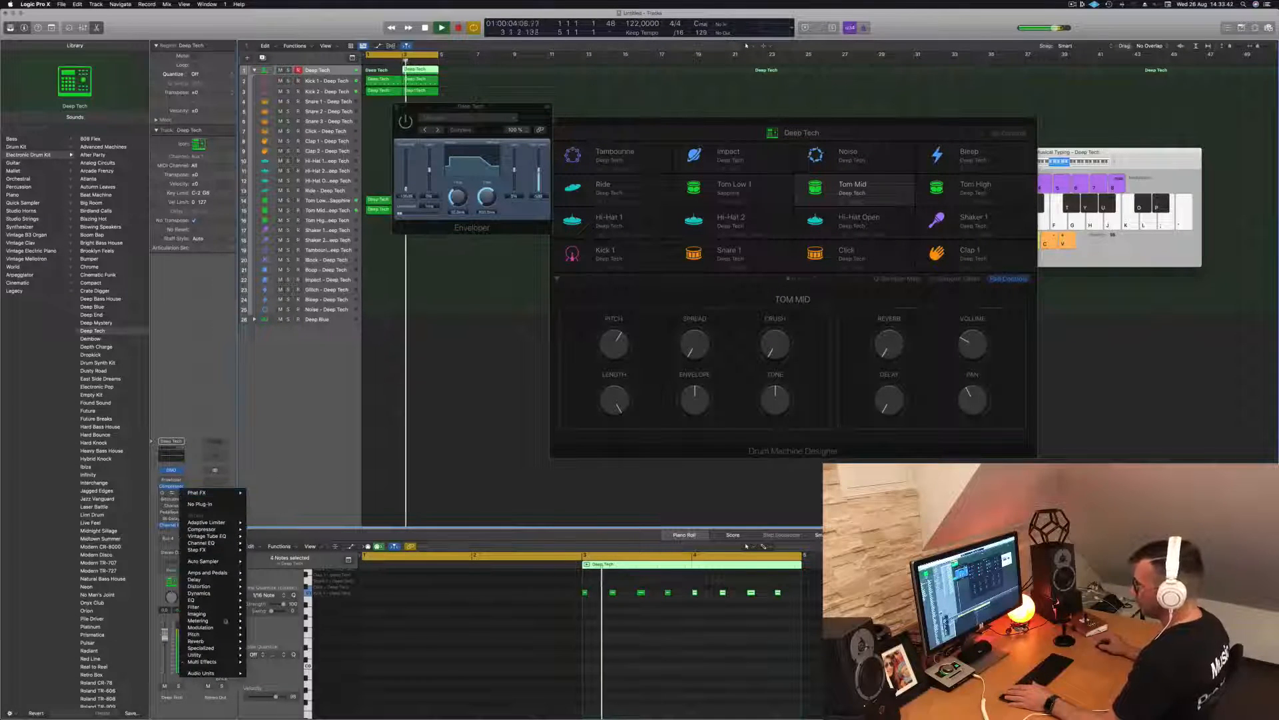
{"action": "mouse_move", "coordinate": [211, 658]}
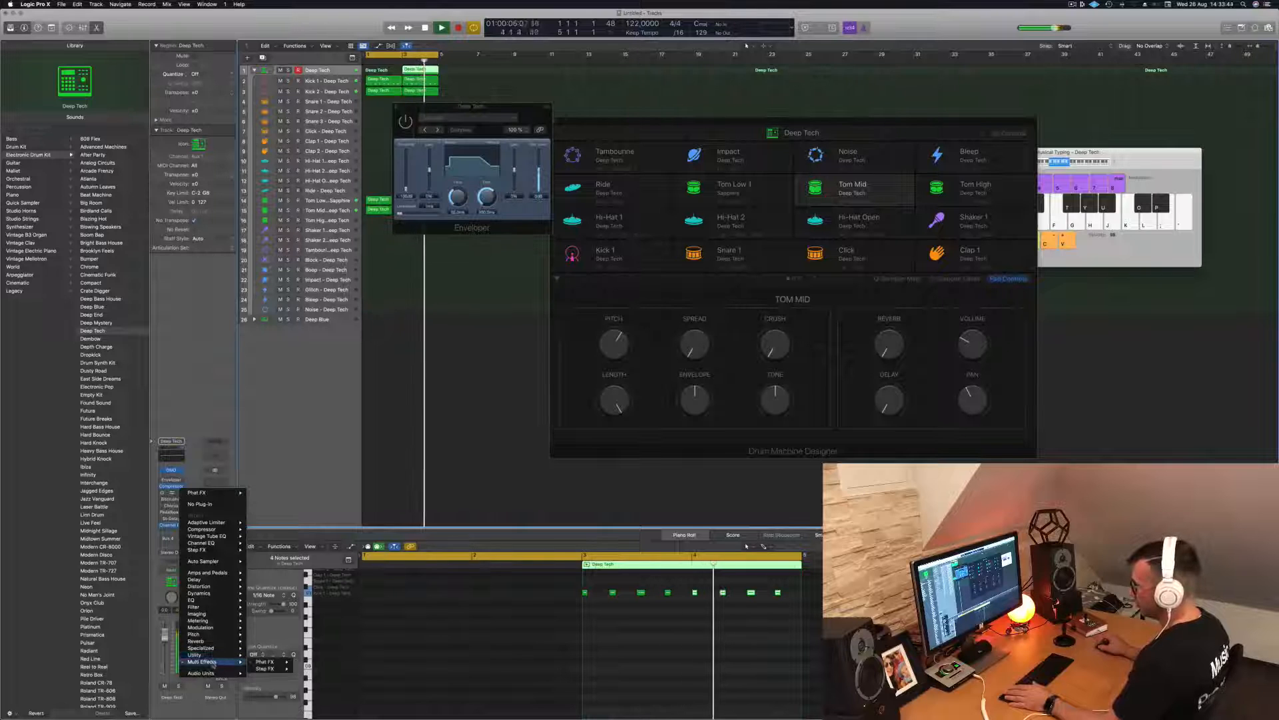
{"action": "mouse_move", "coordinate": [266, 662]}
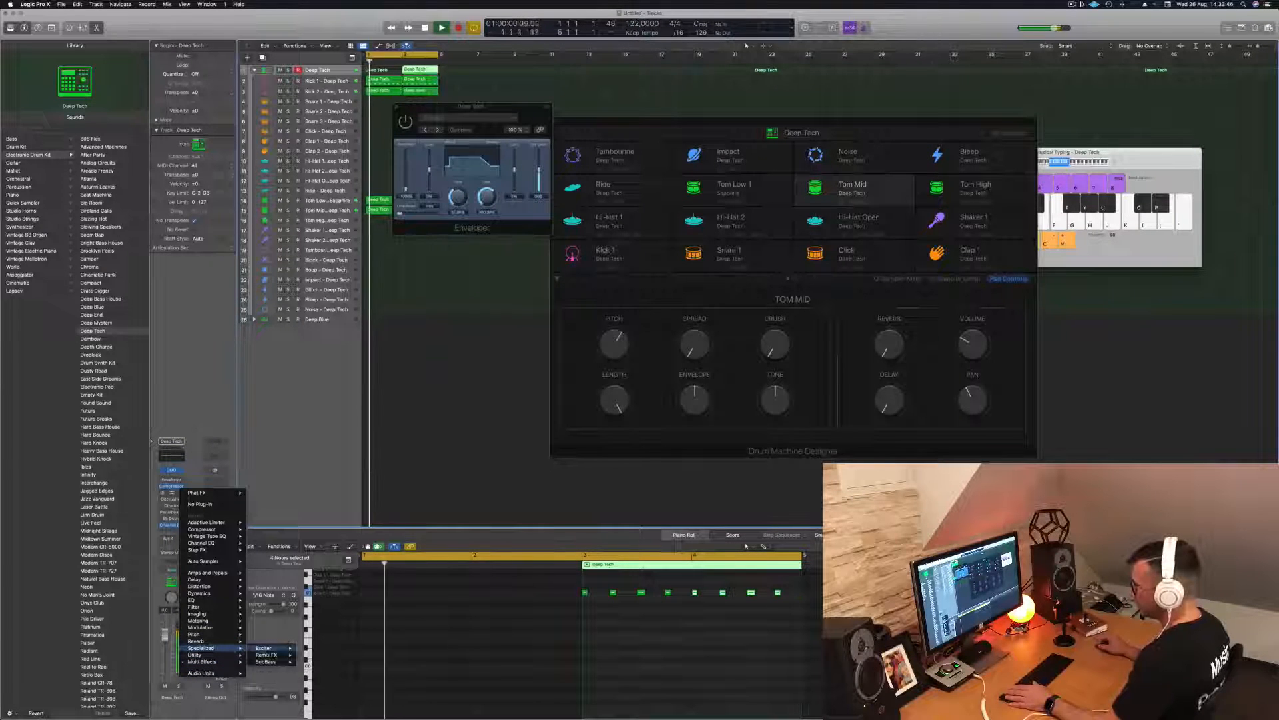
{"action": "left_click", "coordinate": [313, 662]}
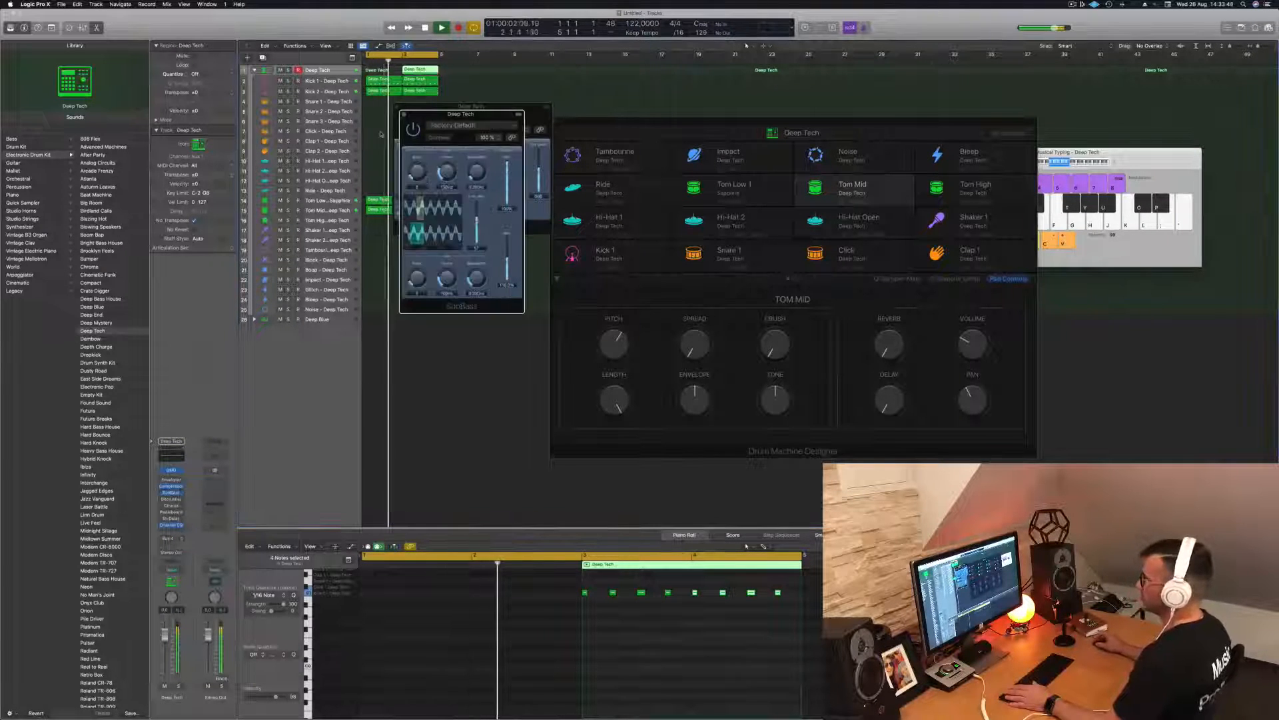
- Audition the Kick Warmer preset in SubBass and load the Sub Pressure preset instead
{"action": "left_click_drag", "start_coordinate": [461, 114], "coordinate": [430, 134]}
{"action": "left_click", "coordinate": [440, 144]}
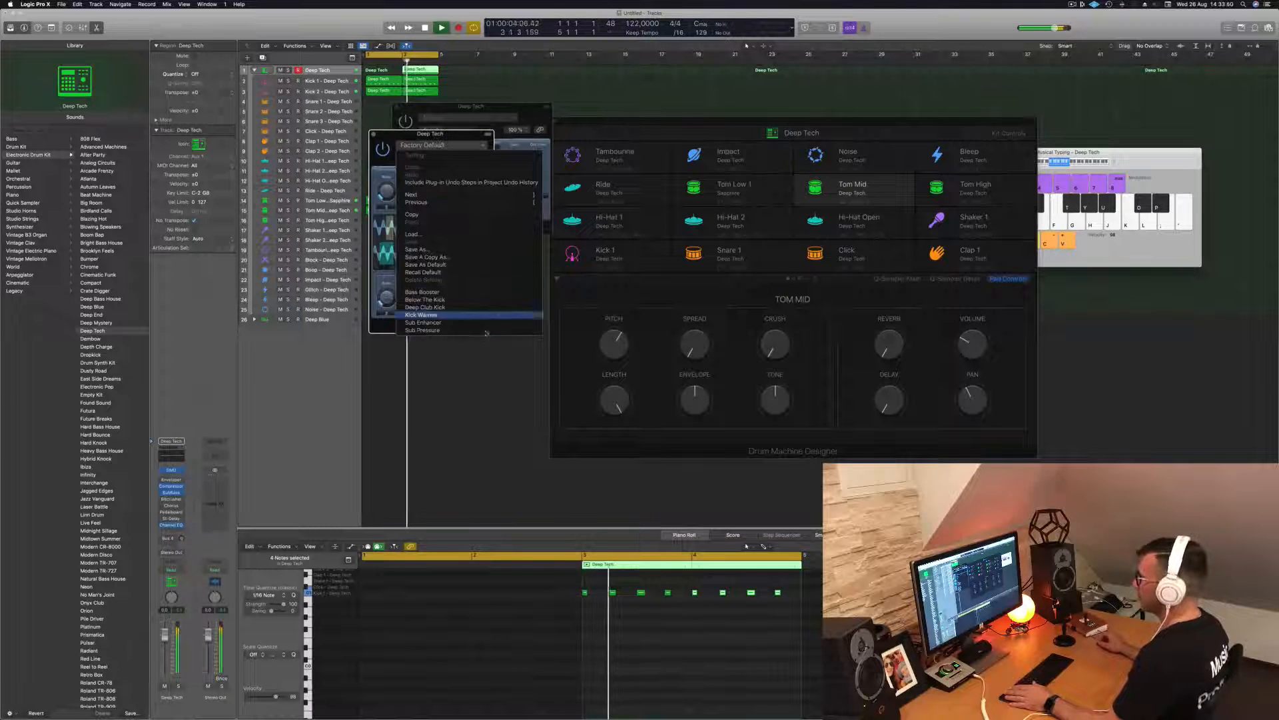
{"action": "left_click", "coordinate": [468, 315]}
{"action": "left_click_drag", "start_coordinate": [457, 137], "coordinate": [483, 202]}
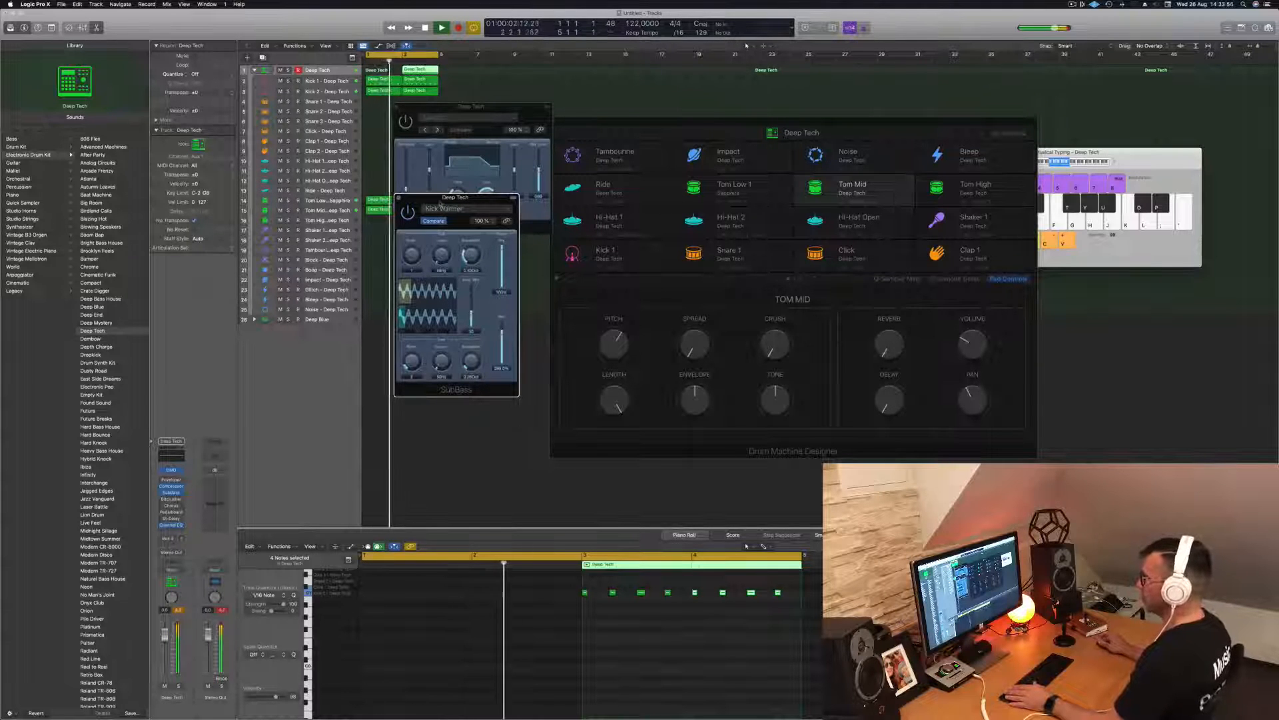
{"action": "left_click", "coordinate": [466, 208]}
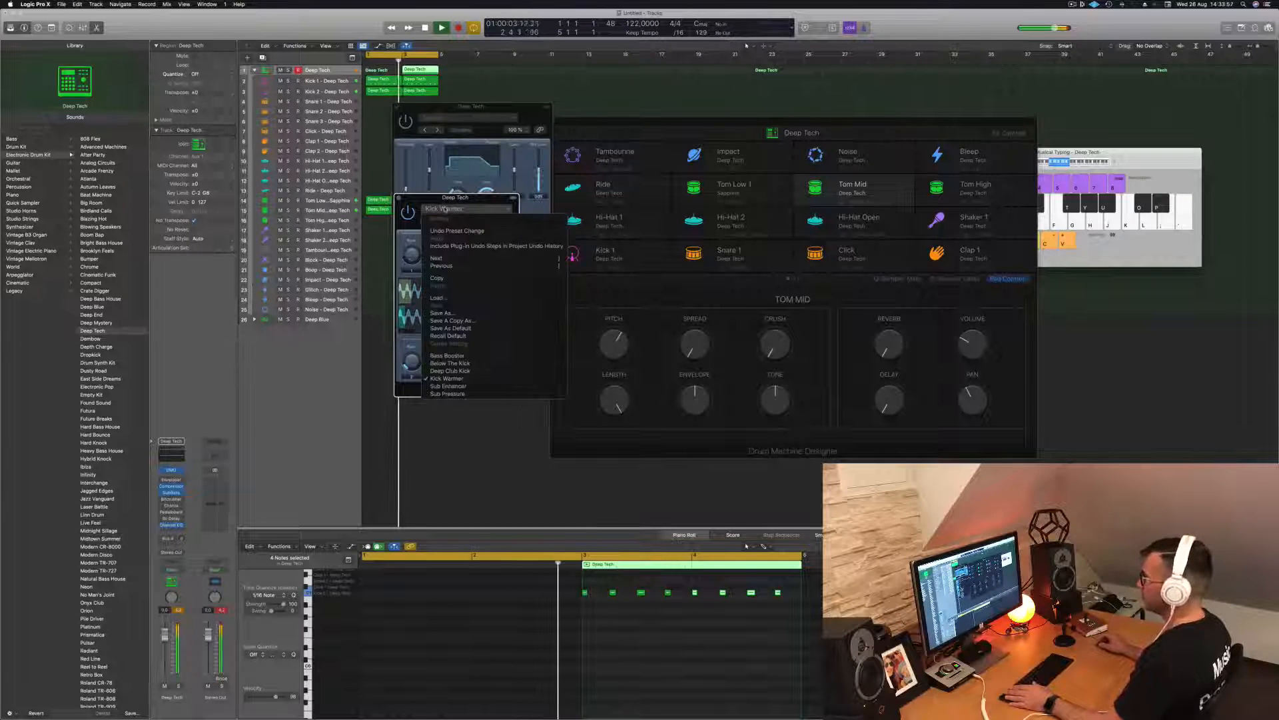
{"action": "left_click", "coordinate": [469, 394]}
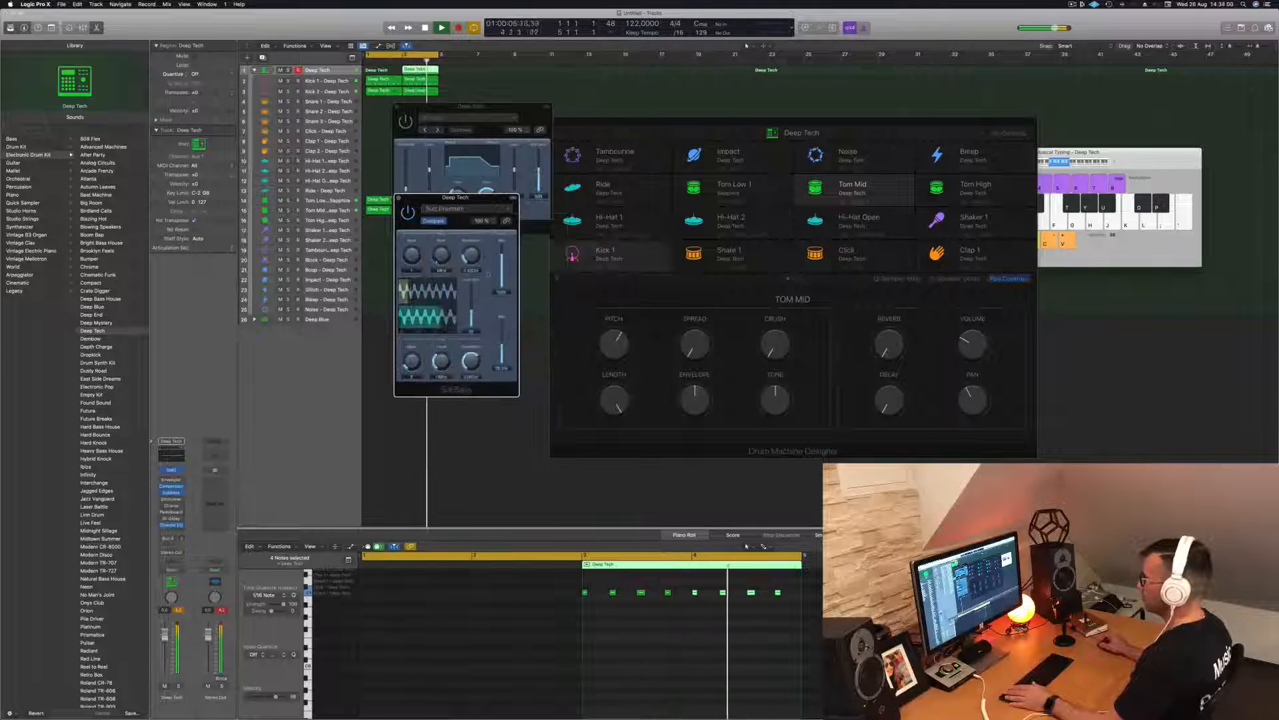
- Load the Bass Booster preset in the SubBass plug-in and reposition its window beside the drum machine
{"action": "left_click_drag", "start_coordinate": [473, 201], "coordinate": [464, 201]}
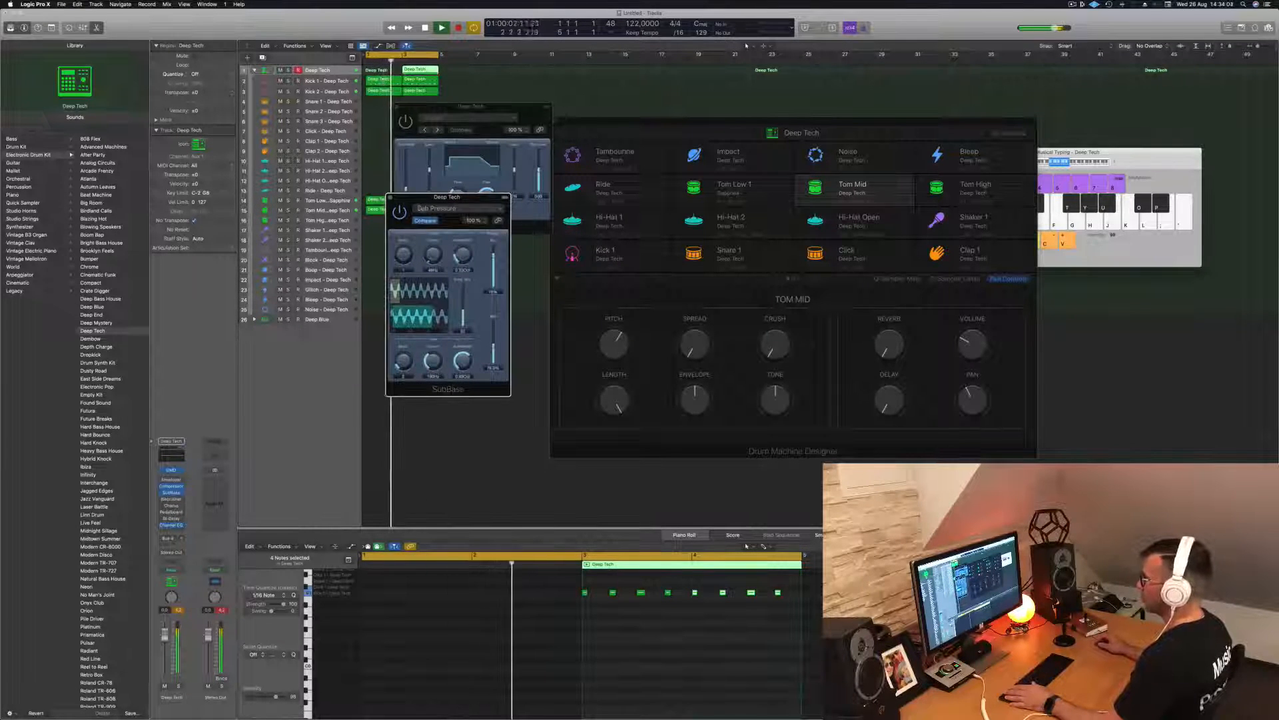
{"action": "left_click", "coordinate": [480, 210]}
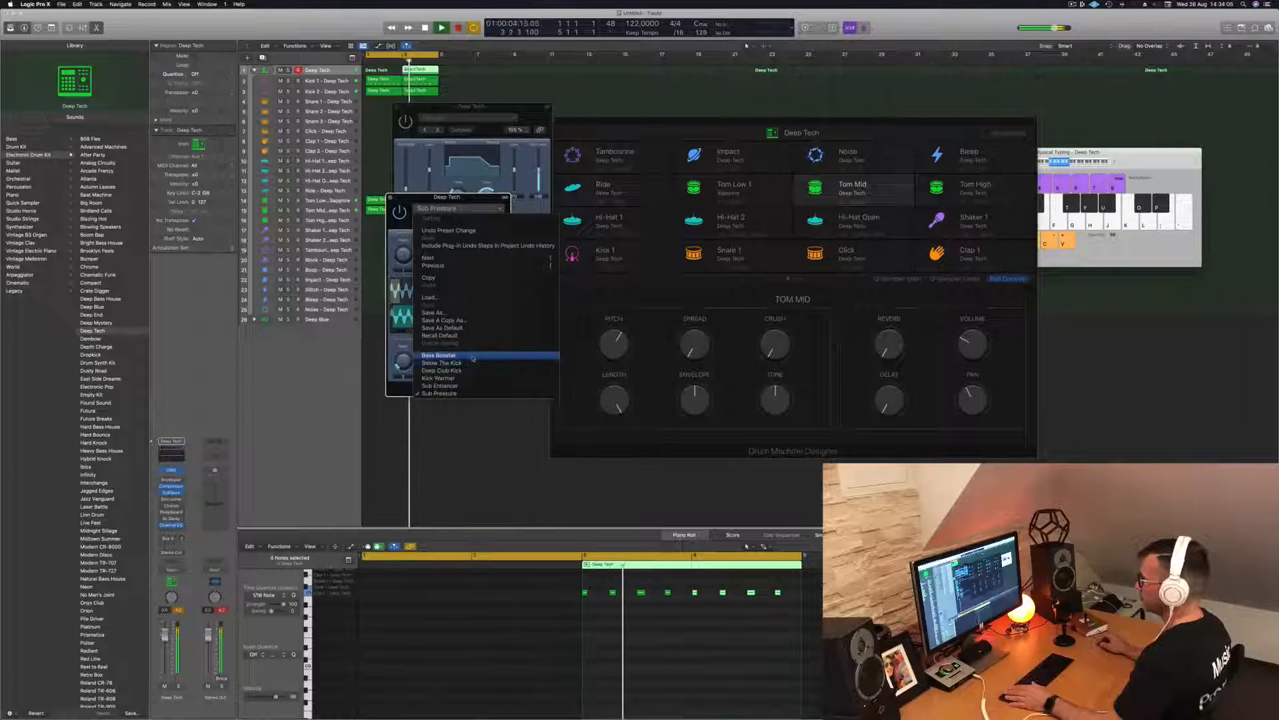
{"action": "left_click", "coordinate": [443, 355]}
{"action": "left_click_drag", "start_coordinate": [475, 202], "coordinate": [512, 222]}
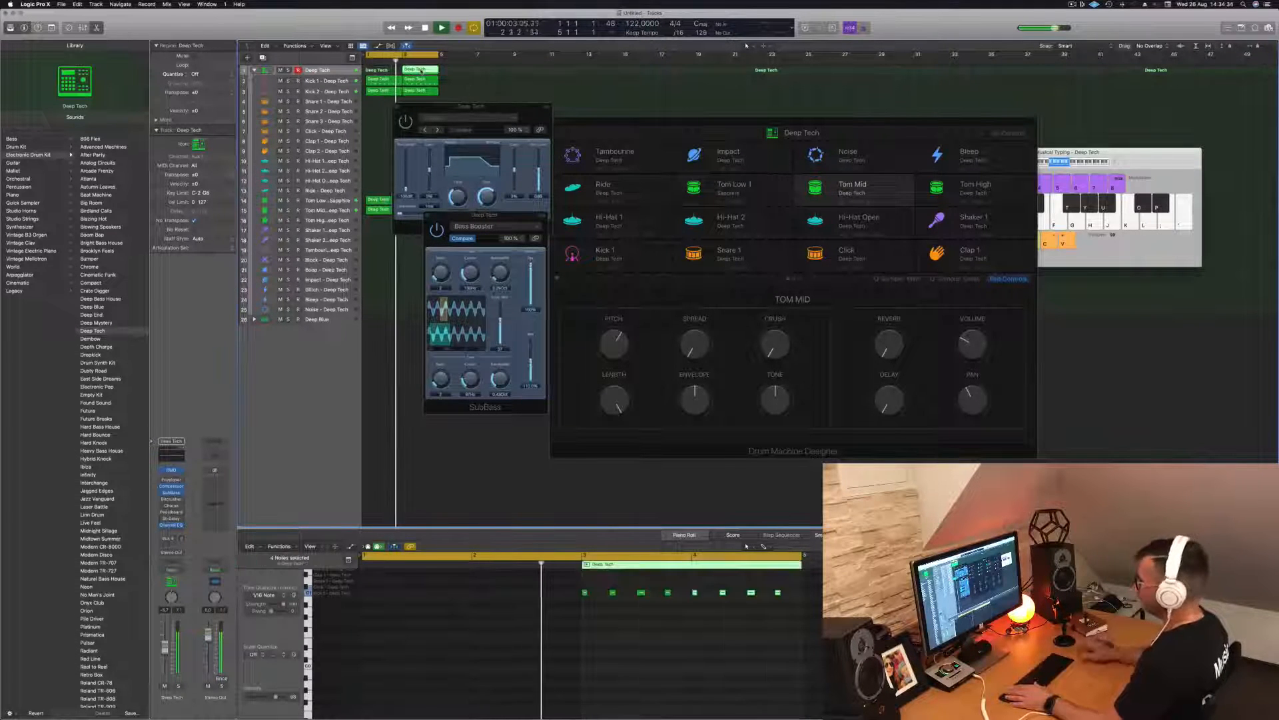
- Delete the bar 3 region from the main Deep Tech track and expand the Deep Blue stack in place of Deep Tech
{"action": "key", "text": "Delete"}
{"action": "left_click", "coordinate": [397, 107]}
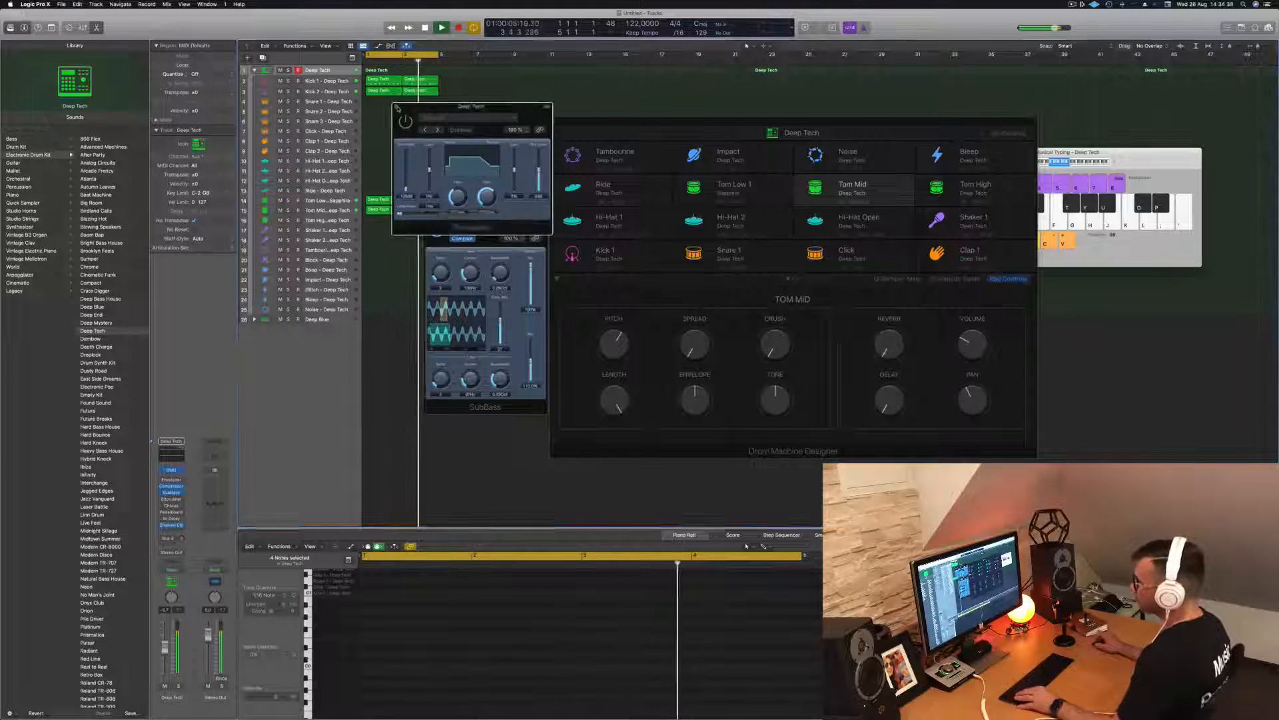
{"action": "left_click", "coordinate": [253, 70]}
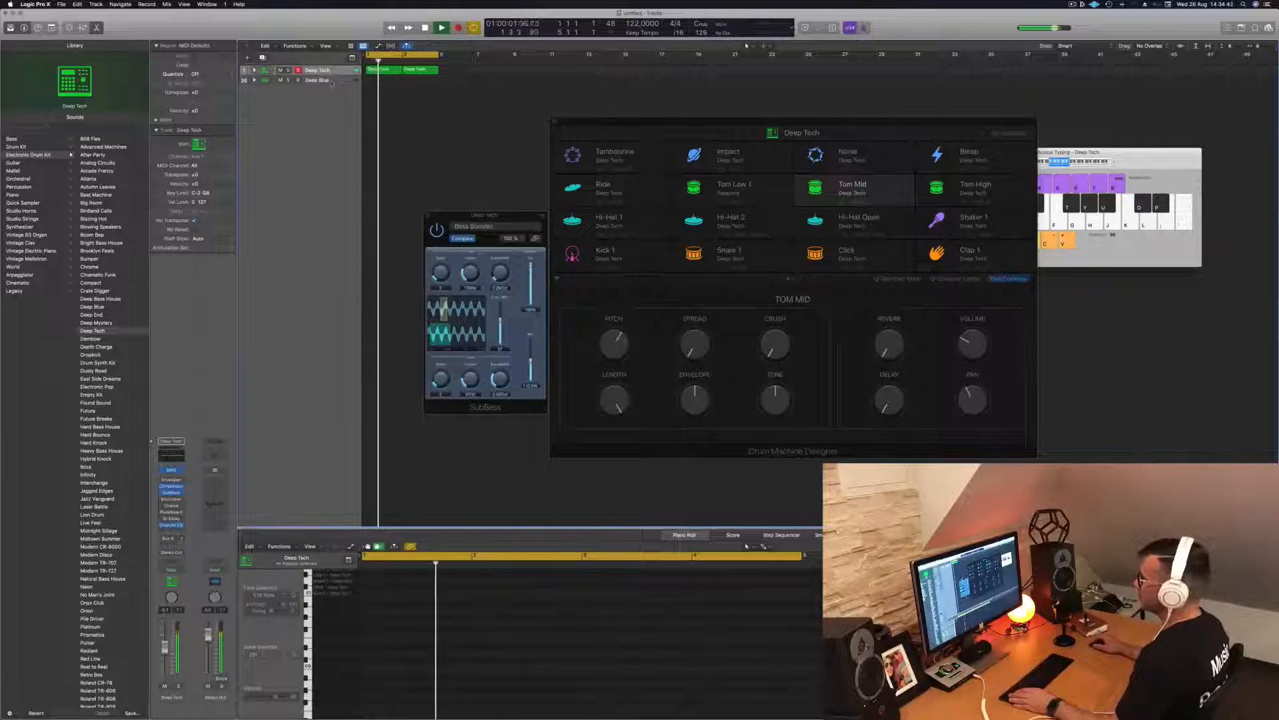
{"action": "left_click", "coordinate": [254, 80]}
{"action": "left_click", "coordinate": [254, 80]}
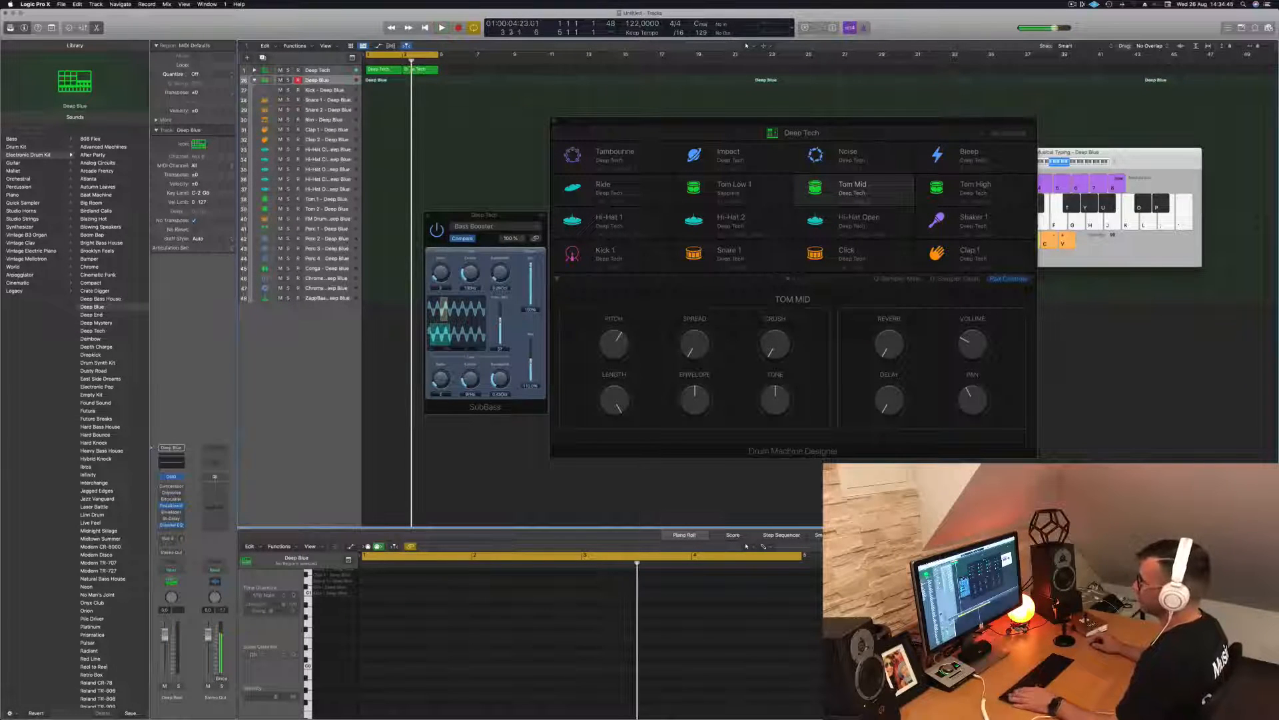
- Copy a Deep Tech kick region at bar 1 onto the Kick - Deep Blue track and collapse the Deep Tech stack
{"action": "left_click", "coordinate": [387, 72]}
{"action": "left_click_drag", "start_coordinate": [387, 72], "coordinate": [376, 102]}
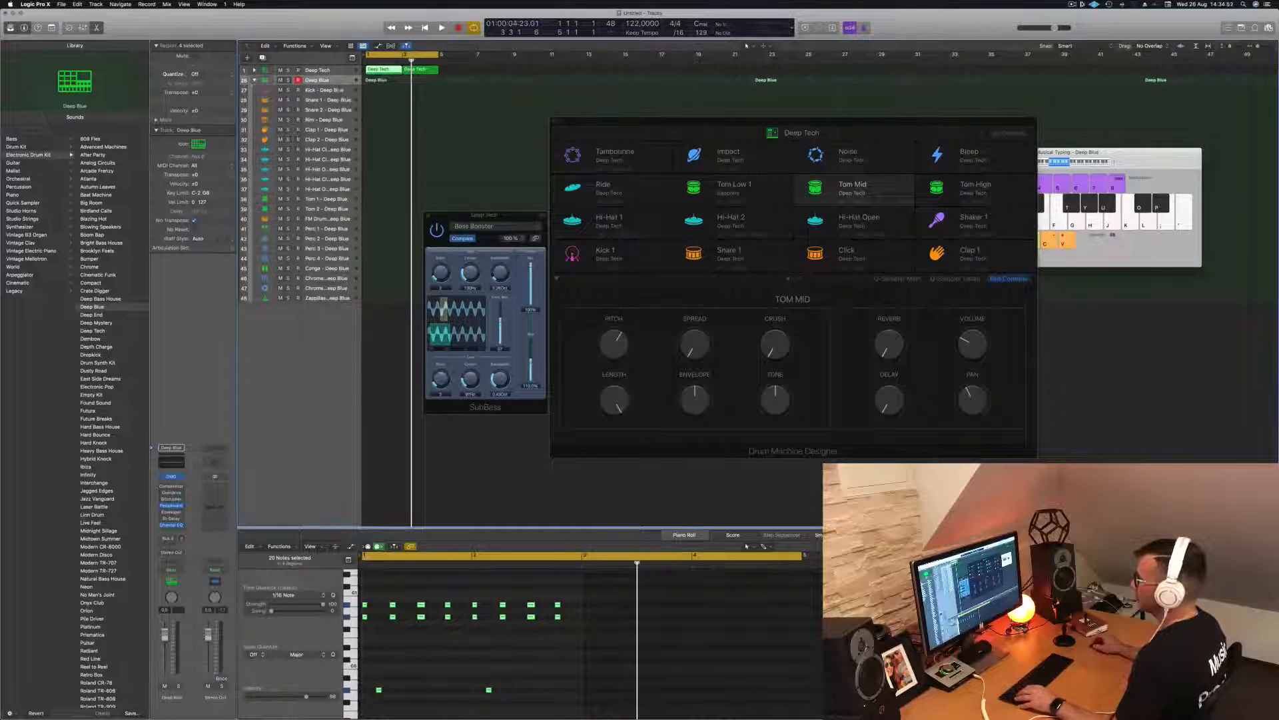
{"action": "left_click", "coordinate": [254, 70]}
{"action": "left_click", "coordinate": [388, 78]}
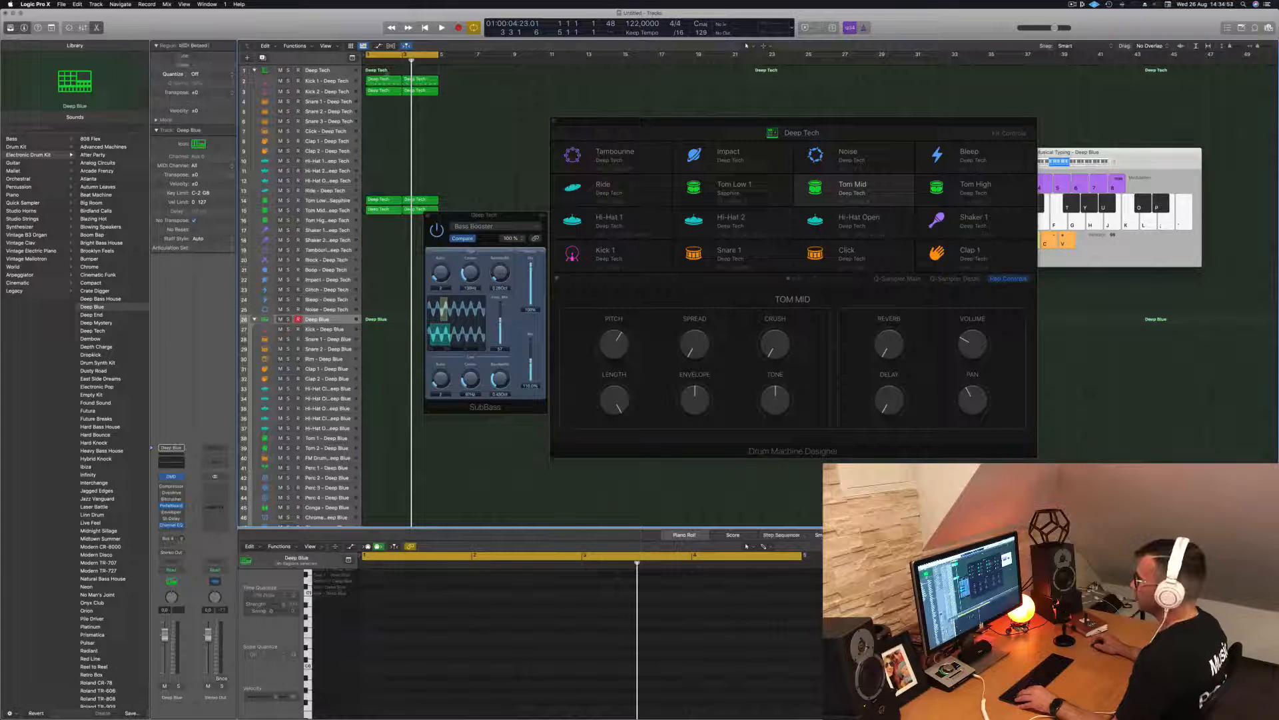
{"action": "left_click_drag", "start_coordinate": [386, 86], "coordinate": [377, 330]}
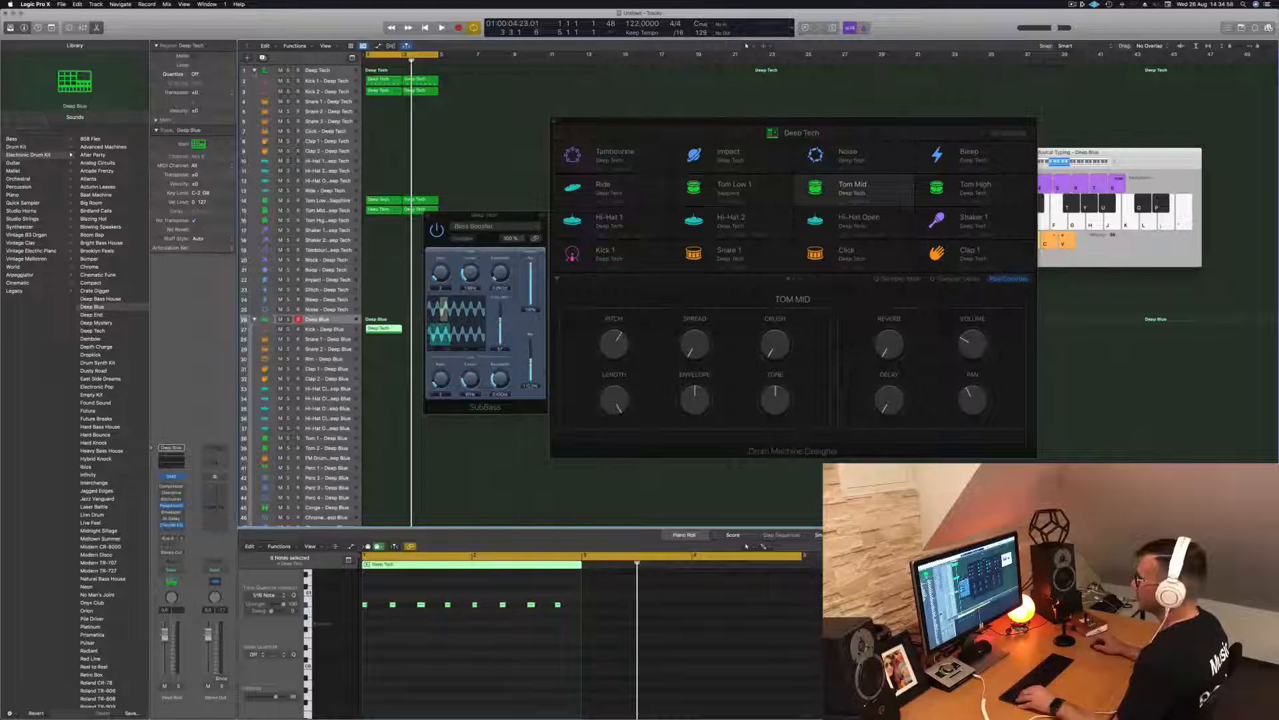
{"action": "left_click", "coordinate": [254, 70]}
- Raise the low cut in the main Deep Blue track's Channel EQ to roll off frequencies below about 200 Hz
{"action": "left_click", "coordinate": [335, 80]}
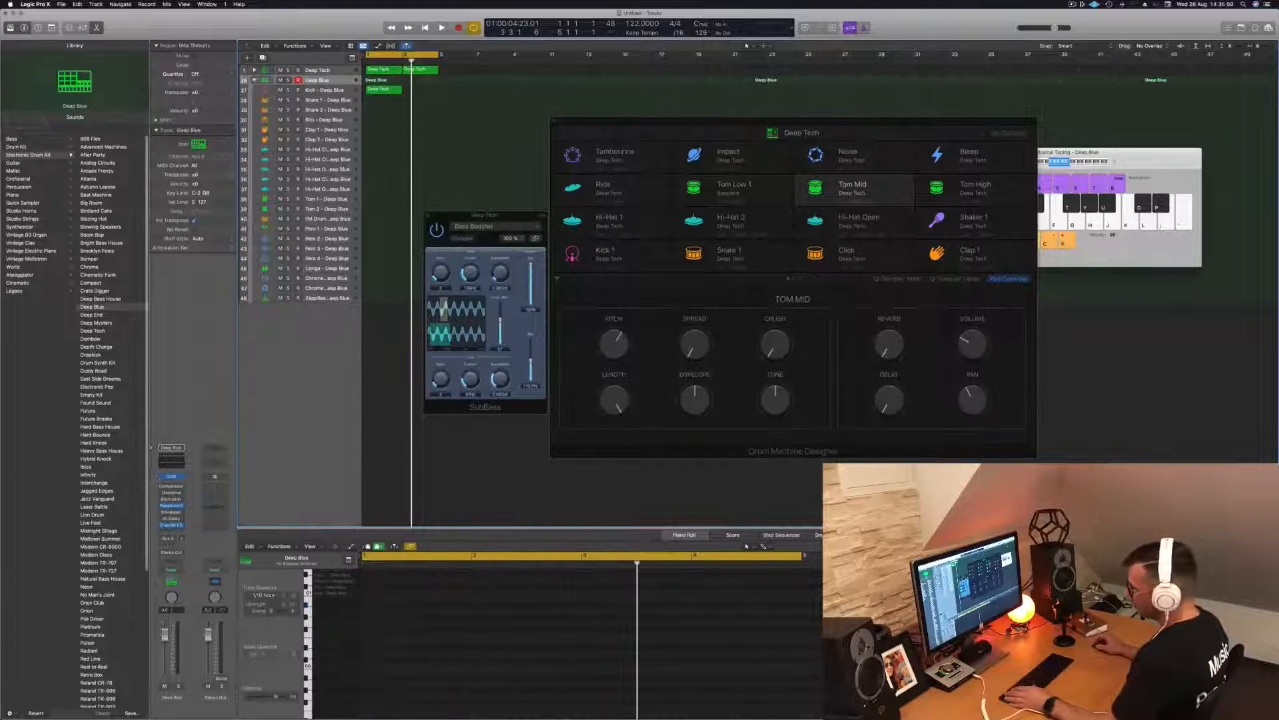
{"action": "left_click", "coordinate": [169, 460]}
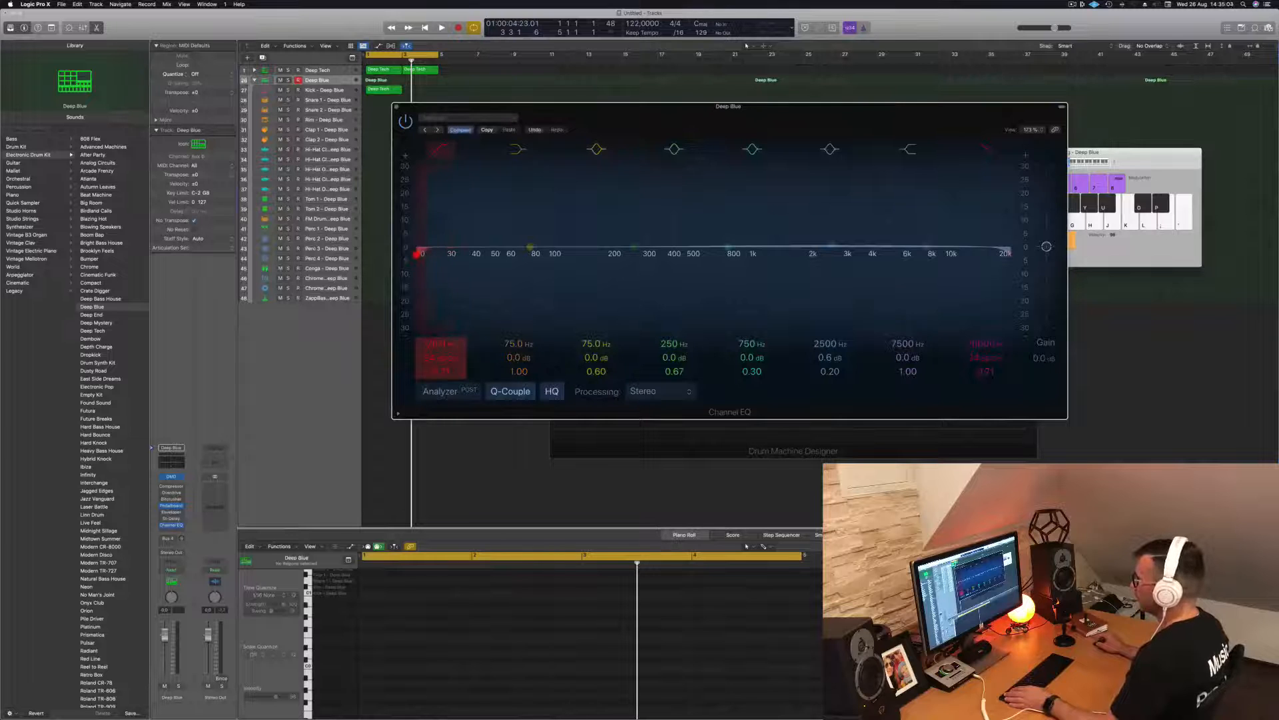
{"action": "left_click_drag", "start_coordinate": [441, 254], "coordinate": [617, 254]}
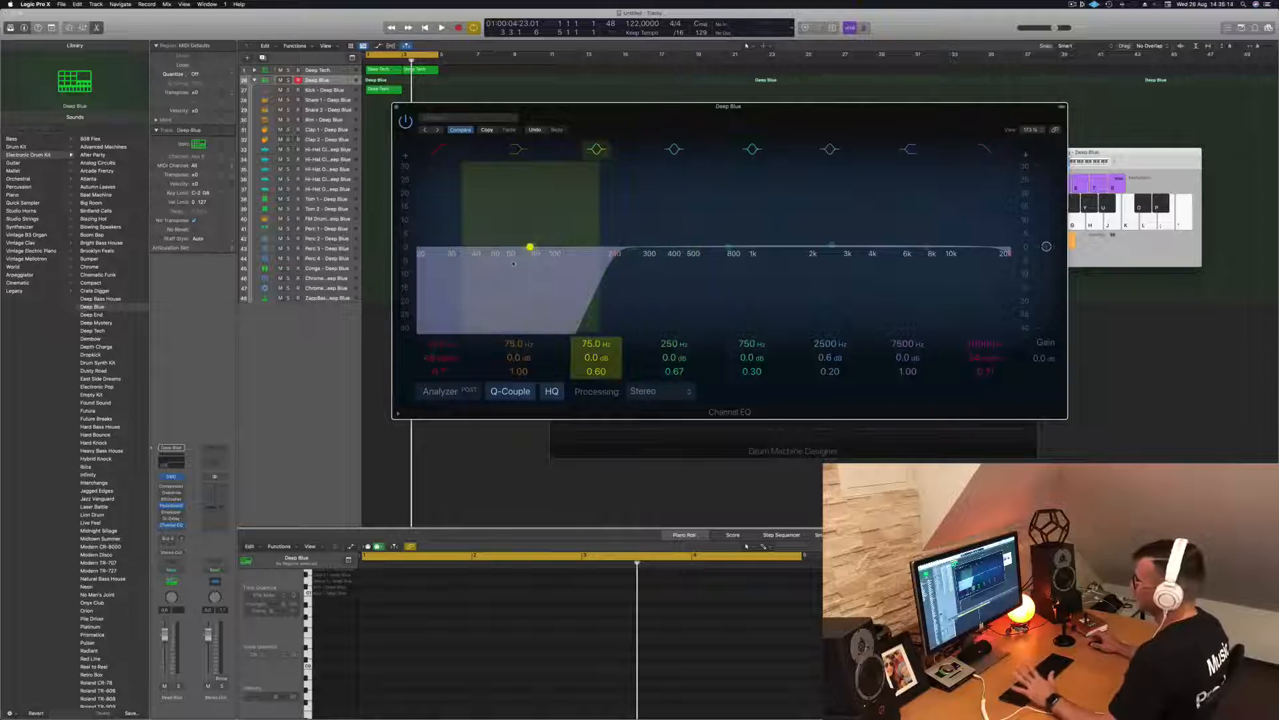
{"action": "left_click", "coordinate": [396, 108]}
- Play the loop and move the copied notes onto the Kick - Deep Blue pitch in the Piano Roll
{"action": "key", "text": "space"}
{"action": "left_click", "coordinate": [323, 90]}
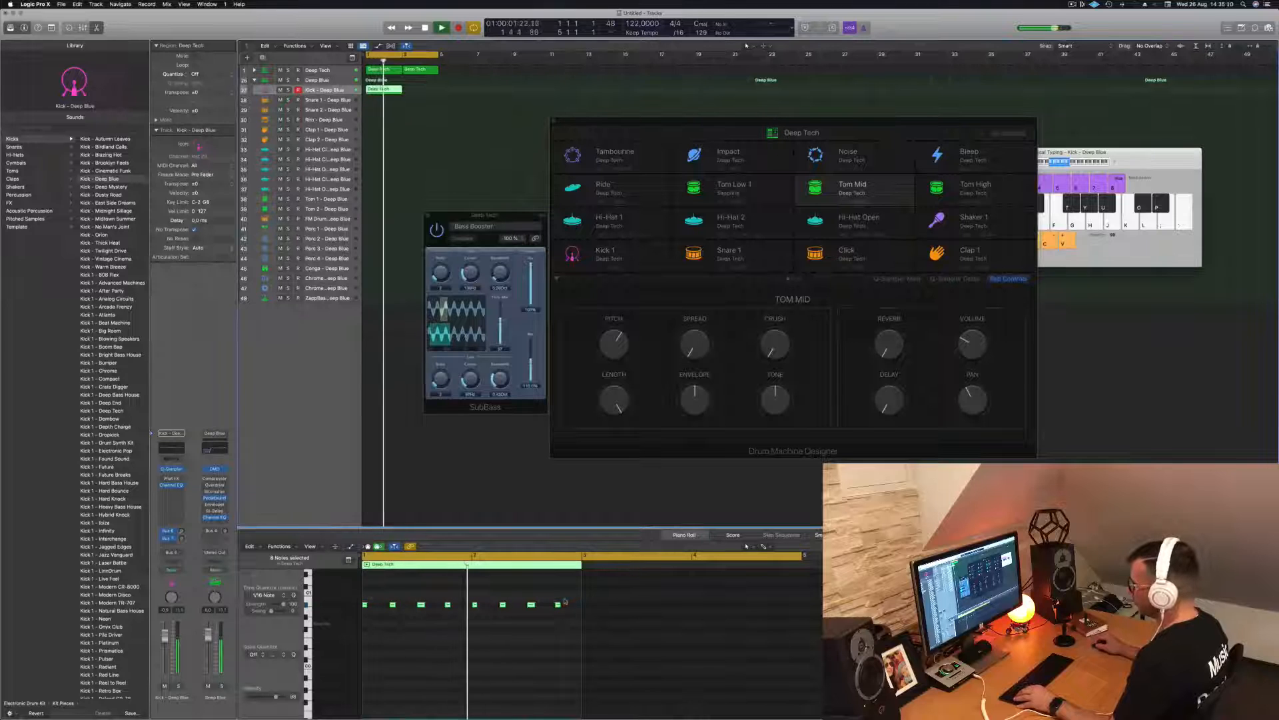
{"action": "key", "text": "space"}
{"action": "key", "text": "space"}
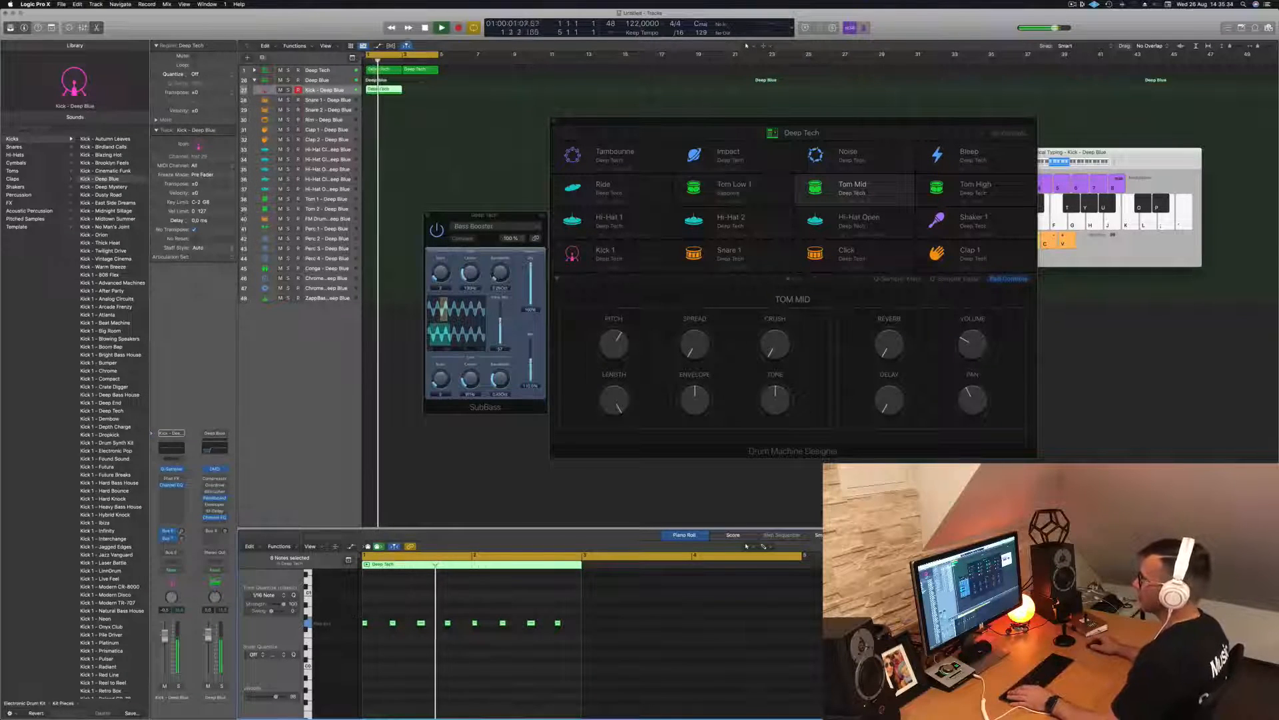
- Duplicate the region on the Kick - Deep Blue track at bar 3
{"action": "scroll", "coordinate": [373, 143], "scroll_direction": "up", "scroll_amount": 4}
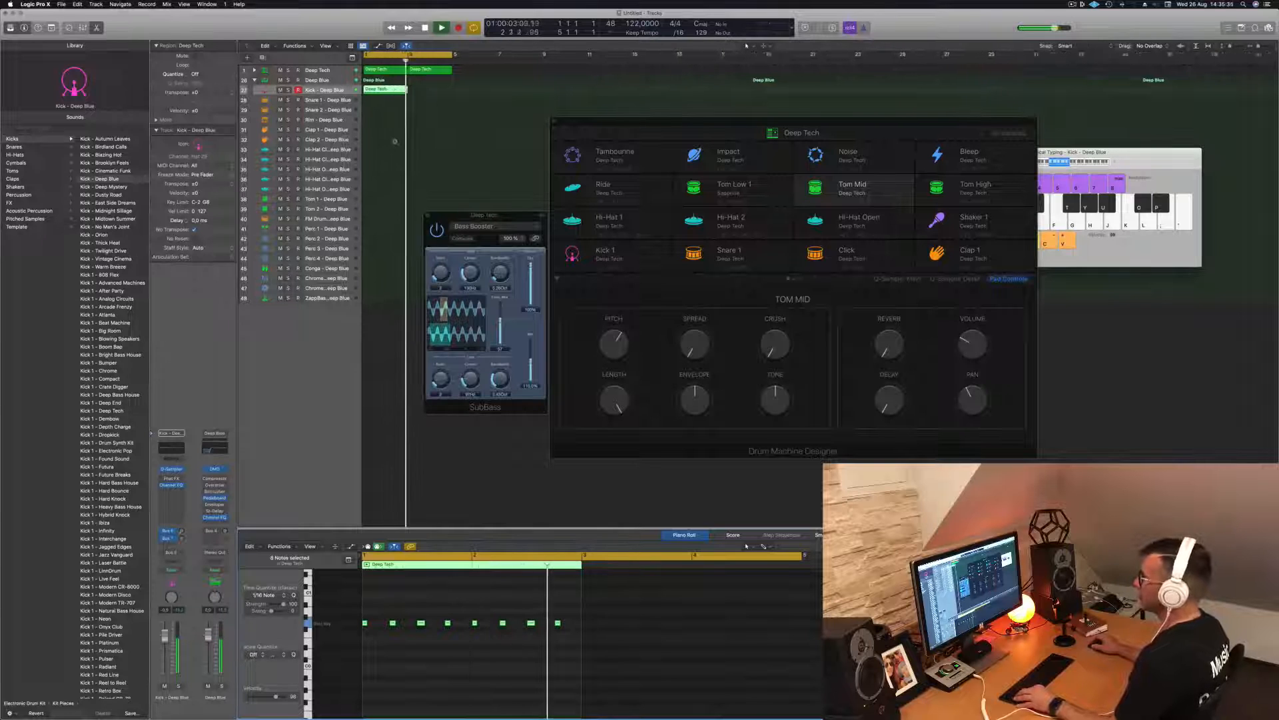
{"action": "left_click_drag", "start_coordinate": [400, 89], "coordinate": [441, 93]}
{"action": "left_click", "coordinate": [395, 122]}
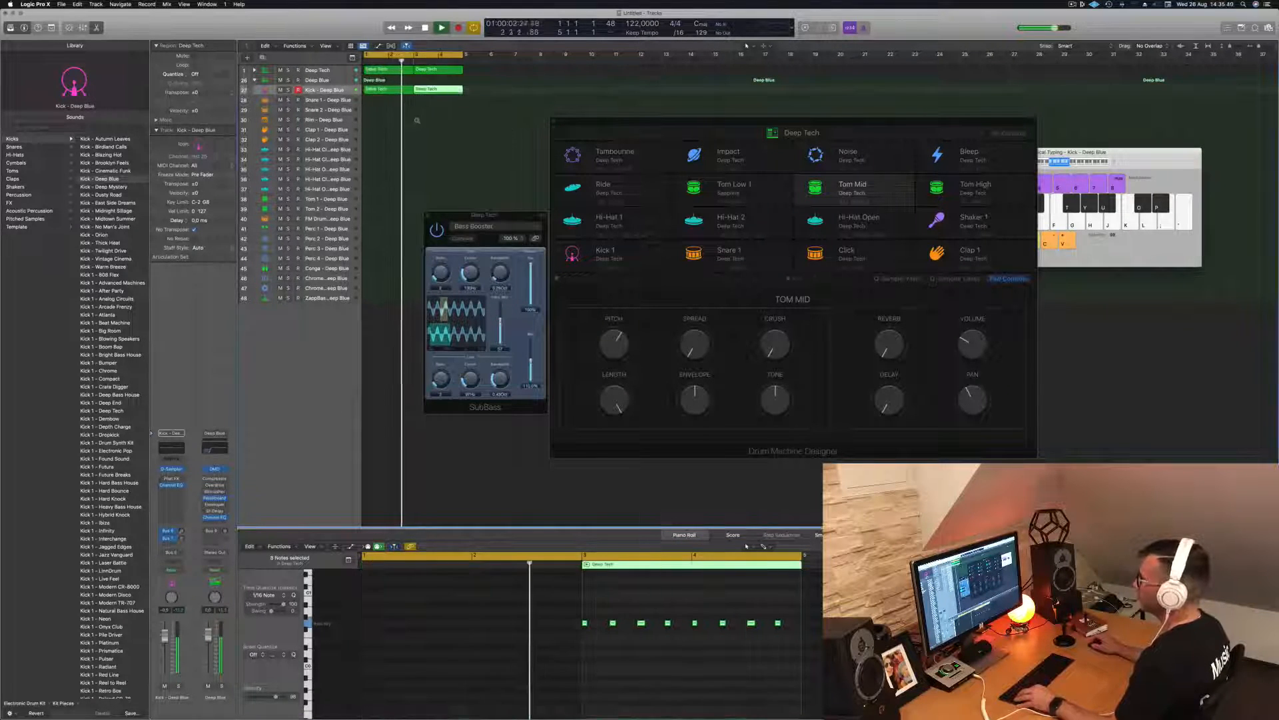
- Copy the bar 1 kick region to the Snare 1 - Deep Blue track and delete both regions on the Deep Blue kick track
{"action": "left_click", "coordinate": [389, 90]}
{"action": "left_click_drag", "start_coordinate": [388, 89], "coordinate": [388, 99]}
{"action": "left_click_drag", "start_coordinate": [471, 92], "coordinate": [394, 89]}
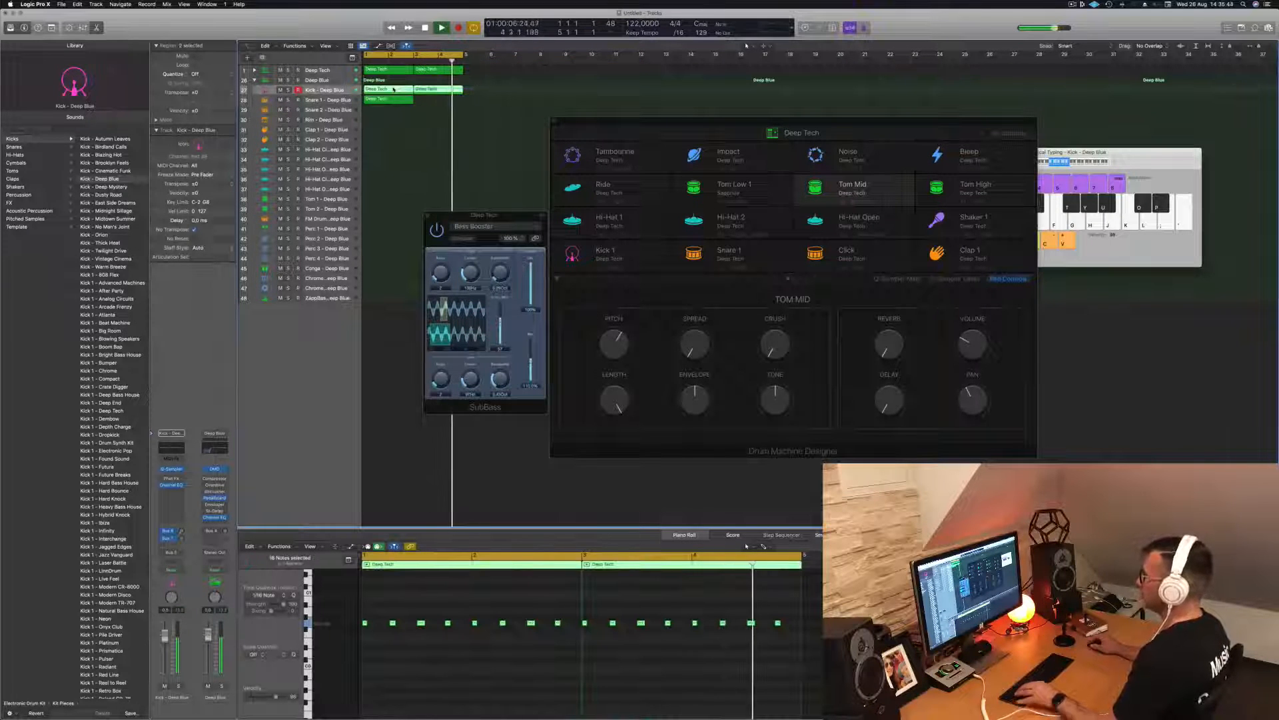
{"action": "key", "text": "Delete"}
{"action": "key", "text": "space"}
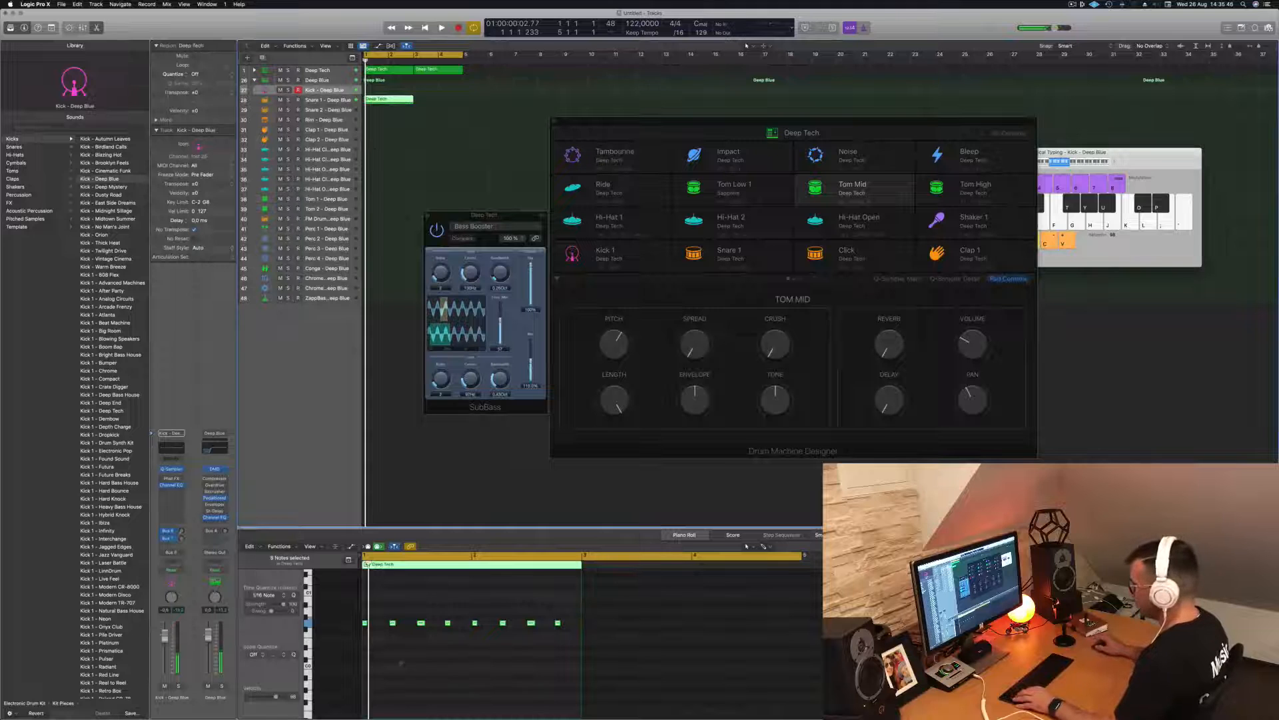
- Thin the Snare 1 region to notes on beats 2 and 4 and duplicate it at bar 3
{"action": "left_click_drag", "start_coordinate": [382, 609], "coordinate": [363, 632]}
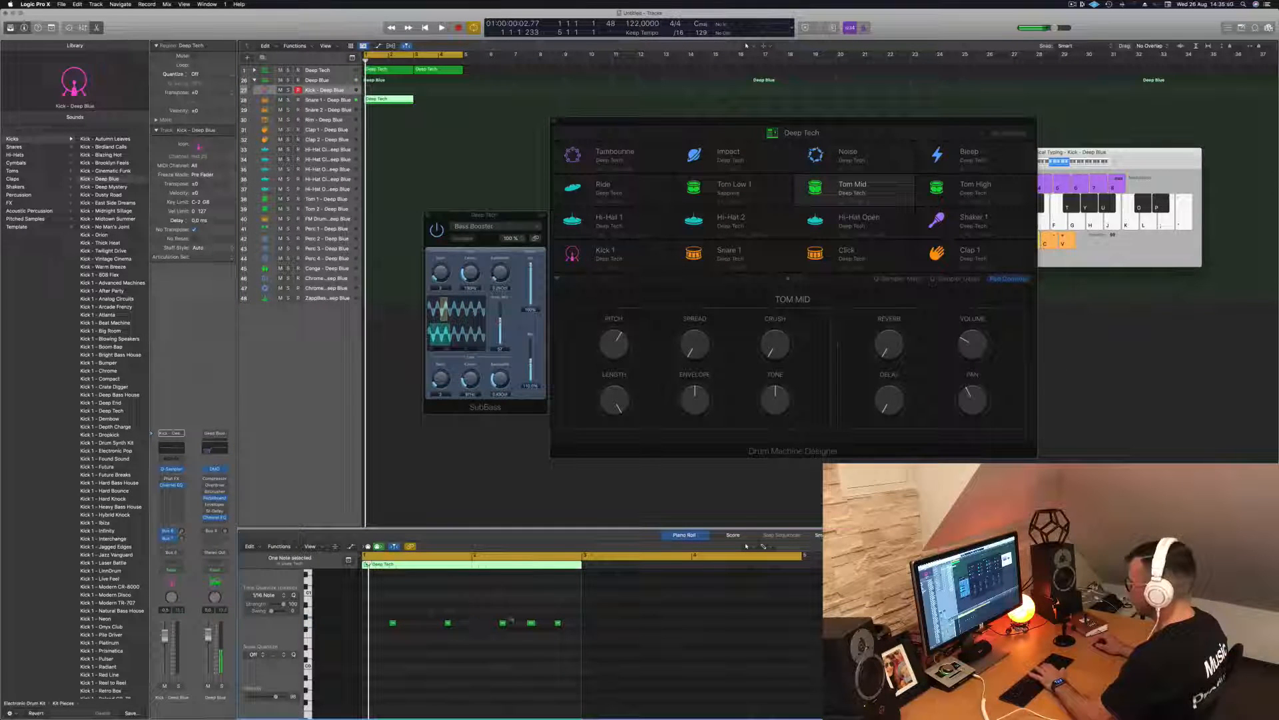
{"action": "key", "text": "space"}
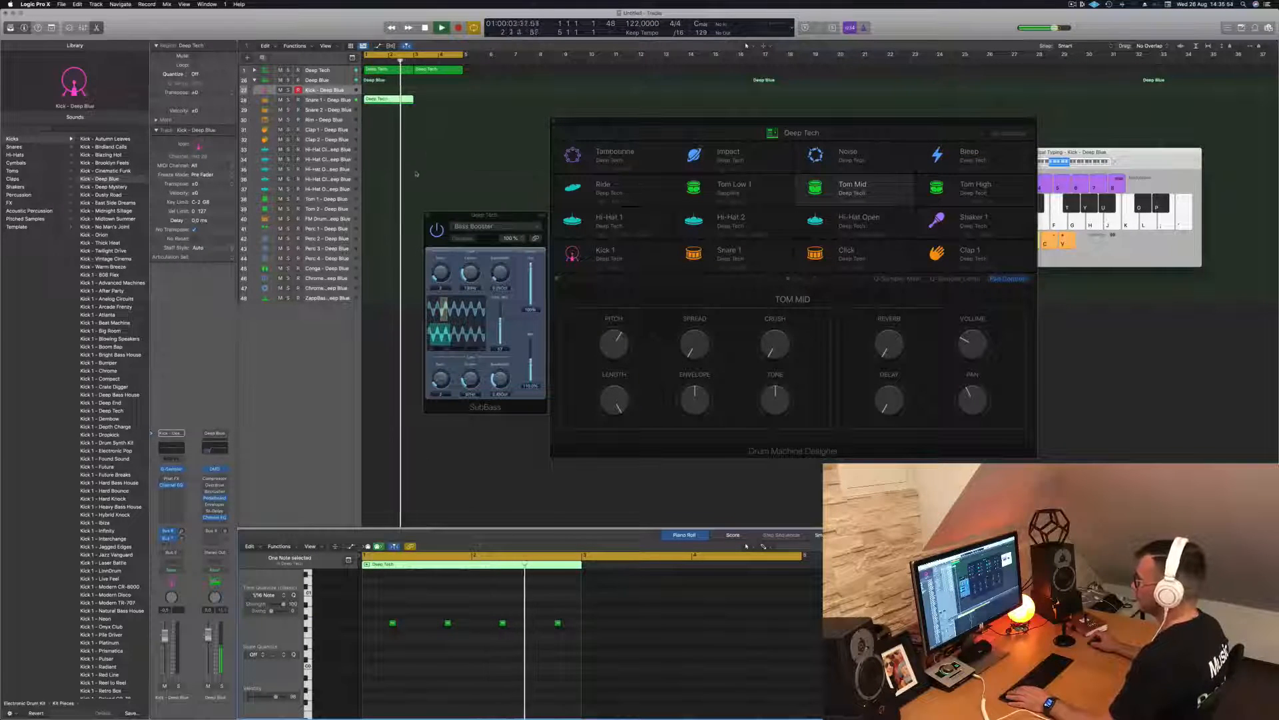
{"action": "left_click_drag", "start_coordinate": [389, 100], "coordinate": [438, 102]}
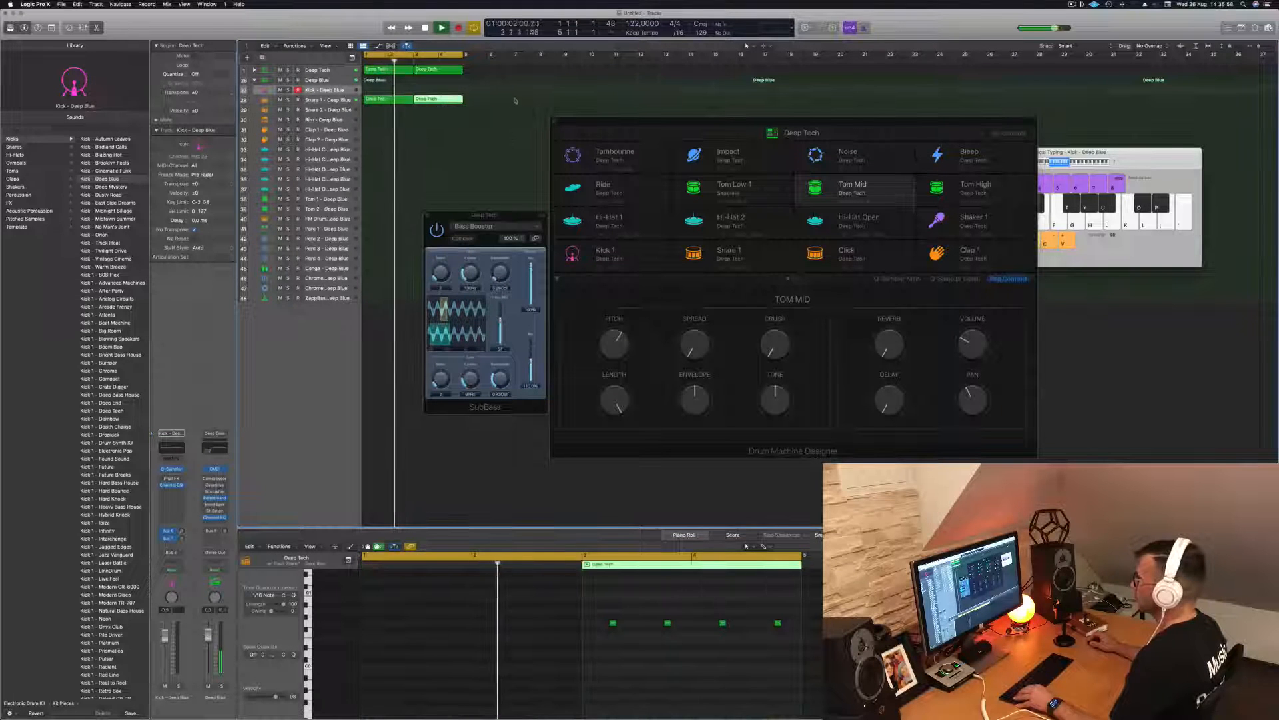
- Transpose all notes in both Snare 1 regions up to the Snare 1 - Deep Blue pitch
{"action": "left_click_drag", "start_coordinate": [378, 644], "coordinate": [822, 591]}
{"action": "key", "text": "alt+Up"}
{"action": "key", "text": "alt+Up"}
{"action": "key", "text": "alt+Up"}
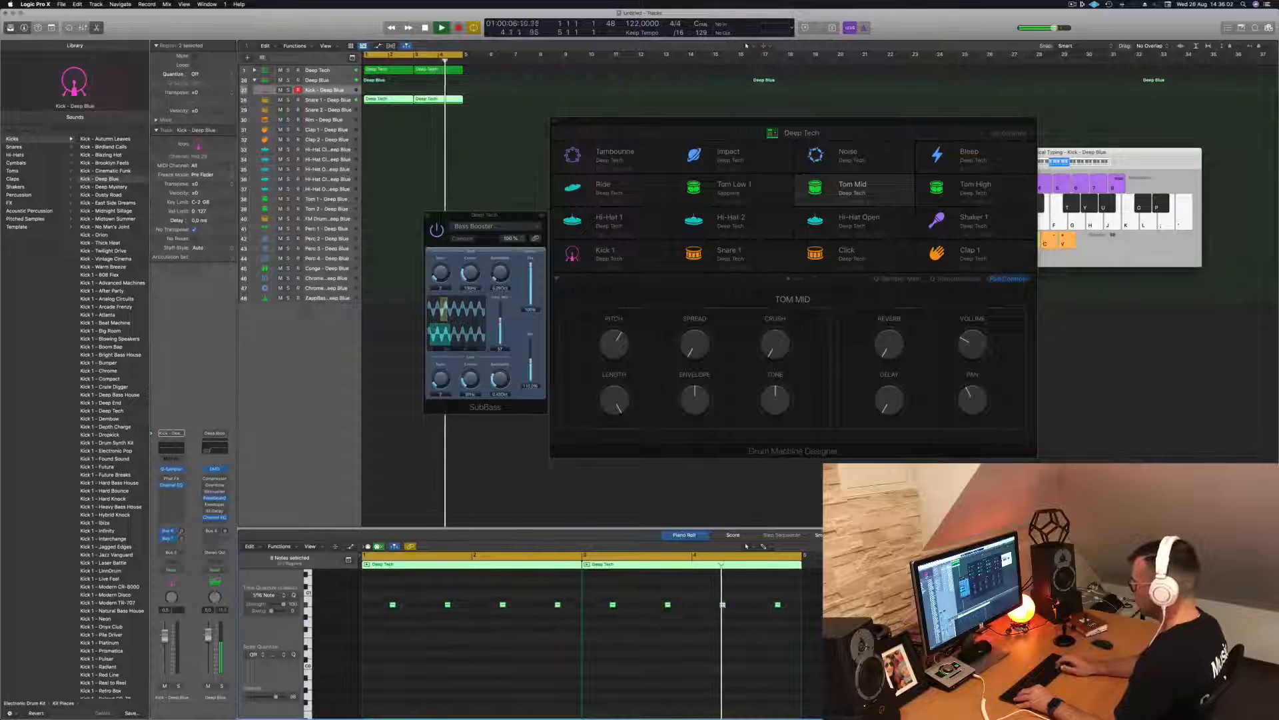
{"action": "scroll", "coordinate": [510, 682], "scroll_direction": "up", "scroll_amount": 5}
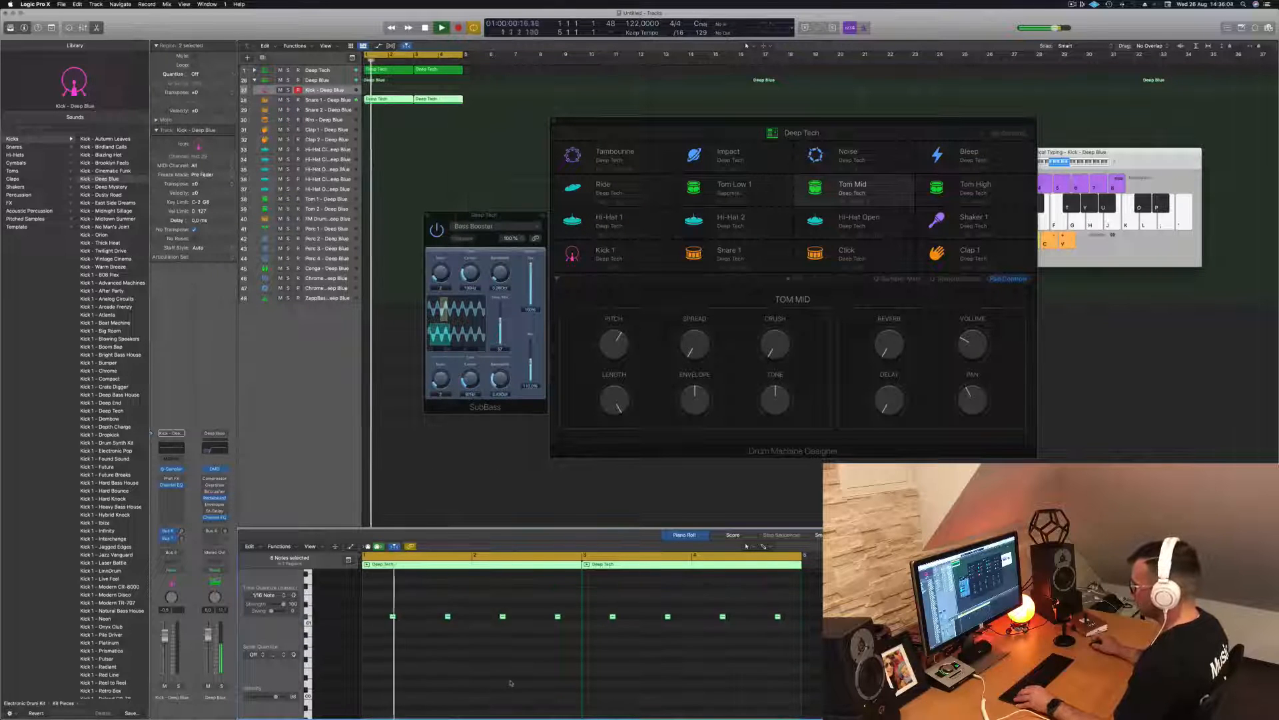
{"action": "key", "text": "alt+Up"}
{"action": "key", "text": "alt+Up"}
{"action": "key", "text": "alt+Up"}
{"action": "key", "text": "alt+Up"}
{"action": "key", "text": "alt+Up"}
{"action": "key", "text": "alt+Up"}
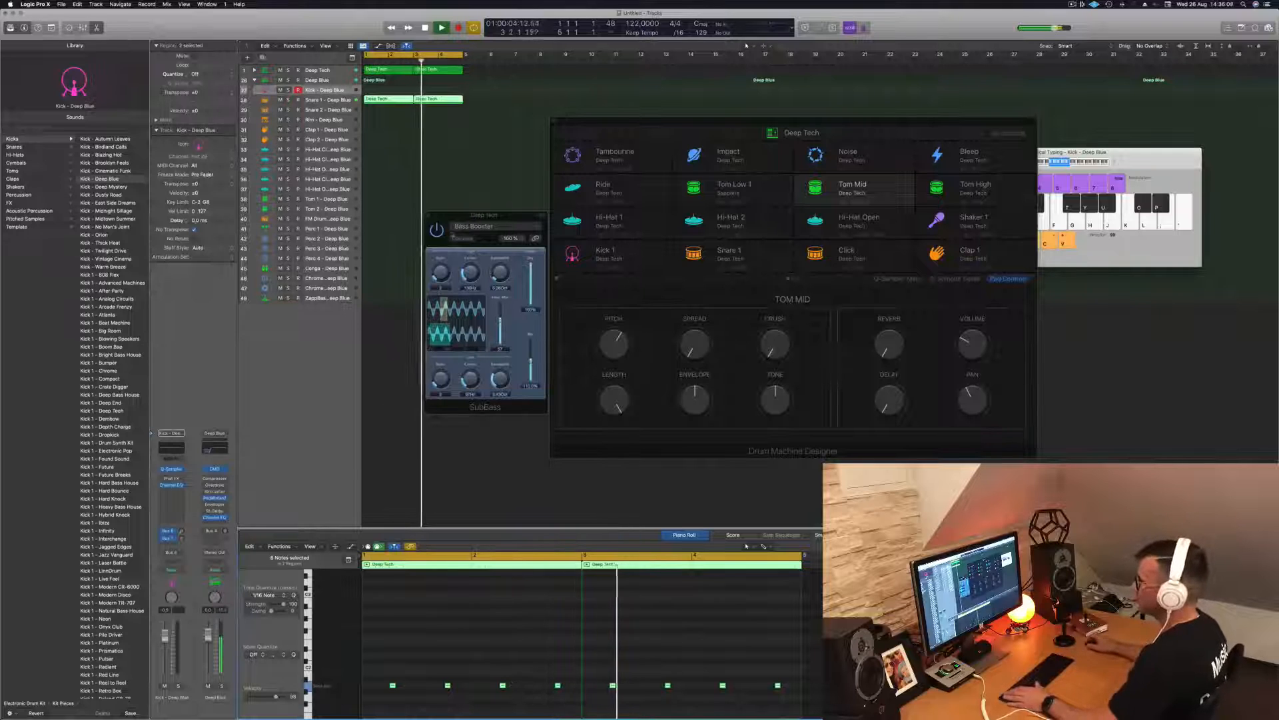
- Try nudging the snare notes earlier and later while replaying the loop from the start
{"action": "scroll", "coordinate": [402, 625], "scroll_direction": "up", "scroll_amount": 2}
{"action": "scroll", "coordinate": [428, 638], "scroll_direction": "down", "scroll_amount": 1}
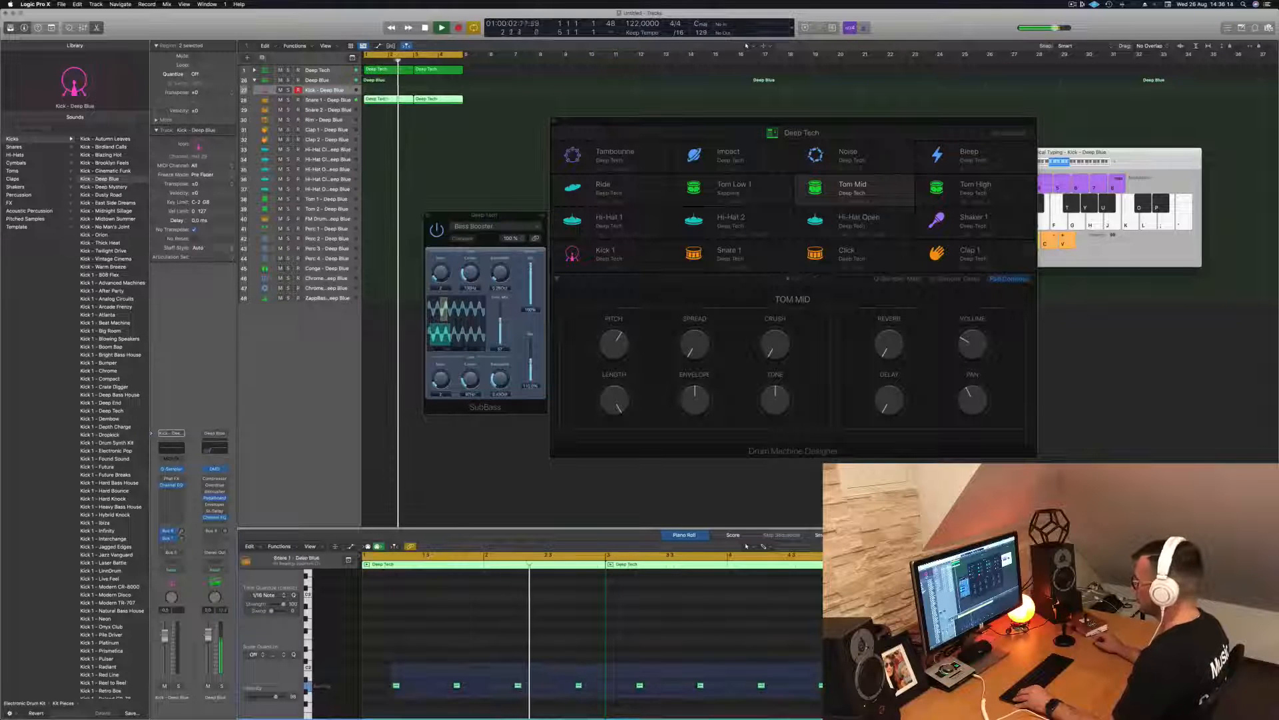
{"action": "key", "text": "alt+Left"}
{"action": "key", "text": "Return"}
{"action": "key", "text": "alt+Right"}
{"action": "key", "text": "alt+Right"}
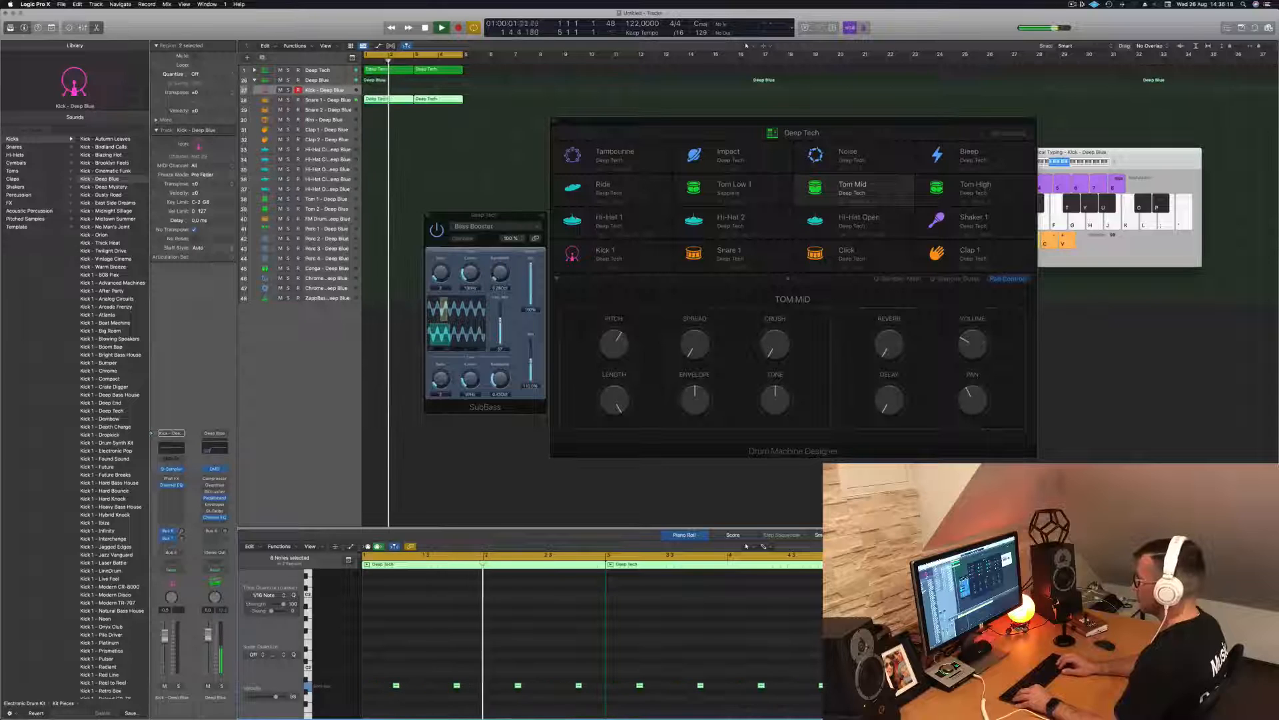
{"action": "key", "text": "Return"}
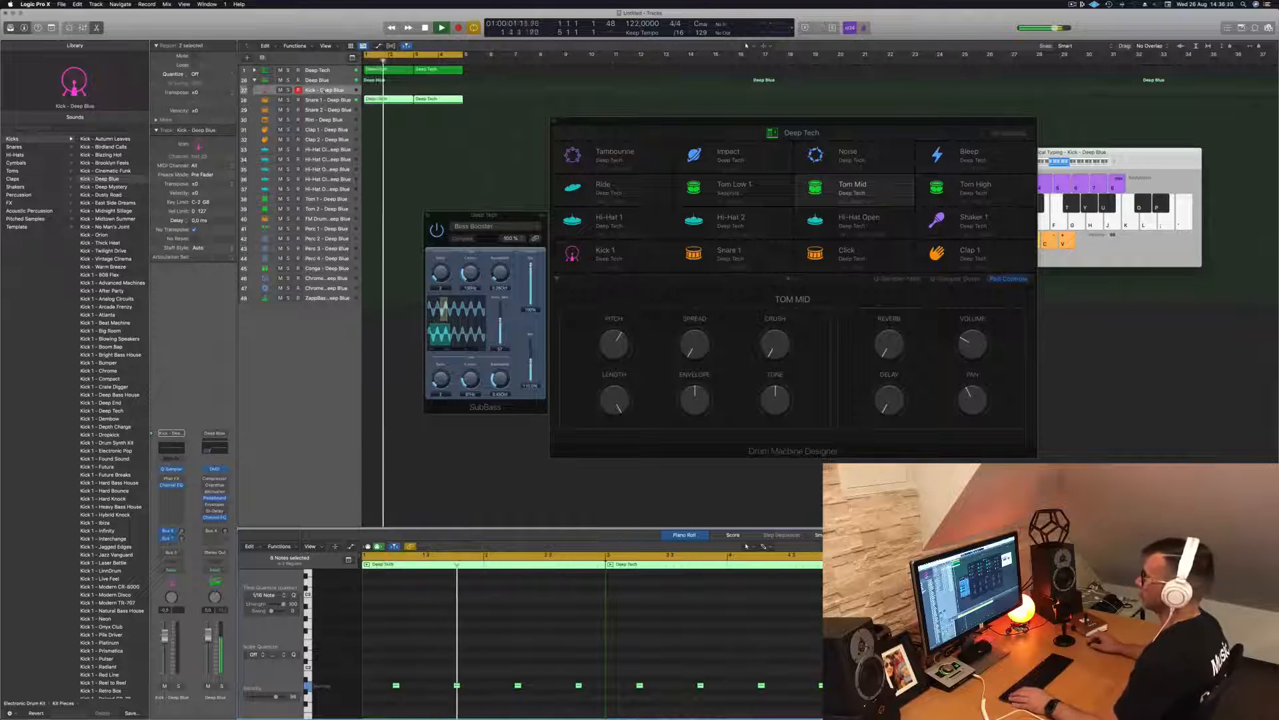
- Copy the bar 1 snare region to the Hi-Hat Open 1 - Deep Blue track and transpose its notes to the open hi-hat pitch
{"action": "left_click", "coordinate": [402, 142]}
{"action": "left_click", "coordinate": [381, 98]}
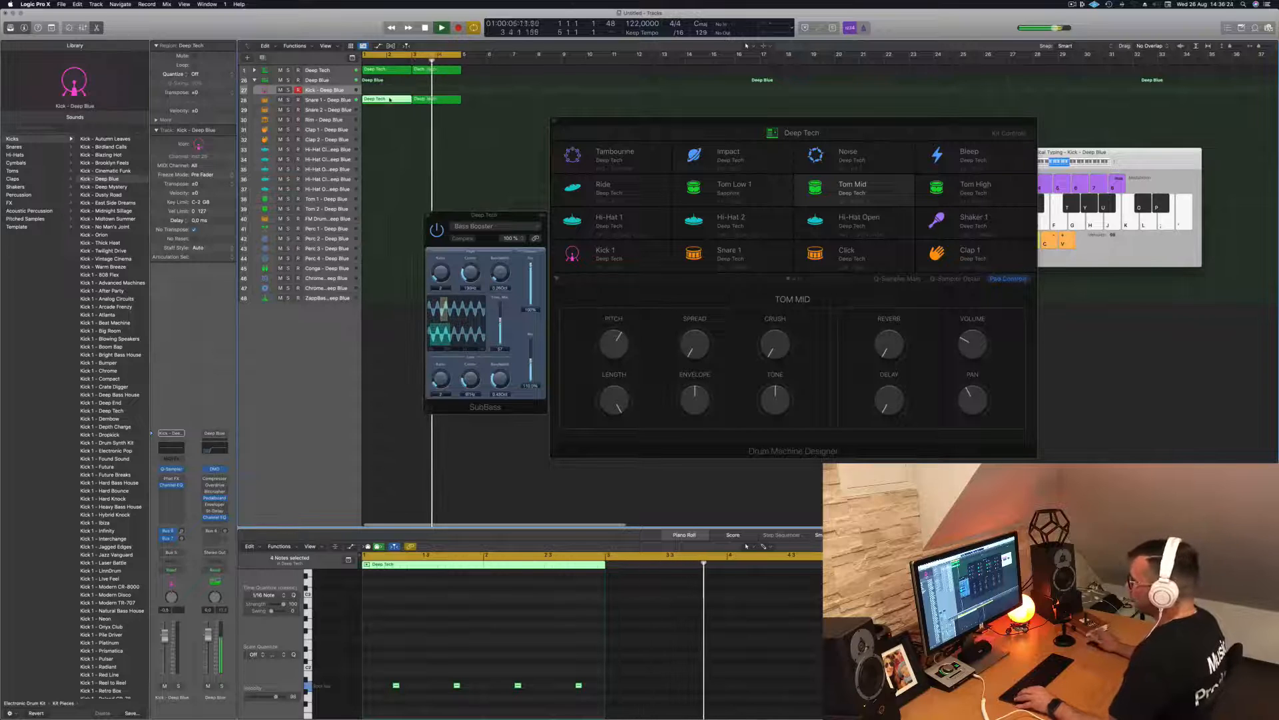
{"action": "left_click_drag", "start_coordinate": [390, 98], "coordinate": [387, 170]}
{"action": "left_click_drag", "start_coordinate": [386, 676], "coordinate": [599, 692]}
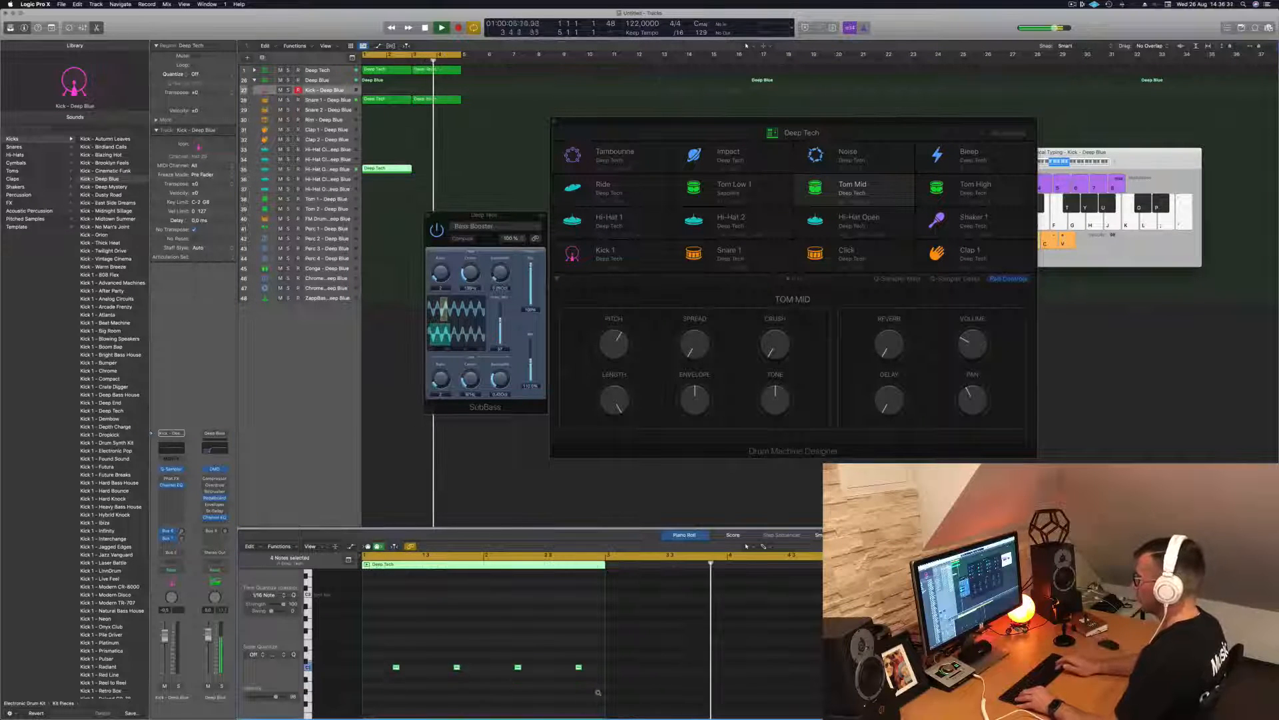
{"action": "key", "text": "alt+Up"}
{"action": "key", "text": "alt+Up"}
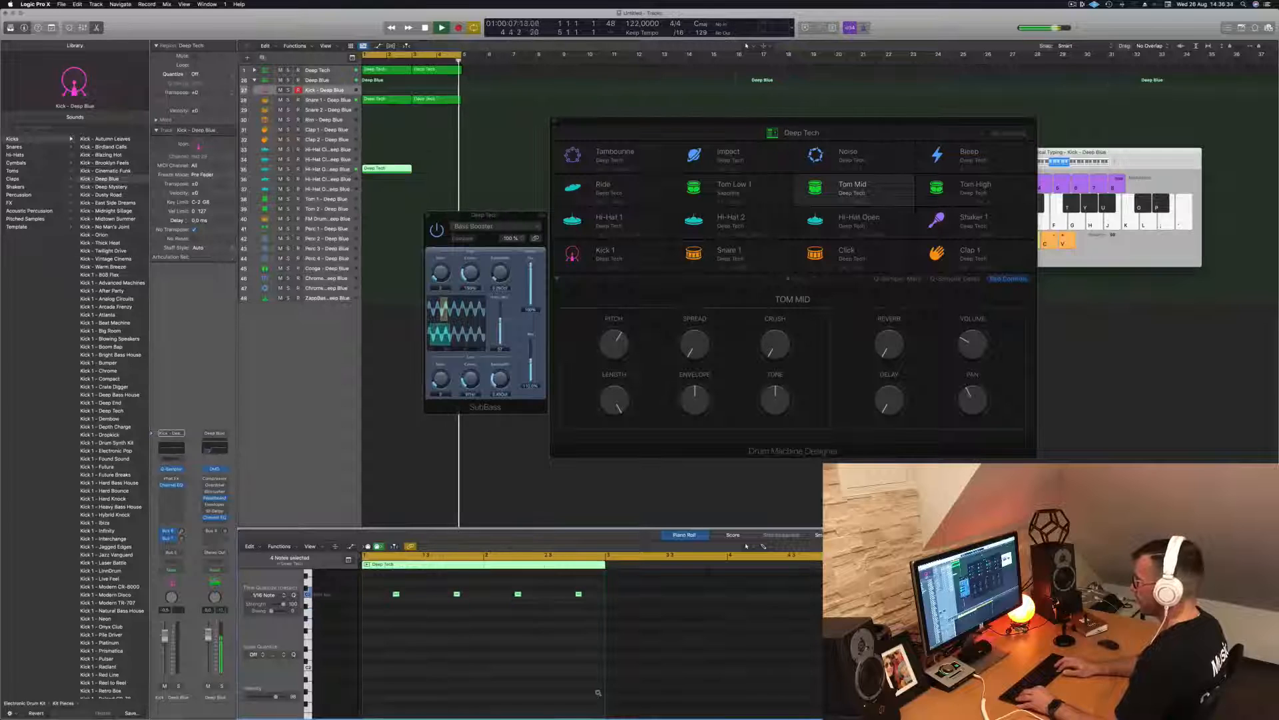
- Double the open hi-hat notes and shift them so one falls on every off-beat across the two bars
{"action": "left_click", "coordinate": [569, 601]}
{"action": "left_click_drag", "start_coordinate": [570, 602], "coordinate": [602, 603]}
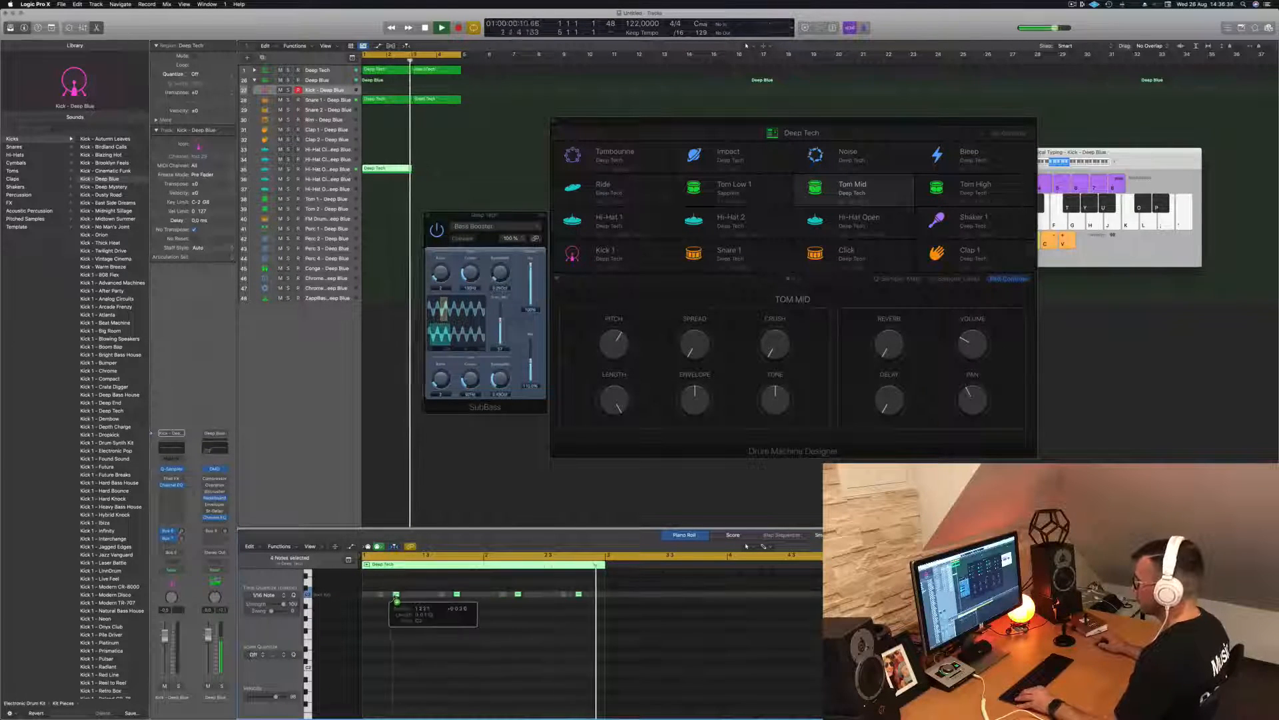
{"action": "left_click_drag", "start_coordinate": [393, 600], "coordinate": [410, 595]}
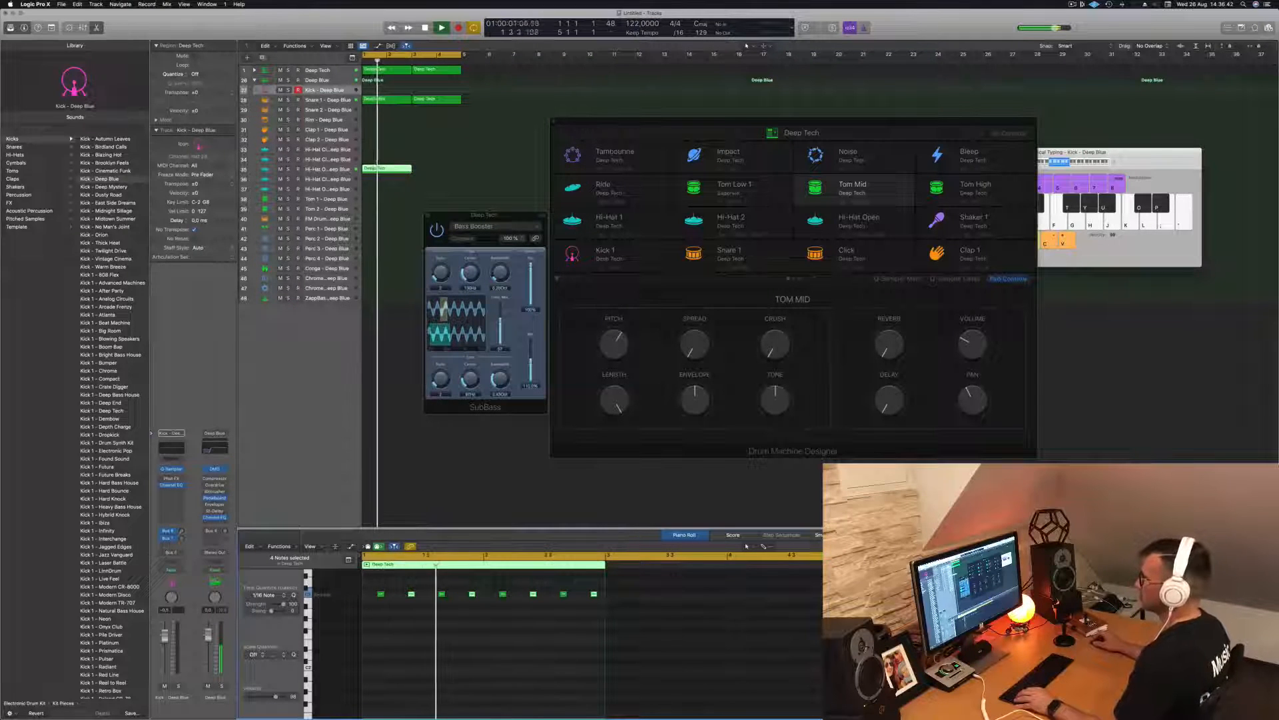
- Duplicate the open hi-hat region at bar 3 and load the Hi-Hat Open - Deep End sound on its track
{"action": "left_click_drag", "start_coordinate": [398, 172], "coordinate": [442, 175]}
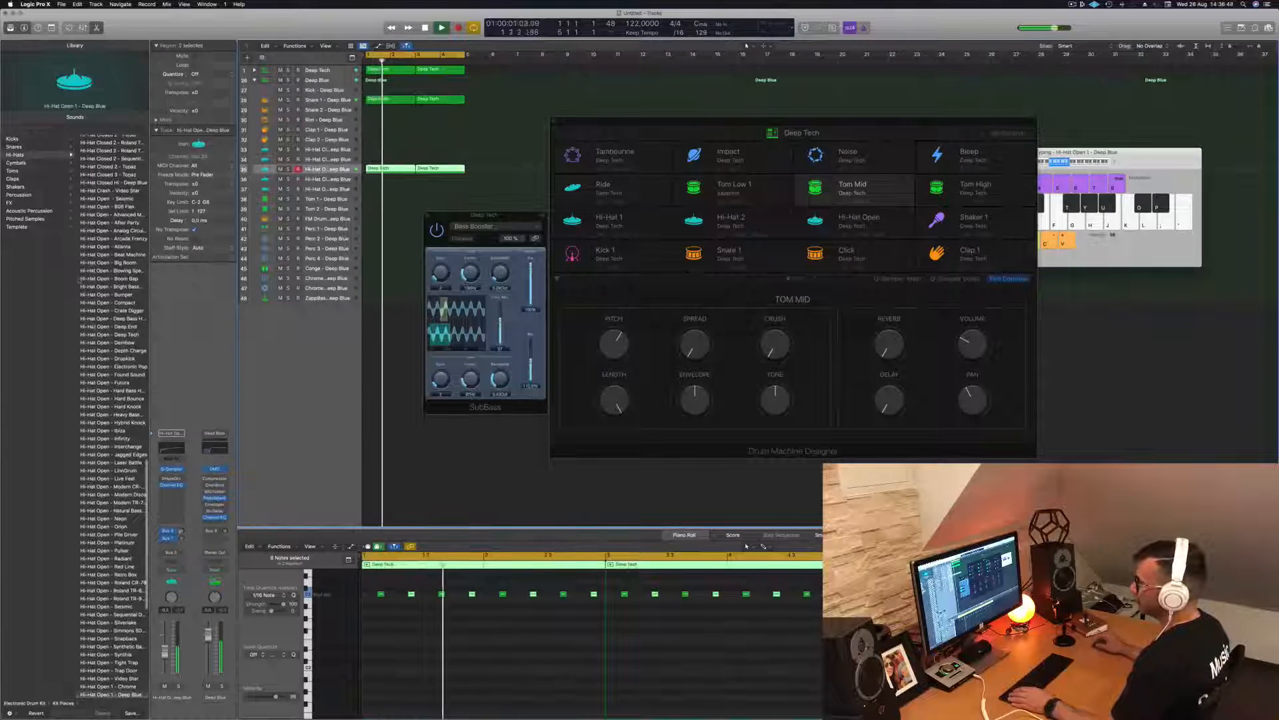
{"action": "left_click", "coordinate": [126, 334]}
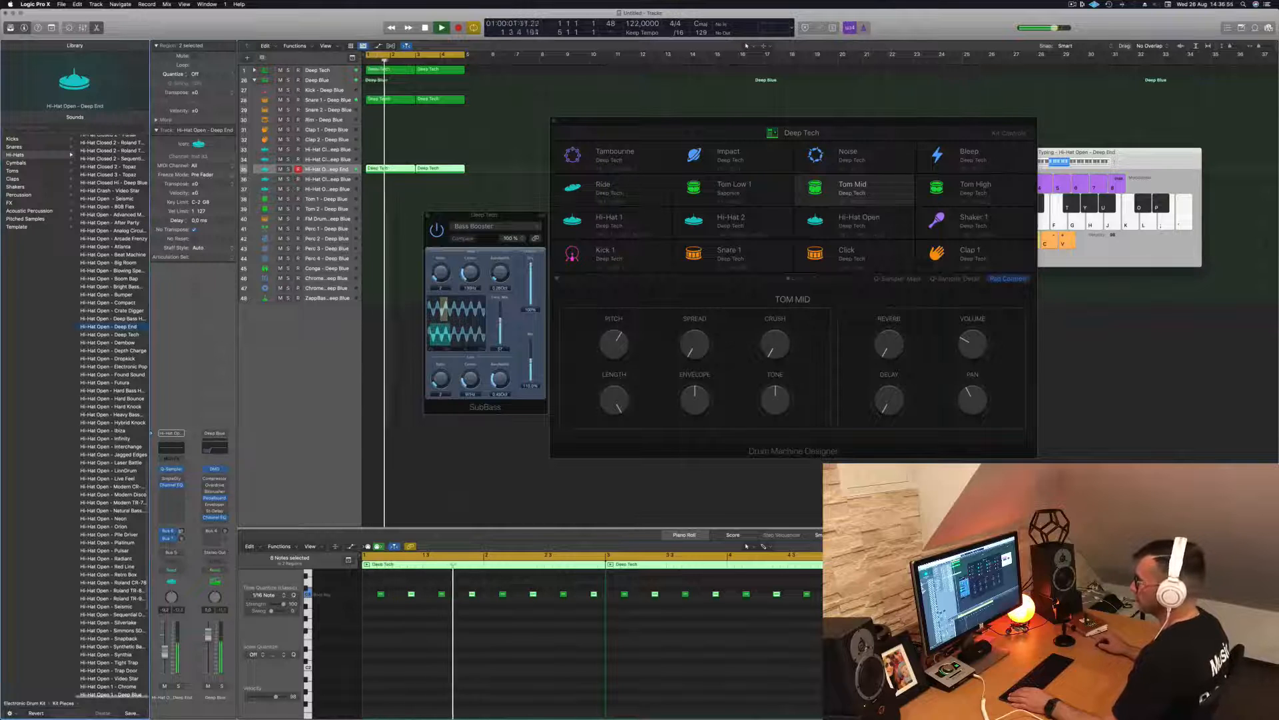
{"action": "left_click_drag", "start_coordinate": [452, 217], "coordinate": [860, 184]}
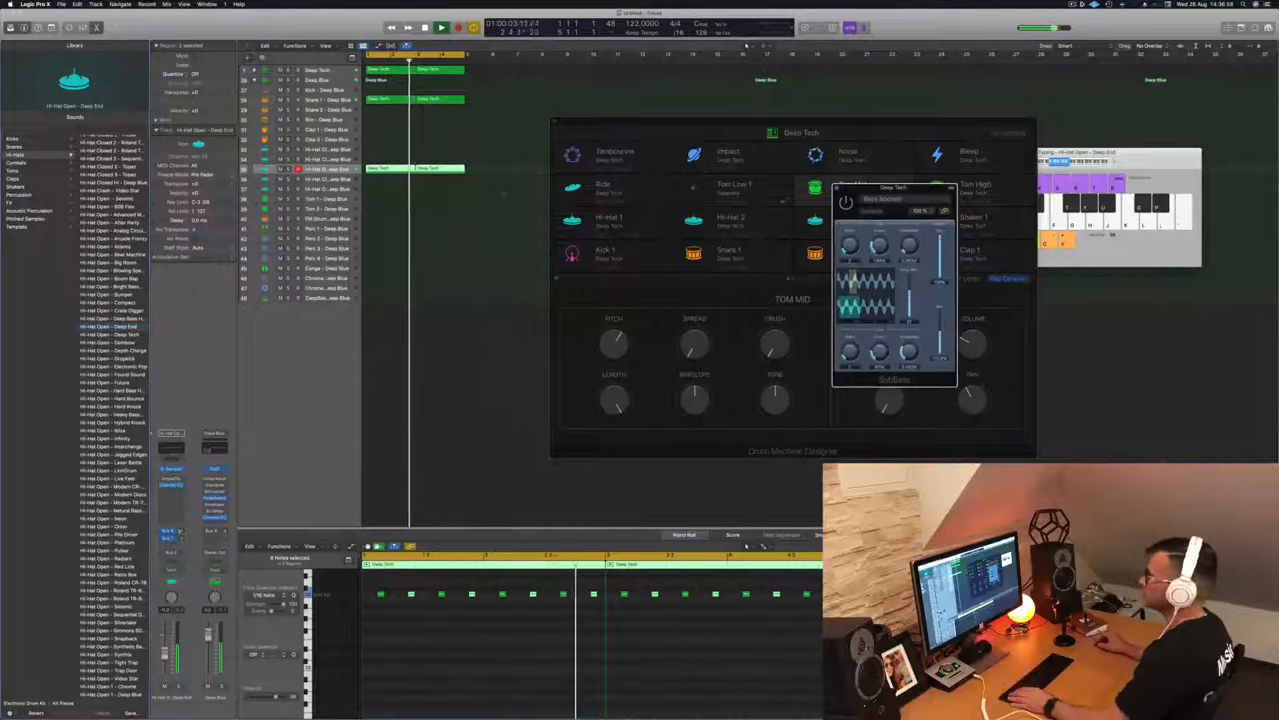
- Copy the bar 1 region from the Hi-Hat Open - Deep End track to the Hi-Hat Closed 1 - Deep Blue track
{"action": "scroll", "coordinate": [408, 233], "scroll_direction": "down", "scroll_amount": 1}
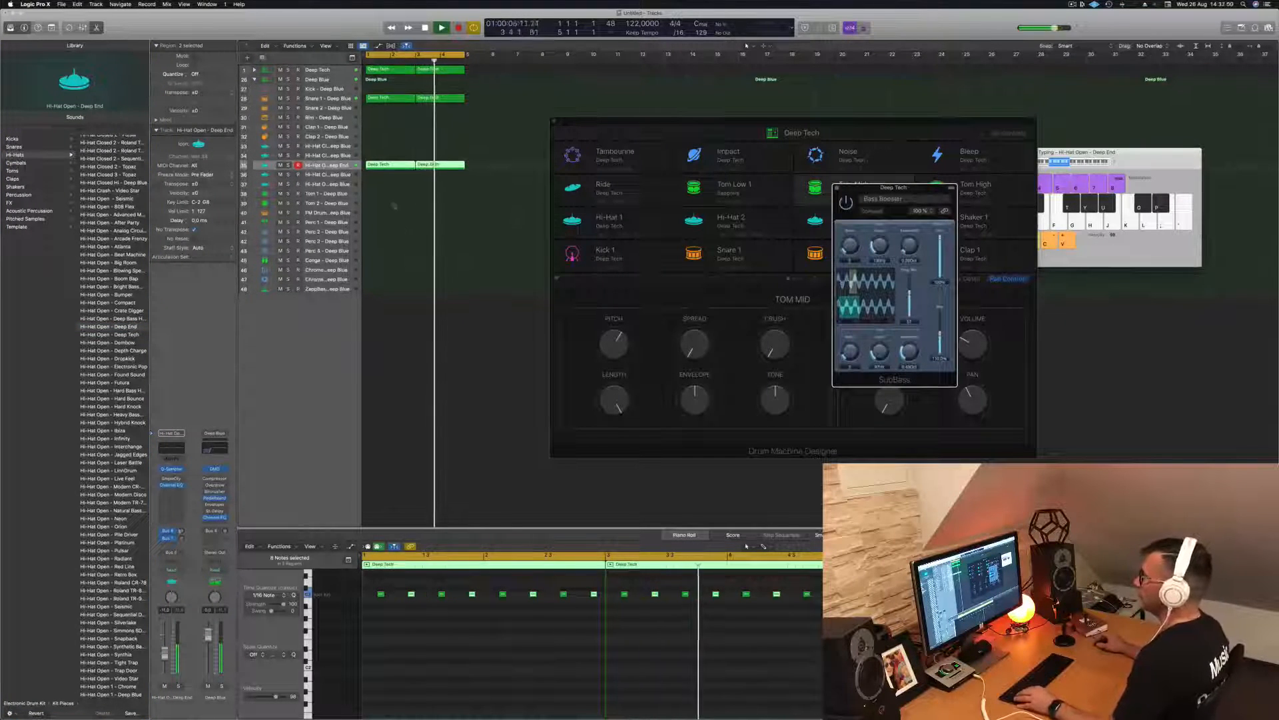
{"action": "left_click", "coordinate": [385, 166]}
{"action": "left_click_drag", "start_coordinate": [384, 167], "coordinate": [385, 146]}
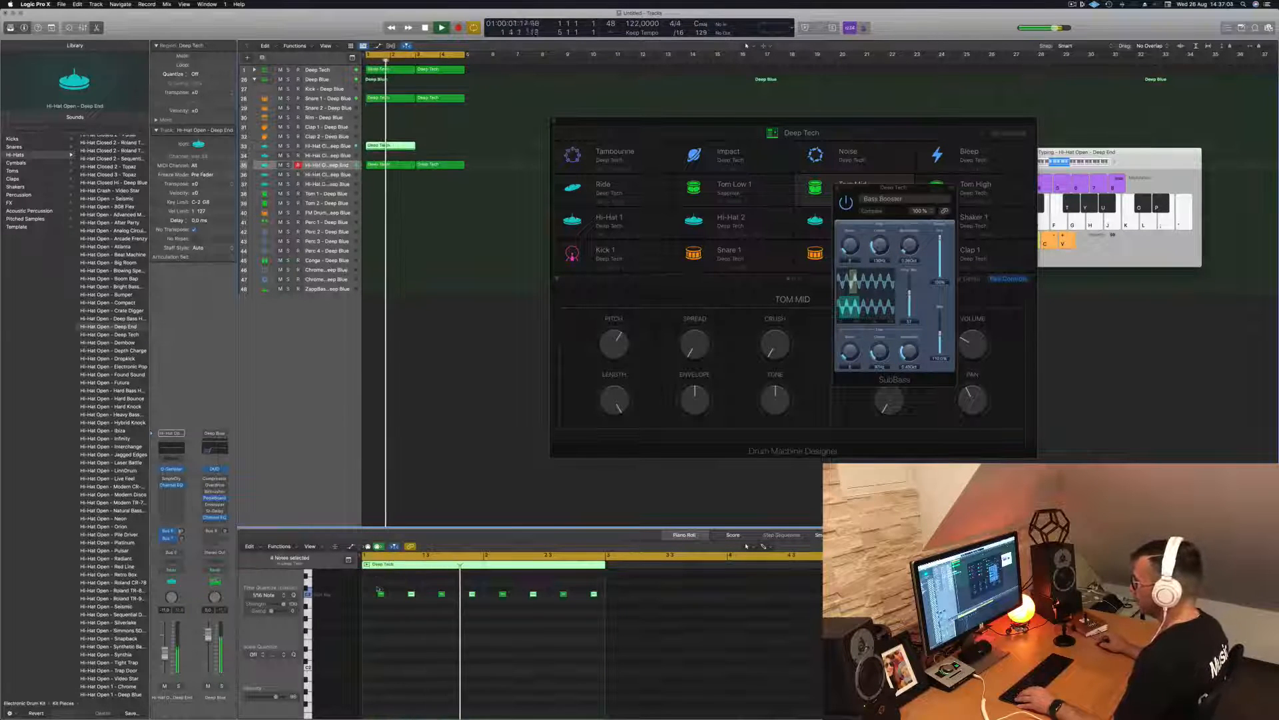
- Shift the closed hi-hat notes earlier to start at bar 1, double them into close pairs, and duplicate the region at bar 3
{"action": "left_click_drag", "start_coordinate": [379, 591], "coordinate": [549, 595]}
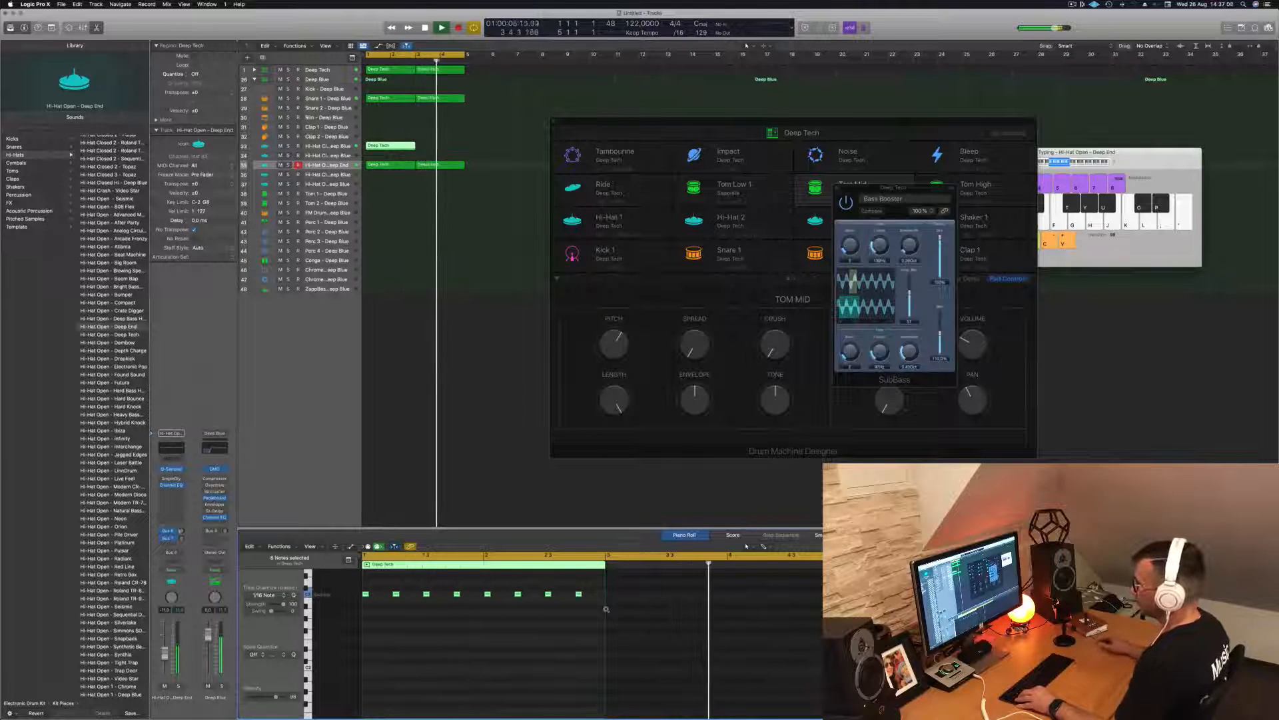
{"action": "left_click_drag", "start_coordinate": [365, 593], "coordinate": [389, 596]}
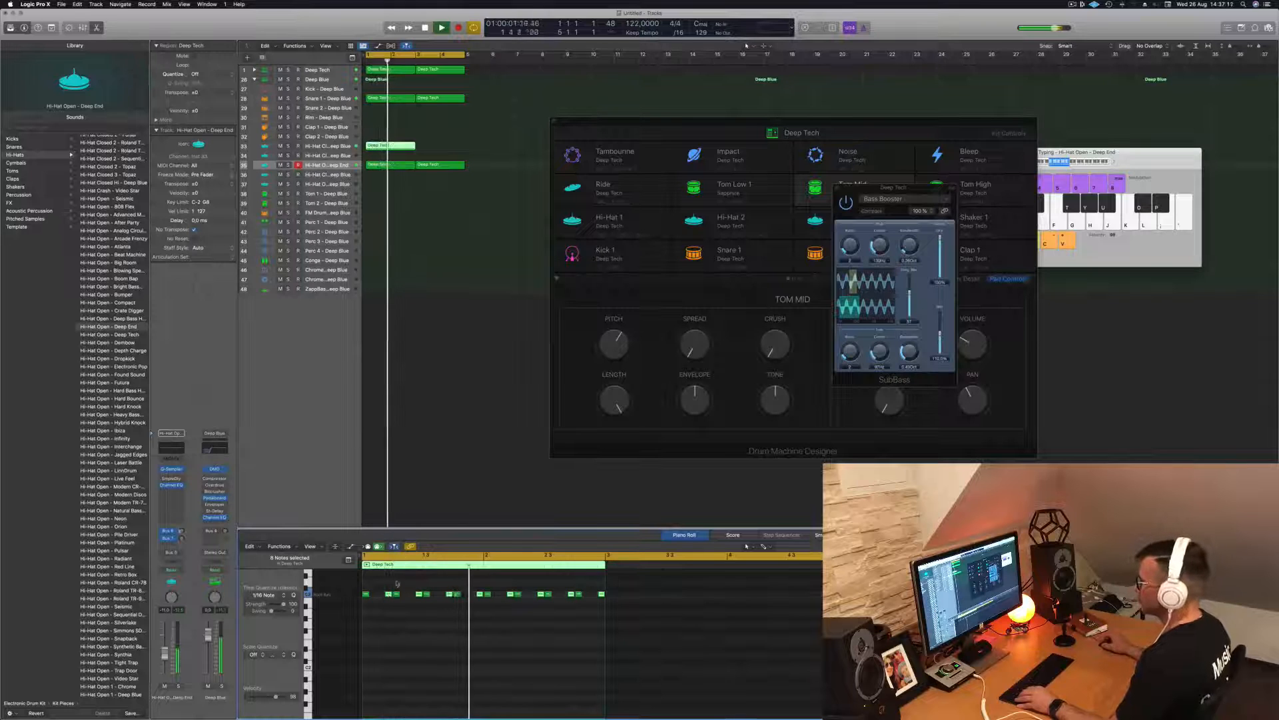
{"action": "left_click_drag", "start_coordinate": [392, 146], "coordinate": [441, 152]}
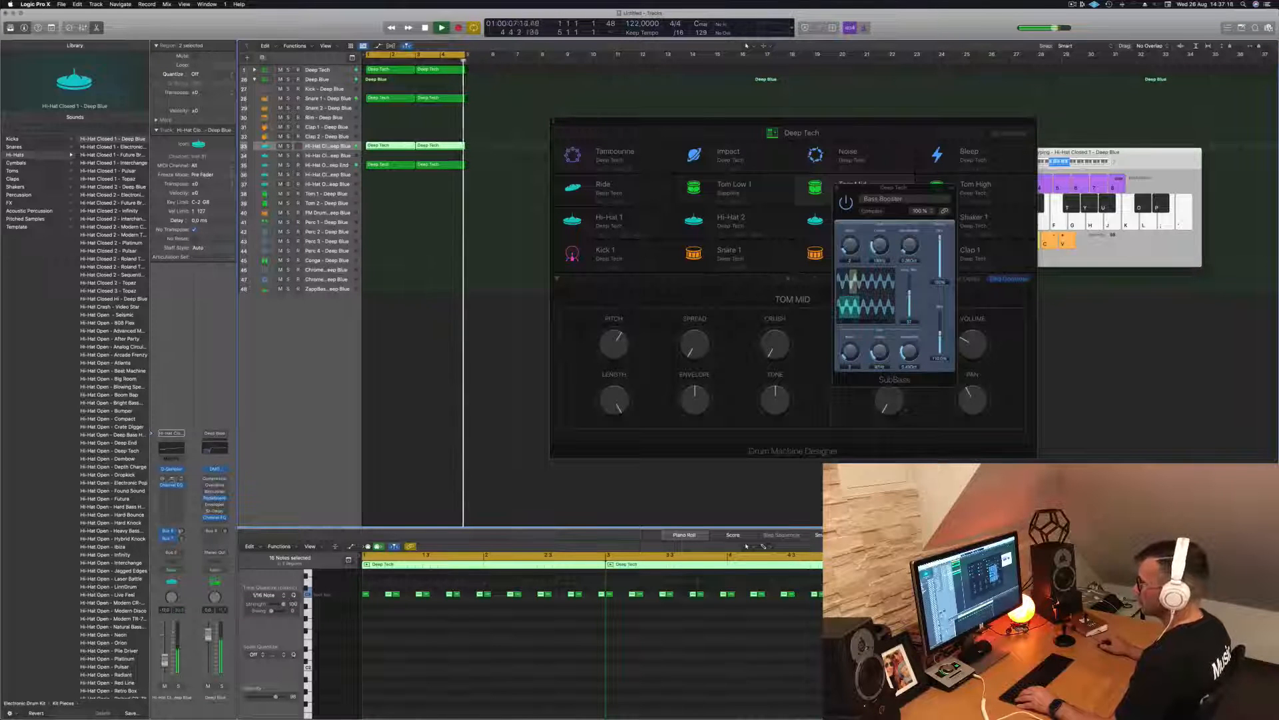
- Try the 8 Samples preset in the Sample Delay on the Hi-Hat Closed 1 - Deep Blue track
{"action": "left_click", "coordinate": [172, 478]}
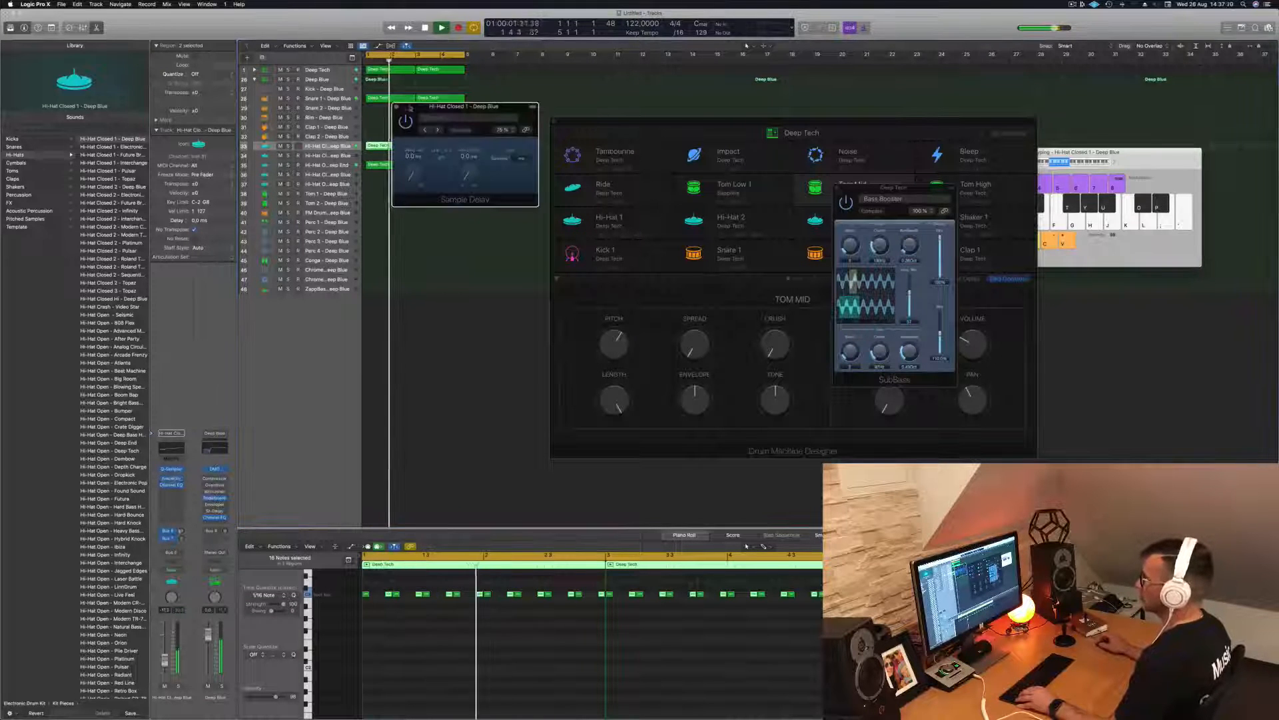
{"action": "left_click", "coordinate": [460, 119]}
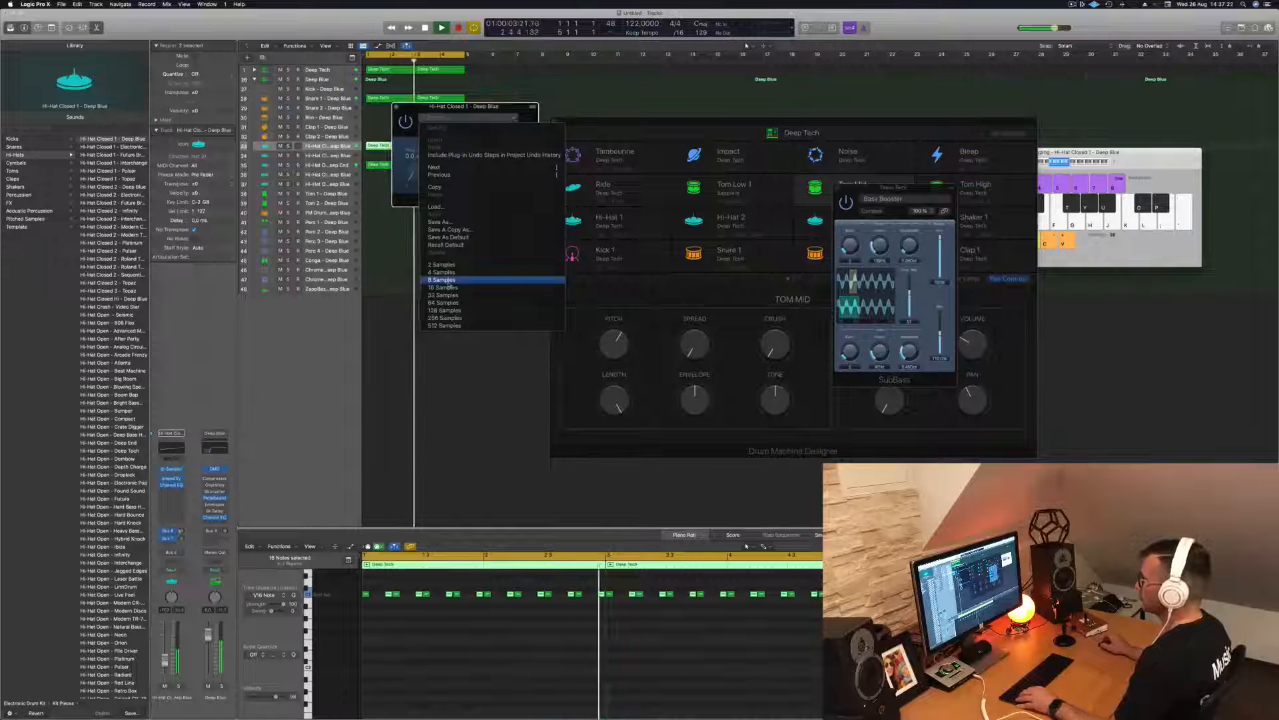
{"action": "left_click", "coordinate": [443, 280]}
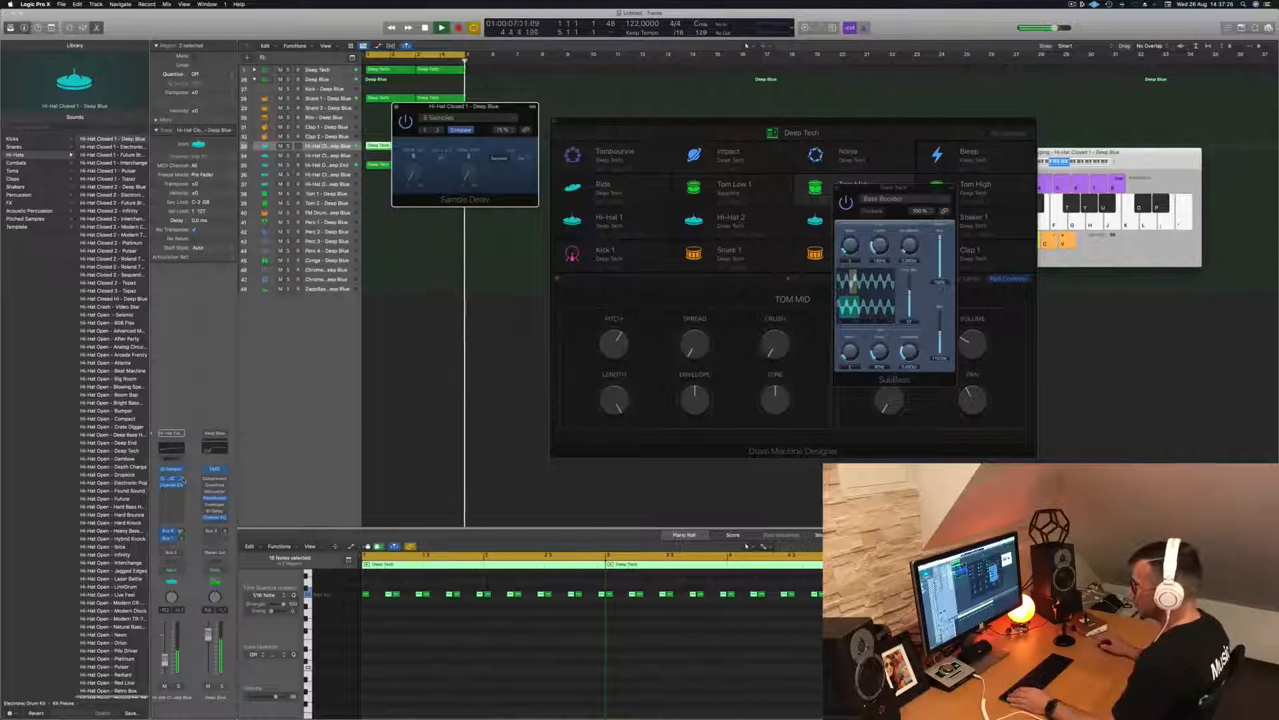
- Replace the Sample Delay on the Hi-Hat Closed 1 - Deep Blue track with a stereo Stereo Delay and close its window
{"action": "left_click", "coordinate": [183, 480]}
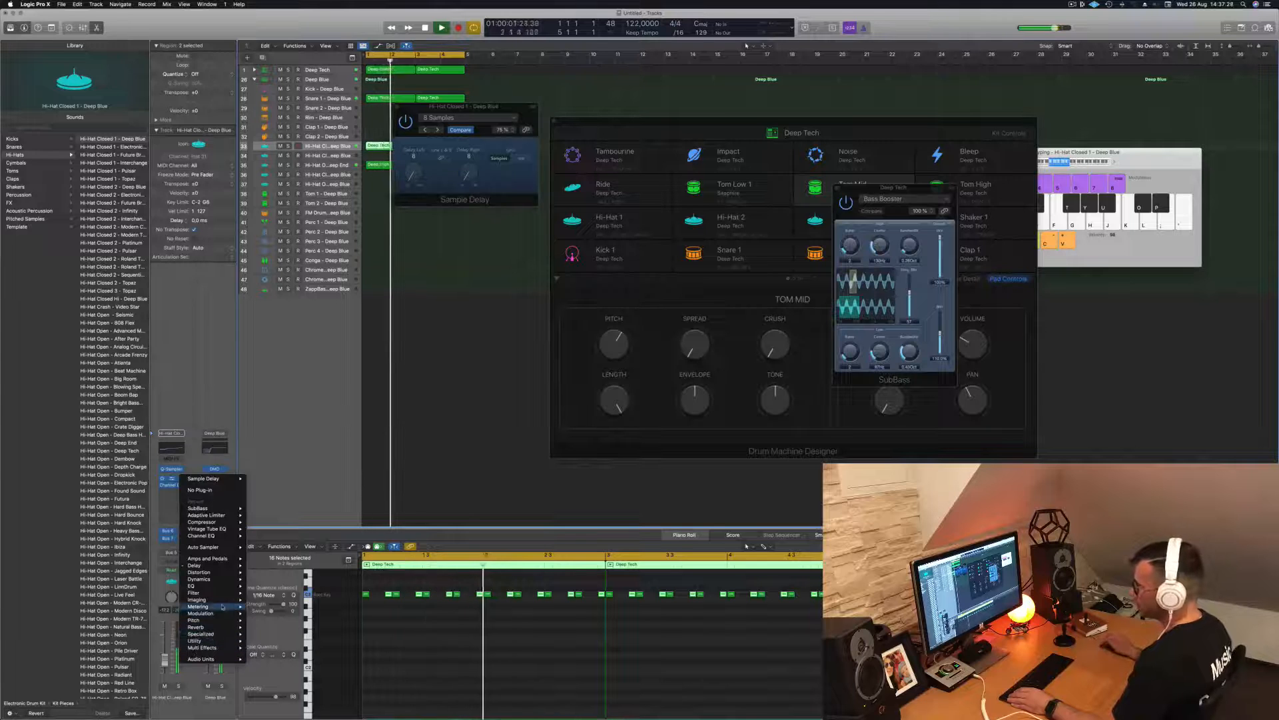
{"action": "mouse_move", "coordinate": [194, 565]}
{"action": "mouse_move", "coordinate": [283, 587]}
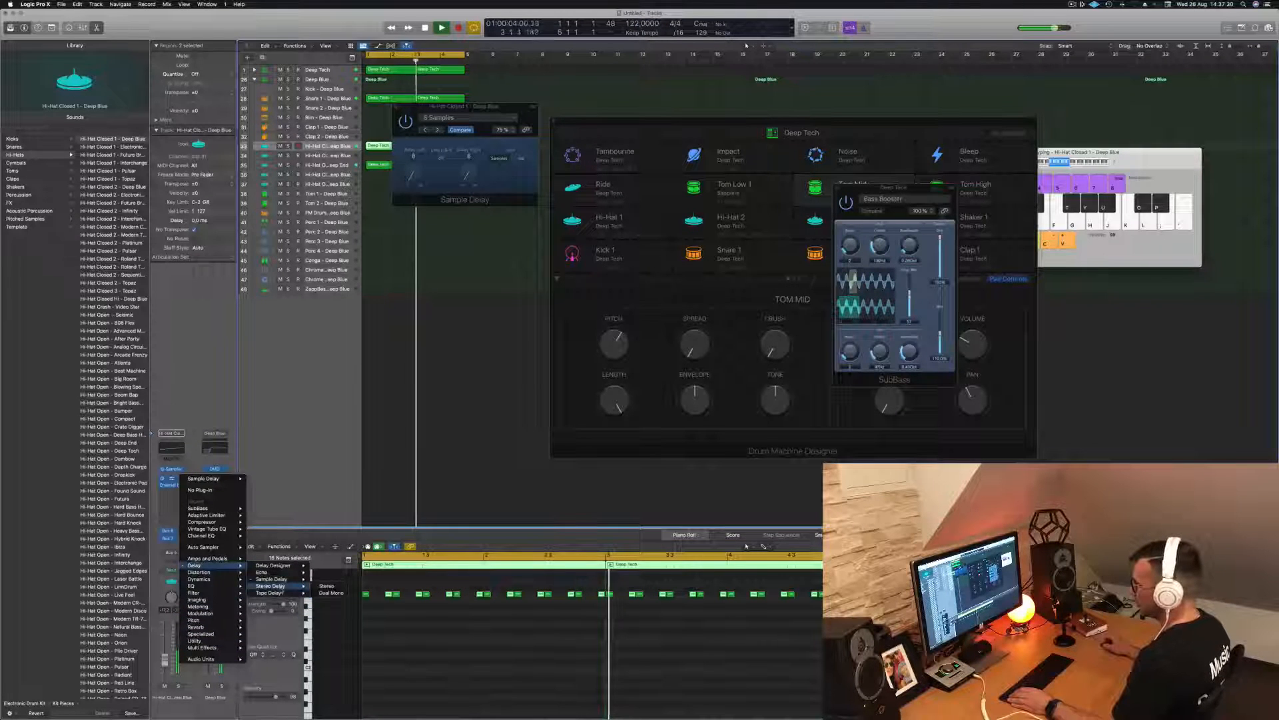
{"action": "left_click", "coordinate": [327, 586]}
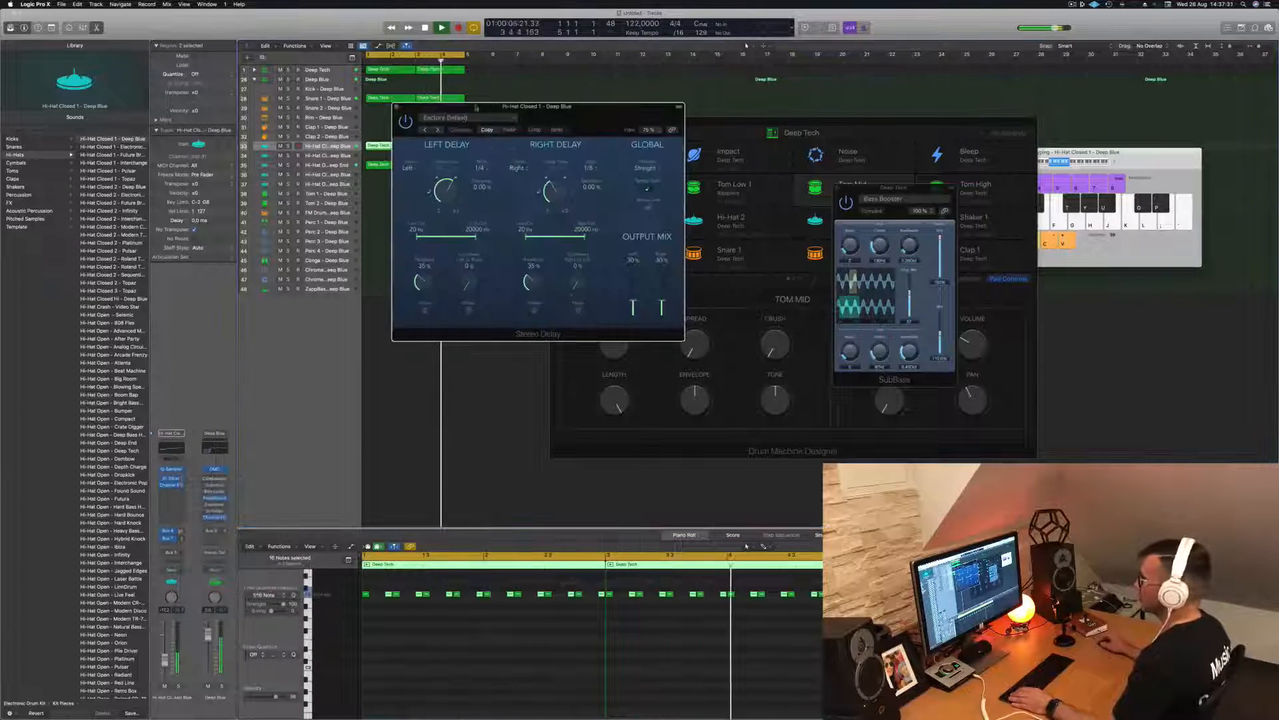
{"action": "left_click_drag", "start_coordinate": [394, 108], "coordinate": [515, 189]}
{"action": "left_click", "coordinate": [517, 189]}
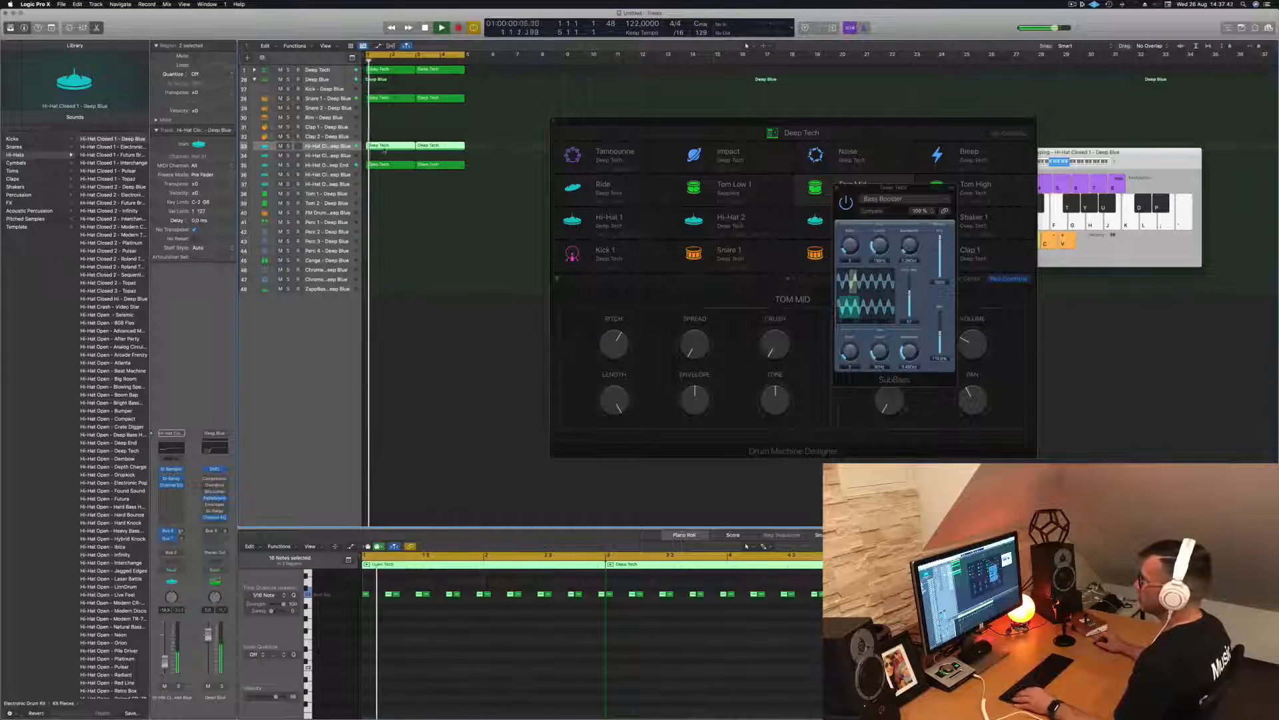
- Copy the bar 1 closed hi-hat region to the Perc 1 - Deep Blue track and enlarge the track headers
{"action": "left_click", "coordinate": [386, 146]}
{"action": "left_click_drag", "start_coordinate": [385, 154], "coordinate": [387, 231]}
{"action": "key", "text": "space"}
{"action": "scroll", "coordinate": [362, 62], "scroll_direction": "right", "scroll_amount": 1}
{"action": "left_click_drag", "start_coordinate": [362, 64], "coordinate": [428, 65]}
{"action": "scroll", "coordinate": [370, 331], "scroll_direction": "up", "scroll_amount": 5}
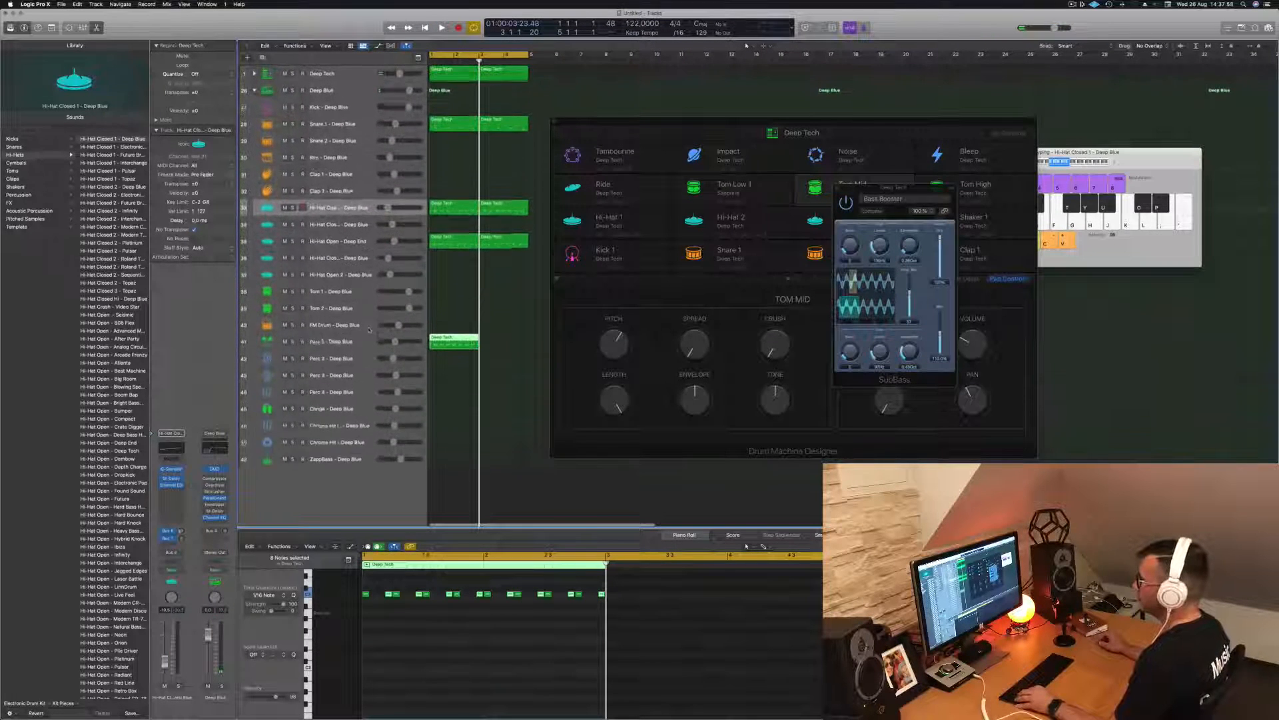
{"action": "scroll", "coordinate": [370, 331], "scroll_direction": "up", "scroll_amount": 3}
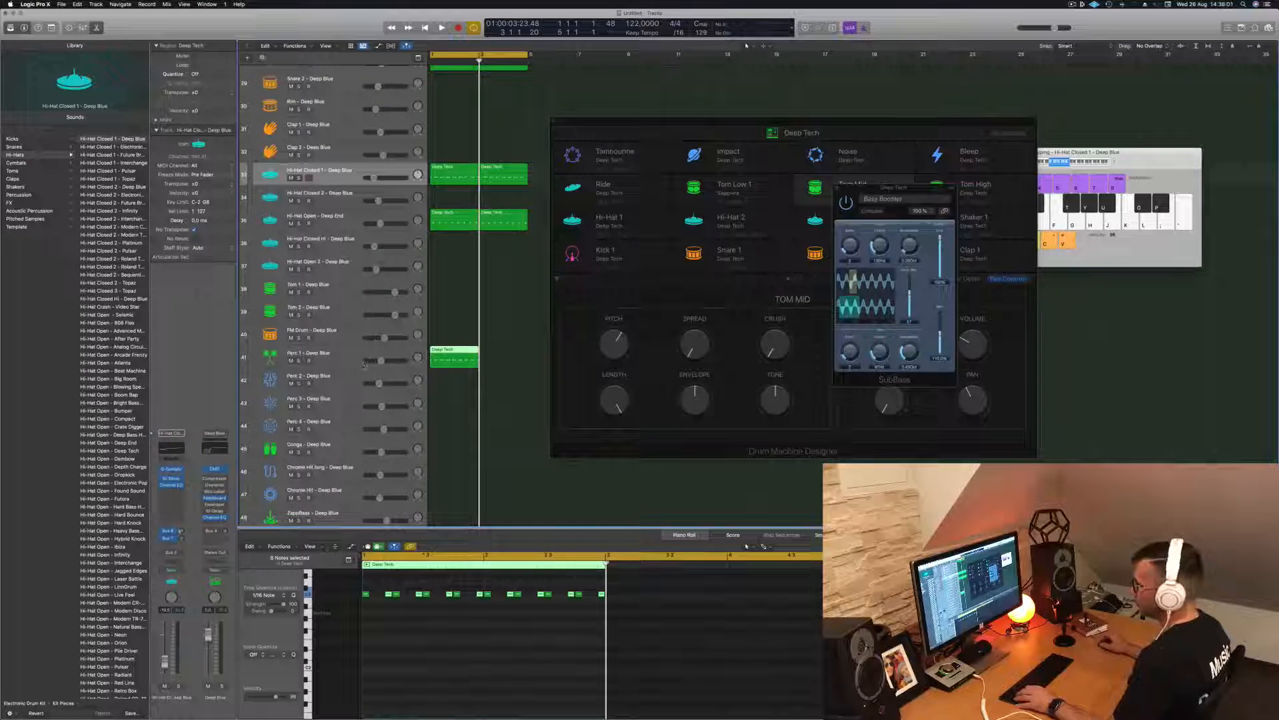
{"action": "scroll", "coordinate": [345, 390], "scroll_direction": "down", "scroll_amount": 3}
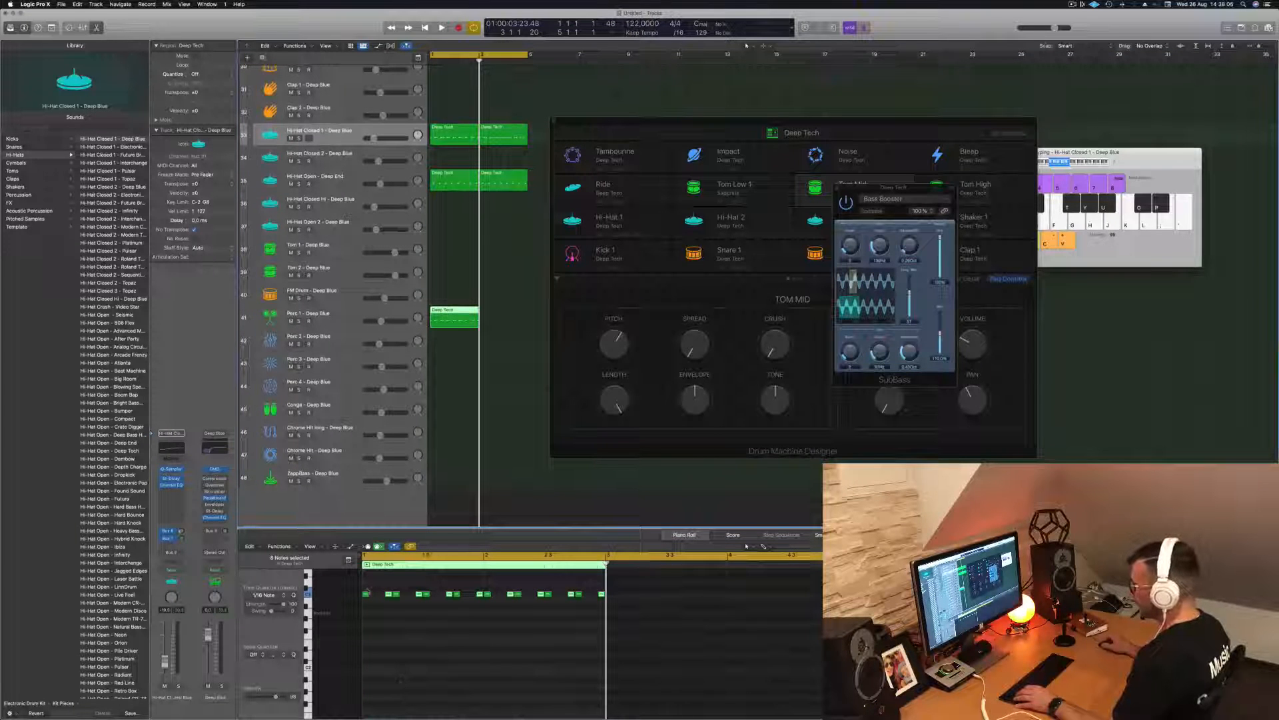
- Shift the Perc 1 notes later within the region while auditioning the loop, and duplicate the region at bar 3
{"action": "key", "text": "space"}
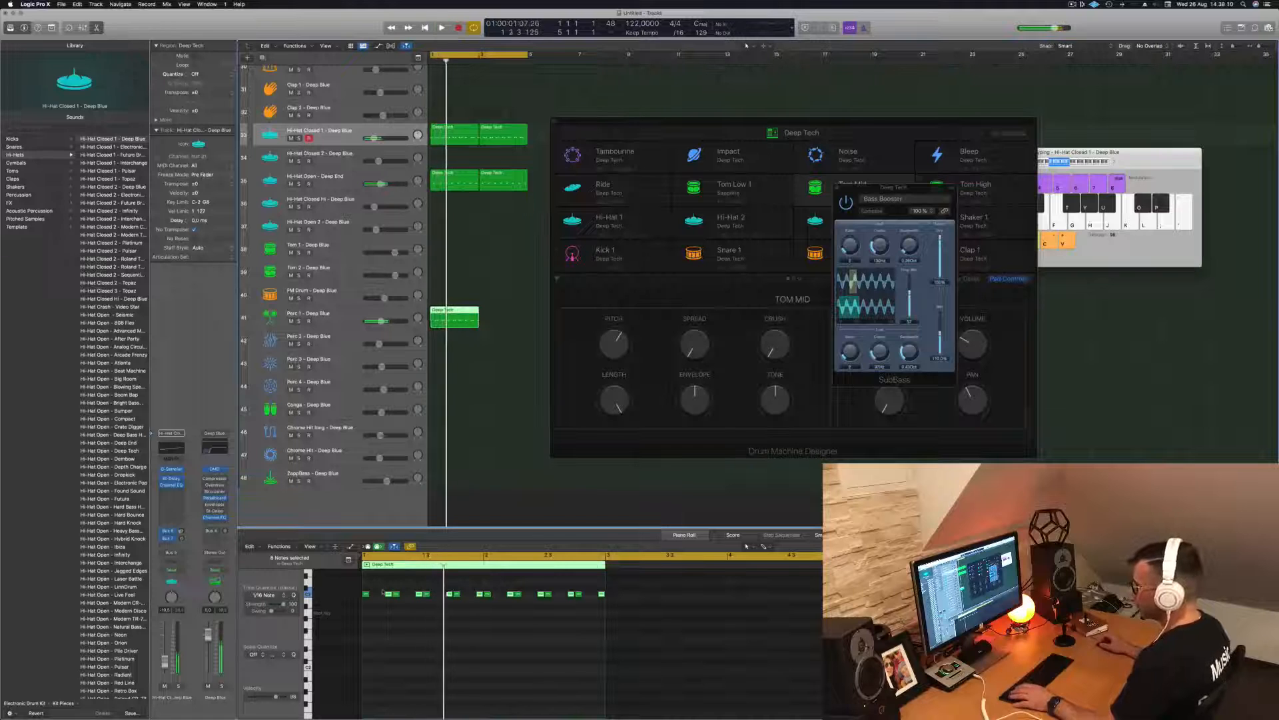
{"action": "left_click_drag", "start_coordinate": [365, 588], "coordinate": [606, 613]}
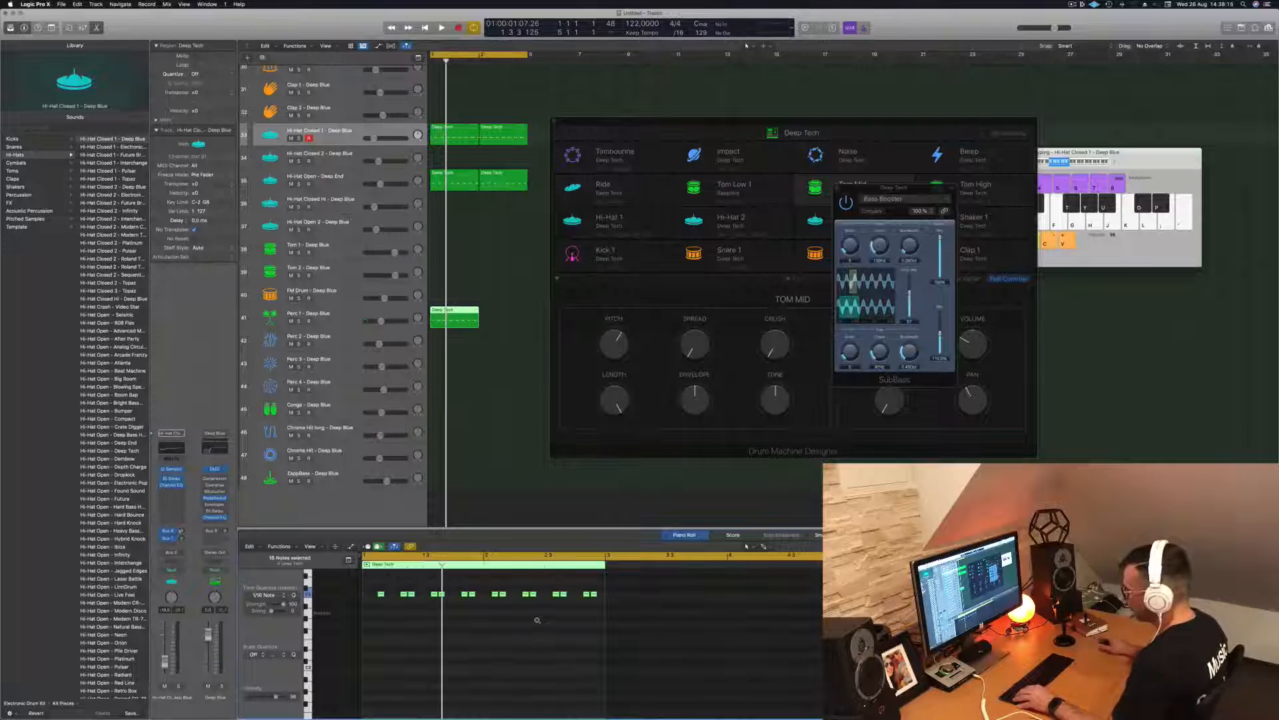
{"action": "key", "text": "space"}
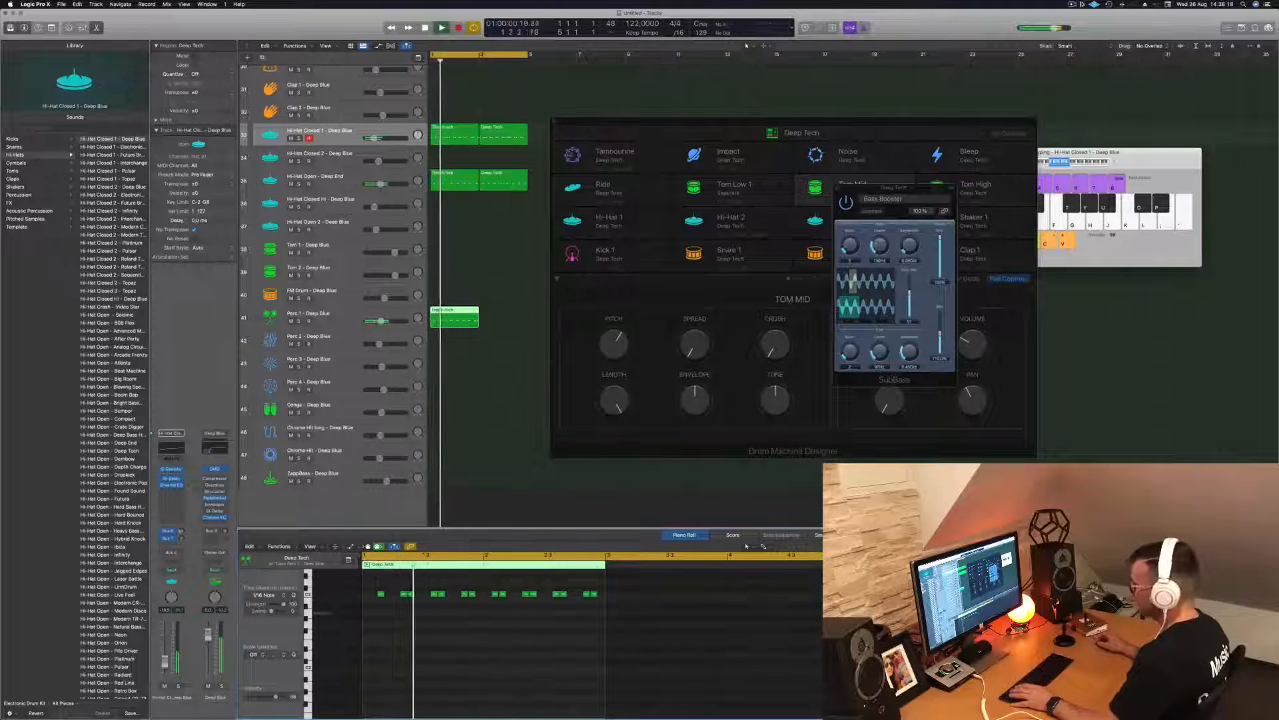
{"action": "left_click_drag", "start_coordinate": [448, 314], "coordinate": [499, 316]}
- Browse the Percussion and Shakers sounds for the Perc 1 track, load Shaker - 808 Flex and play the loop
{"action": "left_click", "coordinate": [330, 315]}
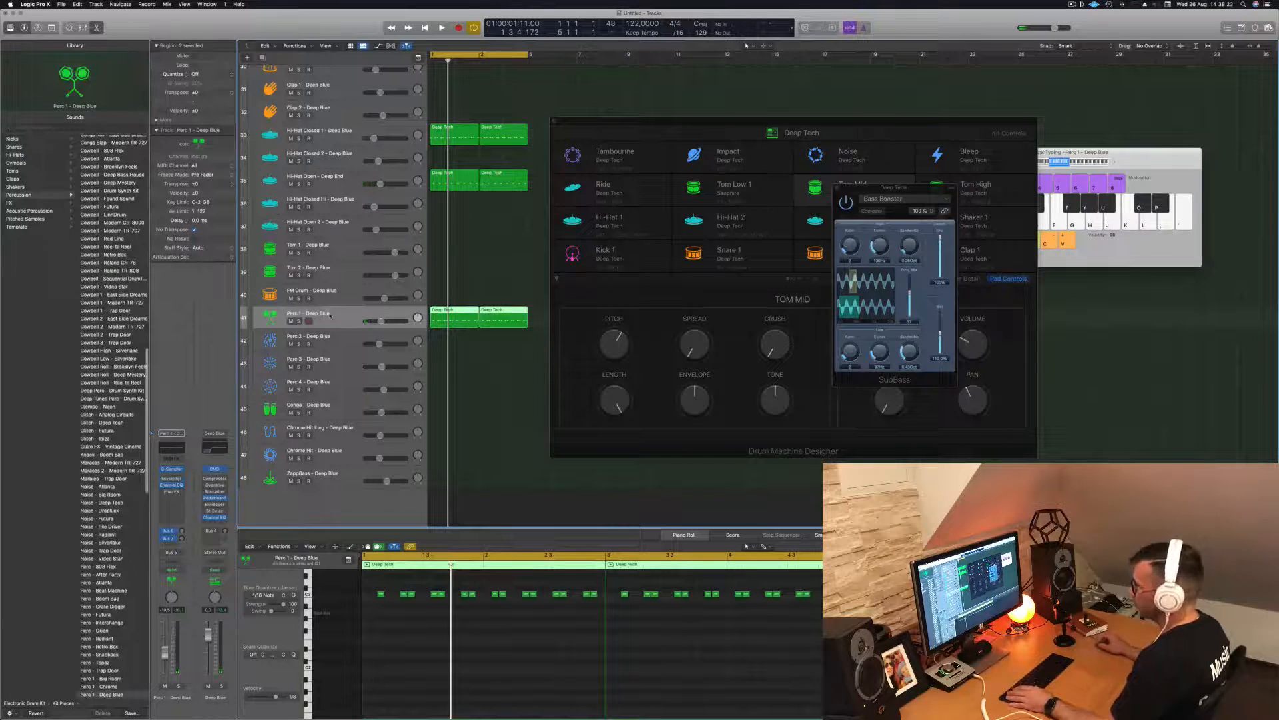
{"action": "scroll", "coordinate": [109, 301], "scroll_direction": "up", "scroll_amount": 10}
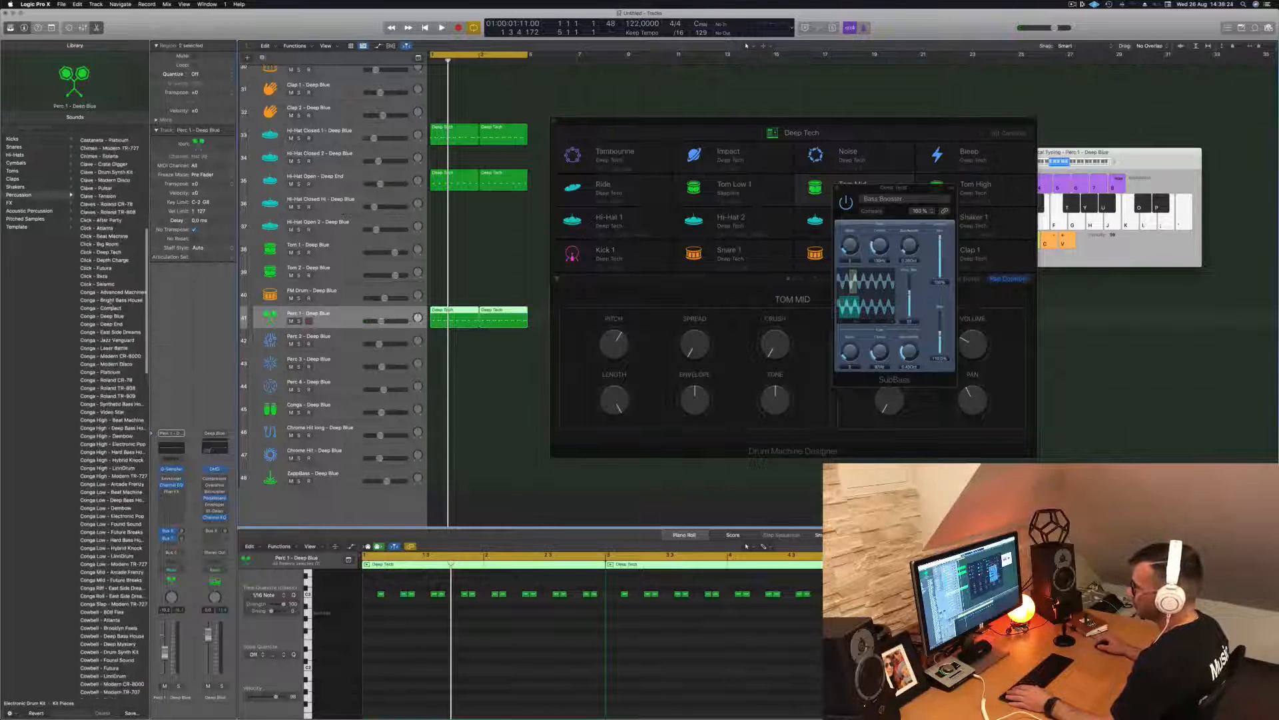
{"action": "scroll", "coordinate": [110, 303], "scroll_direction": "up", "scroll_amount": 10}
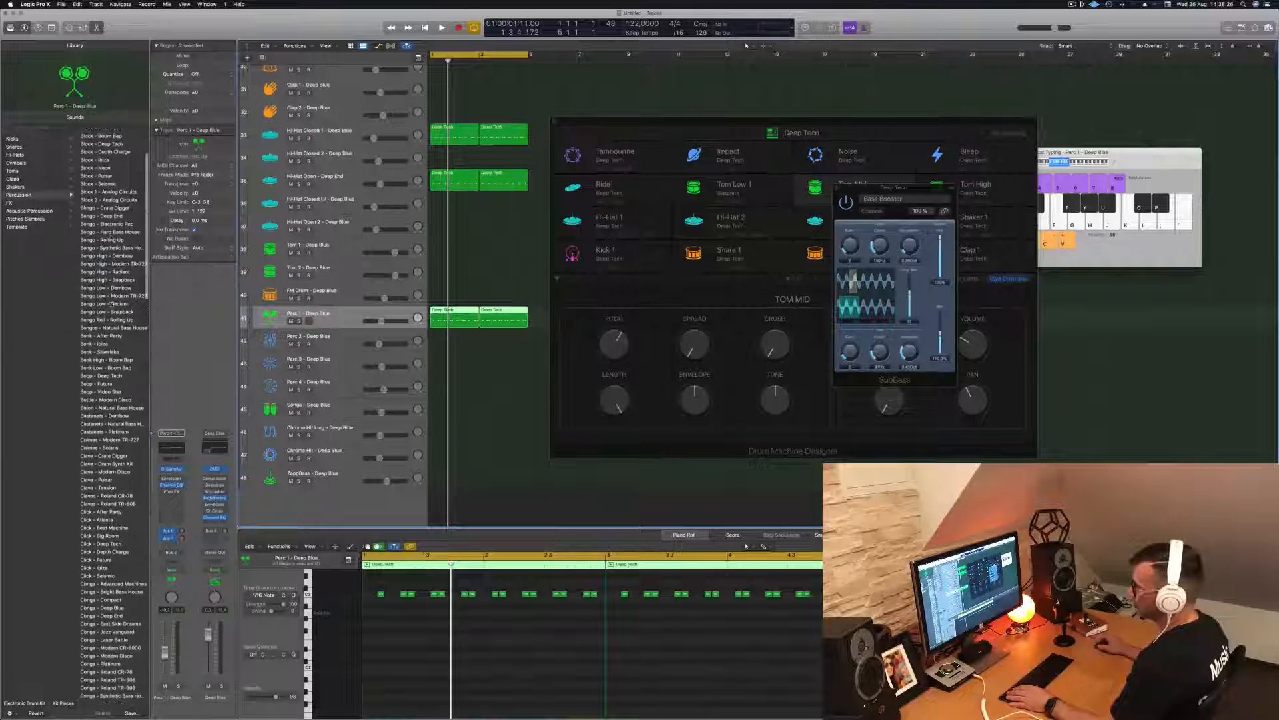
{"action": "scroll", "coordinate": [112, 304], "scroll_direction": "down", "scroll_amount": 8}
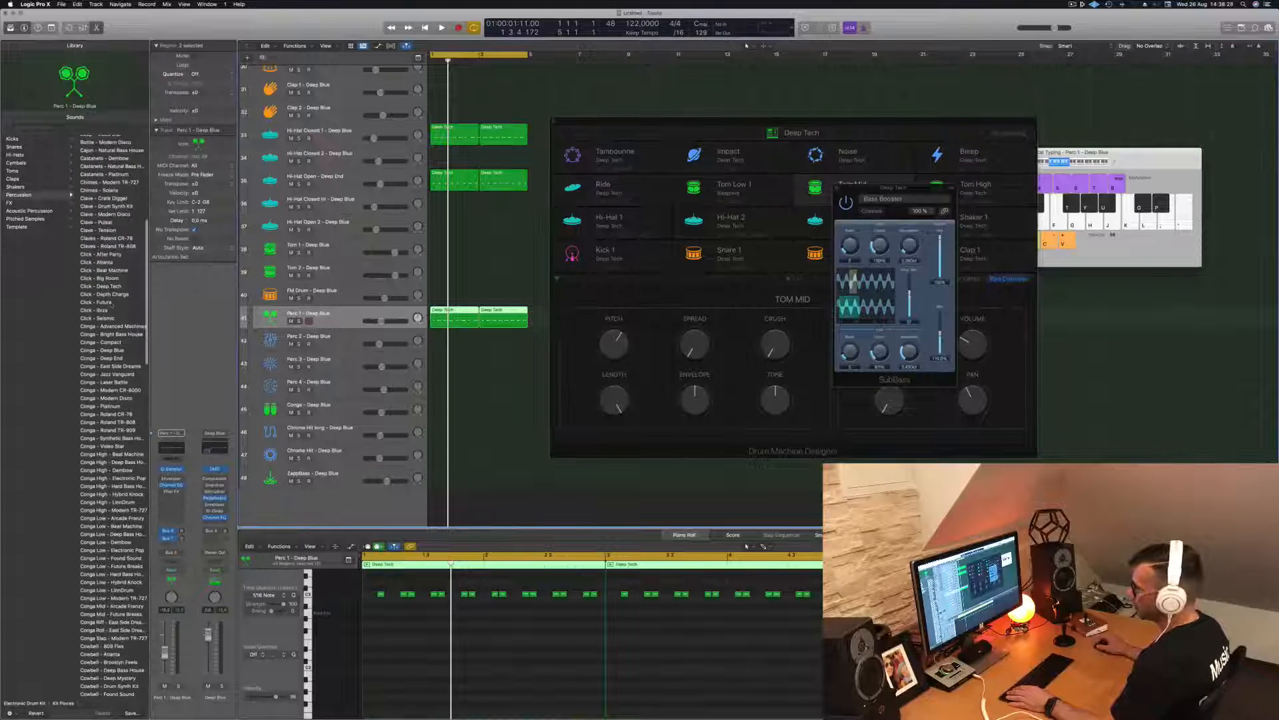
{"action": "left_click", "coordinate": [16, 186]}
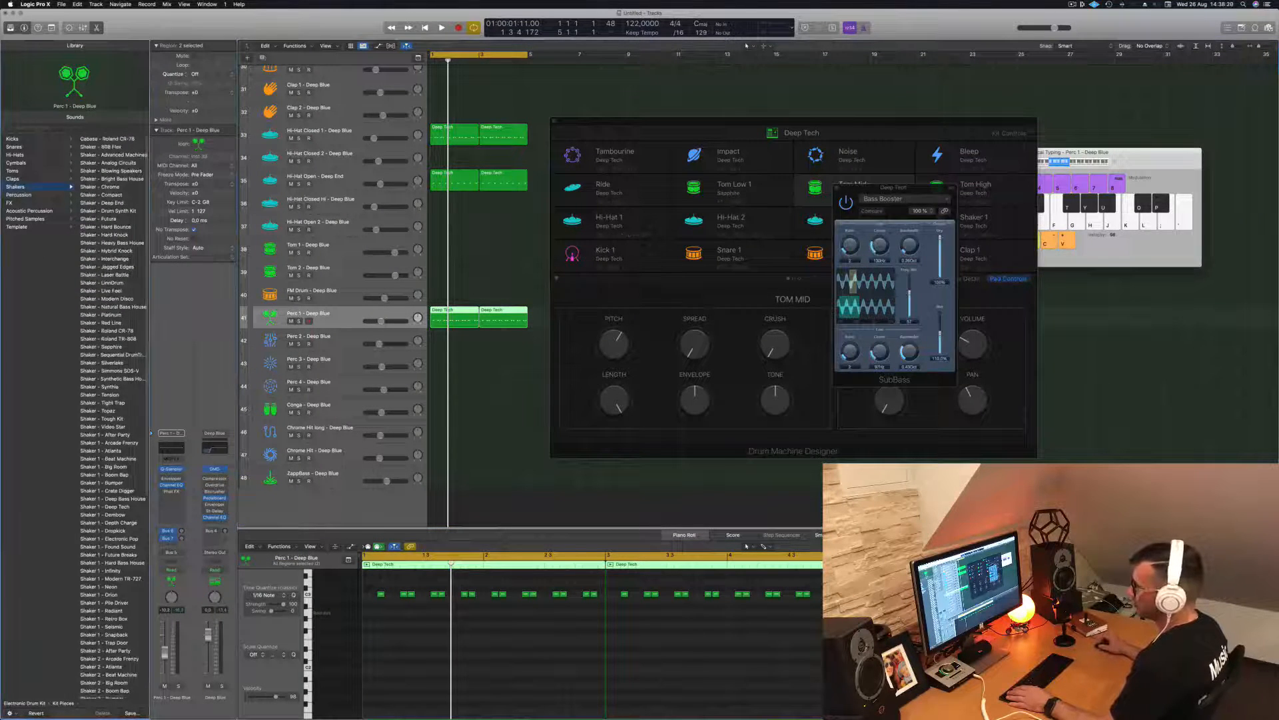
{"action": "scroll", "coordinate": [130, 275], "scroll_direction": "down", "scroll_amount": 8}
{"action": "scroll", "coordinate": [127, 220], "scroll_direction": "up", "scroll_amount": 8}
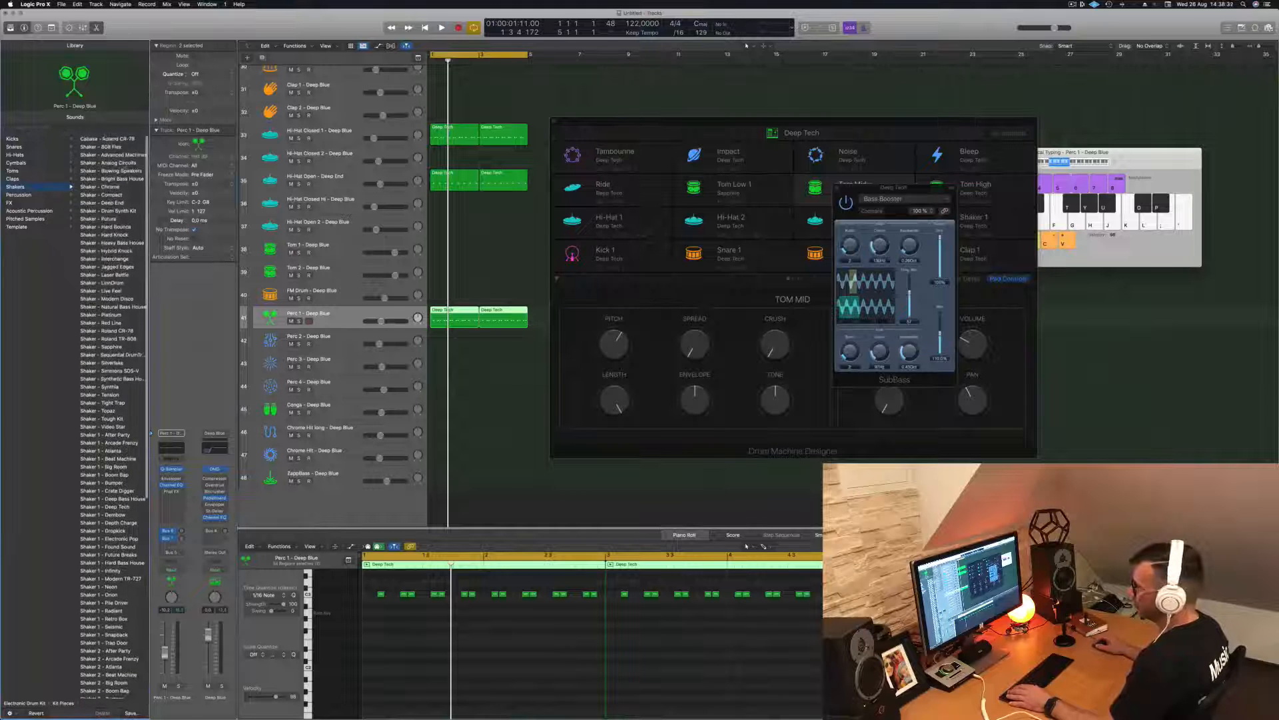
{"action": "key", "text": "space"}
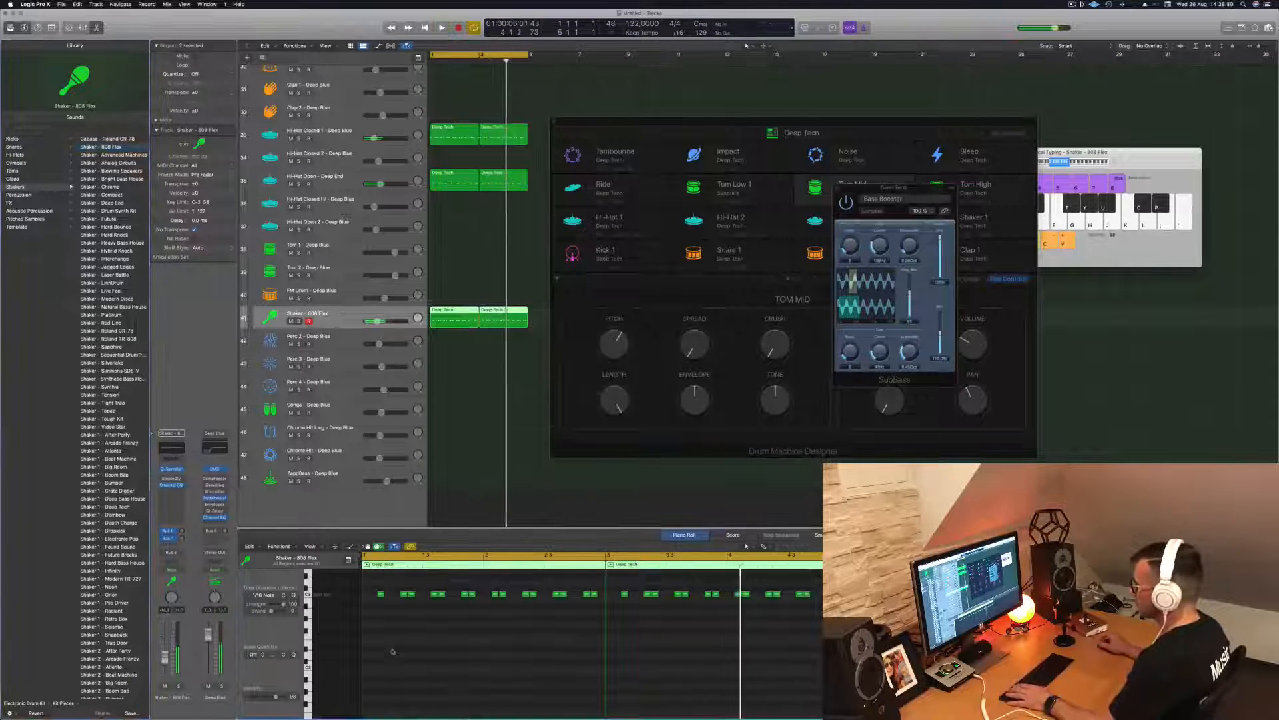
- Add a note just before the first shaker note in bar 1 and settle on the Shaker - Analog Circuits sound
{"action": "left_click", "coordinate": [374, 594]}
{"action": "key", "text": "space"}
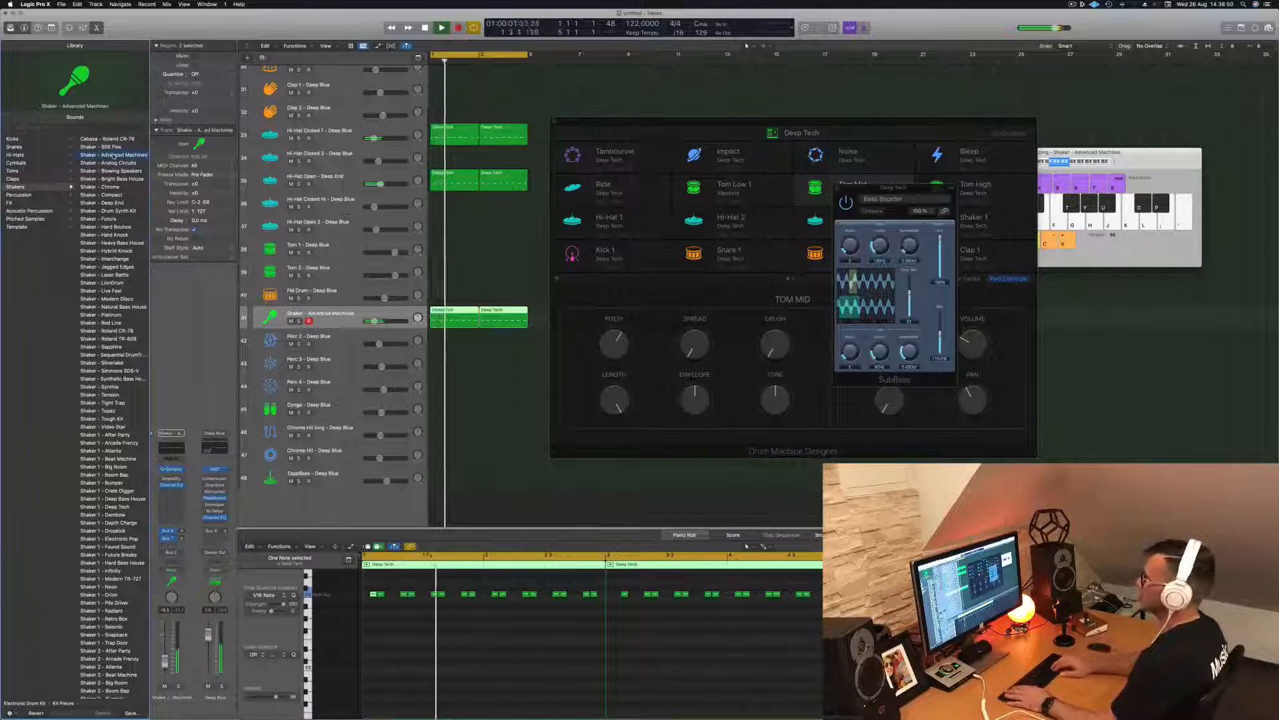
{"action": "key", "text": "Down"}
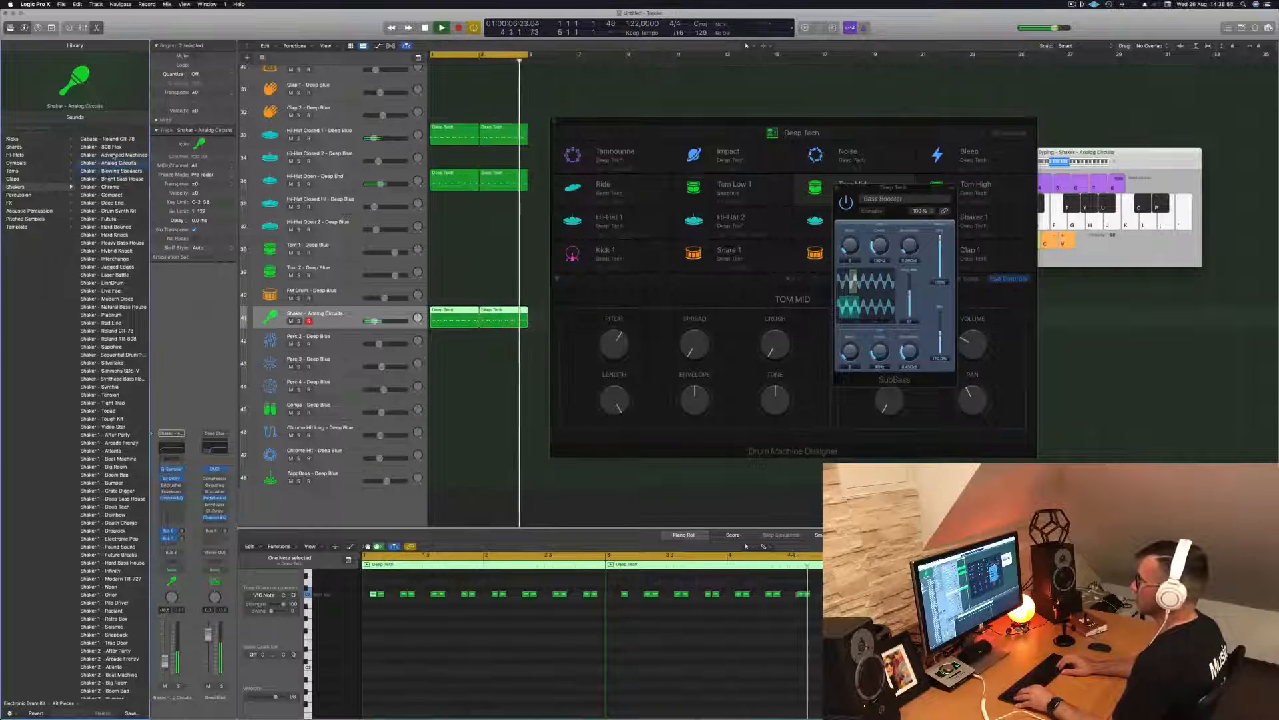
{"action": "key", "text": "Down"}
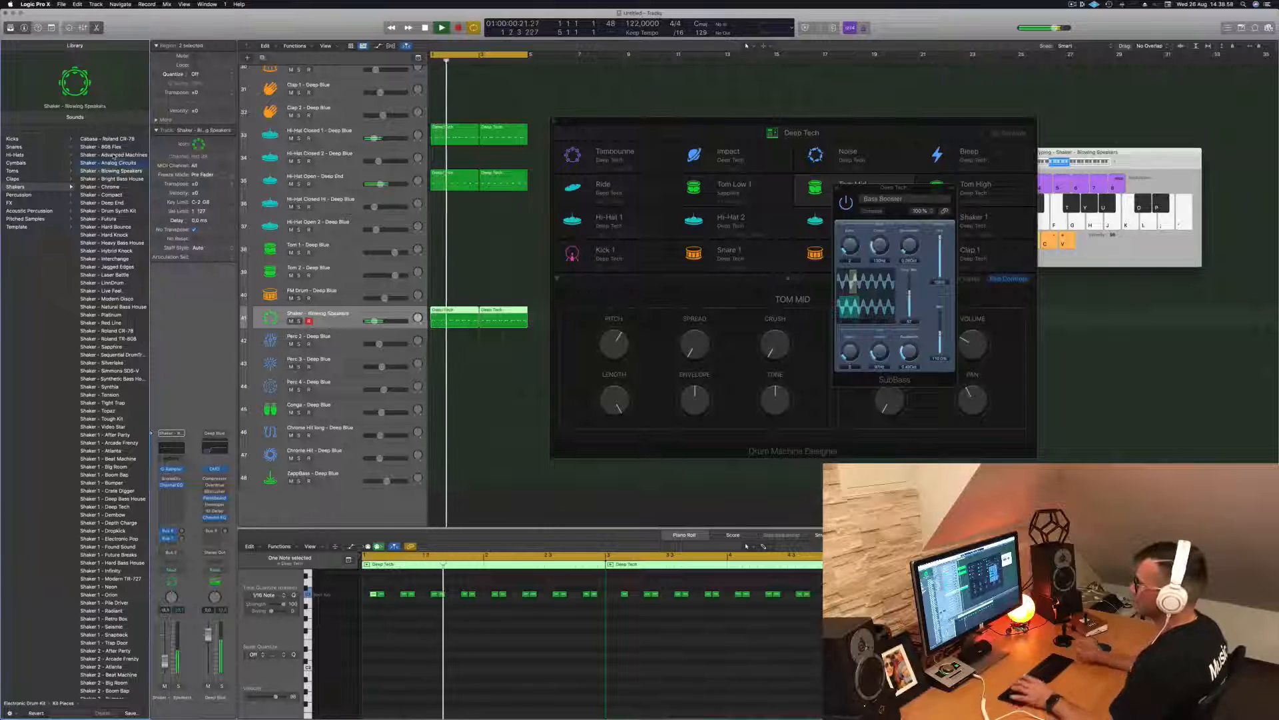
{"action": "key", "text": "Up"}
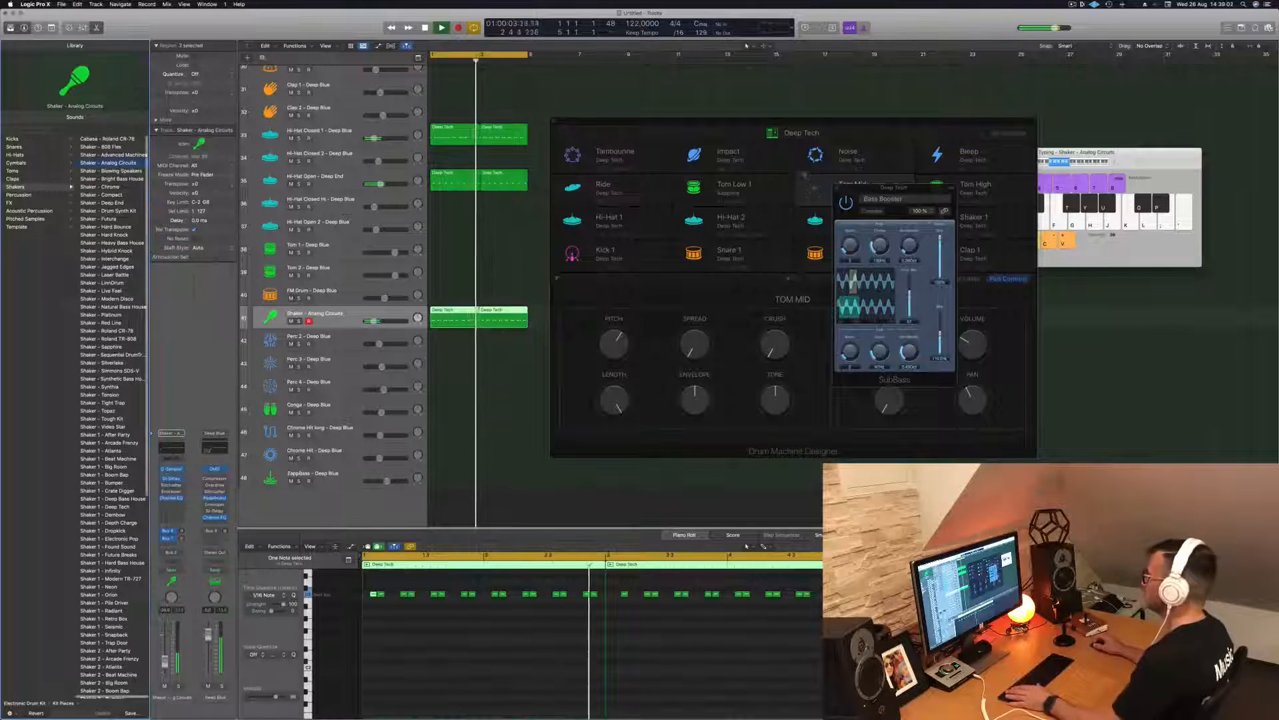
- Copy the first bar 3 shaker note slightly earlier, and close the SubBass and Drum Machine Designer windows
{"action": "left_click", "coordinate": [838, 191]}
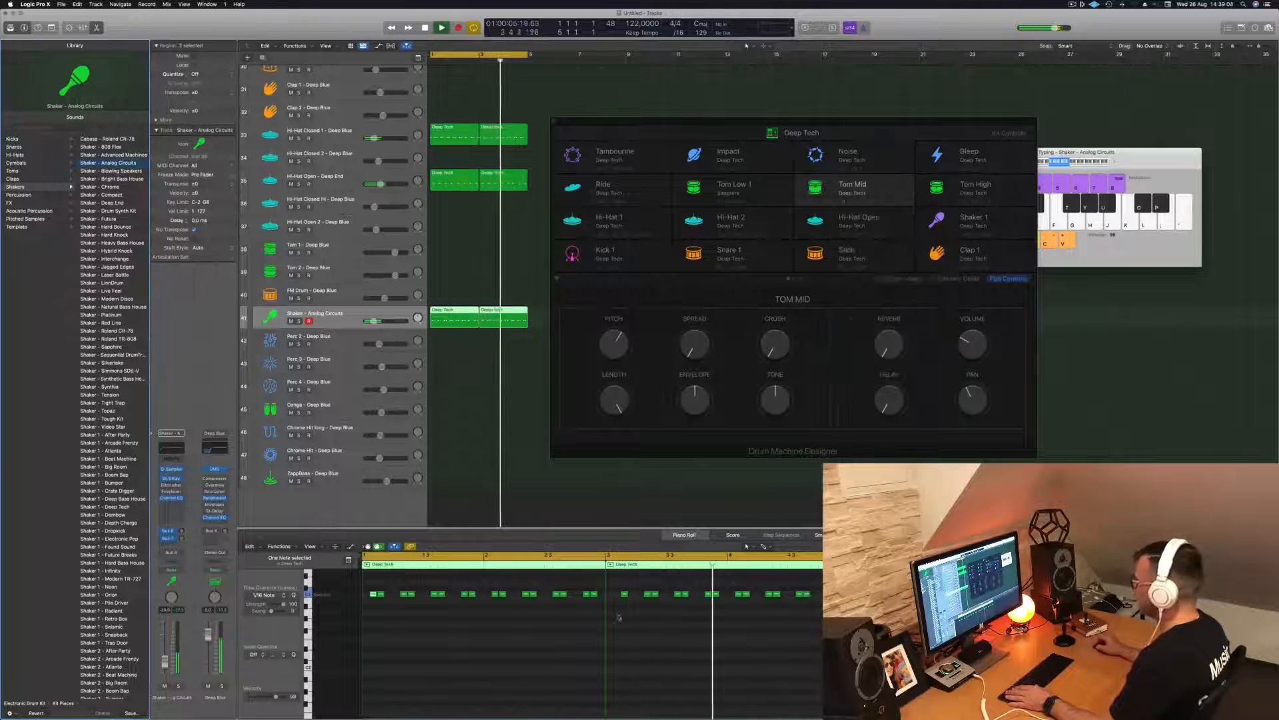
{"action": "left_click", "coordinate": [625, 595]}
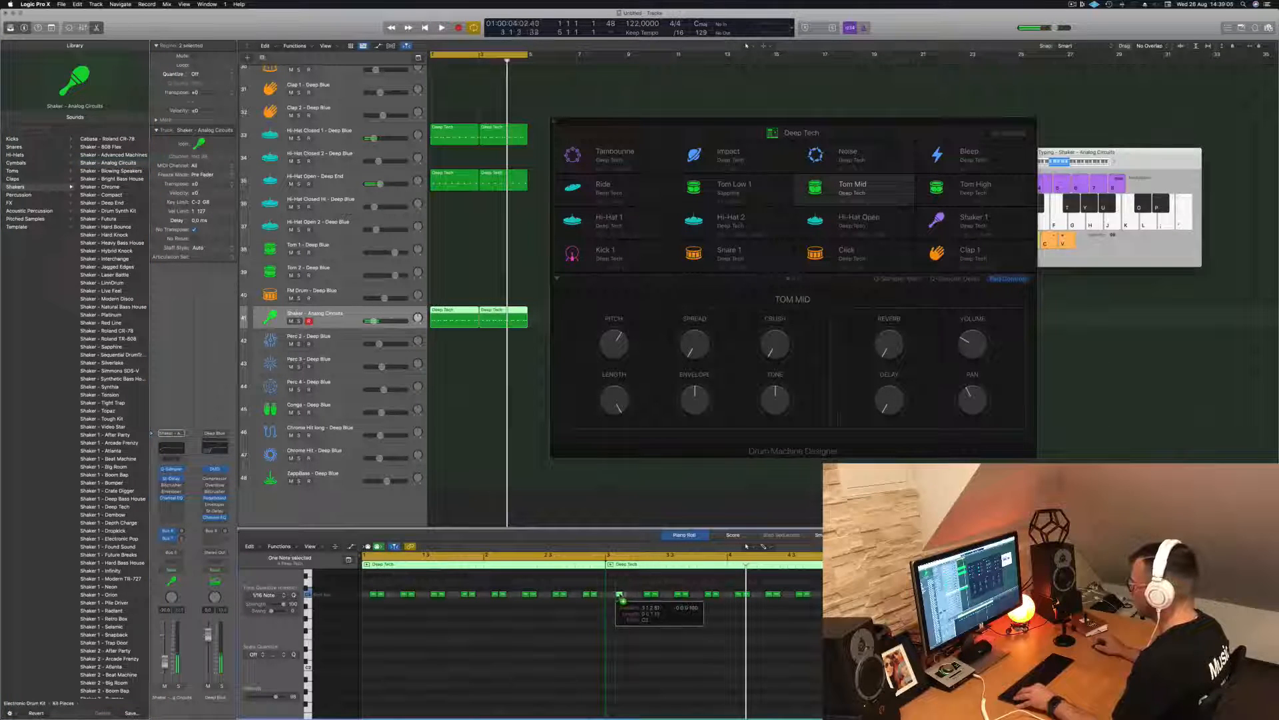
{"action": "left_click", "coordinate": [558, 124]}
- Open the Compressor on the Deep Blue kit track and adjust its threshold while the loop plays
{"action": "scroll", "coordinate": [583, 256], "scroll_direction": "down", "scroll_amount": 3}
{"action": "scroll", "coordinate": [585, 265], "scroll_direction": "down", "scroll_amount": 5}
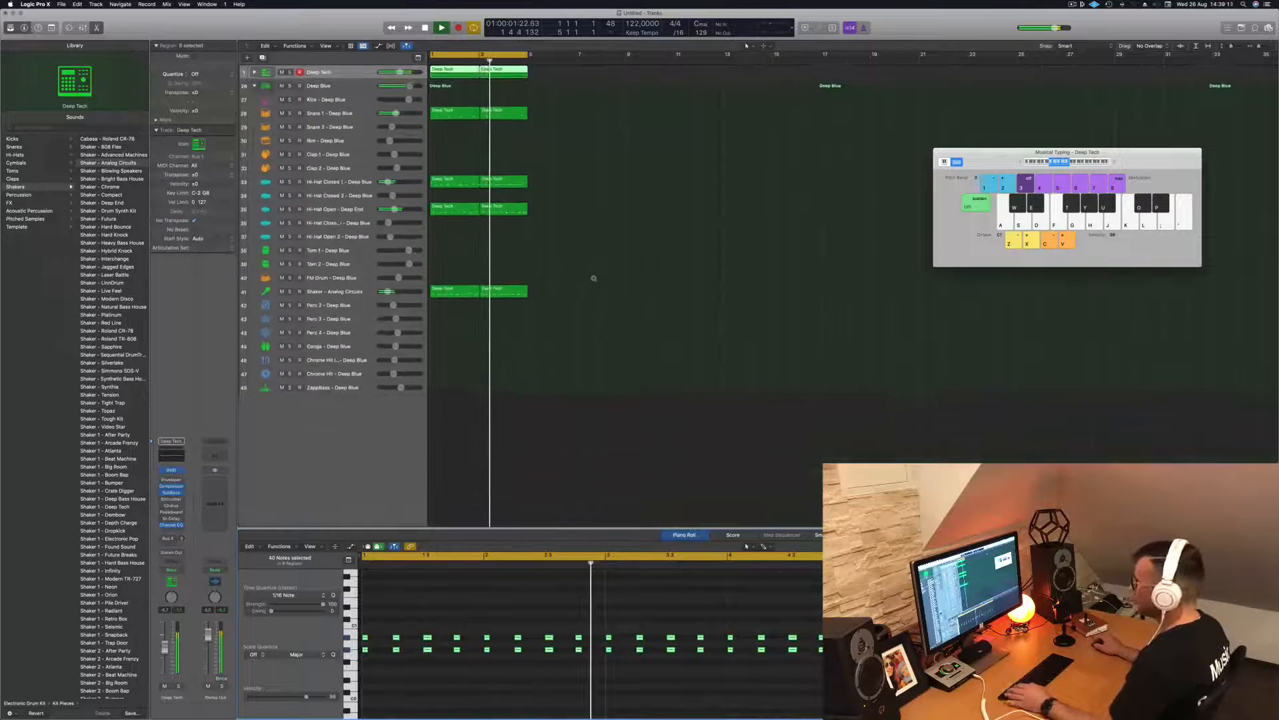
{"action": "left_click", "coordinate": [347, 81]}
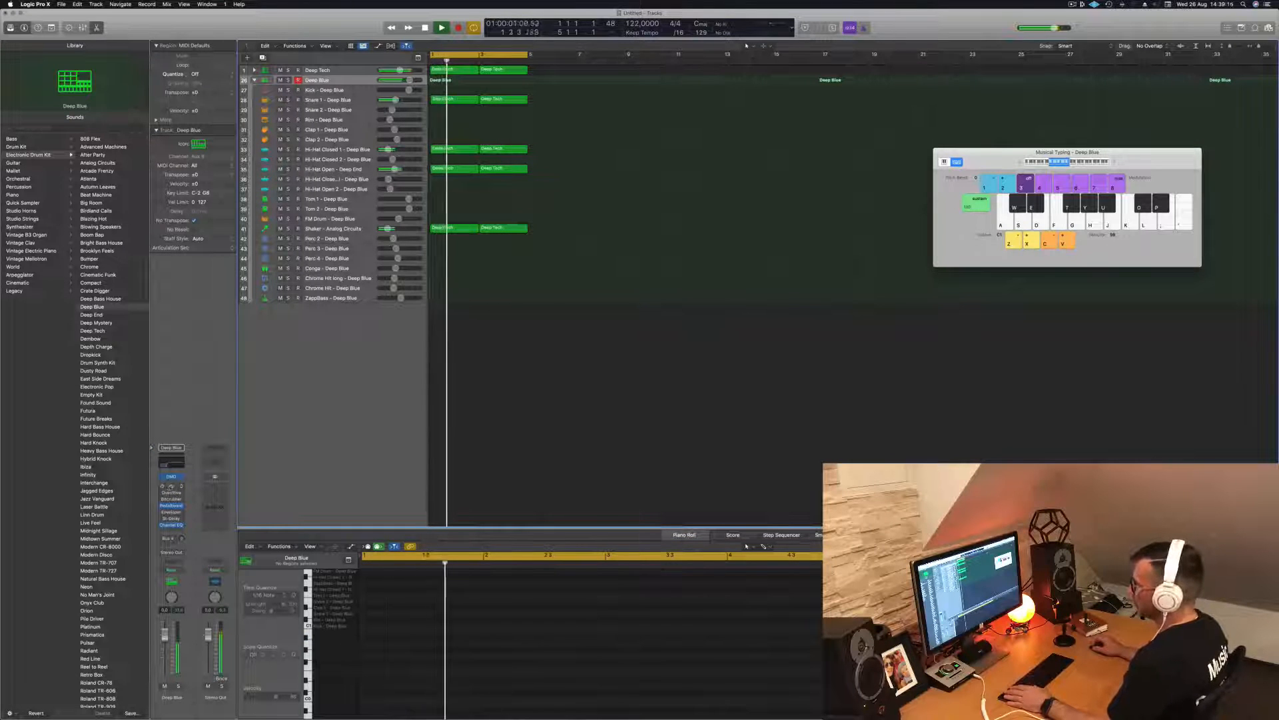
{"action": "left_click", "coordinate": [171, 487]}
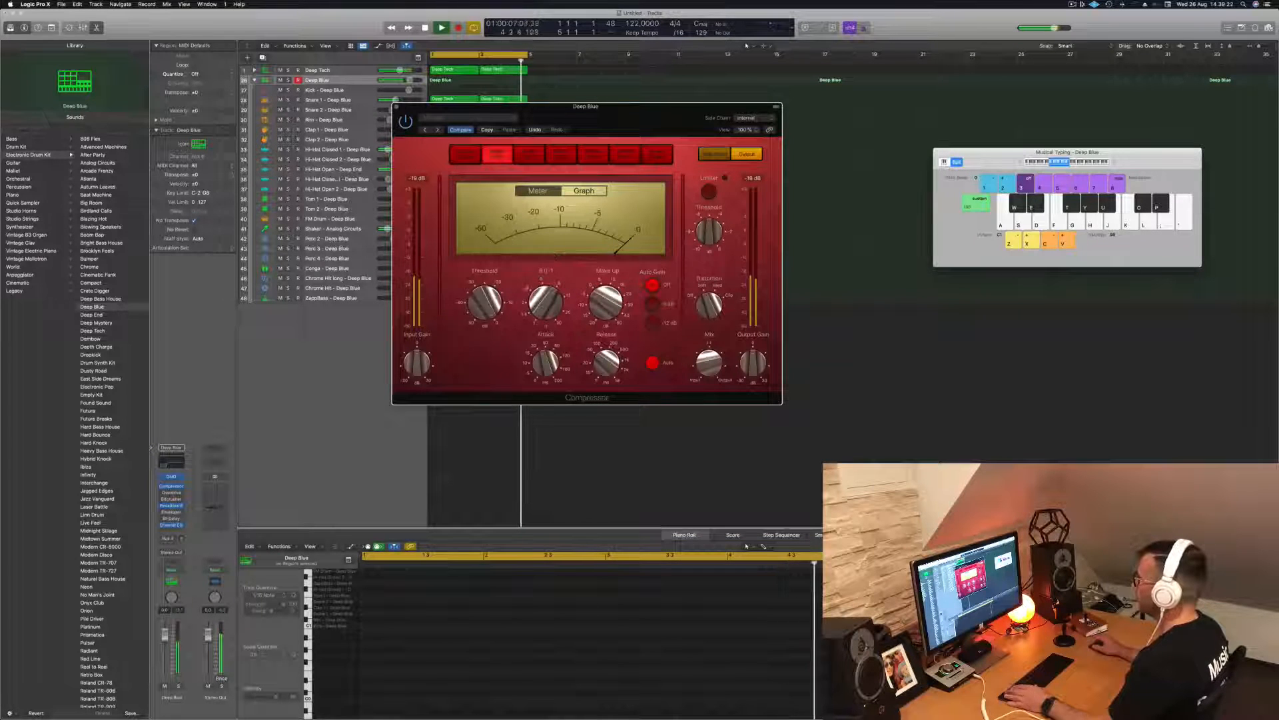
{"action": "mouse_move", "coordinate": [486, 305]}
{"action": "left_mouse_down"}
{"action": "mouse_move", "coordinate": [483, 344]}
{"action": "mouse_move", "coordinate": [483, 303]}
{"action": "left_mouse_up"}
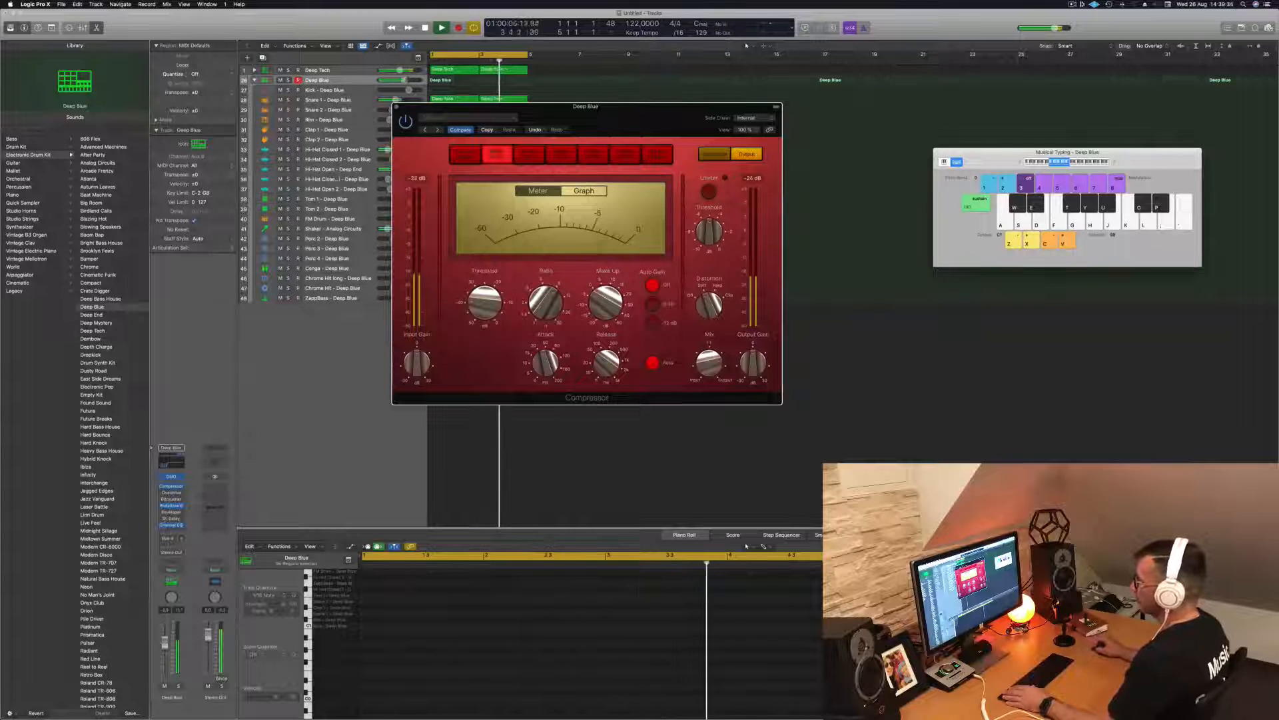
- Lower the Deep Blue kit track's volume slightly and close its Compressor window
{"action": "left_click_drag", "start_coordinate": [165, 634], "coordinate": [165, 644]}
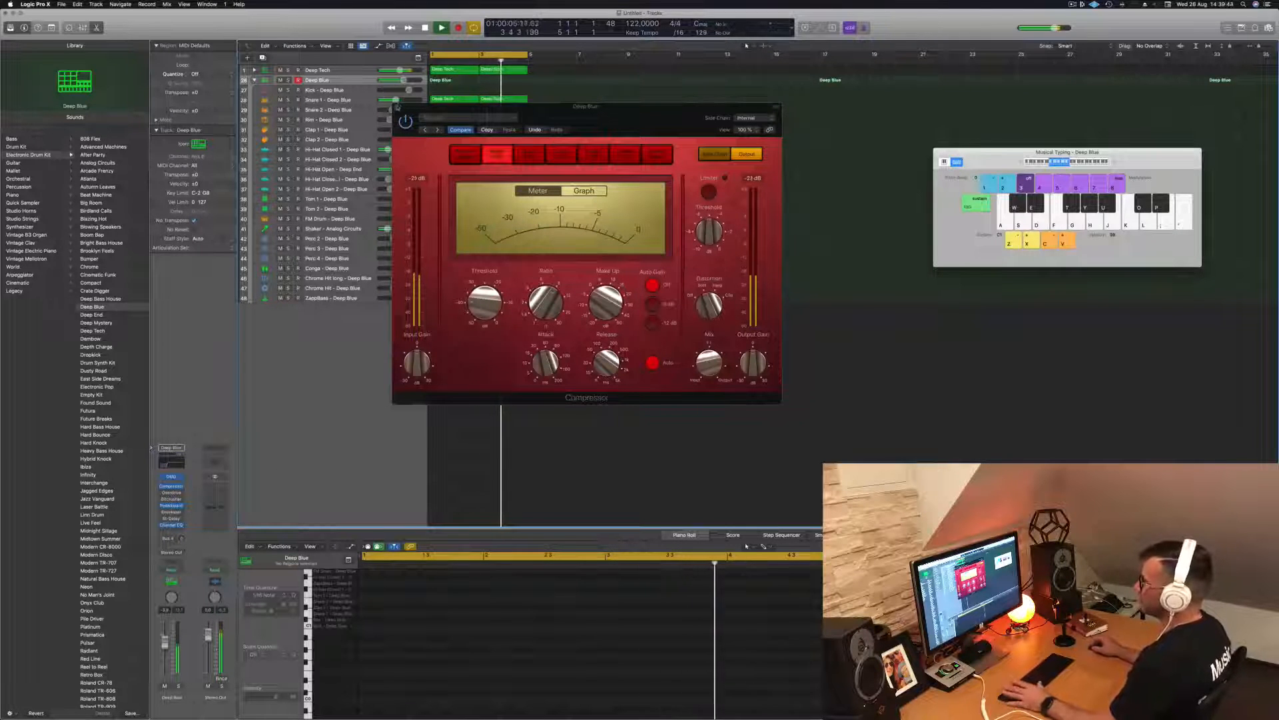
{"action": "key", "text": "super+w"}
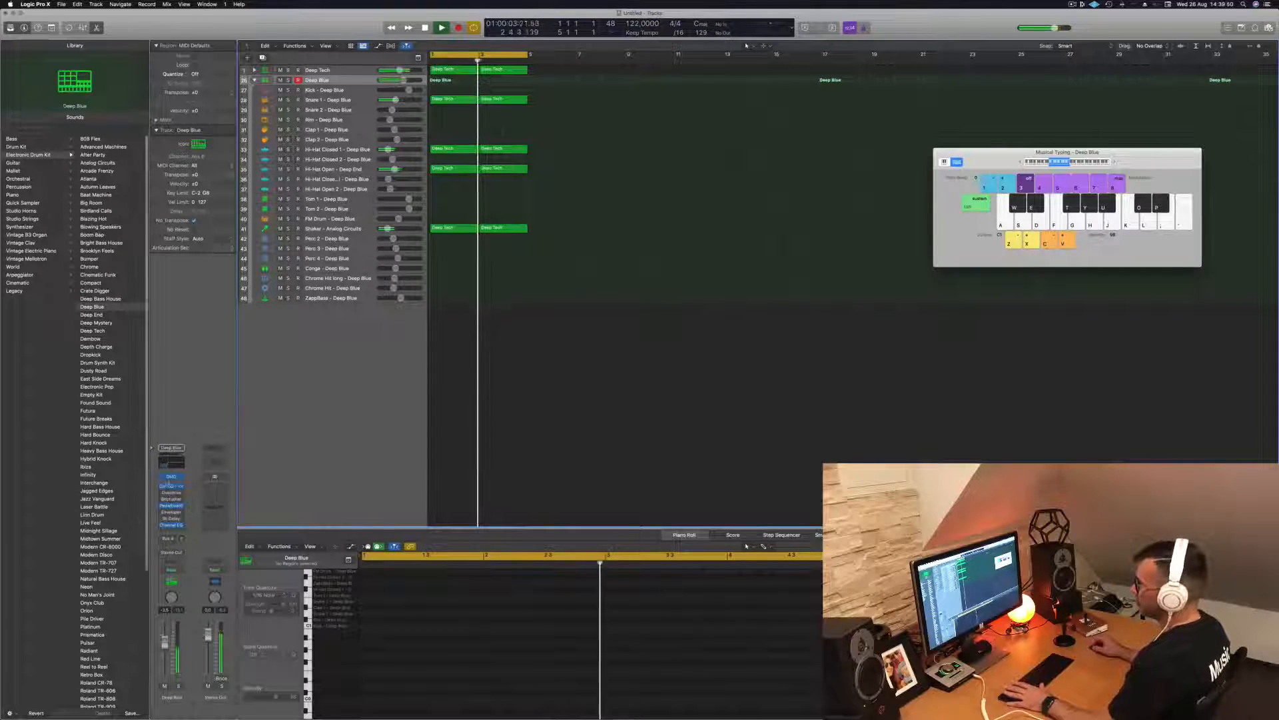
- With the Deep Blue track's automation in Touch mode, move the Channel EQ's low-cut frequency slightly during playback, and close the EQ window
{"action": "left_click", "coordinate": [182, 464]}
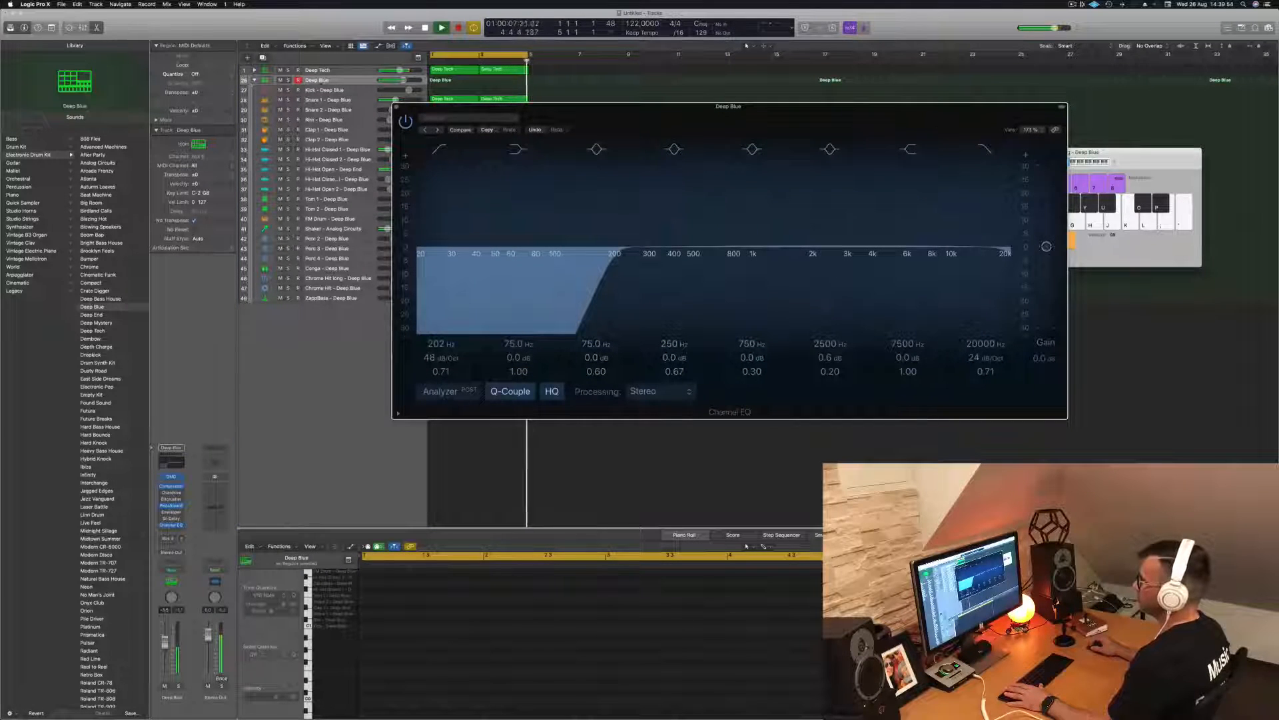
{"action": "left_click", "coordinate": [321, 81]}
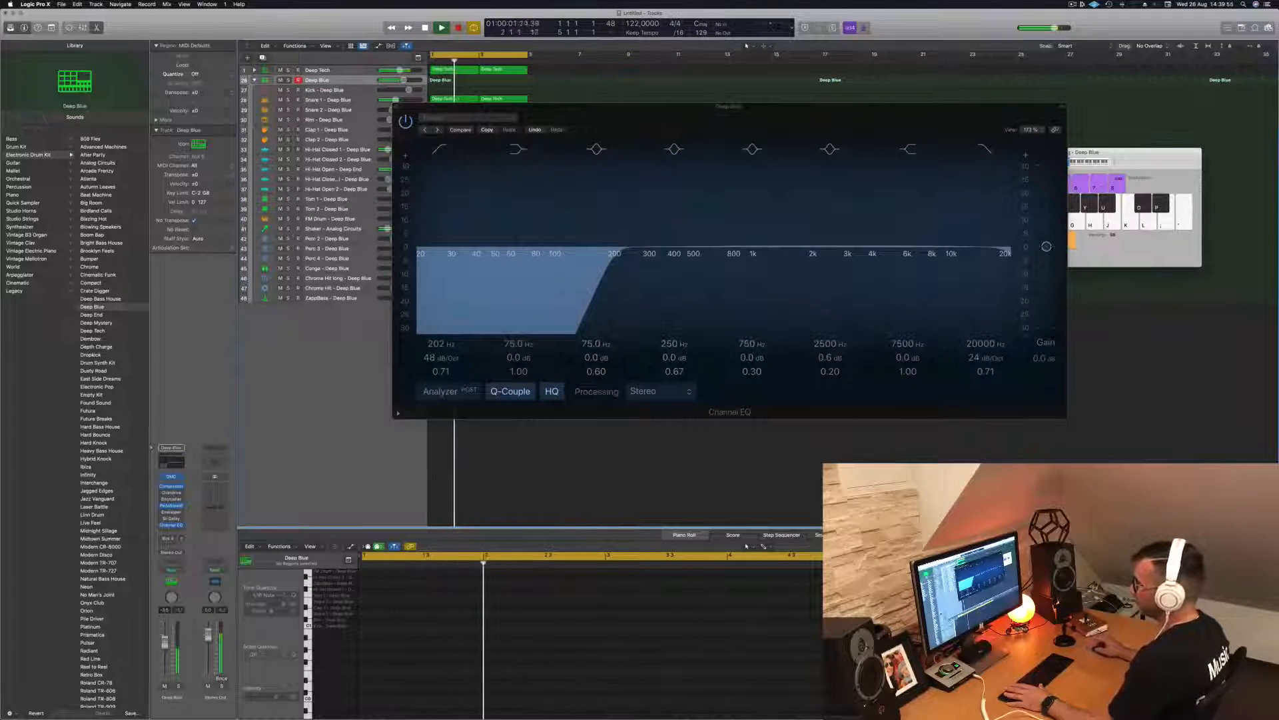
{"action": "left_click", "coordinate": [172, 570]}
{"action": "left_click", "coordinate": [170, 577]}
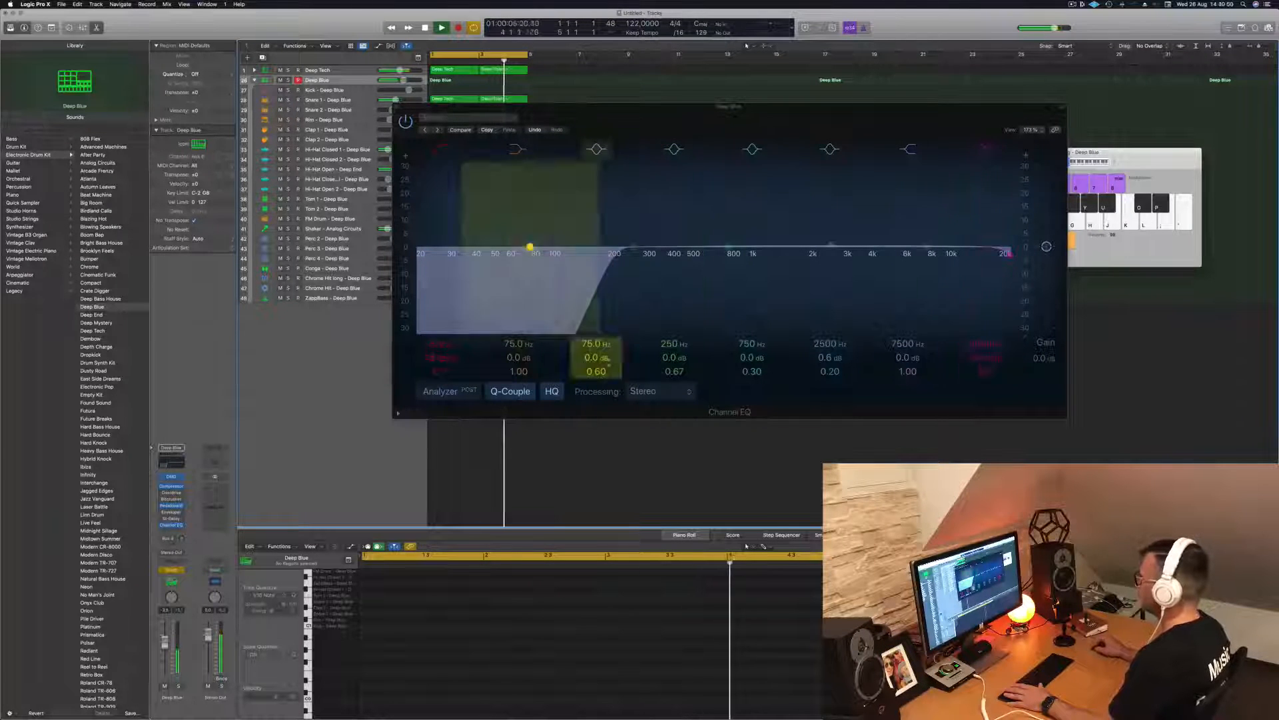
{"action": "mouse_move", "coordinate": [617, 254]}
{"action": "left_mouse_down"}
{"action": "mouse_move", "coordinate": [659, 254]}
{"action": "mouse_move", "coordinate": [615, 253]}
{"action": "left_mouse_up"}
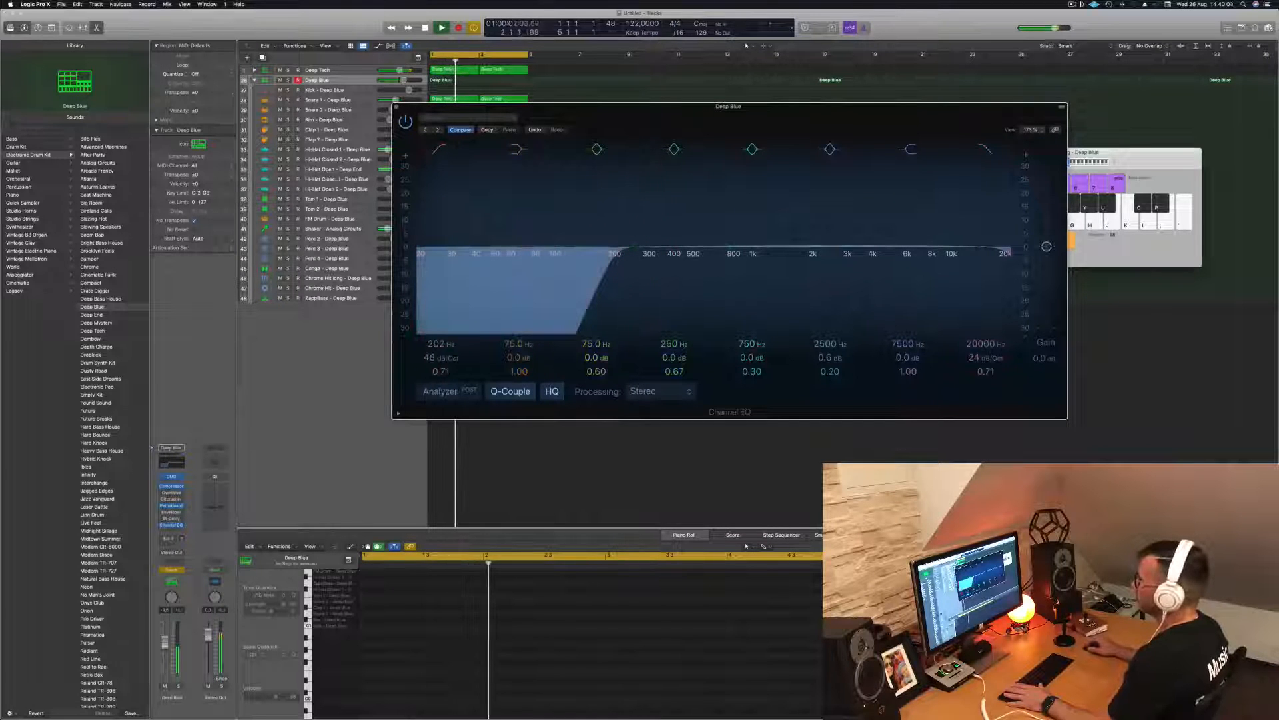
{"action": "left_click", "coordinate": [396, 107]}
{"action": "key", "text": "space"}
{"action": "key", "text": "space"}
{"action": "key", "text": "space"}
- Show track automation with taller tracks, and close the Musical Typing window
{"action": "left_click", "coordinate": [255, 81]}
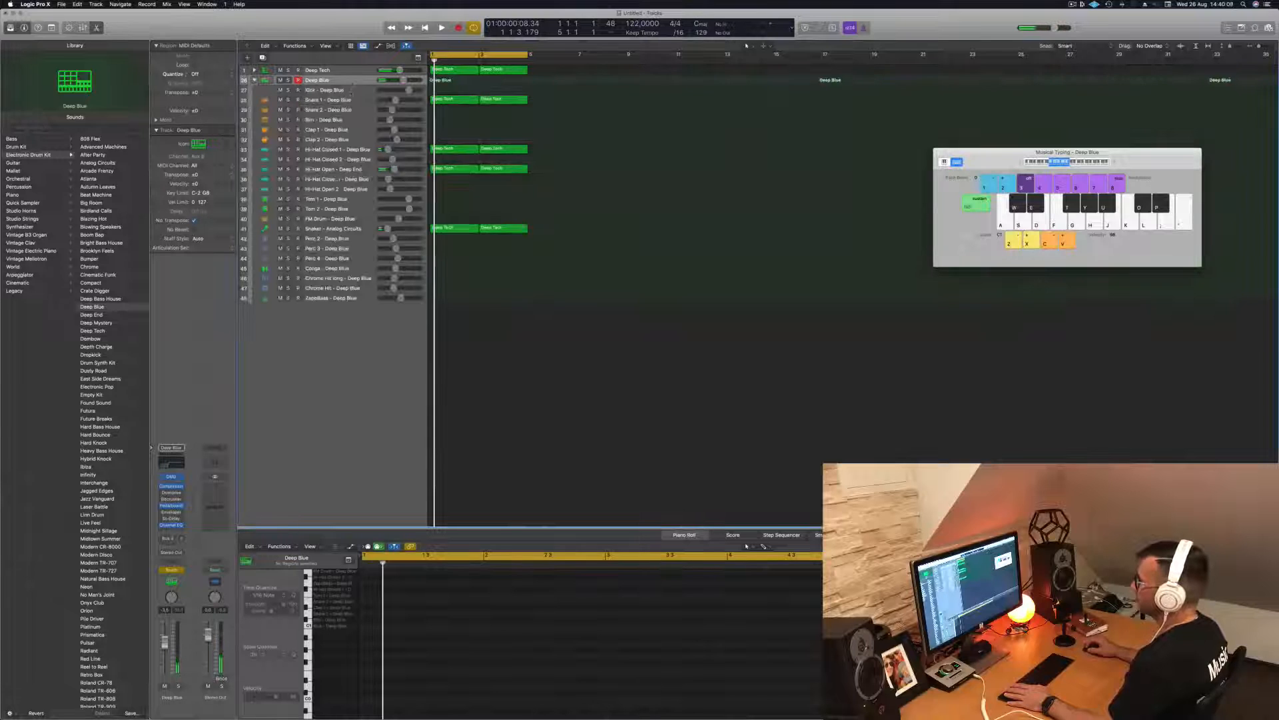
{"action": "key", "text": "a"}
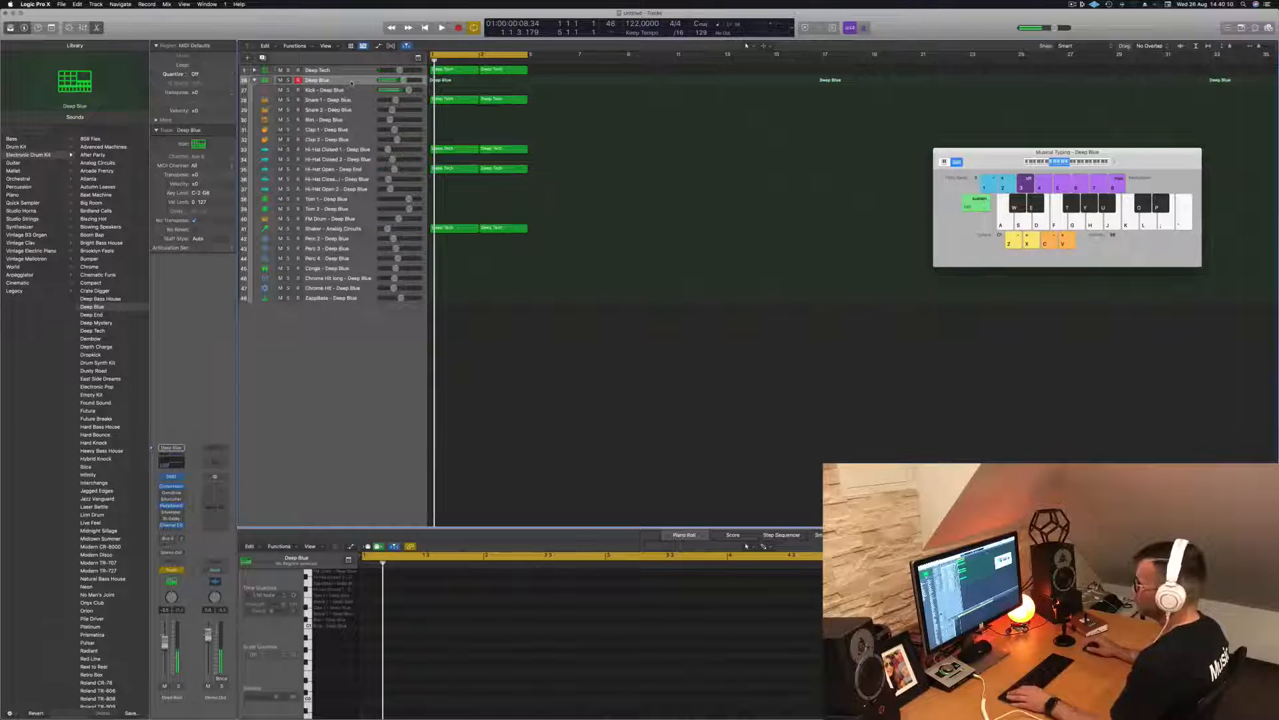
{"action": "key", "text": "a"}
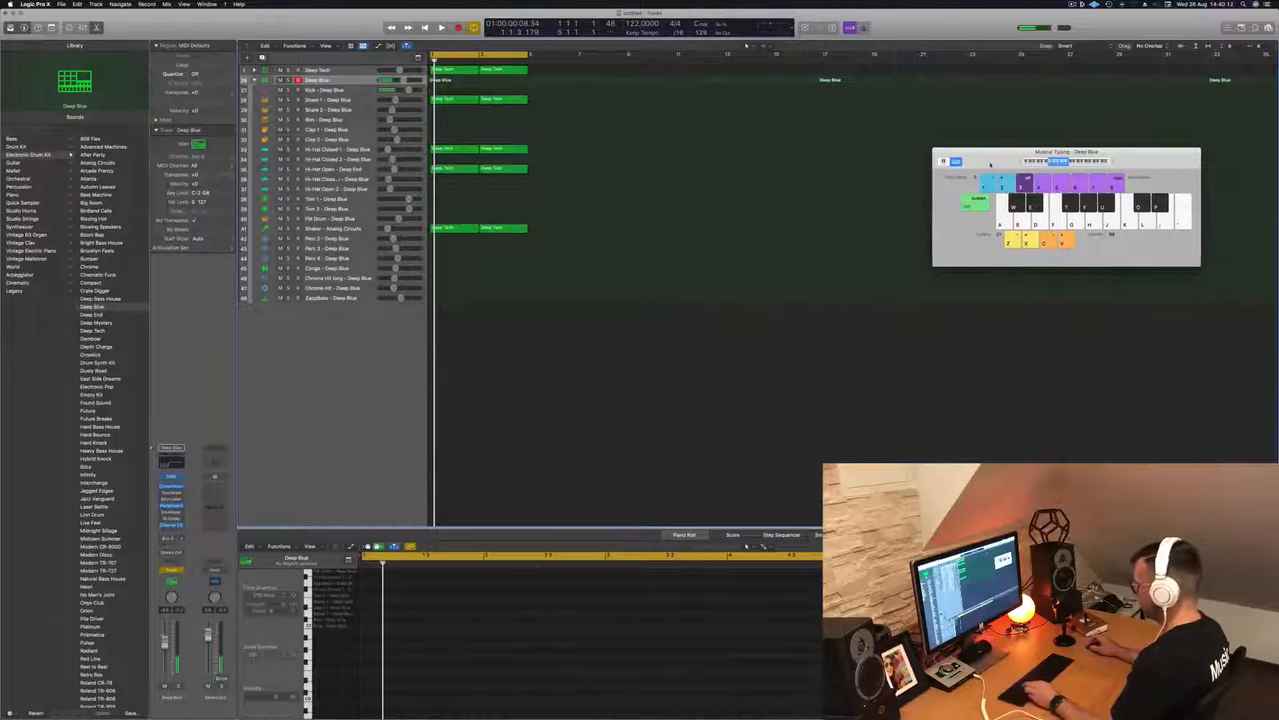
{"action": "key", "text": "super+k"}
{"action": "key", "text": "super+Down"}
{"action": "key", "text": "super+Down"}
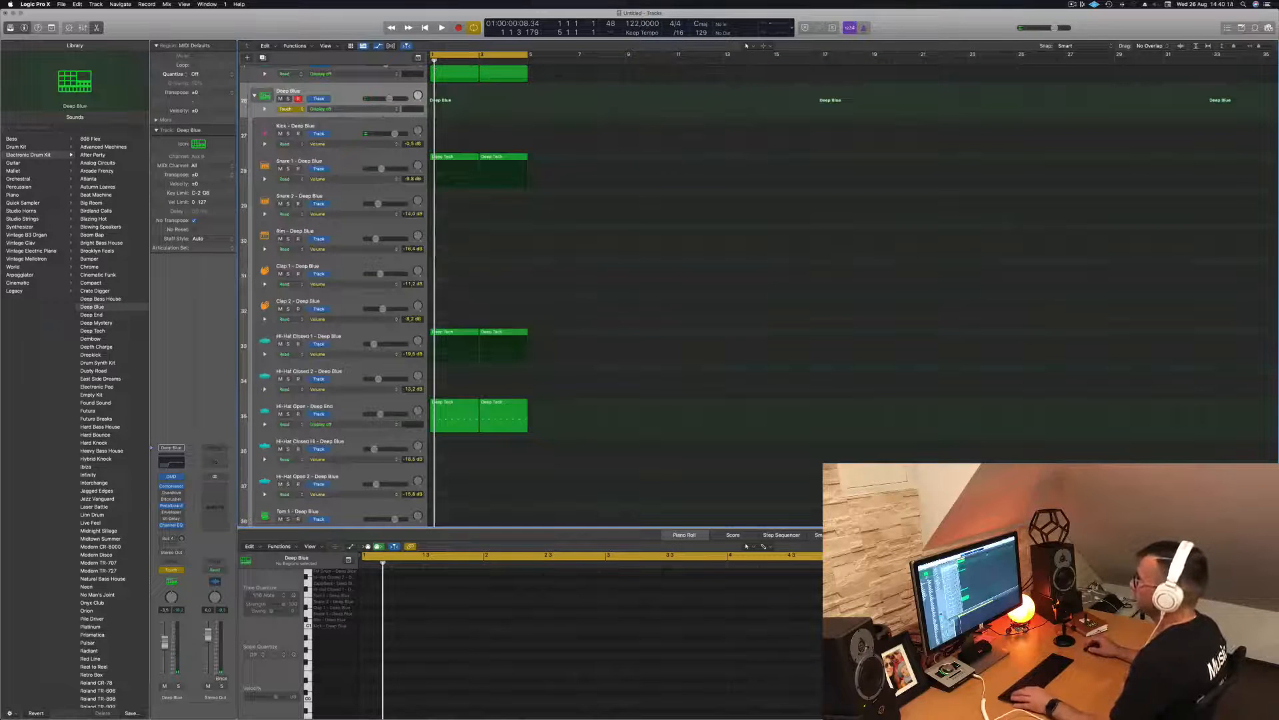
- Display the Channel EQ Low Cut Frequency automation on the Deep Blue track and set its automation mode to Read
{"action": "left_click", "coordinate": [364, 109]}
{"action": "left_click", "coordinate": [381, 215]}
{"action": "left_click", "coordinate": [286, 109]}
{"action": "left_click", "coordinate": [288, 101]}
{"action": "left_click_drag", "start_coordinate": [533, 112], "coordinate": [379, 104]}
{"action": "key", "text": "space"}
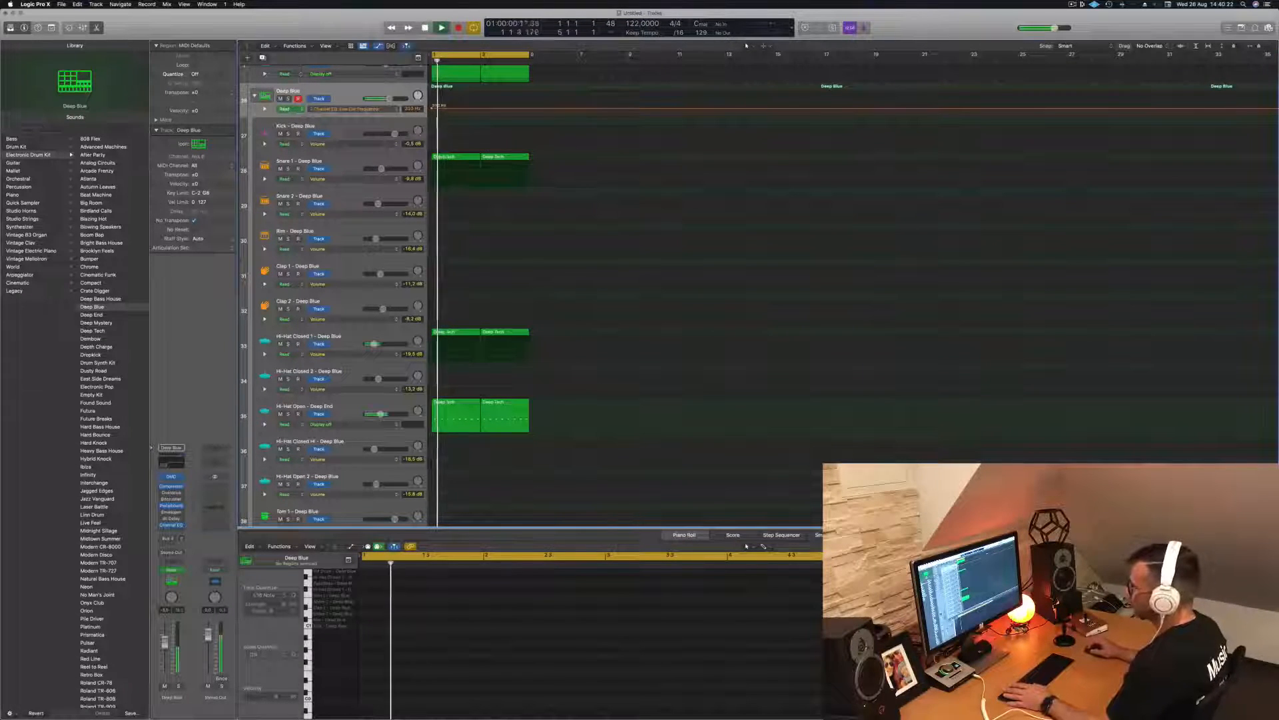
- Draw low-cut automation on Deep Blue that rises to a peak at bar 3 and falls back by bar 5, watching the Channel EQ
{"action": "key", "text": "v"}
{"action": "left_click_drag", "start_coordinate": [653, 115], "coordinate": [888, 147]}
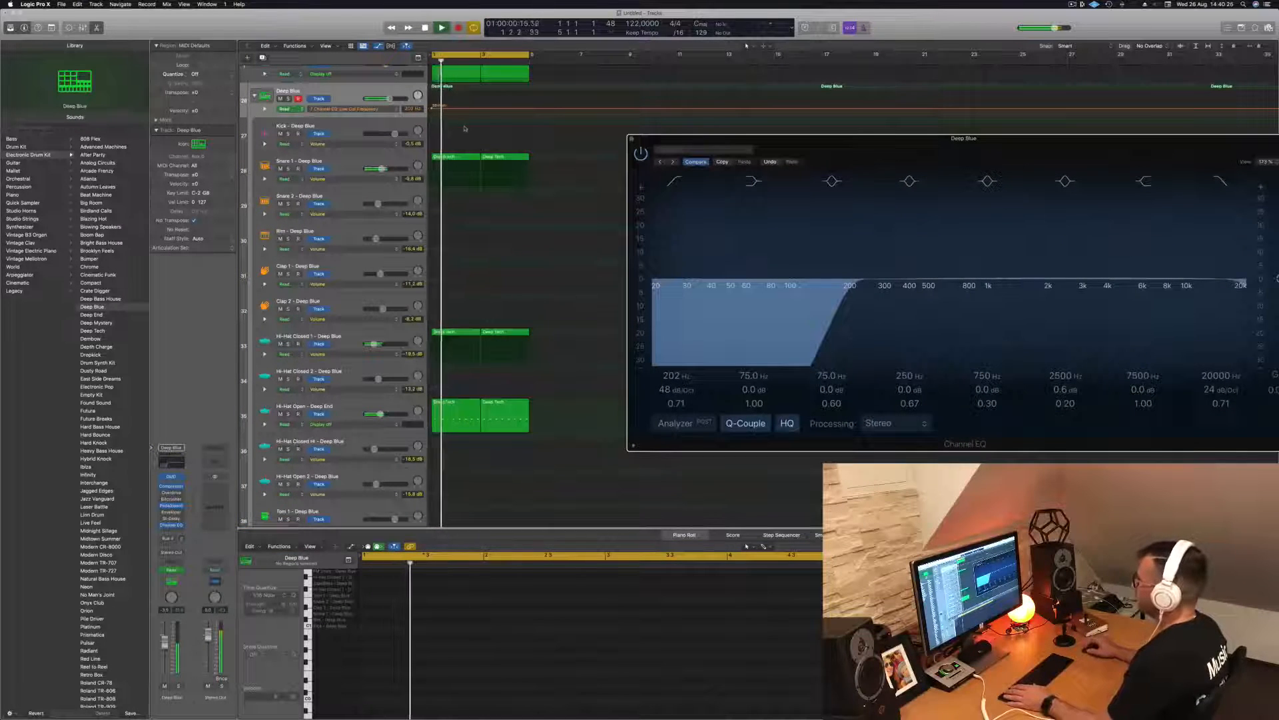
{"action": "key", "text": "space"}
{"action": "left_click", "coordinate": [479, 108]}
{"action": "left_click_drag", "start_coordinate": [479, 108], "coordinate": [481, 93]}
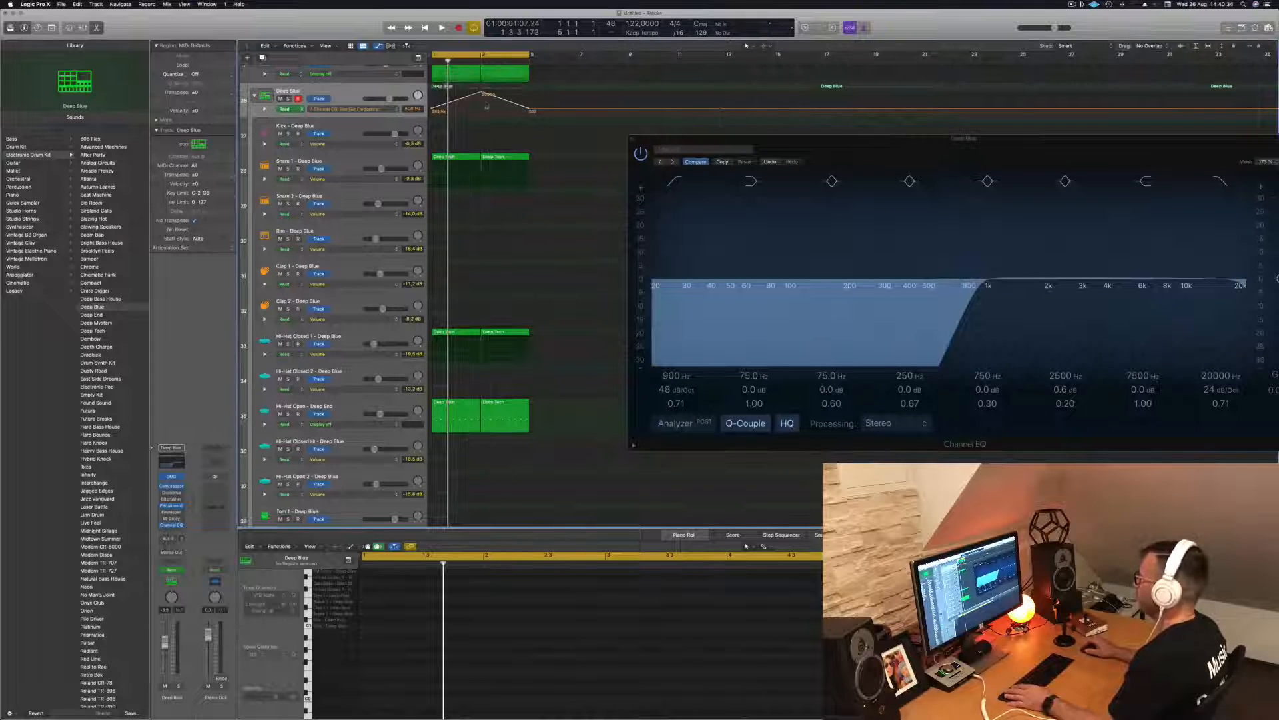
{"action": "key", "text": "space"}
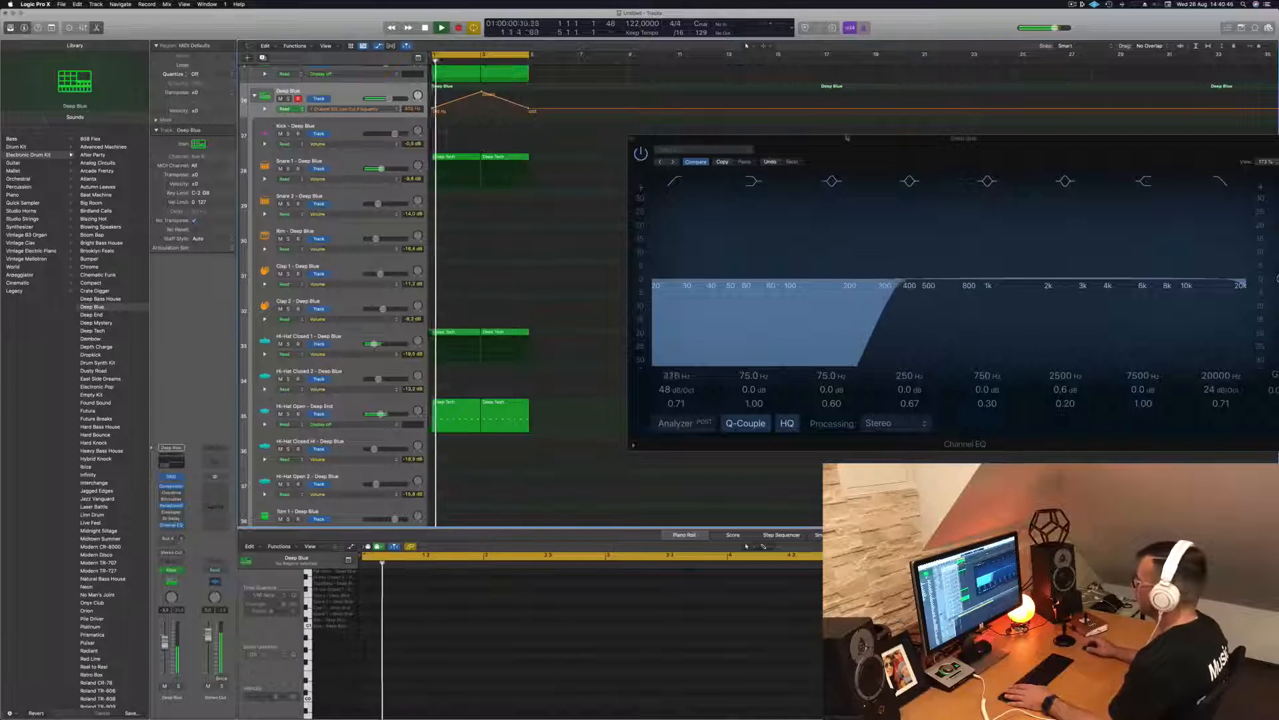
- Close the Channel EQ window, hide the automation and play the loop briefly
{"action": "left_click_drag", "start_coordinate": [641, 141], "coordinate": [422, 188]}
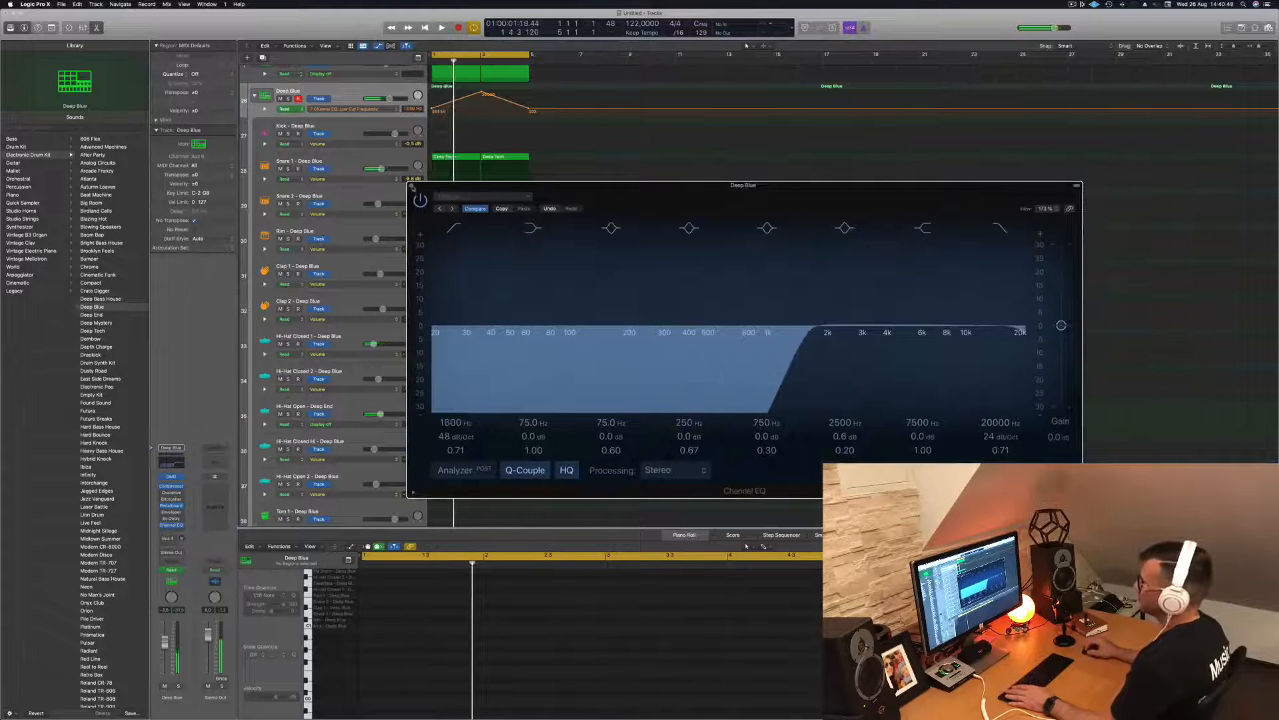
{"action": "left_click", "coordinate": [412, 186]}
{"action": "key", "text": "a"}
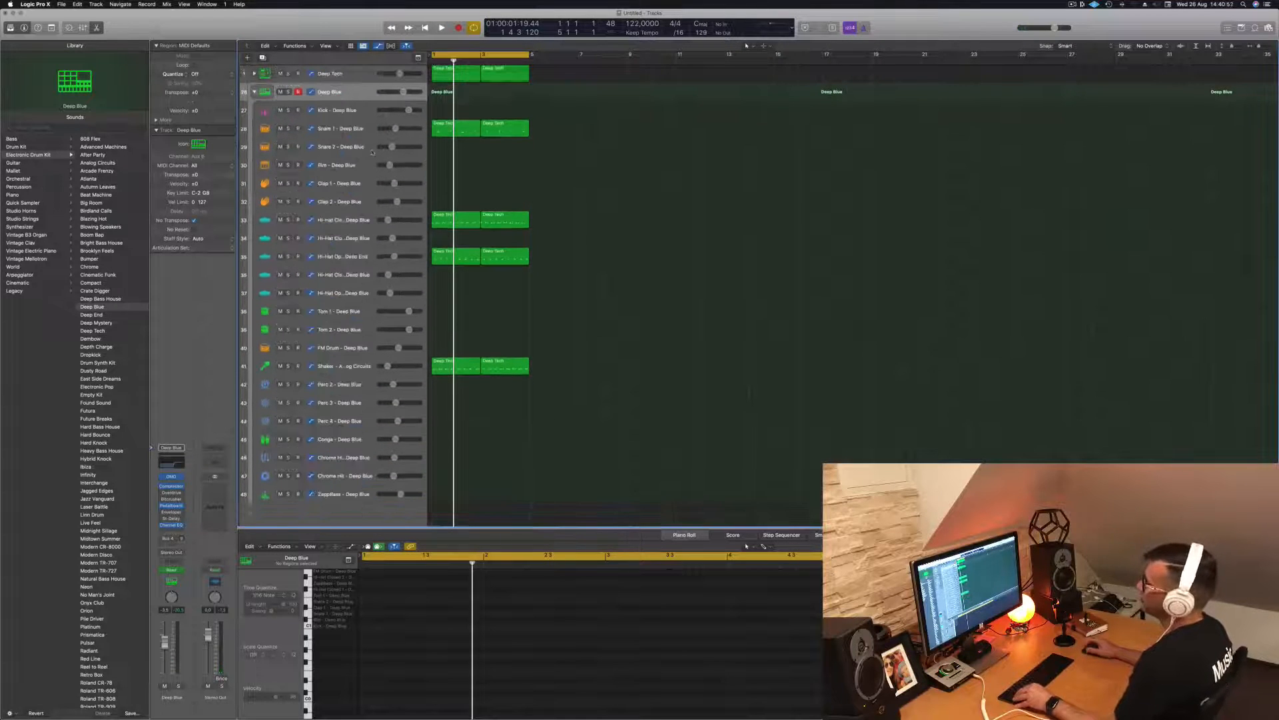
{"action": "key", "text": "space"}
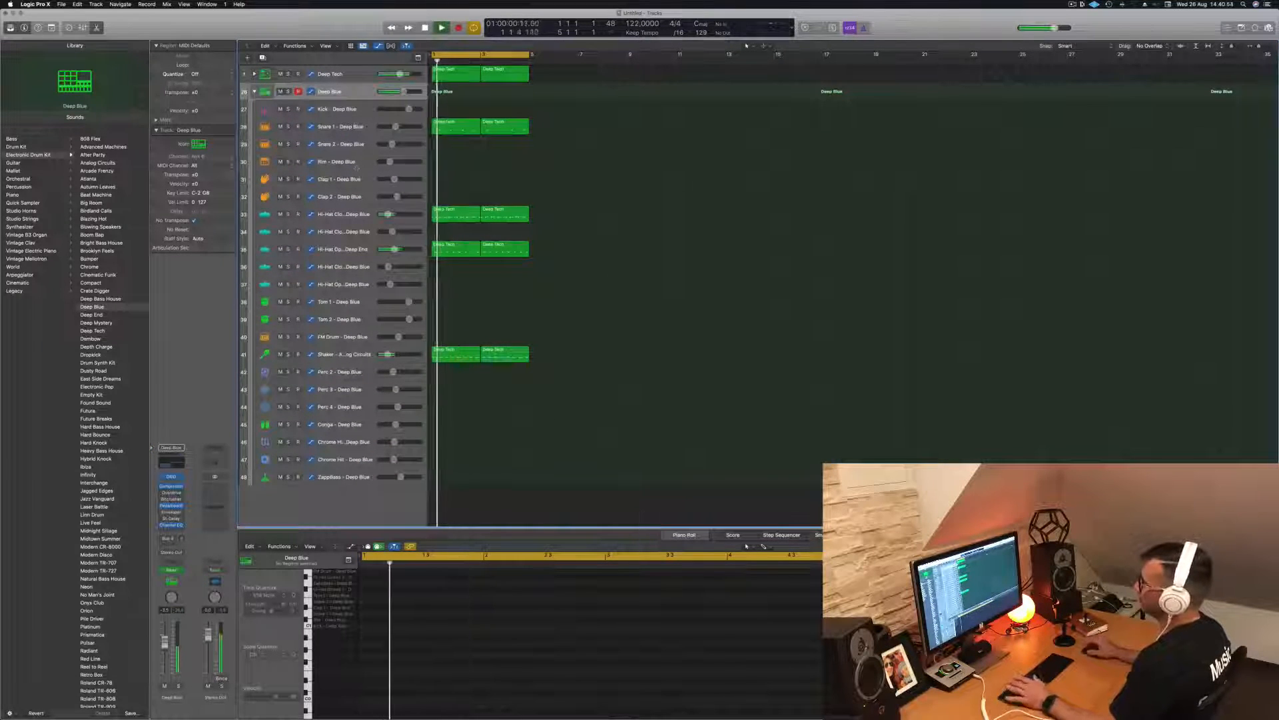
{"action": "key", "text": "space"}
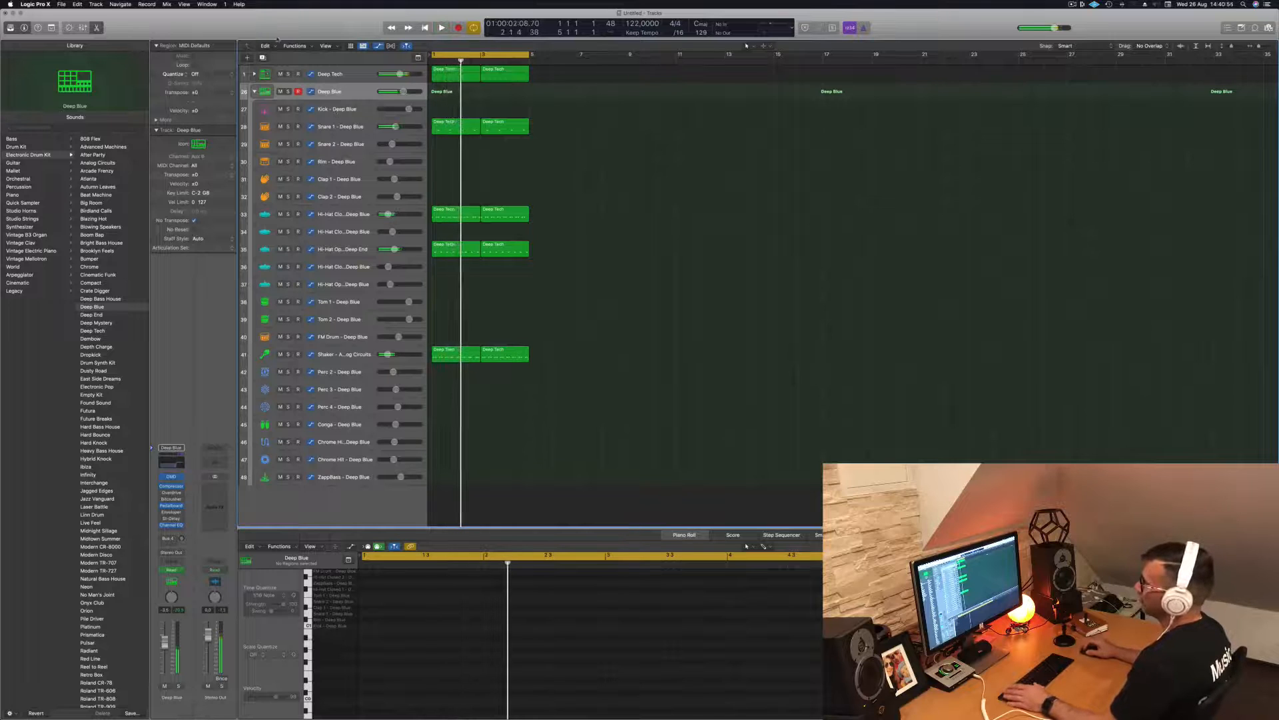
- Show the toolbar, enable Track Zoom for the selected Deep Blue track and reduce the track heights while the loop plays
{"action": "key", "text": "ctrl+alt+super+t"}
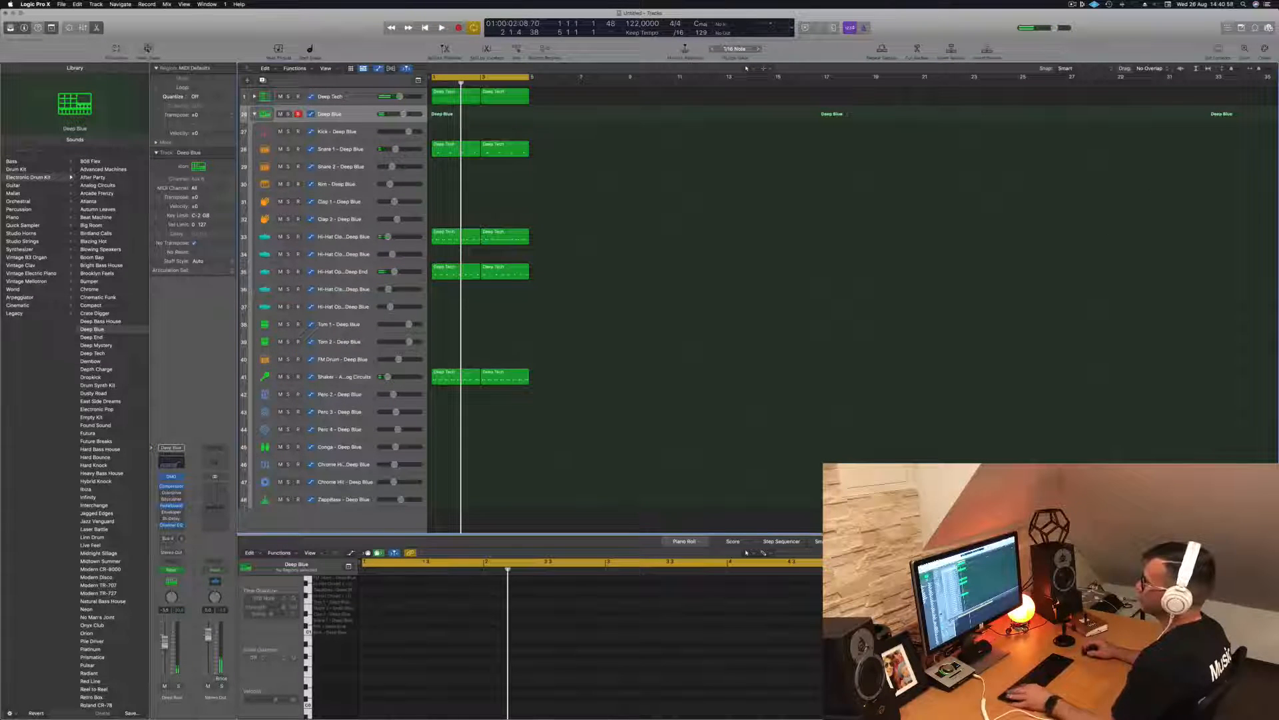
{"action": "left_click", "coordinate": [148, 48]}
{"action": "key", "text": "space"}
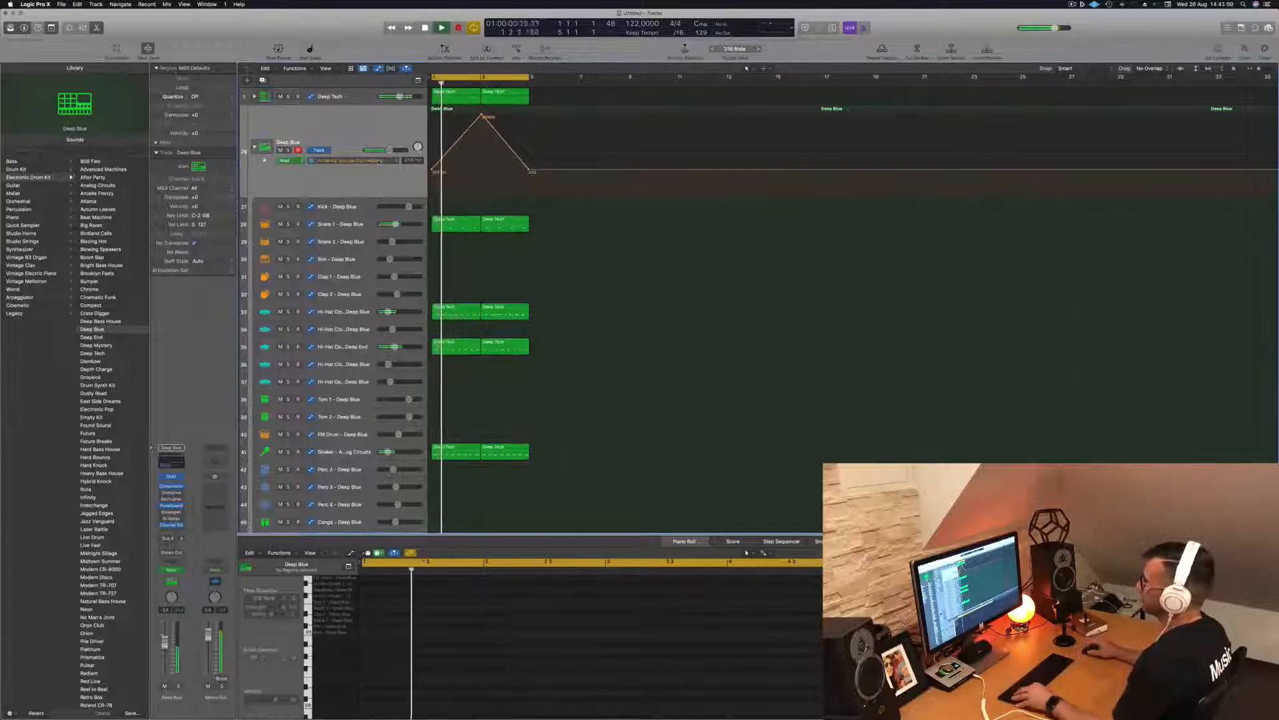
{"action": "scroll", "coordinate": [378, 161], "scroll_direction": "down", "scroll_amount": 3}
{"action": "scroll", "coordinate": [378, 161], "scroll_direction": "down", "scroll_amount": 1}
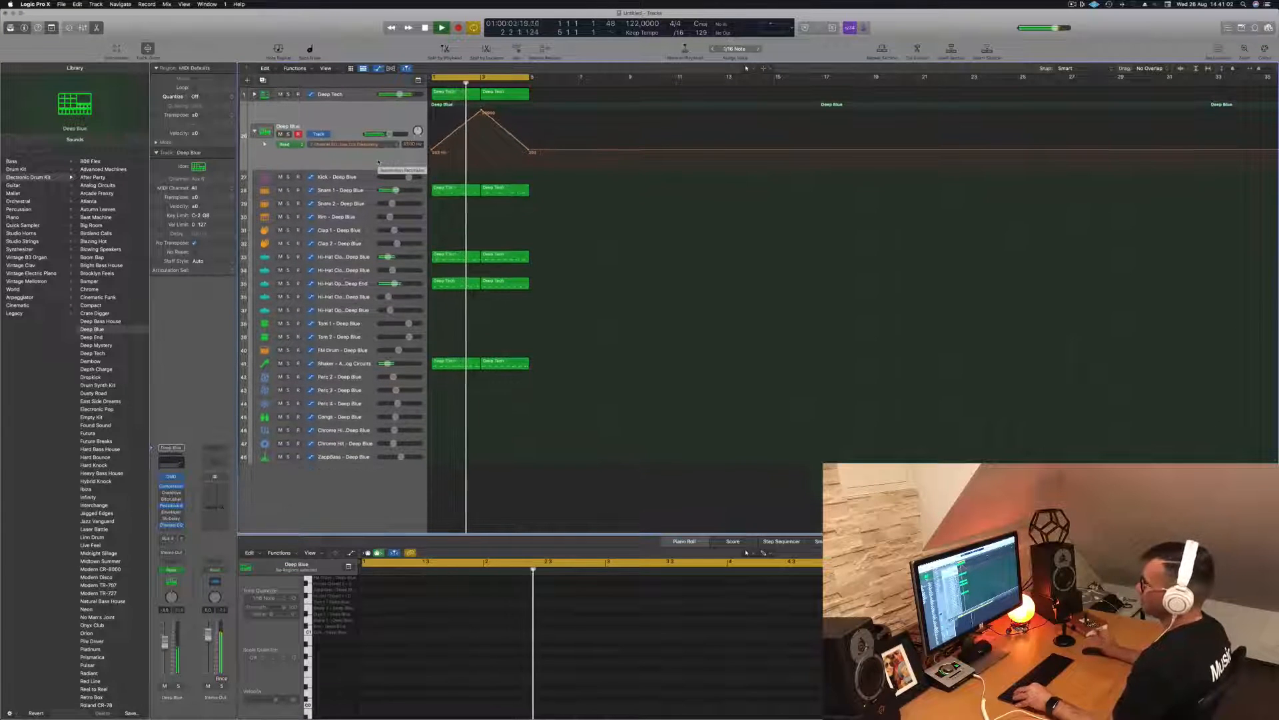
{"action": "key", "text": "space"}
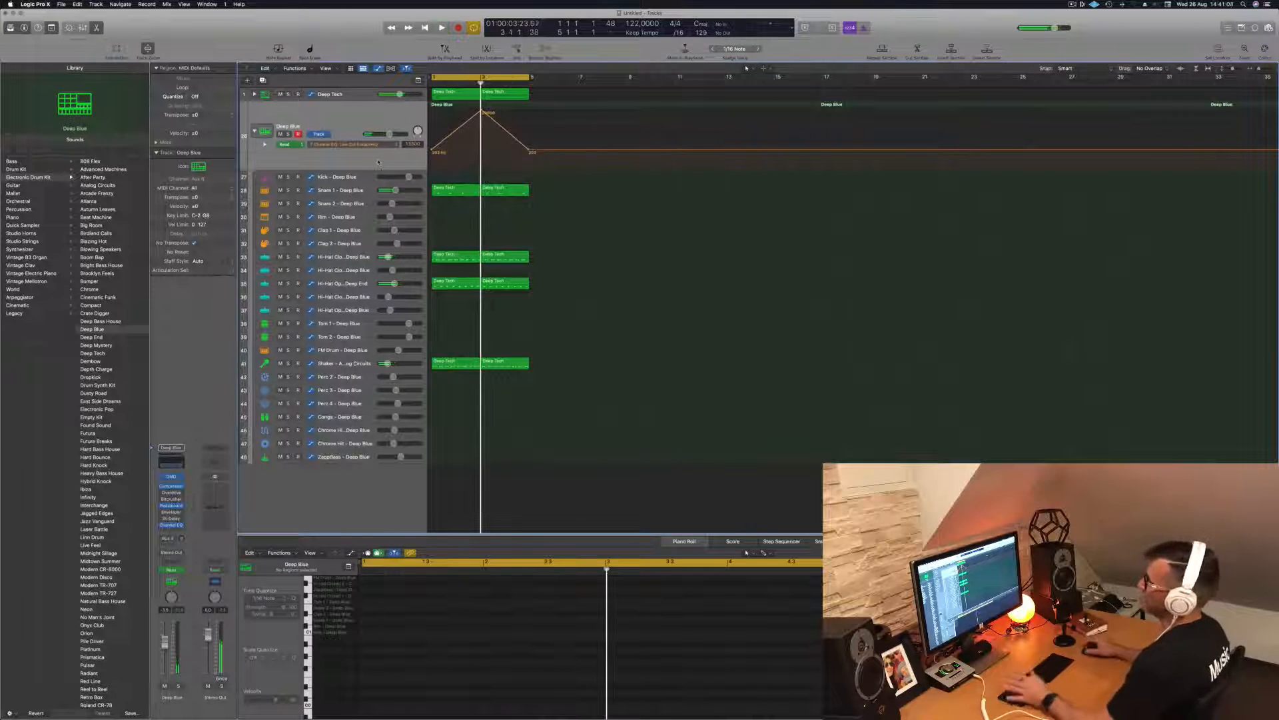
{"action": "key", "text": "space"}
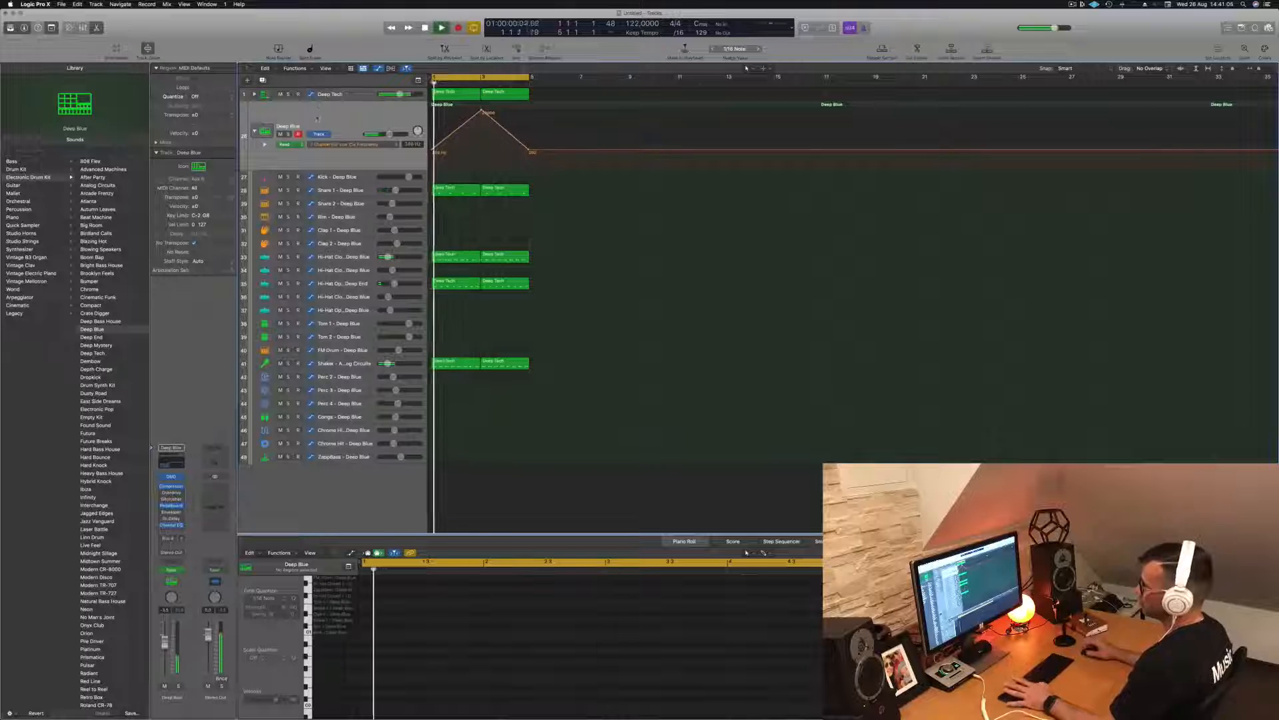
- Collapse the Deep Blue stack and create two software instrument tracks that use Alchemy
{"action": "left_click", "coordinate": [255, 132]}
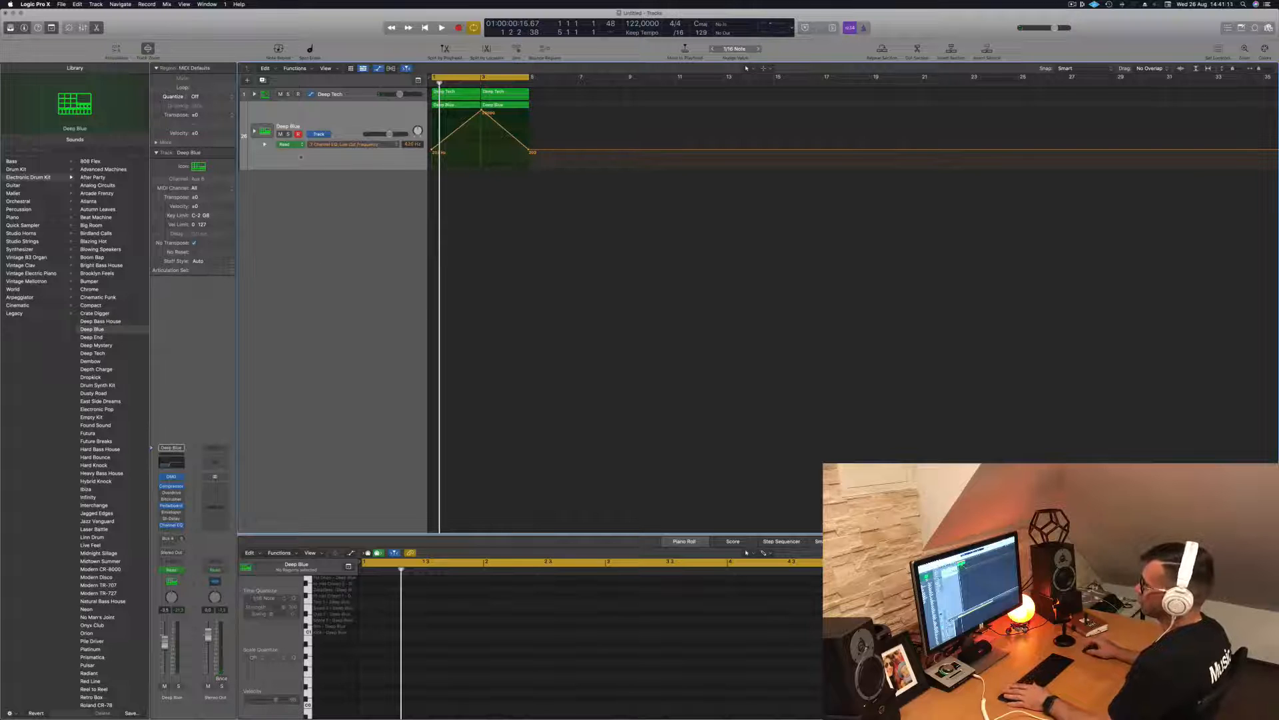
{"action": "left_click", "coordinate": [247, 80]}
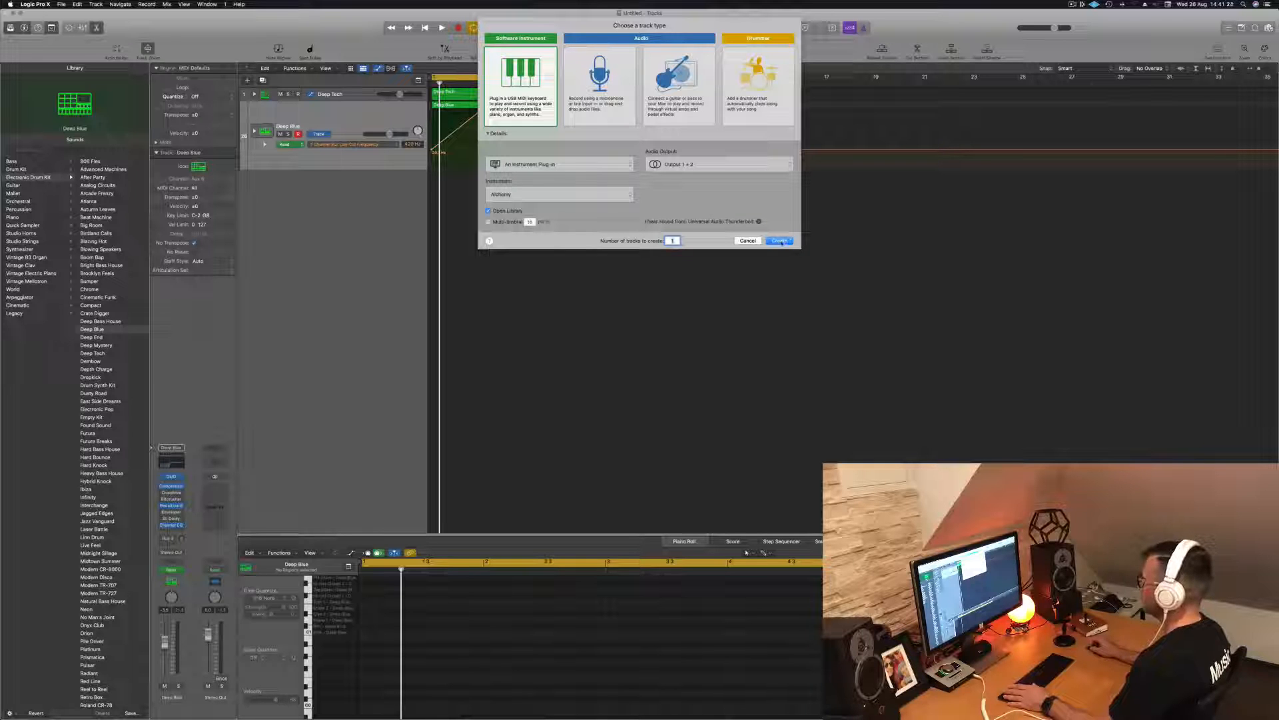
{"action": "key", "text": "Return"}
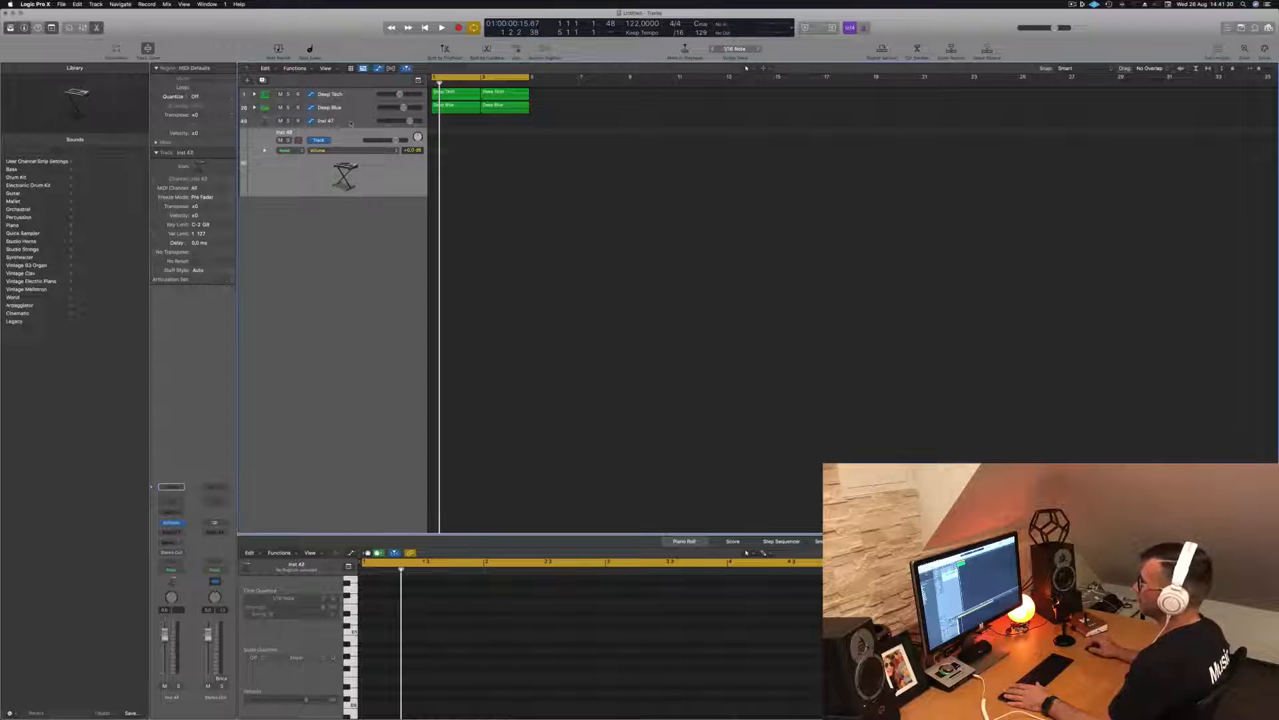
{"action": "right_click", "coordinate": [351, 123]}
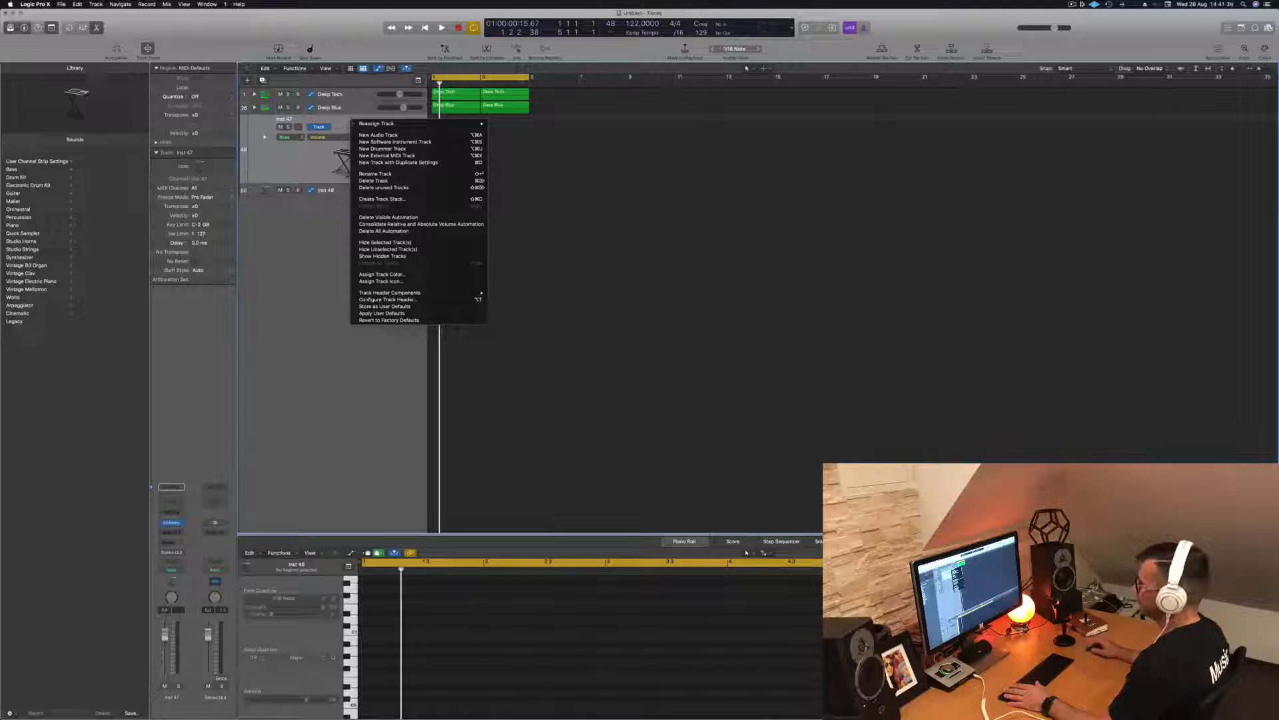
{"action": "right_click", "coordinate": [332, 324]}
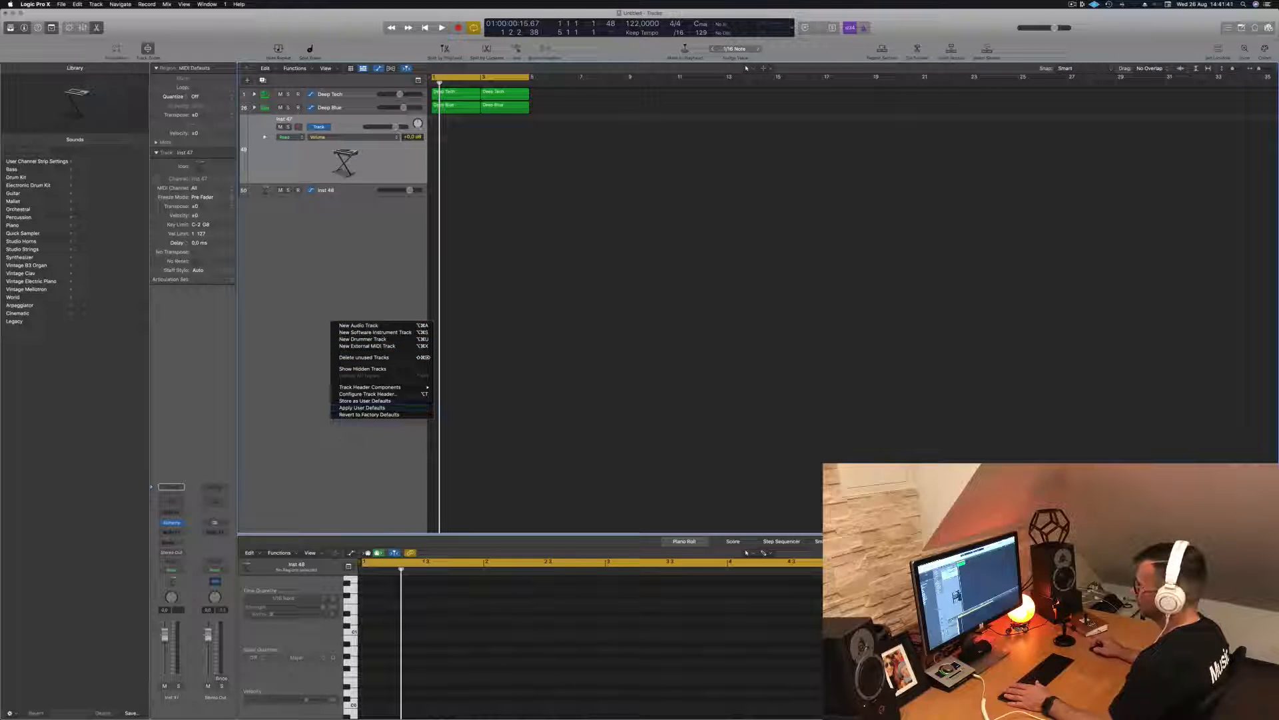
{"action": "left_click", "coordinate": [320, 399]}
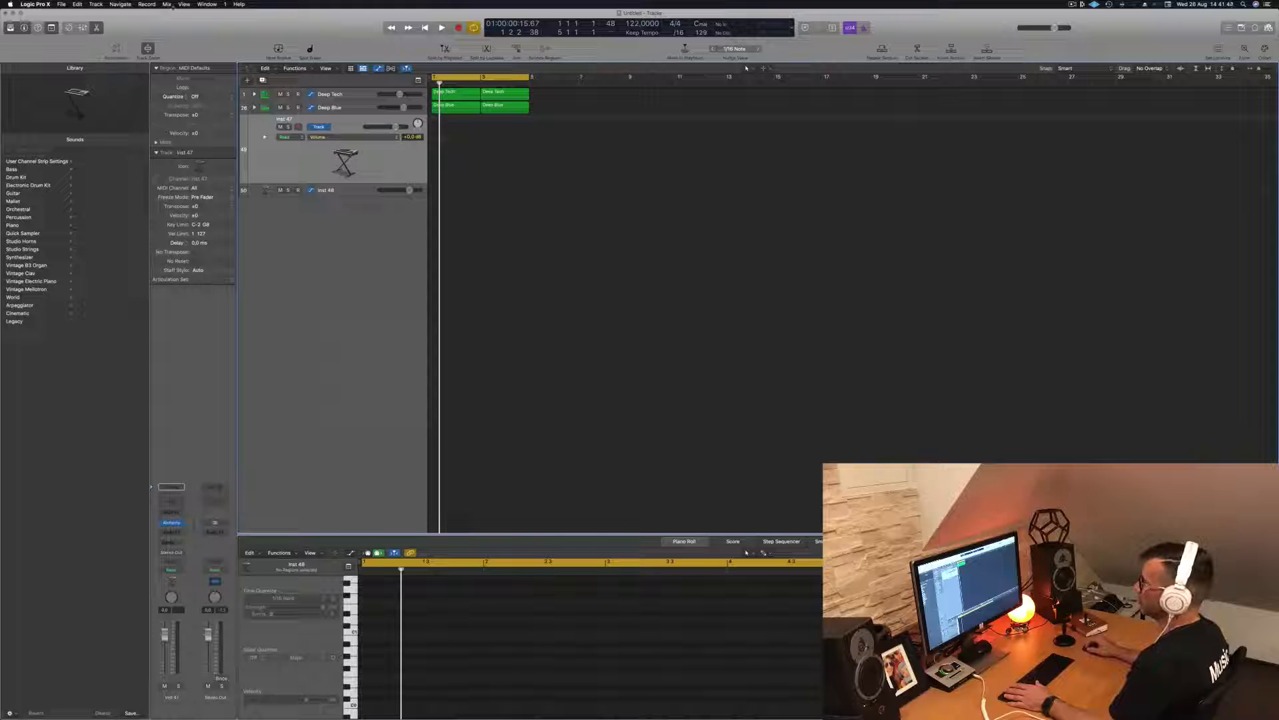
{"action": "left_click", "coordinate": [62, 4]}
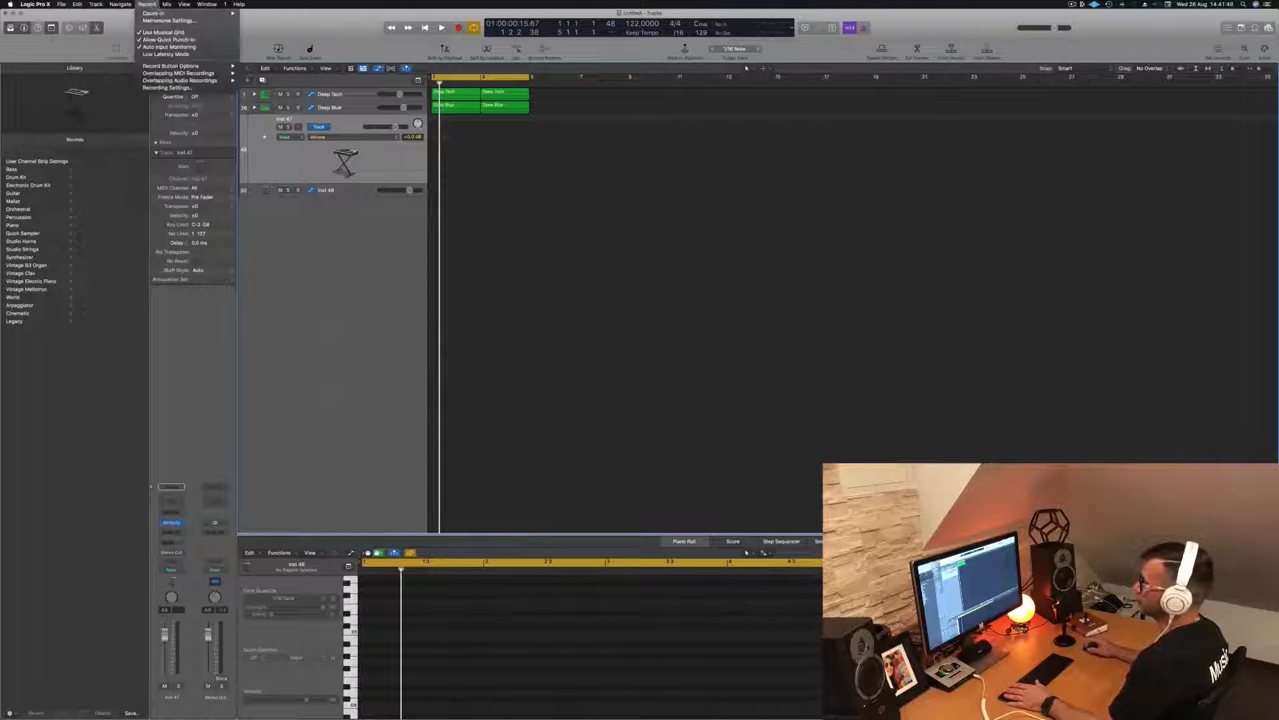
{"action": "mouse_move", "coordinate": [167, 5]}
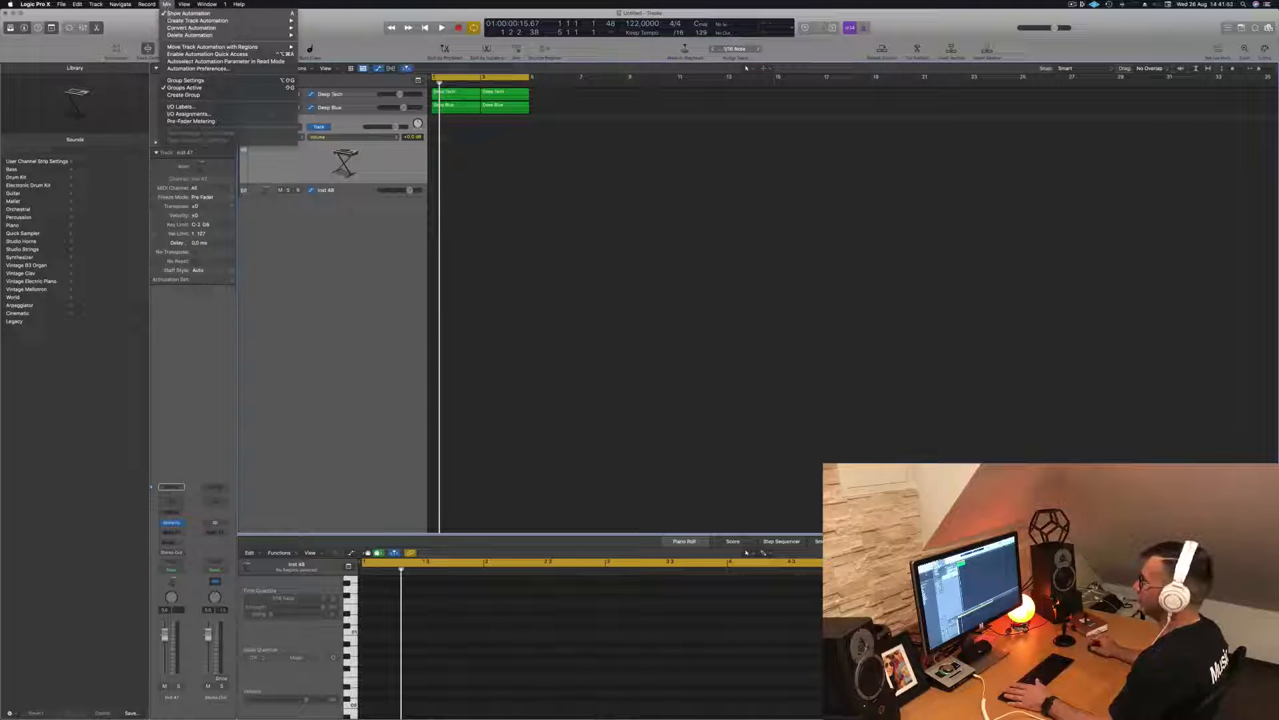
{"action": "right_click", "coordinate": [324, 294]}
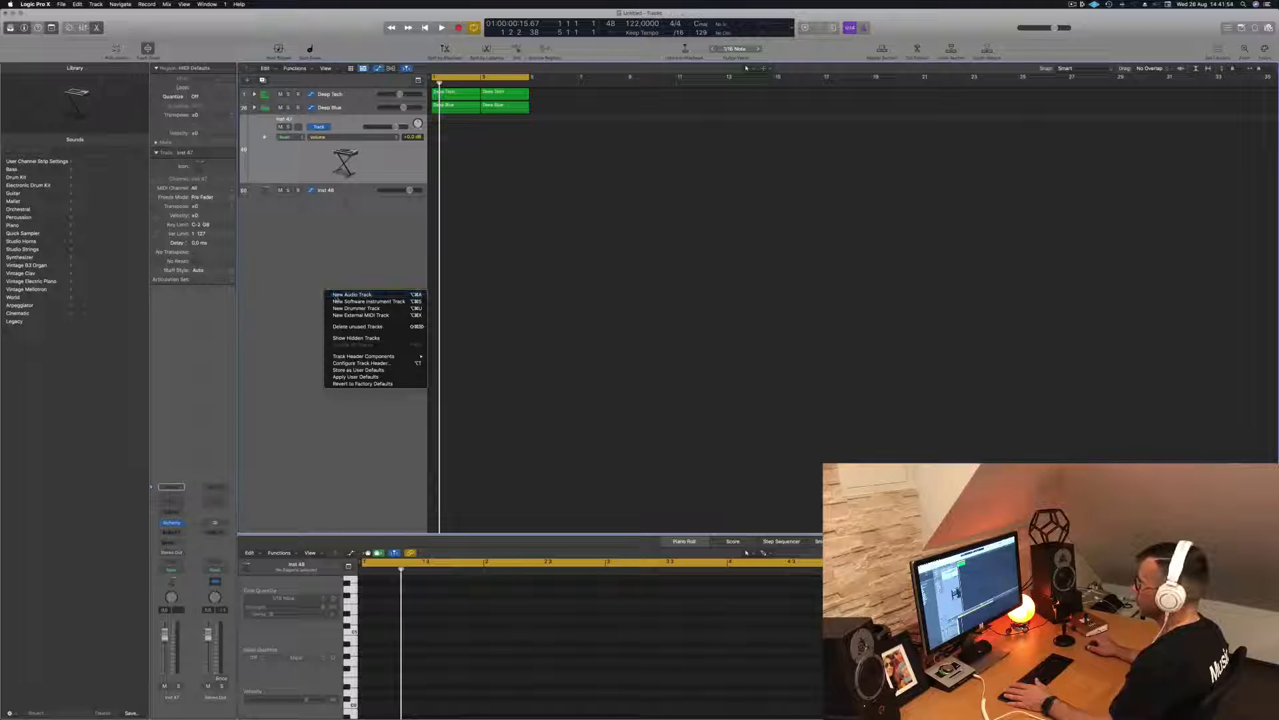
- Group the Inst 47 and Inst 48 tracks into a summing stack
{"action": "right_click", "coordinate": [352, 126]}
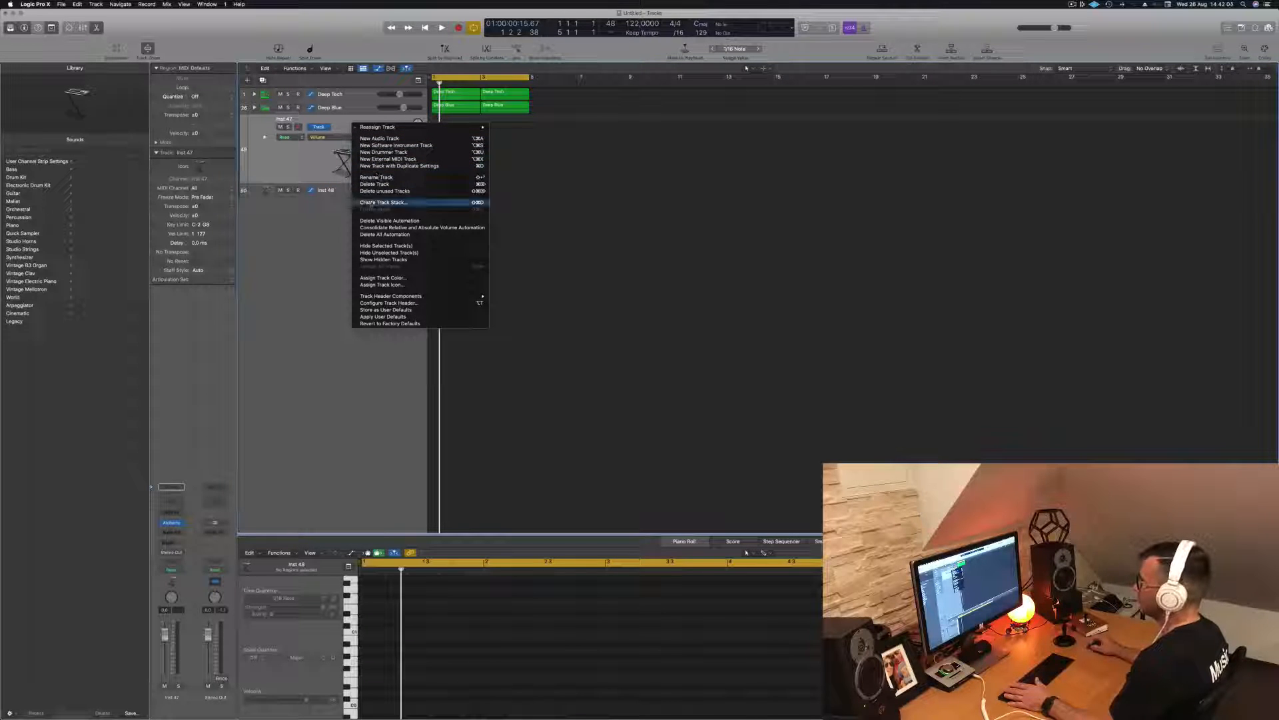
{"action": "left_click", "coordinate": [373, 203]}
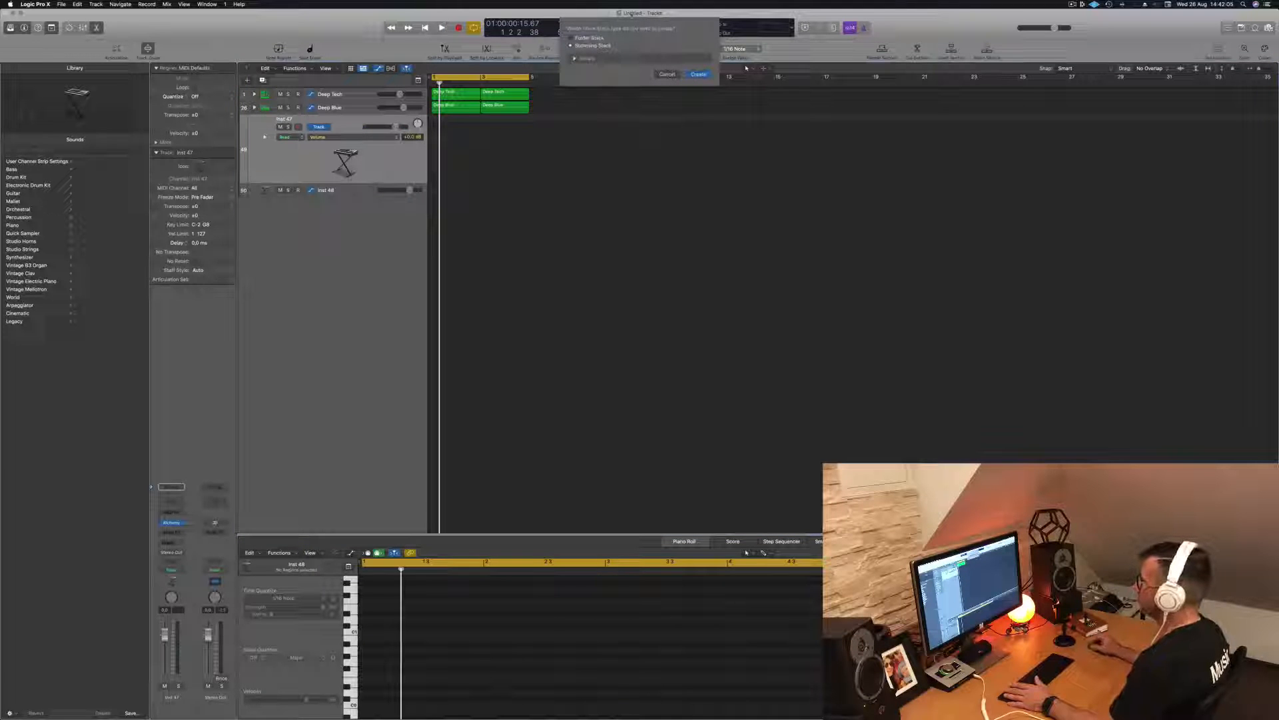
{"action": "left_click", "coordinate": [700, 76]}
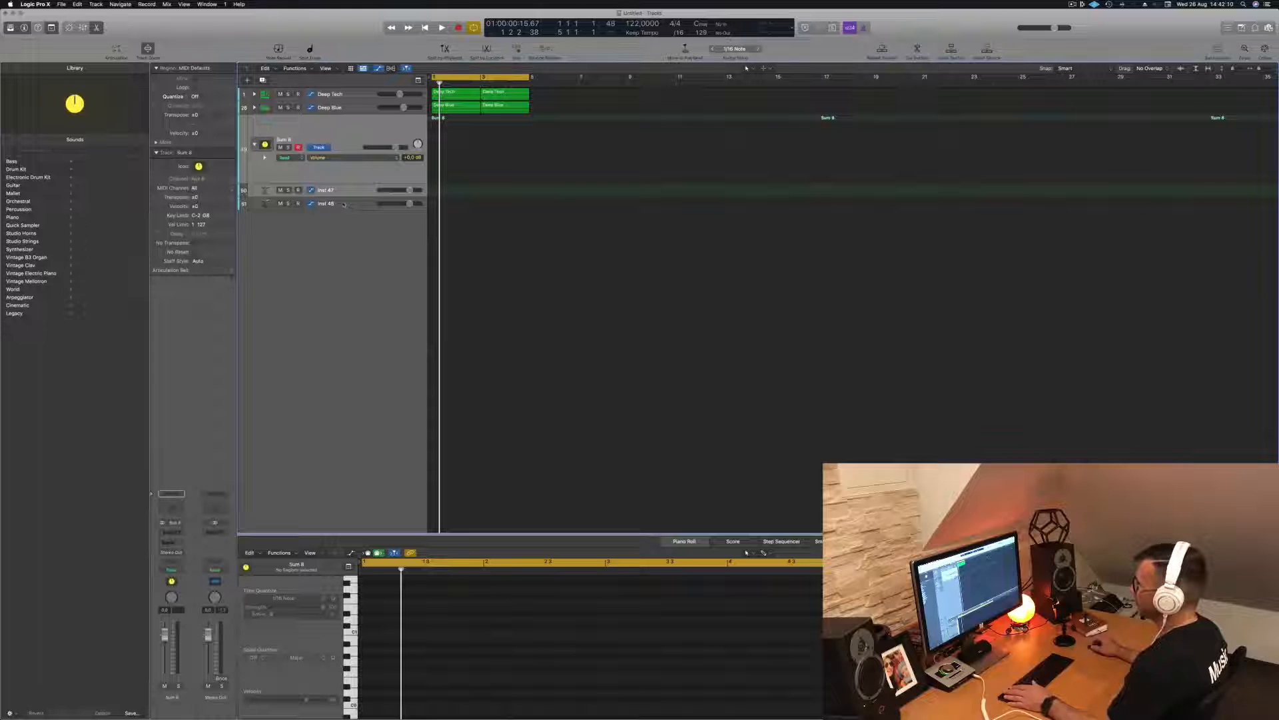
- Move the Inst 48 track above Inst 47 inside the new summing stack, checking the stack's main track
{"action": "left_click", "coordinate": [343, 205]}
{"action": "left_click_drag", "start_coordinate": [344, 189], "coordinate": [334, 135]}
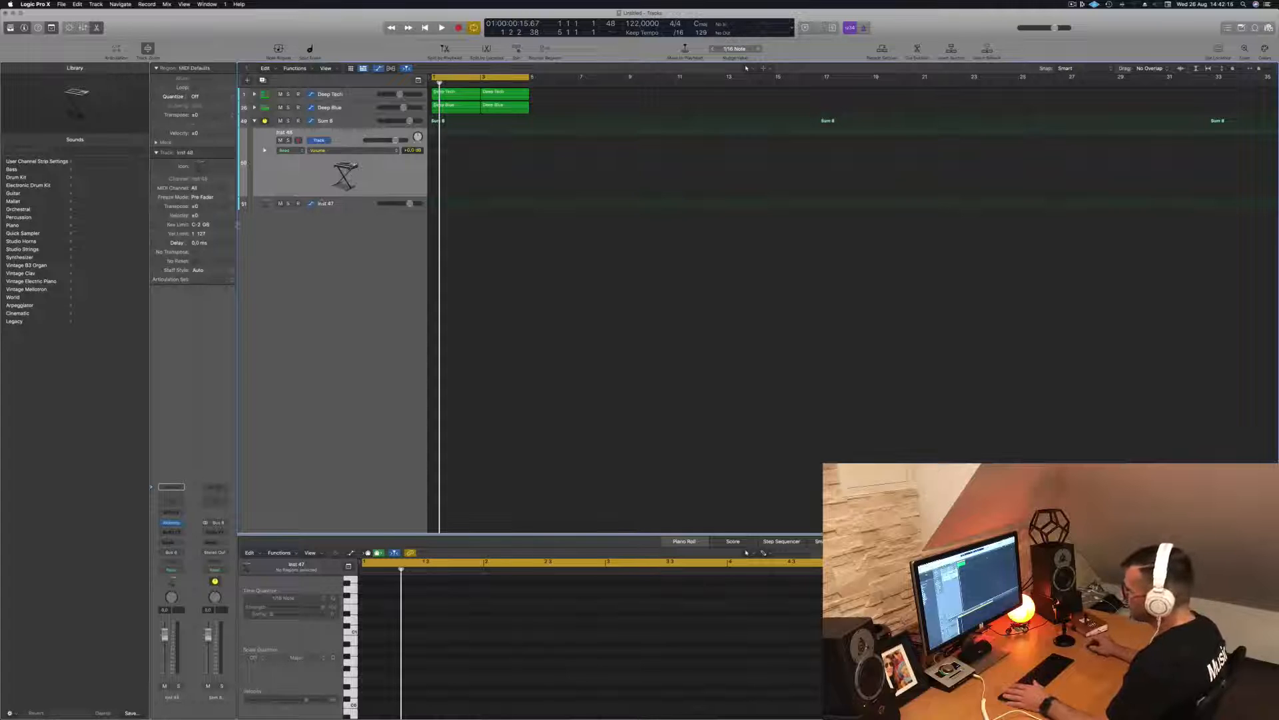
{"action": "left_click", "coordinate": [358, 122]}
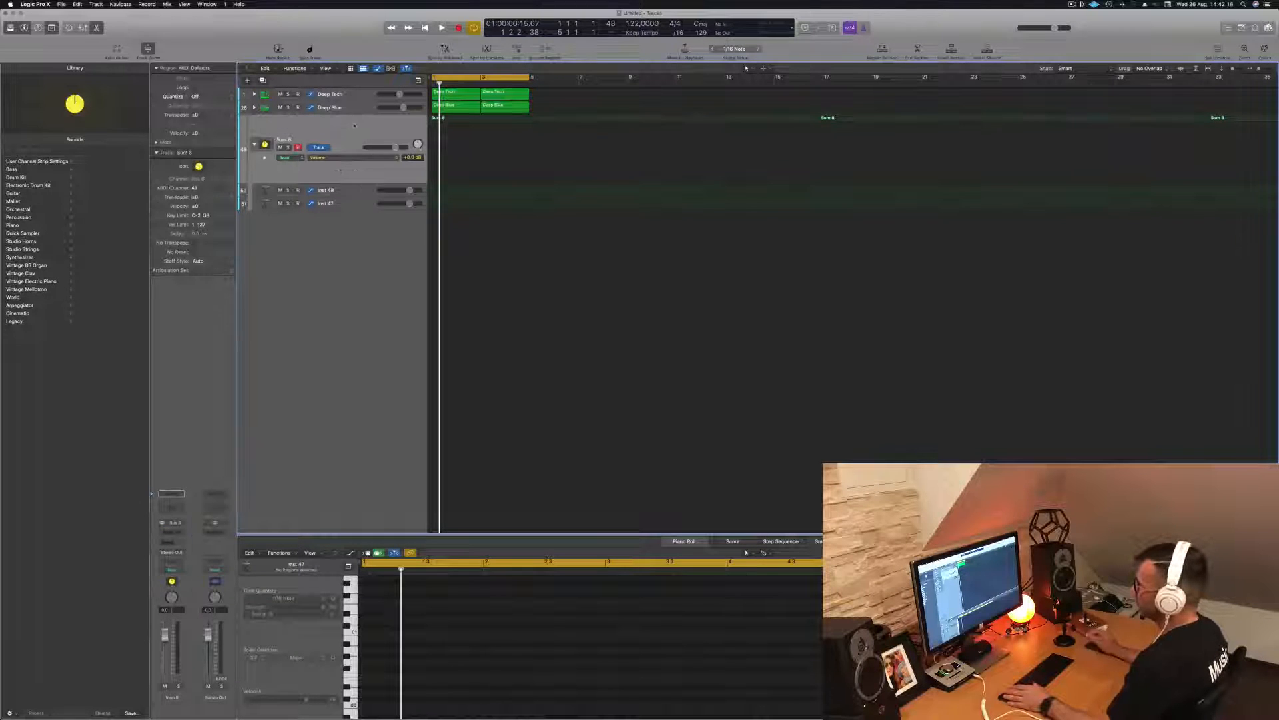
{"action": "left_click", "coordinate": [338, 192]}
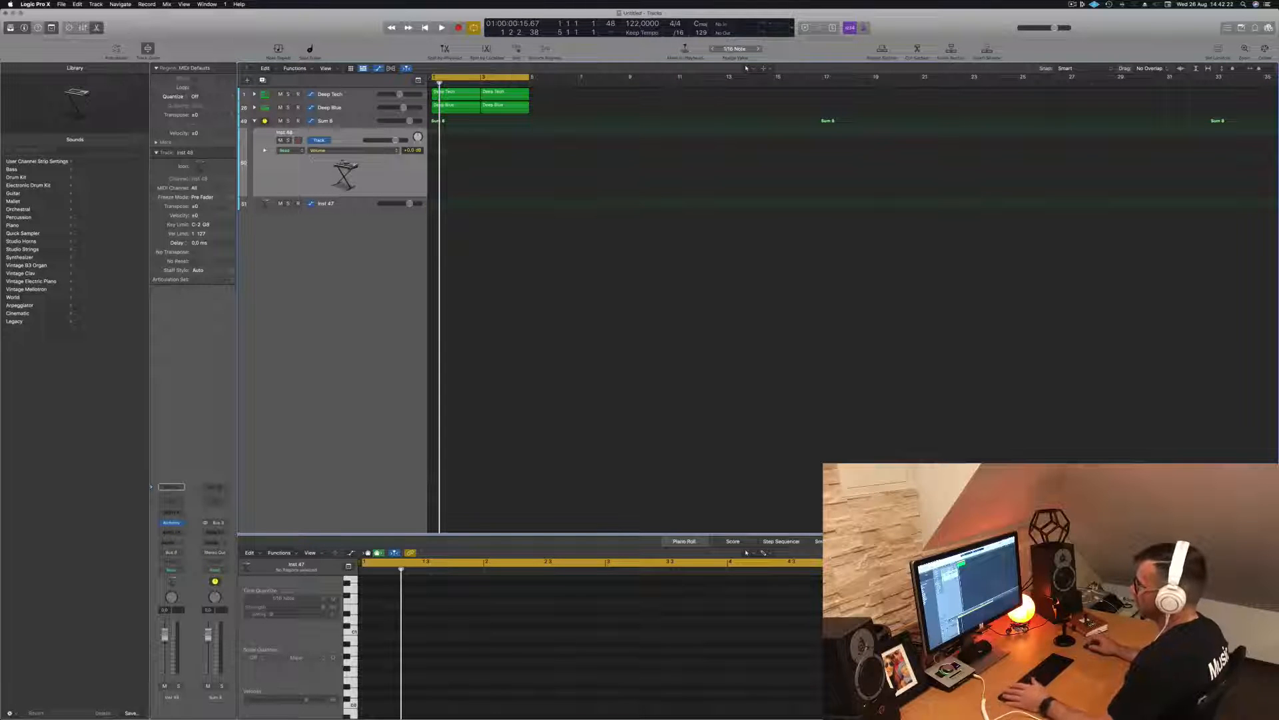
- Rename the new summing stack BASS BUSS
{"action": "double_click", "coordinate": [331, 123]}
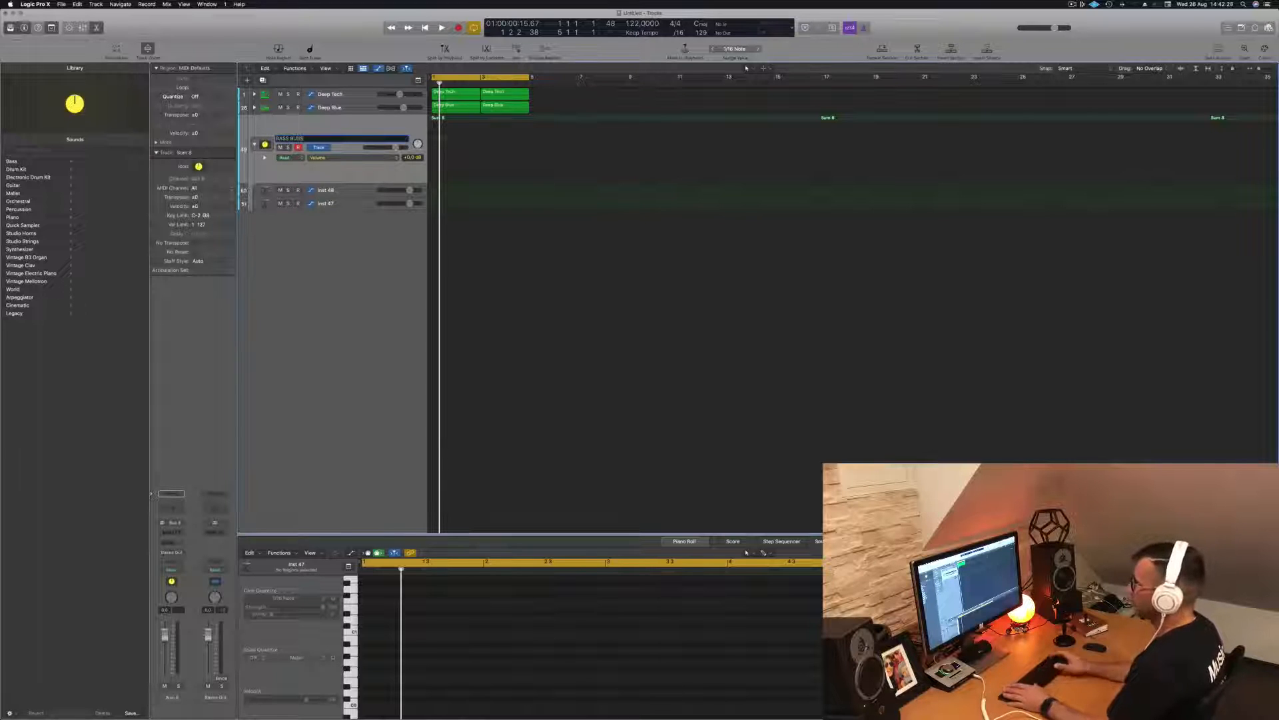
{"action": "type", "text": "BASS BUSS"}
{"action": "key", "text": "Return"}
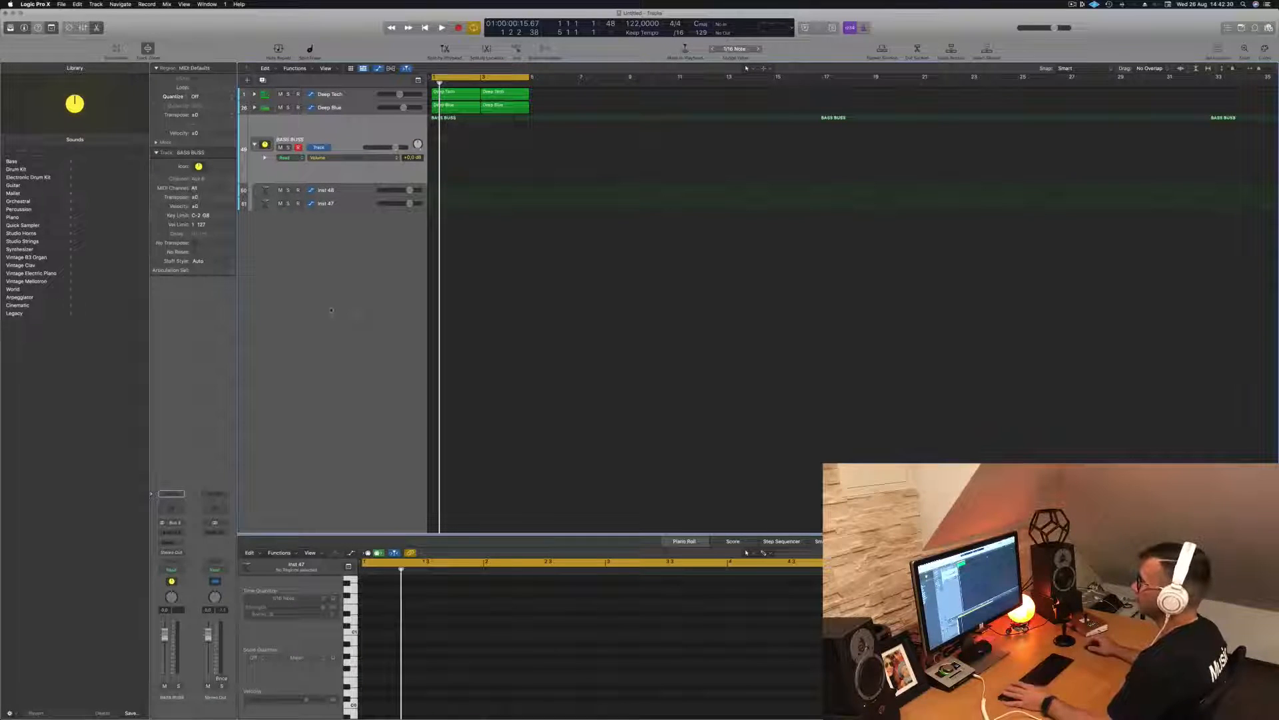
- Select the stack's two instrument tracks in turn and play the loop briefly from the start
{"action": "left_click", "coordinate": [345, 190]}
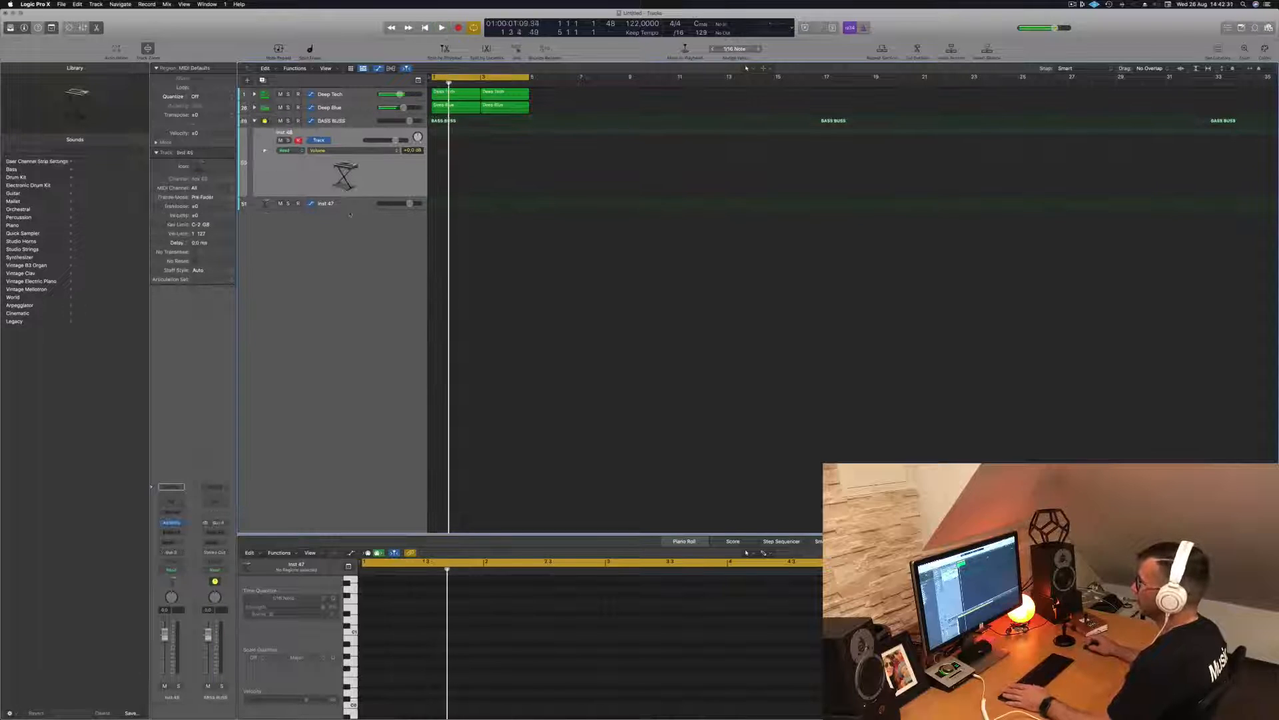
{"action": "left_click", "coordinate": [352, 204]}
{"action": "left_click", "coordinate": [366, 136]}
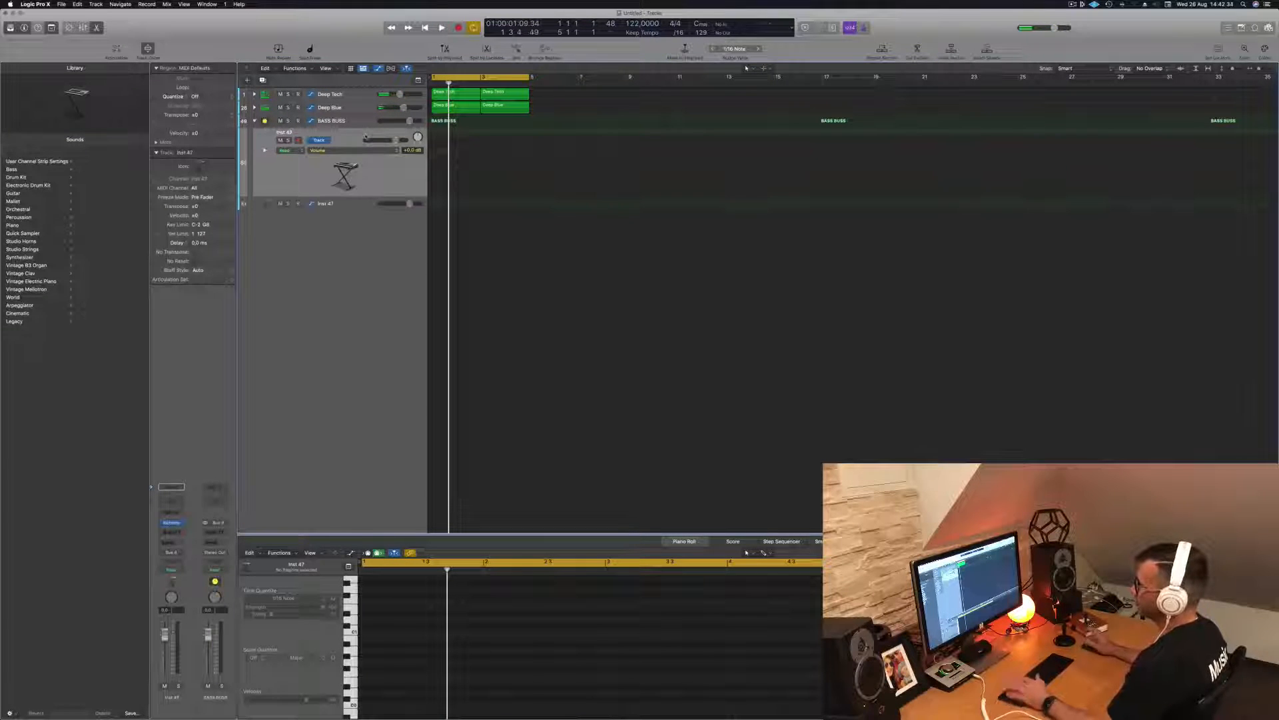
{"action": "key", "text": "Return"}
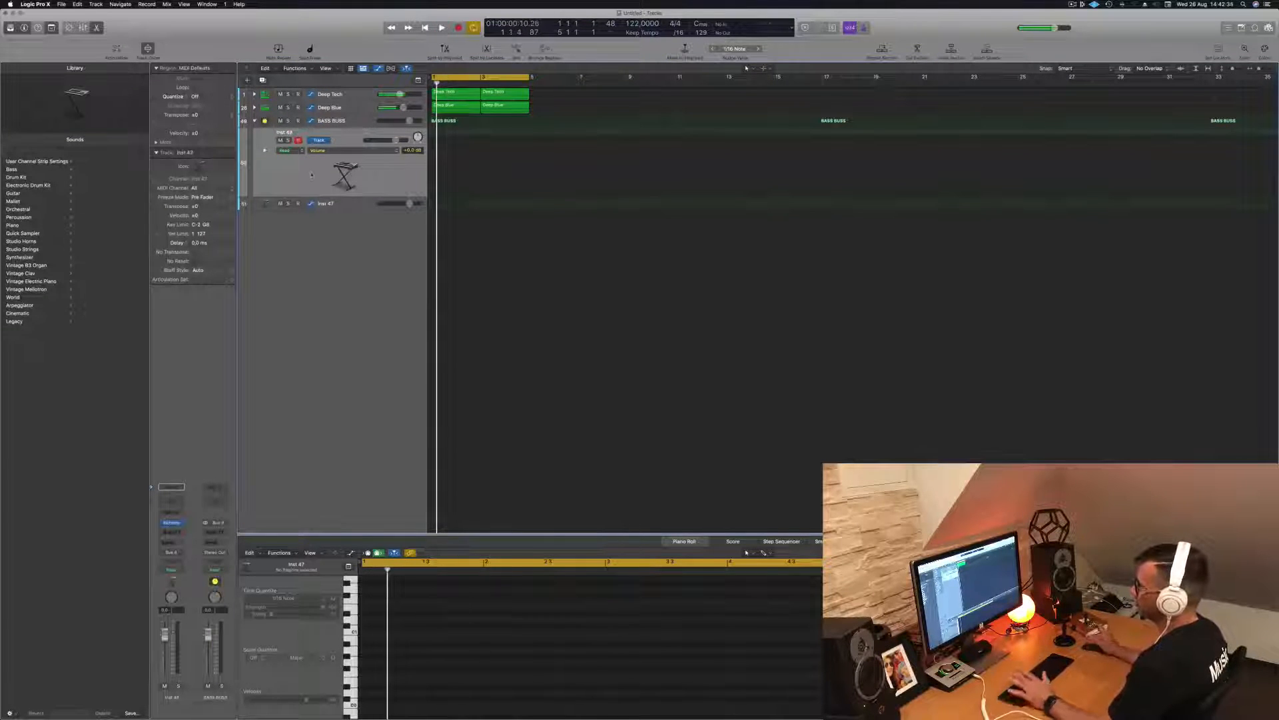
{"action": "key", "text": "Return"}
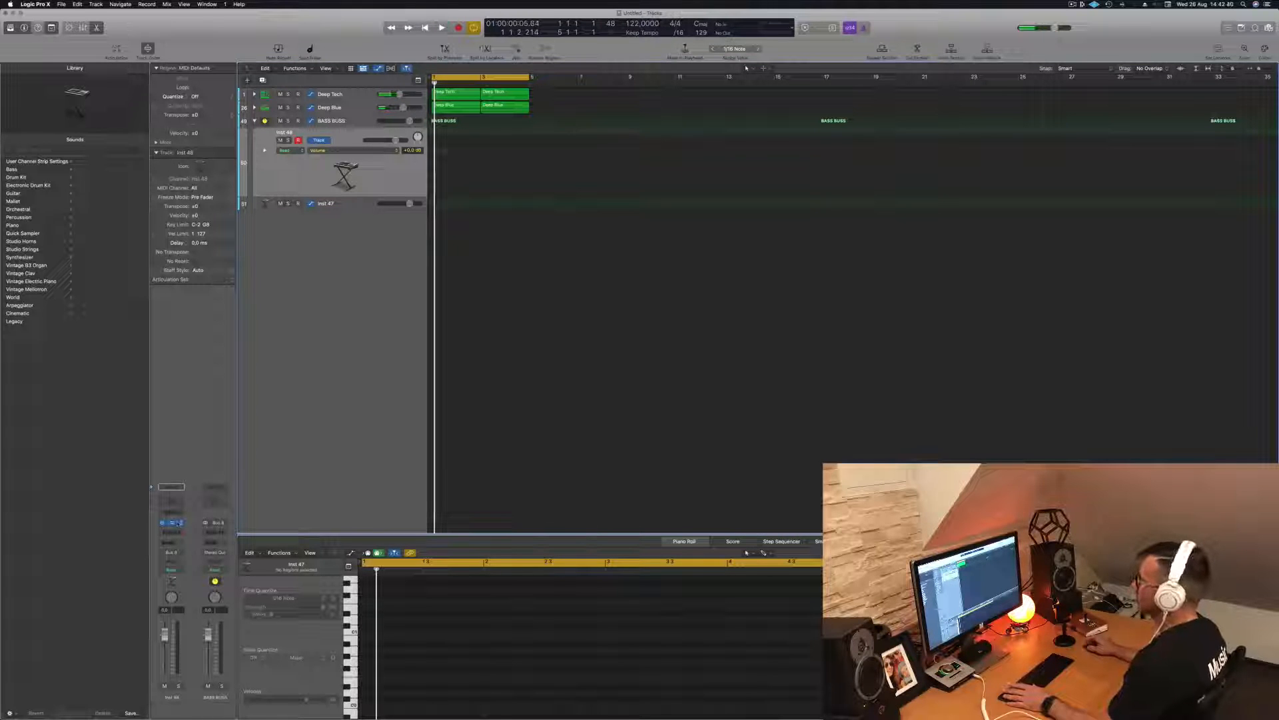
- Open Alchemy on the Inst 48 track, filter to Bass presets, load 1963 Semi-Acoustic Thumb and audition it with Musical Typing
{"action": "left_click", "coordinate": [172, 523]}
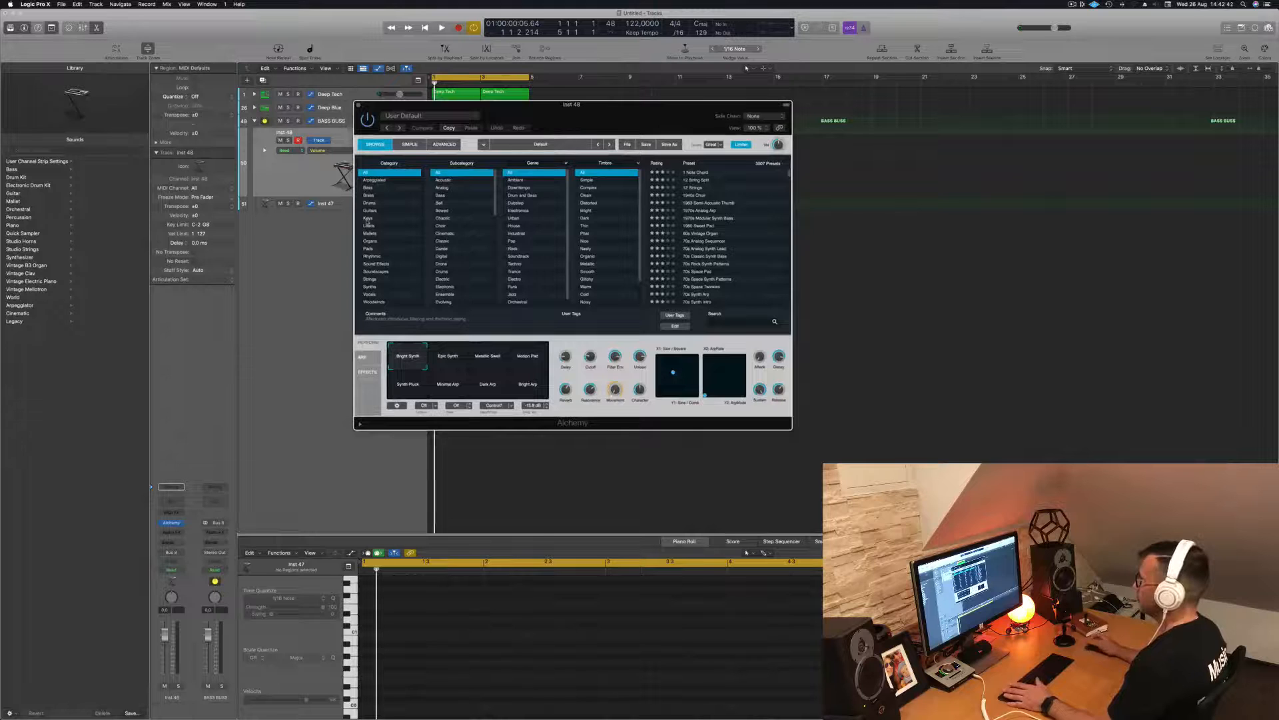
{"action": "left_click", "coordinate": [390, 187]}
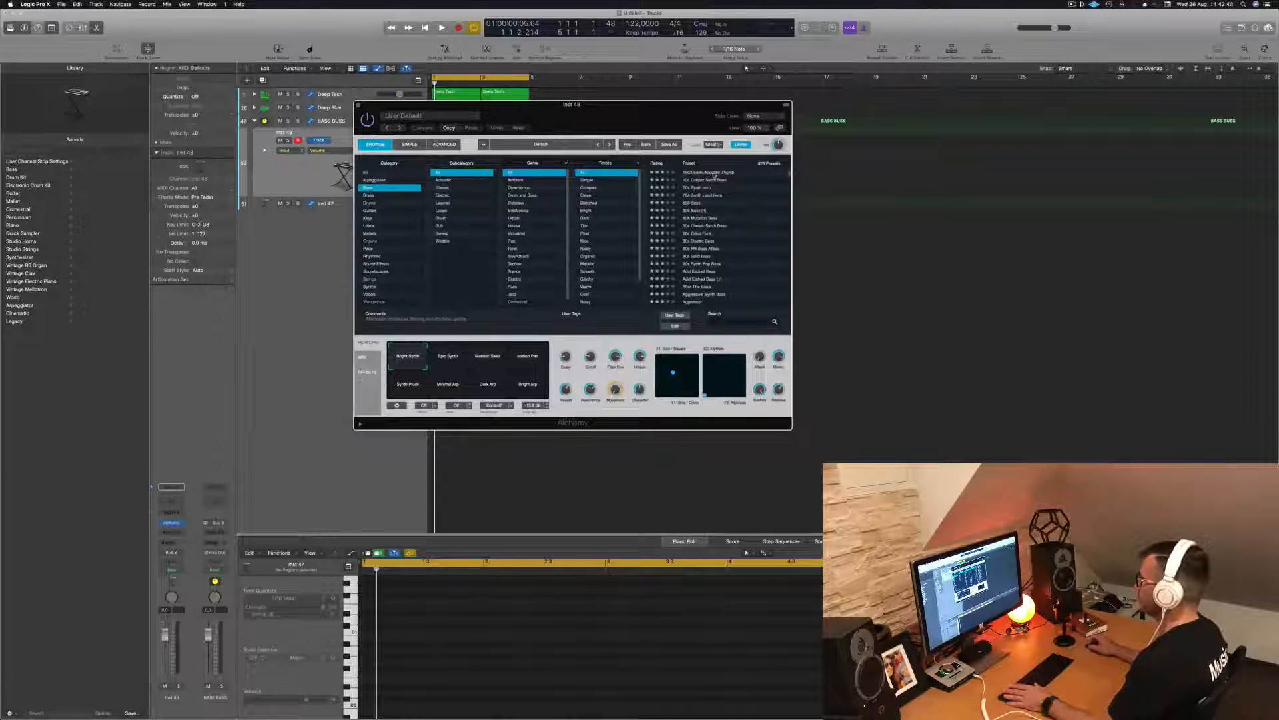
{"action": "left_click", "coordinate": [713, 172]}
{"action": "key", "text": "super+k"}
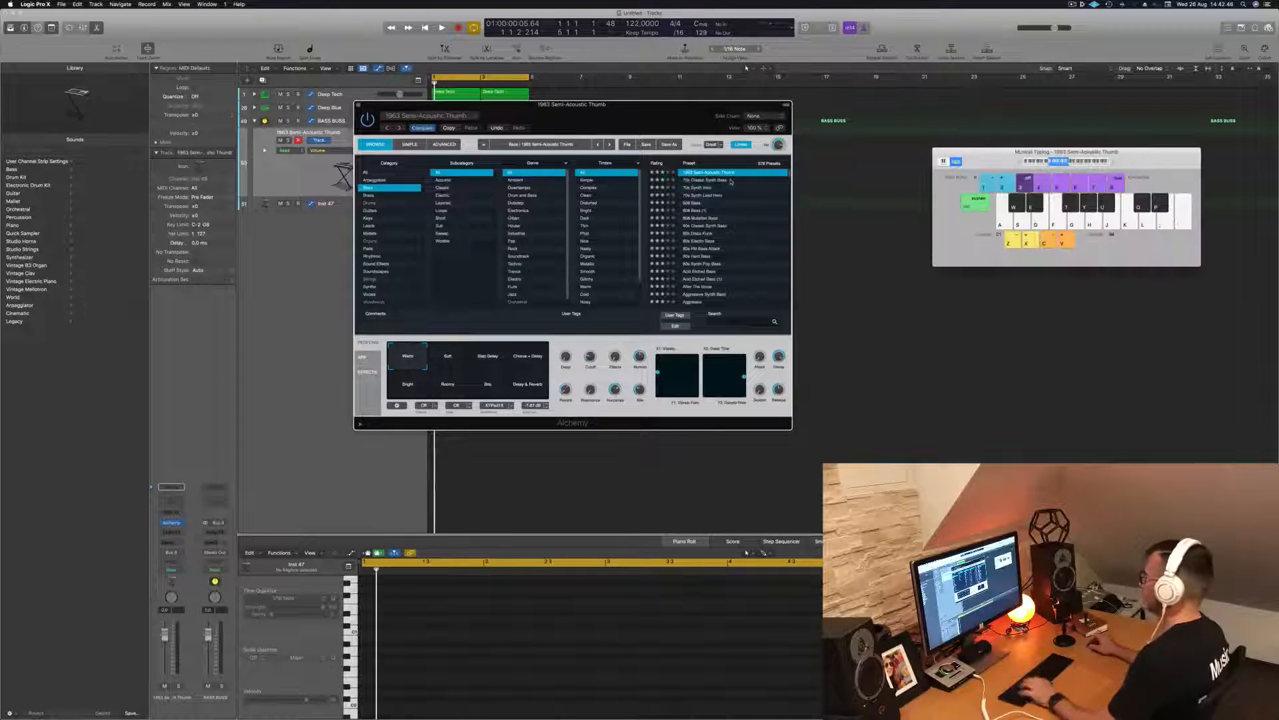
{"action": "key", "text": "d"}
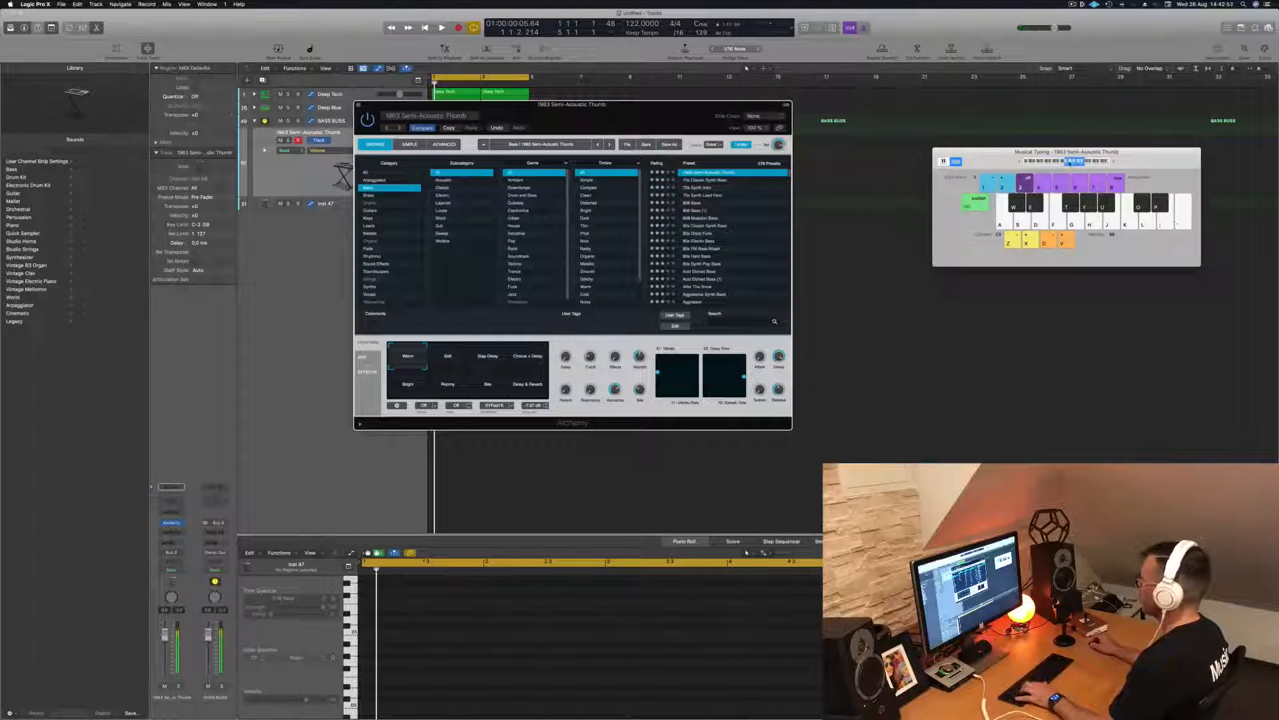
- Load the 70s Synth Intro bass preset, move the Alchemy window clear of the tracks and audition some notes
{"action": "left_click", "coordinate": [302, 202]}
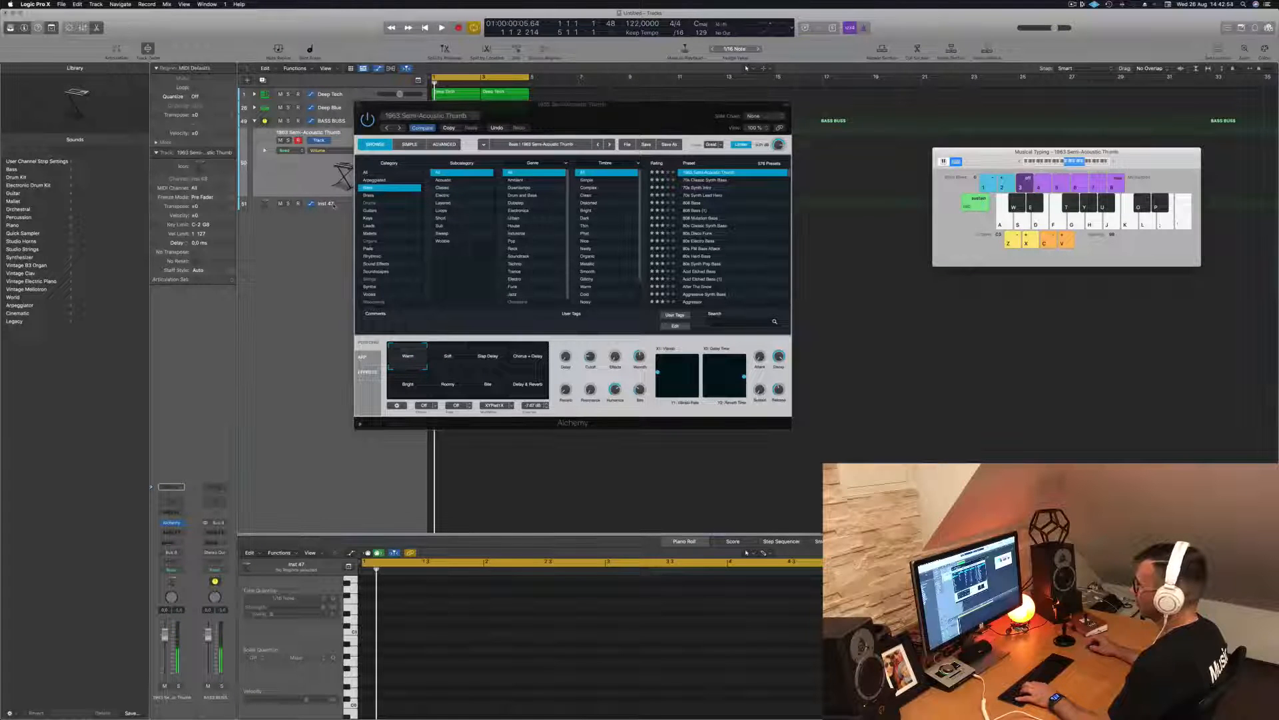
{"action": "left_click", "coordinate": [331, 135]}
{"action": "left_click", "coordinate": [697, 188]}
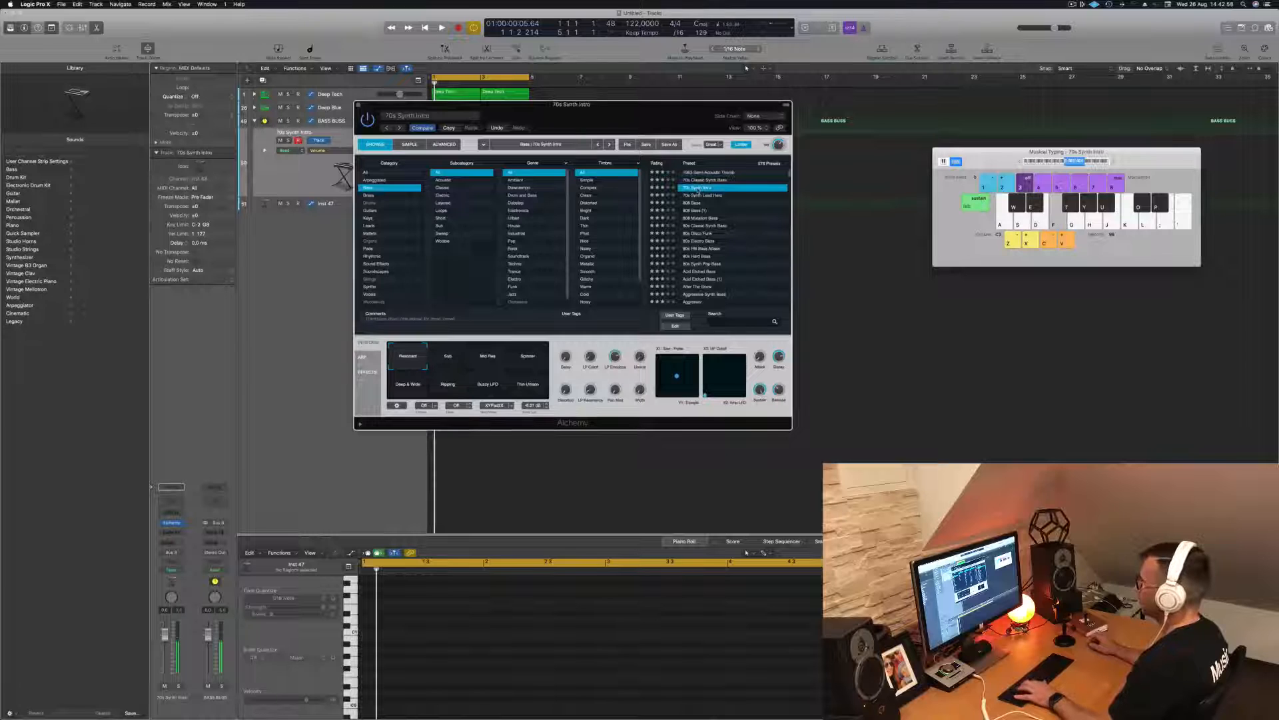
{"action": "left_click_drag", "start_coordinate": [626, 117], "coordinate": [721, 212]}
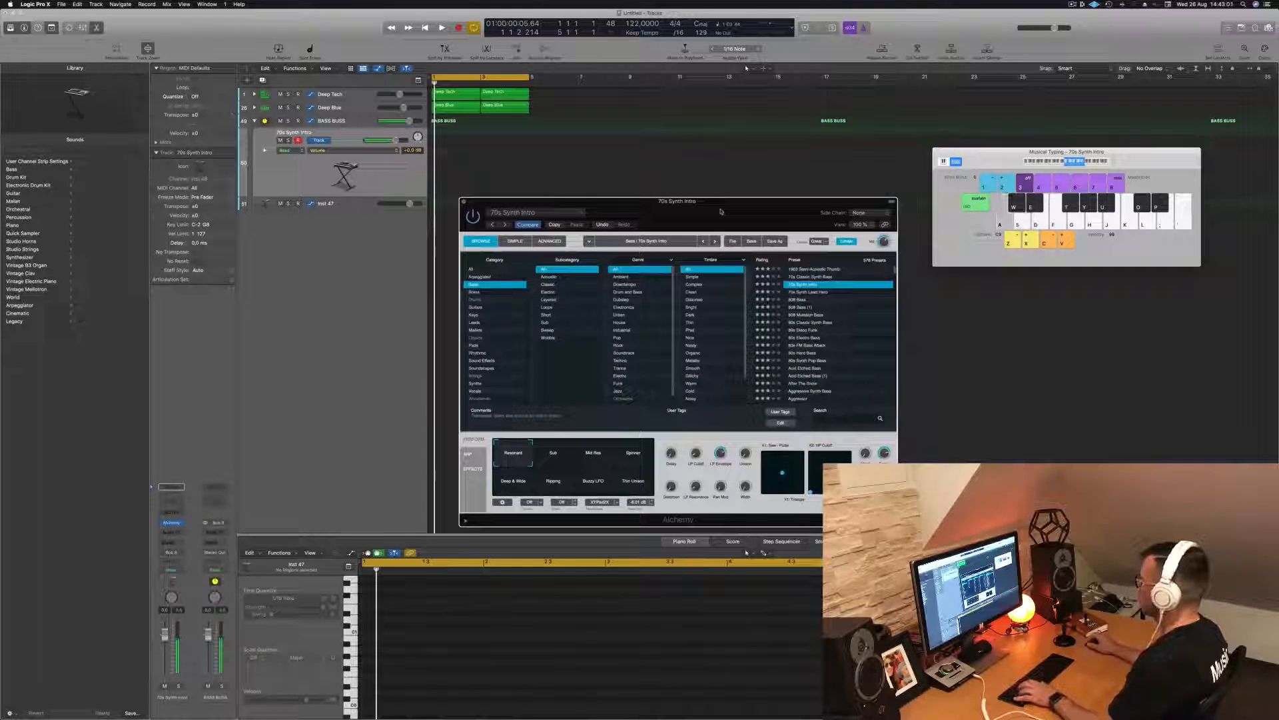
{"action": "key", "text": "h"}
{"action": "key", "text": "f"}
{"action": "key", "text": "d"}
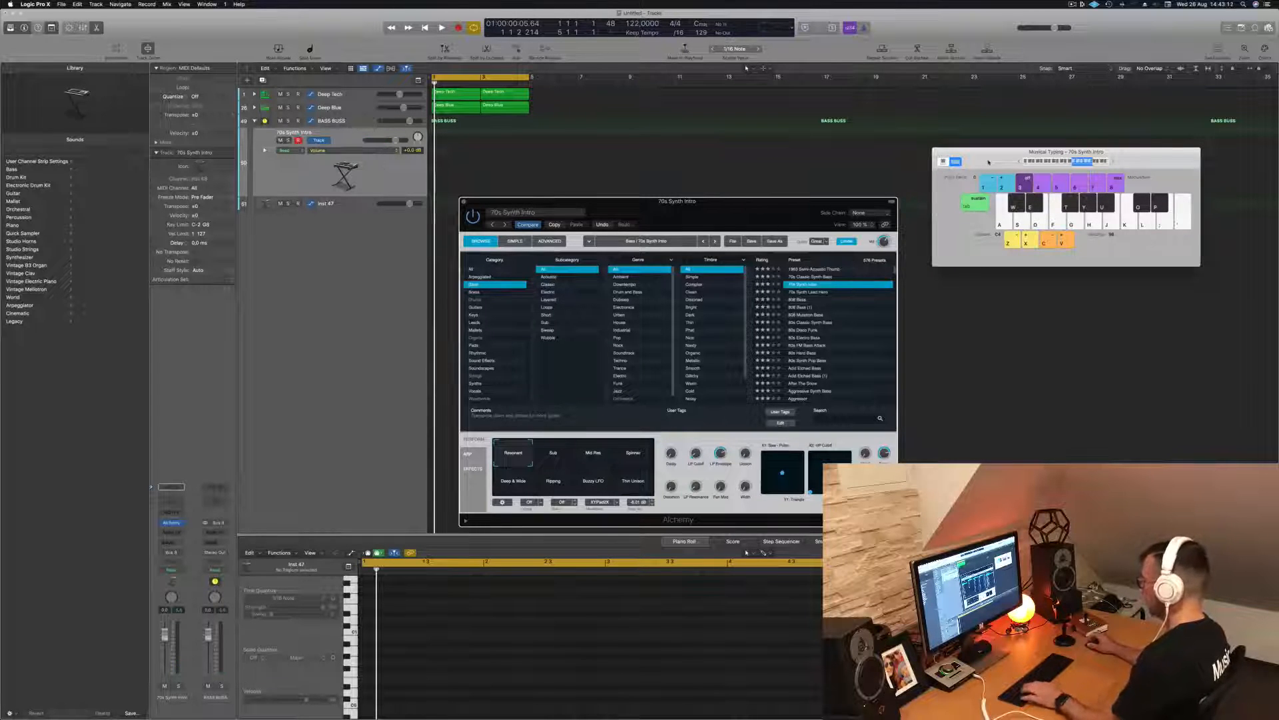
- Hide Musical Typing, select all regions and play the drum loop
{"action": "key", "text": "super+k"}
{"action": "key", "text": "d"}
{"action": "key", "text": "d"}
{"action": "key", "text": "super+a"}
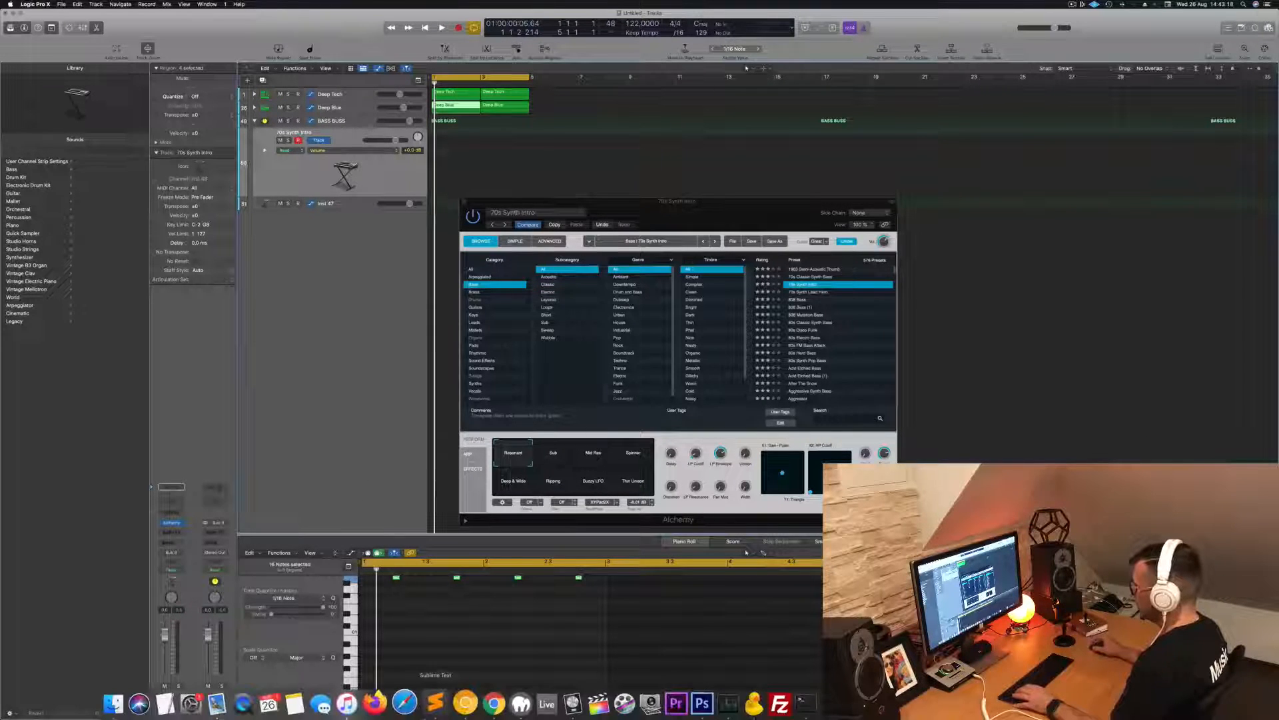
{"action": "key", "text": "space"}
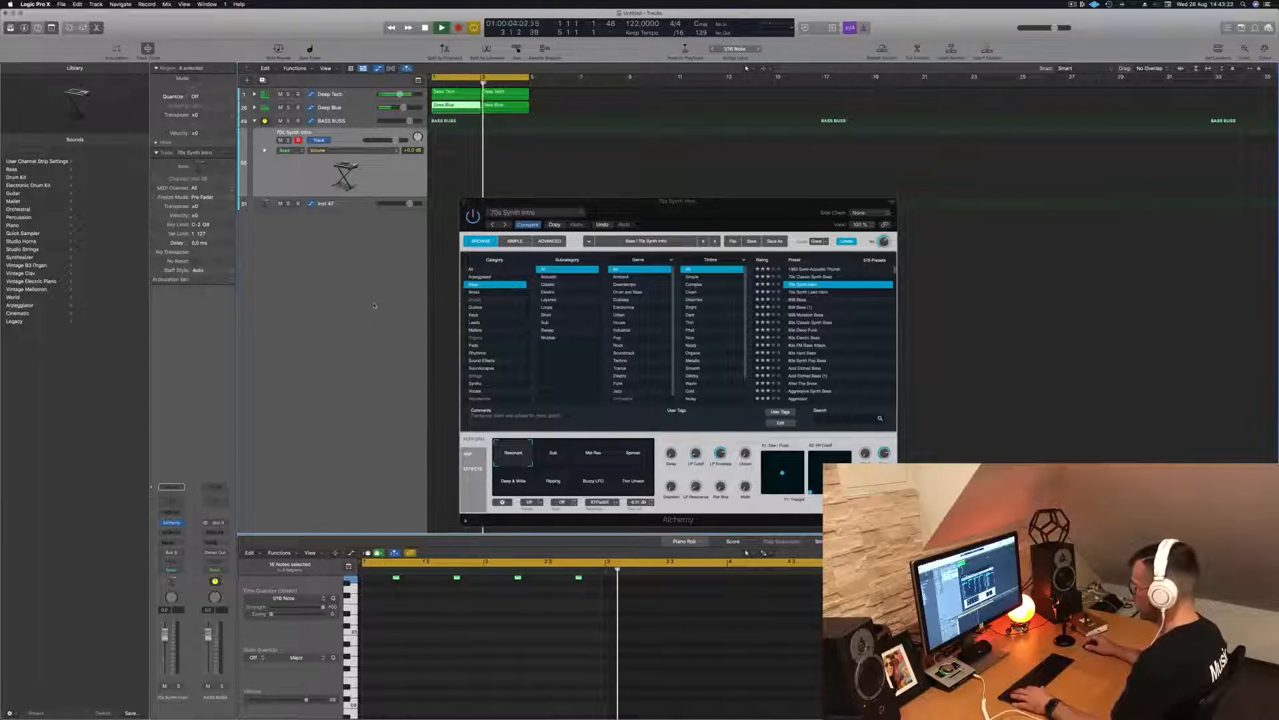
- Show the mixer below the tracks, play the loop briefly and reposition the Alchemy window
{"action": "key", "text": "x"}
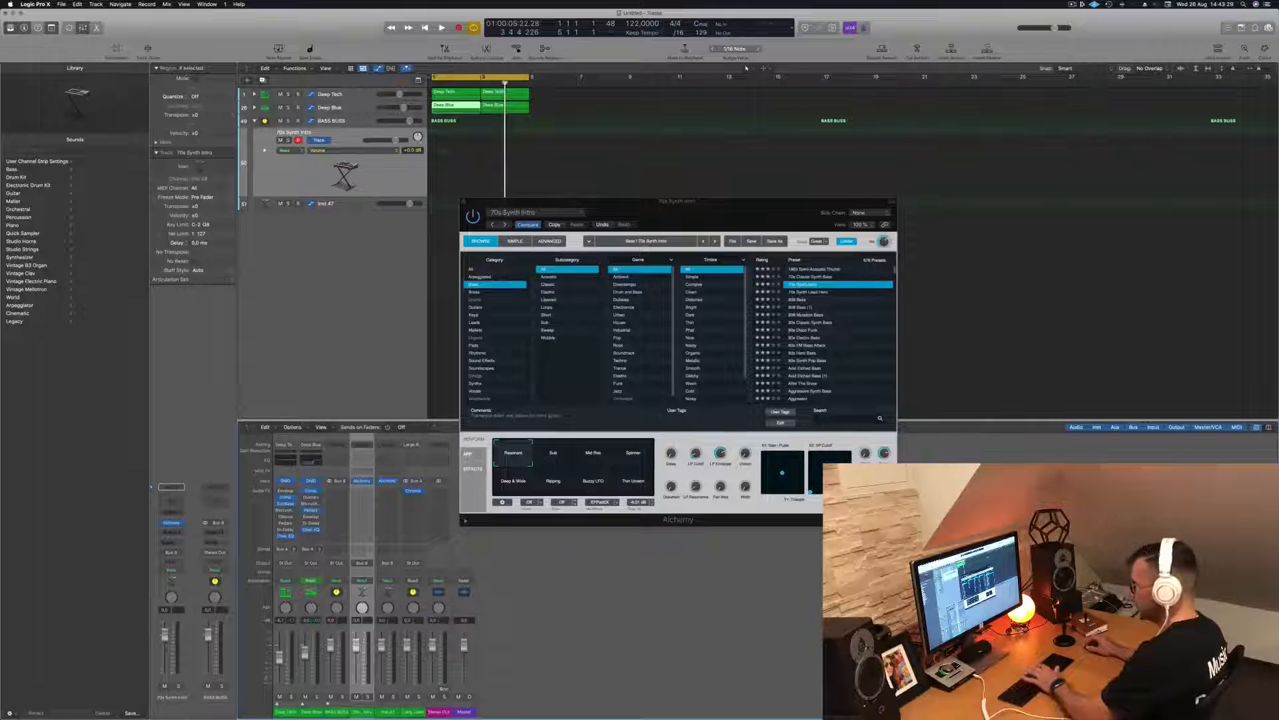
{"action": "key", "text": "space"}
{"action": "key", "text": "space"}
{"action": "left_click", "coordinate": [603, 175]}
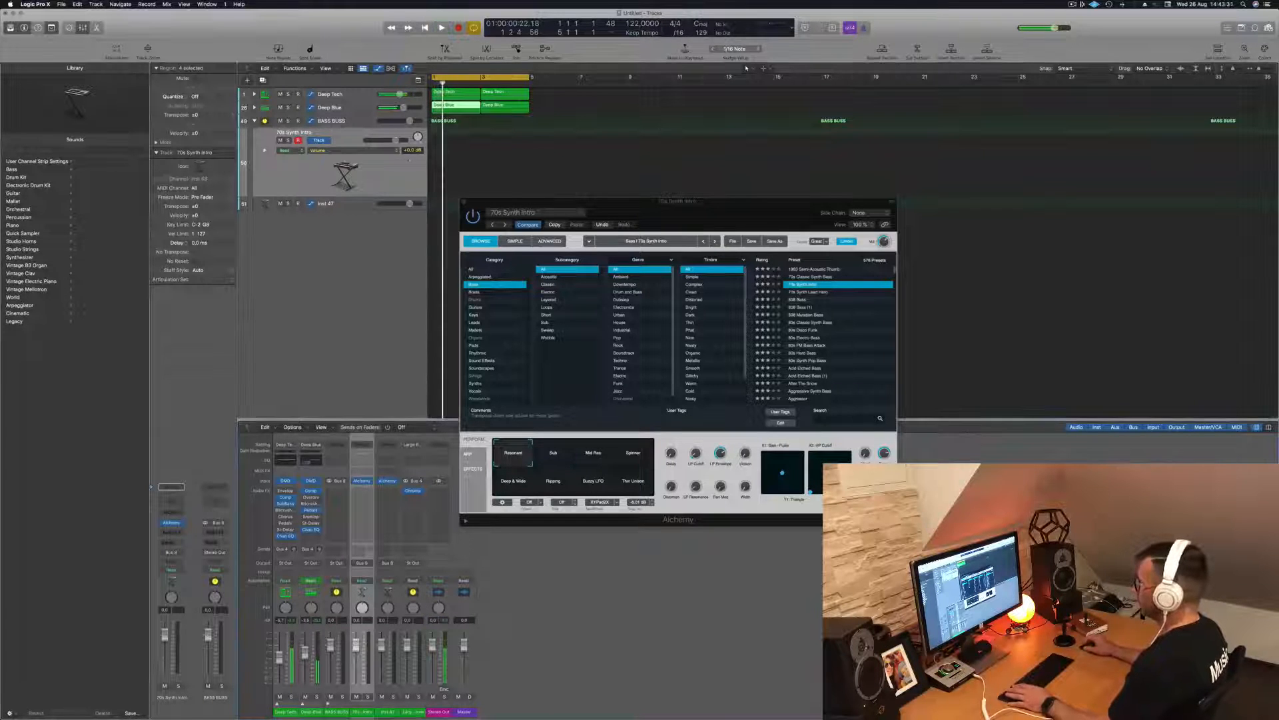
{"action": "left_click_drag", "start_coordinate": [715, 220], "coordinate": [729, 204]}
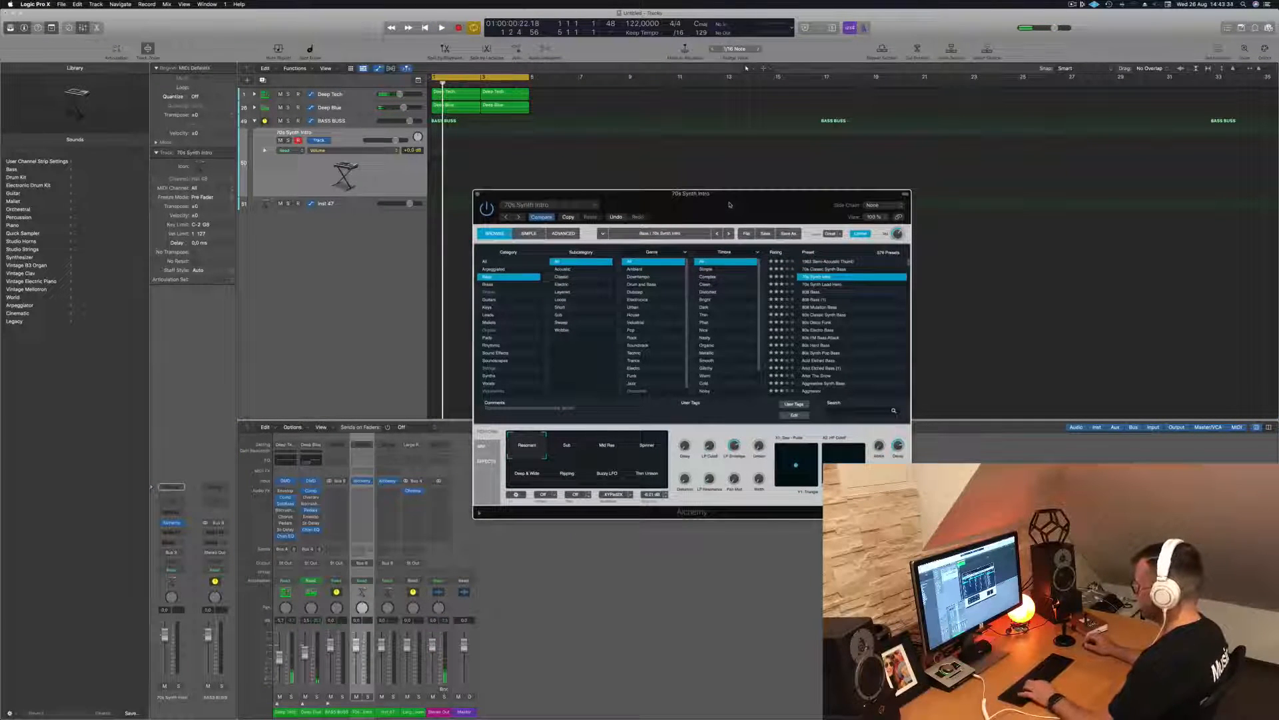
- Reopen Musical Typing, audition a bass note and bring the Stereo Out fader back up
{"action": "key", "text": "super+k"}
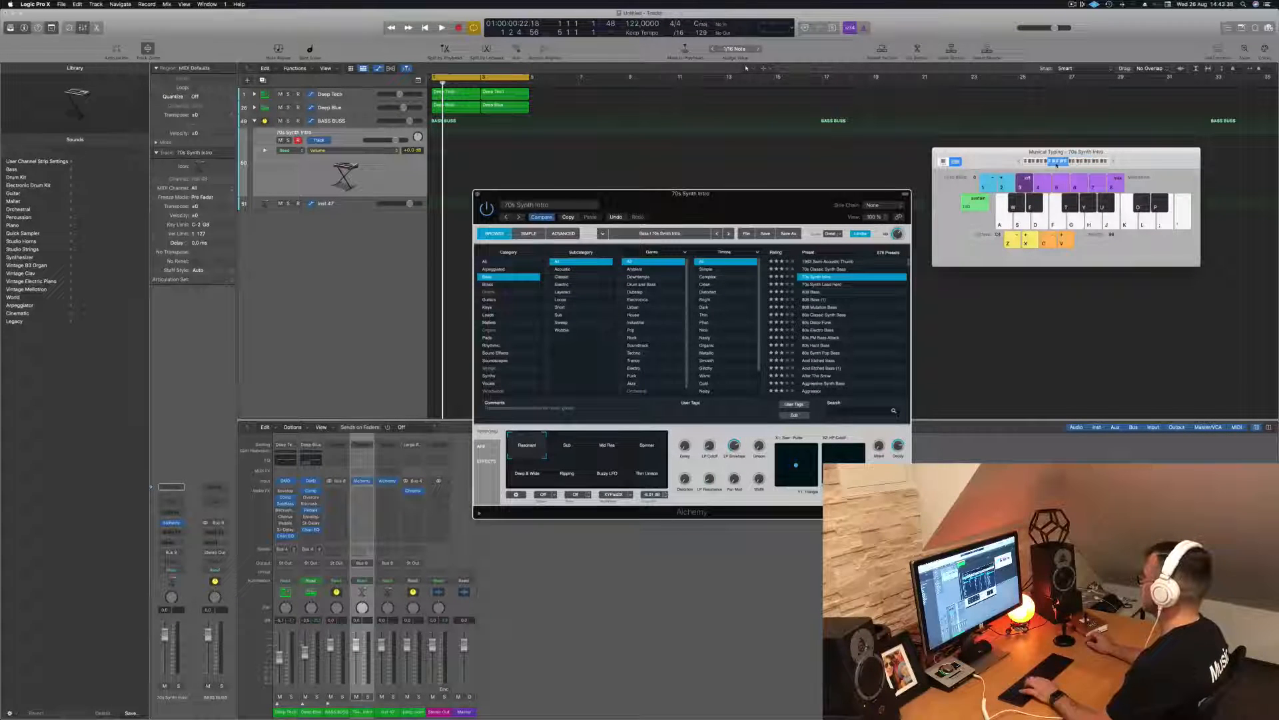
{"action": "key", "text": "h"}
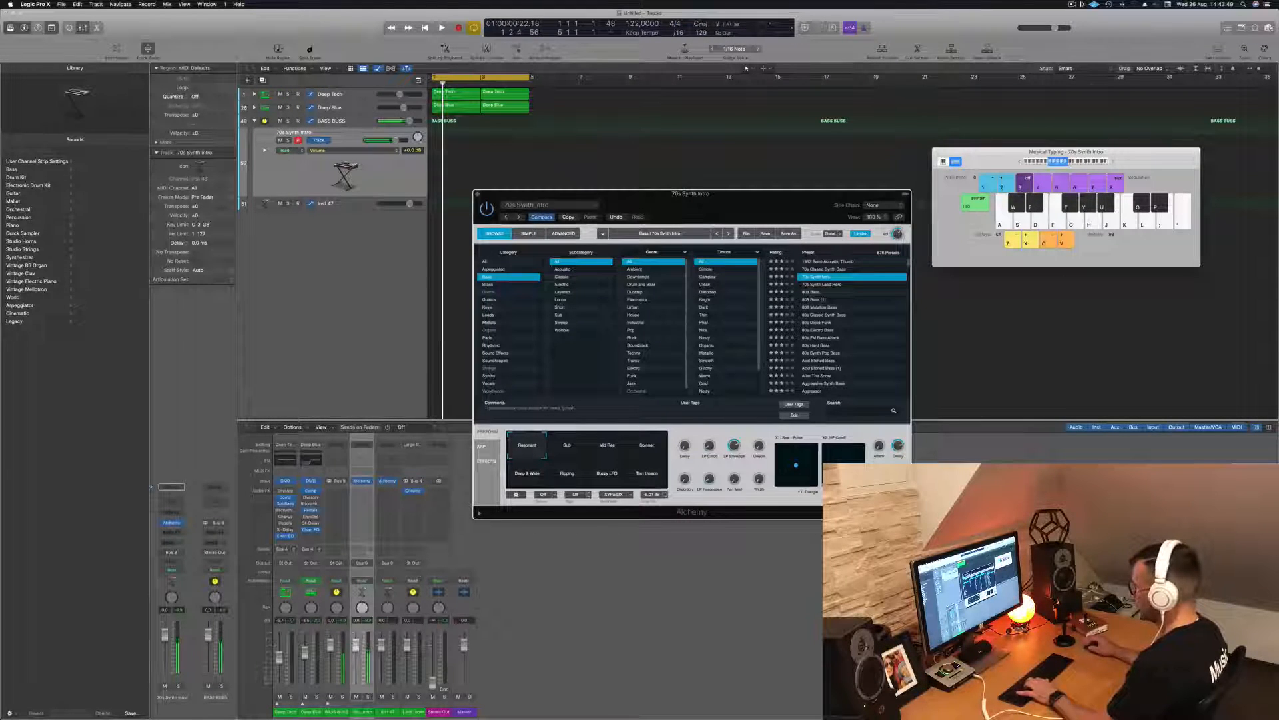
{"action": "left_click", "coordinate": [432, 646]}
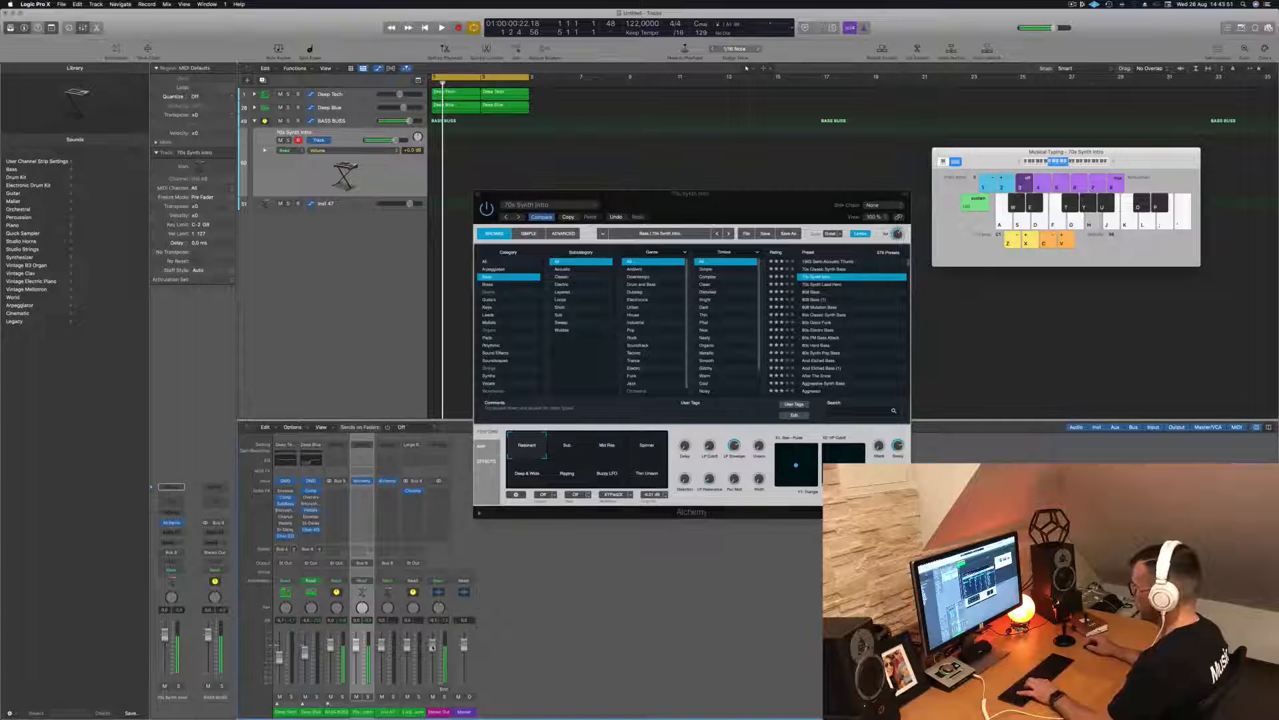
- With the loop playing, load the 70s Classic Synth Bass preset and lower its track volume to -14.0 dB
{"action": "key", "text": "space"}
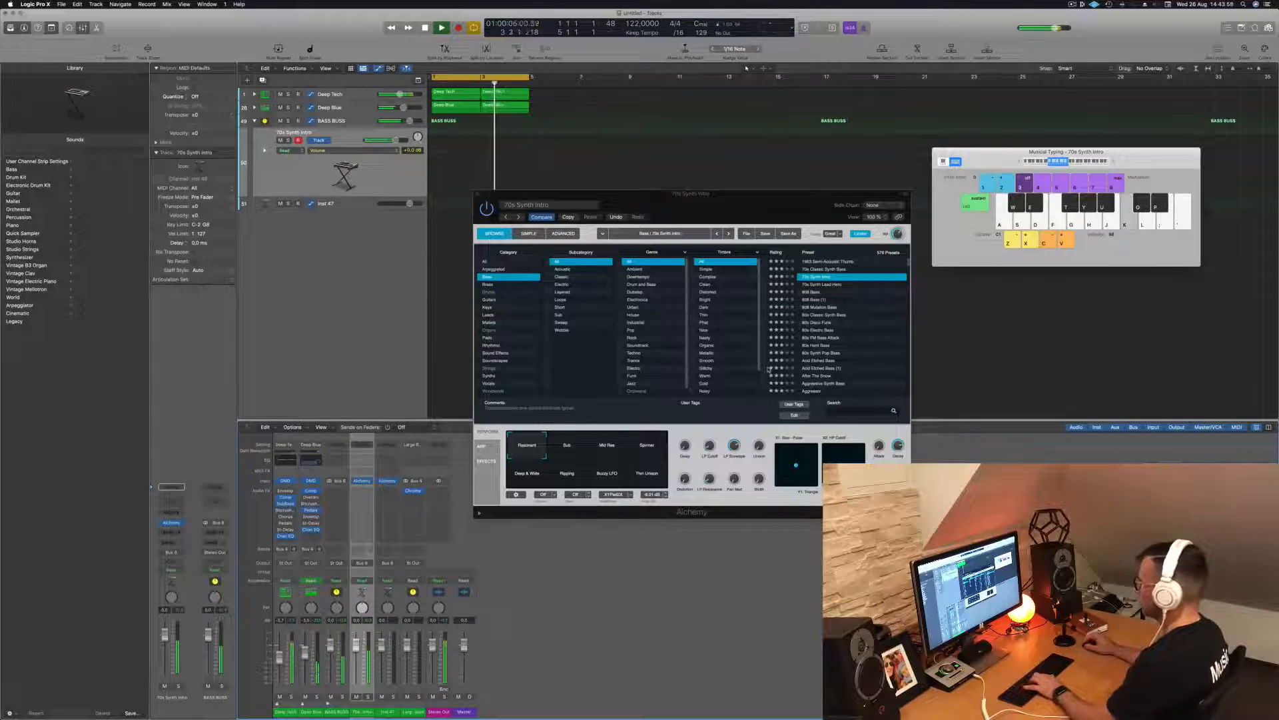
{"action": "left_click_drag", "start_coordinate": [733, 205], "coordinate": [808, 203]}
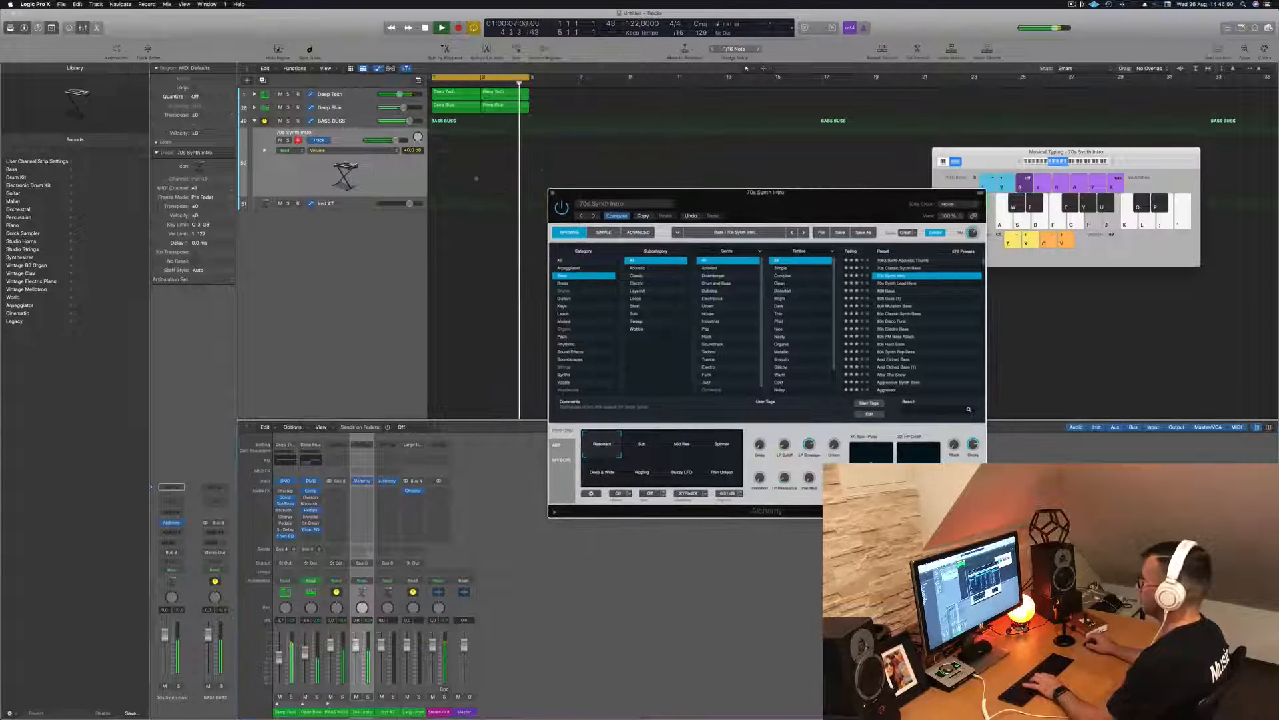
{"action": "key", "text": "Down"}
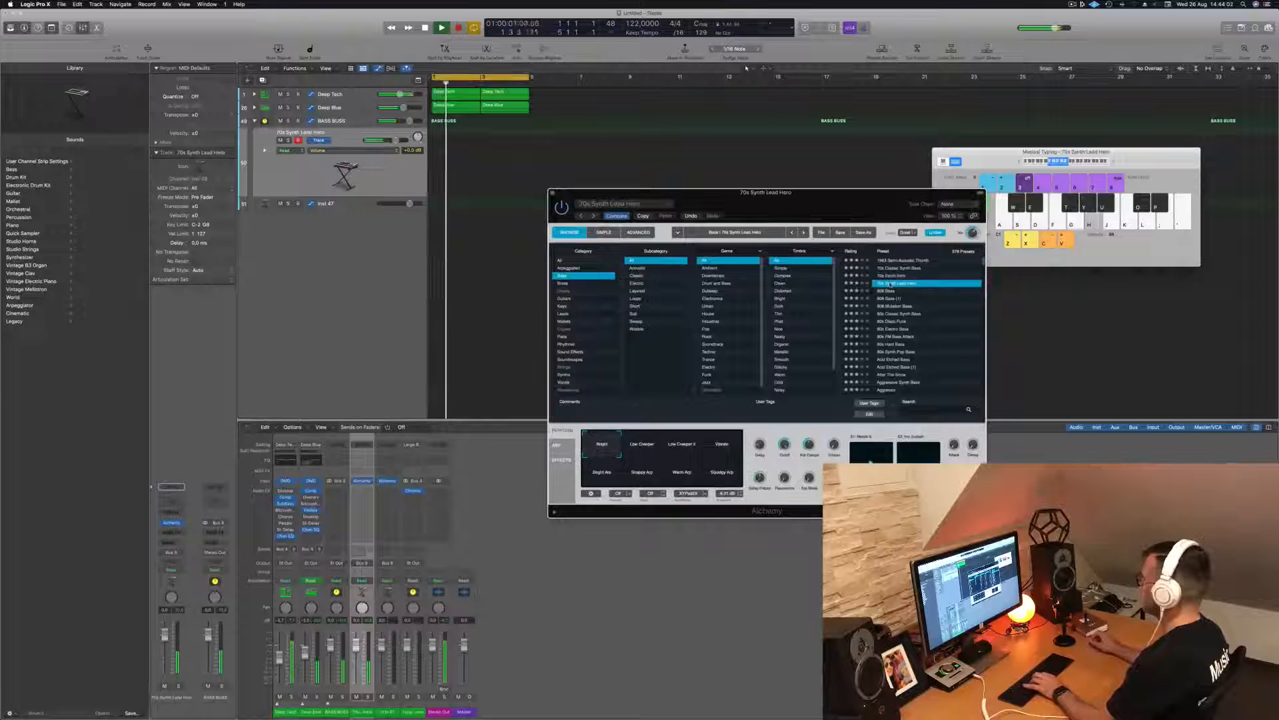
{"action": "left_click", "coordinate": [900, 268]}
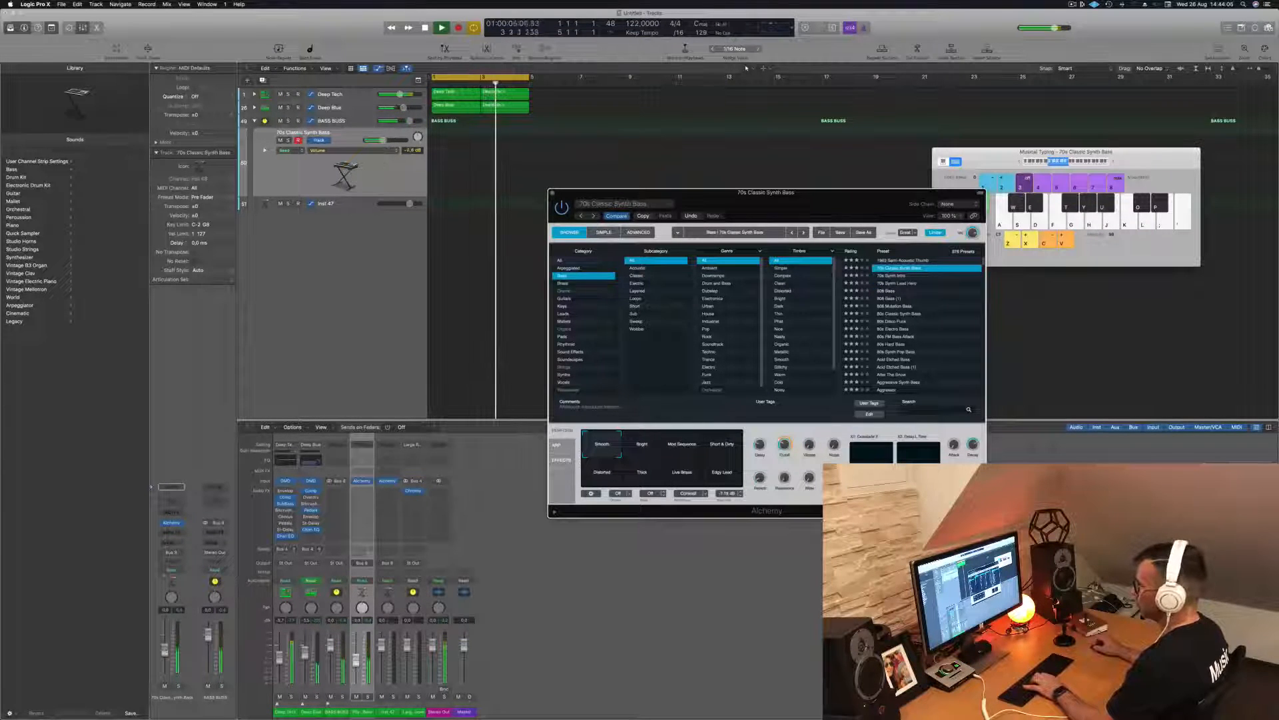
{"action": "key", "text": "h"}
{"action": "left_click_drag", "start_coordinate": [165, 655], "coordinate": [165, 658]}
- Try out a bass line over the looping drums with Musical Typing
{"action": "key", "text": "j"}
{"action": "key", "text": "k"}
{"action": "key", "text": "k"}
{"action": "key", "text": "l"}
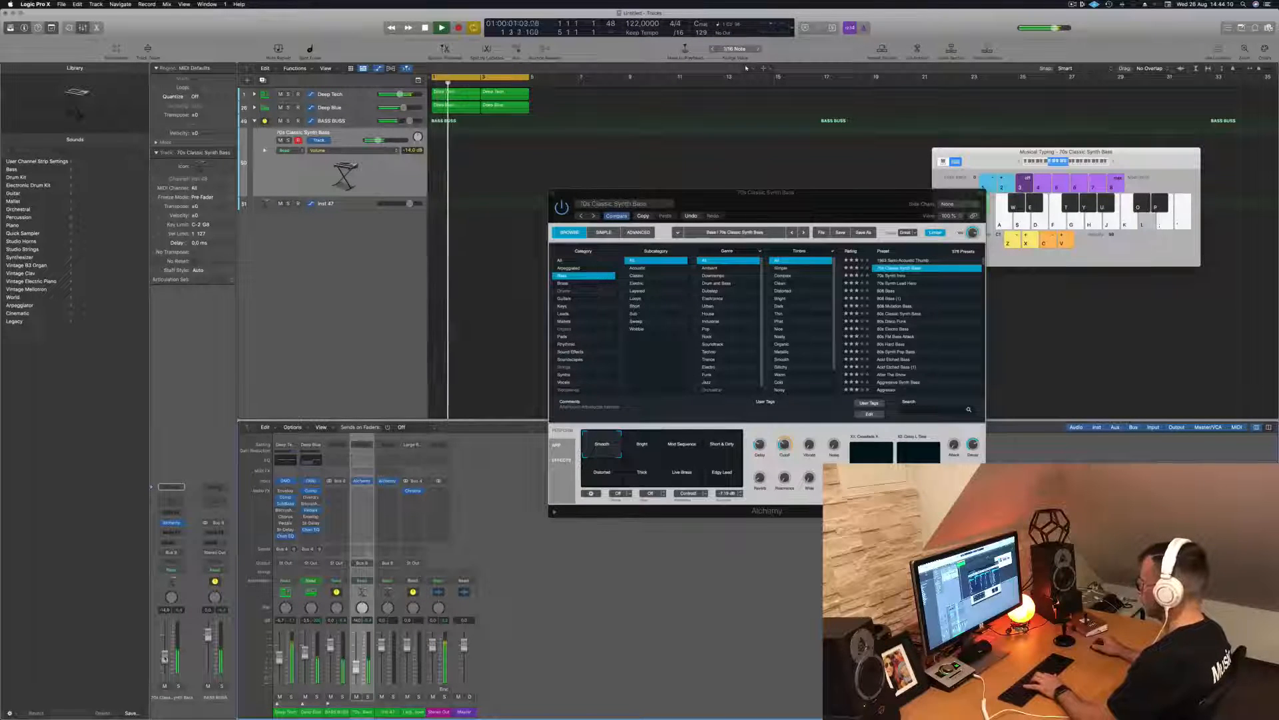
{"action": "key", "text": "l"}
{"action": "key", "text": "l"}
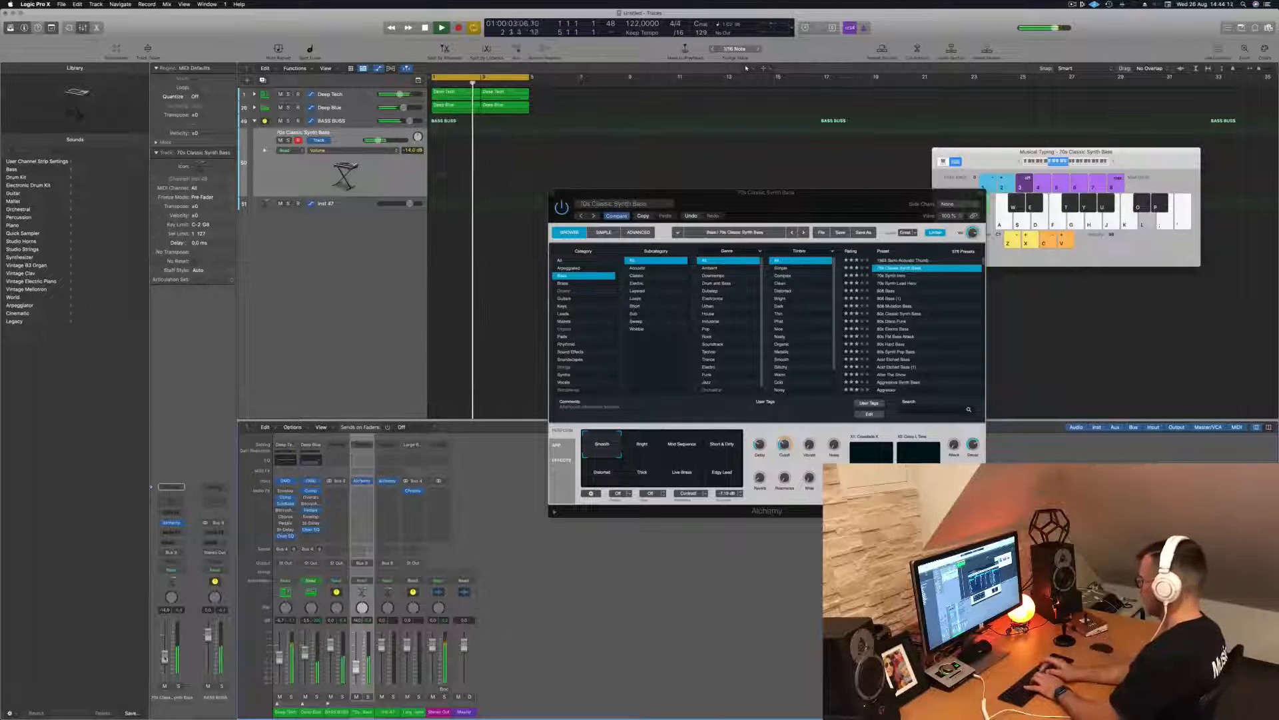
{"action": "key", "text": "apostrophe"}
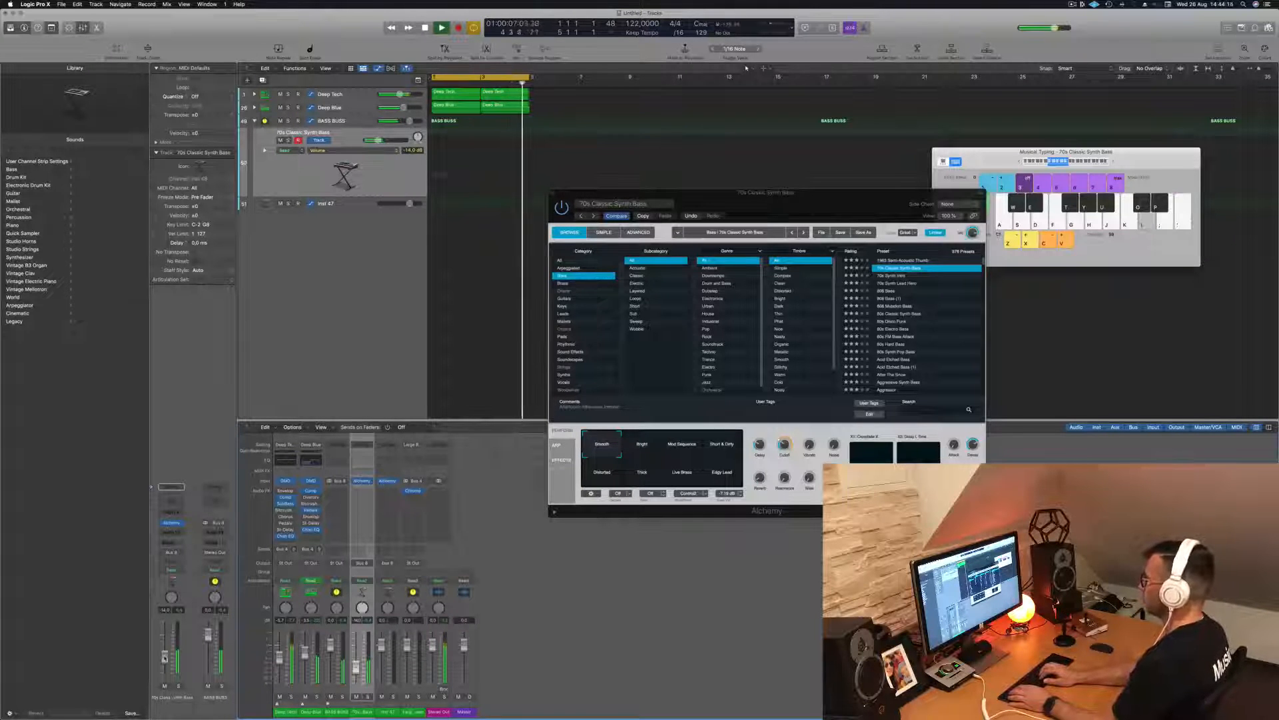
- Record a bass line on the 70s Classic Synth Bass track with Musical Typing over the looping drums
{"action": "key", "text": "r"}
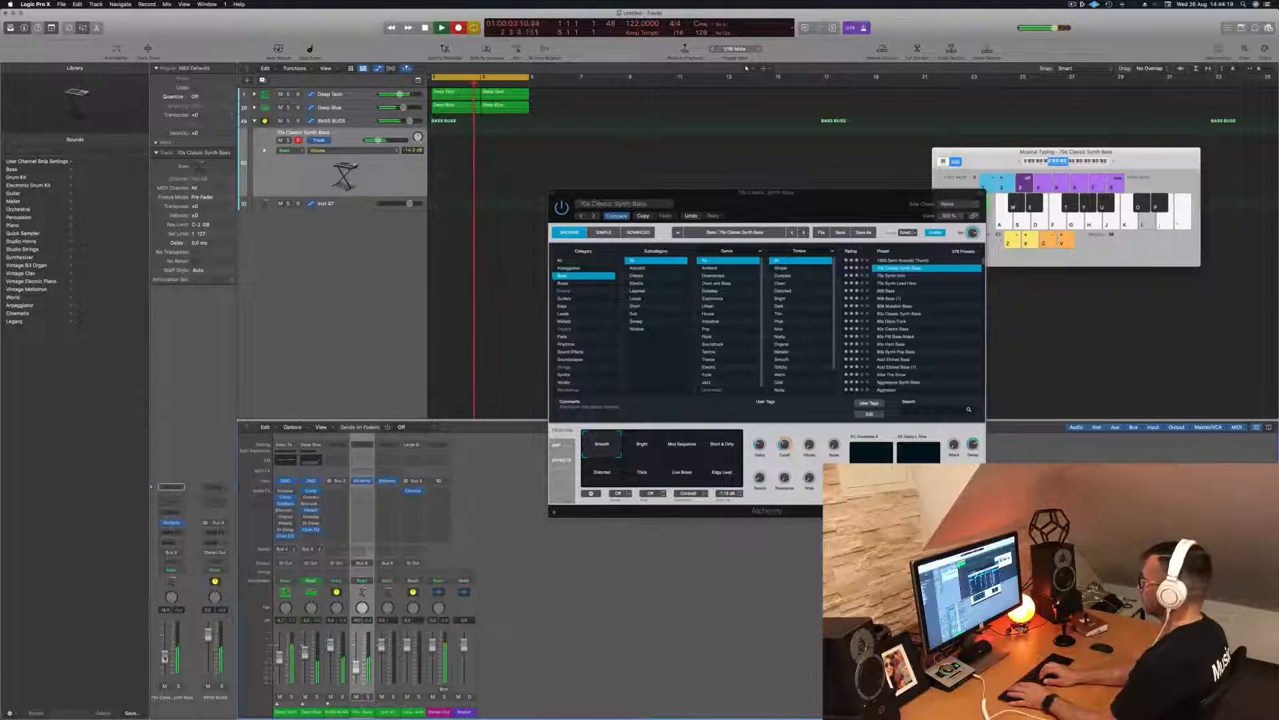
{"action": "key", "text": "apostrophe"}
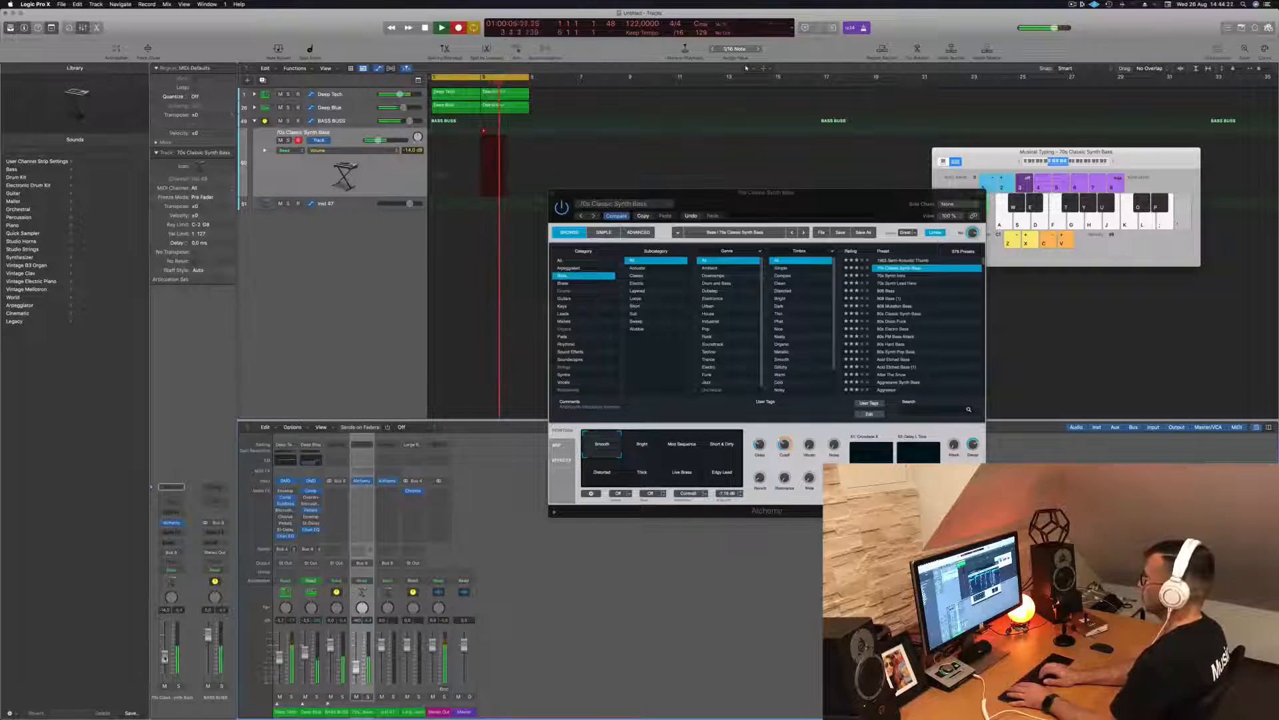
{"action": "key", "text": "semicolon"}
{"action": "key", "text": "l"}
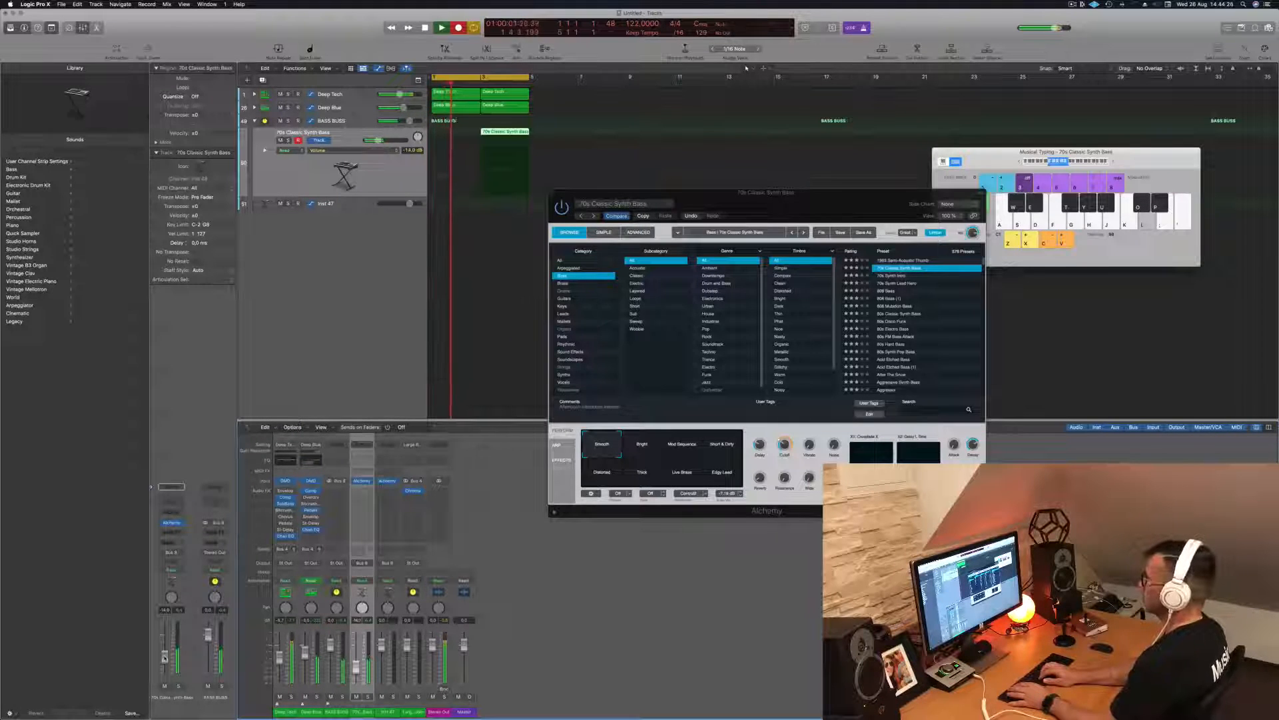
{"action": "key", "text": "semicolon"}
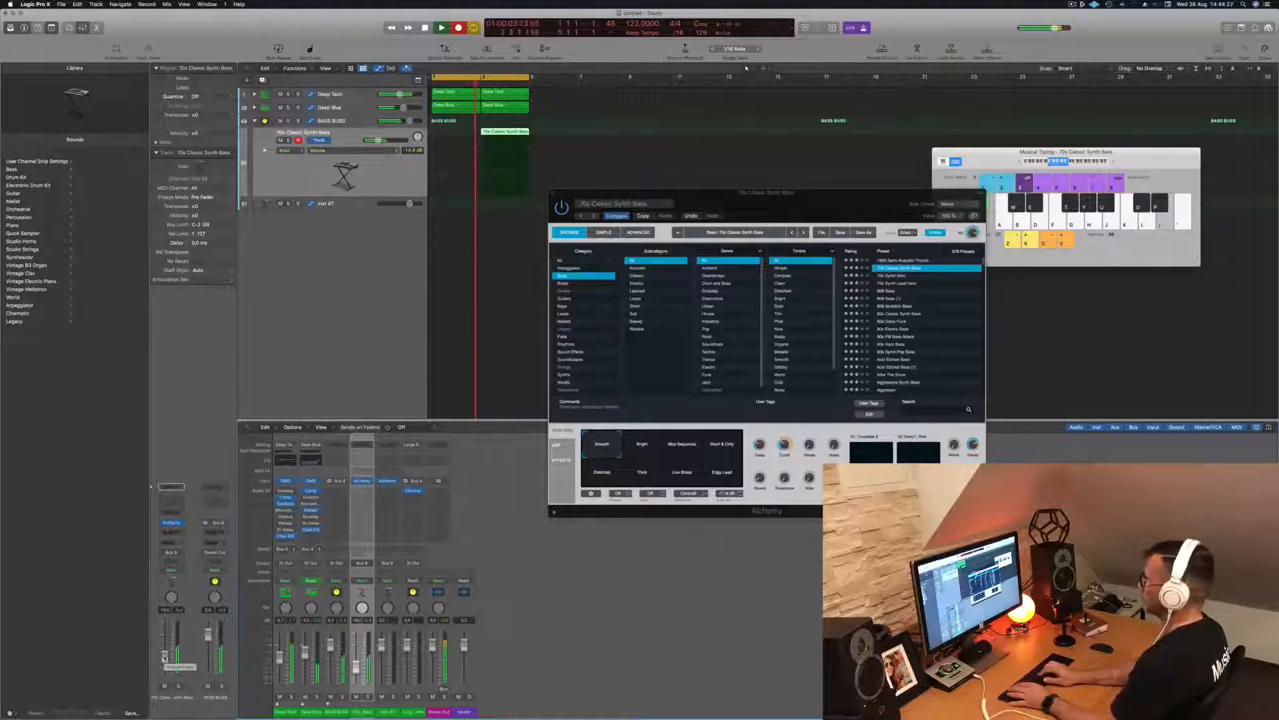
{"action": "key", "text": "apostrophe"}
{"action": "key", "text": "space"}
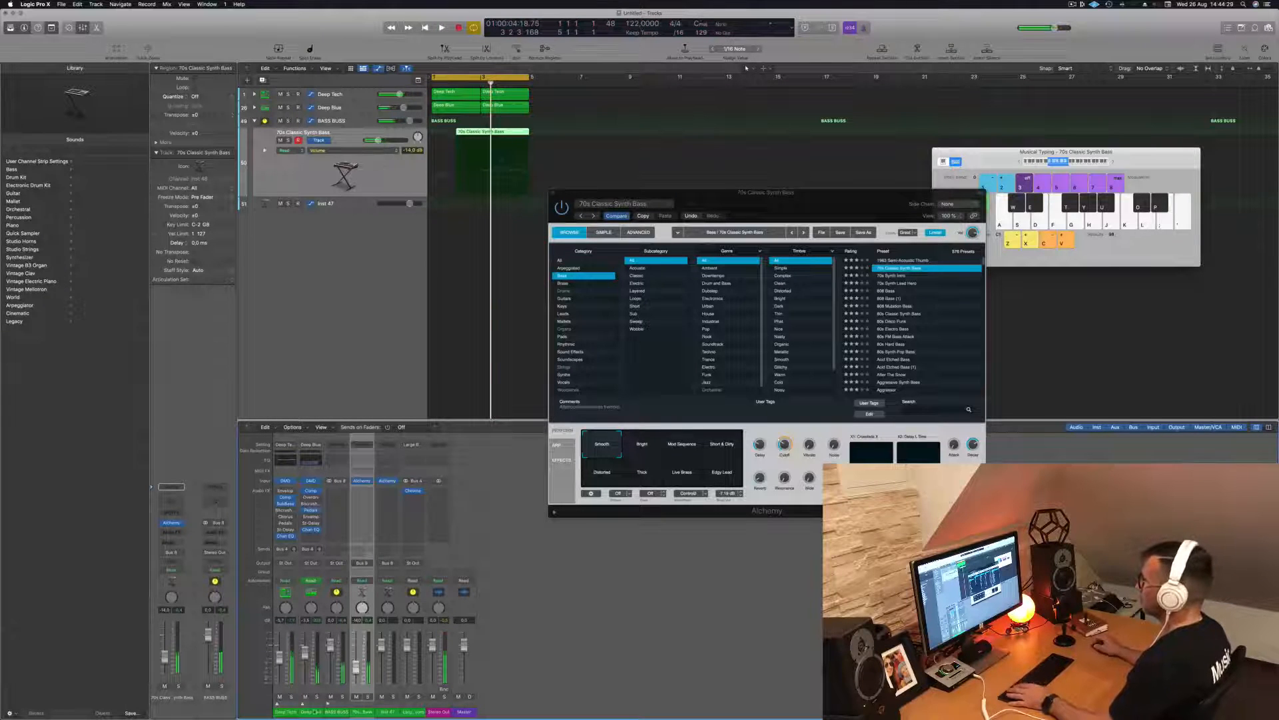
- Open the recorded bass region in the Piano Roll and extend its start back to the beginning of bar 1
{"action": "double_click", "coordinate": [501, 132]}
{"action": "scroll", "coordinate": [591, 616], "scroll_direction": "down", "scroll_amount": 2}
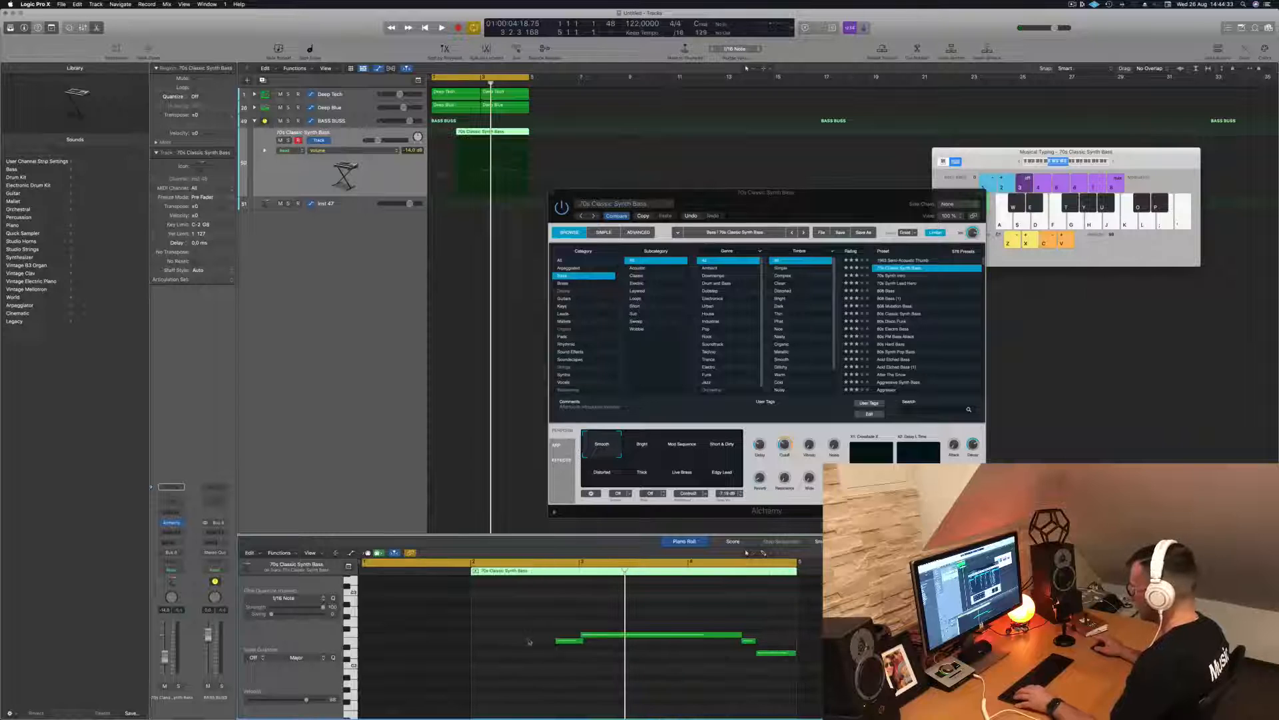
{"action": "key", "text": "space"}
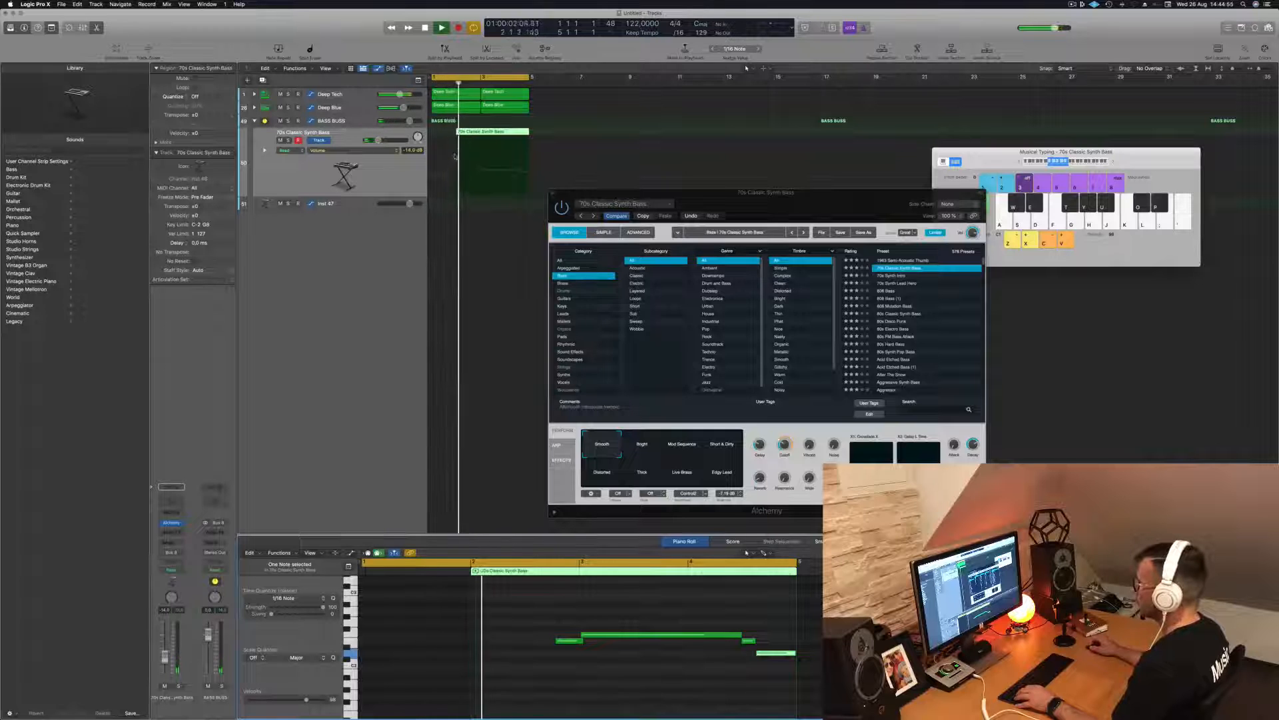
{"action": "key", "text": "a"}
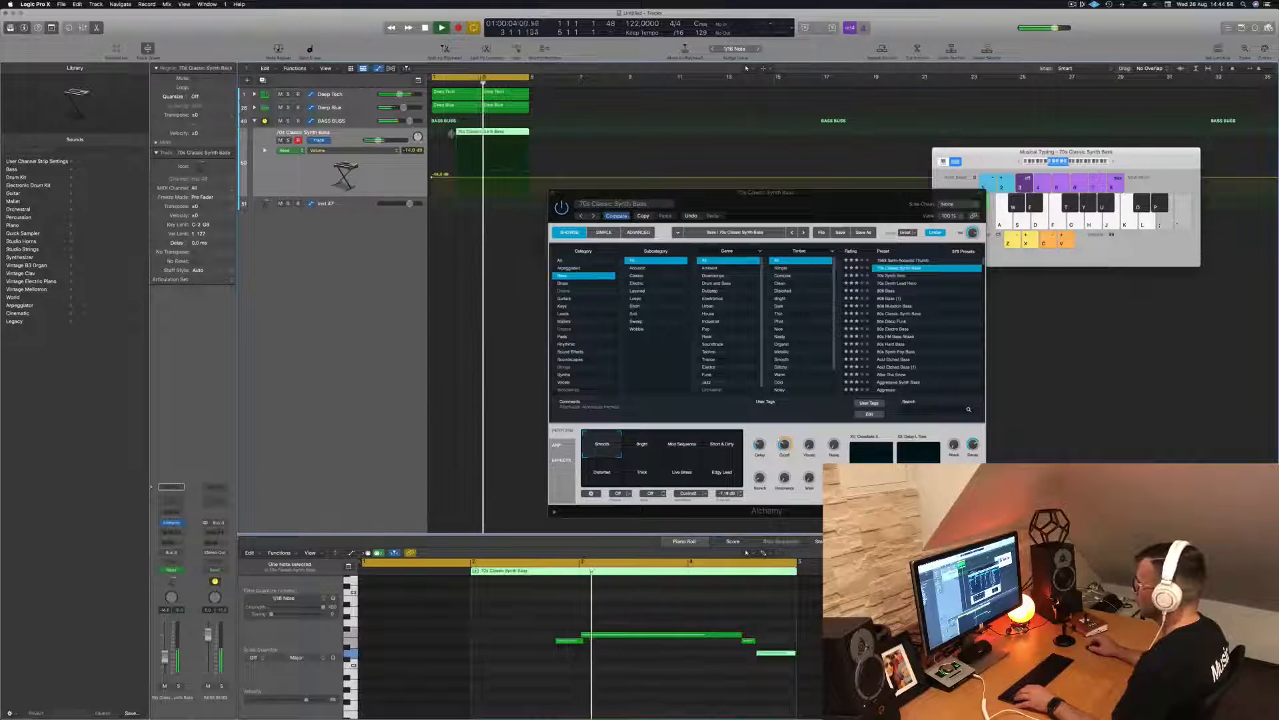
{"action": "left_click_drag", "start_coordinate": [455, 133], "coordinate": [430, 134]}
{"action": "key", "text": "space"}
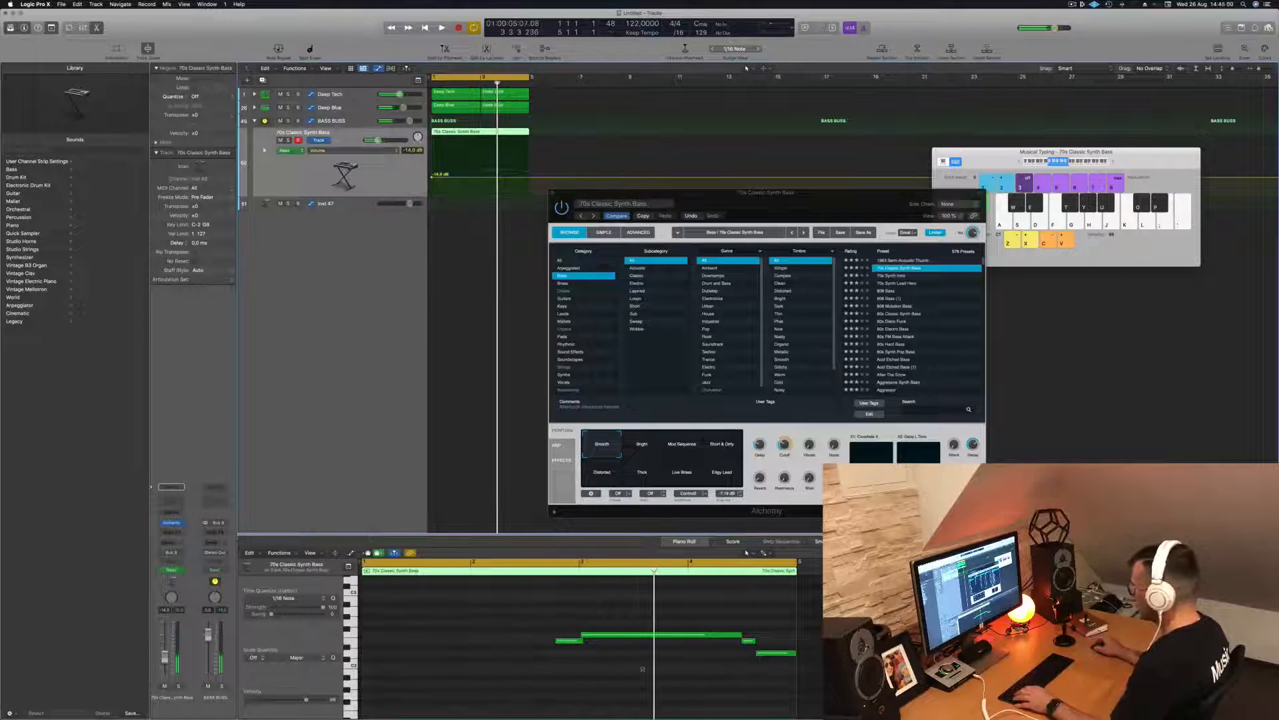
- Move the last three bass notes together so that the long note starts at the beginning of the region
{"action": "left_click", "coordinate": [773, 654]}
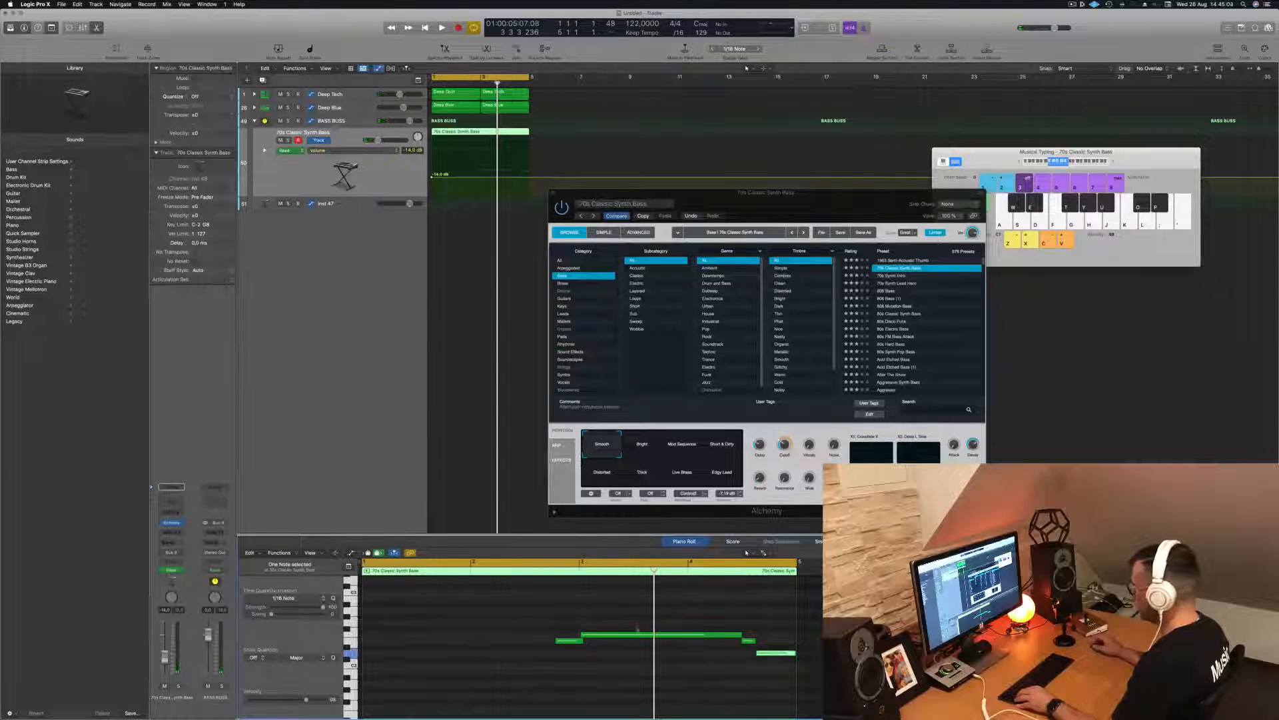
{"action": "left_click_drag", "start_coordinate": [606, 622], "coordinate": [808, 667]}
{"action": "left_click_drag", "start_coordinate": [646, 637], "coordinate": [428, 638]}
{"action": "key", "text": "space"}
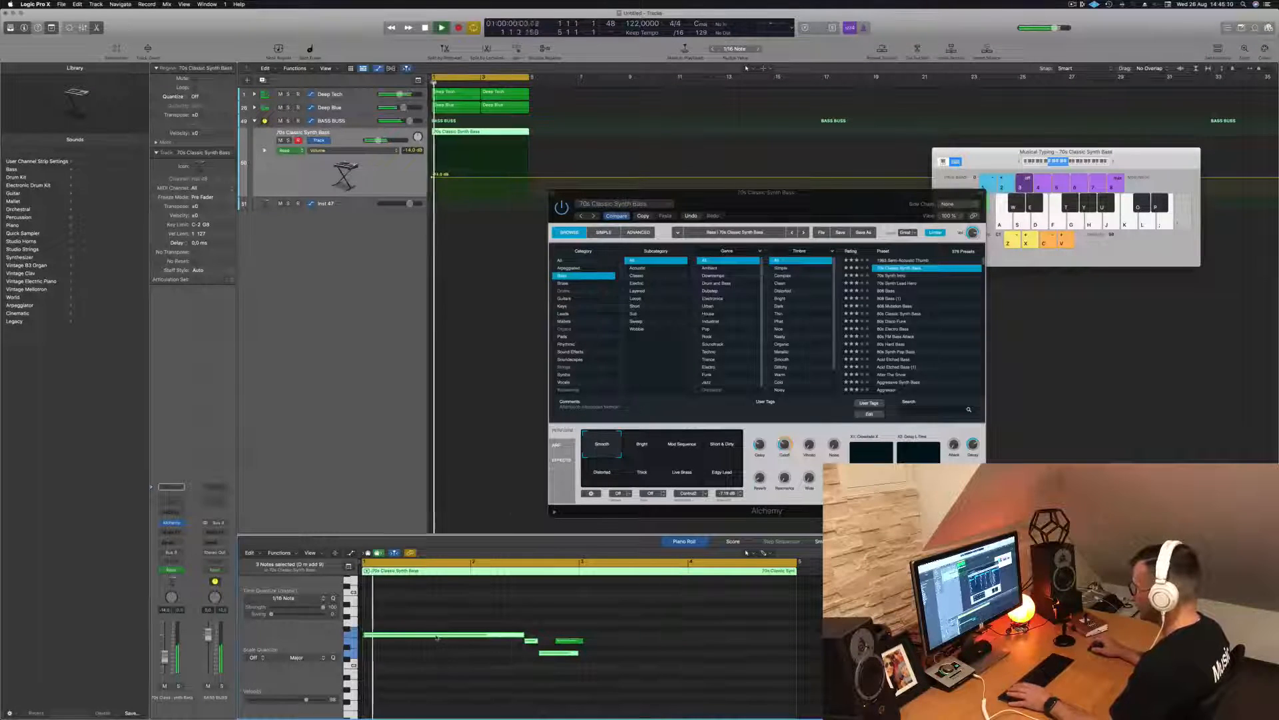
- Move the remaining short note to the region's end, lengthen the low note up to it, and play back the bass line
{"action": "left_click_drag", "start_coordinate": [570, 641], "coordinate": [768, 659]}
{"action": "key", "text": "Return"}
{"action": "left_click", "coordinate": [627, 635]}
{"action": "key", "text": "super+a"}
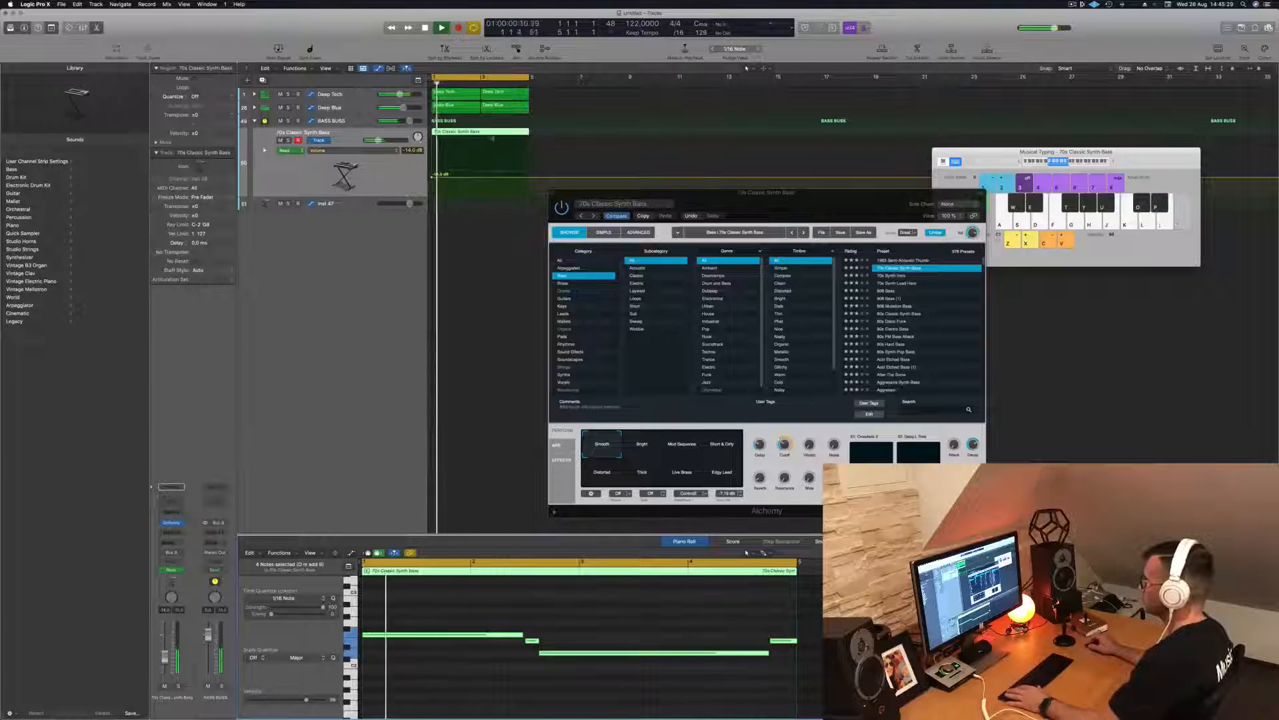
{"action": "key", "text": "space"}
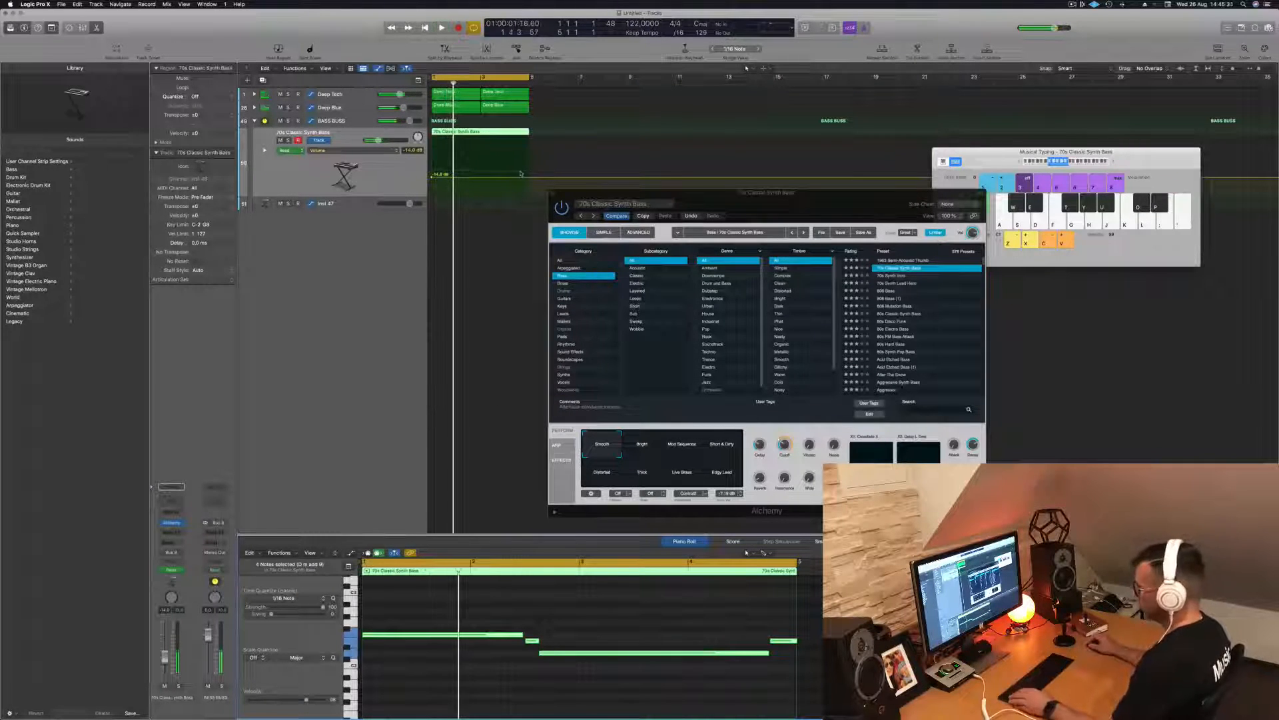
{"action": "key", "text": "space"}
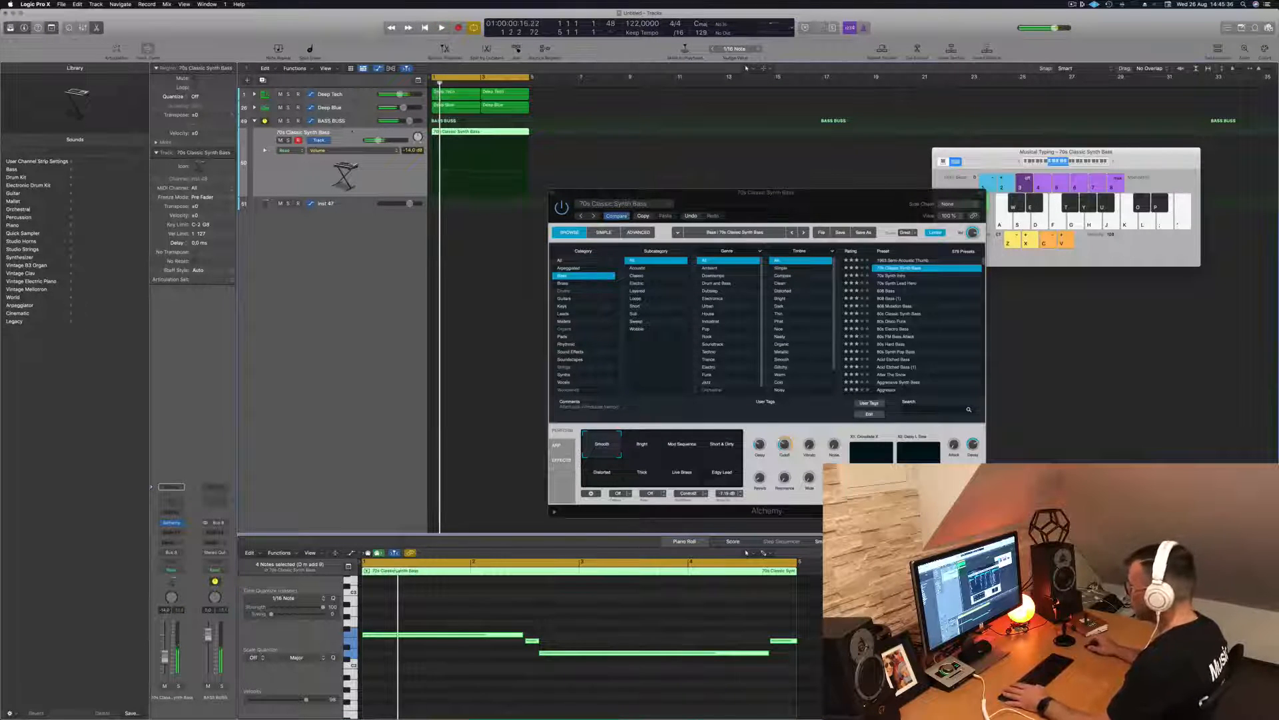
- Insert a Compressor on the BASS BUSS channel
{"action": "left_click", "coordinate": [357, 122]}
{"action": "key", "text": "space"}
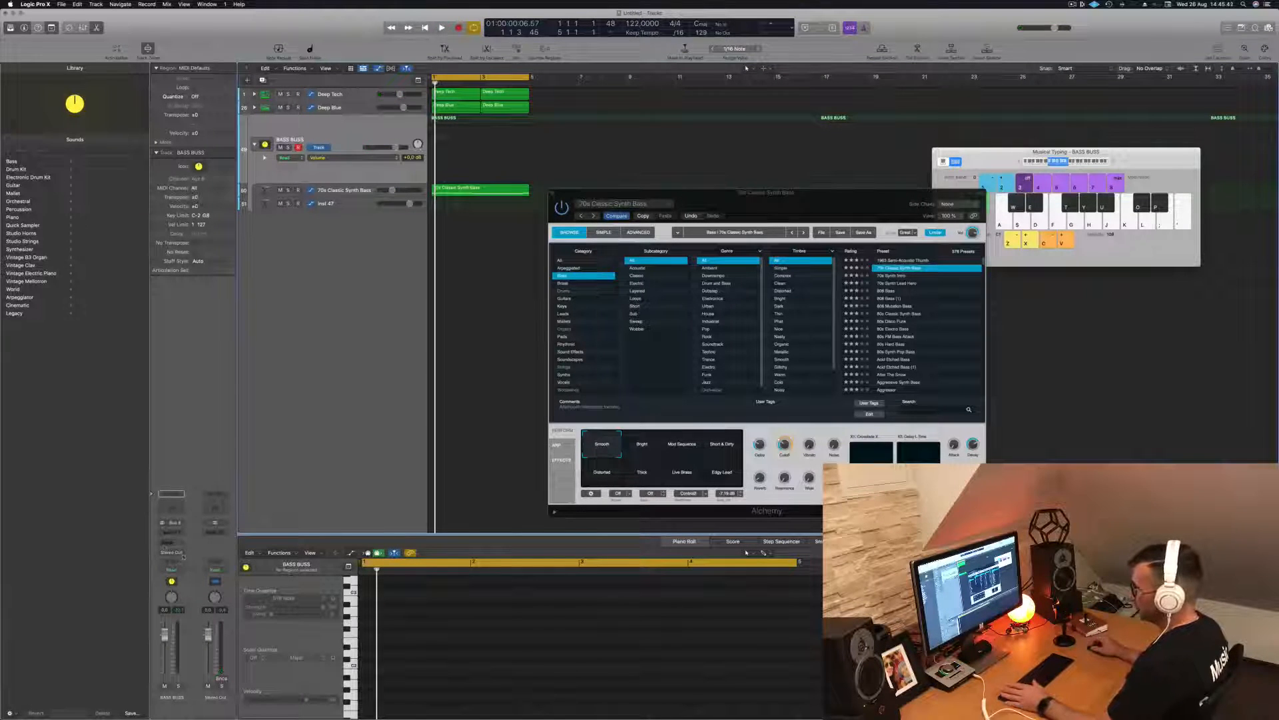
{"action": "left_click", "coordinate": [164, 531]}
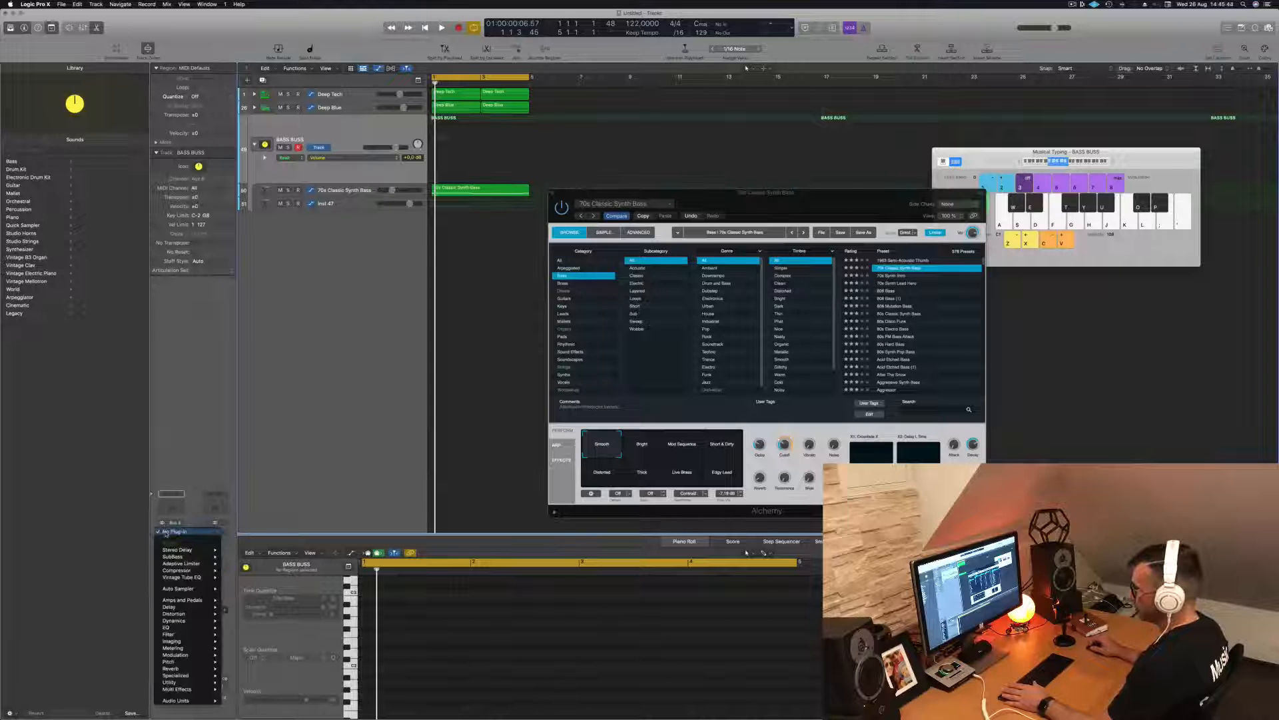
{"action": "left_click", "coordinate": [200, 473]}
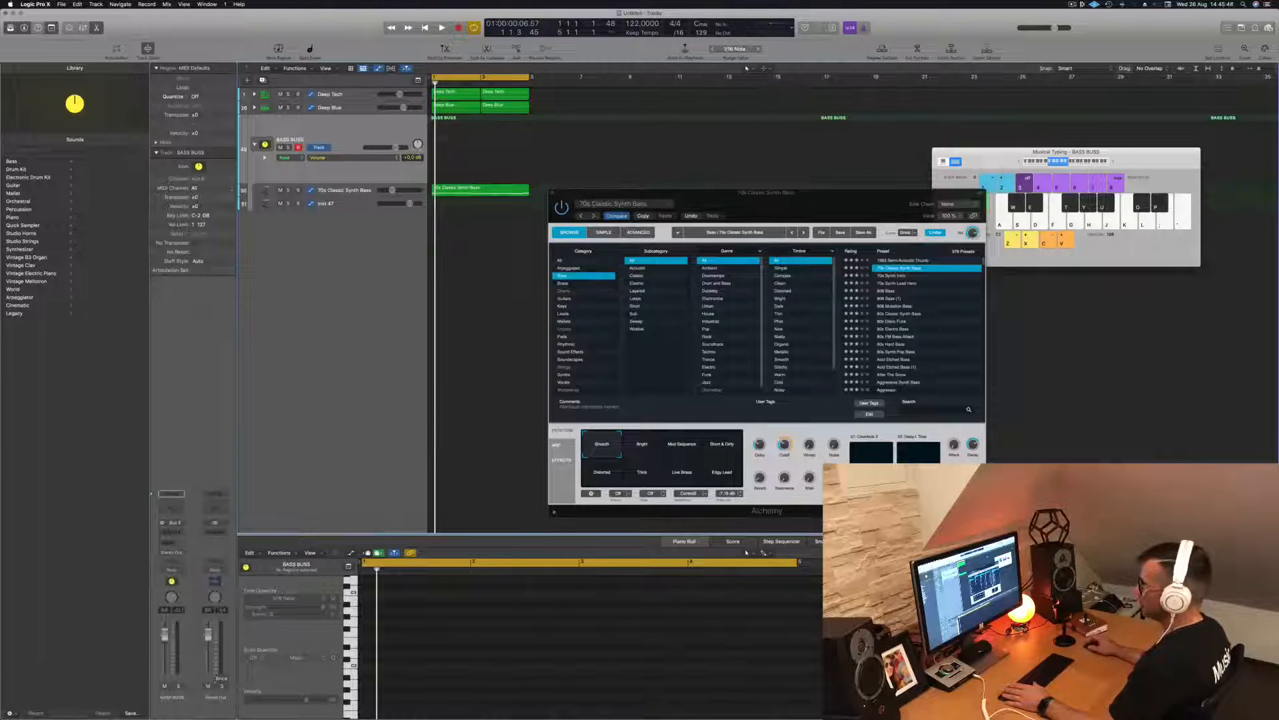
{"action": "key", "text": "space"}
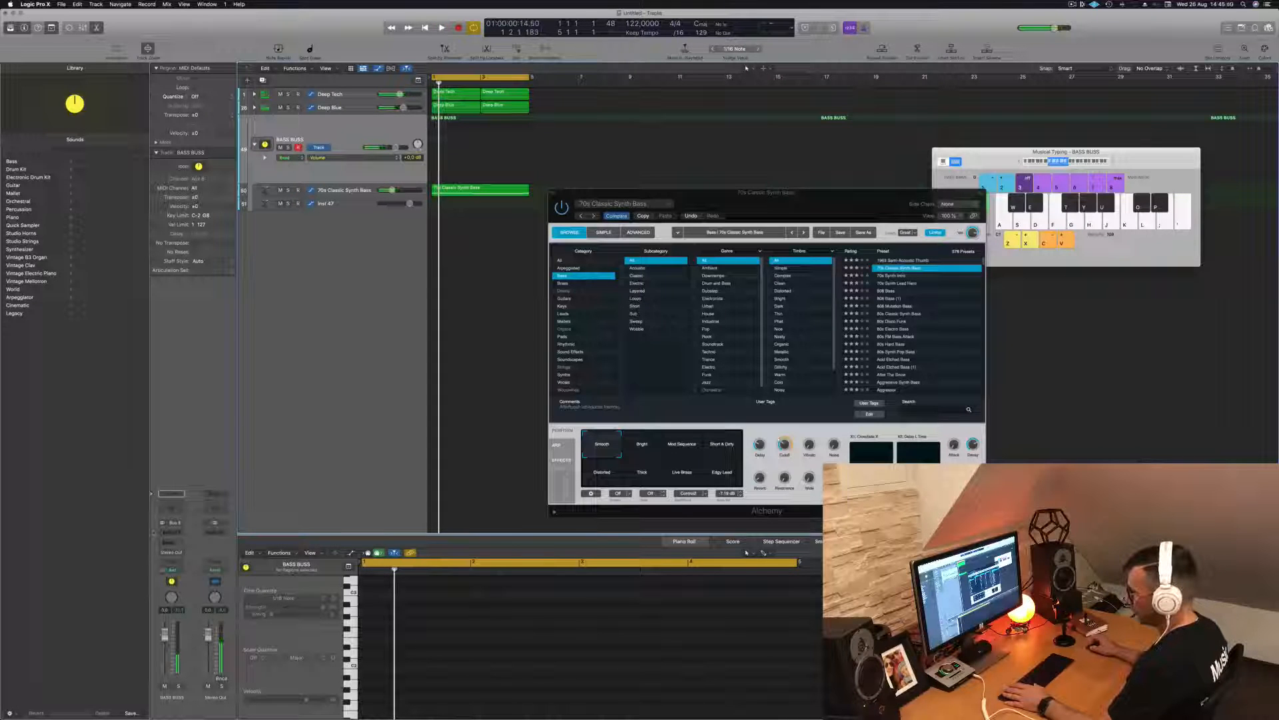
{"action": "left_click", "coordinate": [174, 532]}
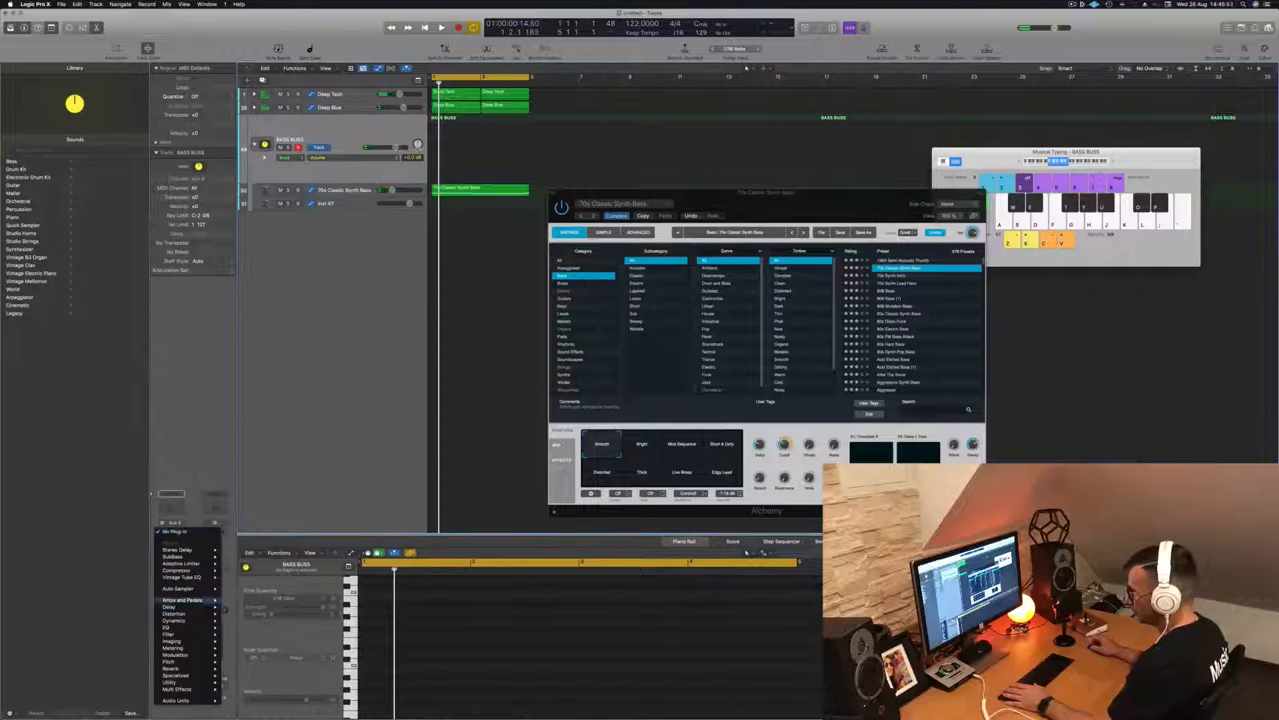
{"action": "left_click", "coordinate": [243, 571]}
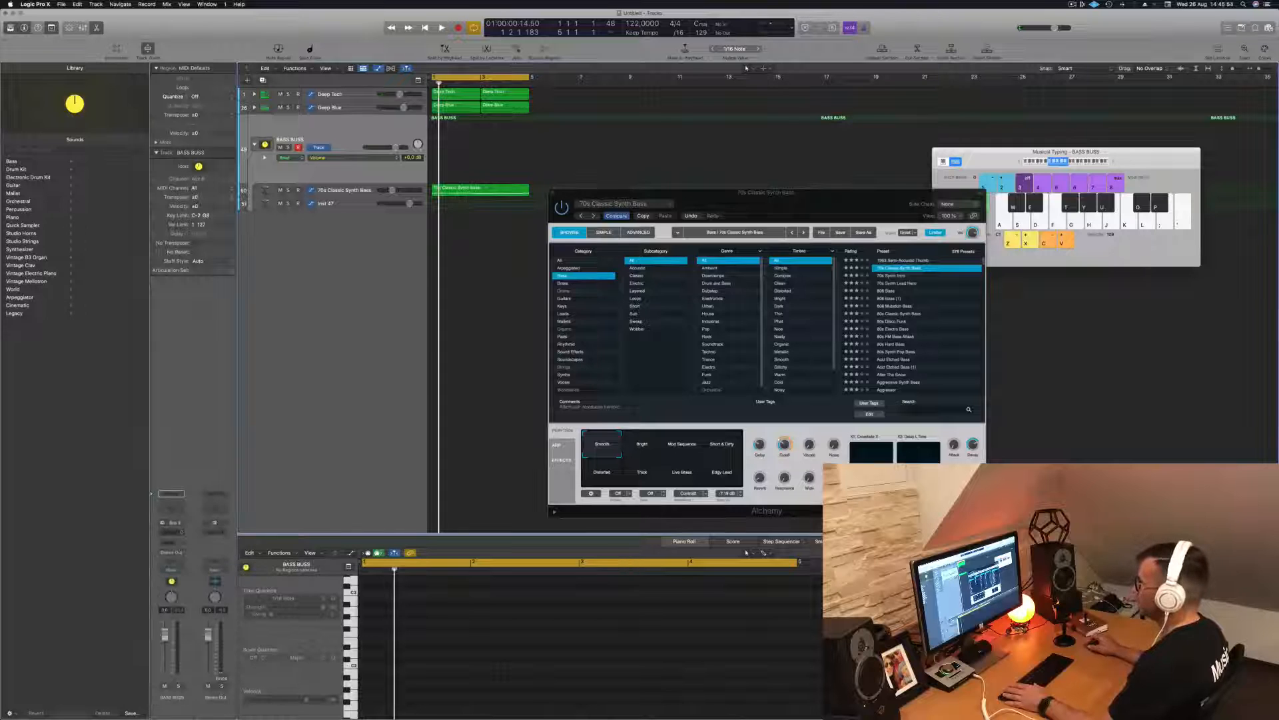
- Set the Compressor's side chain to Kick 1 - Deep Tech (Inst 1) and move its window aside
{"action": "left_click", "coordinate": [753, 118]}
{"action": "mouse_move", "coordinate": [750, 136]}
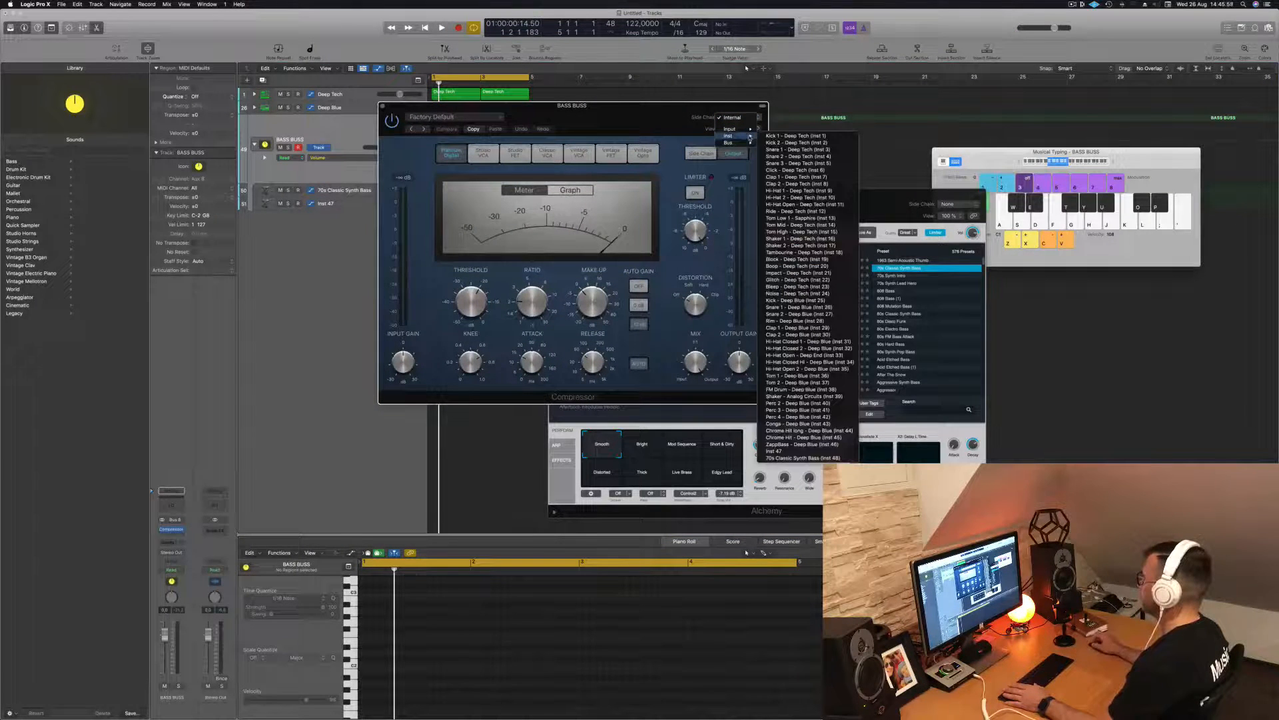
{"action": "left_click", "coordinate": [796, 135]}
{"action": "left_click_drag", "start_coordinate": [638, 119], "coordinate": [960, 138]}
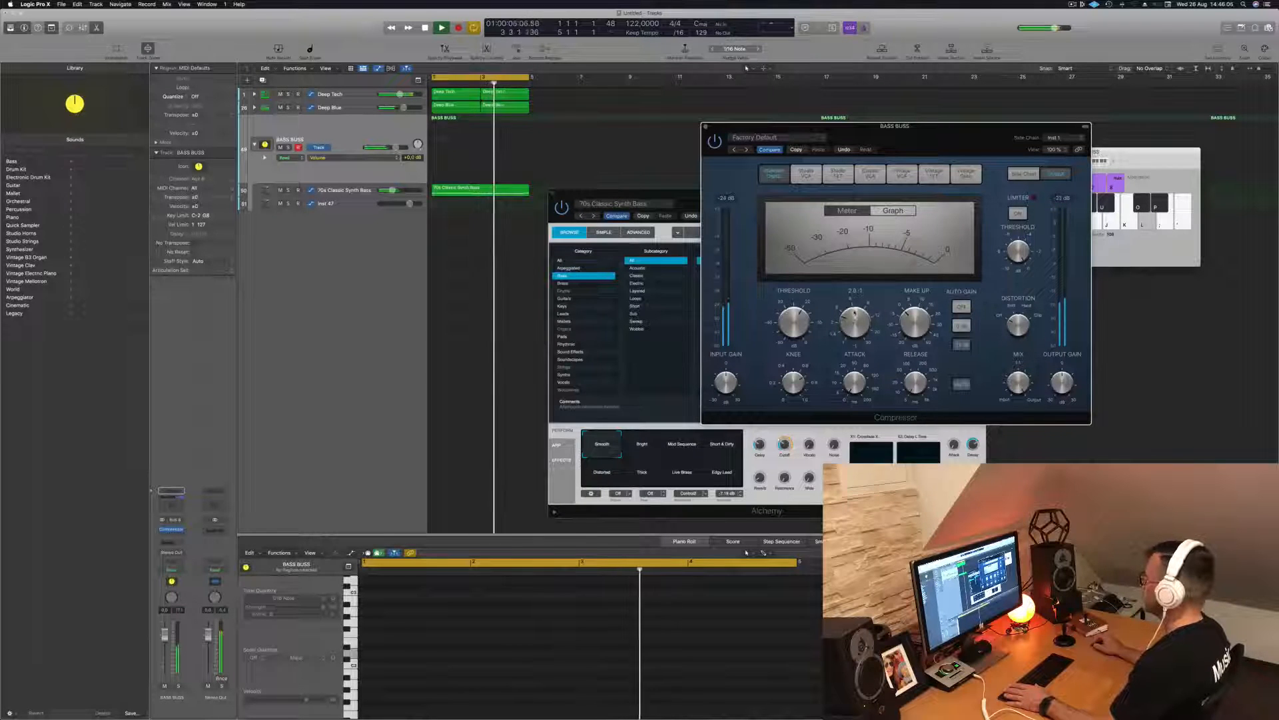
- Raise the BASS BUSS Compressor's ratio while the loop plays and reposition its window
{"action": "left_click_drag", "start_coordinate": [854, 319], "coordinate": [856, 300]}
{"action": "left_click_drag", "start_coordinate": [942, 126], "coordinate": [856, 180]}
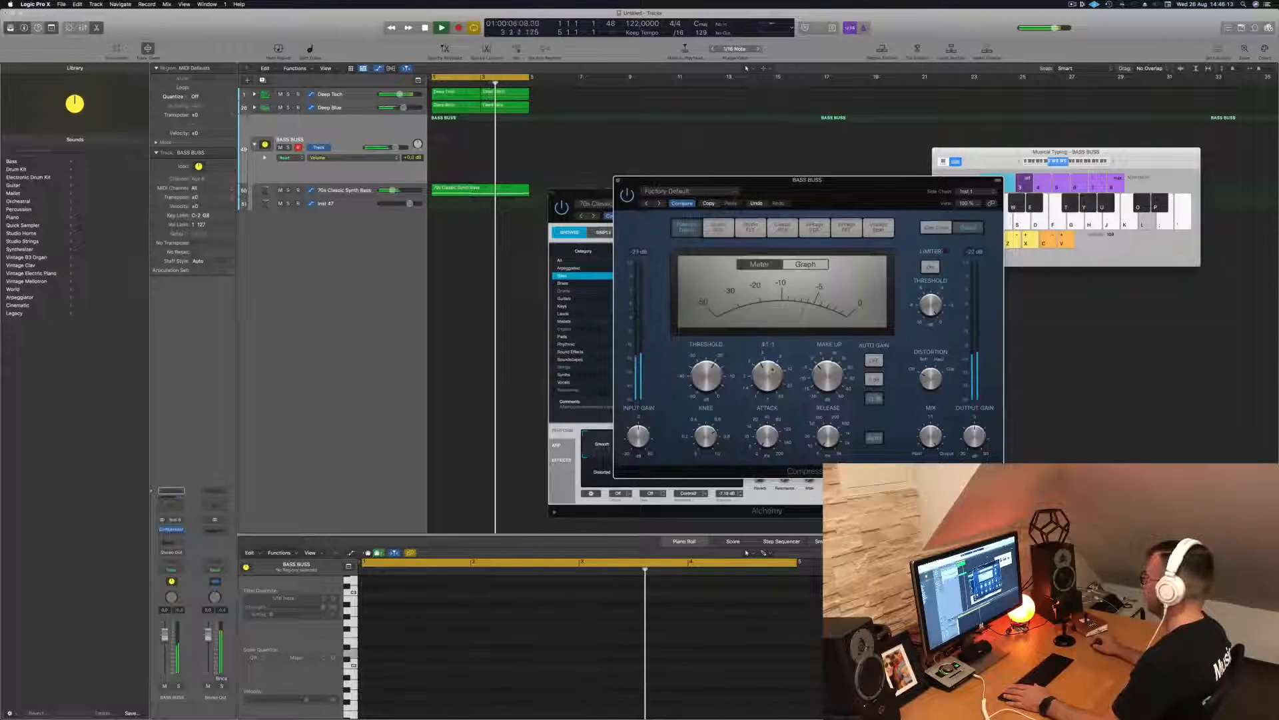
{"action": "left_click_drag", "start_coordinate": [766, 379], "coordinate": [774, 374]}
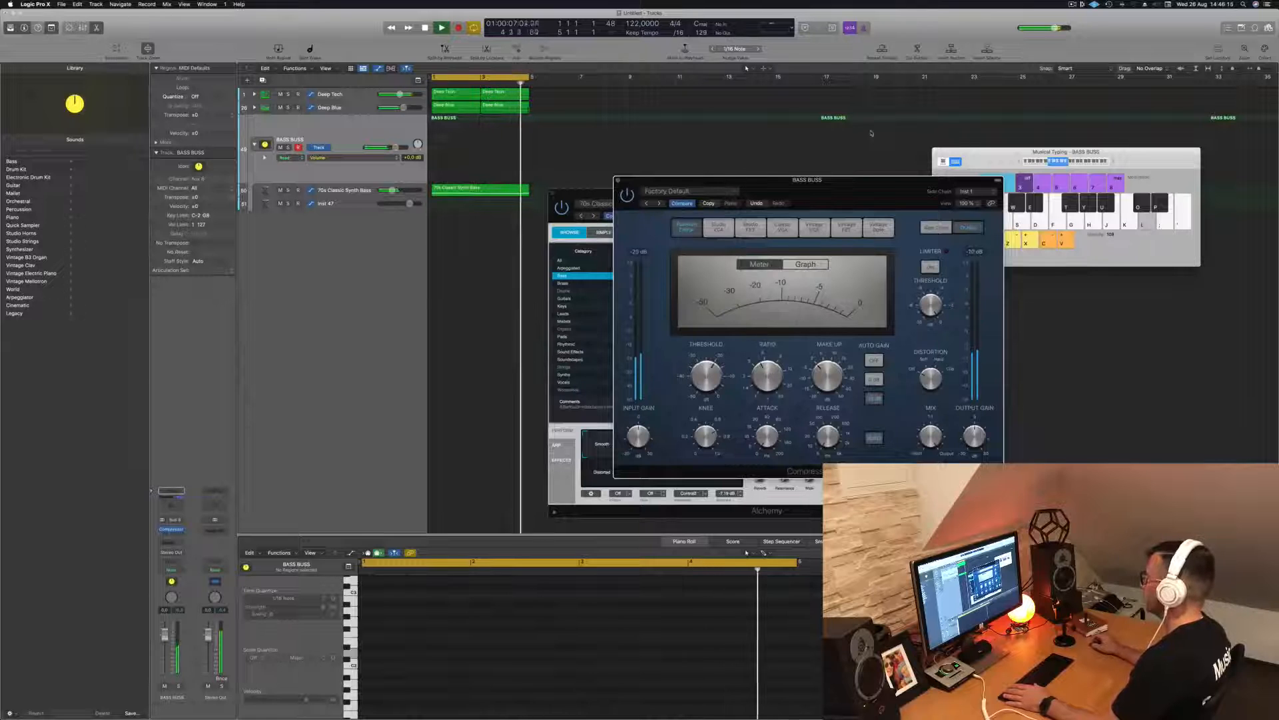
{"action": "left_click_drag", "start_coordinate": [857, 181], "coordinate": [904, 169]}
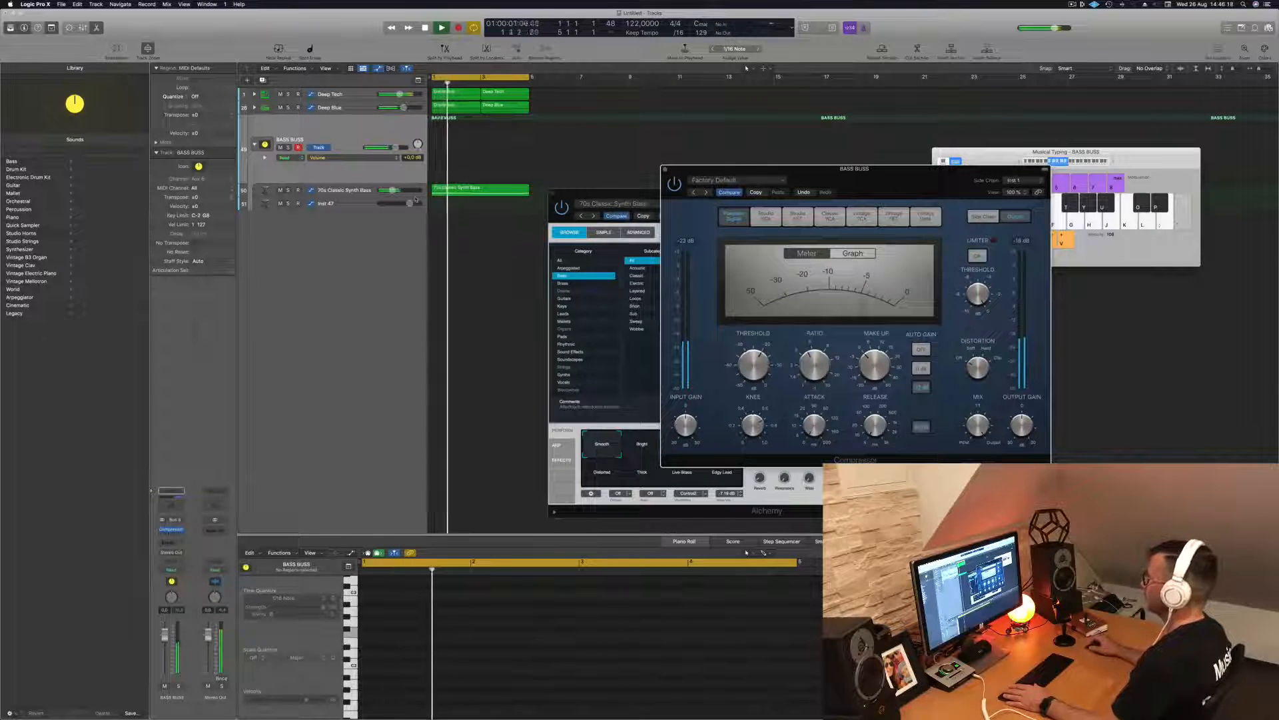
- Select the 70s Classic Synth Bass track, restart the loop and toggle the plug-in windows so that Alchemy is in front
{"action": "left_click", "coordinate": [343, 191]}
{"action": "key", "text": "space"}
{"action": "key", "text": "space"}
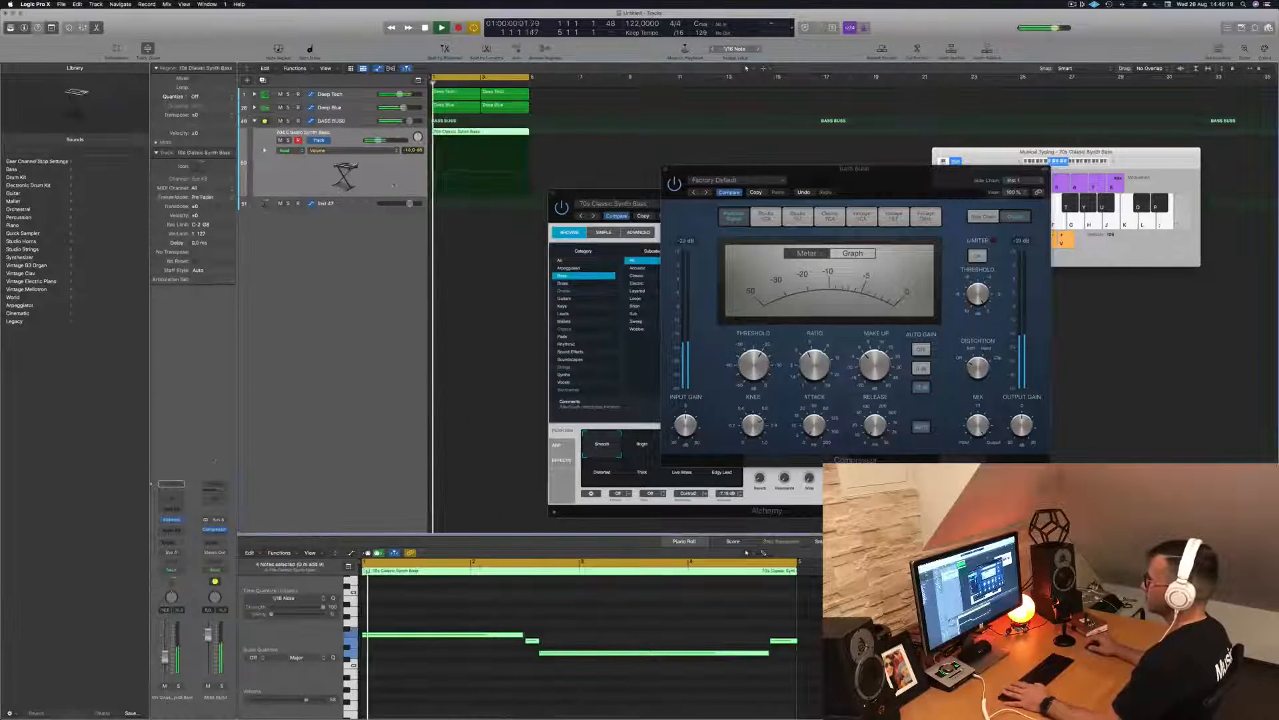
{"action": "key", "text": "v"}
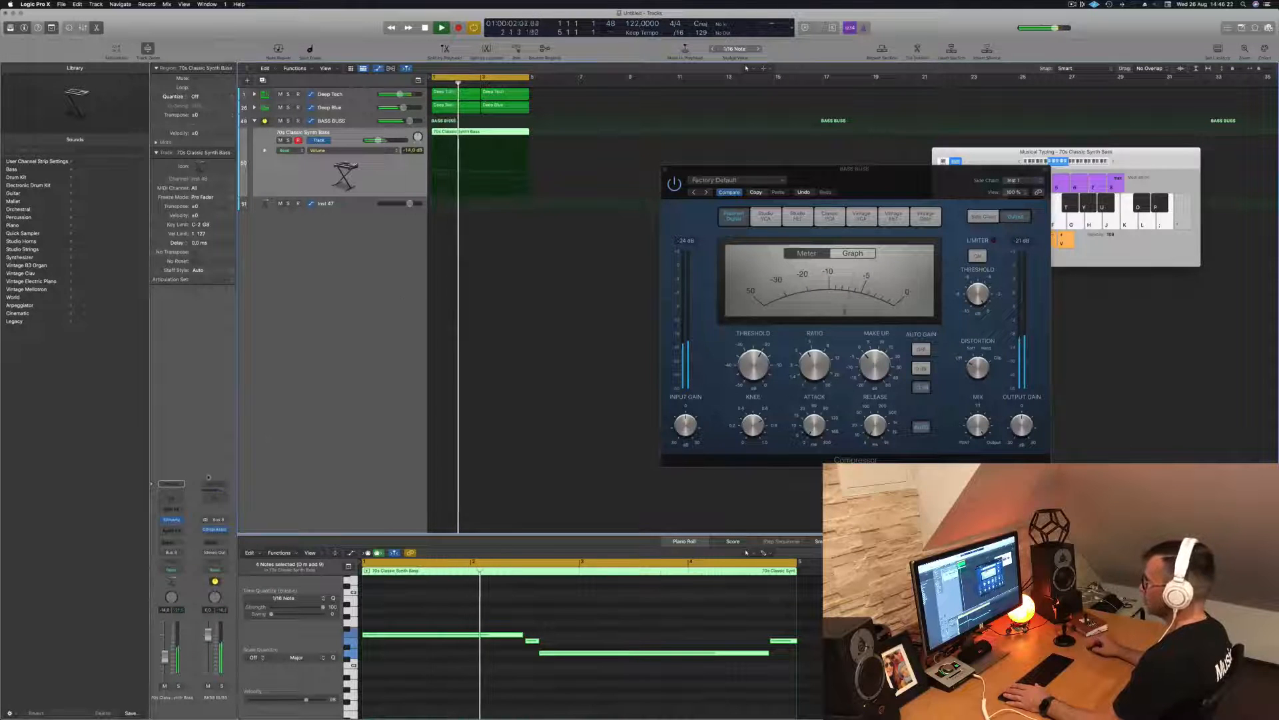
{"action": "key", "text": "v"}
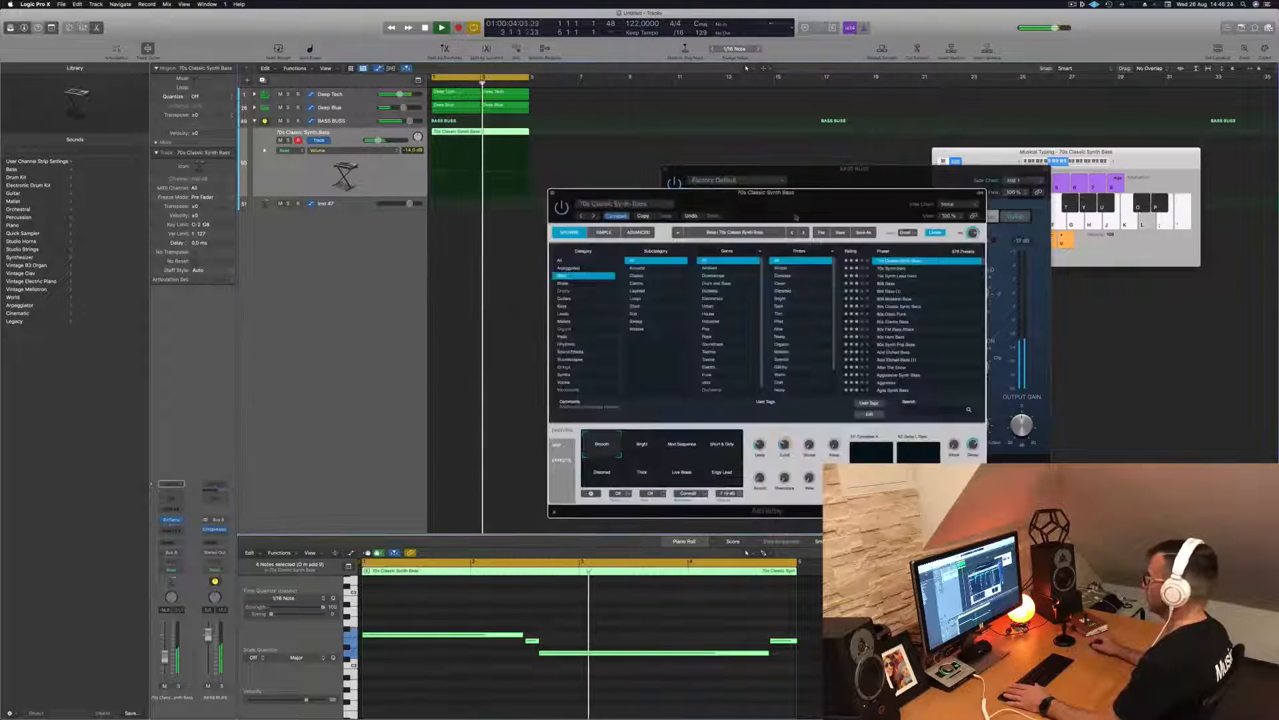
{"action": "key", "text": "Return"}
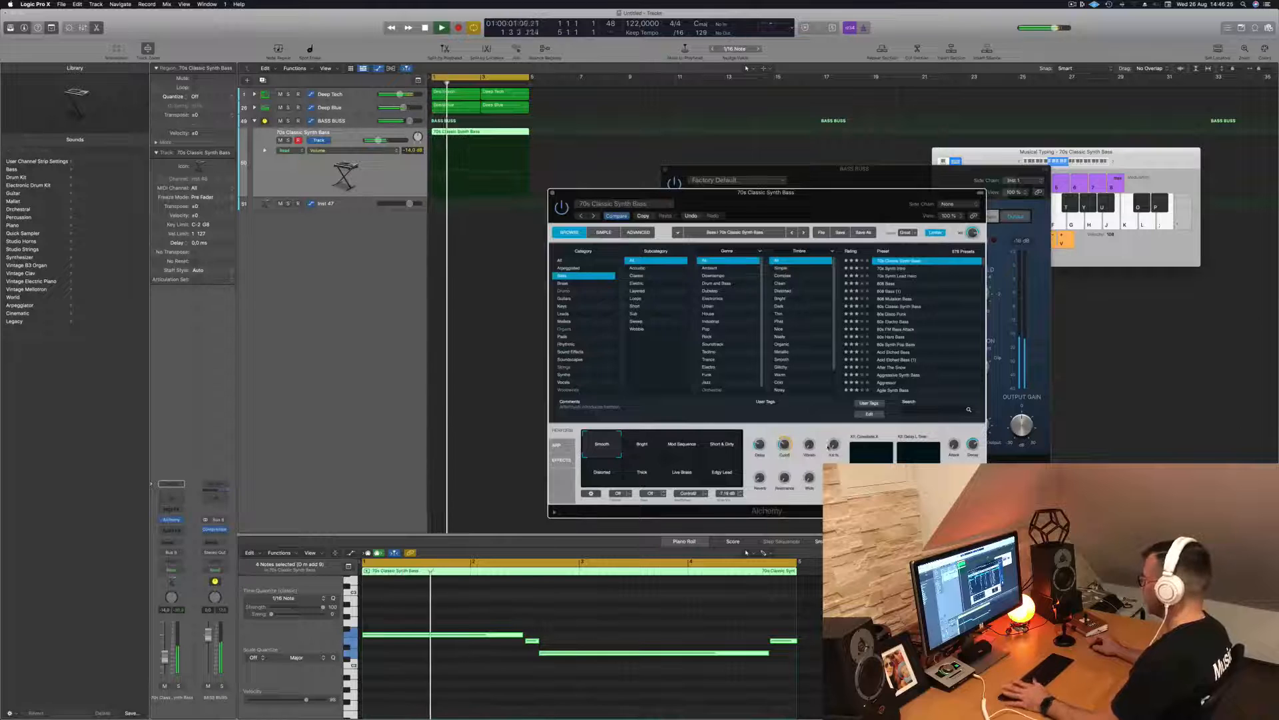
- Audition Alchemy's performance snapshots over the loop, including Bright, Live Brass and Edgy Lead, and return to Smooth
{"action": "left_click", "coordinate": [642, 449]}
{"action": "left_click", "coordinate": [691, 449]}
{"action": "key", "text": "space"}
{"action": "left_click", "coordinate": [603, 473]}
{"action": "key", "text": "space"}
{"action": "key", "text": "space"}
{"action": "left_click", "coordinate": [642, 475]}
{"action": "left_click", "coordinate": [681, 478]}
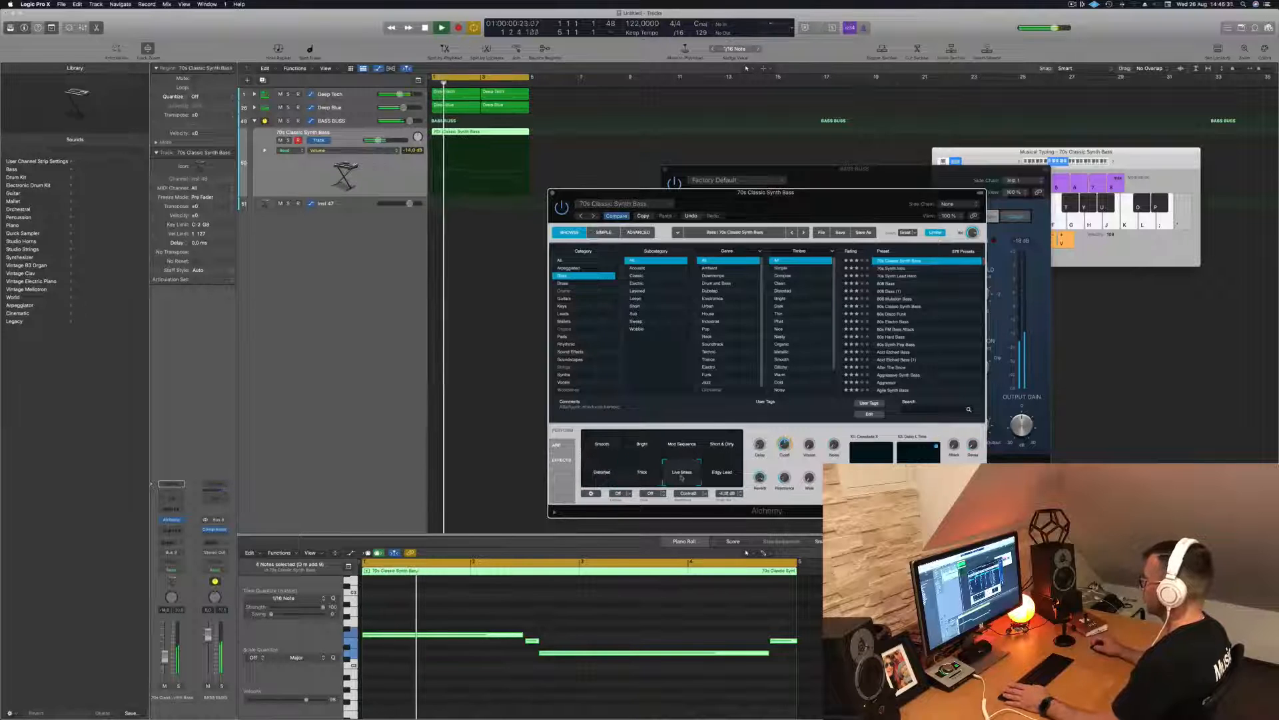
{"action": "left_click", "coordinate": [725, 477]}
{"action": "key", "text": "space"}
{"action": "key", "text": "space"}
{"action": "left_click", "coordinate": [603, 445]}
{"action": "key", "text": "space"}
{"action": "key", "text": "space"}
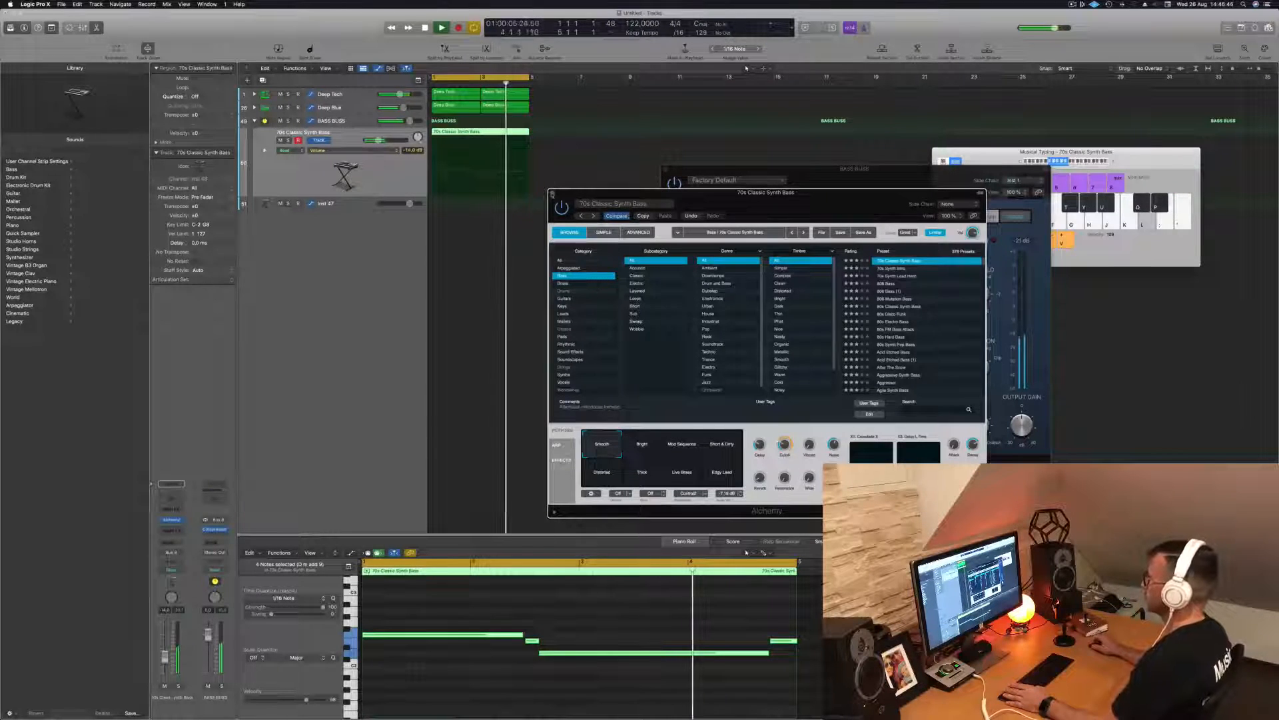
- Close Alchemy, copy the 70s Classic Synth Bass region onto the Inst 47 track and select the copy's first note
{"action": "key", "text": "super+w"}
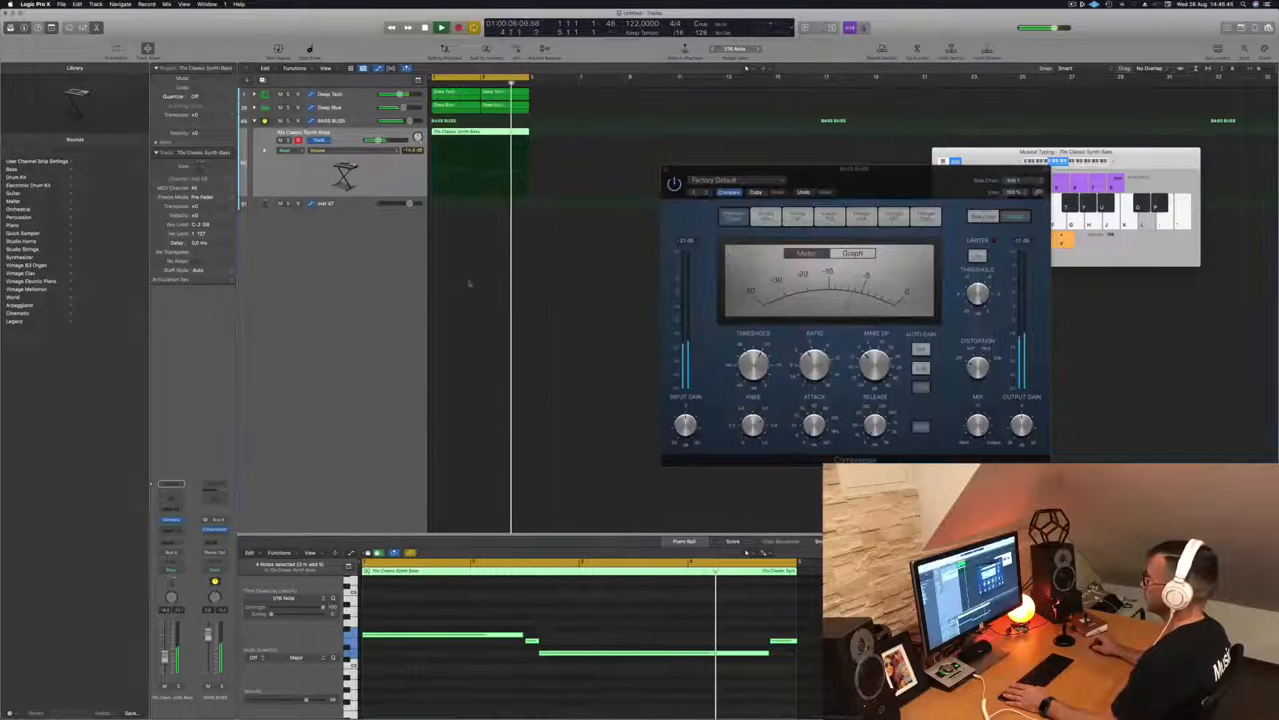
{"action": "left_click", "coordinate": [338, 205]}
{"action": "left_click", "coordinate": [490, 133]}
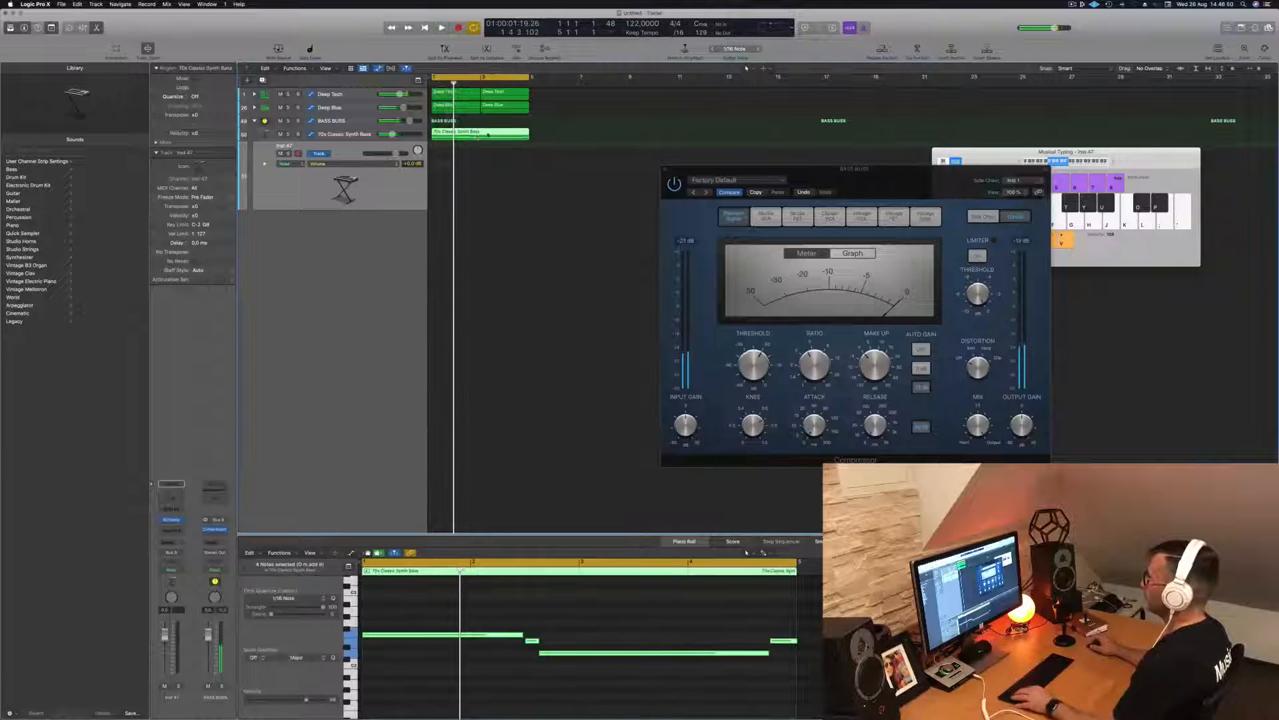
{"action": "left_click_drag", "start_coordinate": [478, 142], "coordinate": [477, 146]}
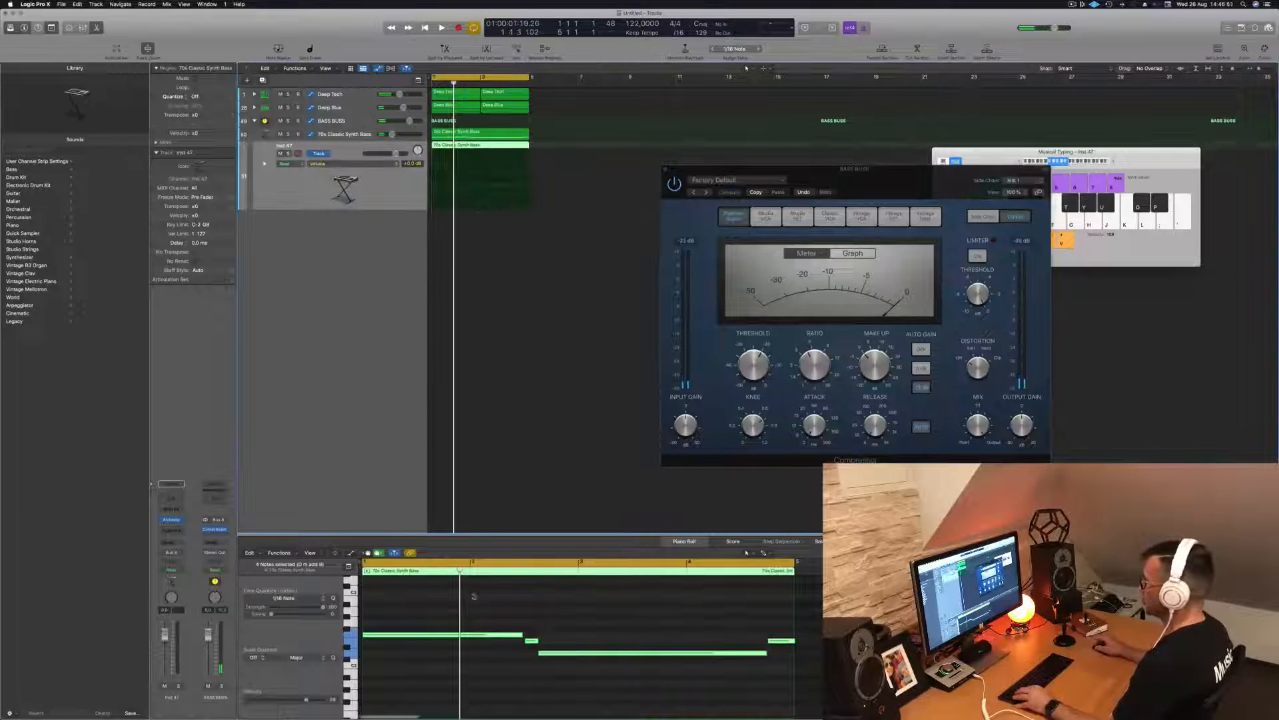
{"action": "left_click", "coordinate": [433, 634]}
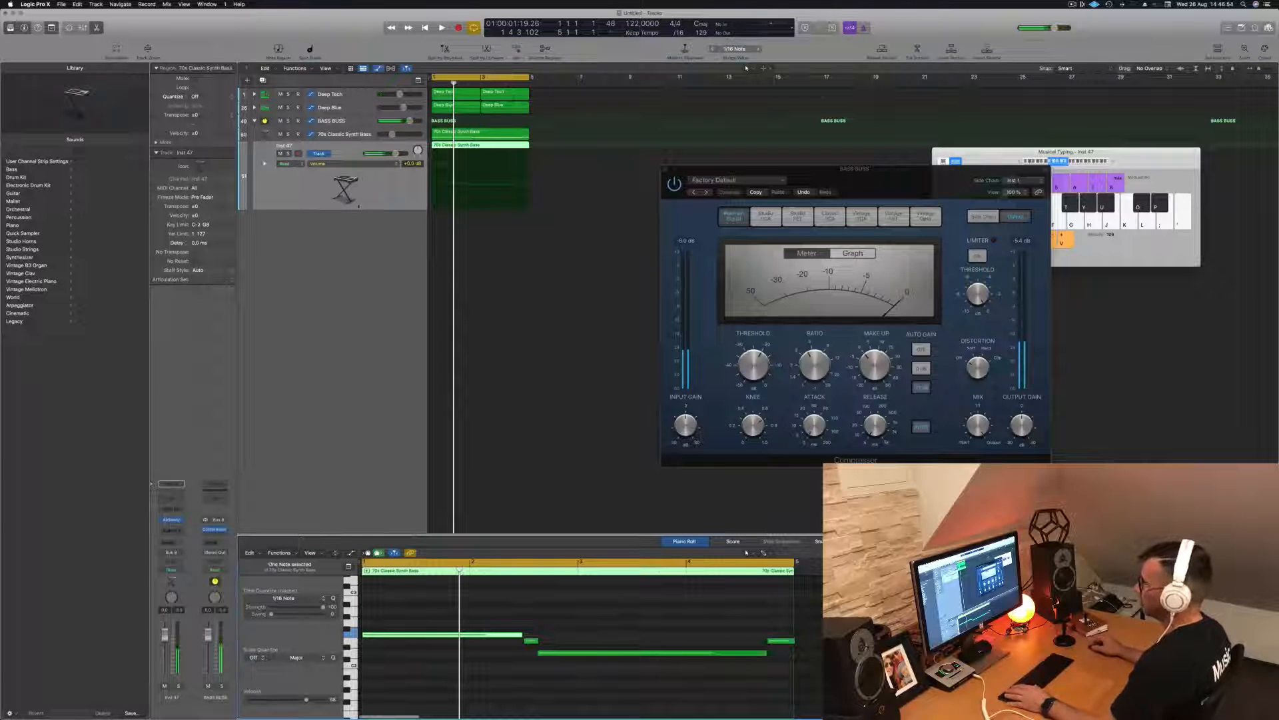
- Replace the region's first long bass note with a row of eight short notes at the same pitch
{"action": "key", "text": "space"}
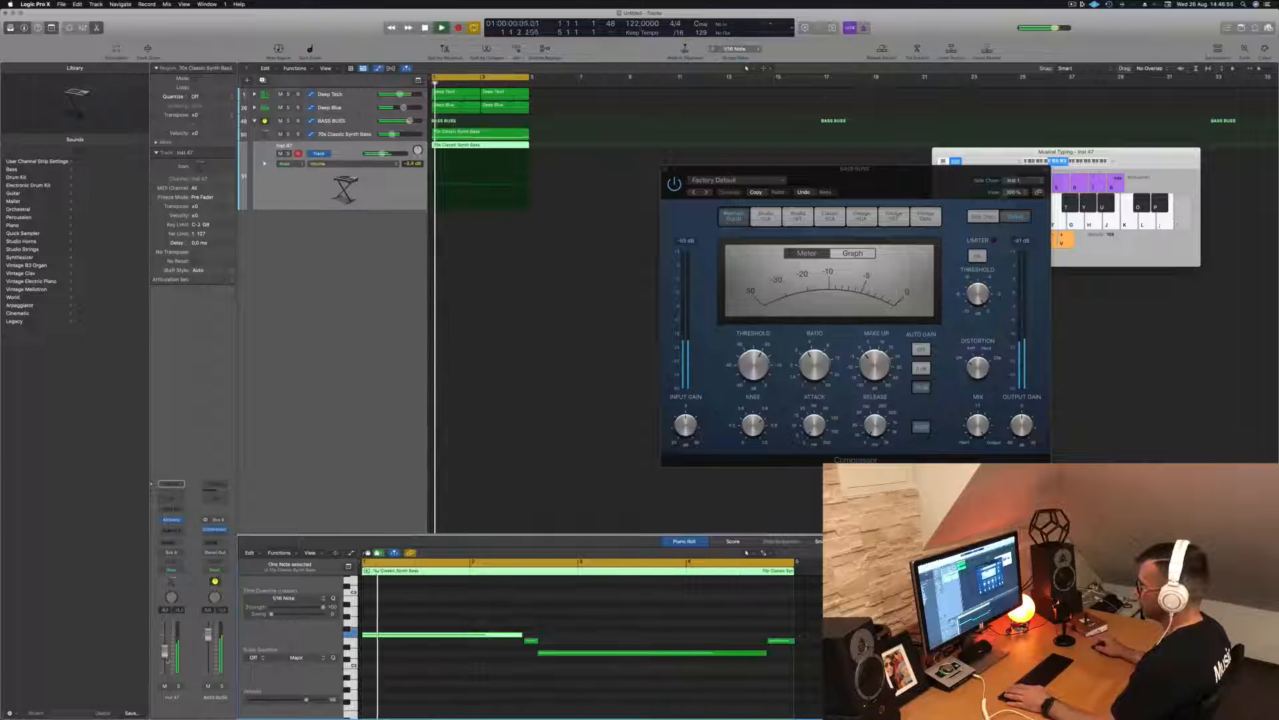
{"action": "mouse_move", "coordinate": [520, 634]}
{"action": "left_mouse_down"}
{"action": "mouse_move", "coordinate": [368, 641]}
{"action": "mouse_move", "coordinate": [458, 642]}
{"action": "left_mouse_up"}
{"action": "scroll", "coordinate": [373, 636], "scroll_direction": "up", "scroll_amount": 1}
{"action": "key", "text": "space"}
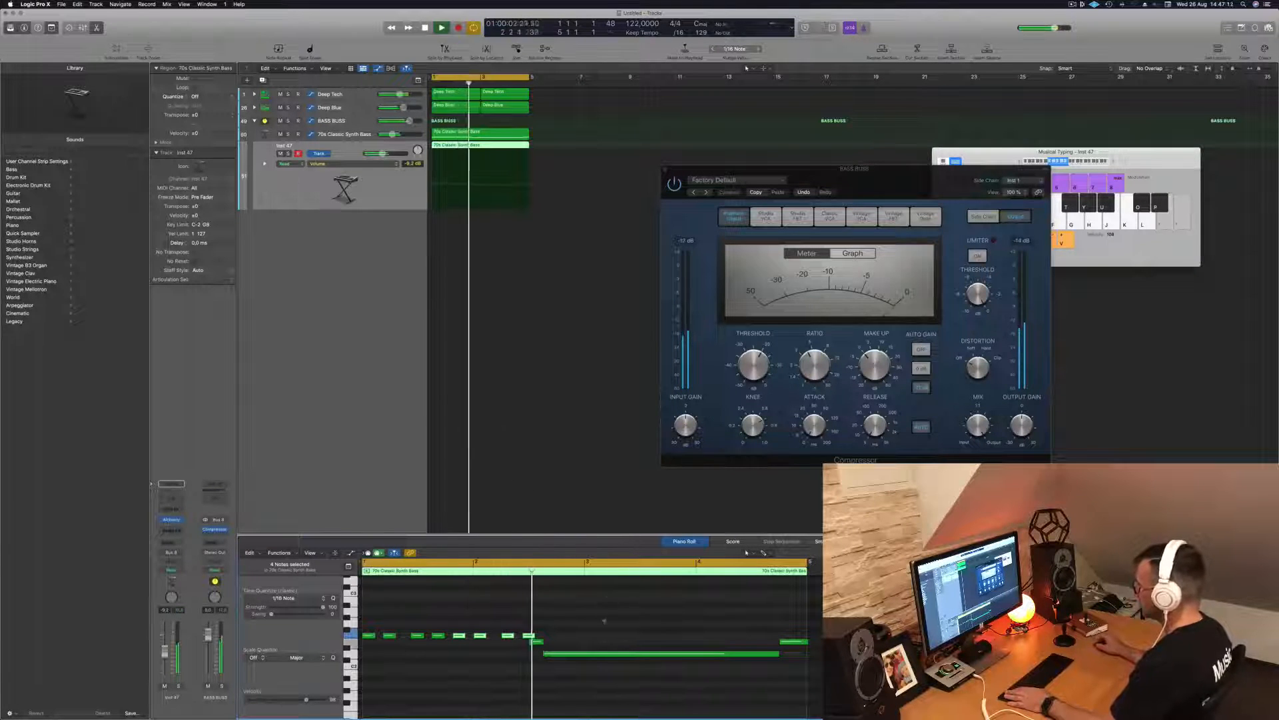
- Remove the last short note, move the preceding one slightly earlier and add a copy after it, replaying the loop
{"action": "key", "text": "space"}
{"action": "left_click", "coordinate": [531, 635]}
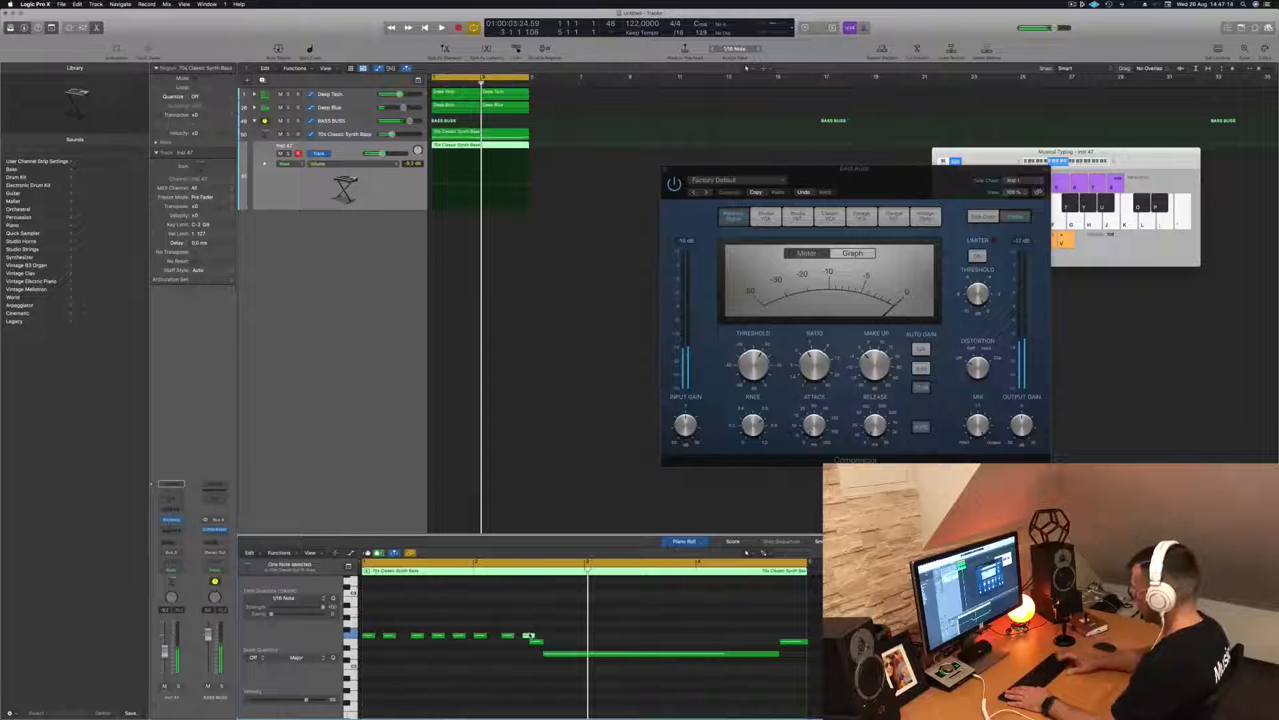
{"action": "key", "text": "space"}
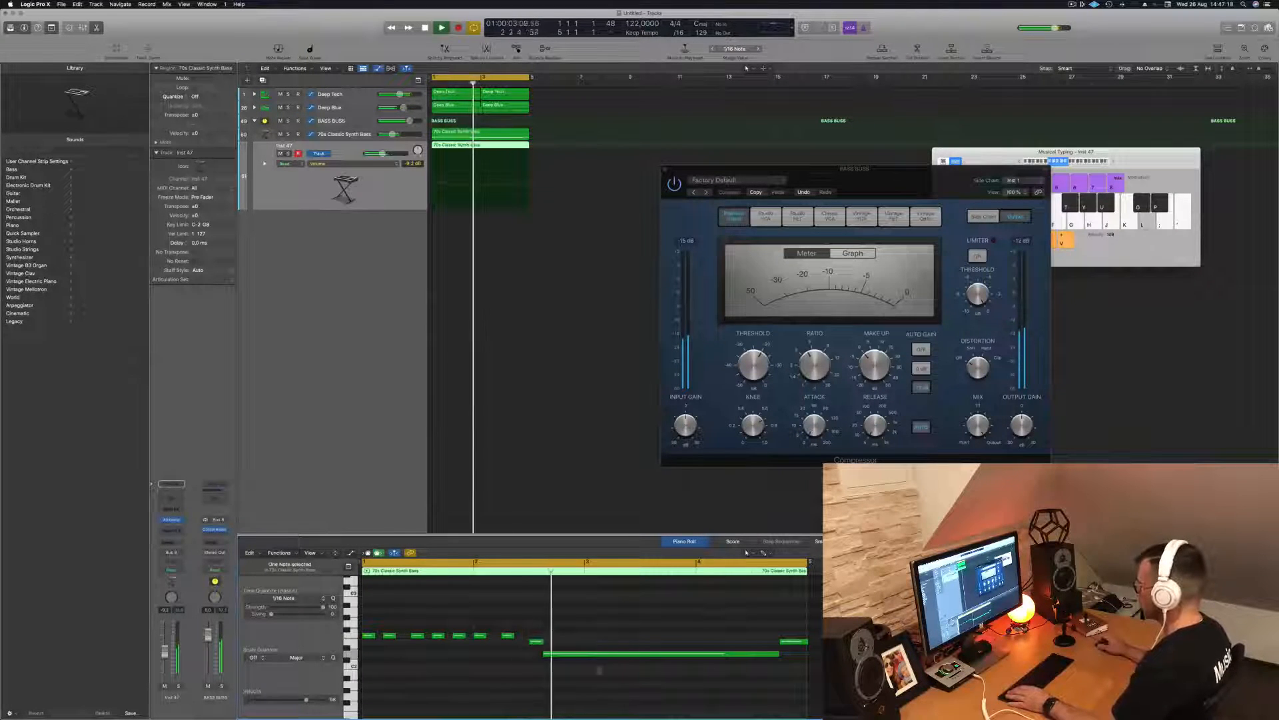
{"action": "key", "text": "Return"}
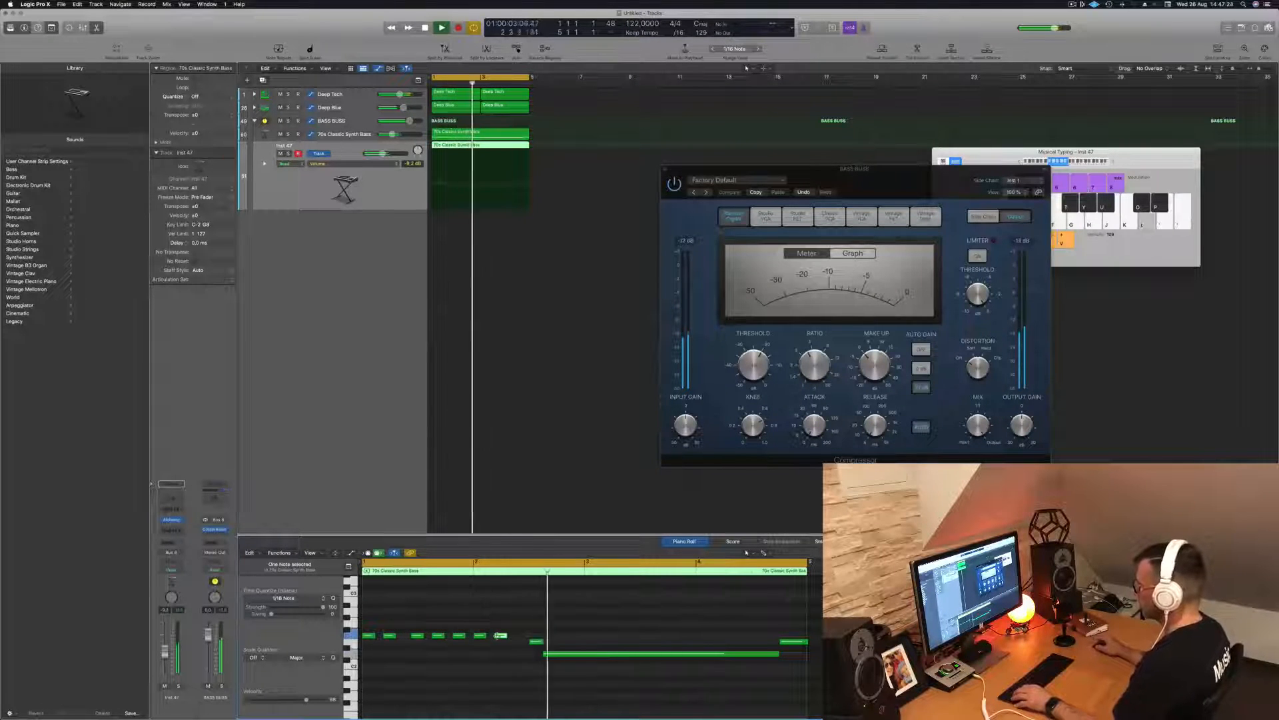
{"action": "left_click_drag", "start_coordinate": [508, 643], "coordinate": [522, 640]}
{"action": "key", "text": "Return"}
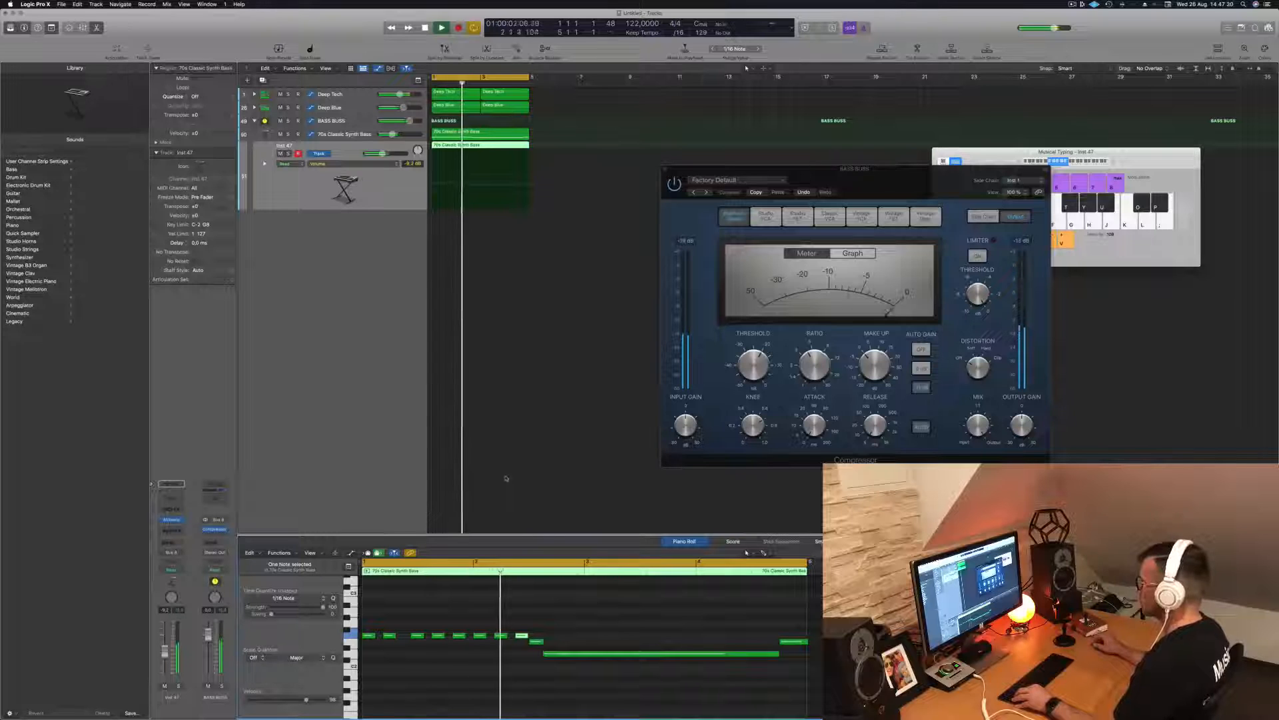
{"action": "scroll", "coordinate": [524, 473], "scroll_direction": "down", "scroll_amount": 3}
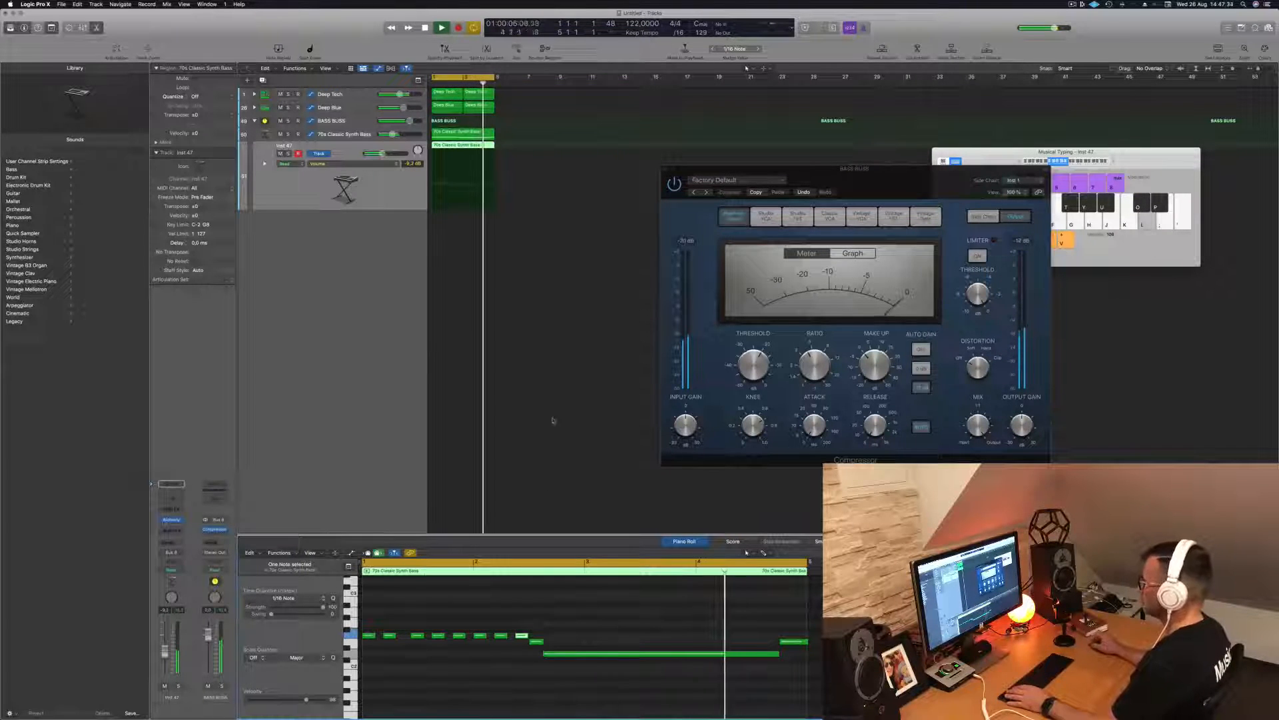
- Open Alchemy on the Inst 47 track and load the Bright Punchy Synth preset from the Brass category while the loop plays
{"action": "left_click", "coordinate": [173, 519]}
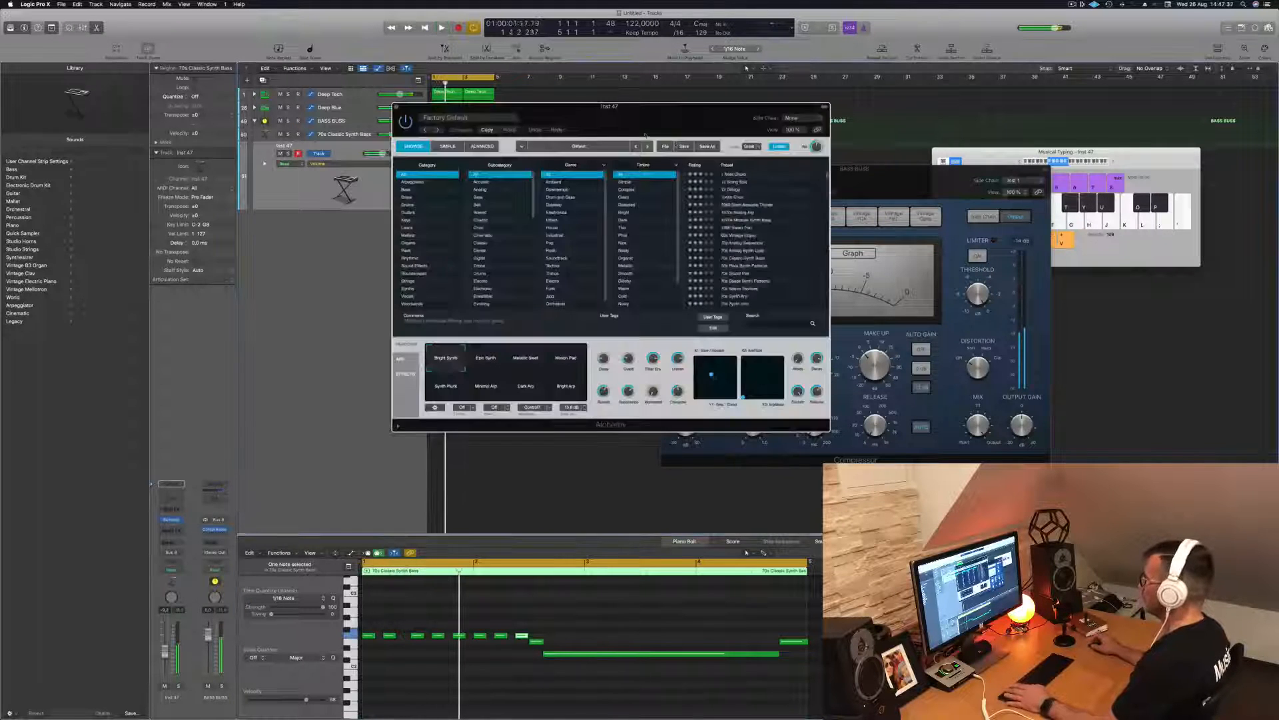
{"action": "left_click", "coordinate": [406, 197]}
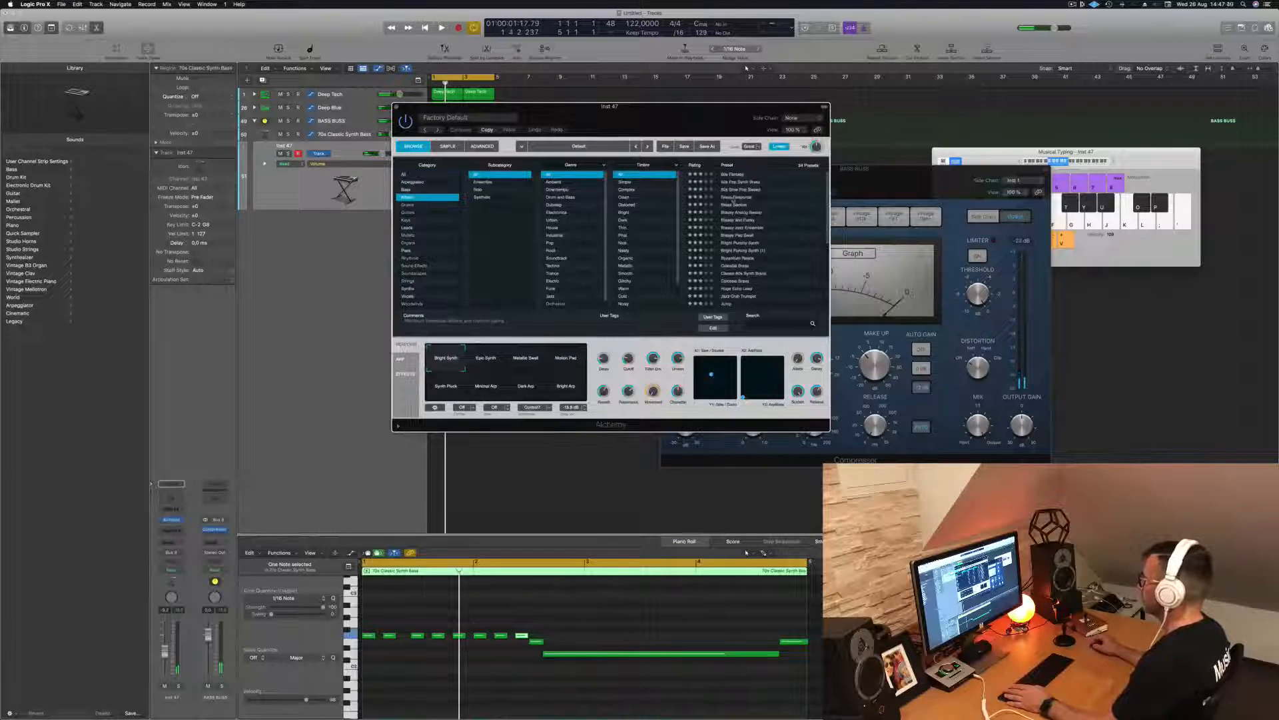
{"action": "key", "text": "space"}
{"action": "left_click_drag", "start_coordinate": [726, 107], "coordinate": [837, 141]}
{"action": "left_click", "coordinate": [854, 277]}
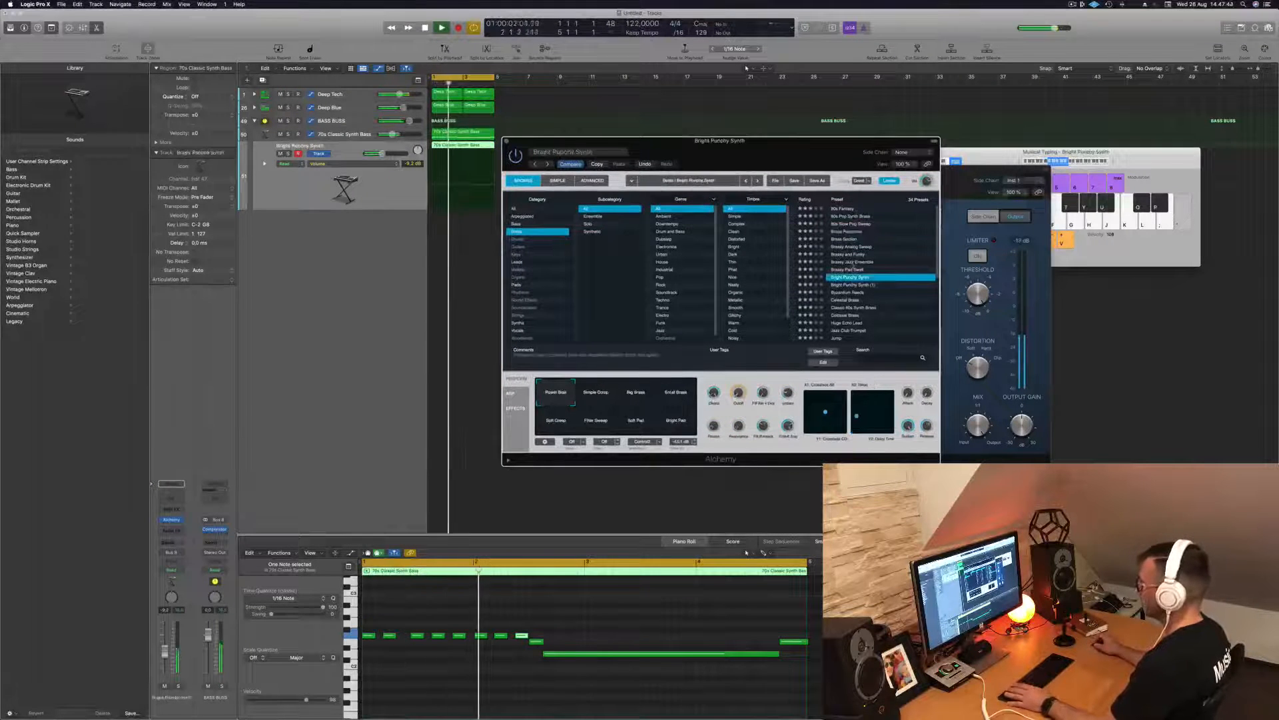
- Try transposing all the region's notes down an octave and return them to their original octave
{"action": "left_click", "coordinate": [600, 609]}
{"action": "key", "text": "super+a"}
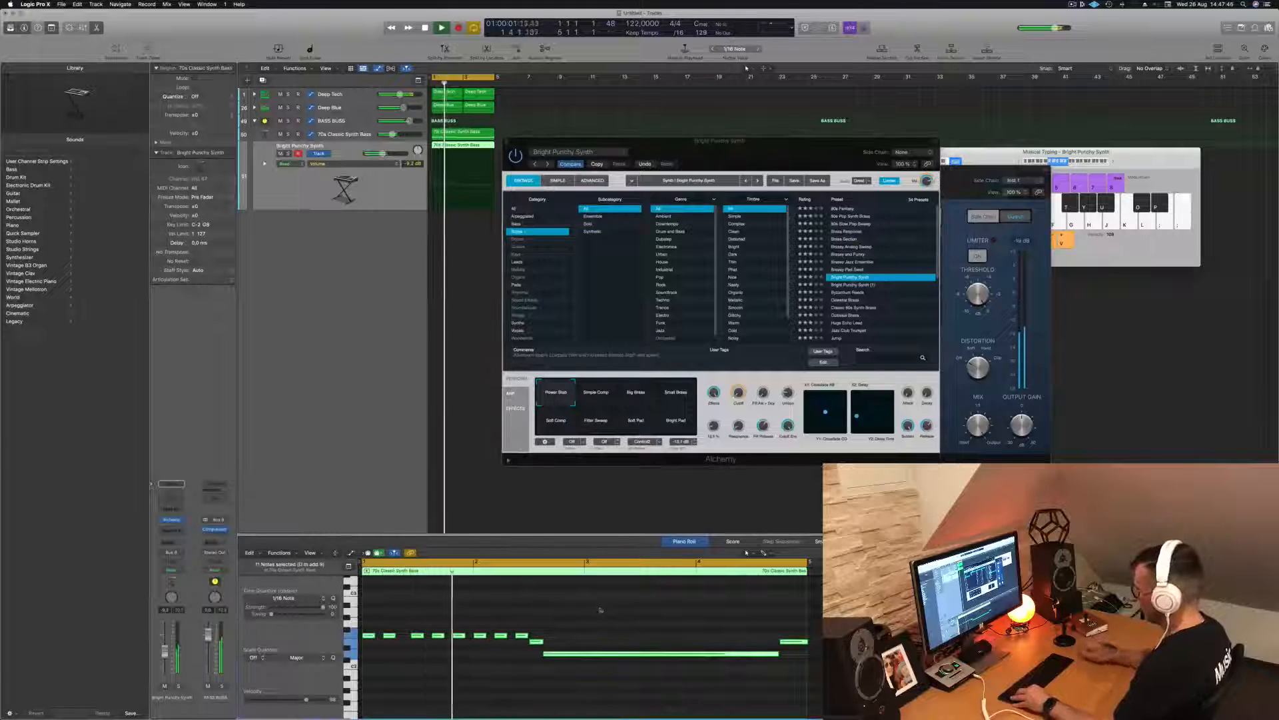
{"action": "key", "text": "shift+alt+Down"}
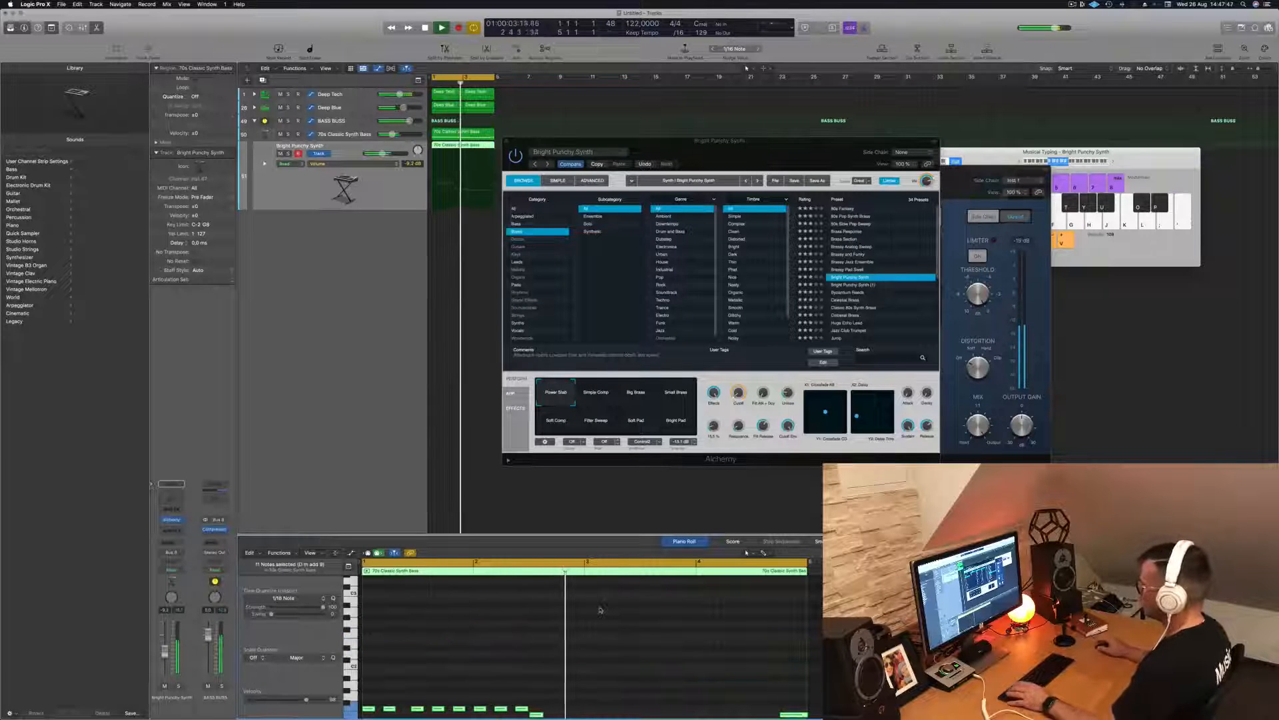
{"action": "key", "text": "shift+alt+Up"}
- Close Alchemy and move the BASS BUSS Compressor window aside to clear the arrangement
{"action": "left_click_drag", "start_coordinate": [626, 142], "coordinate": [768, 111]}
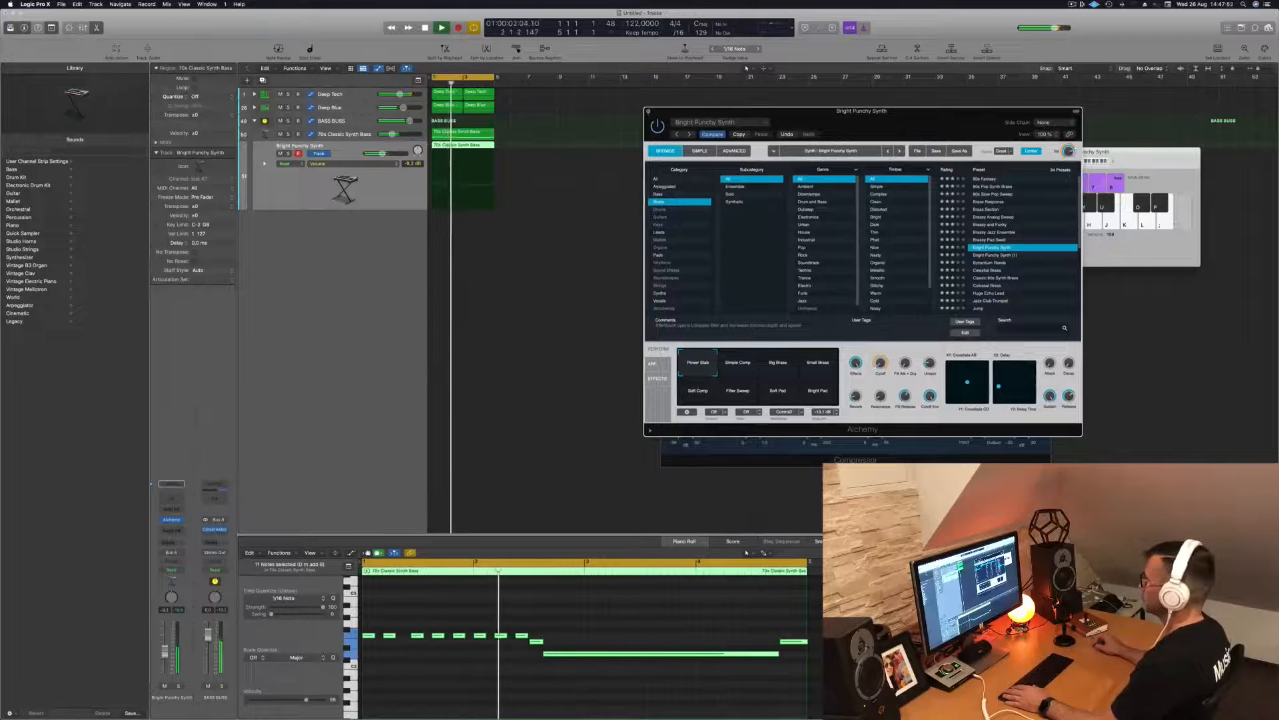
{"action": "left_click", "coordinate": [648, 111]}
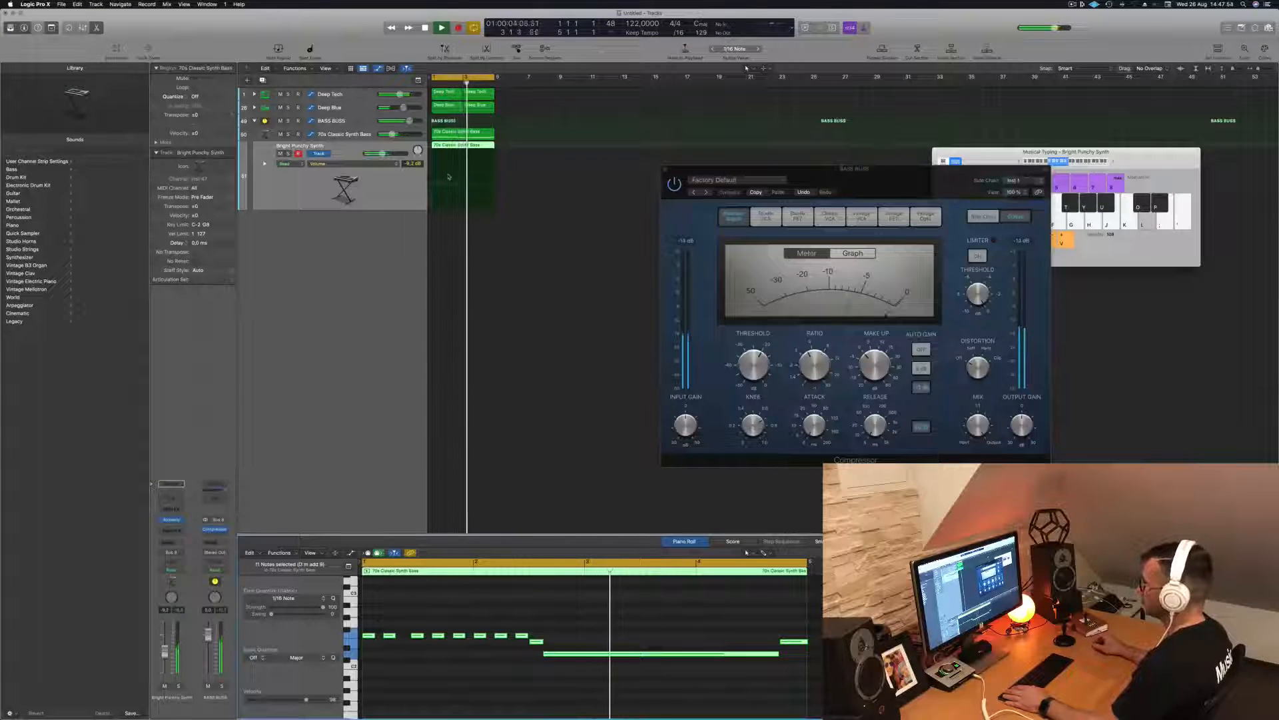
{"action": "left_click_drag", "start_coordinate": [795, 176], "coordinate": [917, 173]}
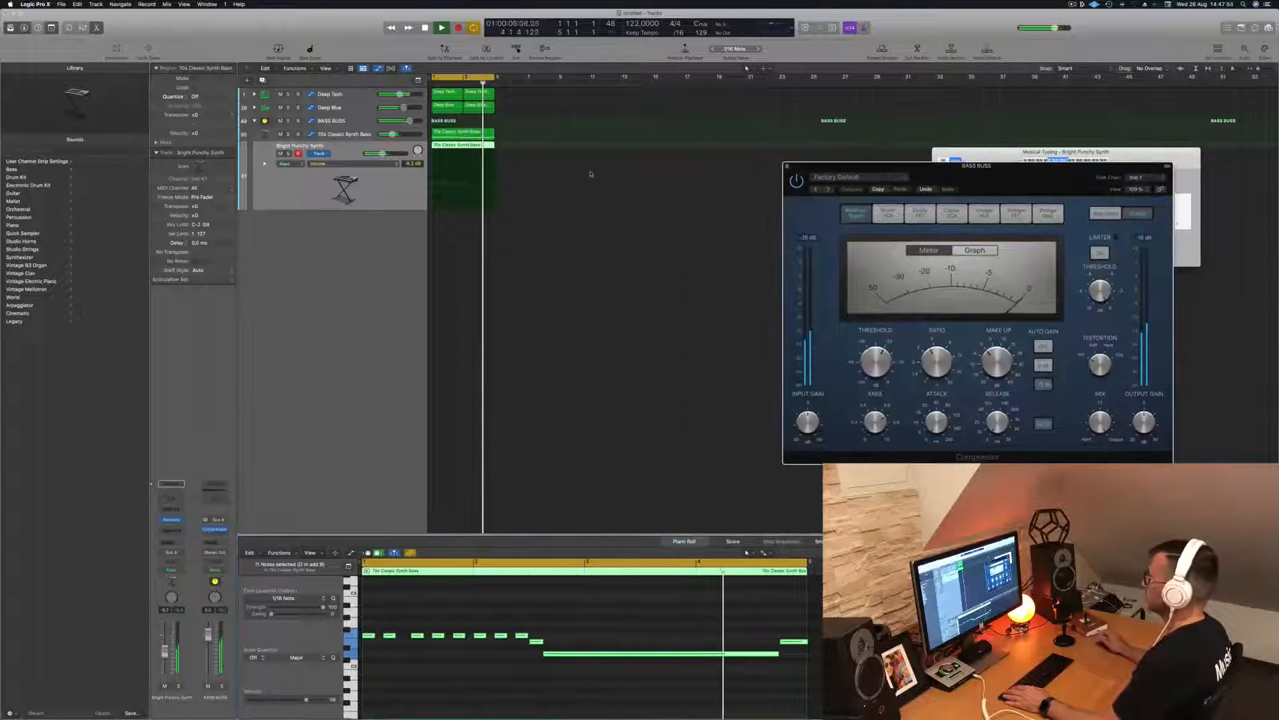
- Repeat all regions on every track three times and extend the cycle range to bar 17
{"action": "left_click", "coordinate": [373, 195]}
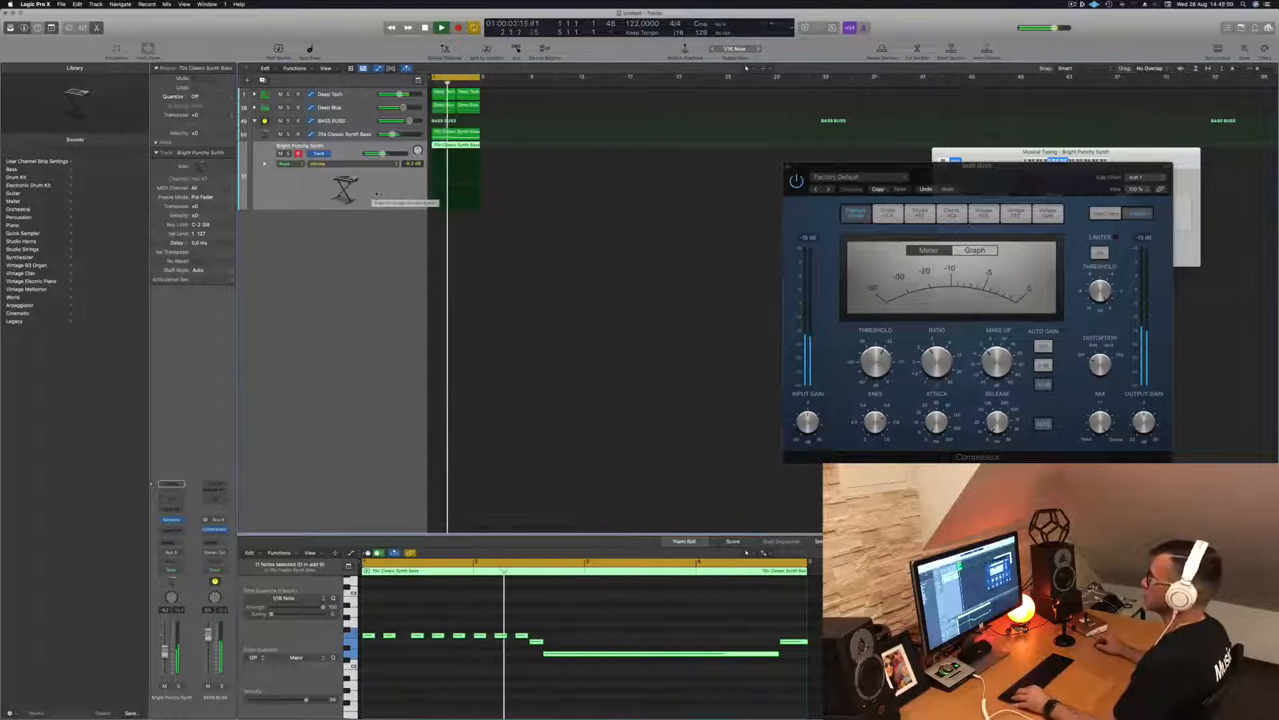
{"action": "key", "text": "super+Left"}
{"action": "key", "text": "super+a"}
{"action": "key", "text": "super+r"}
{"action": "key", "text": "super+r"}
{"action": "key", "text": "super+r"}
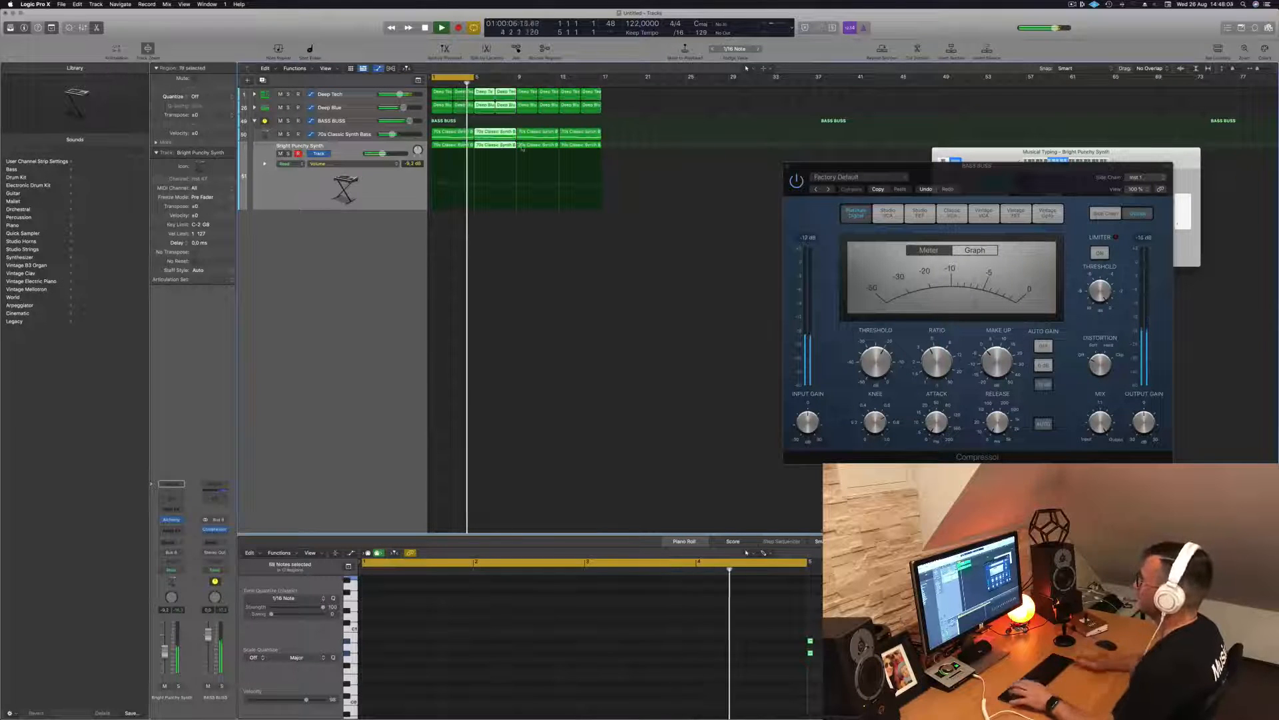
{"action": "key", "text": "space"}
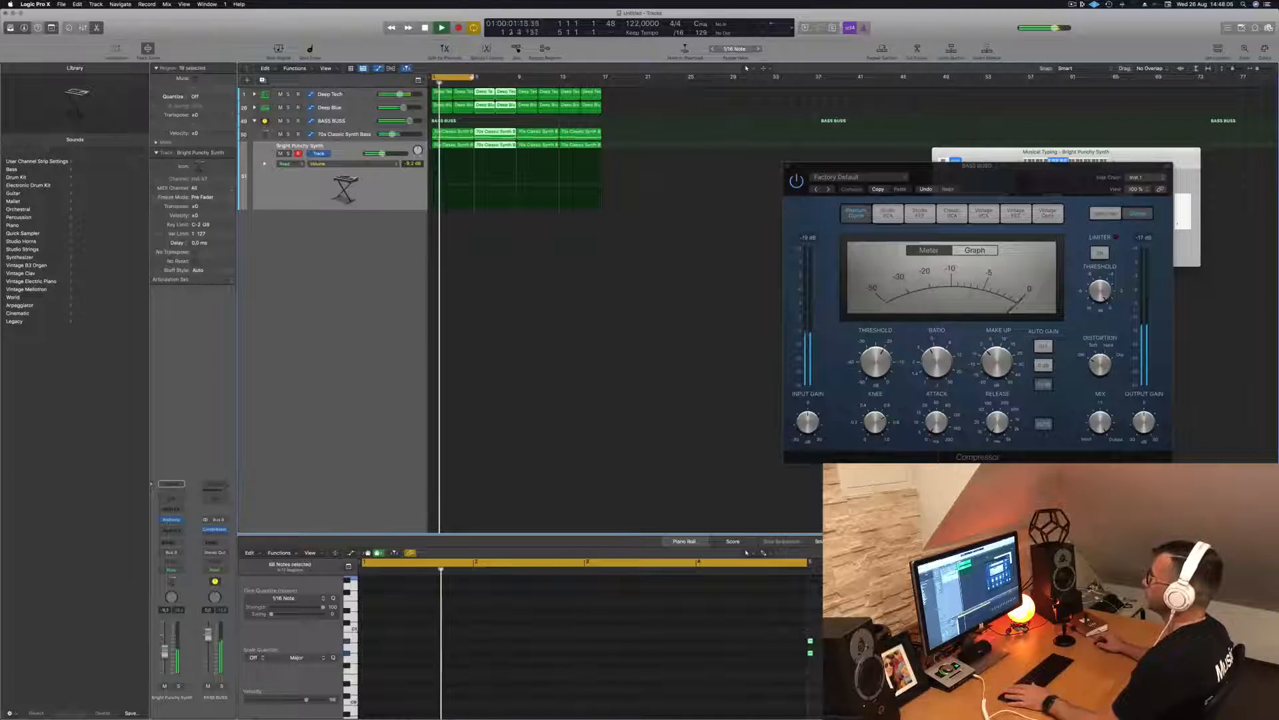
{"action": "left_click_drag", "start_coordinate": [473, 77], "coordinate": [602, 77]}
{"action": "key", "text": "space"}
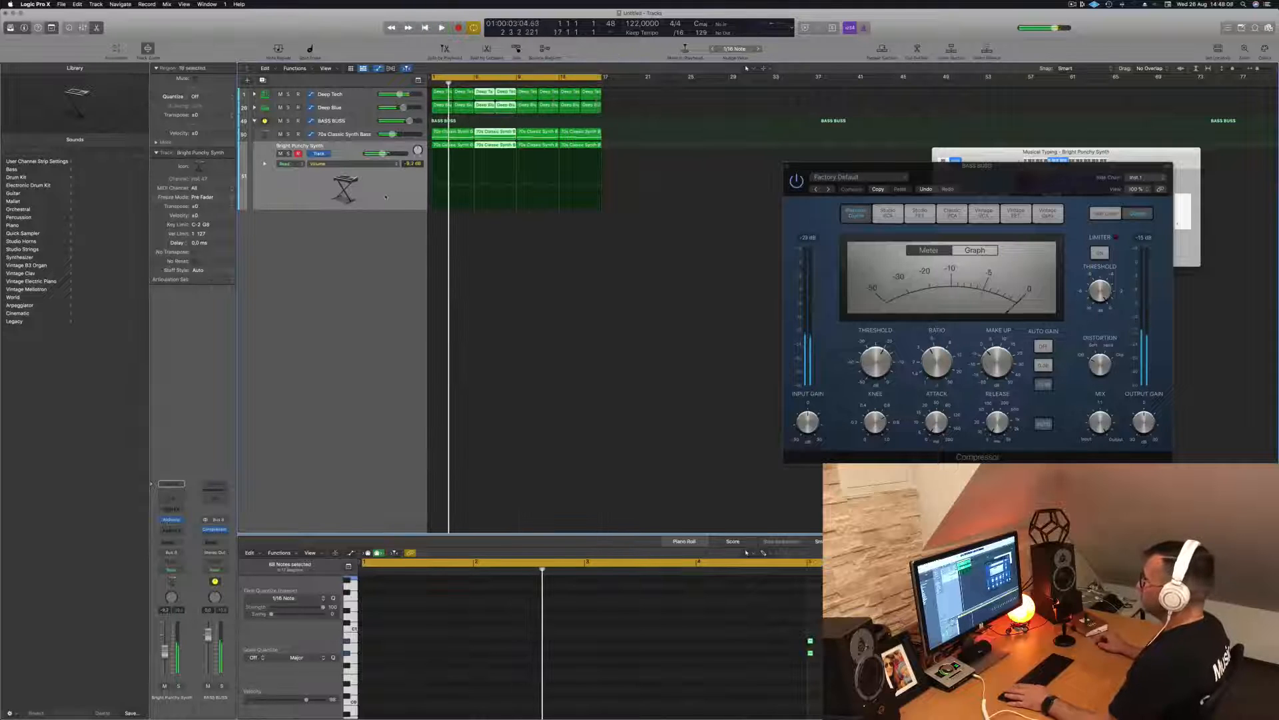
- Solo the Bright Punchy Synth and 70s Classic Synth Bass tracks to hear them together, and clear the solos
{"action": "left_click", "coordinate": [386, 197]}
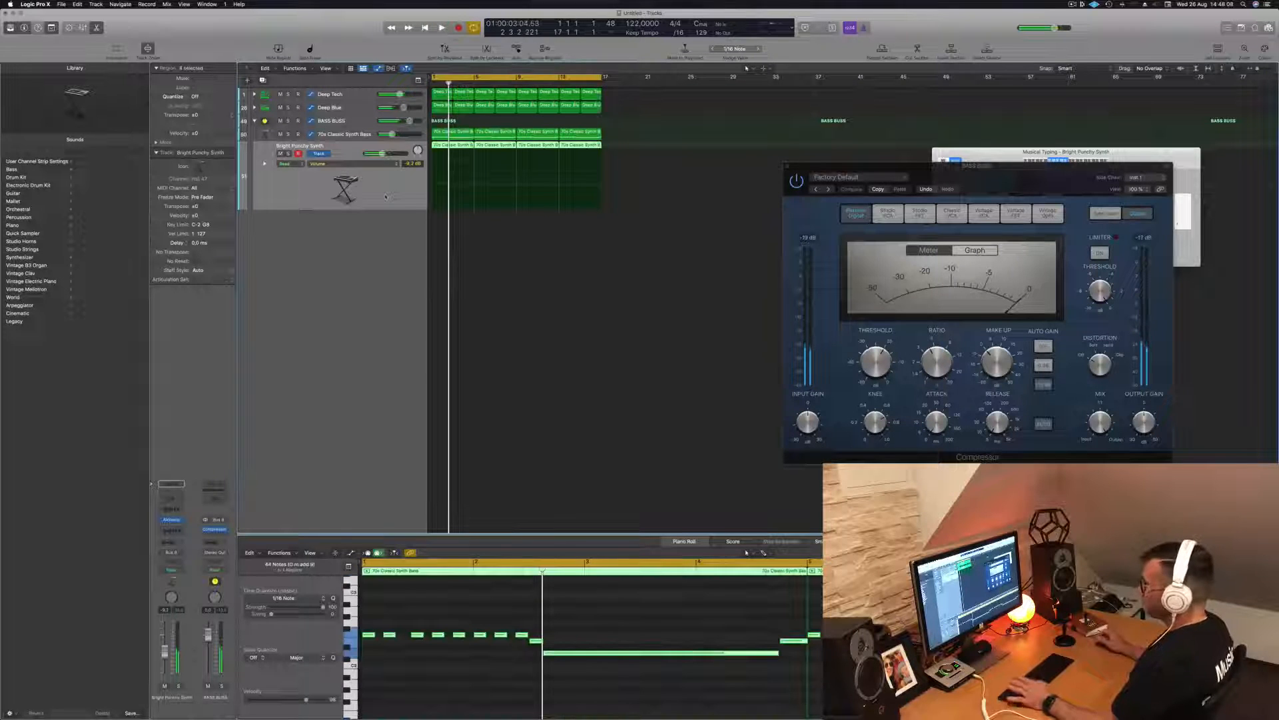
{"action": "left_click", "coordinate": [355, 118]}
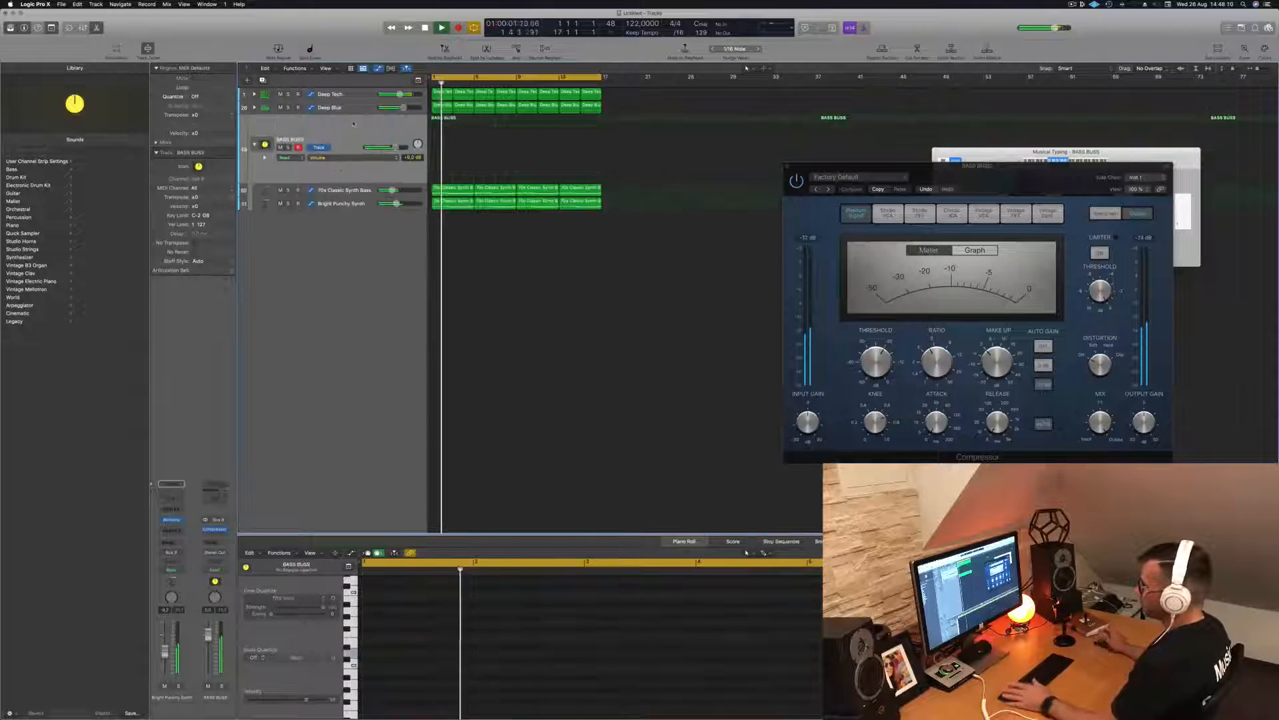
{"action": "left_click", "coordinate": [352, 204]}
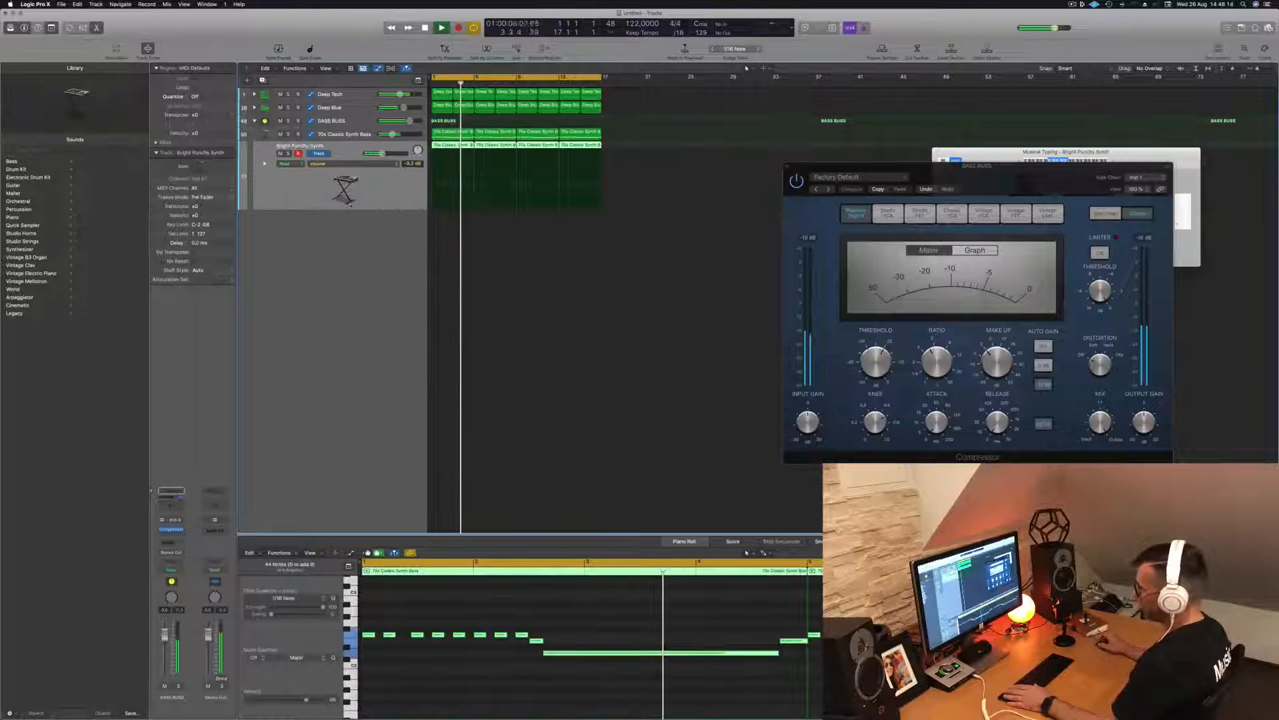
{"action": "left_click", "coordinate": [287, 154]}
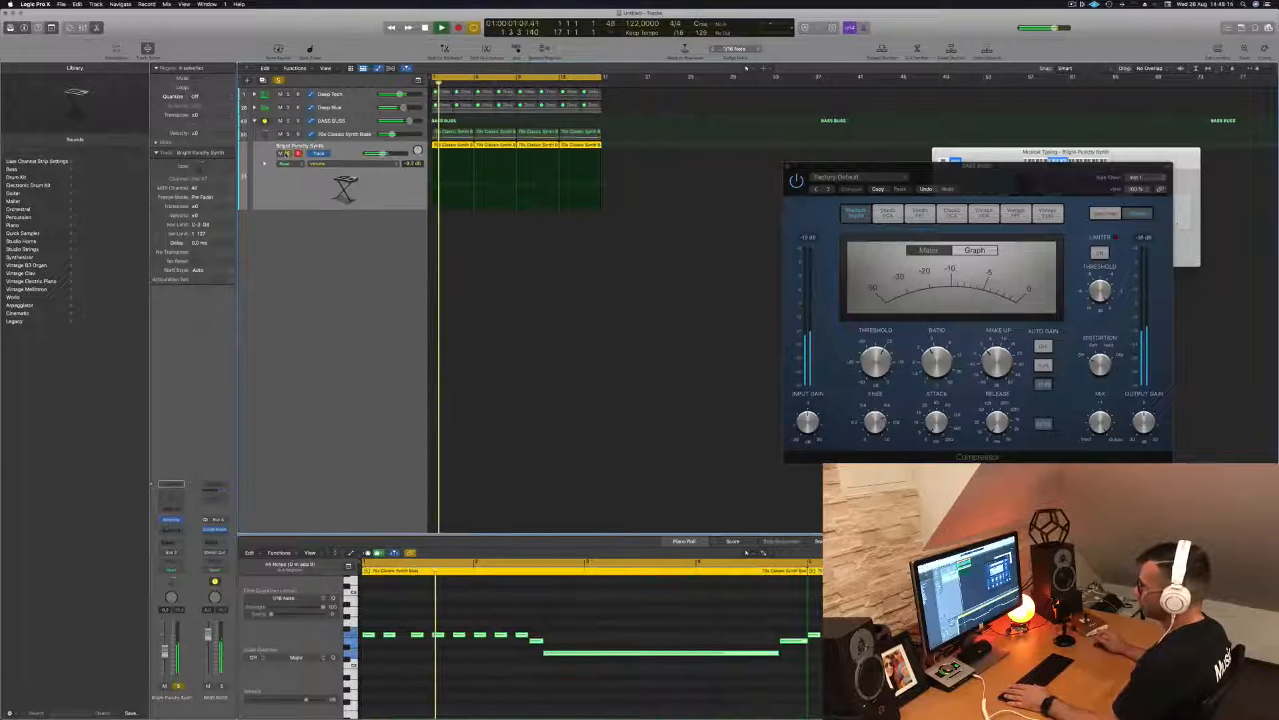
{"action": "left_click", "coordinate": [290, 134]}
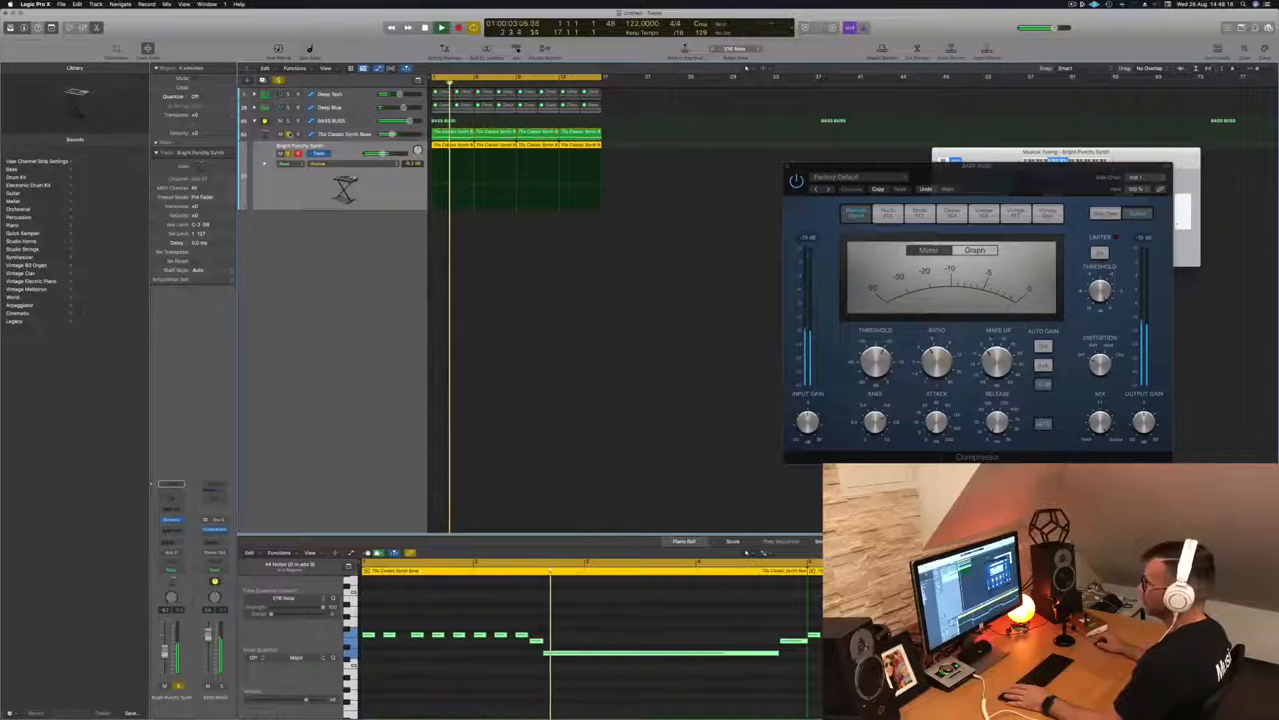
{"action": "left_click", "coordinate": [289, 154]}
{"action": "key", "text": "space"}
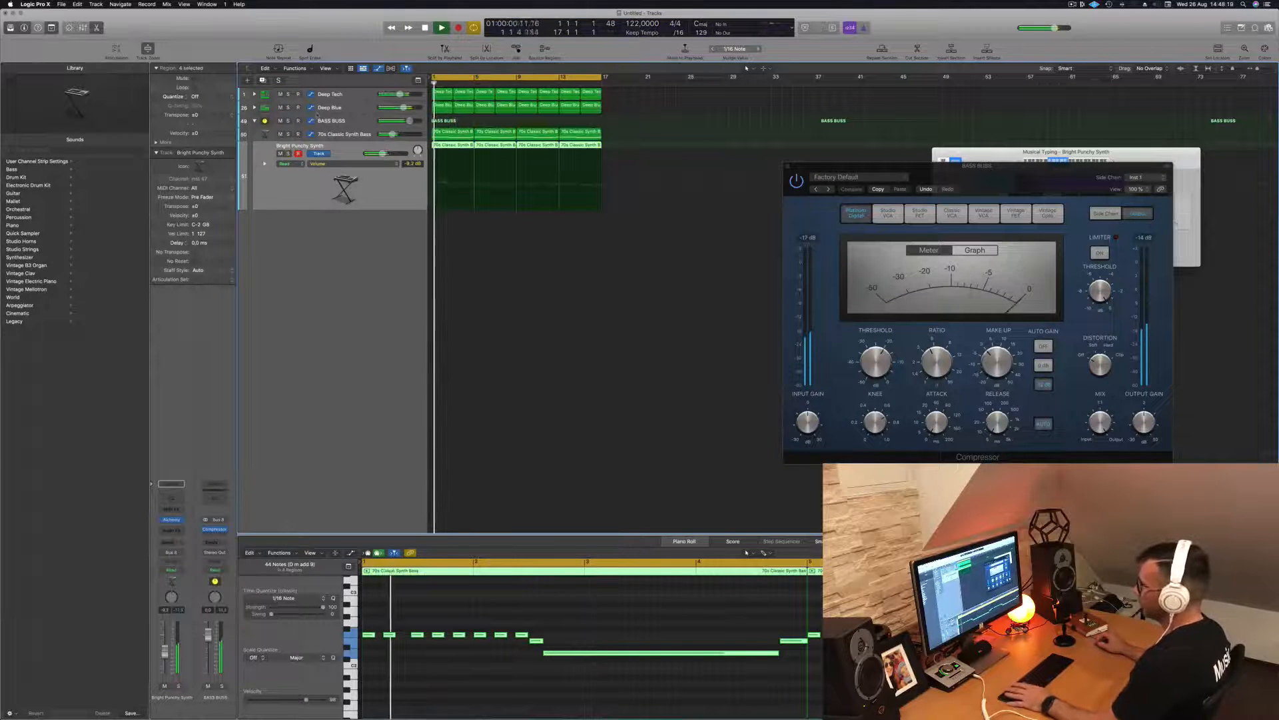
- Set the BASS BUSS automation mode to Touch and close its Compressor window
{"action": "left_click", "coordinate": [320, 121]}
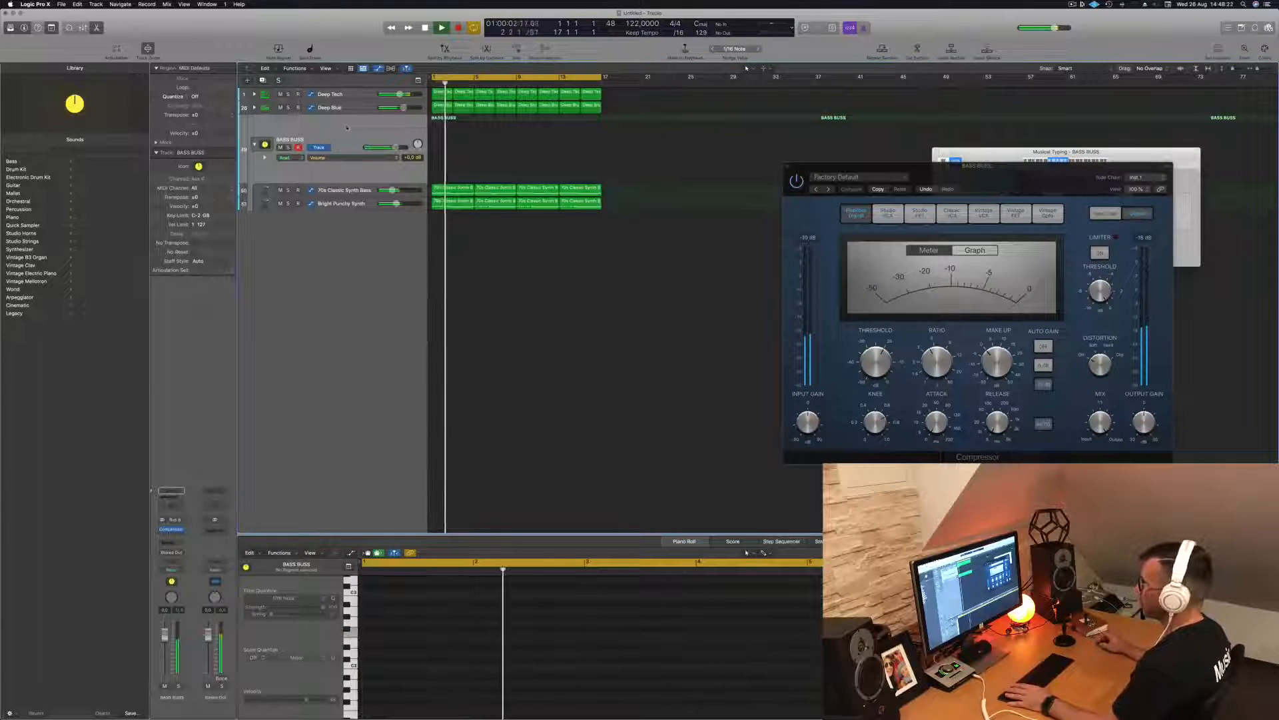
{"action": "key", "text": "space"}
{"action": "key", "text": "space"}
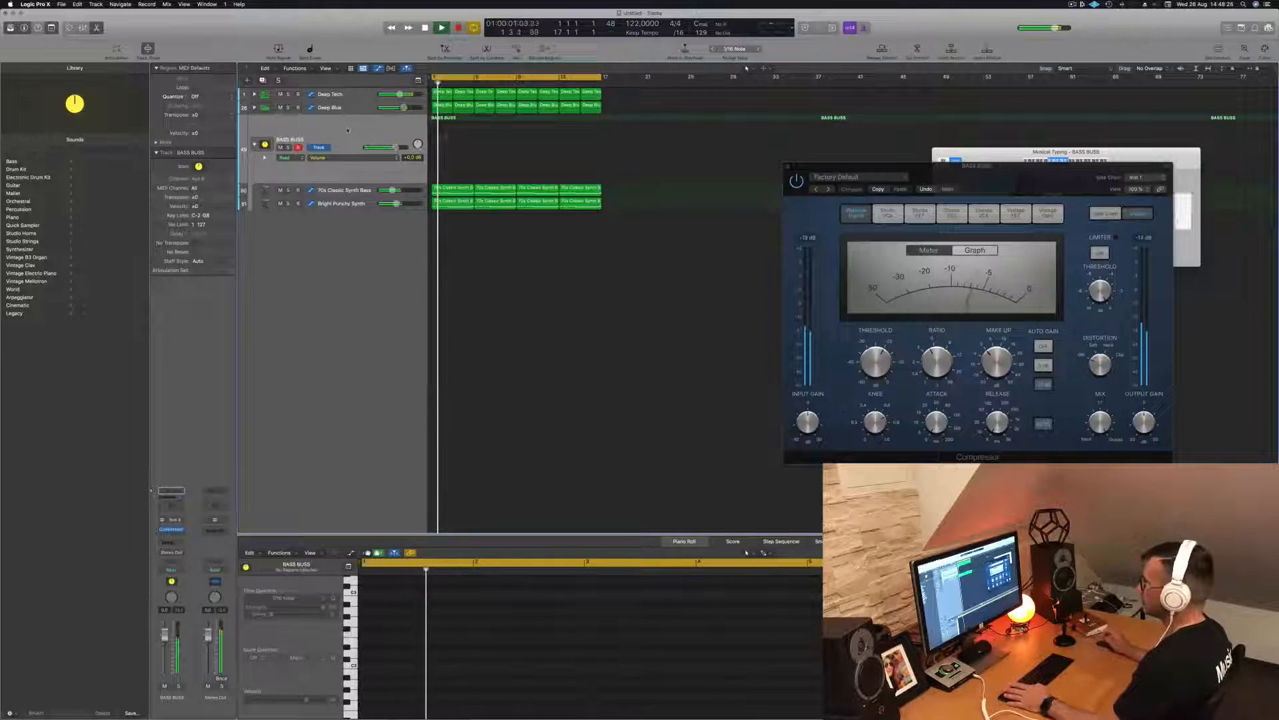
{"action": "key", "text": "space"}
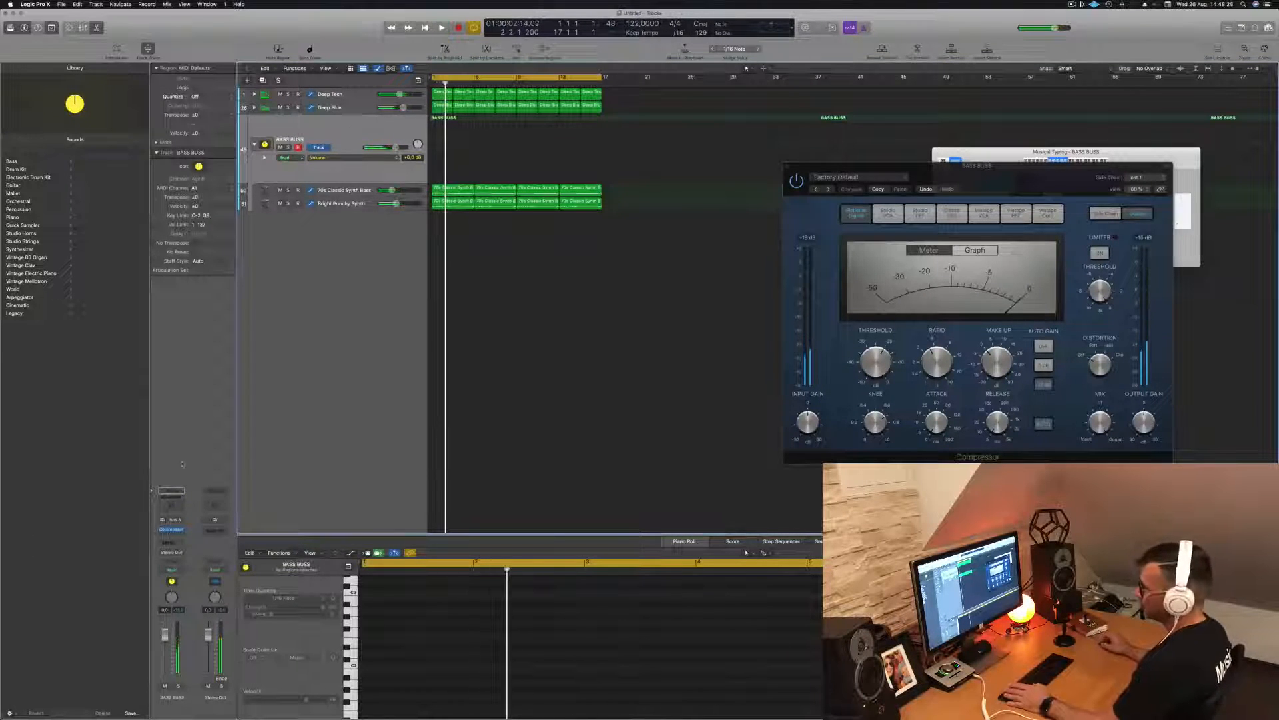
{"action": "left_click", "coordinate": [181, 570]}
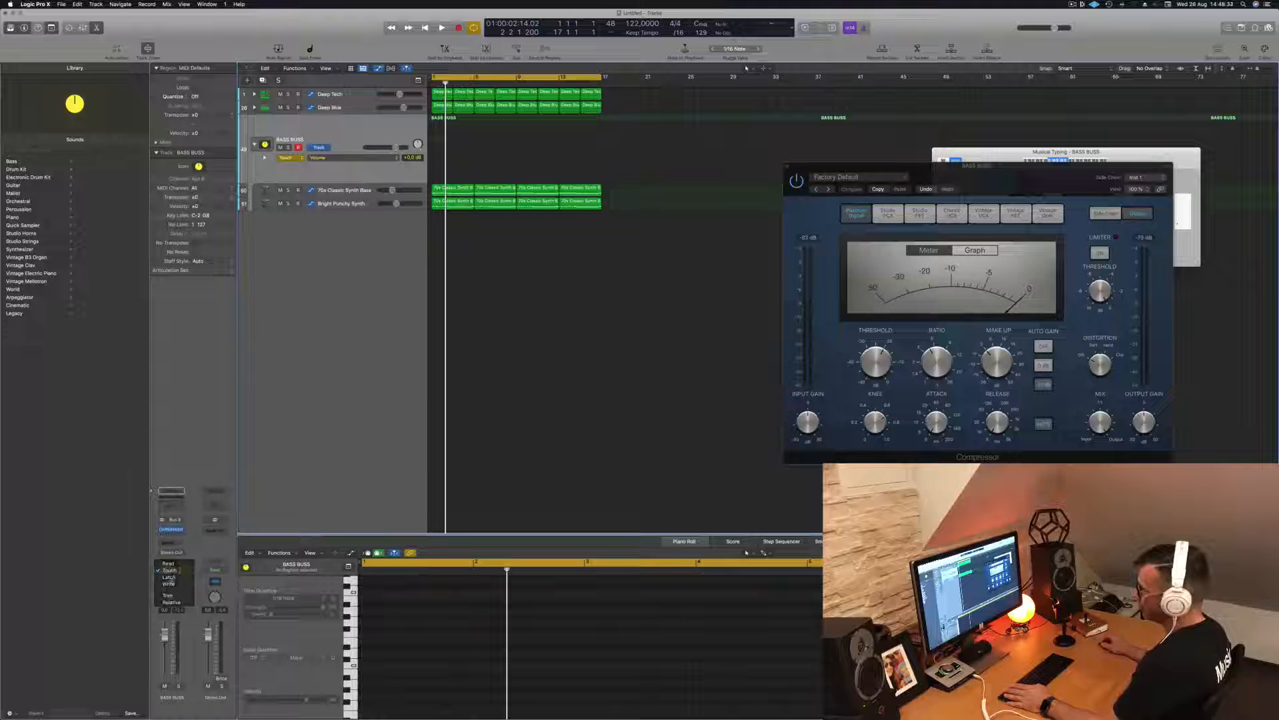
{"action": "left_click", "coordinate": [162, 571]}
{"action": "left_click", "coordinate": [171, 530]}
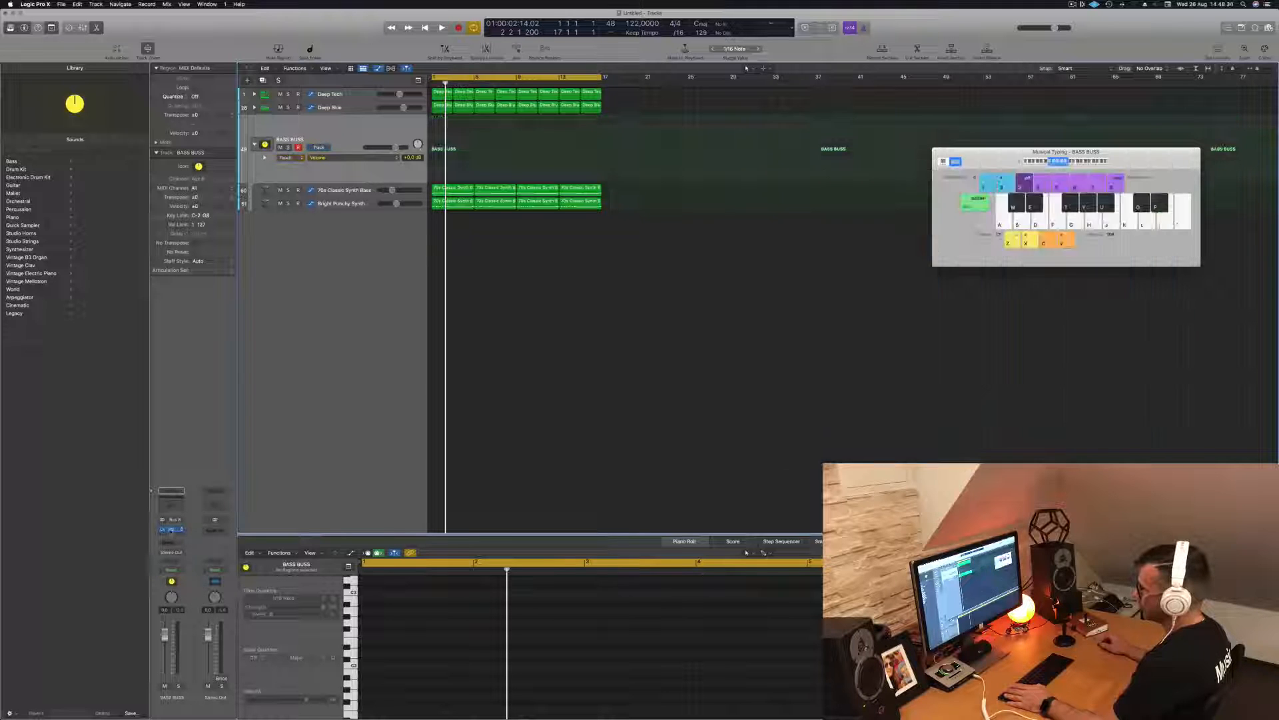
- Add a Channel EQ to BASS BUSS with a high cut at 18300 Hz and 36 dB/Oct, and move its window aside
{"action": "left_click", "coordinate": [176, 506]}
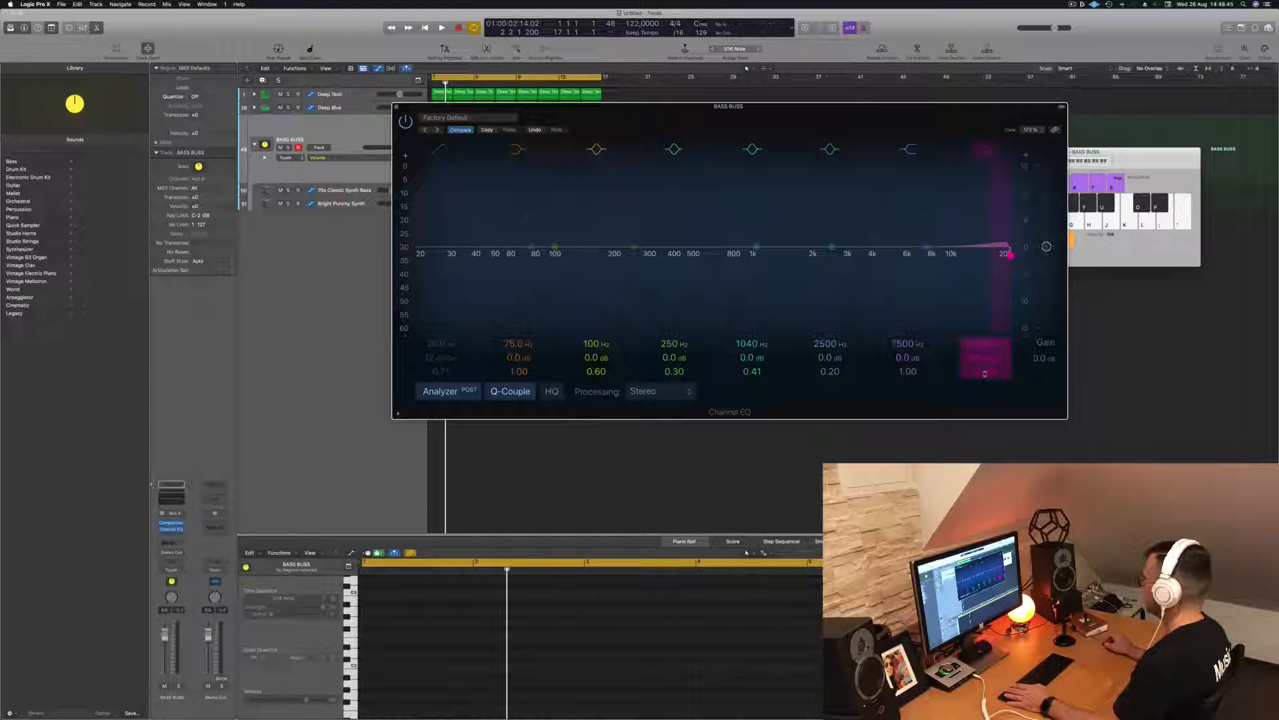
{"action": "mouse_move", "coordinate": [985, 349]}
{"action": "left_mouse_down"}
{"action": "mouse_move", "coordinate": [985, 373]}
{"action": "mouse_move", "coordinate": [985, 352]}
{"action": "left_mouse_up"}
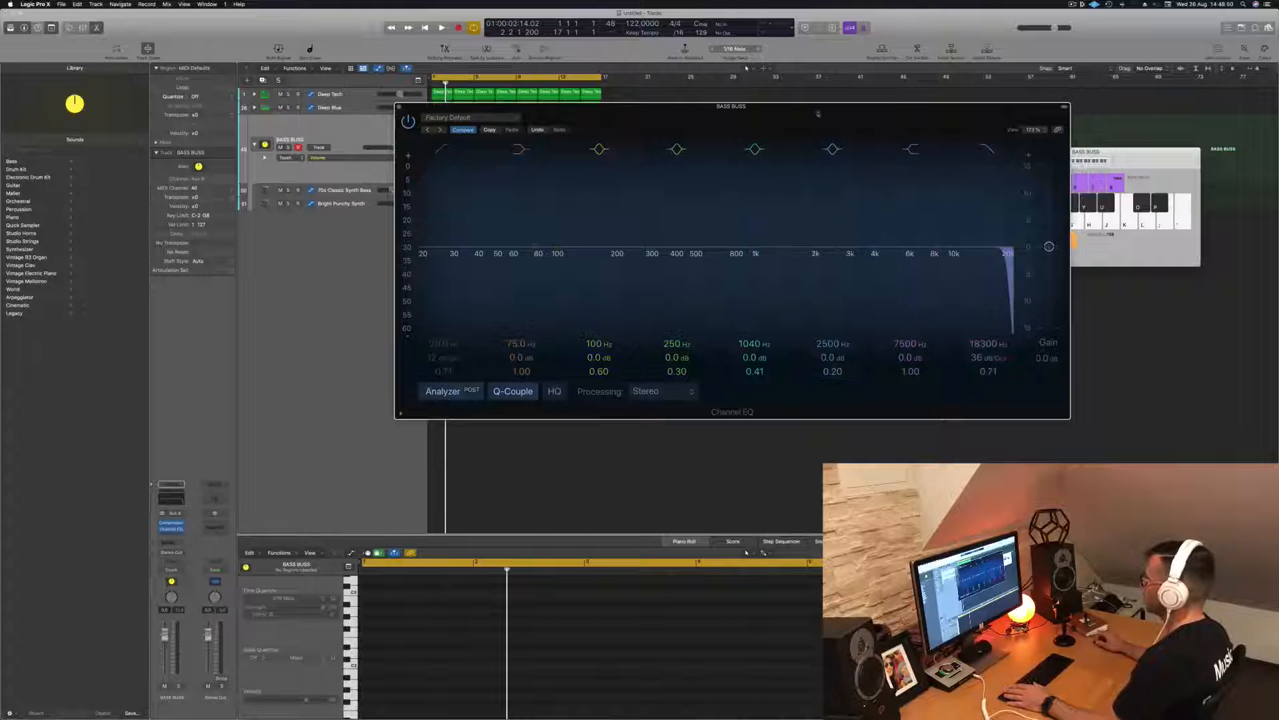
{"action": "left_click_drag", "start_coordinate": [782, 107], "coordinate": [952, 117]}
- Enable BASS BUSS track automation and record a downward sweep of the Channel EQ's high-cut frequency during playback
{"action": "key", "text": "space"}
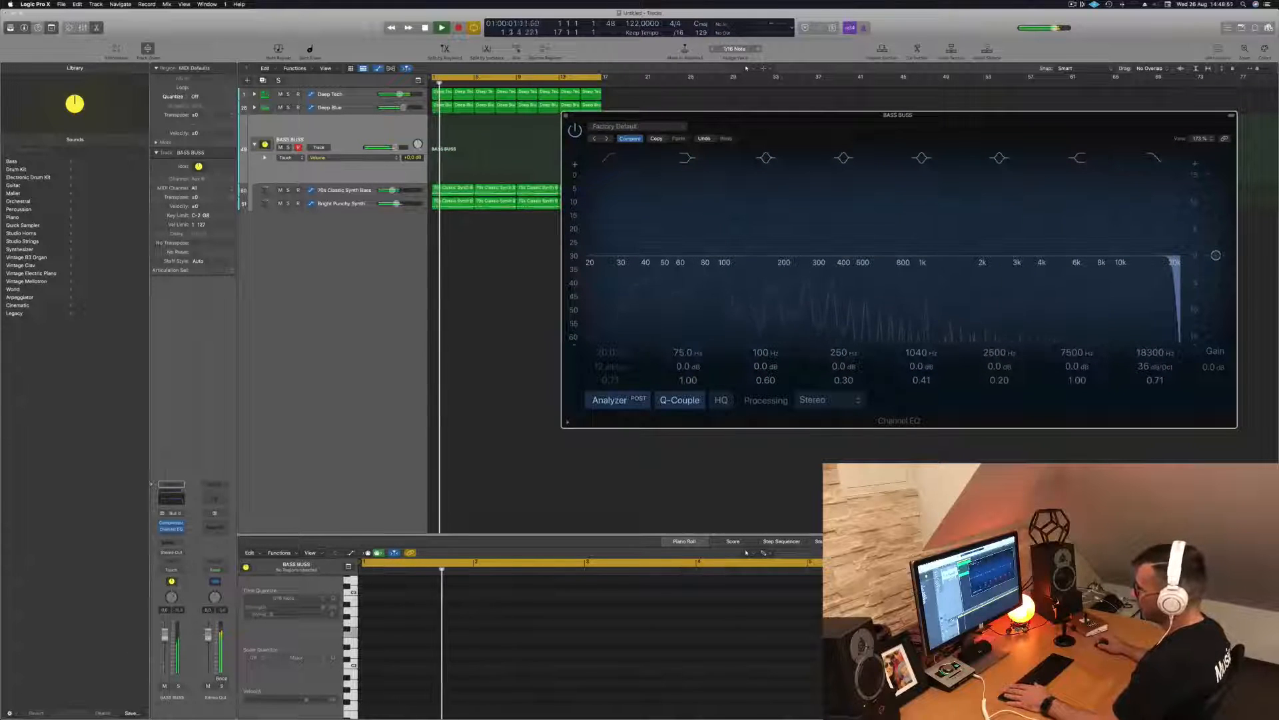
{"action": "left_click", "coordinate": [315, 147]}
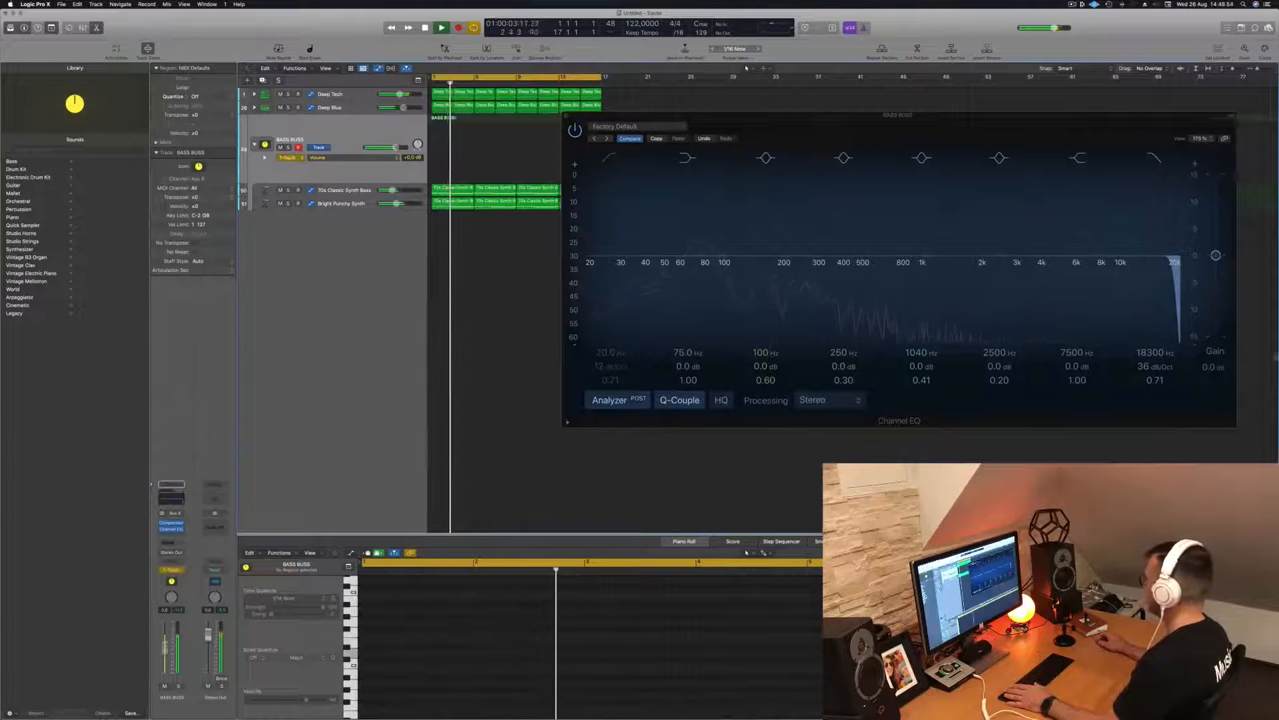
{"action": "left_click_drag", "start_coordinate": [1172, 270], "coordinate": [875, 272]}
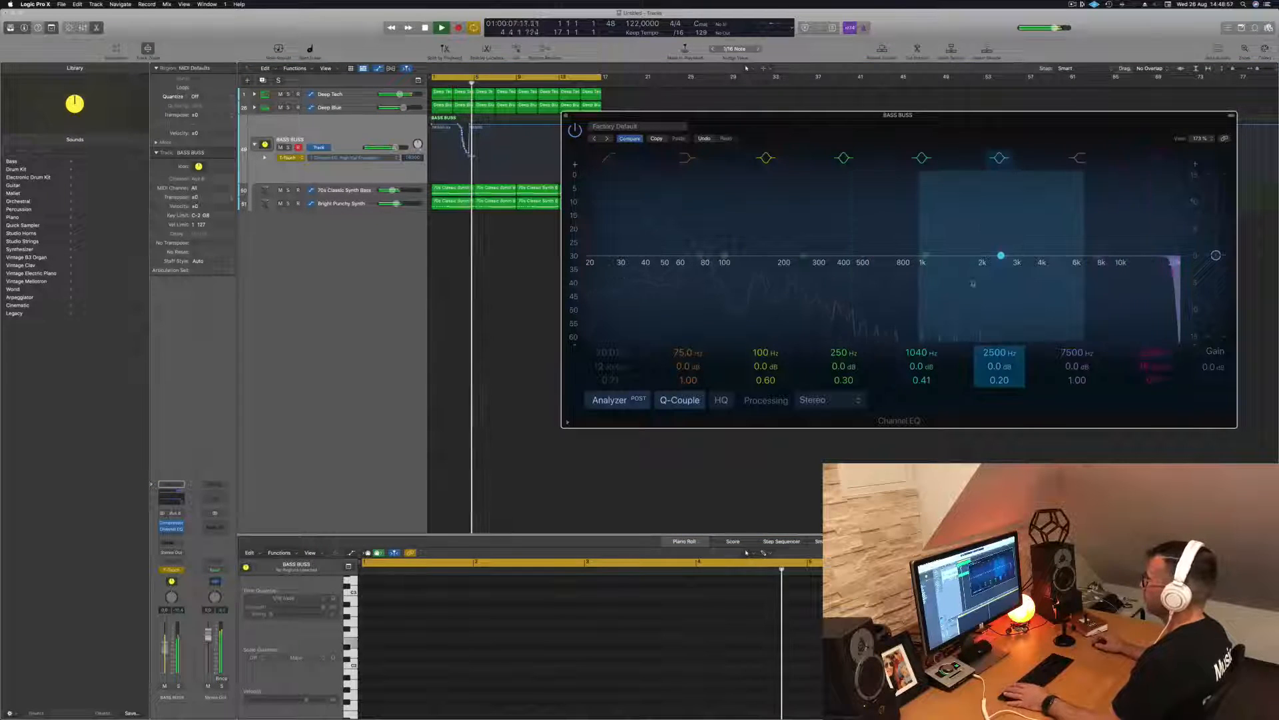
- Close the Channel EQ window and reshape the BASS BUSS high-cut automation into a ramp rising from bar 1 to about bar 7
{"action": "key", "text": "space"}
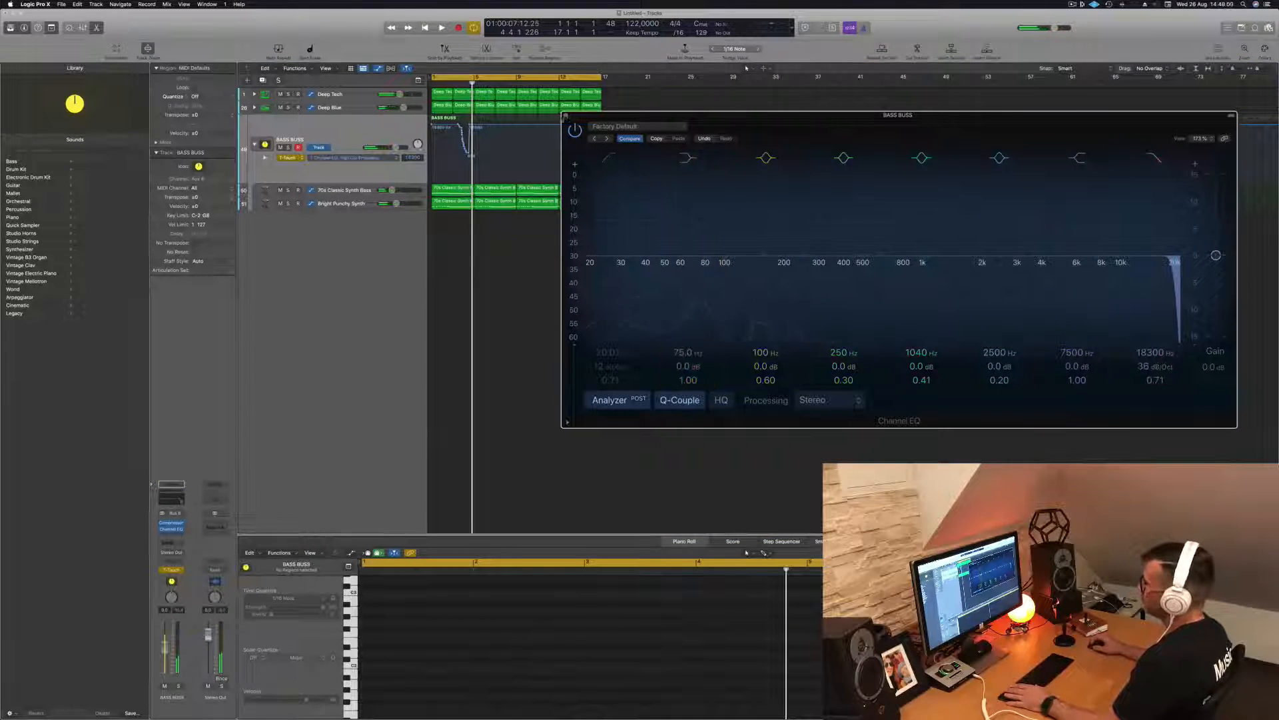
{"action": "left_click", "coordinate": [565, 116]}
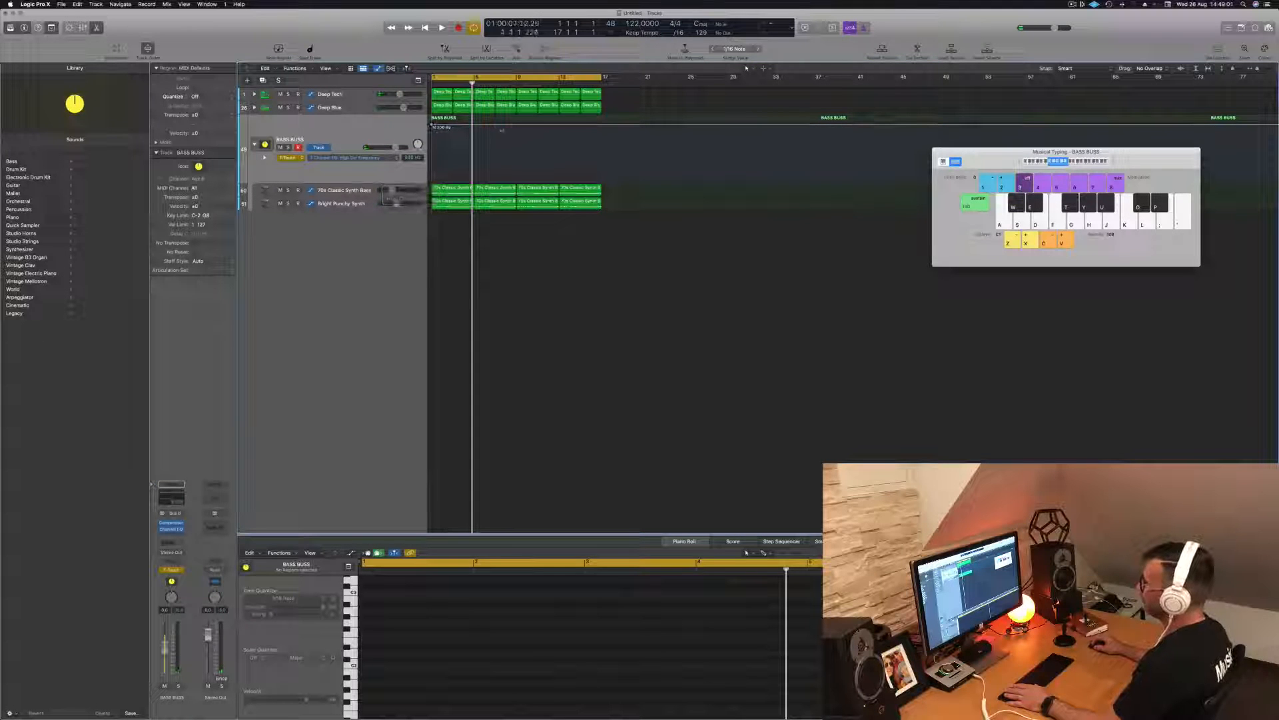
{"action": "key", "text": "space"}
{"action": "left_click_drag", "start_coordinate": [433, 125], "coordinate": [432, 168]}
{"action": "key", "text": "space"}
{"action": "key", "text": "space"}
- Set the BASS BUSS automation mode to Read and play the filter ramp from the start
{"action": "left_click", "coordinate": [287, 157]}
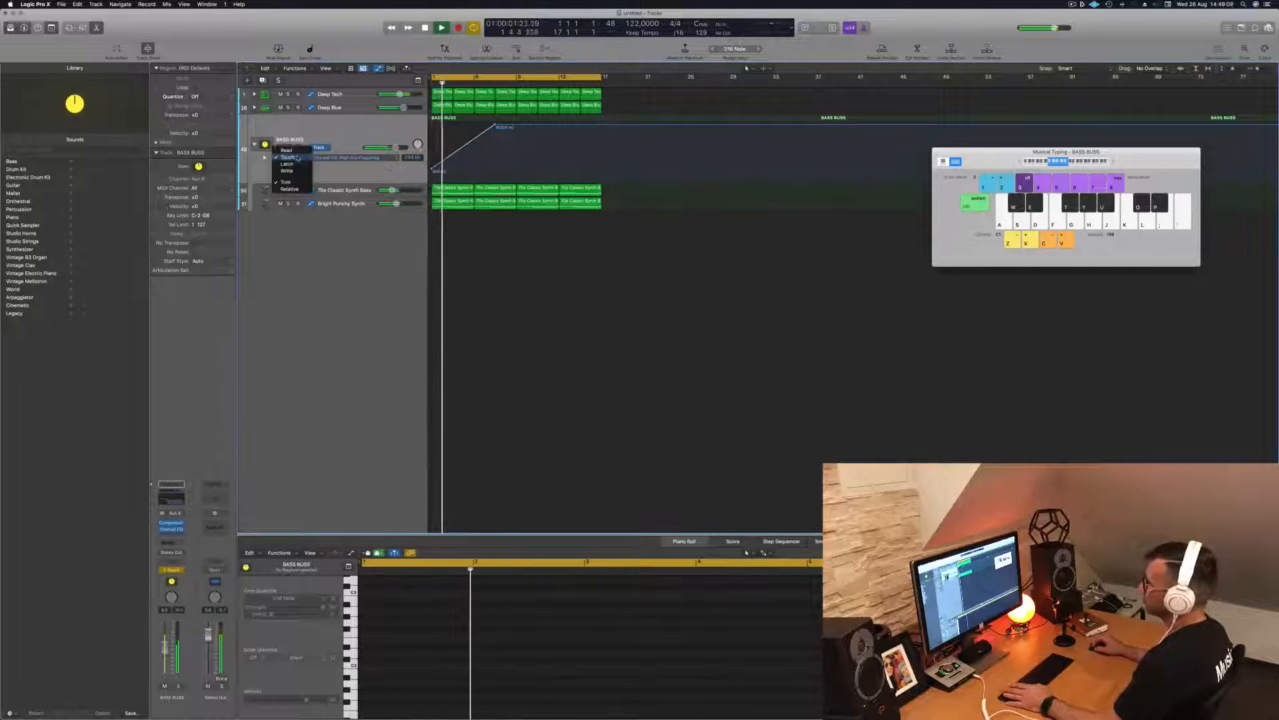
{"action": "left_click", "coordinate": [288, 150]}
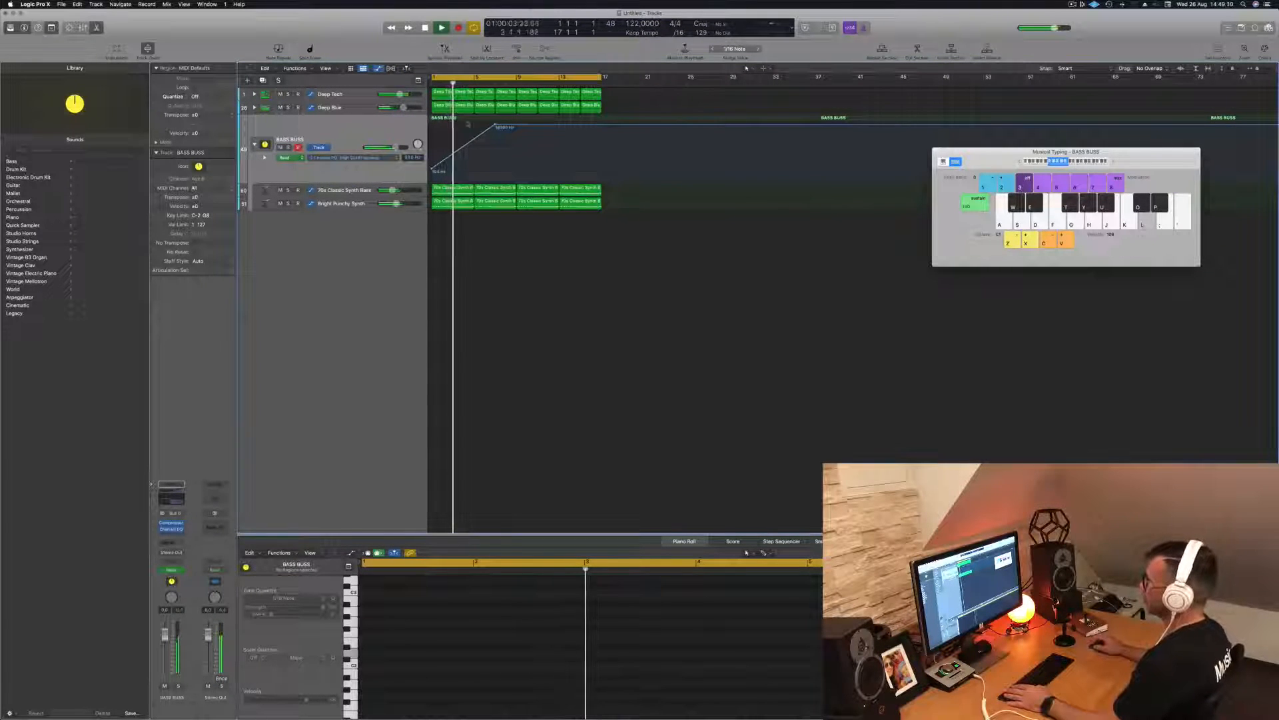
{"action": "key", "text": "space"}
{"action": "key", "text": "space"}
- Refine the BASS BUSS high-cut automation so it rises from bar 1 to a peak near bar 9 and falls back down at bar 17
{"action": "left_click_drag", "start_coordinate": [495, 126], "coordinate": [495, 127]}
{"action": "key", "text": "space"}
{"action": "key", "text": "space"}
{"action": "left_click_drag", "start_coordinate": [436, 170], "coordinate": [432, 165]}
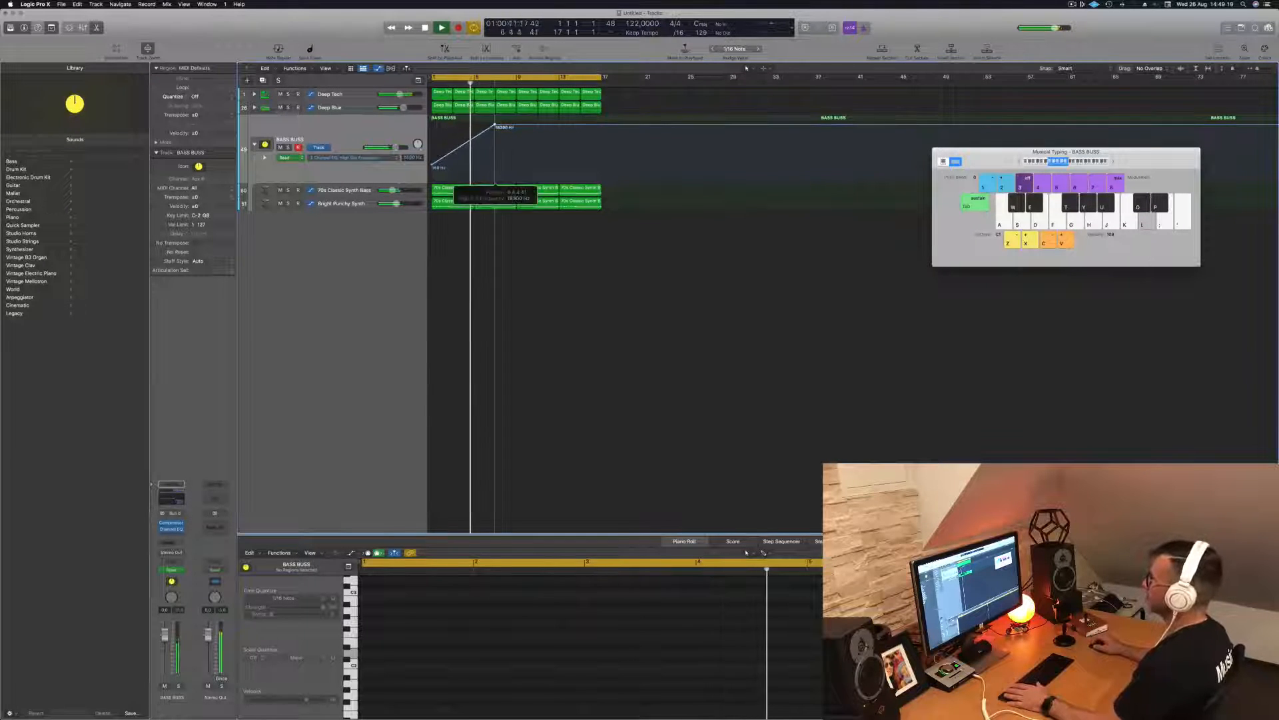
{"action": "left_click_drag", "start_coordinate": [508, 126], "coordinate": [517, 126]}
{"action": "left_click_drag", "start_coordinate": [604, 126], "coordinate": [603, 168]}
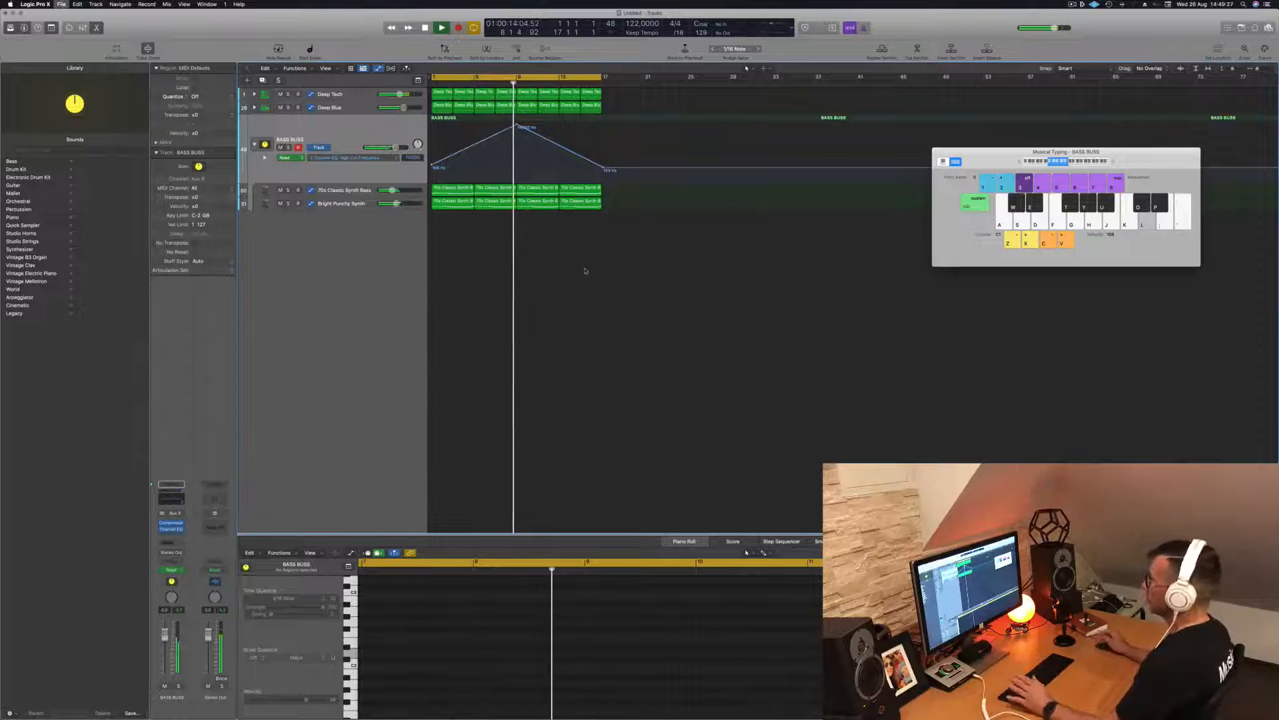
- Save the project as "Episode 131 guys" in the Logic folder and stop playback
{"action": "key", "text": "super+s"}
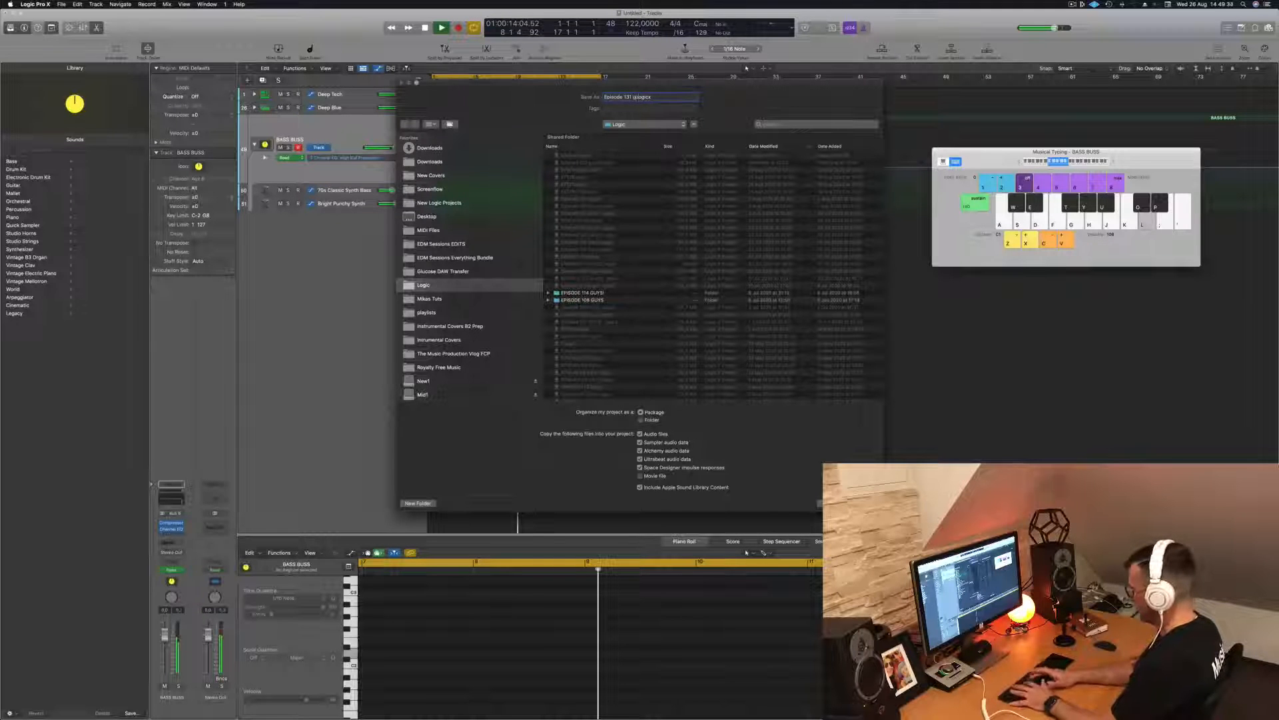
{"action": "key", "text": "Return"}
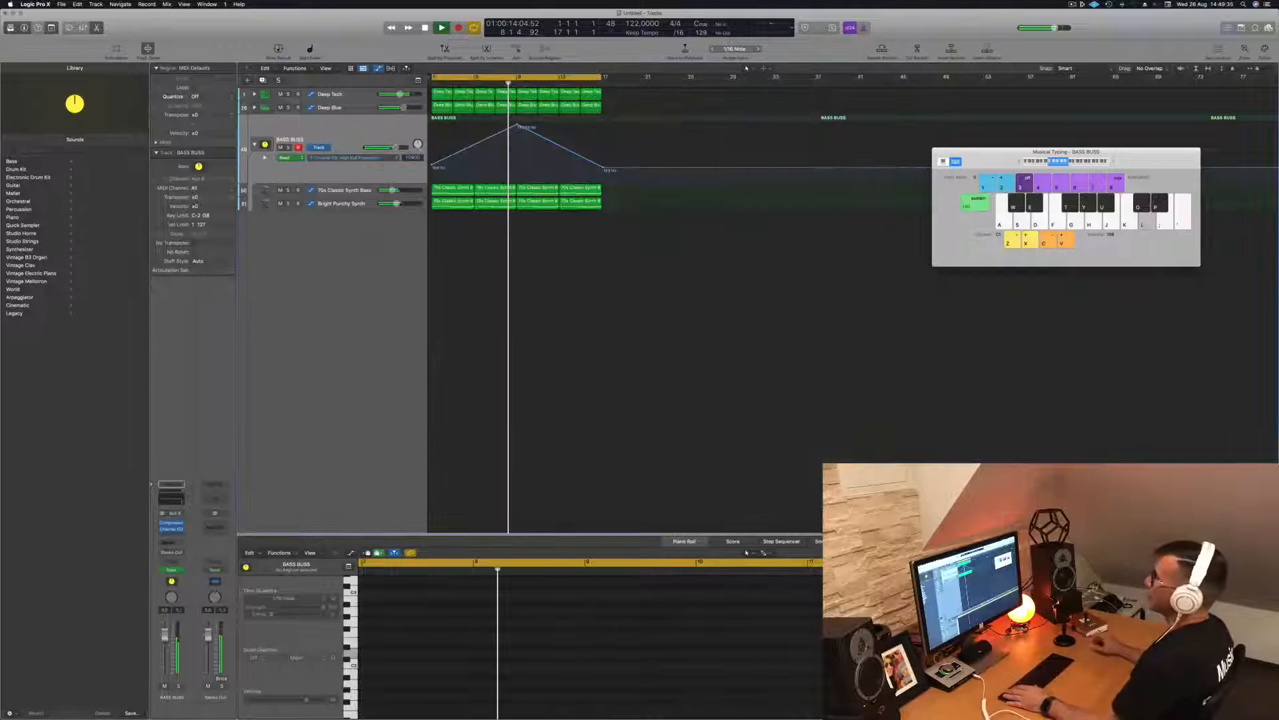
{"action": "key", "text": "Return"}
{"action": "key", "text": "space"}
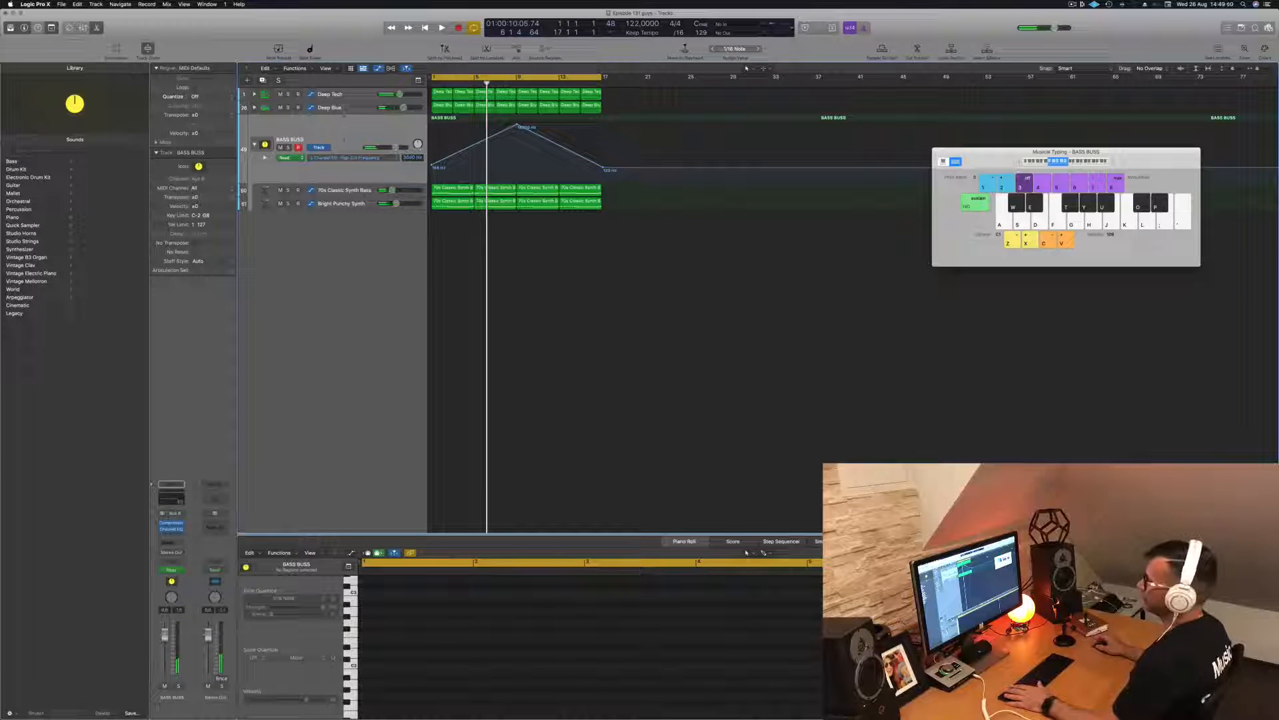
- Add a software instrument track with Alchemy and duplicate it to make three instrument tracks
{"action": "key", "text": "alt+super+n"}
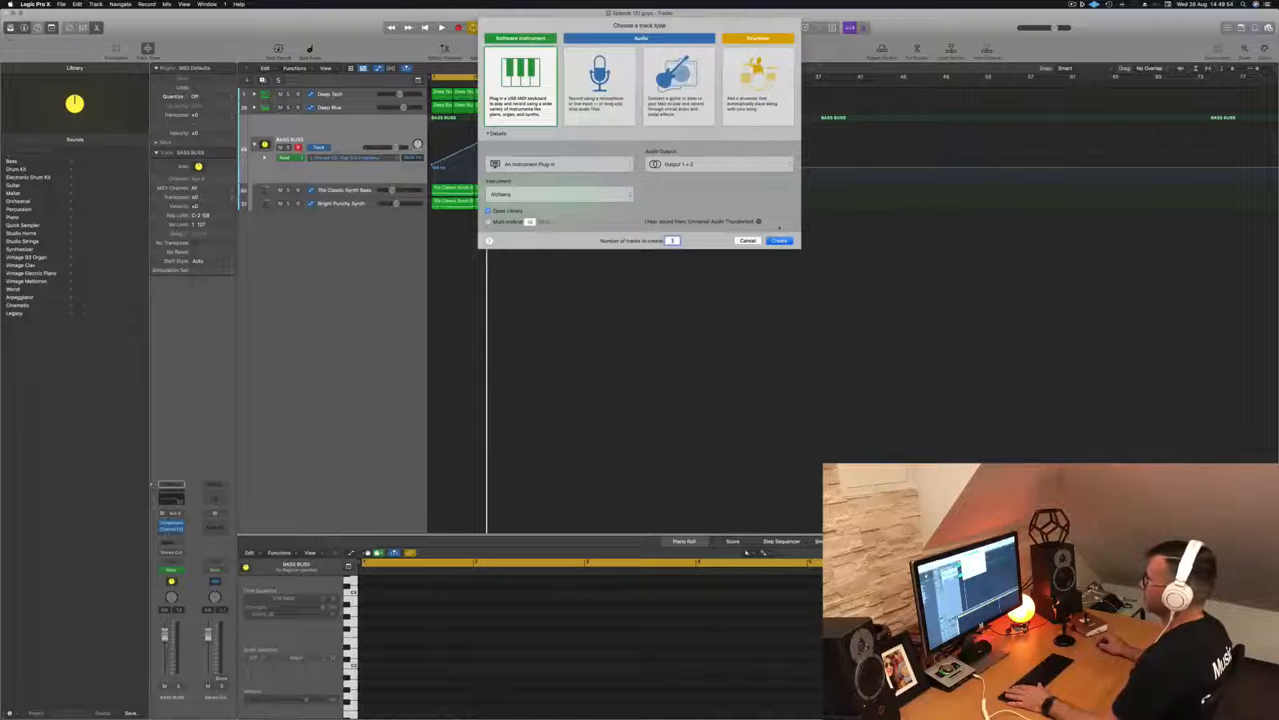
{"action": "left_click", "coordinate": [784, 240]}
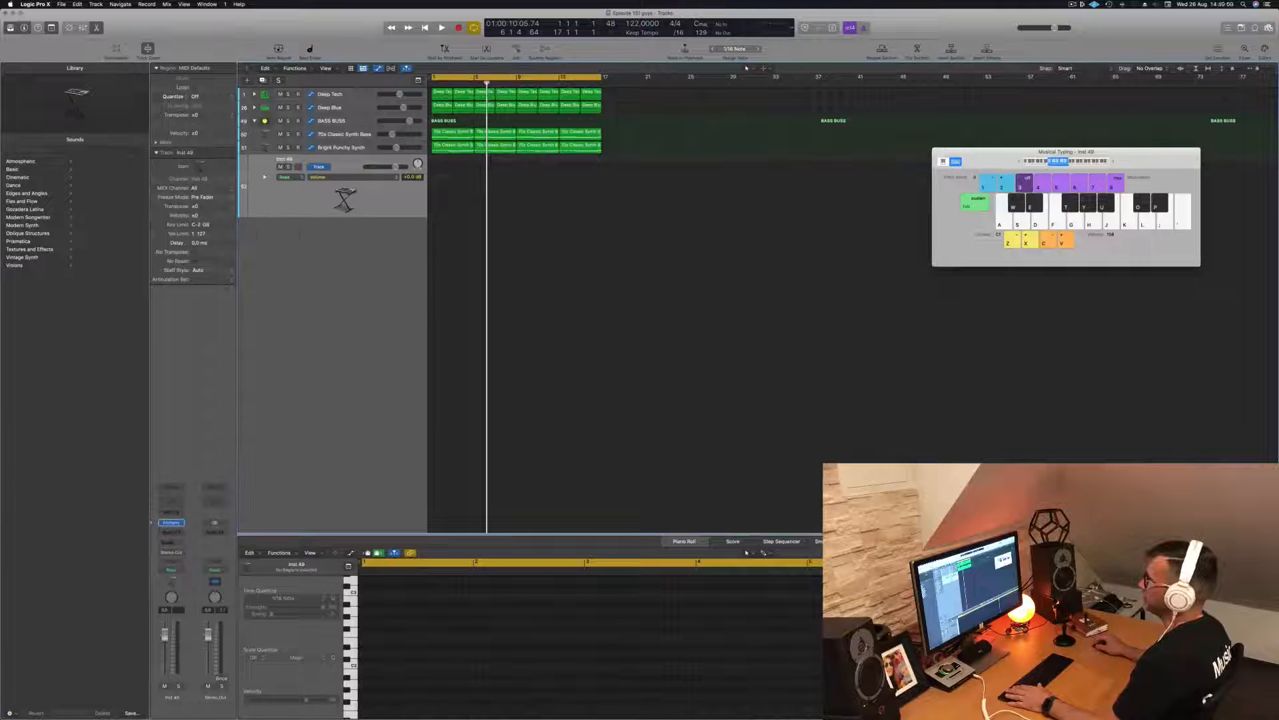
{"action": "left_click", "coordinate": [262, 80]}
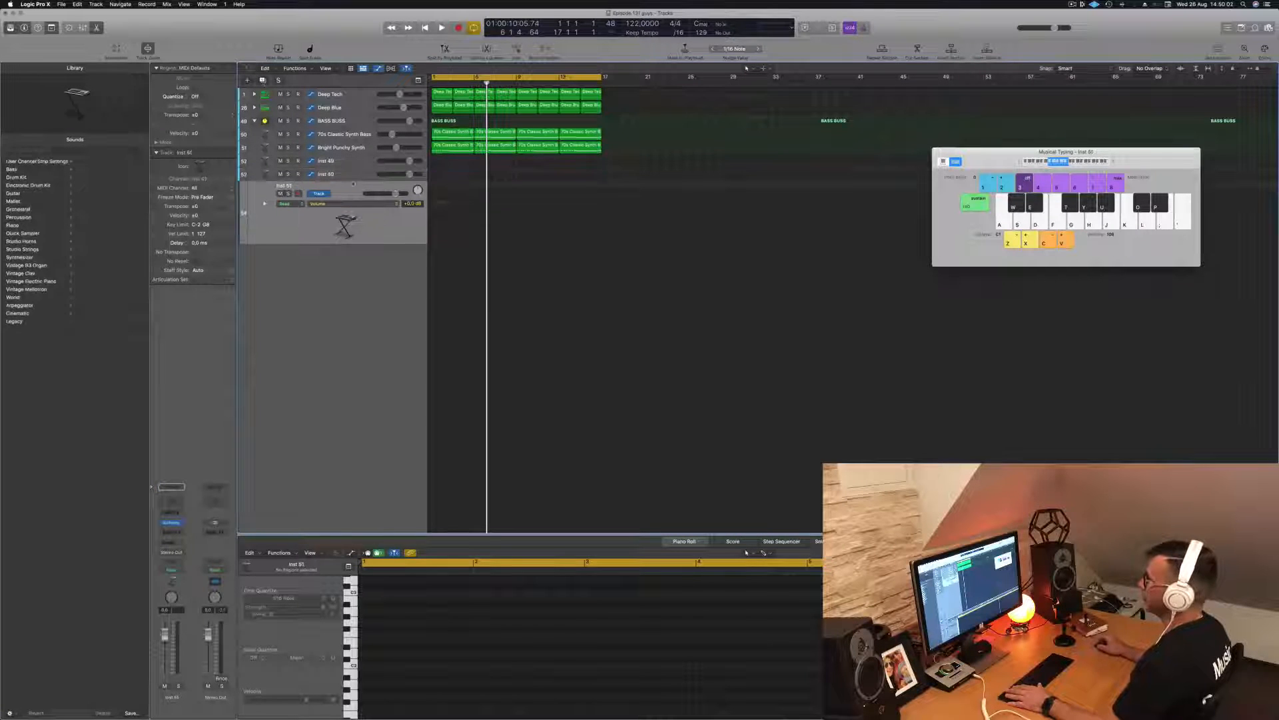
- Create a summing stack from the first new Alchemy track and move the other two new tracks into it
{"action": "left_click", "coordinate": [351, 161]}
{"action": "right_click", "coordinate": [351, 161]}
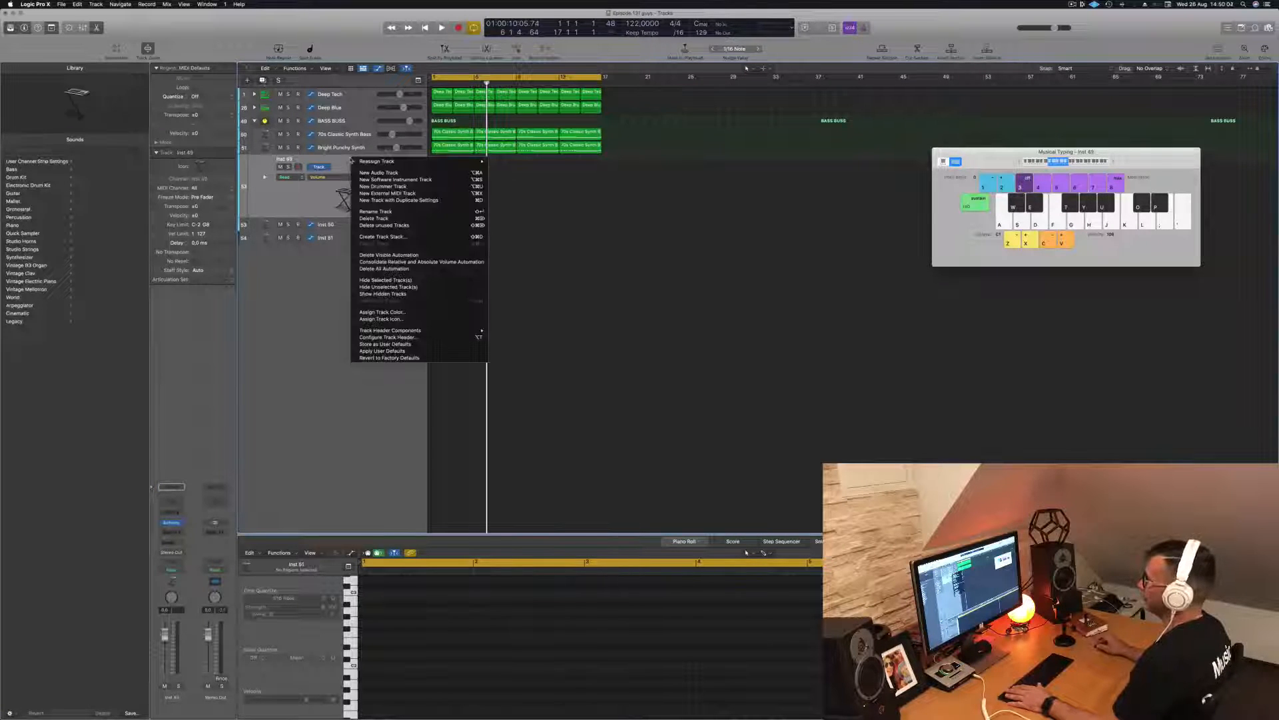
{"action": "left_click", "coordinate": [412, 237]}
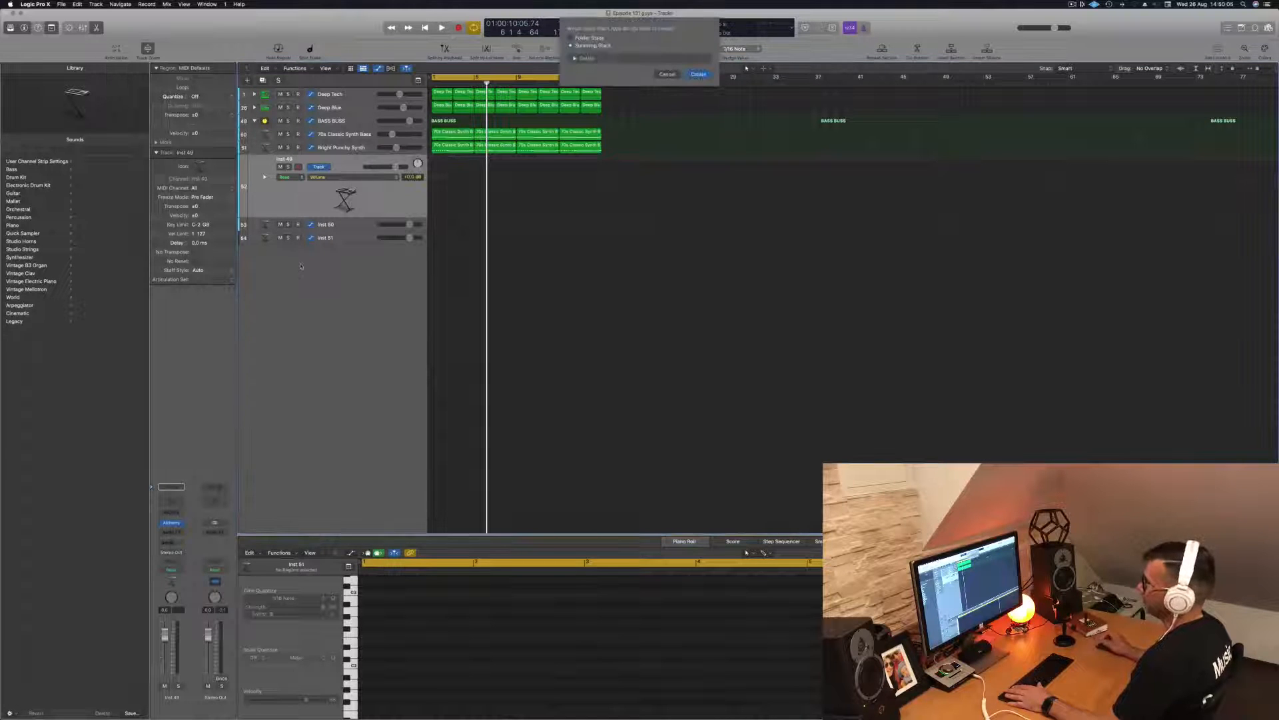
{"action": "left_click", "coordinate": [705, 75]}
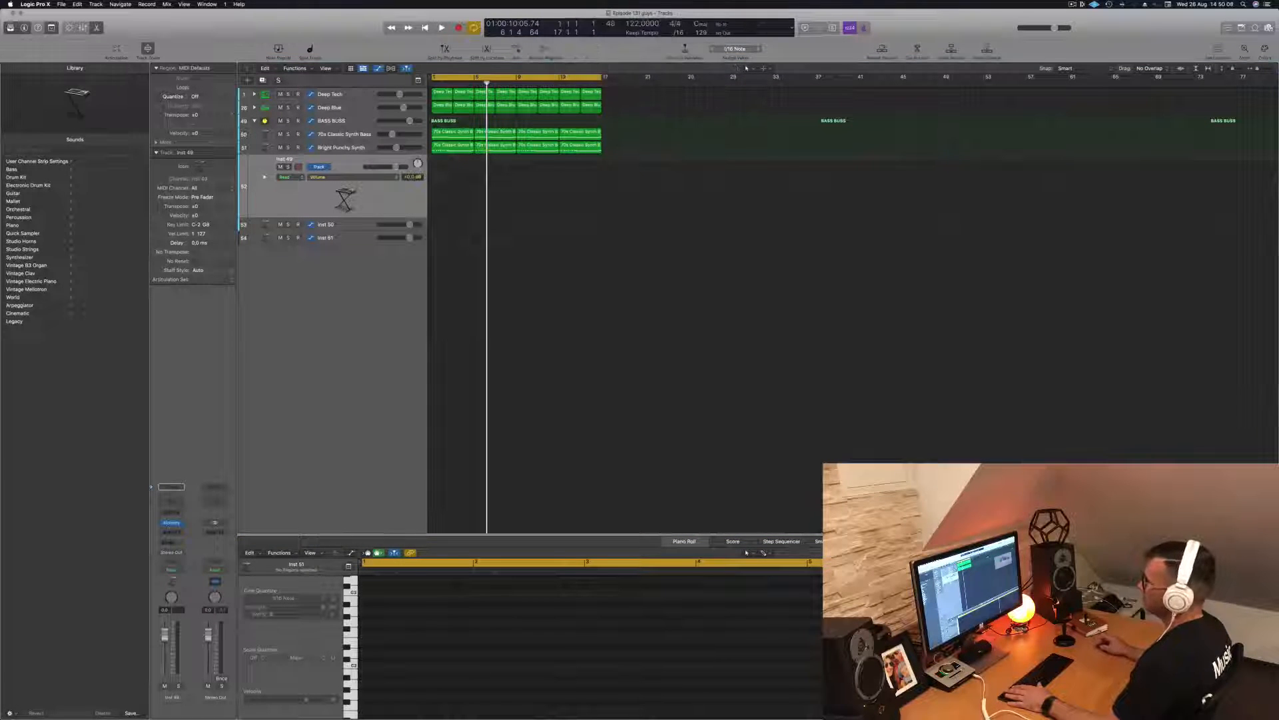
{"action": "left_click_drag", "start_coordinate": [345, 239], "coordinate": [346, 167]}
{"action": "left_click_drag", "start_coordinate": [343, 254], "coordinate": [348, 178]}
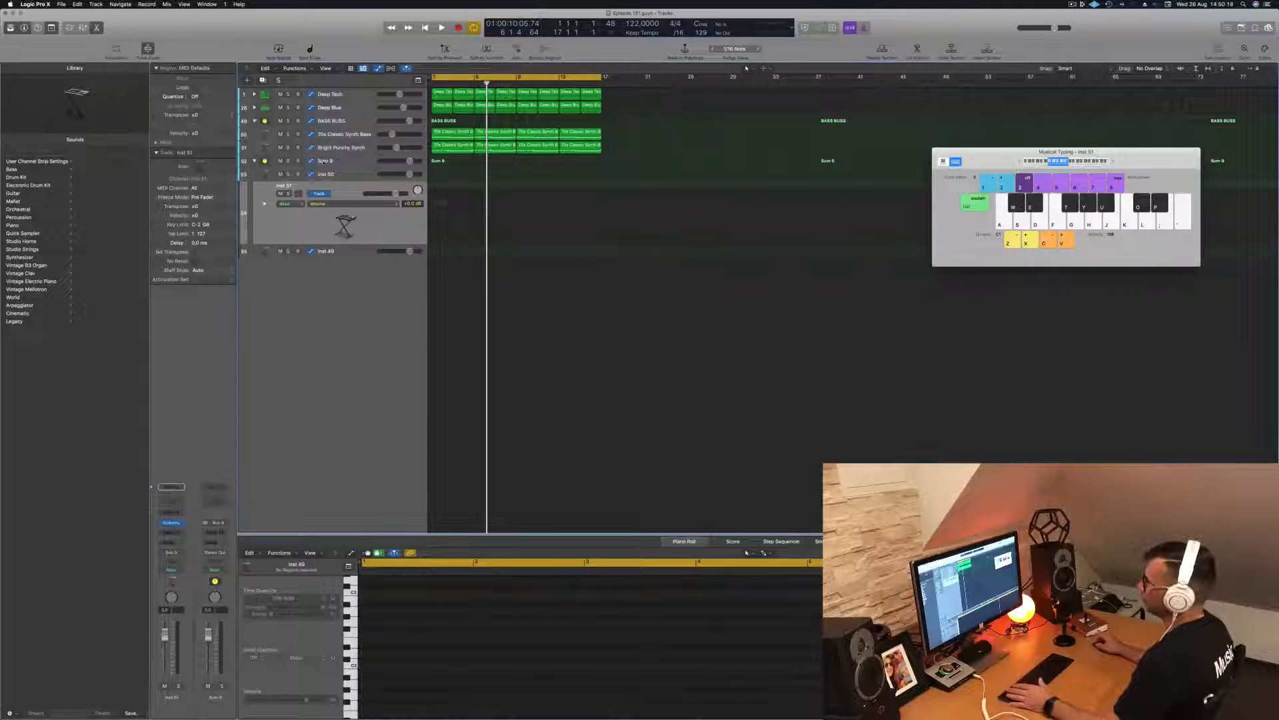
- Rename the new summing stack Melodic and lower the volumes of its instrument tracks
{"action": "left_click", "coordinate": [323, 161]}
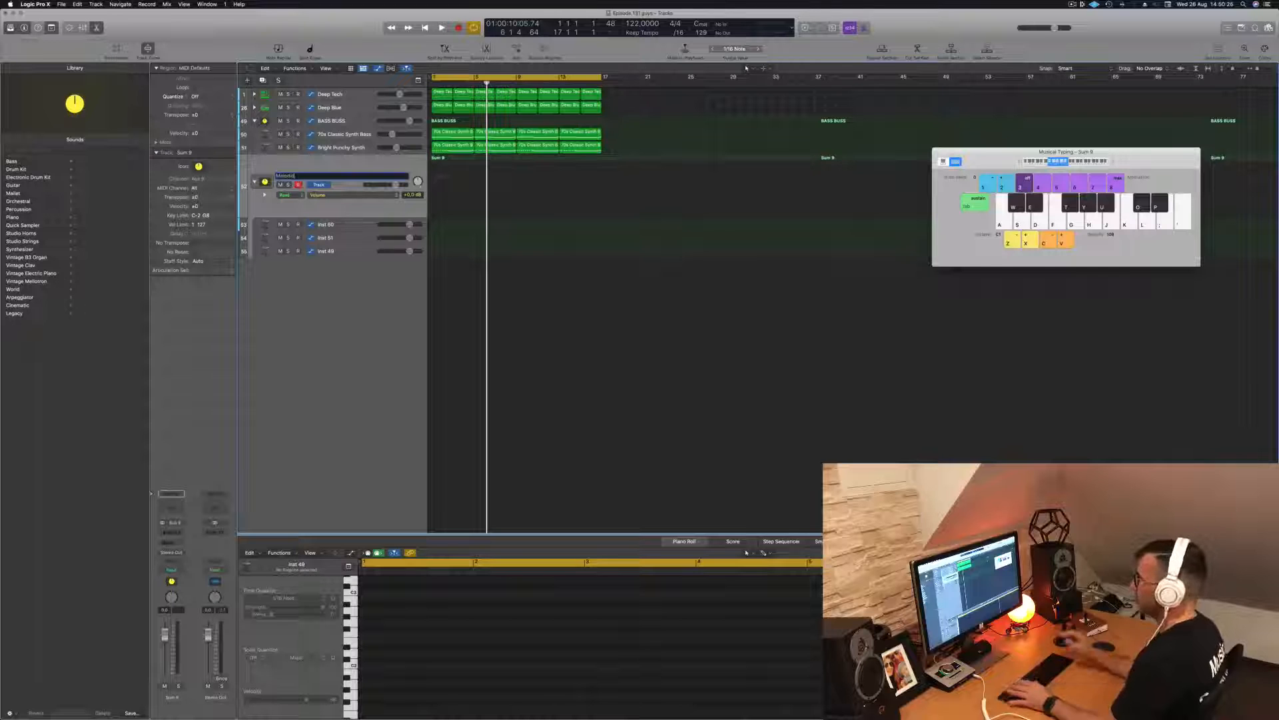
{"action": "key", "text": "Return"}
{"action": "key", "text": "space"}
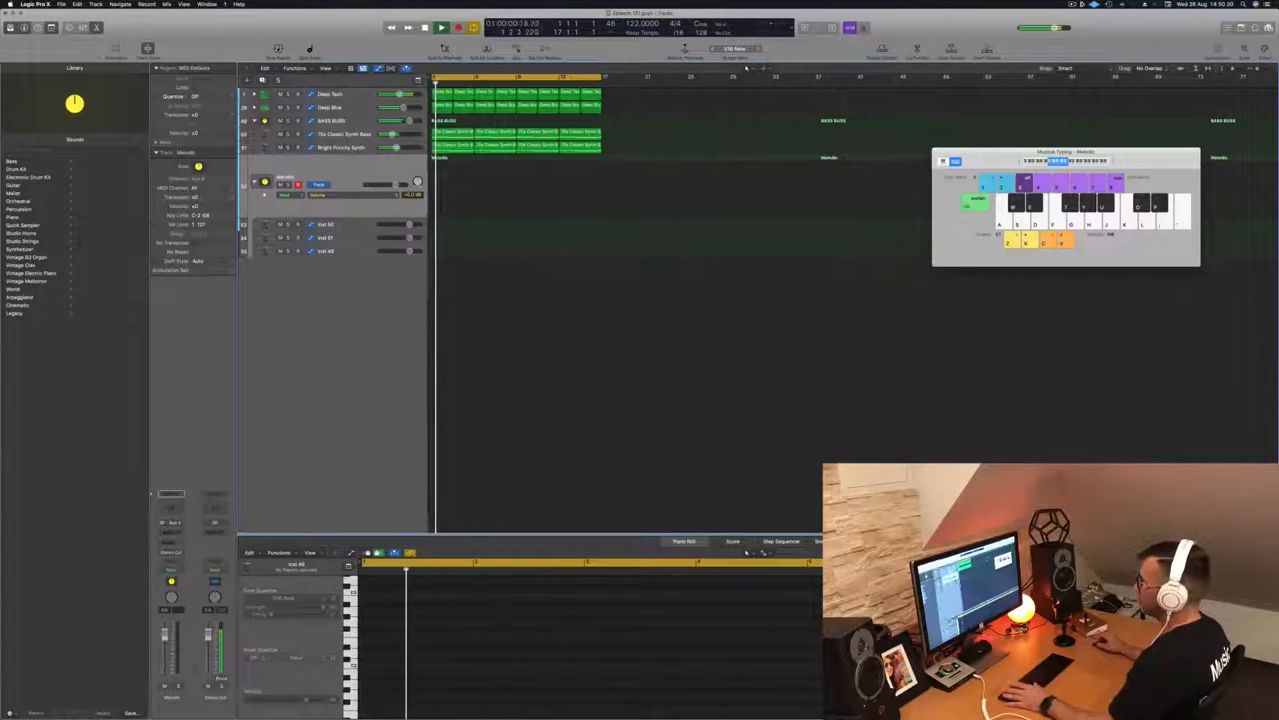
{"action": "left_click_drag", "start_coordinate": [409, 225], "coordinate": [378, 225]}
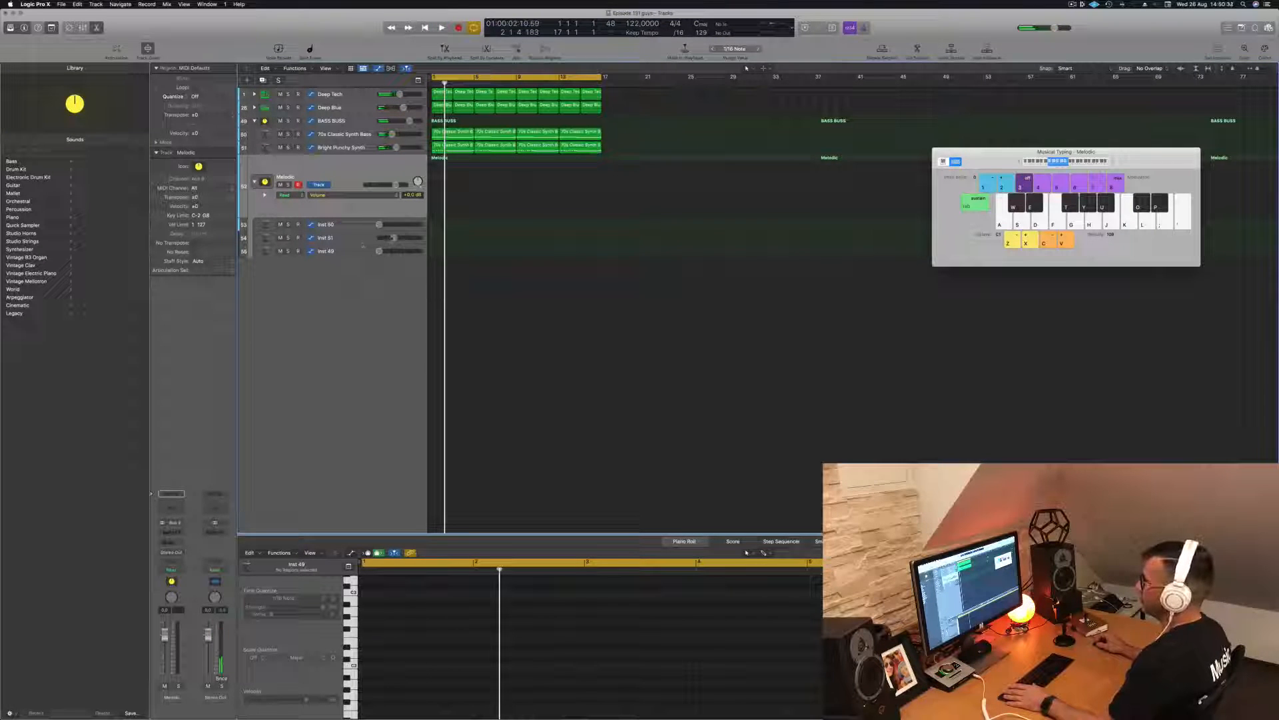
{"action": "key", "text": "Return"}
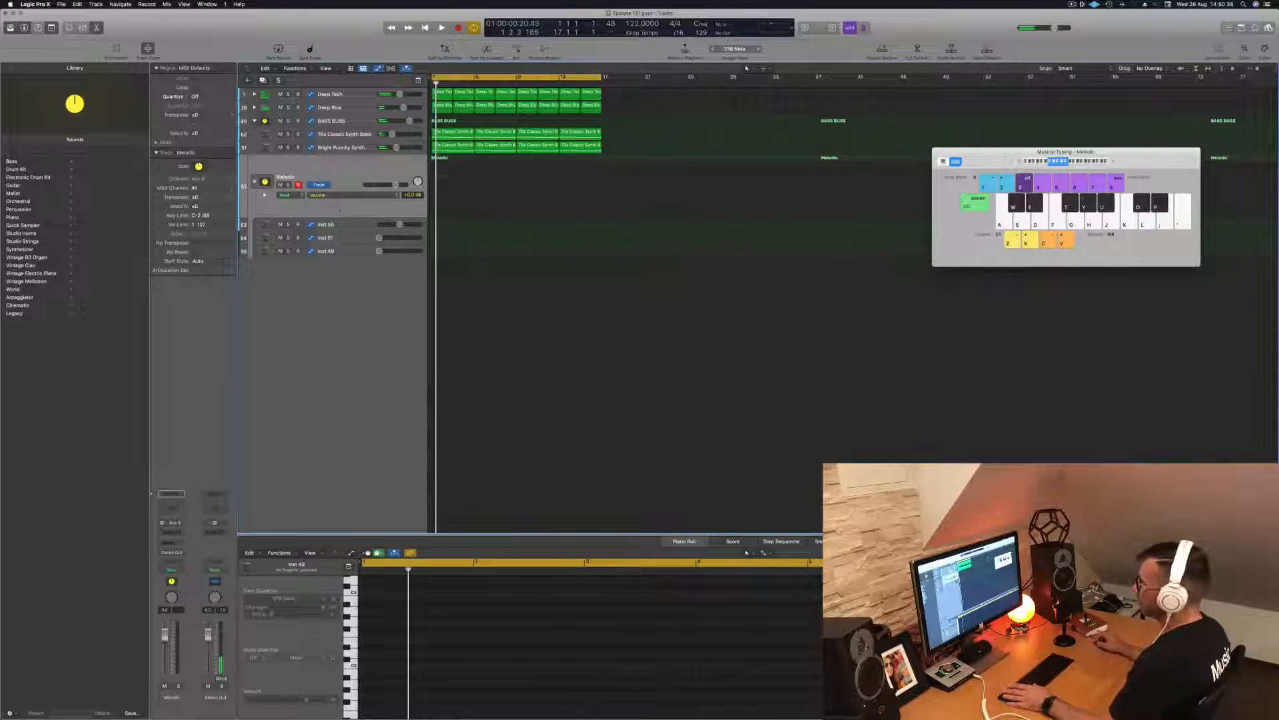
- Open Alchemy on the first track in the Melodic stack, filter its presets to Organs and raise the track volume
{"action": "left_click", "coordinate": [353, 228]}
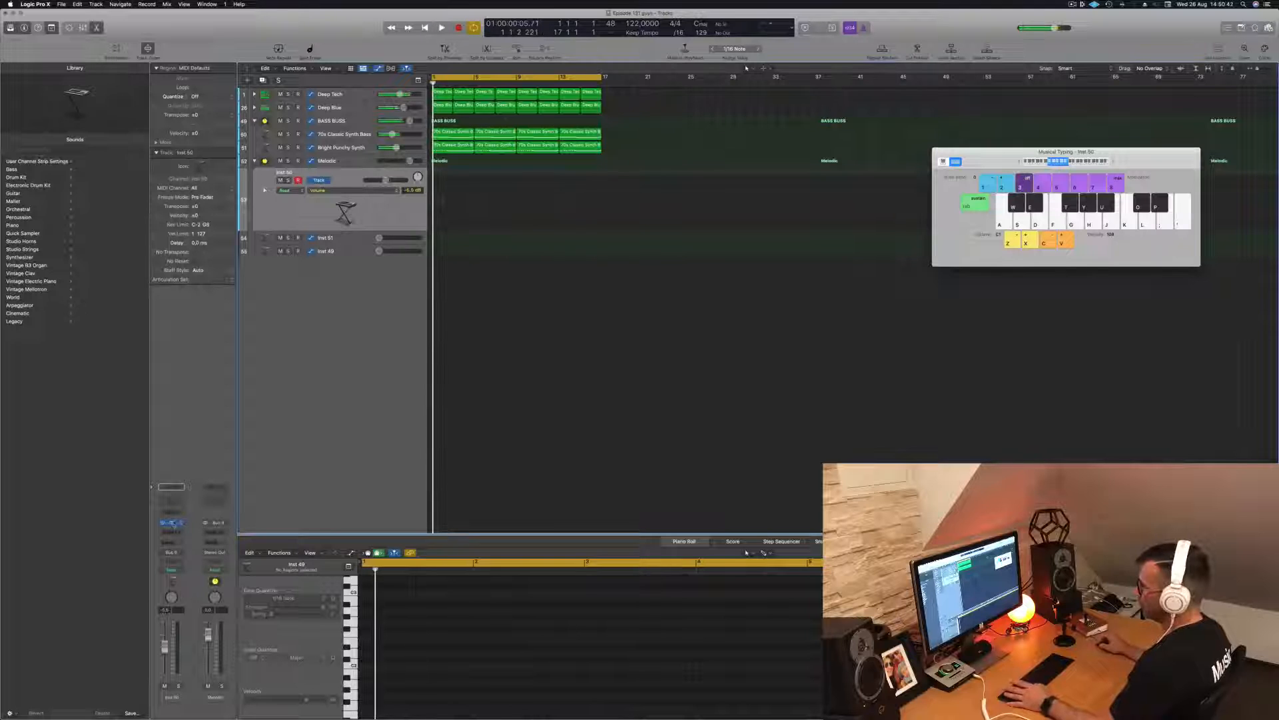
{"action": "left_click", "coordinate": [172, 523]}
{"action": "left_click_drag", "start_coordinate": [608, 115], "coordinate": [701, 180]}
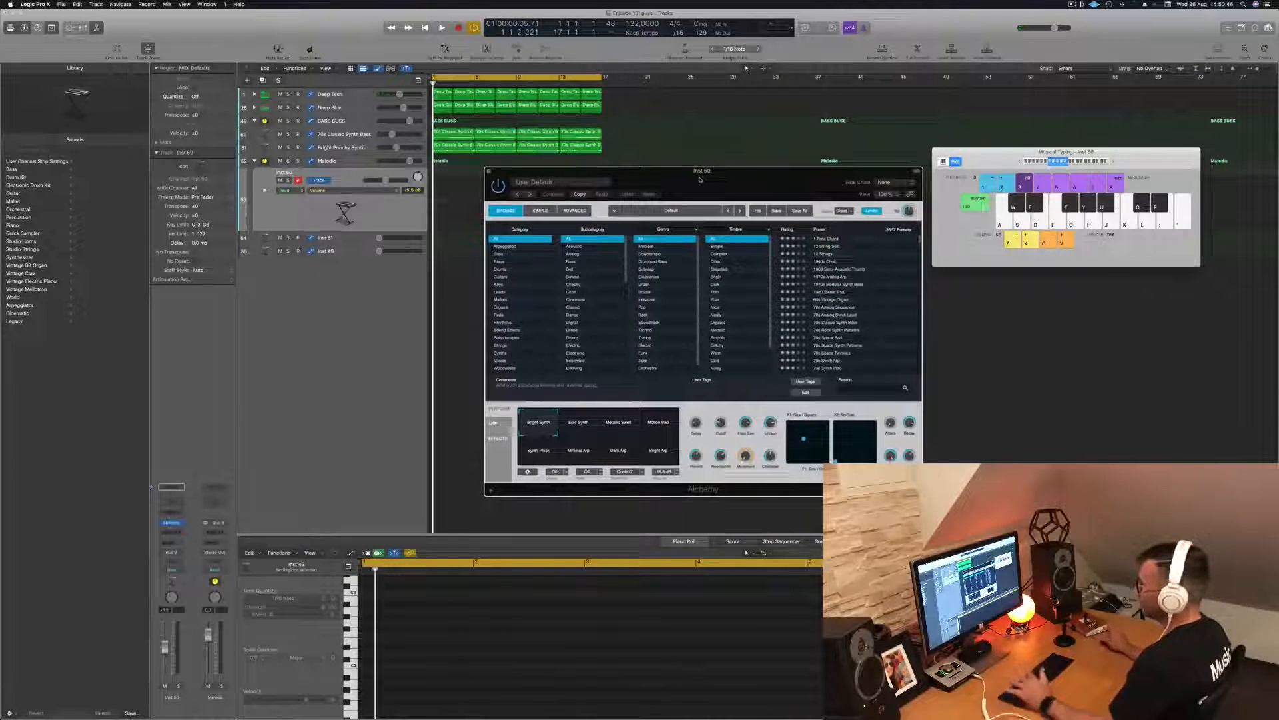
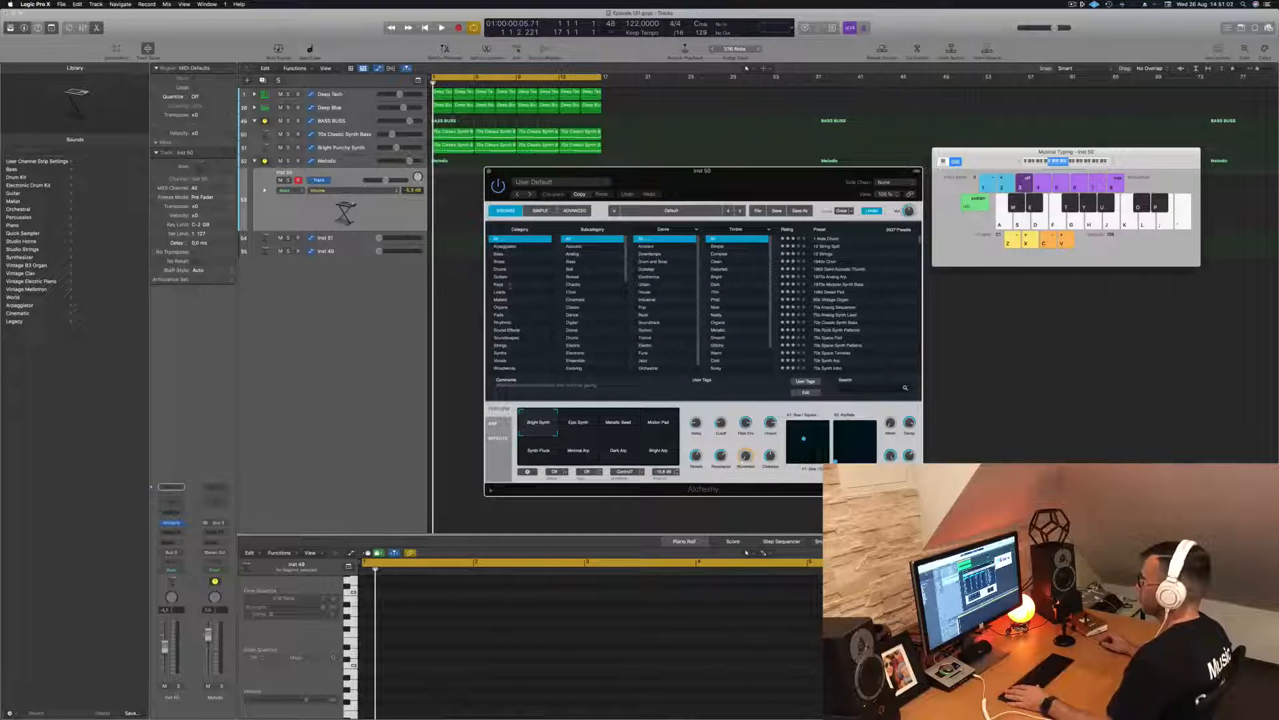
{"action": "left_click", "coordinate": [502, 308]}
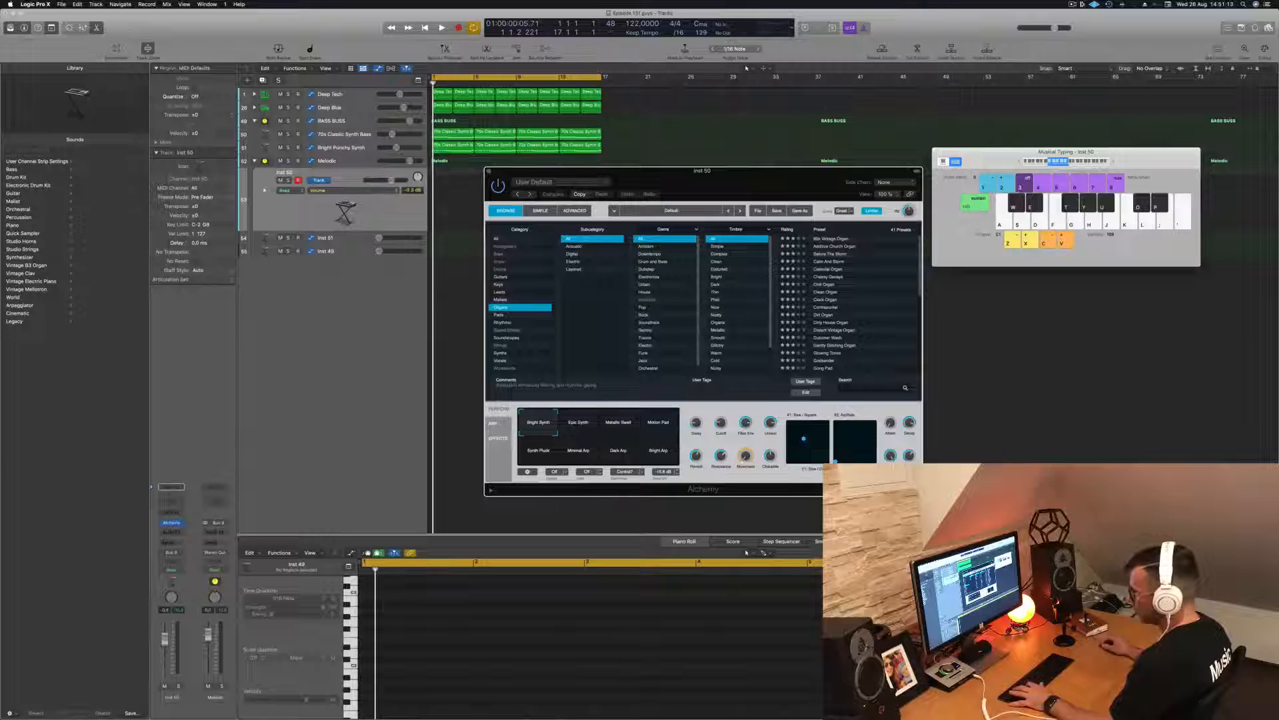
{"action": "left_click", "coordinate": [395, 180]}
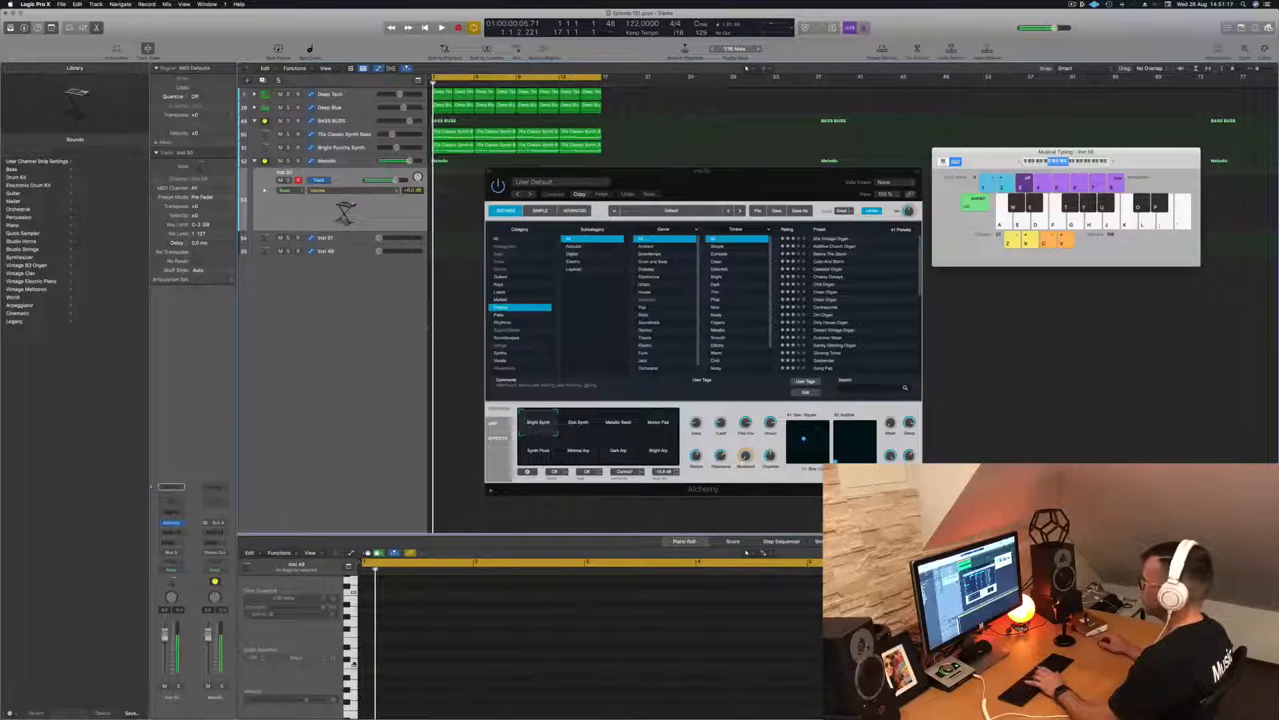
- Audition the Celestial Organ, Cheesy Decays and Chill Organ presets over the groove, moving the Alchemy window aside
{"action": "left_click", "coordinate": [829, 270]}
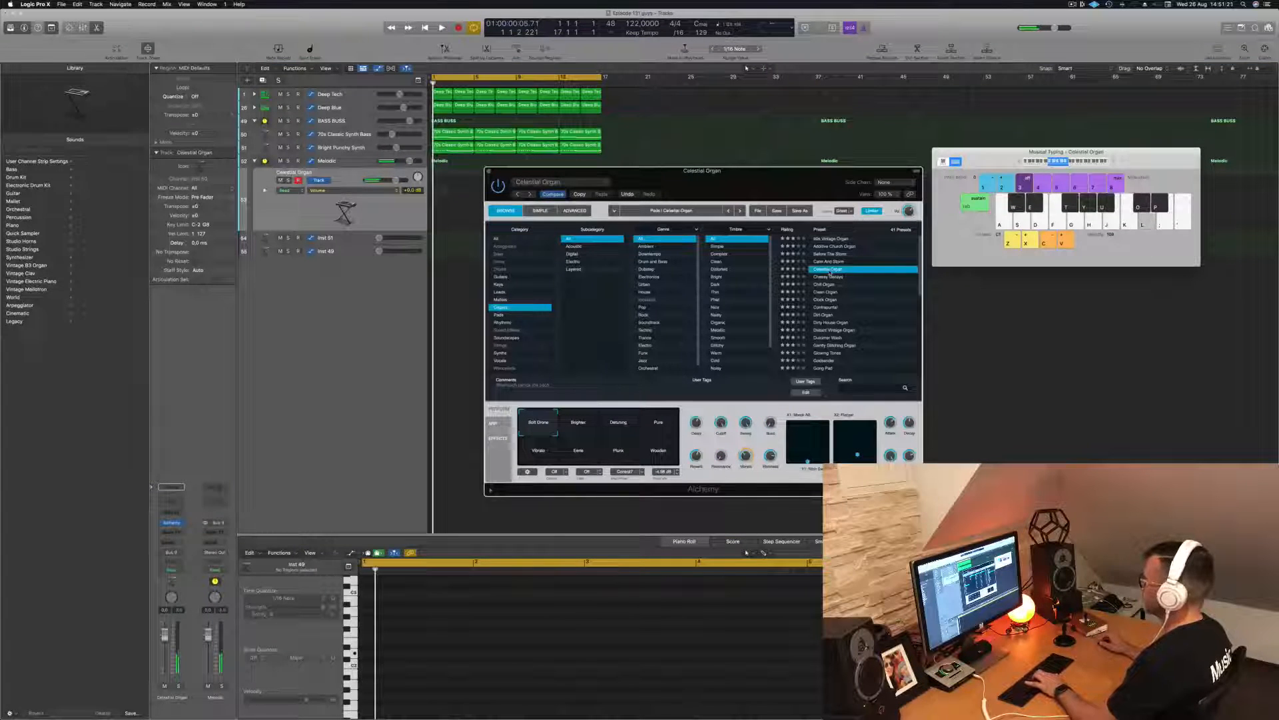
{"action": "key", "text": "space"}
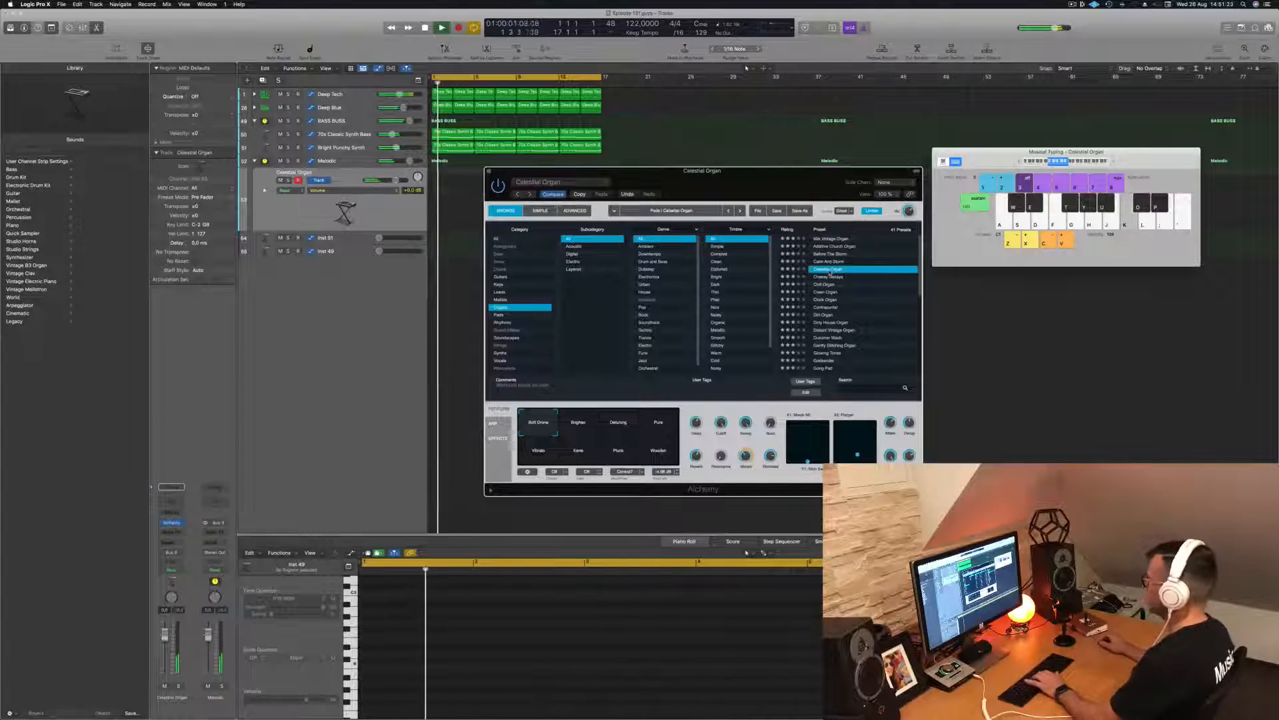
{"action": "left_click", "coordinate": [829, 278]}
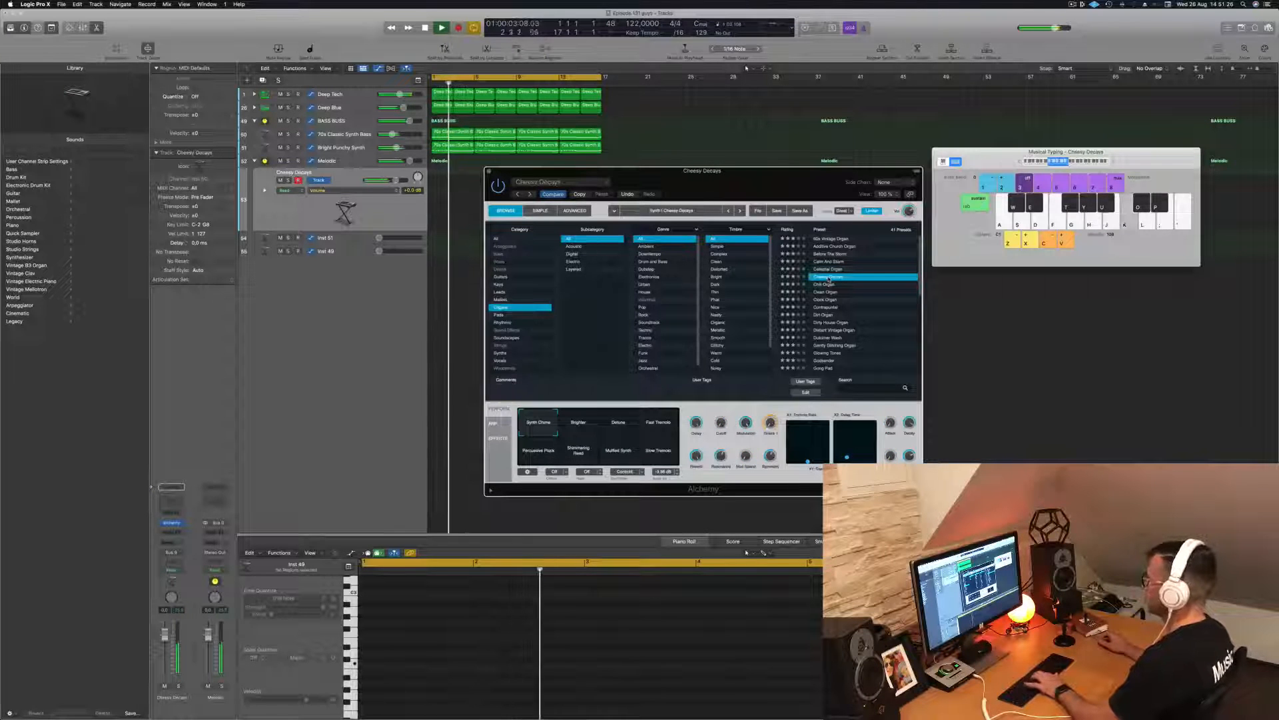
{"action": "left_click_drag", "start_coordinate": [796, 175], "coordinate": [954, 209]}
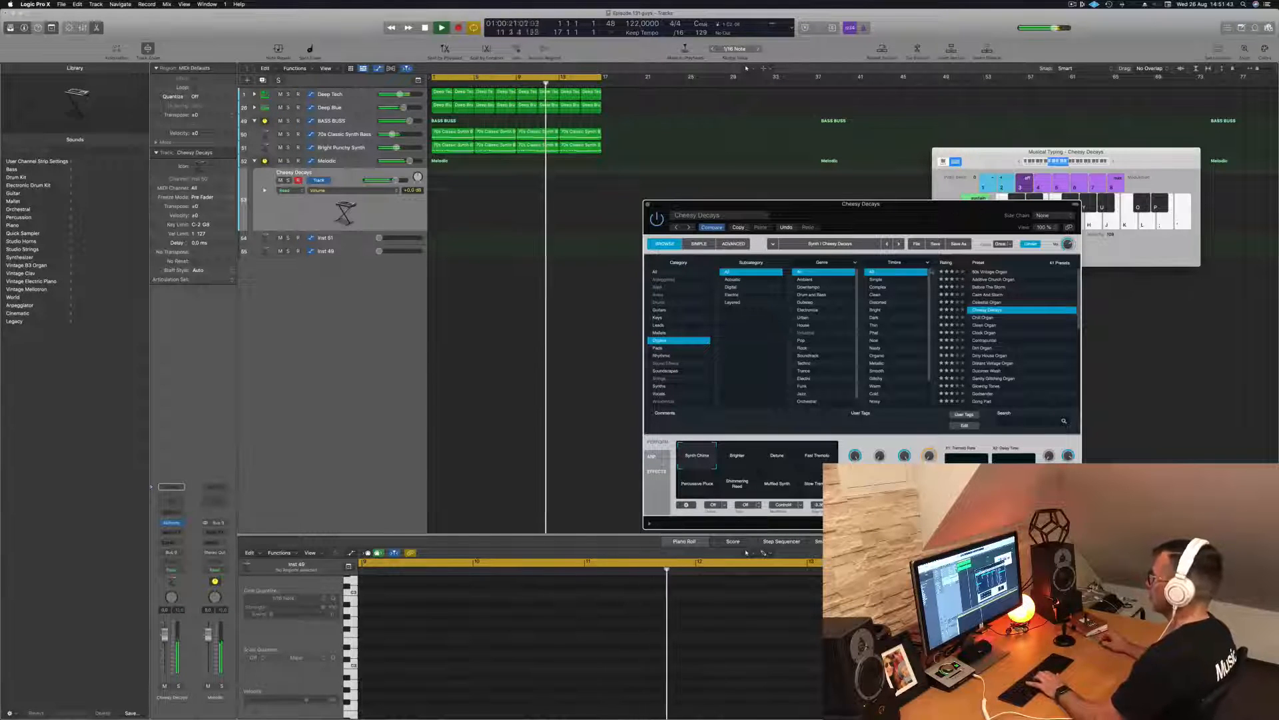
{"action": "left_click", "coordinate": [976, 318]}
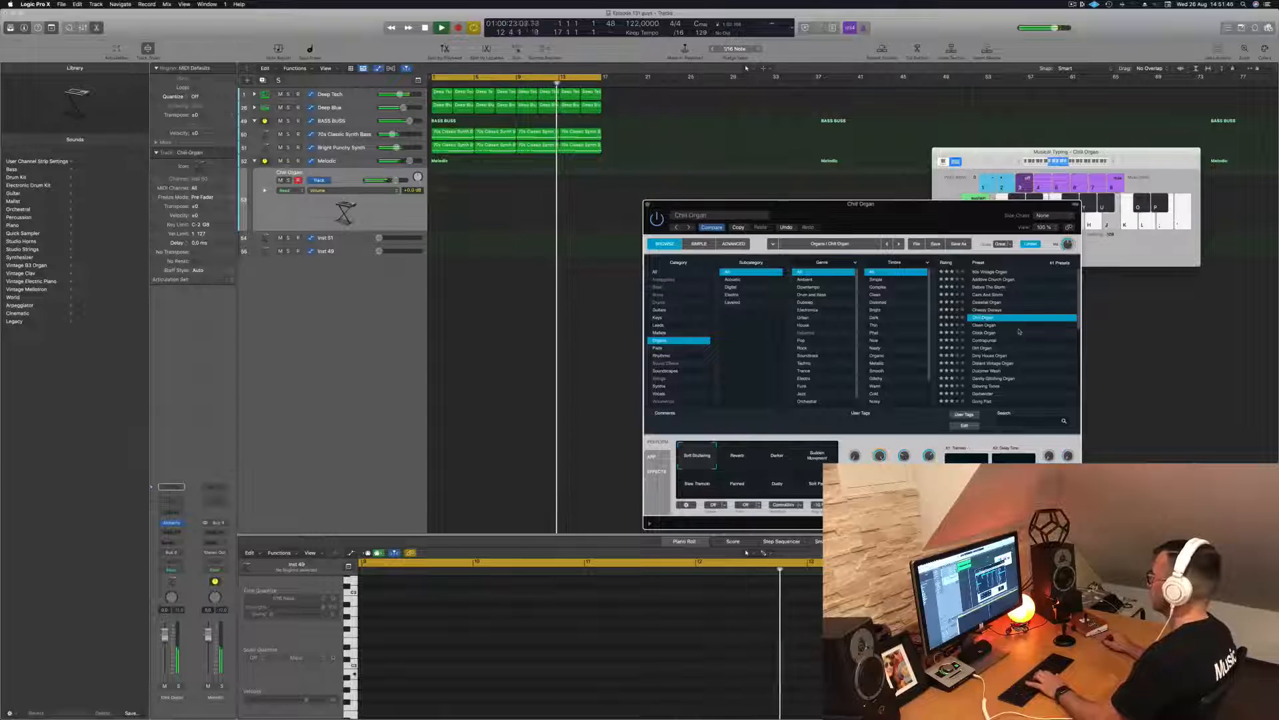
- Load the Gong Pad preset in Alchemy and switch its performance snapshot to Fifth Harmonics
{"action": "scroll", "coordinate": [1020, 333], "scroll_direction": "down", "scroll_amount": 5}
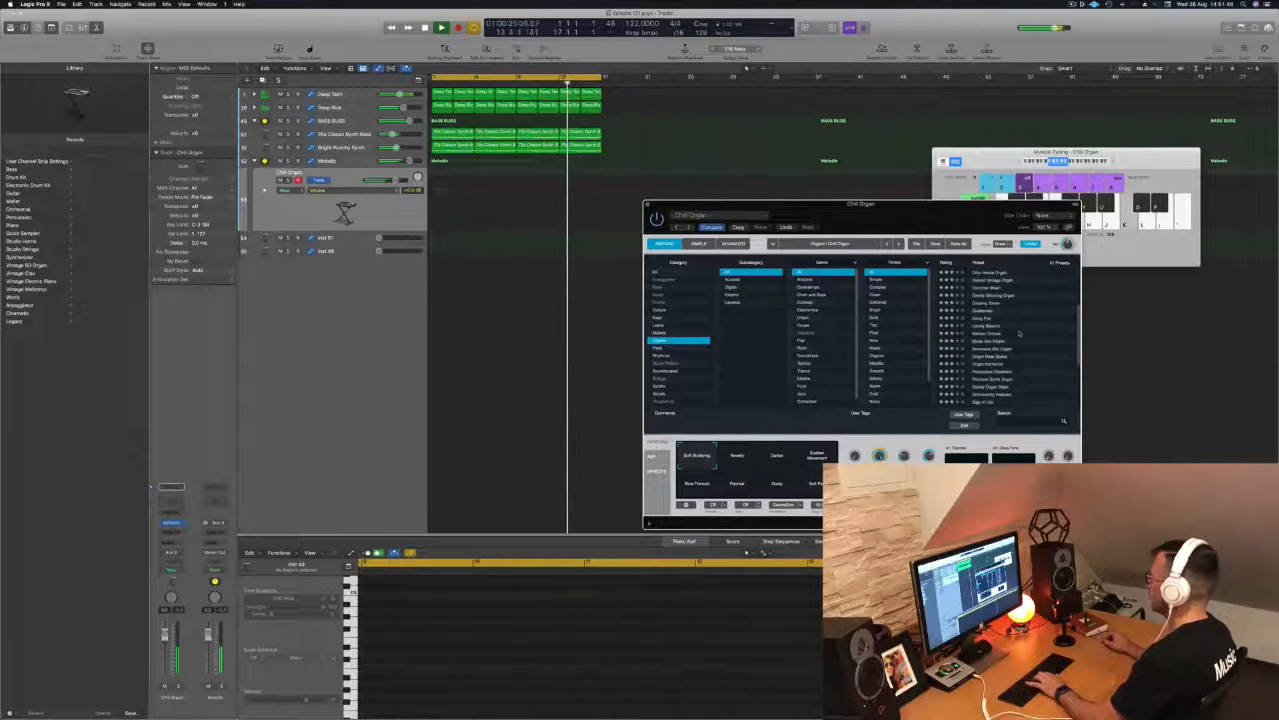
{"action": "left_click", "coordinate": [983, 318]}
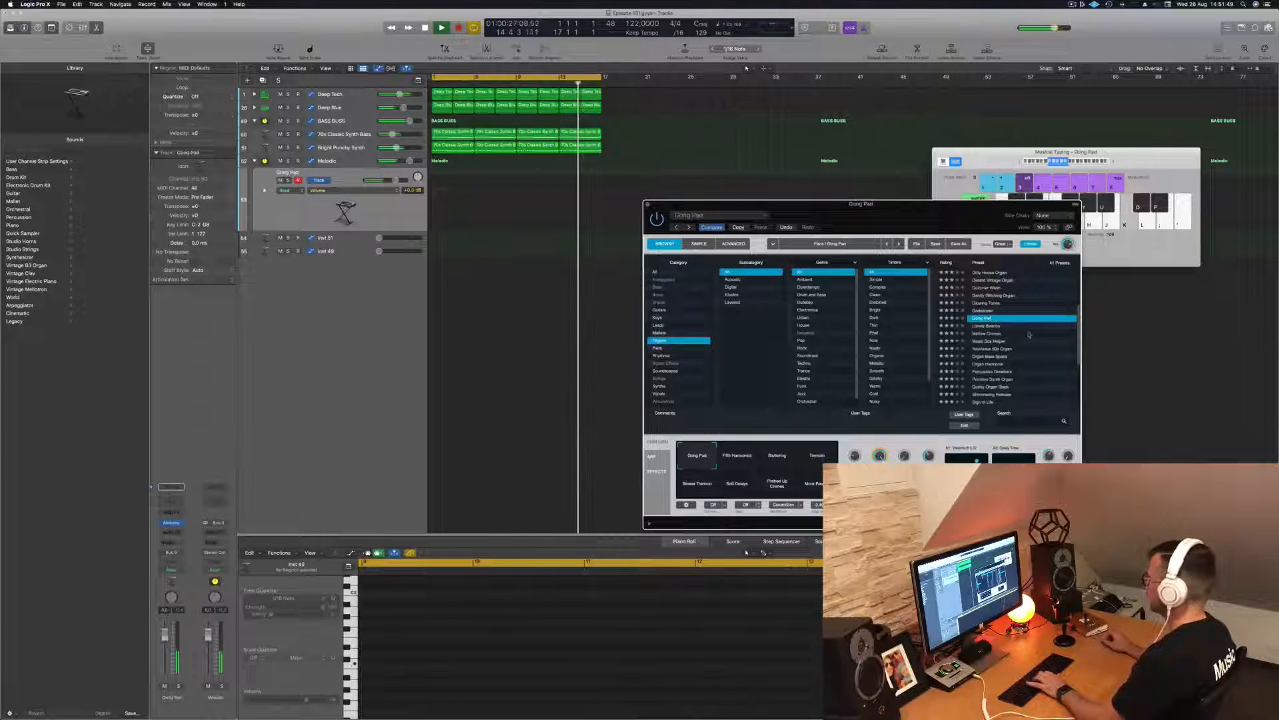
{"action": "scroll", "coordinate": [1029, 335], "scroll_direction": "down", "scroll_amount": 2}
{"action": "scroll", "coordinate": [1029, 334], "scroll_direction": "down", "scroll_amount": 5}
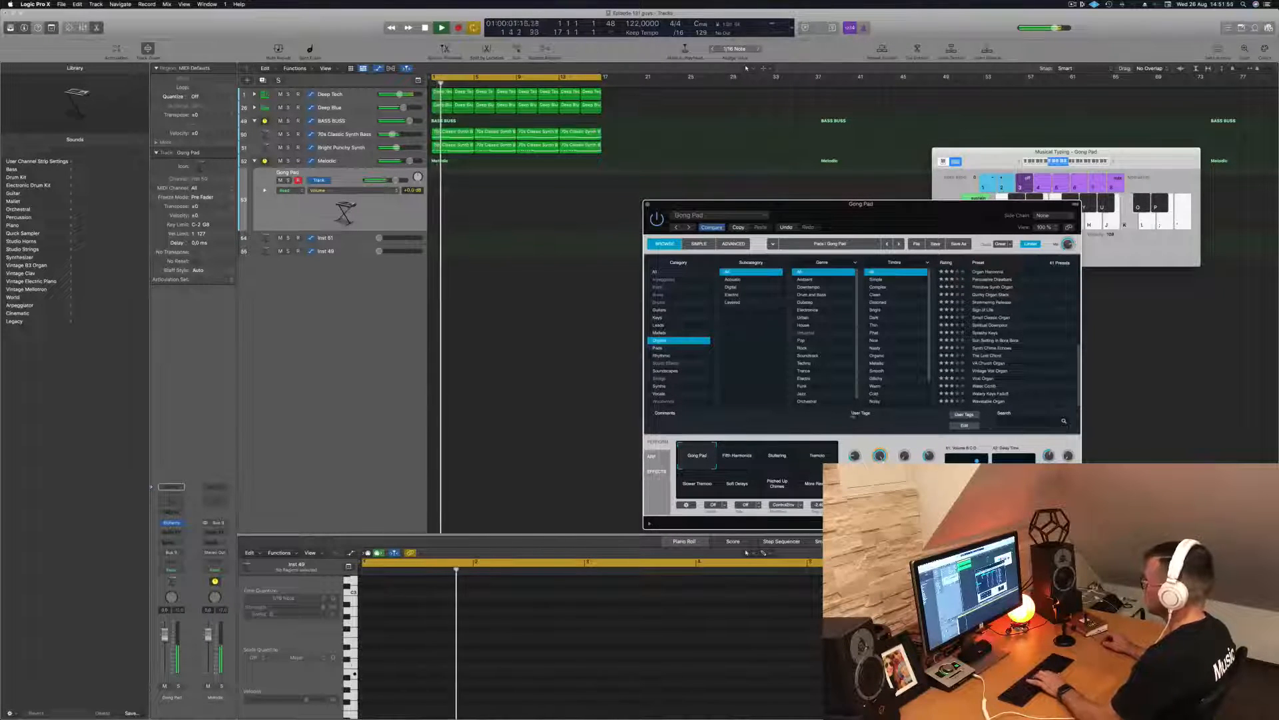
{"action": "left_click", "coordinate": [739, 457]}
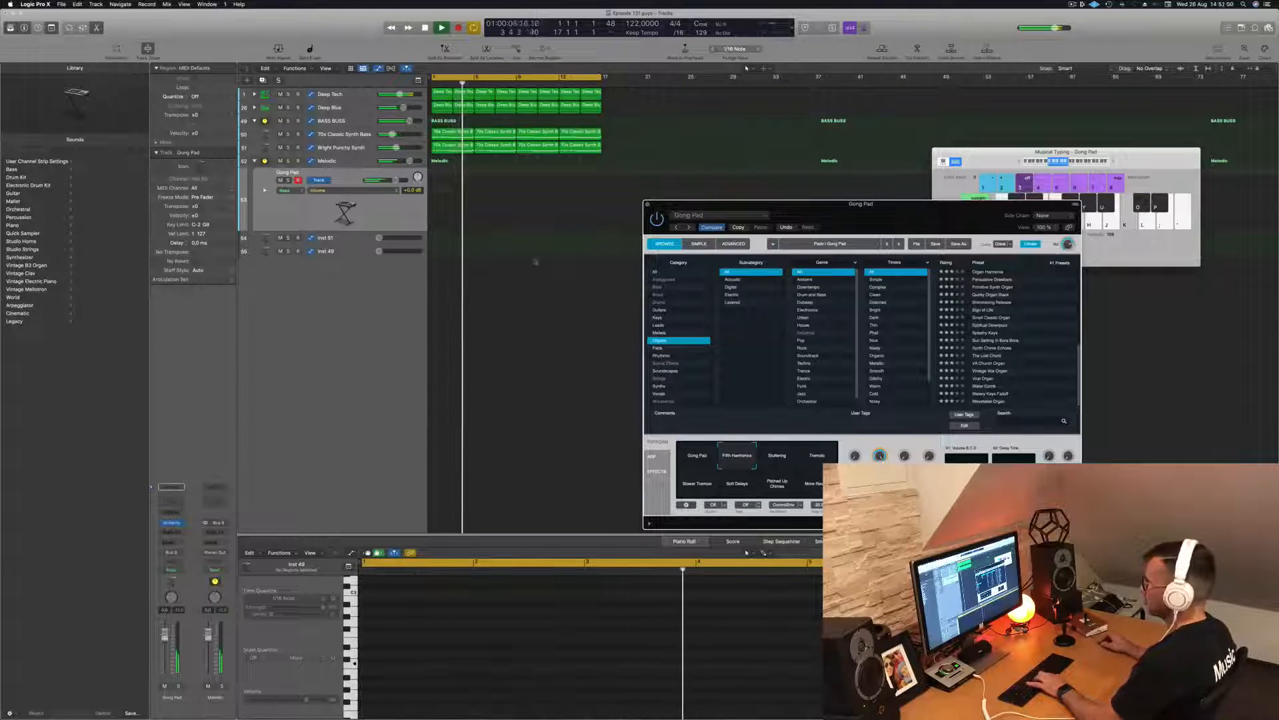
{"action": "scroll", "coordinate": [1008, 335], "scroll_direction": "up", "scroll_amount": 4}
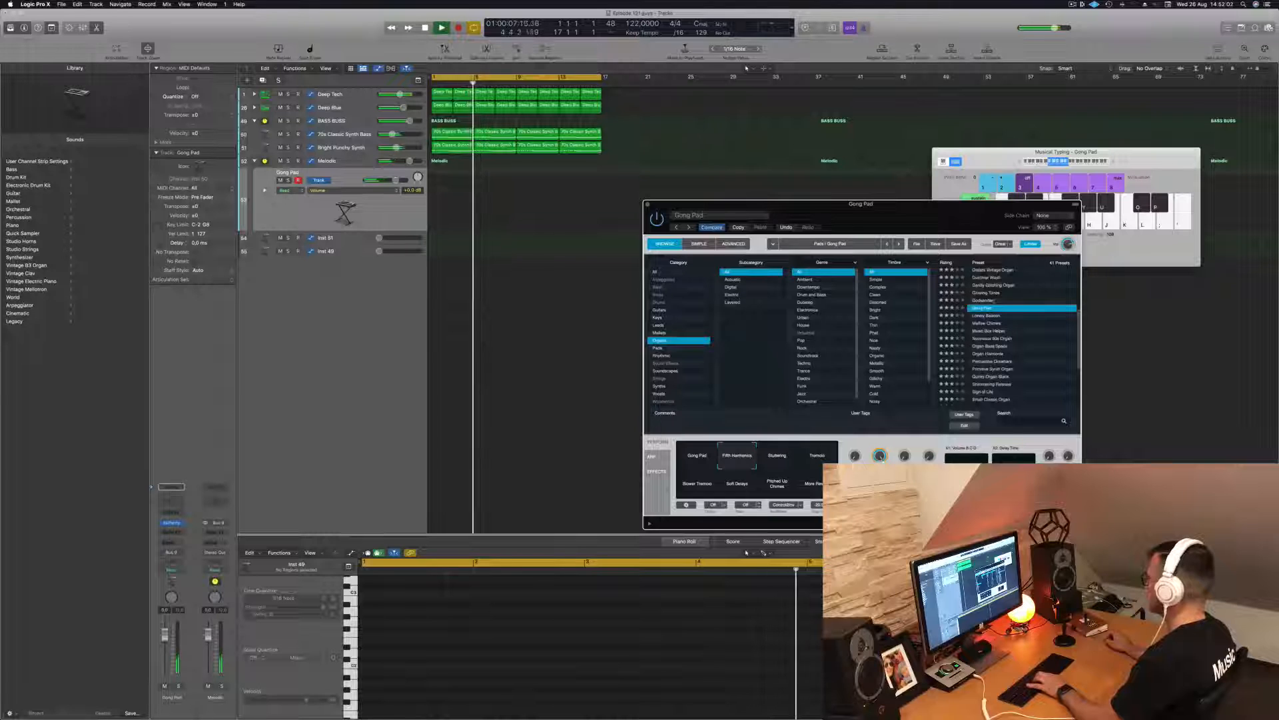
- Audition the Calm And Storm and Chill Organ presets in Alchemy, and settle on Cheesy Decays
{"action": "scroll", "coordinate": [1008, 327], "scroll_direction": "up", "scroll_amount": 4}
{"action": "left_click", "coordinate": [1006, 294]}
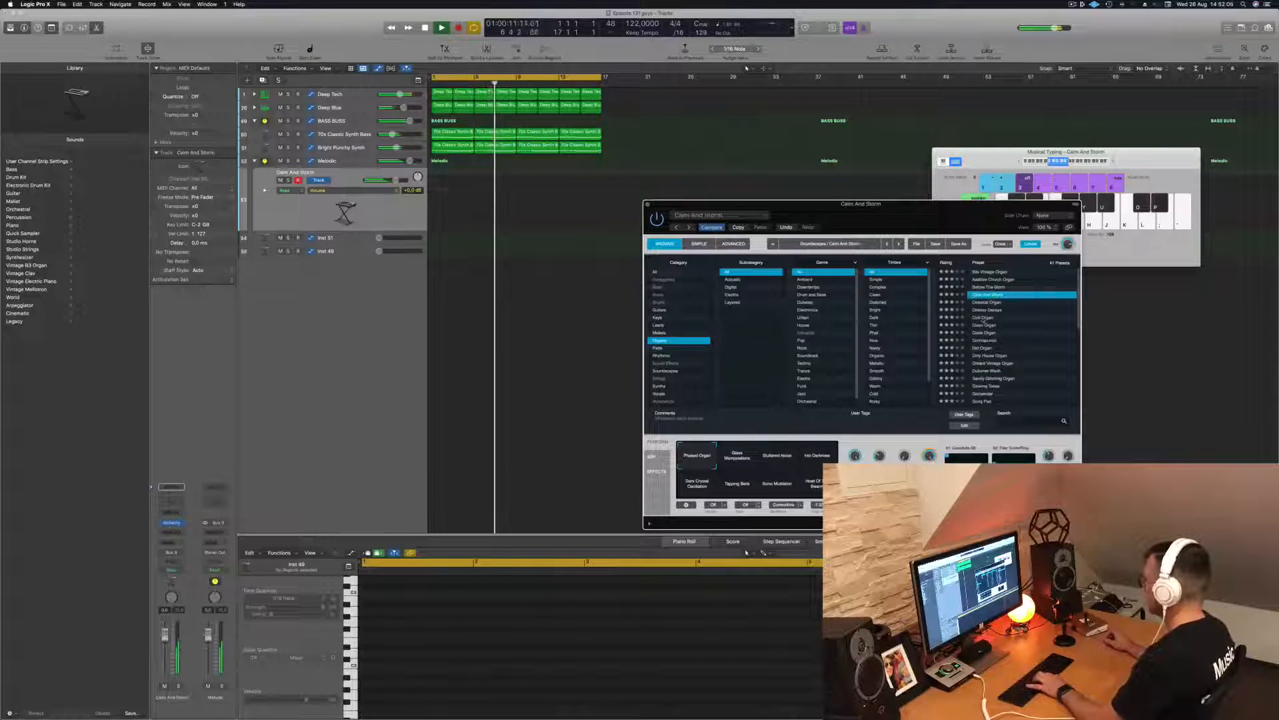
{"action": "left_click", "coordinate": [988, 318]}
{"action": "left_click", "coordinate": [993, 310]}
- Audition the performance snapshots of Cheesy Decays over the groove, including Brighter, Fast Tremolo and Muffled Synth, and return to the first one
{"action": "left_click", "coordinate": [741, 459]}
{"action": "left_click", "coordinate": [774, 459]}
{"action": "left_click", "coordinate": [817, 458]}
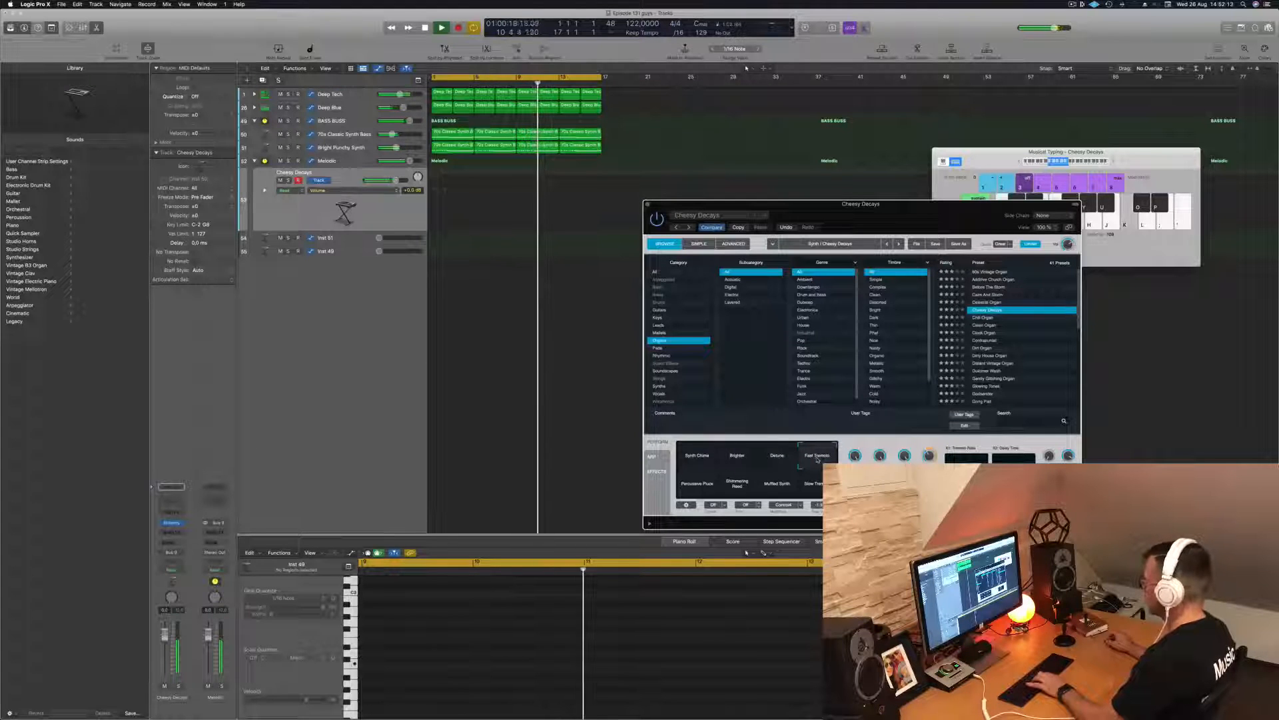
{"action": "left_click", "coordinate": [698, 486]}
{"action": "left_click", "coordinate": [737, 484]}
{"action": "left_click", "coordinate": [781, 486]}
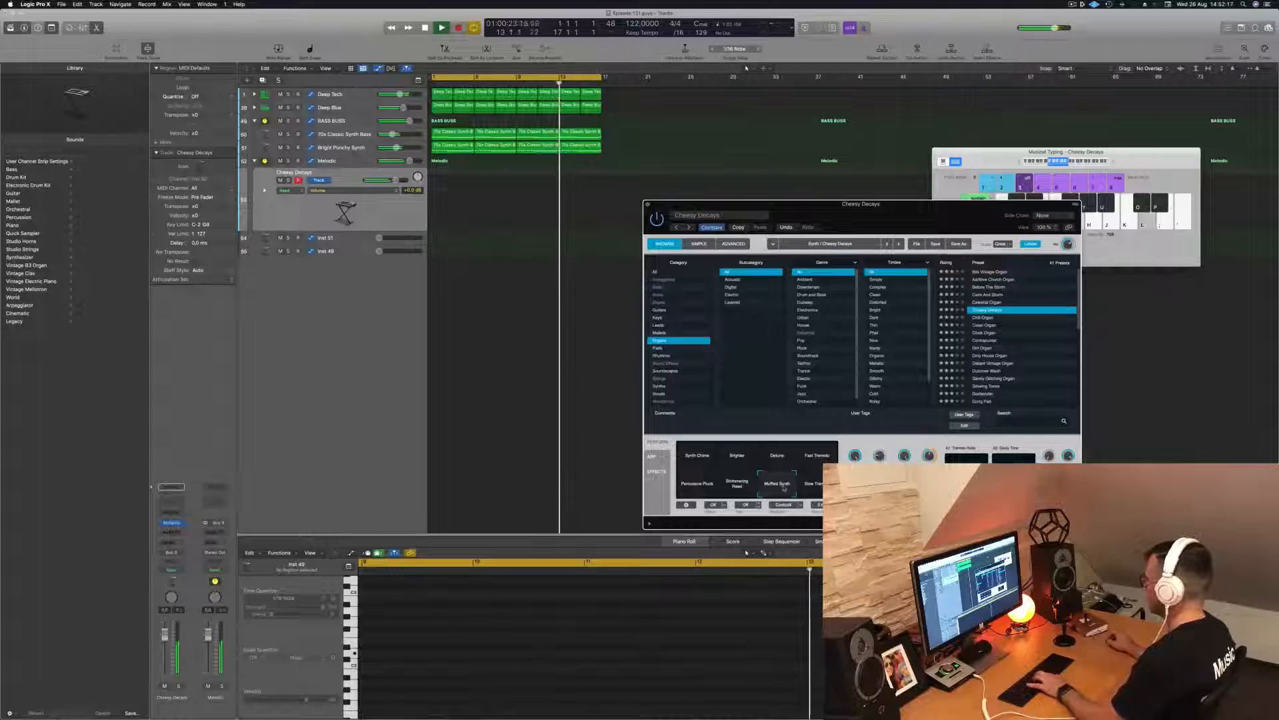
{"action": "left_click", "coordinate": [813, 483]}
{"action": "left_click", "coordinate": [738, 487]}
{"action": "left_click", "coordinate": [741, 463]}
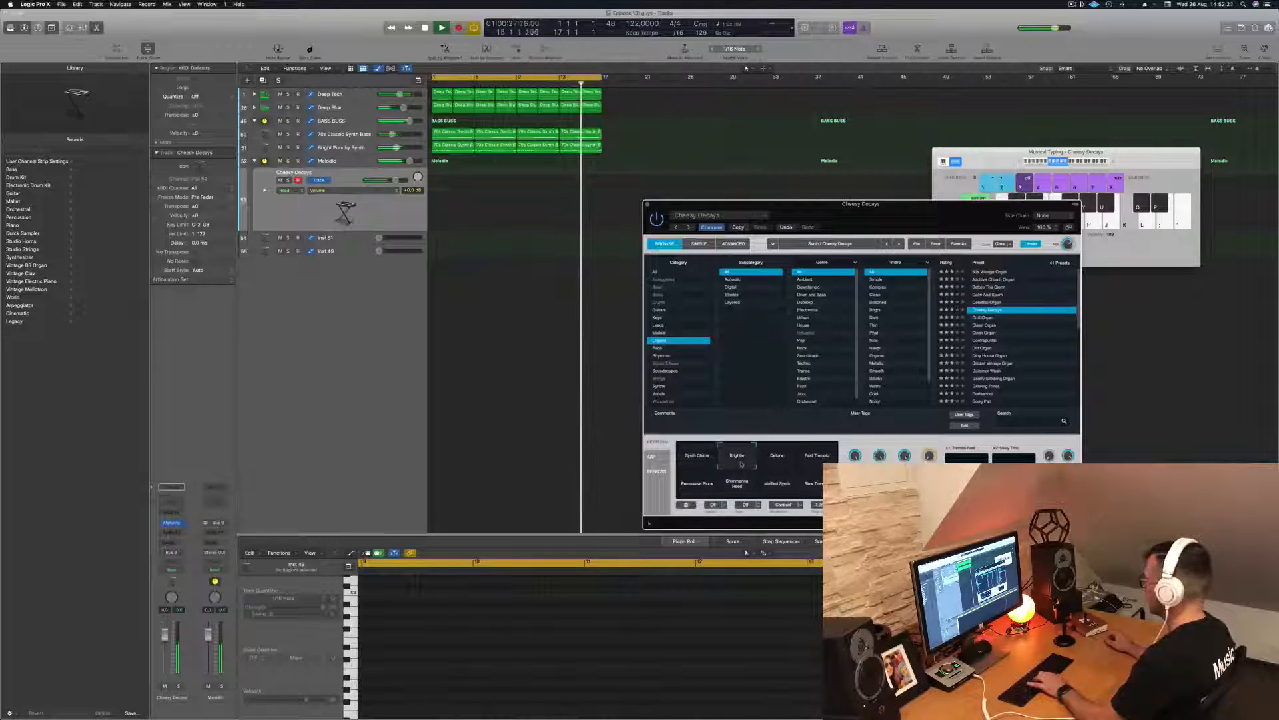
{"action": "left_click", "coordinate": [695, 458]}
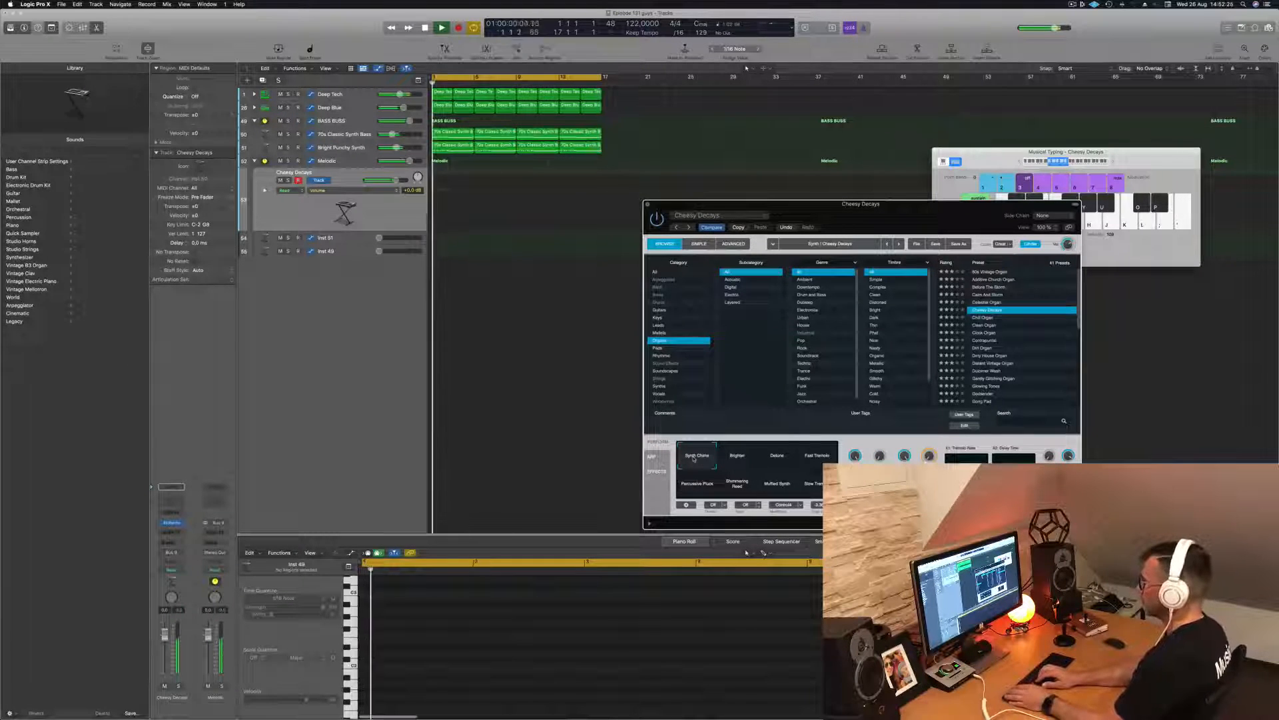
- Record a six-note descending and ascending melody on the Cheesy Decays track, play it back and move the region to start at bar 3
{"action": "key", "text": "r"}
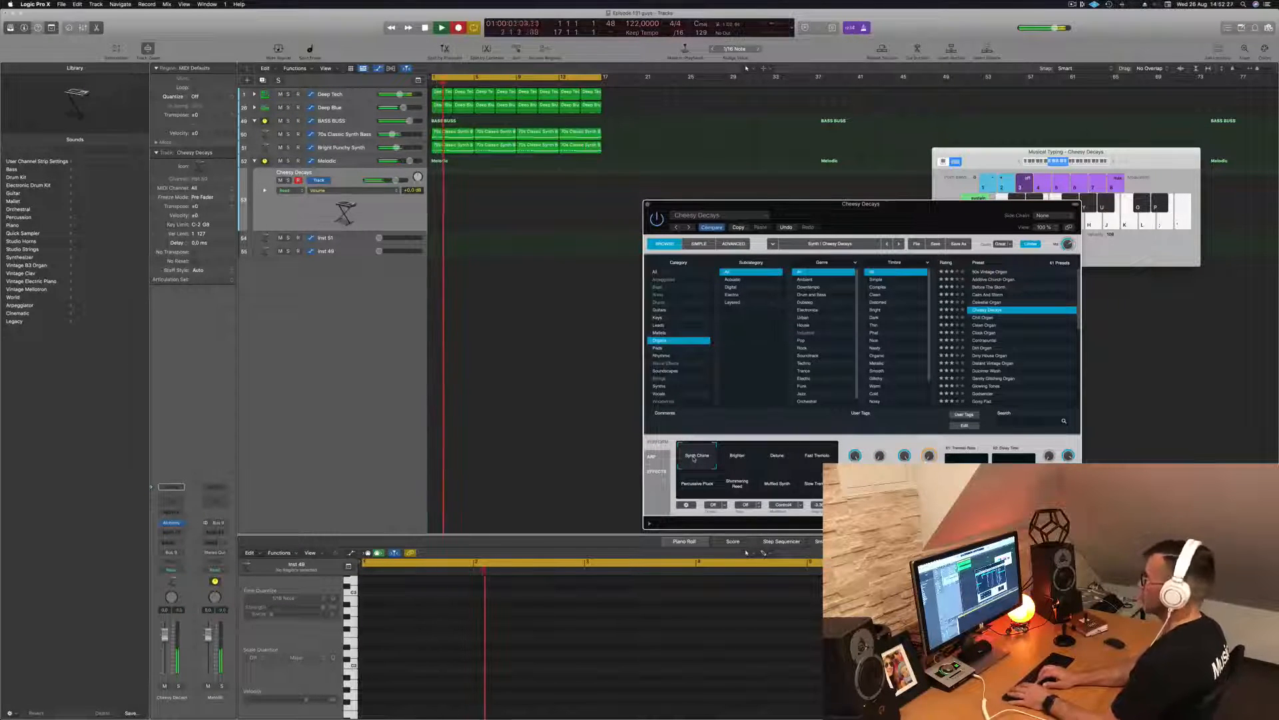
{"action": "key", "text": "l"}
{"action": "key", "text": "k"}
{"action": "key", "text": "j"}
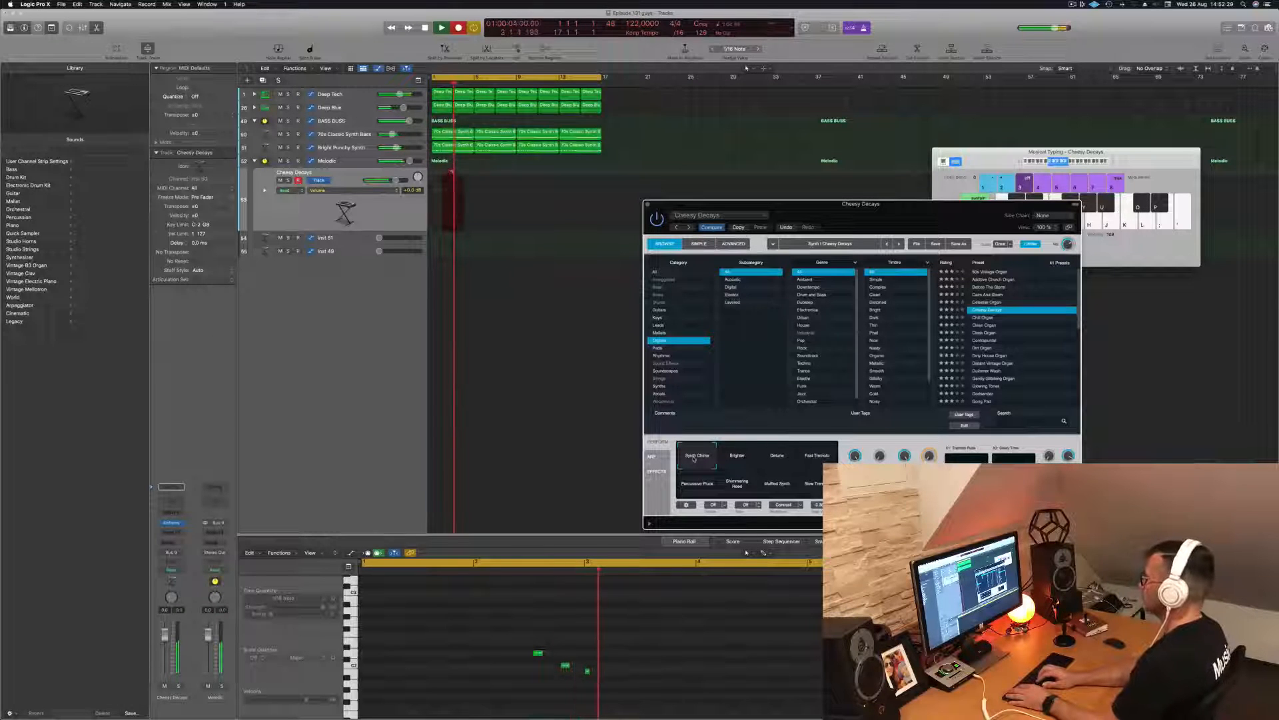
{"action": "key", "text": "j"}
{"action": "key", "text": "k"}
{"action": "key", "text": "l"}
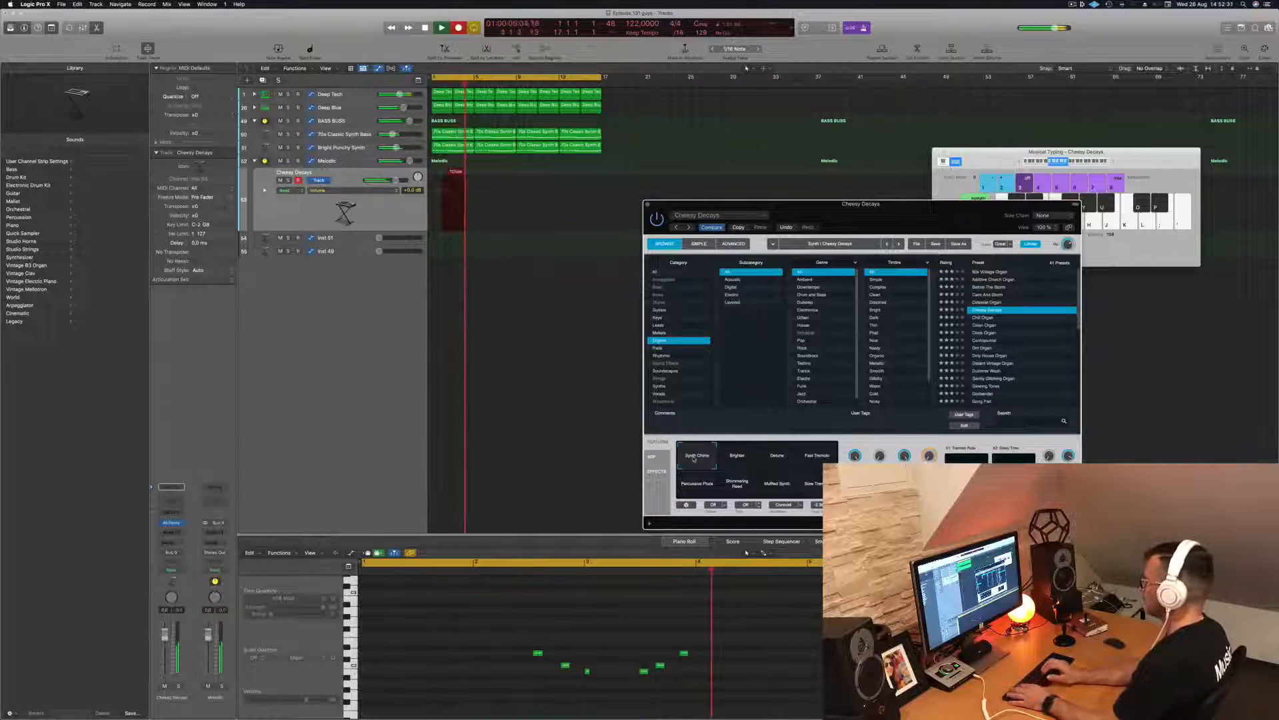
{"action": "key", "text": "space"}
{"action": "key", "text": "space"}
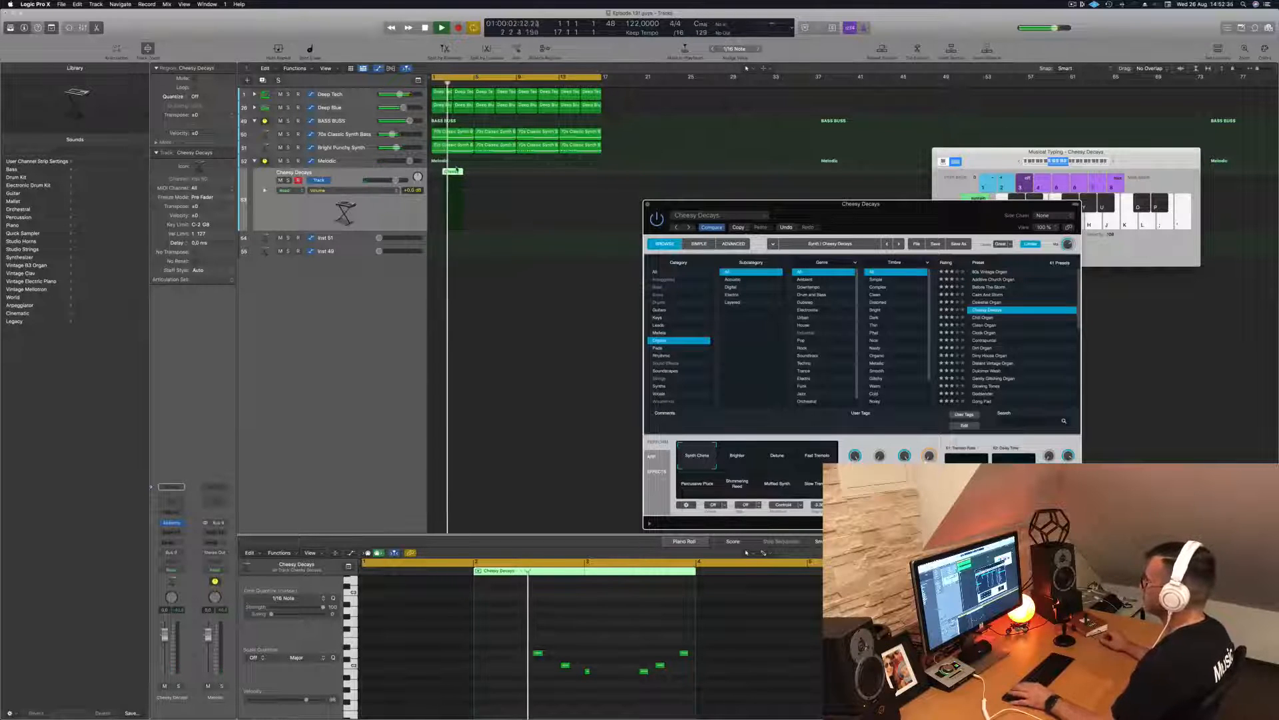
{"action": "left_click_drag", "start_coordinate": [452, 171], "coordinate": [461, 173]}
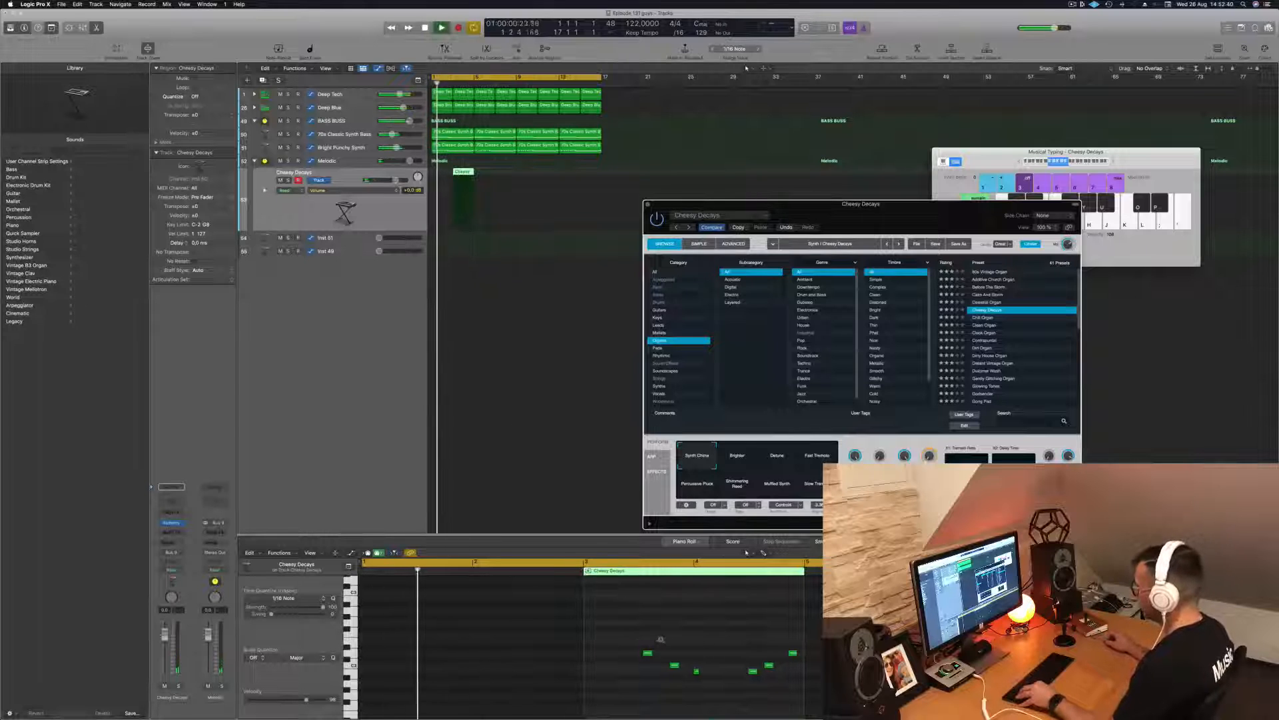
- Nudge the timing of the Cheesy Decays notes and copy the region every four bars through bar 15
{"action": "left_click_drag", "start_coordinate": [600, 642], "coordinate": [764, 701]}
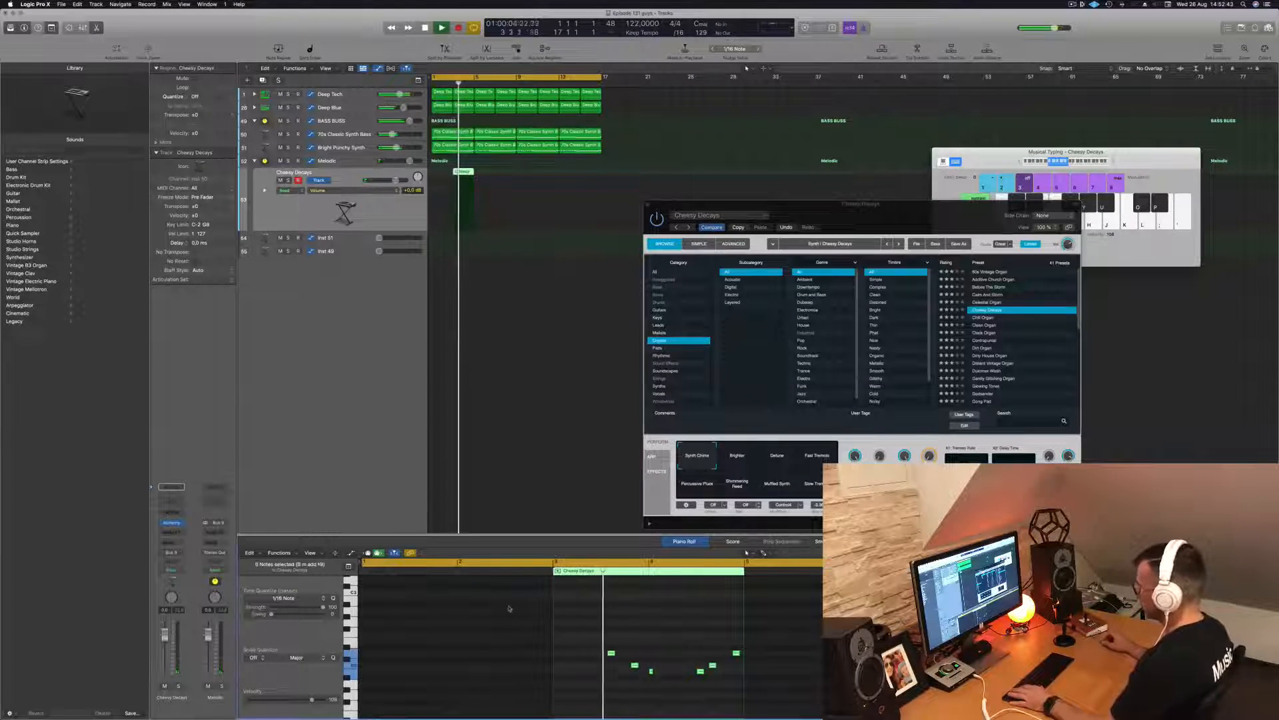
{"action": "key", "text": "space"}
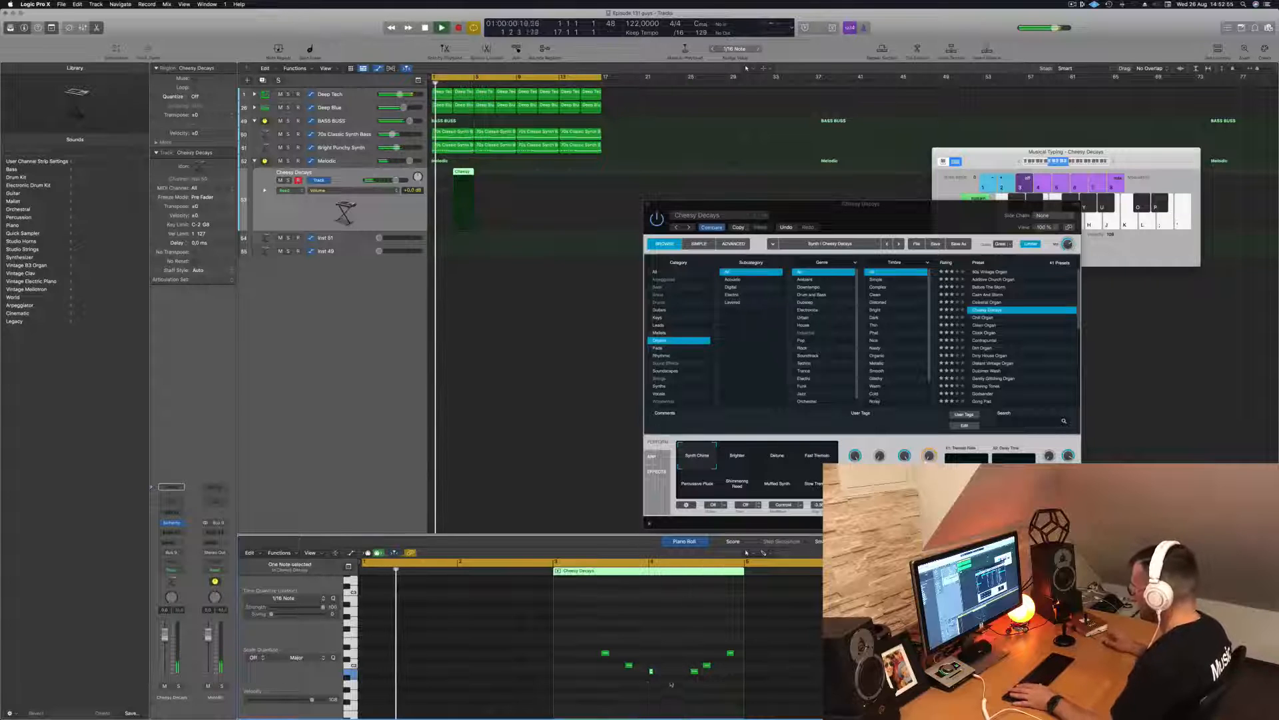
{"action": "left_click_drag", "start_coordinate": [683, 629], "coordinate": [747, 688]}
{"action": "key", "text": "alt+Right"}
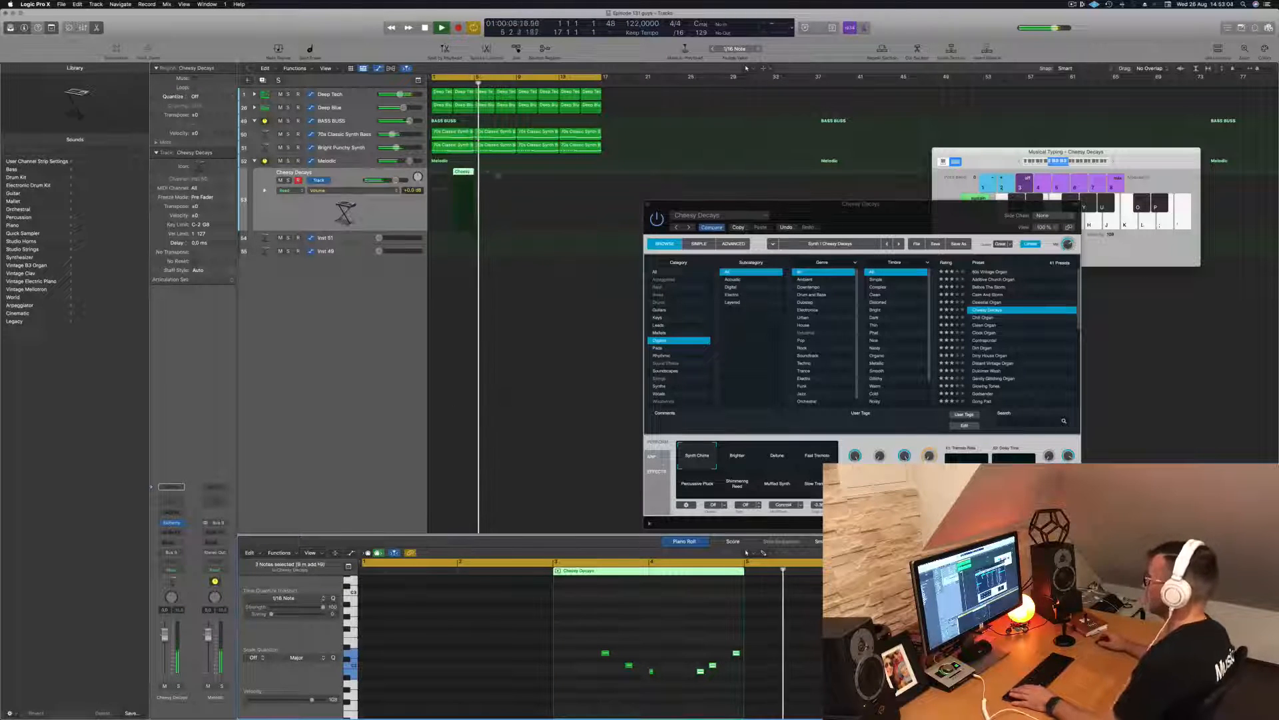
{"action": "left_click_drag", "start_coordinate": [465, 175], "coordinate": [548, 179]}
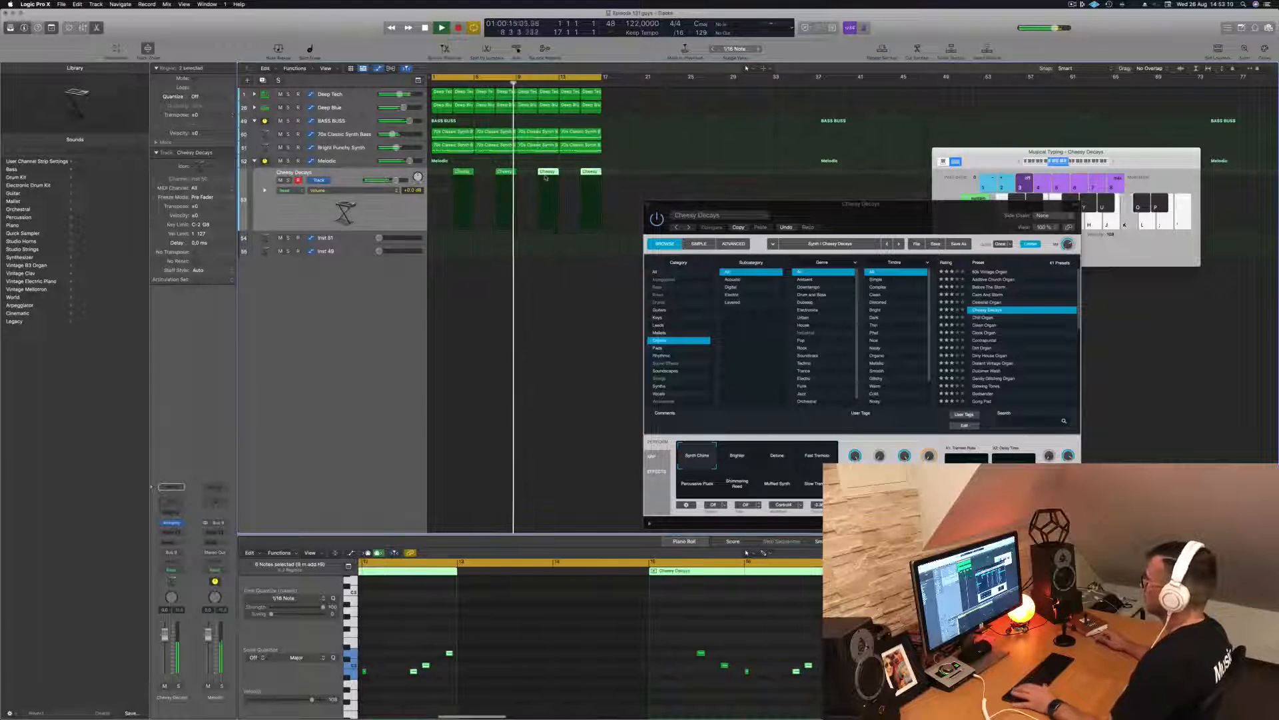
- Open Alchemy on the second instrument track of the Melodic stack and arrange the plug-in windows so its browser is accessible
{"action": "left_click", "coordinate": [350, 238]}
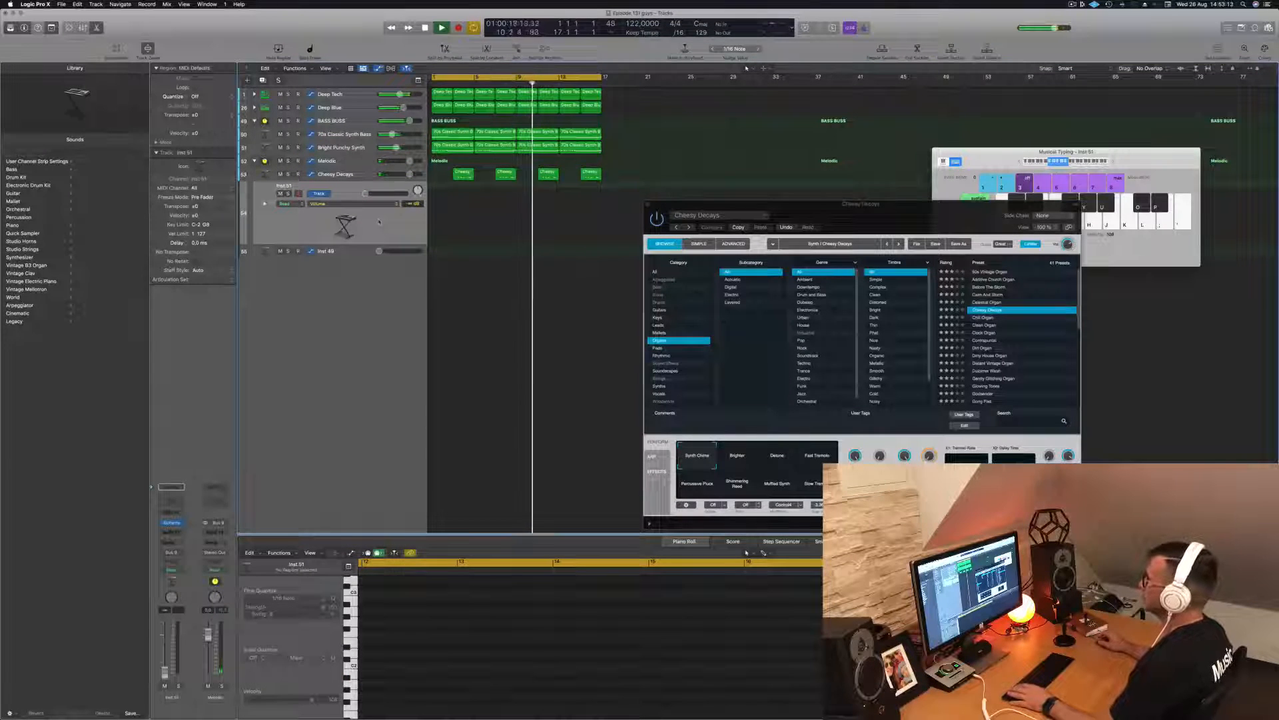
{"action": "left_click", "coordinate": [172, 523]}
{"action": "left_click_drag", "start_coordinate": [920, 214], "coordinate": [1043, 215]}
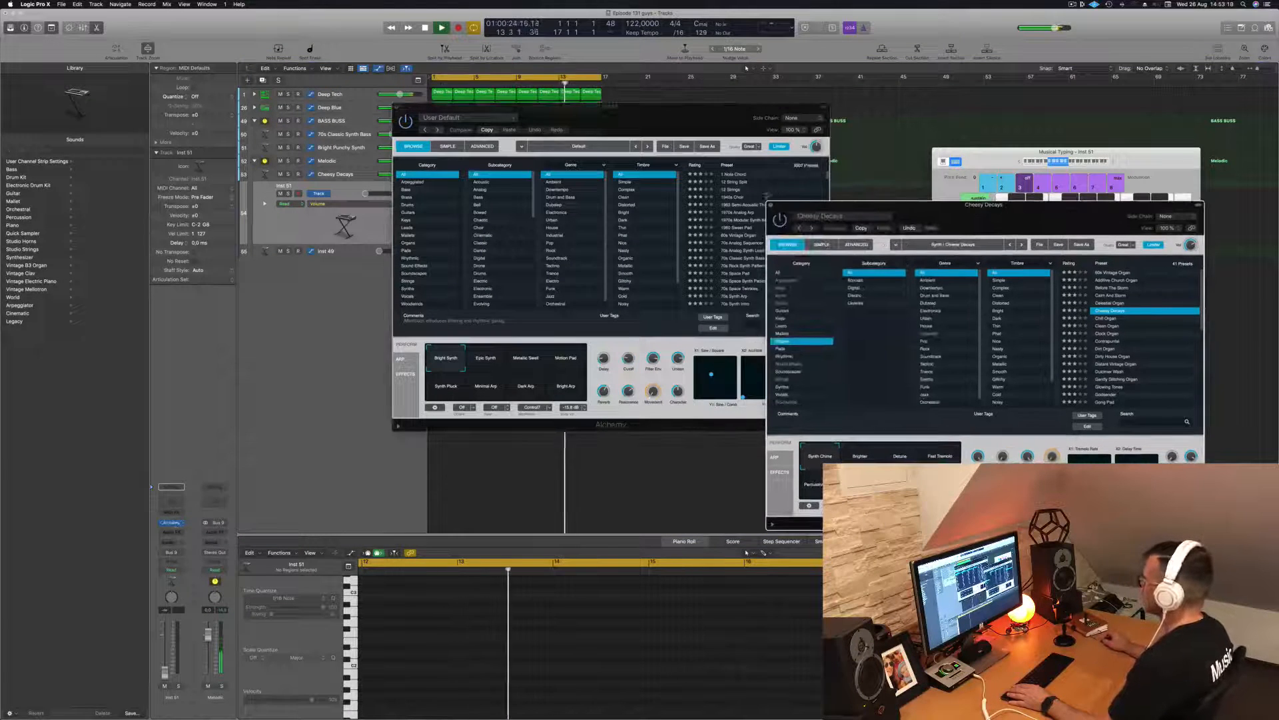
{"action": "left_click_drag", "start_coordinate": [663, 109], "coordinate": [832, 192]}
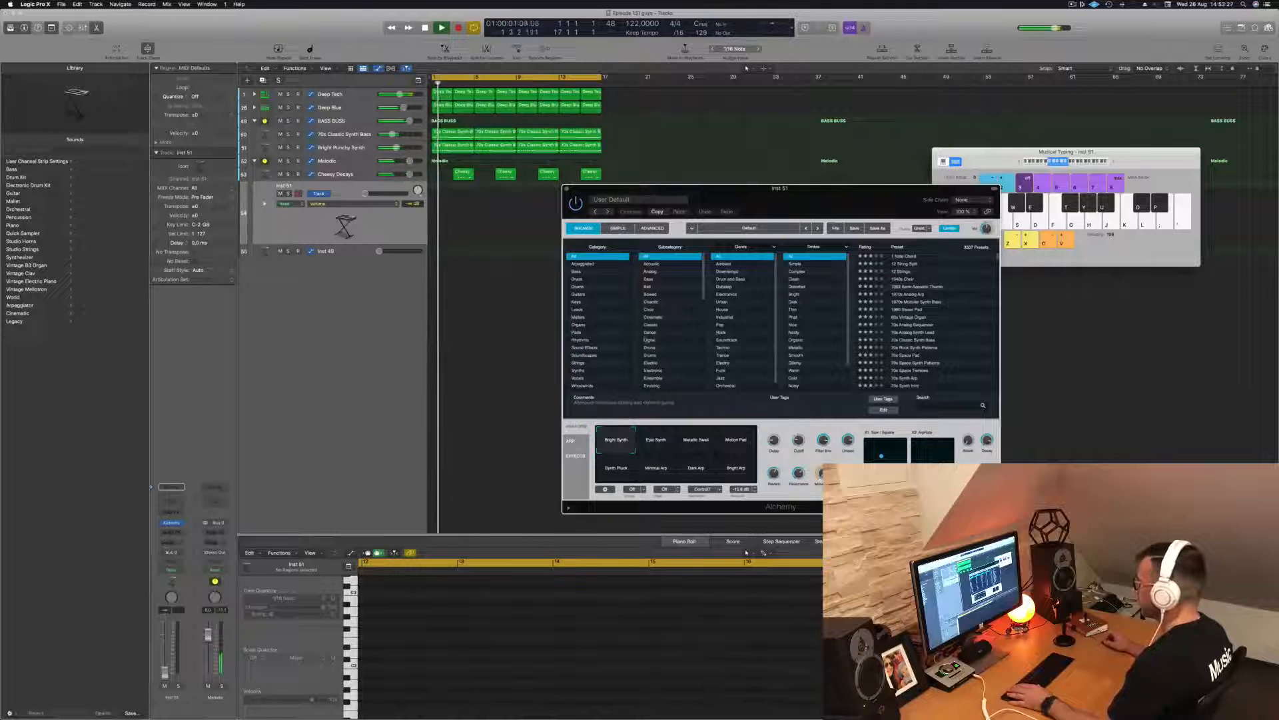
- Filter the Alchemy presets to the Plucked subcategory and raise the volume of the second Melodic instrument track
{"action": "scroll", "coordinate": [823, 320], "scroll_direction": "down", "scroll_amount": 1}
{"action": "scroll", "coordinate": [824, 320], "scroll_direction": "down", "scroll_amount": 3}
{"action": "scroll", "coordinate": [824, 313], "scroll_direction": "up", "scroll_amount": 4}
{"action": "scroll", "coordinate": [826, 309], "scroll_direction": "down", "scroll_amount": 4}
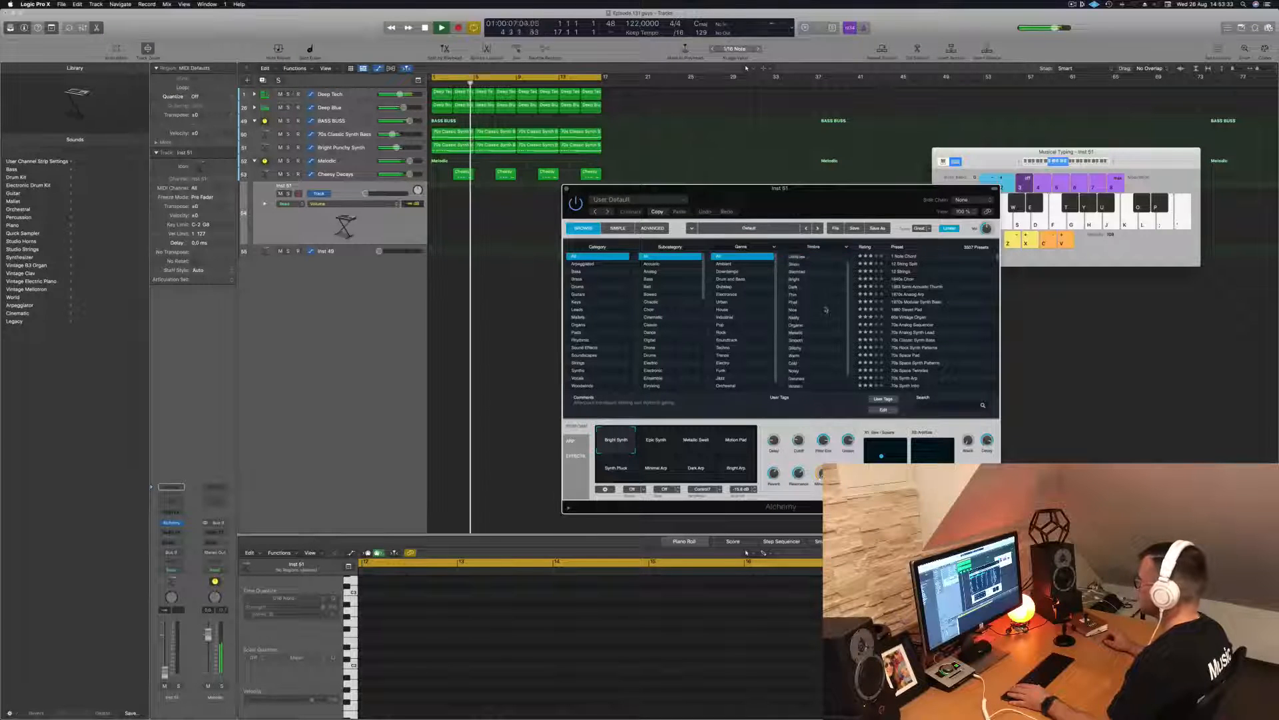
{"action": "scroll", "coordinate": [681, 287], "scroll_direction": "down", "scroll_amount": 7}
{"action": "scroll", "coordinate": [681, 287], "scroll_direction": "down", "scroll_amount": 10}
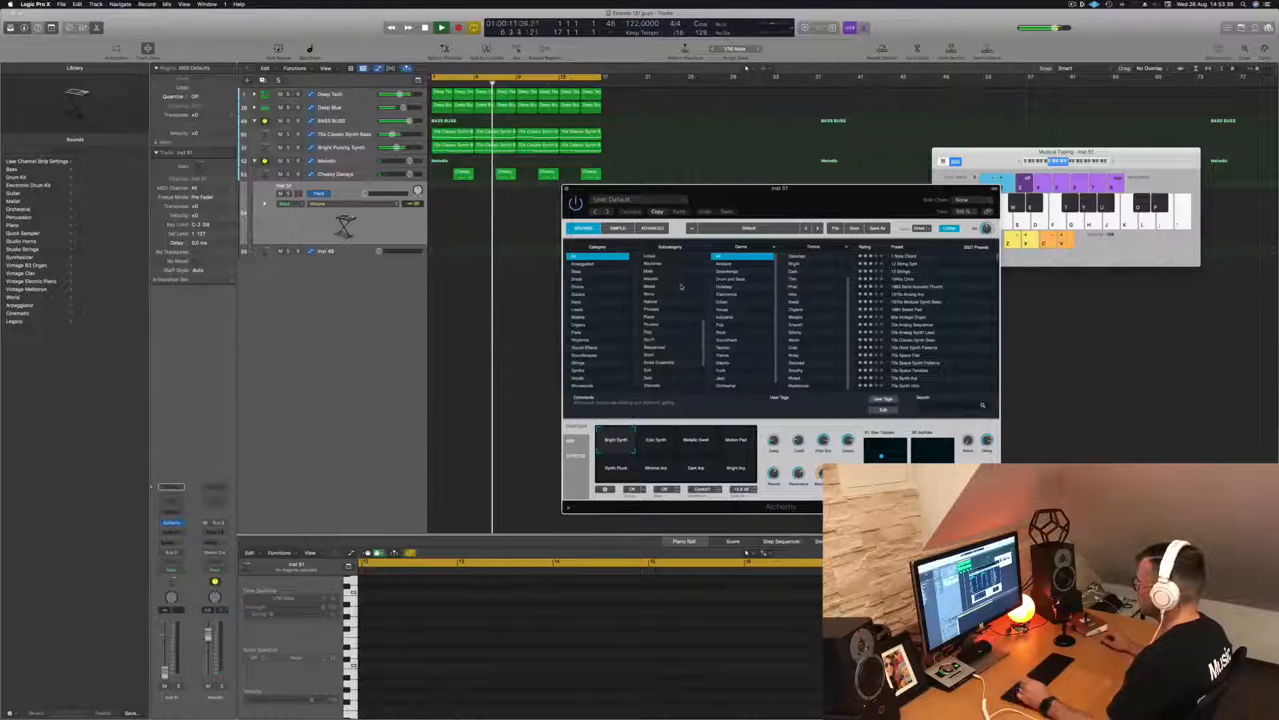
{"action": "left_click", "coordinate": [652, 324]}
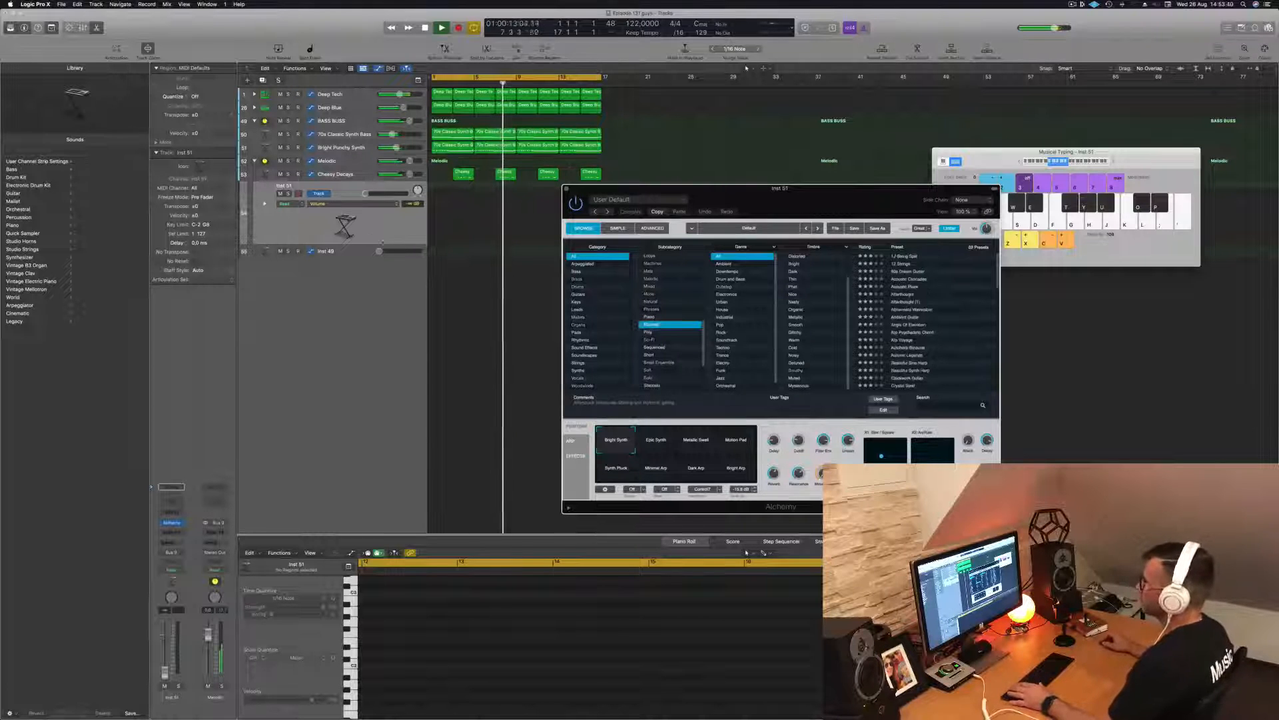
{"action": "left_click_drag", "start_coordinate": [365, 193], "coordinate": [387, 194]}
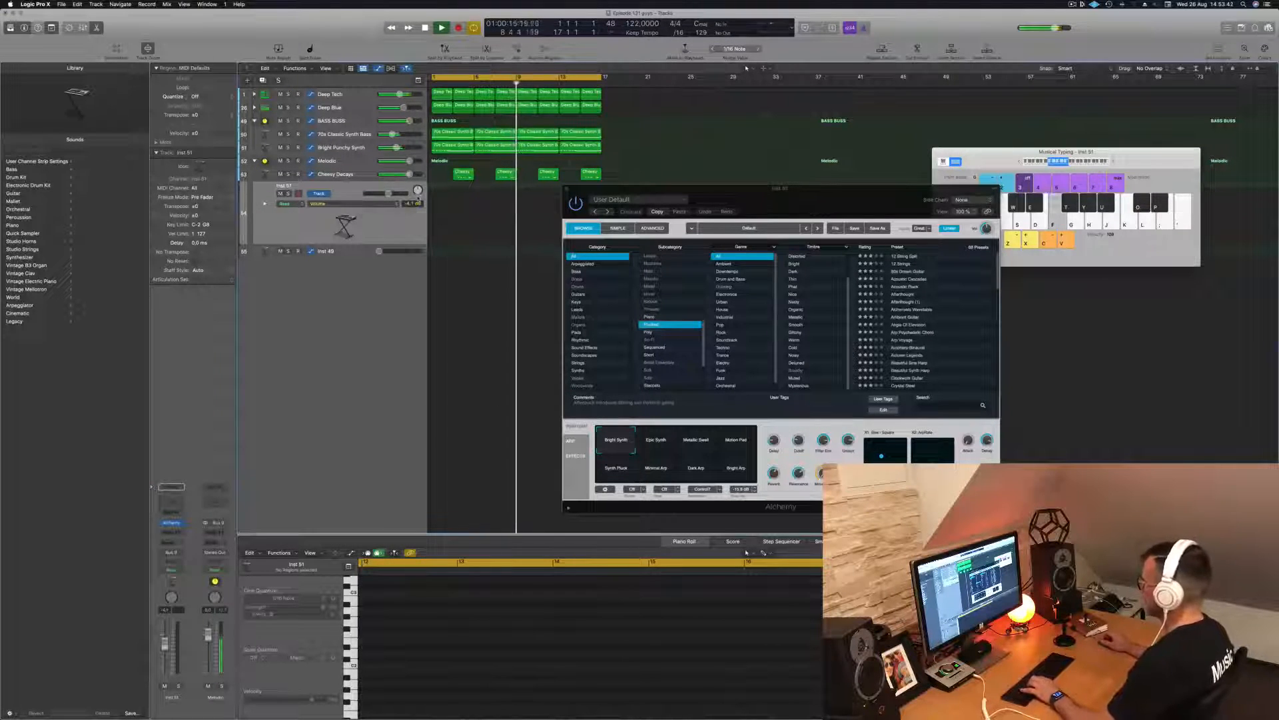
- Audition the Afterthought and Acoustic Pluck presets on the second Melodic track, raising the Musical Typing octave range
{"action": "left_click", "coordinate": [363, 175]}
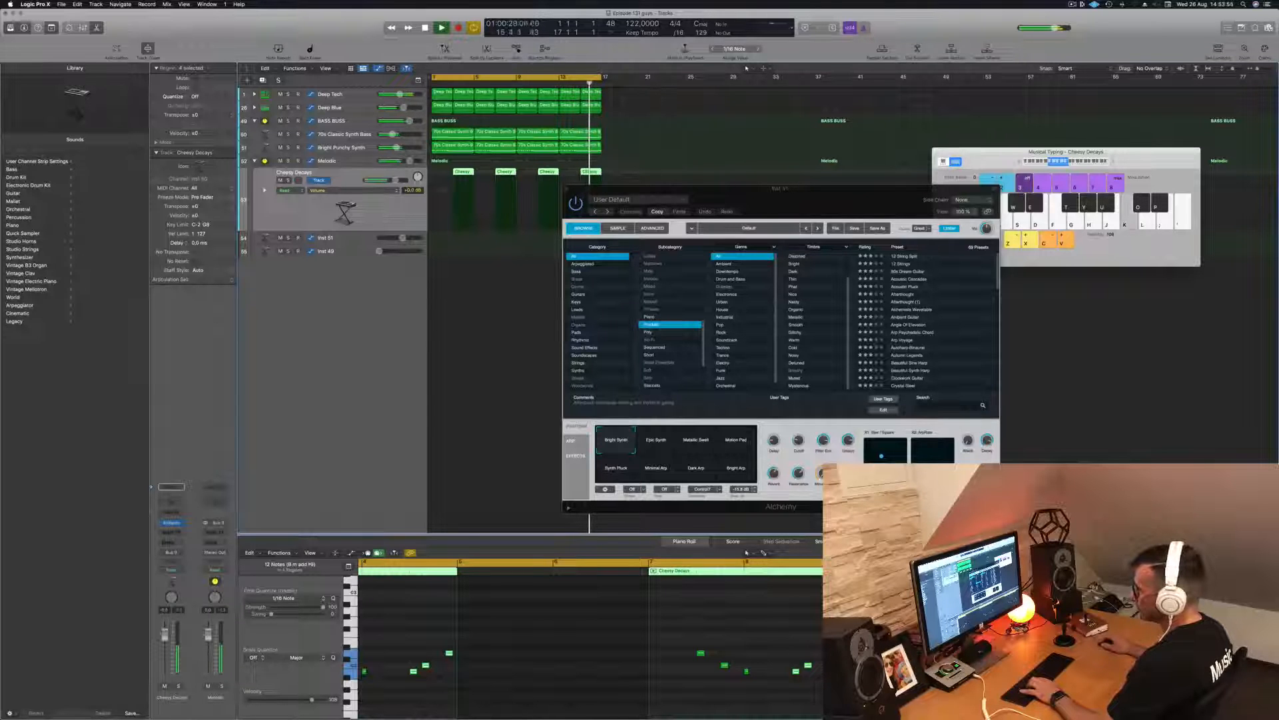
{"action": "left_click", "coordinate": [361, 238]}
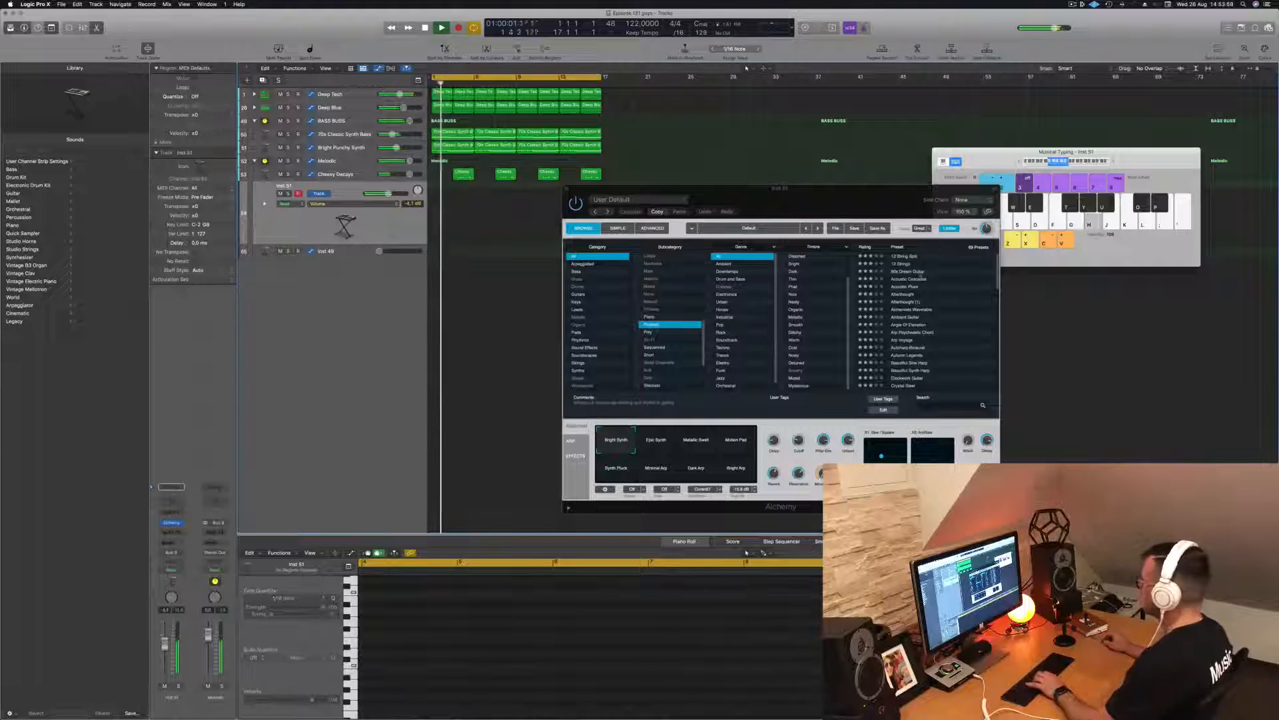
{"action": "left_click", "coordinate": [903, 294]}
{"action": "left_click", "coordinate": [903, 293]}
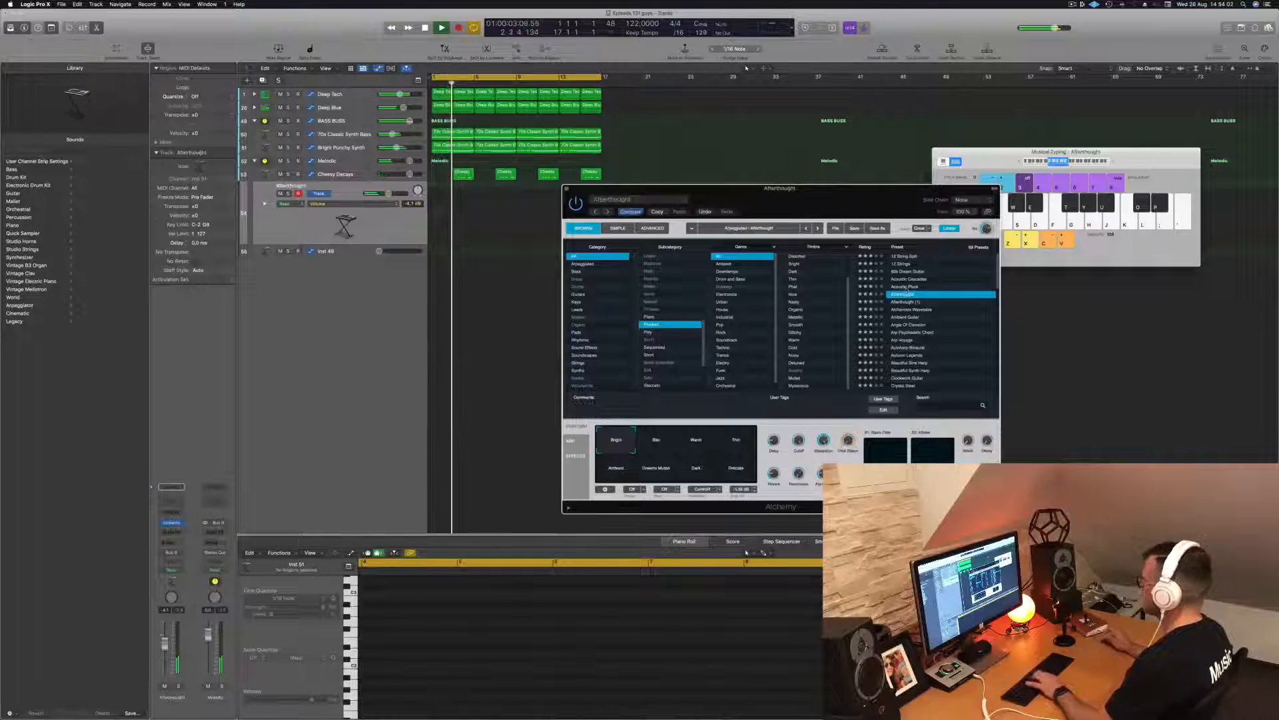
{"action": "left_click", "coordinate": [906, 287]}
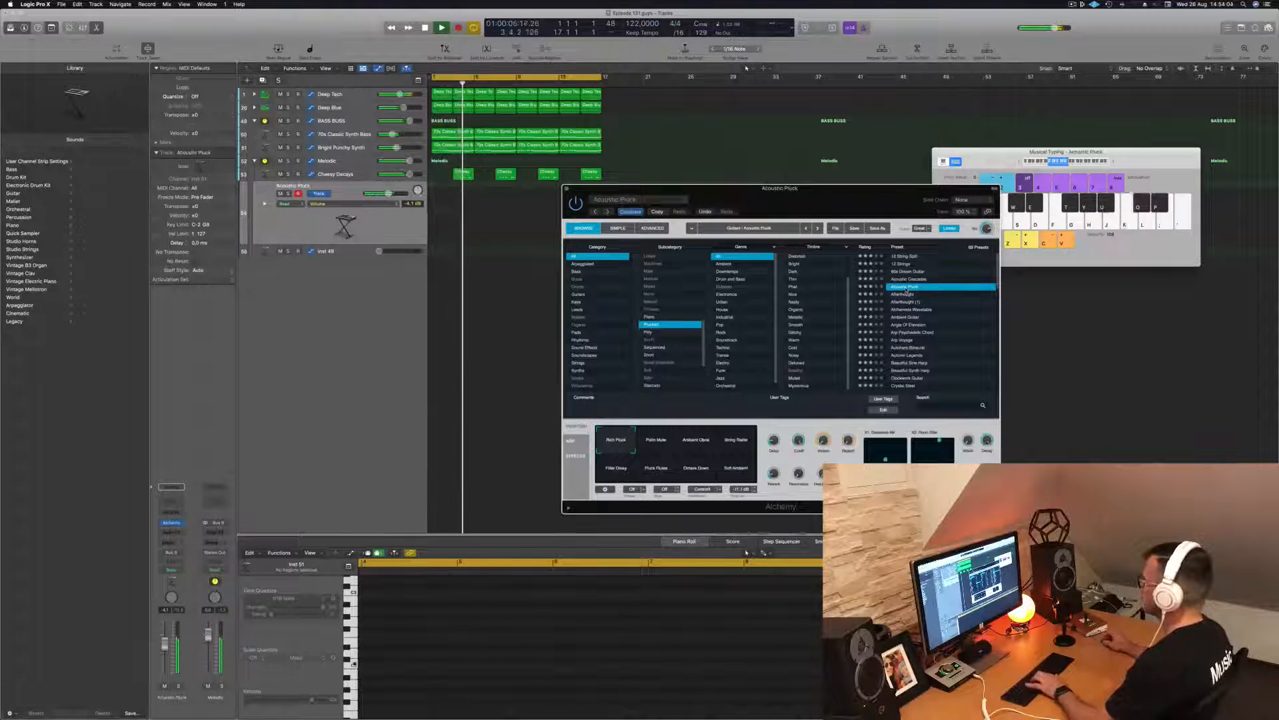
{"action": "left_click", "coordinate": [1113, 162]}
{"action": "left_click", "coordinate": [1113, 162]}
{"action": "key", "text": "k"}
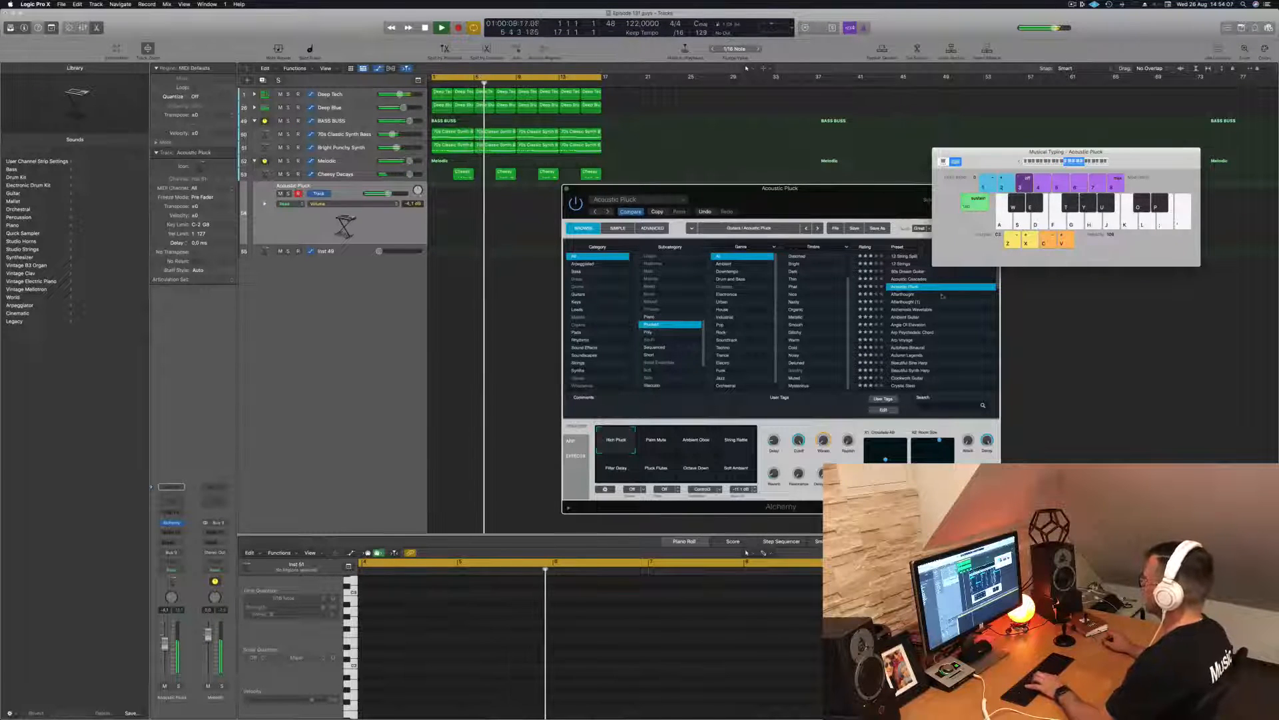
- Audition the plucked wavetable preset, Ambient Guitar and Angle Of Elevation over the groove in the higher octave range
{"action": "left_click", "coordinate": [924, 310]}
{"action": "key", "text": "k"}
{"action": "key", "text": "k"}
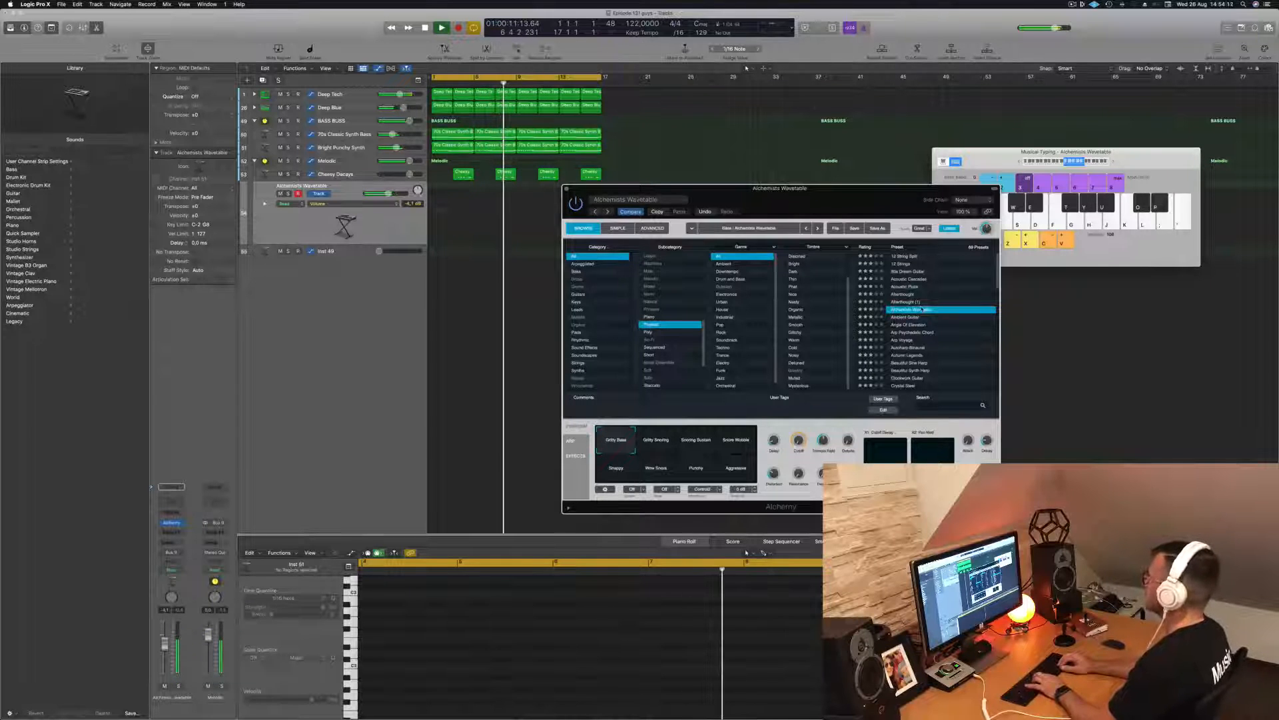
{"action": "key", "text": "Down"}
{"action": "key", "text": "Down"}
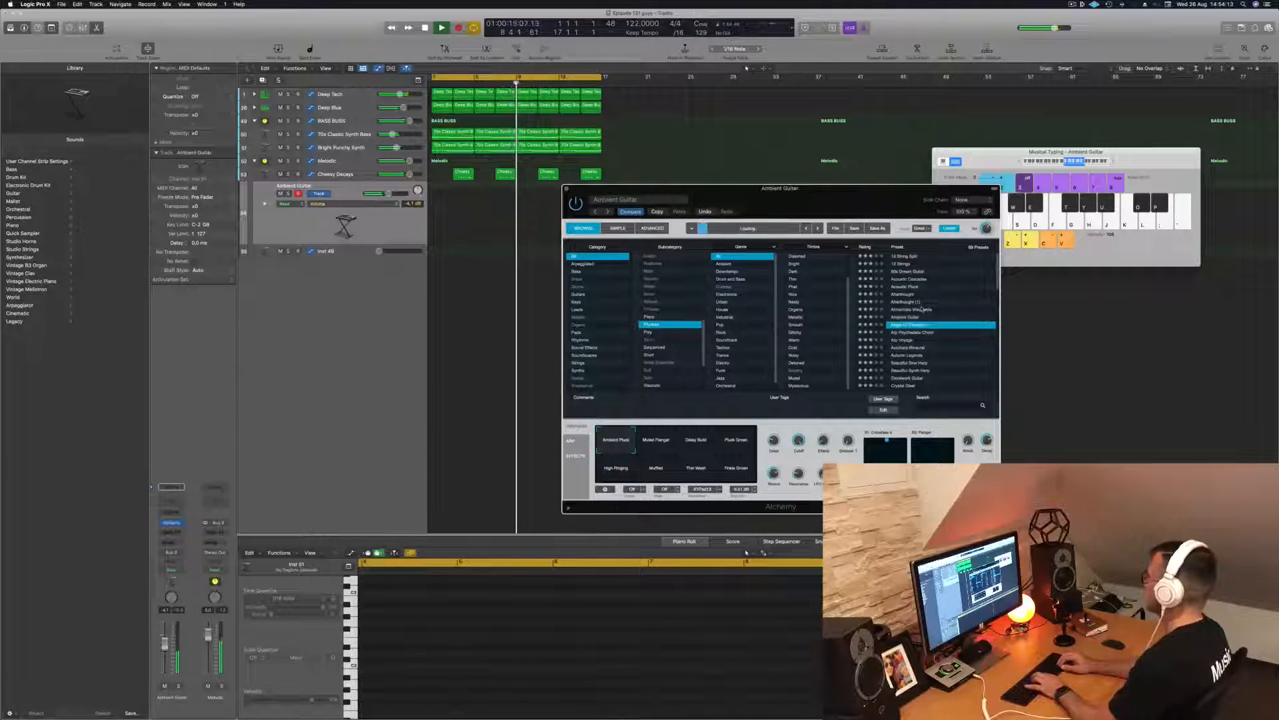
{"action": "key", "text": "k"}
{"action": "key", "text": "k"}
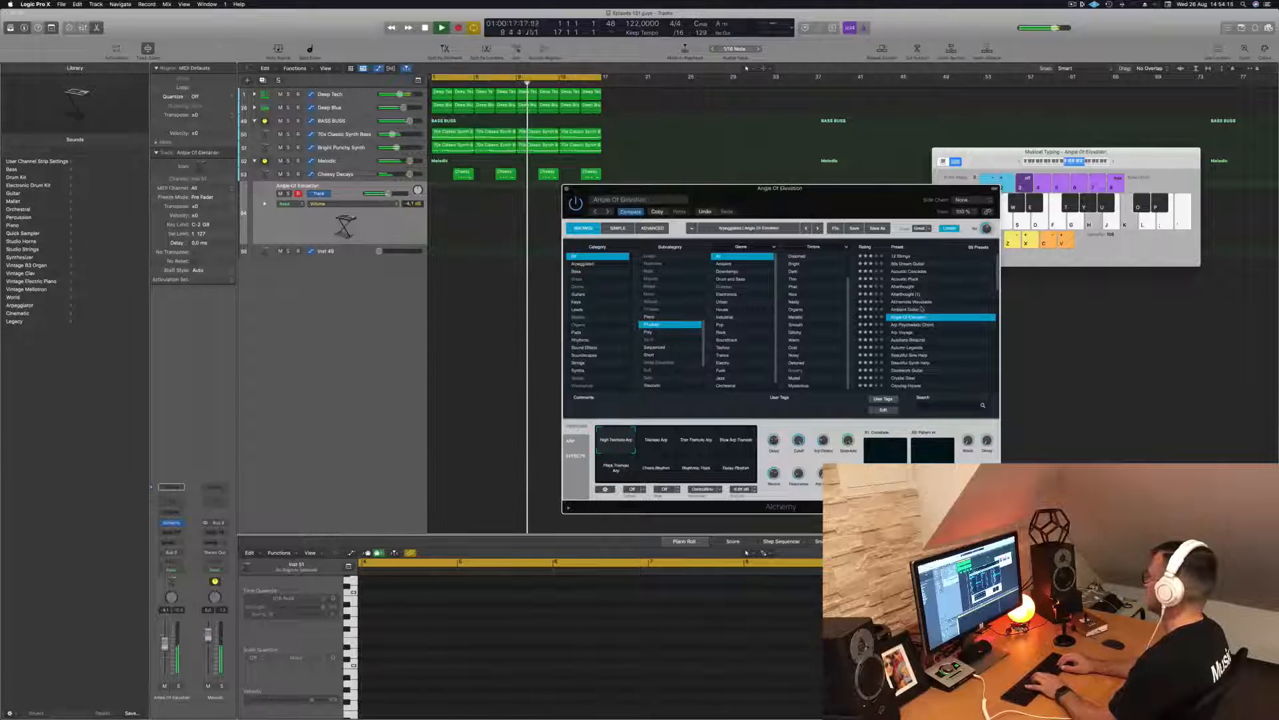
- Lower the Musical Typing octave range and audition the plucked arp presets up to Arp Voyage
{"action": "key", "text": "Down"}
{"action": "left_click", "coordinate": [1019, 162]}
{"action": "key", "text": "k"}
{"action": "key", "text": "k"}
{"action": "key", "text": "Down"}
{"action": "key", "text": "k"}
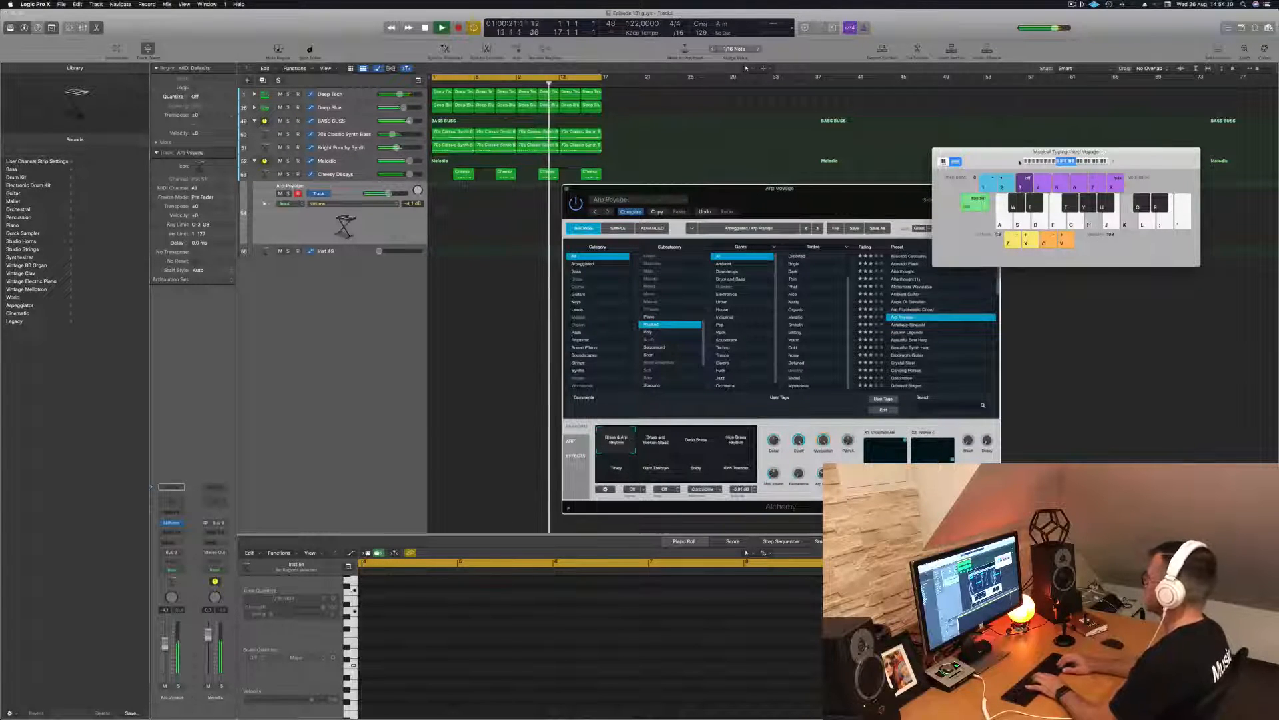
- Audition successive Alchemy presets from Autoharp Binaural onwards, lower the track's volume, and load Beautiful Synth Harp
{"action": "key", "text": "Down"}
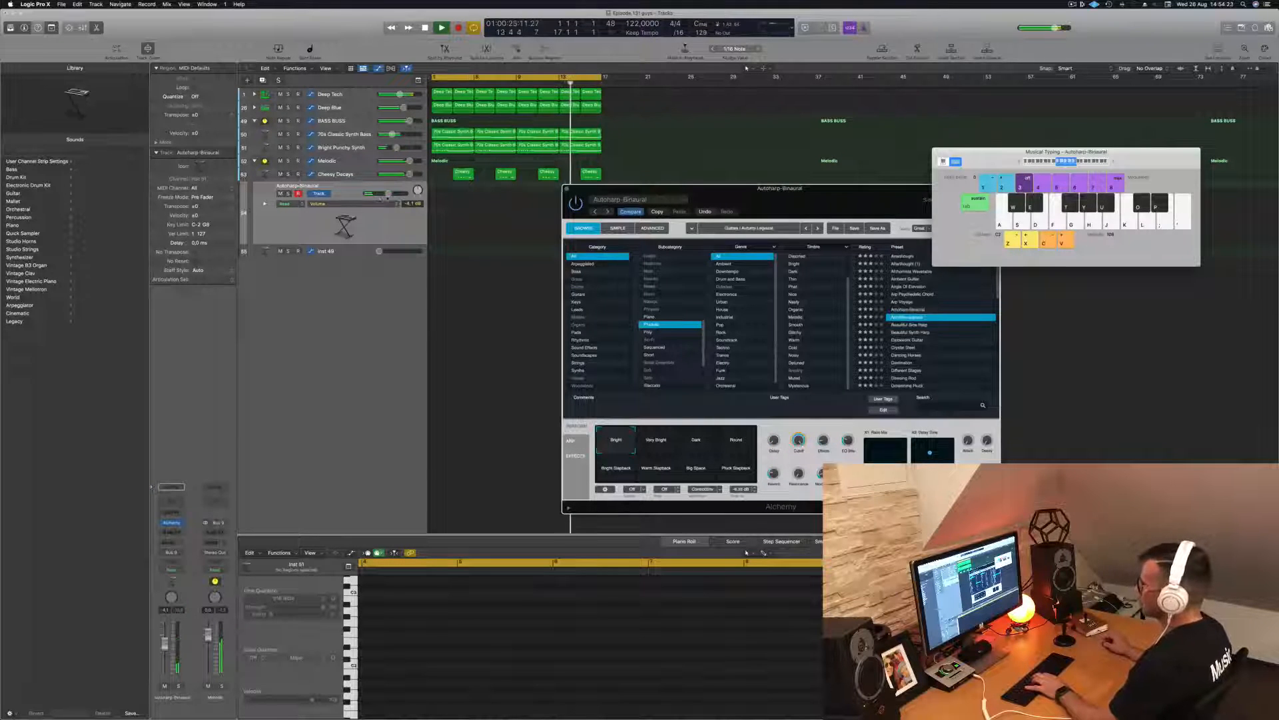
{"action": "left_click_drag", "start_coordinate": [374, 198], "coordinate": [381, 197]}
{"action": "key", "text": "h"}
{"action": "key", "text": "k"}
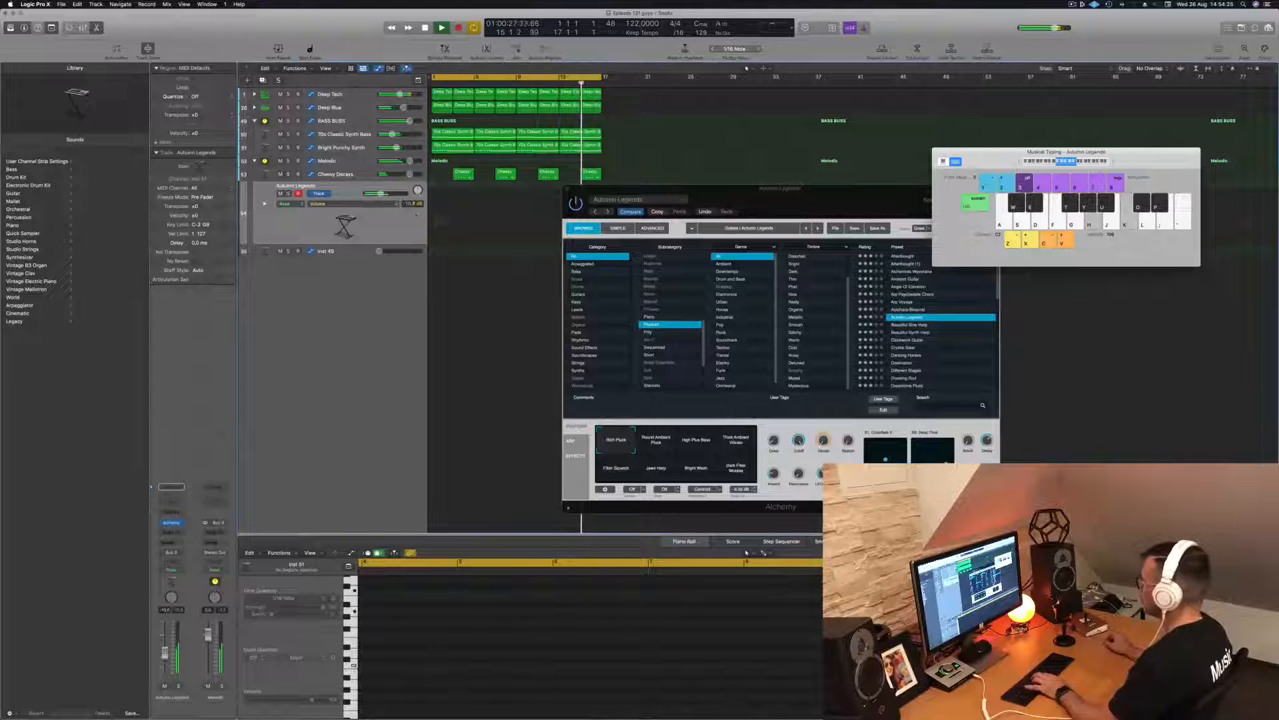
{"action": "left_click", "coordinate": [913, 325]}
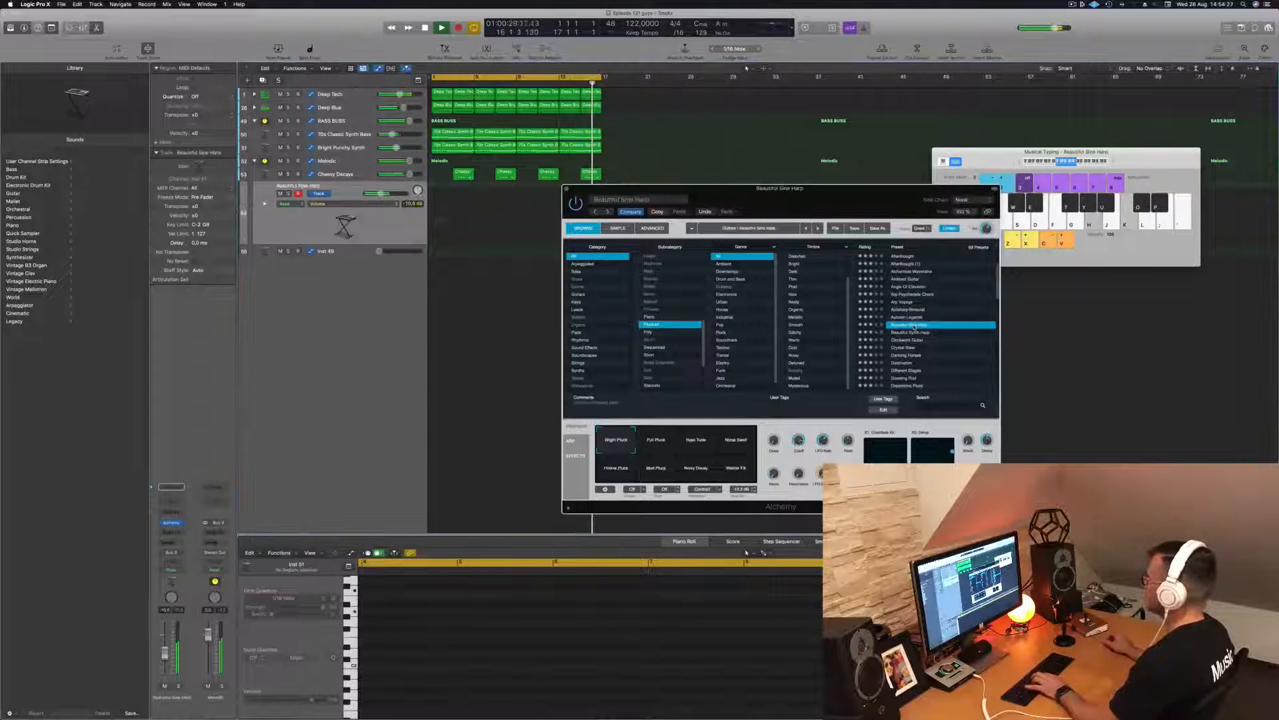
{"action": "left_click", "coordinate": [925, 333]}
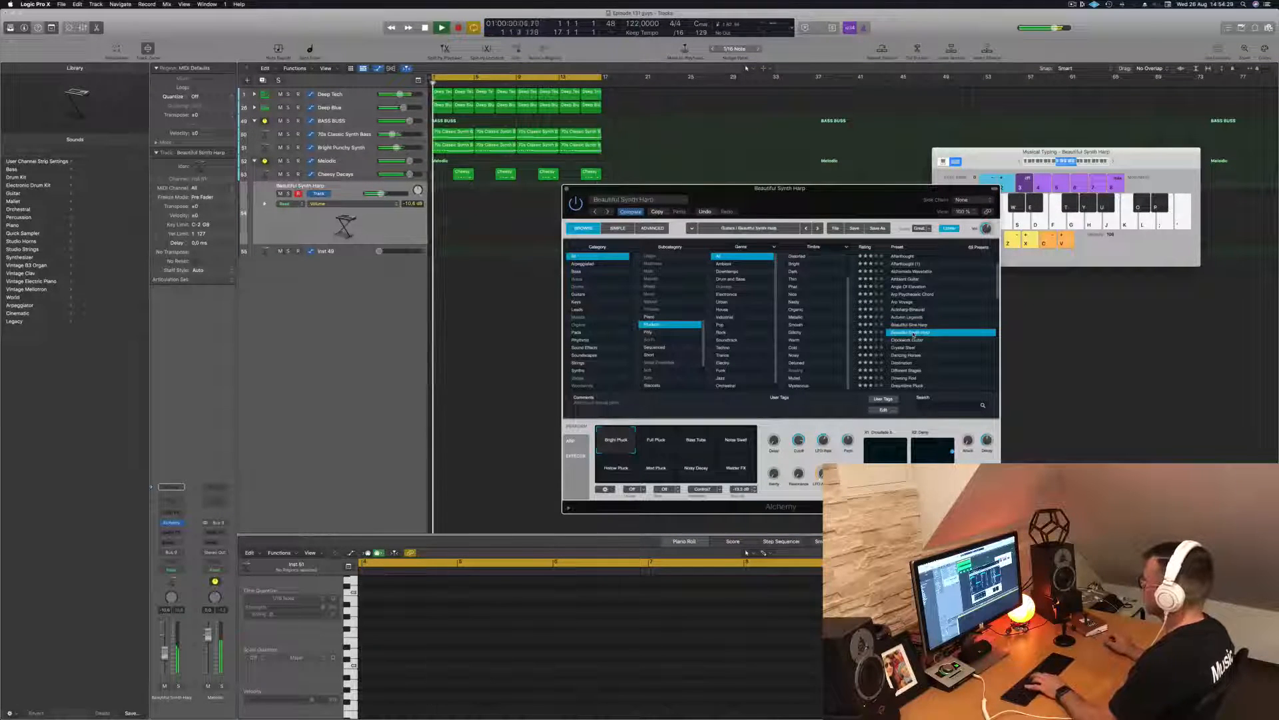
- Try out notes on Beautiful Synth Harp over the playing loop and turn down the synth's cutoff
{"action": "key", "text": "h"}
{"action": "key", "text": "h"}
{"action": "key", "text": "h"}
{"action": "key", "text": "k"}
{"action": "left_click_drag", "start_coordinate": [799, 440], "coordinate": [803, 516]}
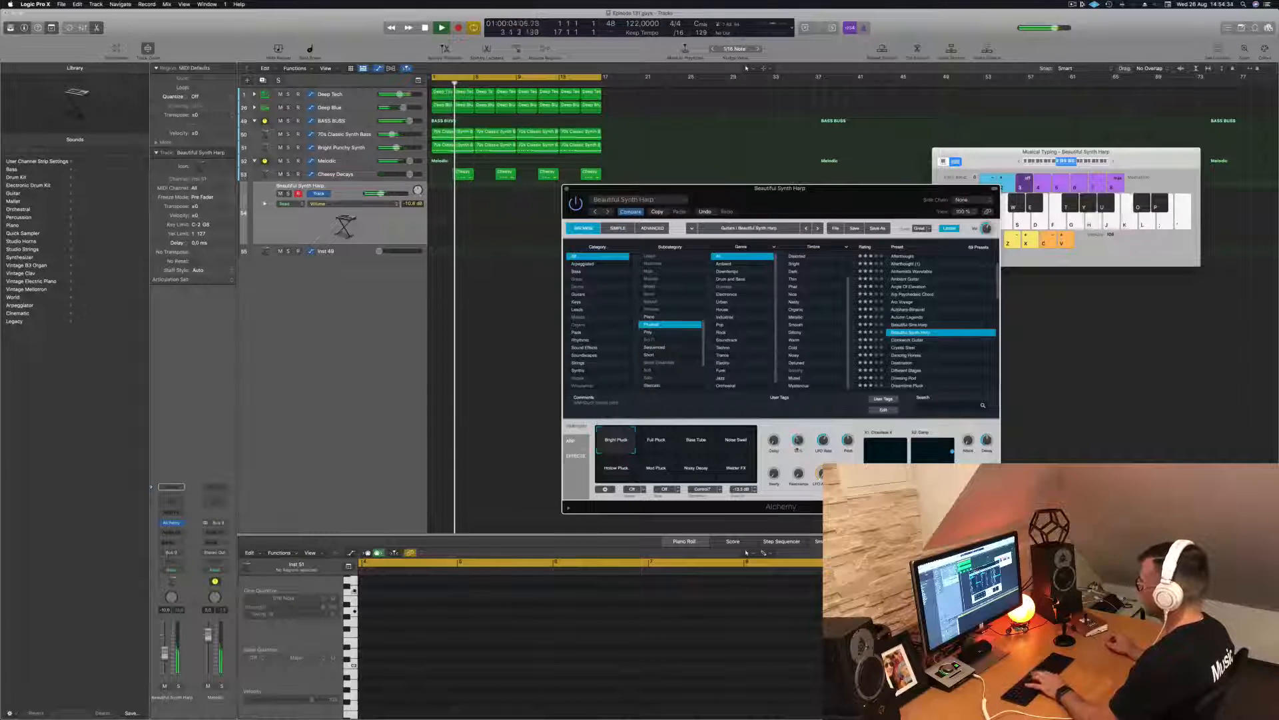
{"action": "key", "text": "h"}
{"action": "key", "text": "h"}
{"action": "key", "text": "h"}
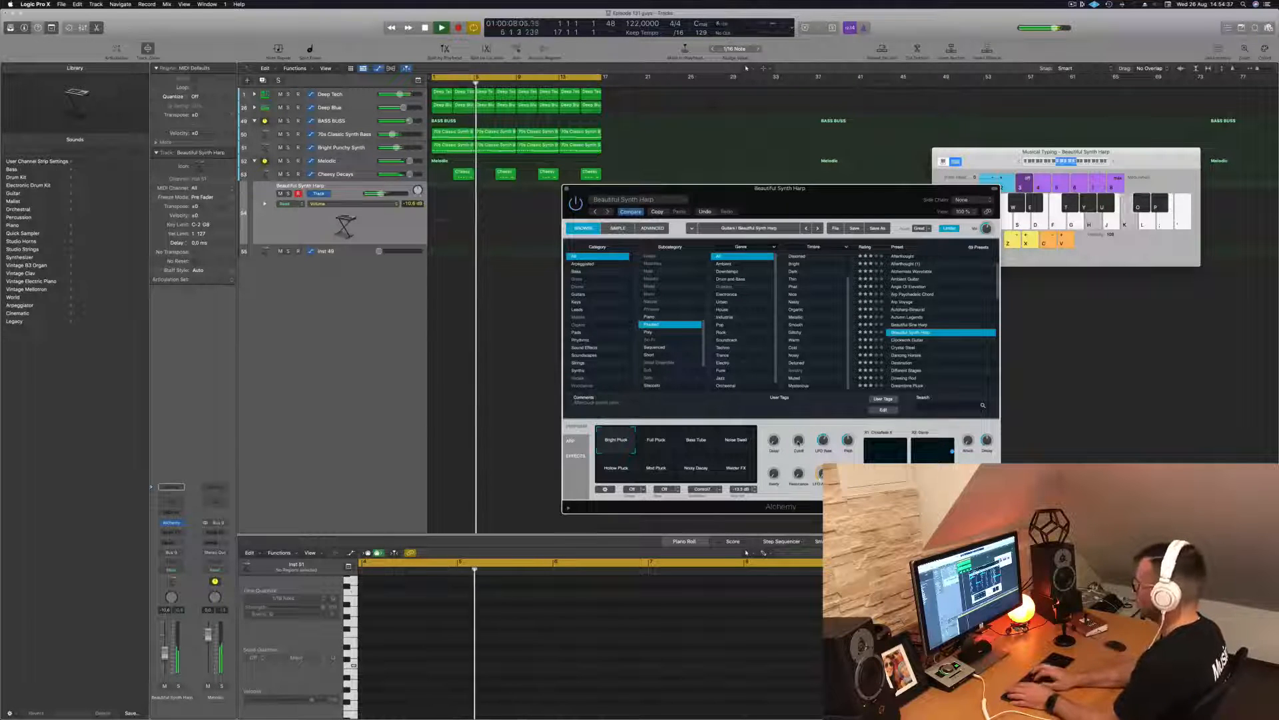
{"action": "key", "text": "h"}
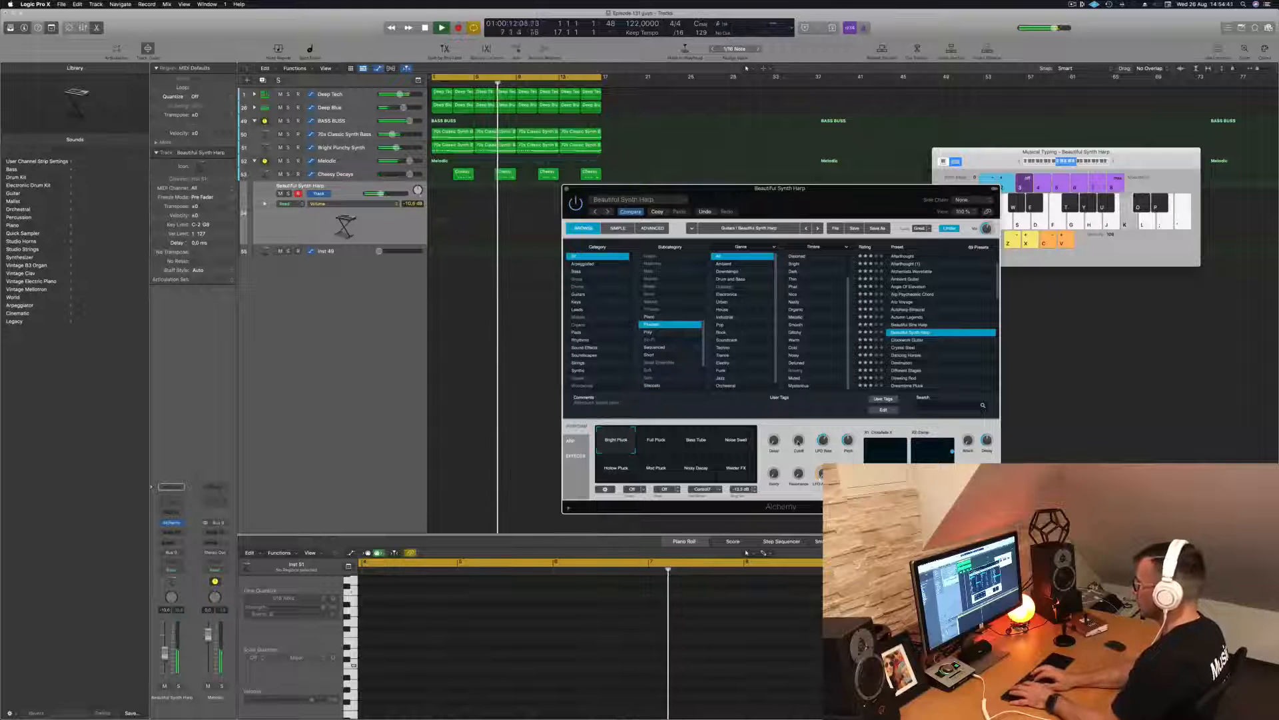
- Record an alternating two-note pattern with Beautiful Synth Harp from about bar 9
{"action": "key", "text": "r"}
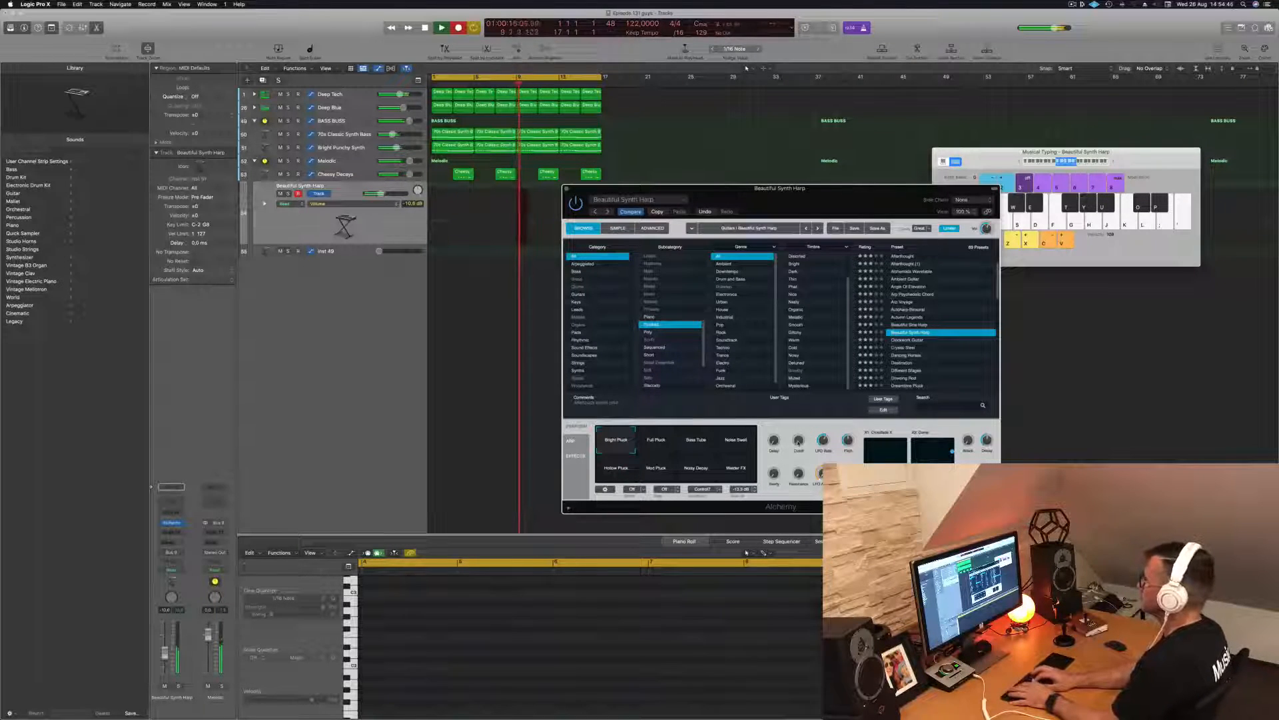
{"action": "key", "text": "k"}
{"action": "key", "text": "h"}
{"action": "key", "text": "k"}
{"action": "key", "text": "h"}
{"action": "key", "text": "space"}
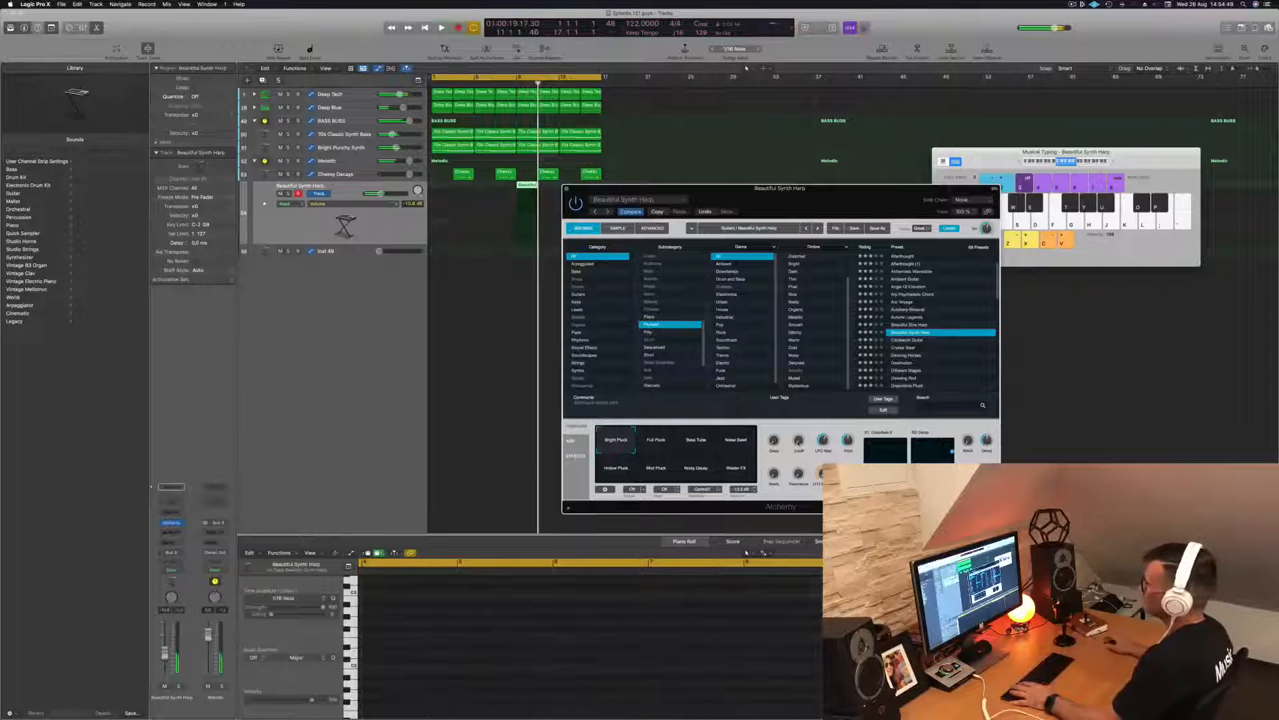
- Move the recorded harp region to bar 1 and copy it repeatedly to fill the loop up to bar 17
{"action": "left_click_drag", "start_coordinate": [524, 186], "coordinate": [439, 188]}
{"action": "key", "text": "space"}
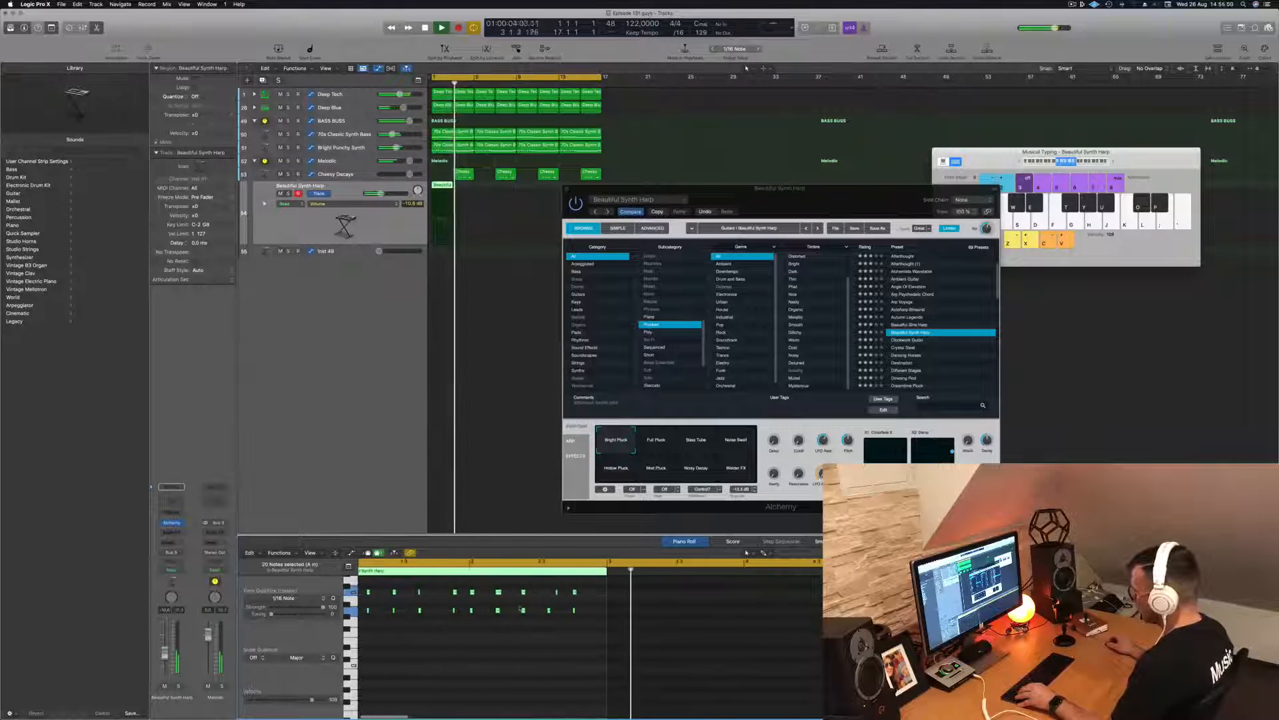
{"action": "left_click", "coordinate": [558, 592]}
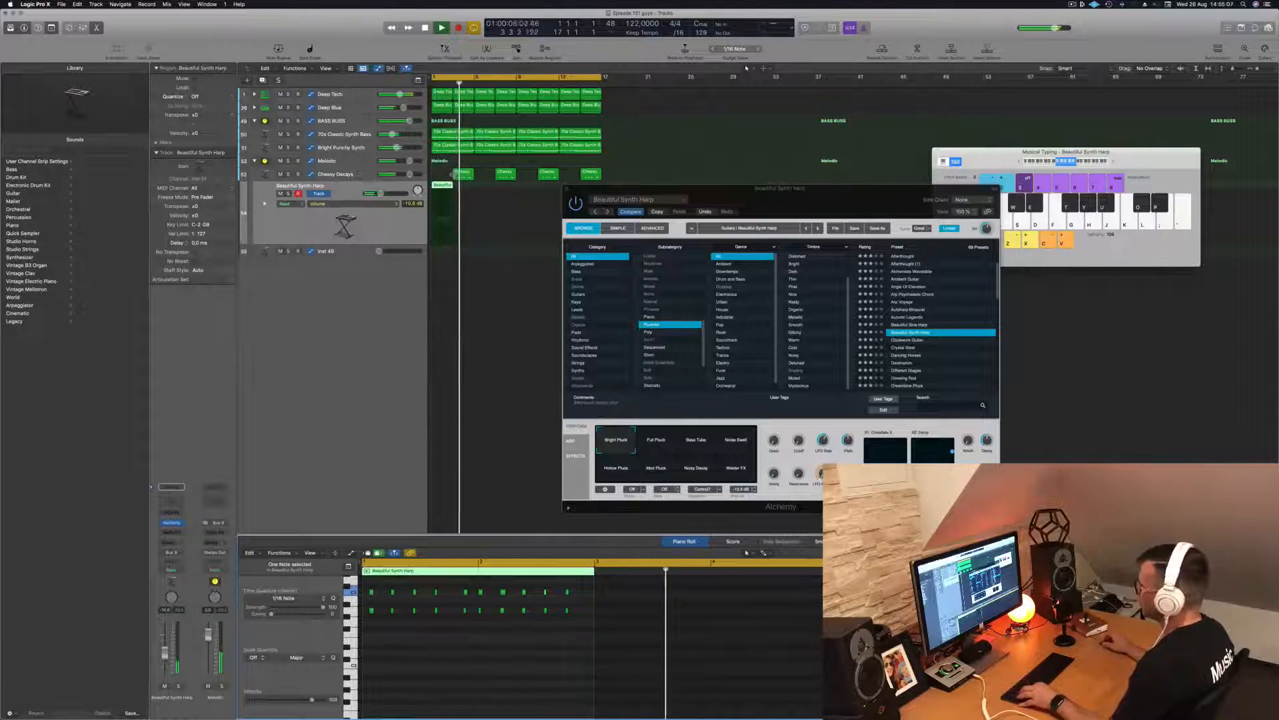
{"action": "left_click_drag", "start_coordinate": [449, 186], "coordinate": [549, 190]}
{"action": "key", "text": "space"}
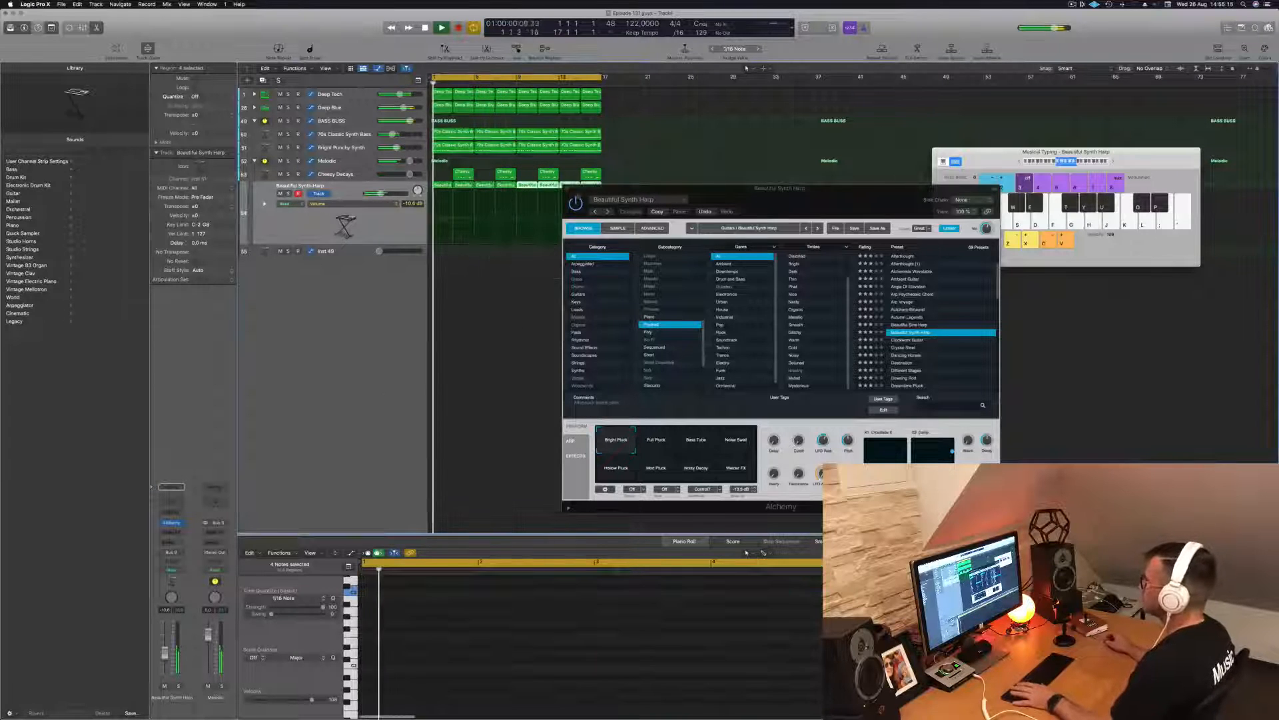
- Audition the harp preset's other performance snapshots, including Full Pluck, Noise Swell and Noisy Decay, and return to Bright Pluck
{"action": "left_click_drag", "start_coordinate": [753, 200], "coordinate": [784, 167]}
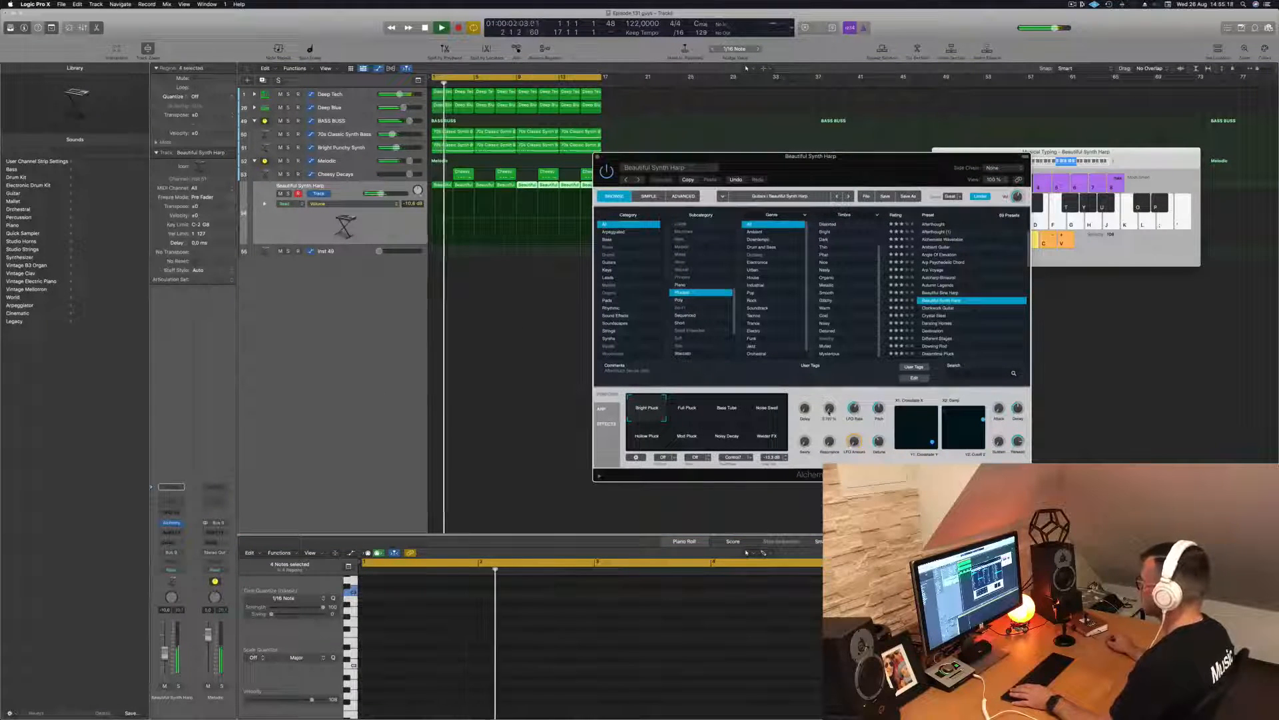
{"action": "left_click", "coordinate": [692, 412]}
{"action": "left_click", "coordinate": [731, 412]}
{"action": "left_click", "coordinate": [767, 409]}
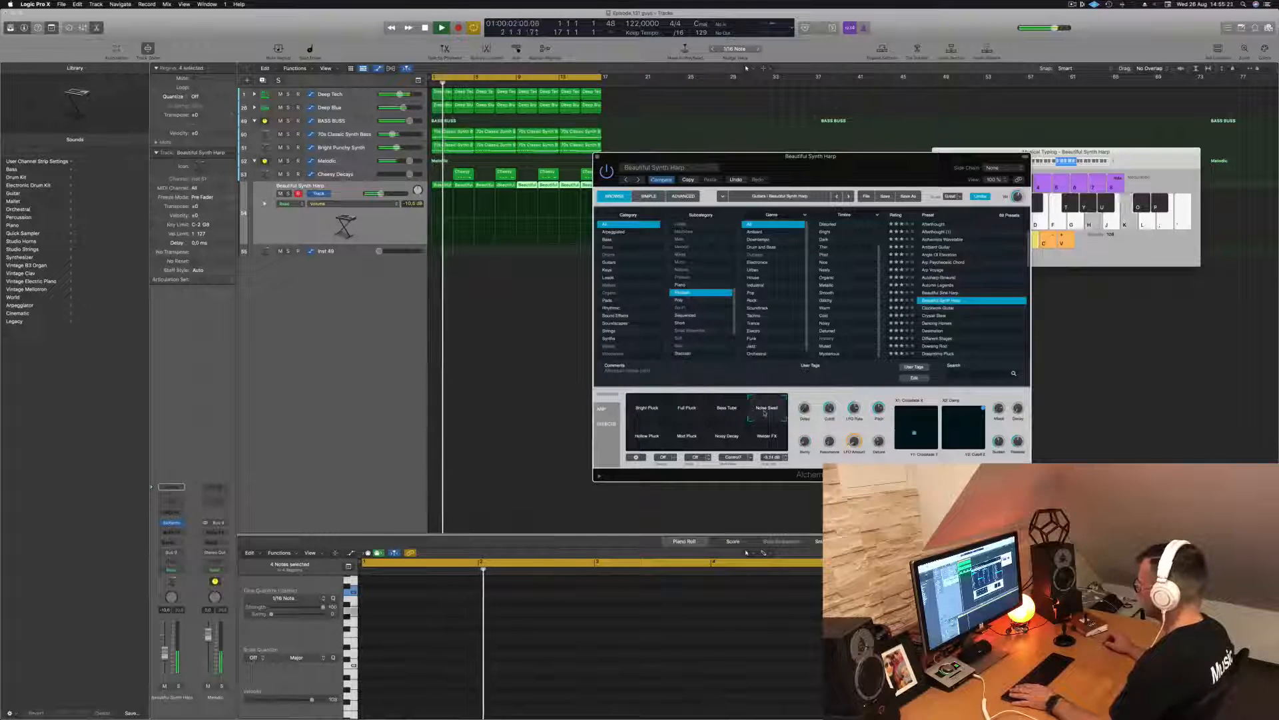
{"action": "left_click", "coordinate": [686, 438]}
{"action": "left_click", "coordinate": [728, 439]}
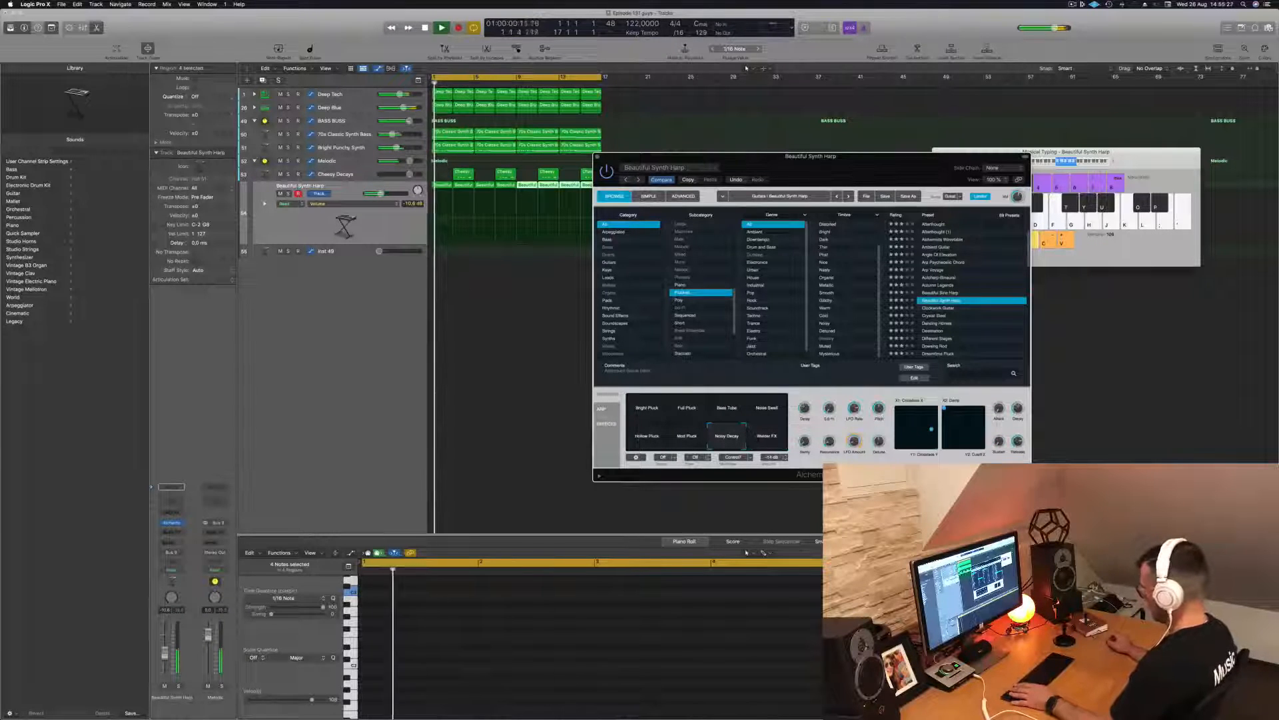
{"action": "left_click", "coordinate": [660, 417]}
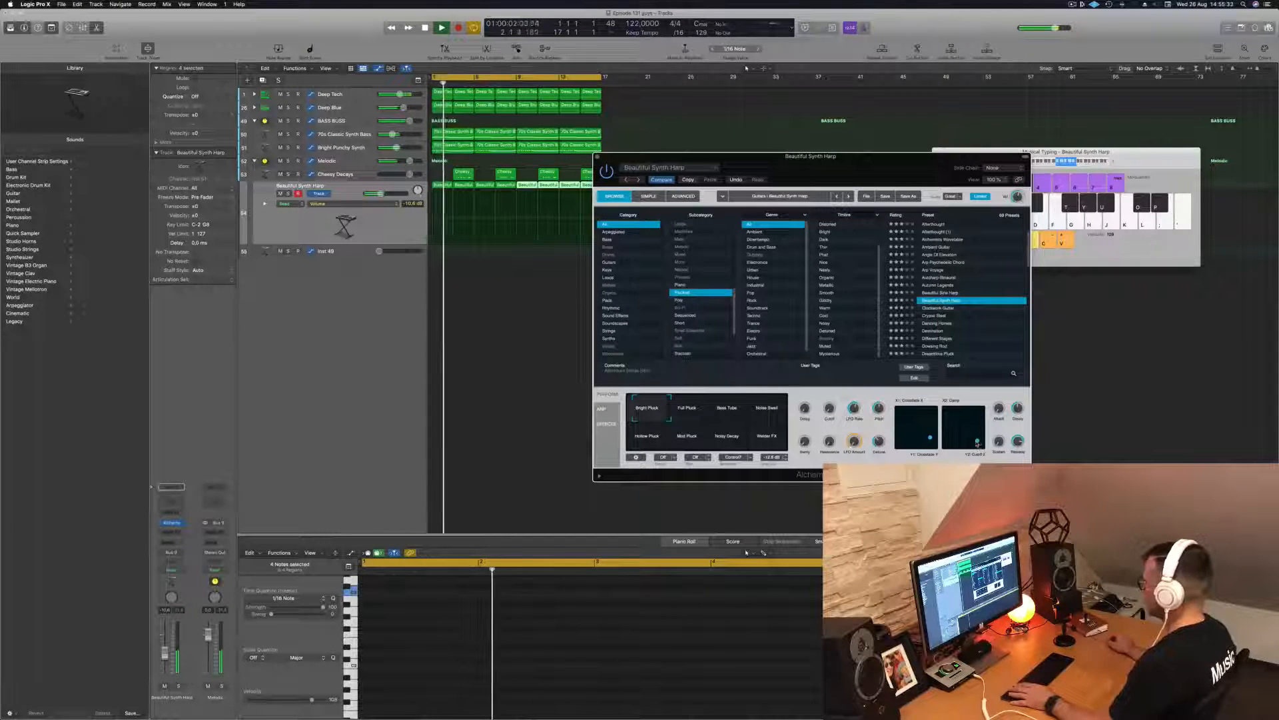
{"action": "key", "text": "space"}
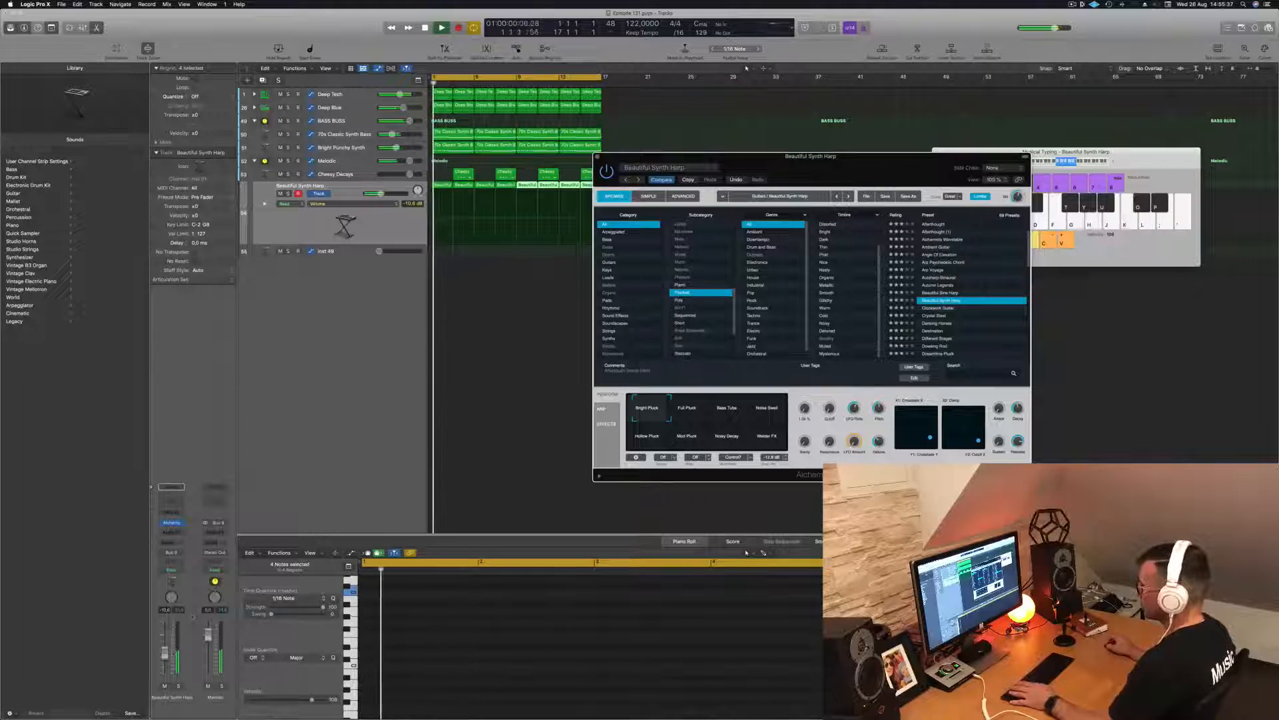
- Close the harp synth's window, deselect the harp regions and replay the loop from the start
{"action": "left_click", "coordinate": [502, 231]}
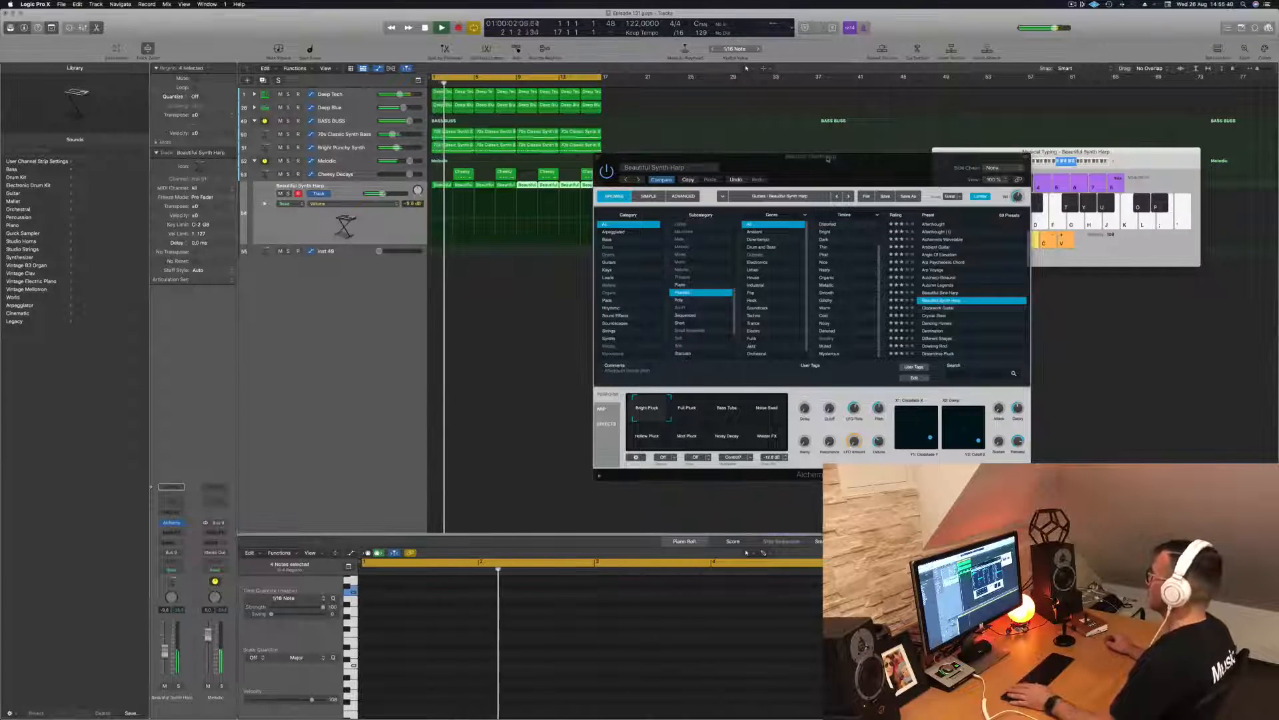
{"action": "left_click_drag", "start_coordinate": [827, 158], "coordinate": [786, 178]}
{"action": "key", "text": "space"}
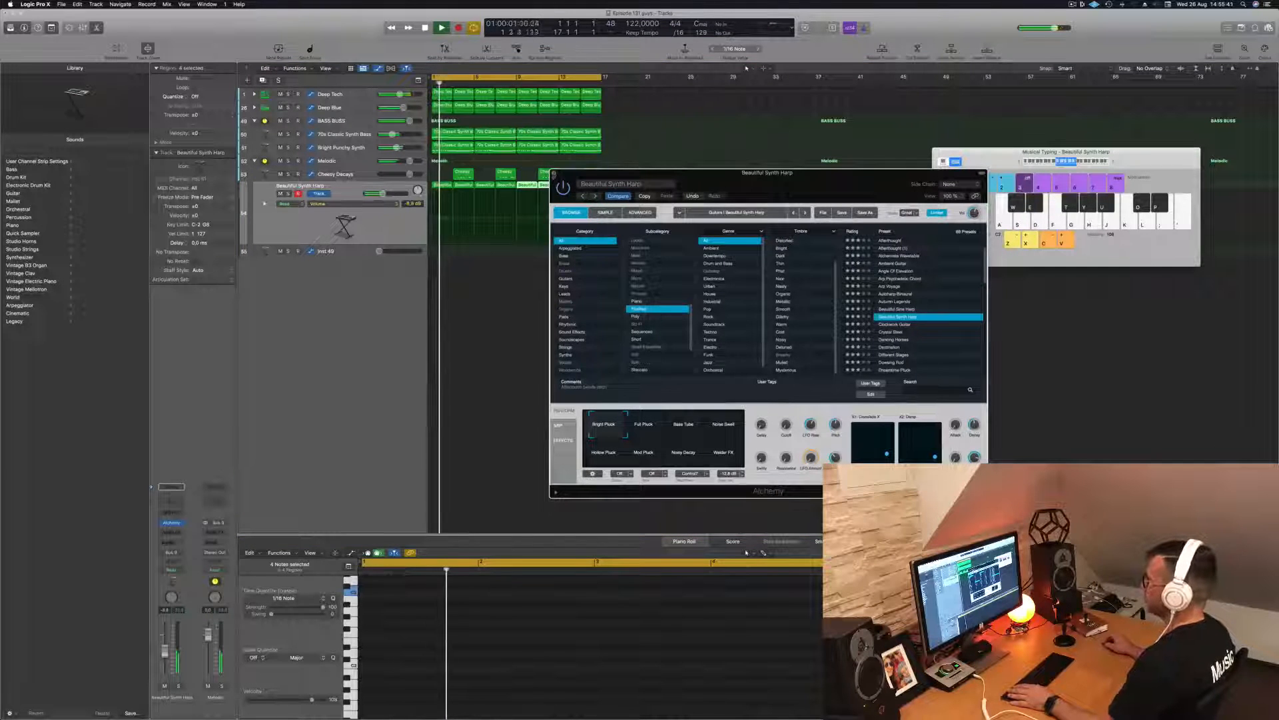
{"action": "left_click", "coordinate": [554, 174]}
{"action": "left_click", "coordinate": [484, 301]}
{"action": "key", "text": "space"}
{"action": "key", "text": "space"}
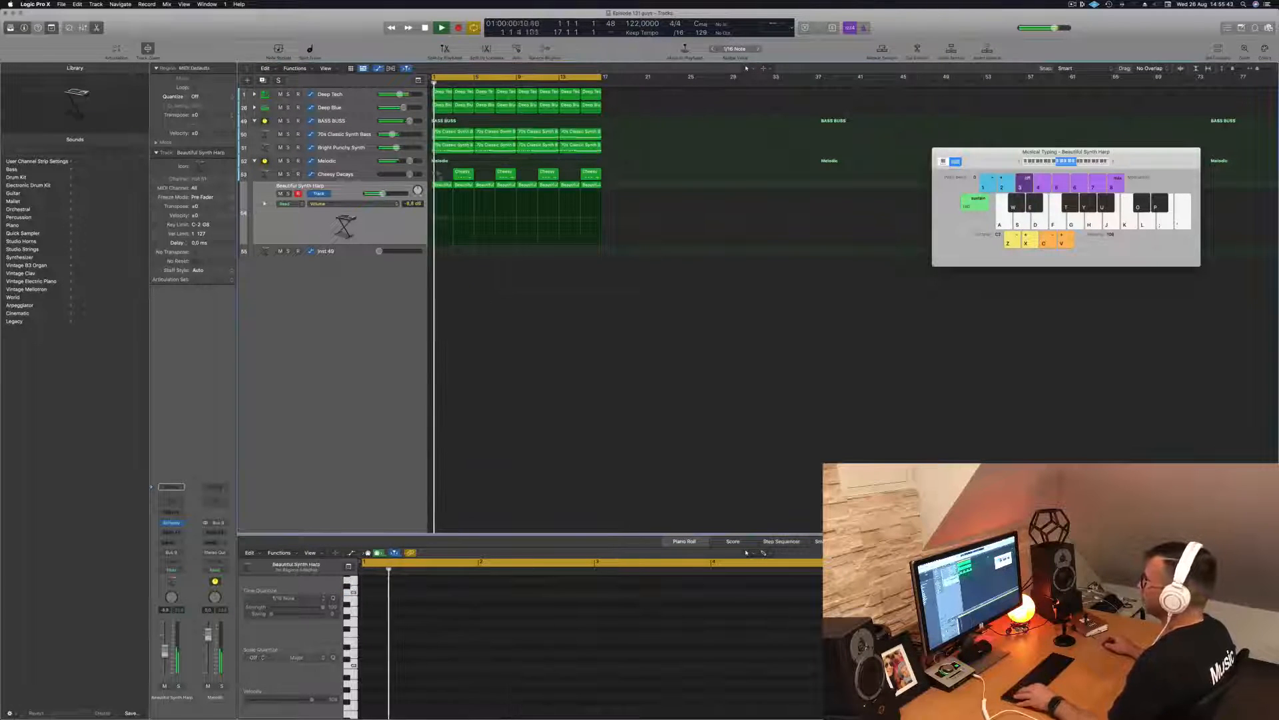
- Copy the first 70s Classic Synth Bass region to the Inst 49 track and remove its short notes
{"action": "left_click", "coordinate": [459, 133]}
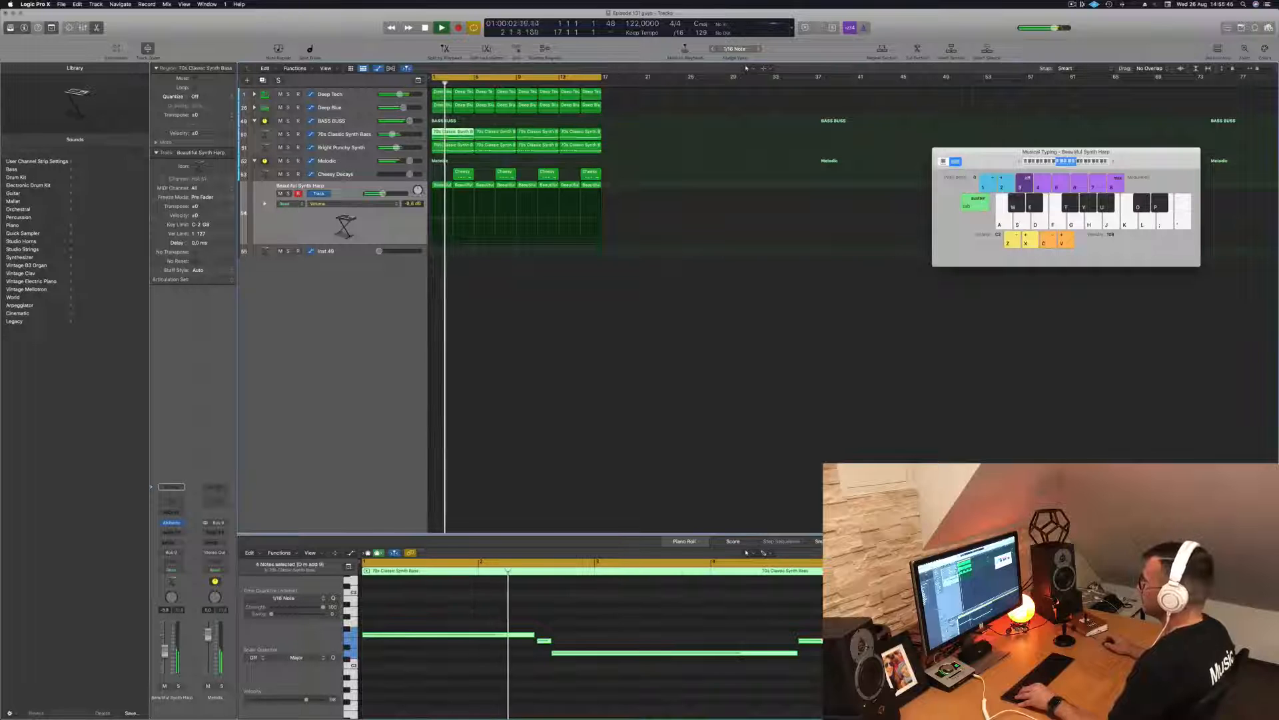
{"action": "left_click_drag", "start_coordinate": [454, 203], "coordinate": [453, 252]}
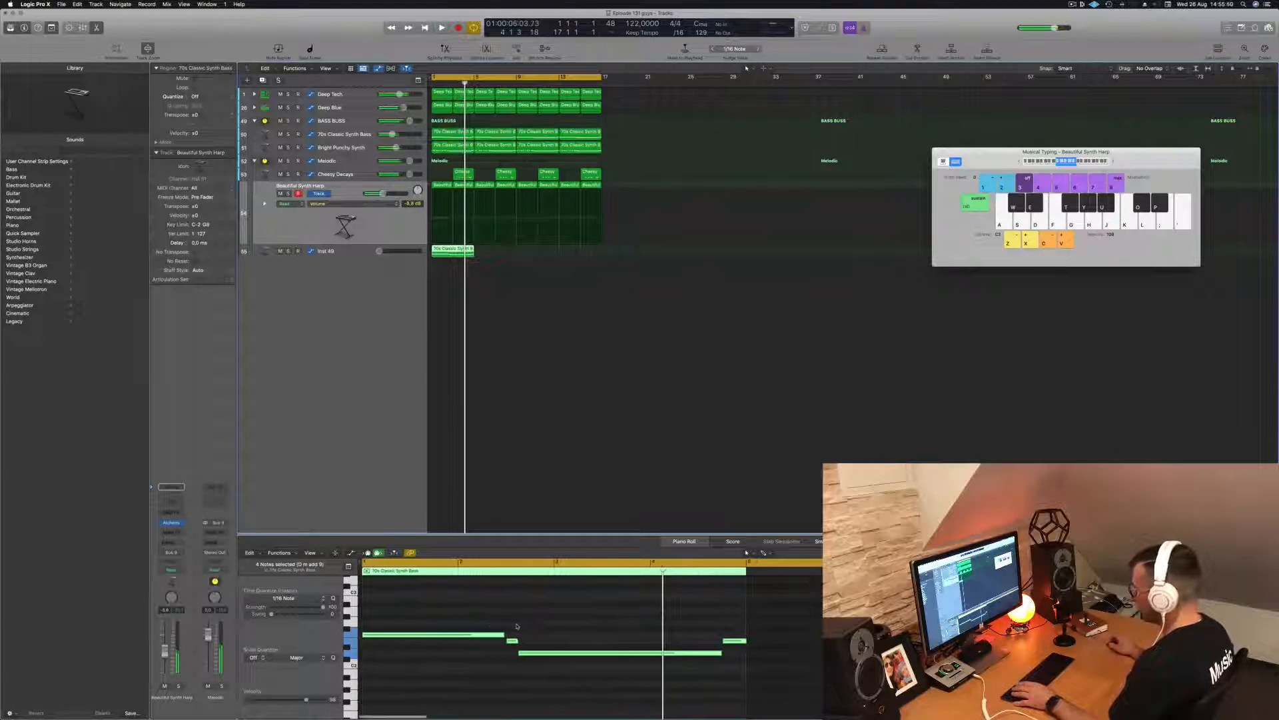
{"action": "left_click", "coordinate": [512, 641]}
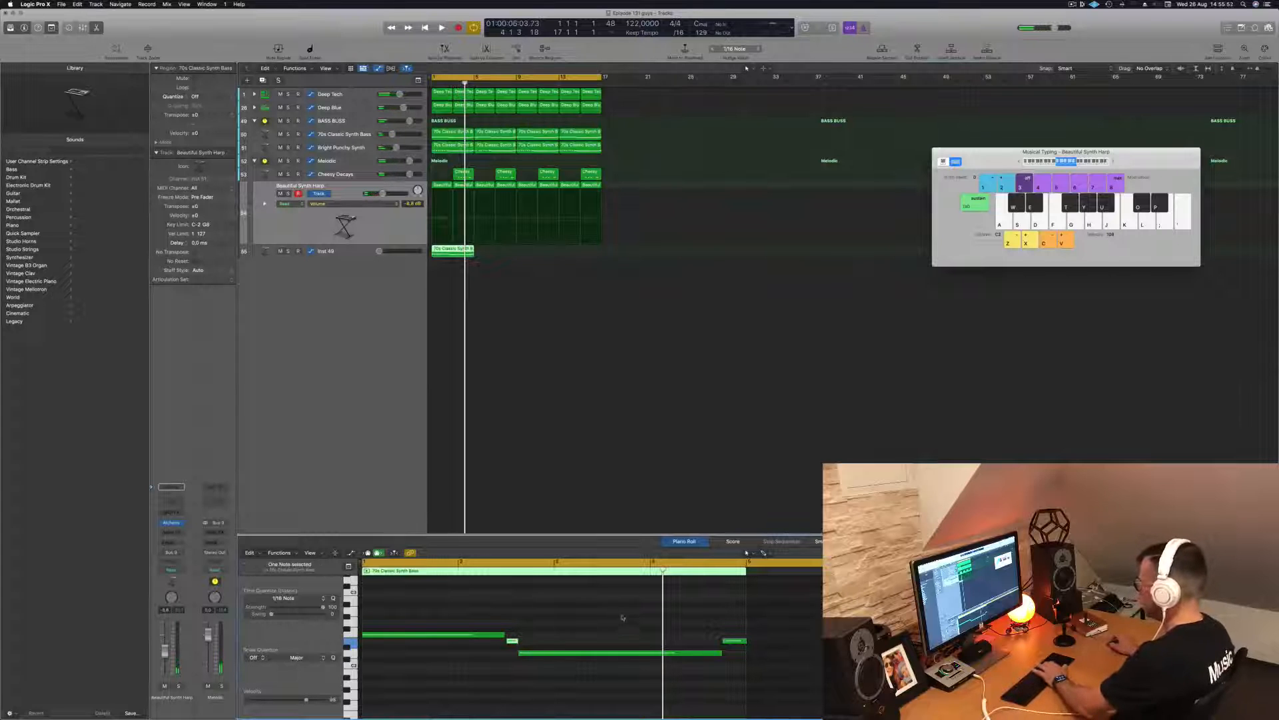
- Stack the two long notes as a chord spanning bars 1 to 3 and copy it to bars 3 to 5
{"action": "left_click_drag", "start_coordinate": [589, 653], "coordinate": [432, 658]}
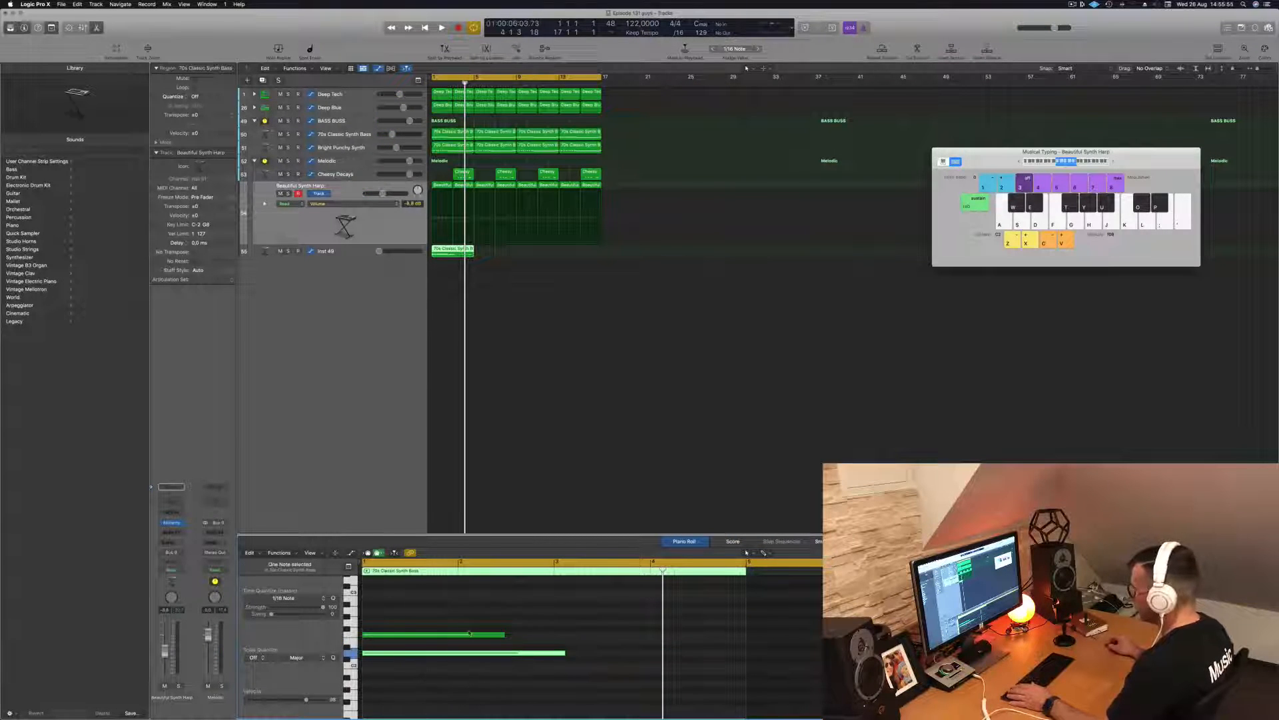
{"action": "left_click_drag", "start_coordinate": [502, 634], "coordinate": [554, 653]}
{"action": "left_click", "coordinate": [498, 664]}
{"action": "left_click_drag", "start_coordinate": [457, 634], "coordinate": [652, 635]}
- Copy the edited chord region along the Inst 49 track until it fills the loop up to bar 17
{"action": "left_click_drag", "start_coordinate": [454, 250], "coordinate": [546, 254]}
{"action": "left_click", "coordinate": [461, 252], "text": "shift"}
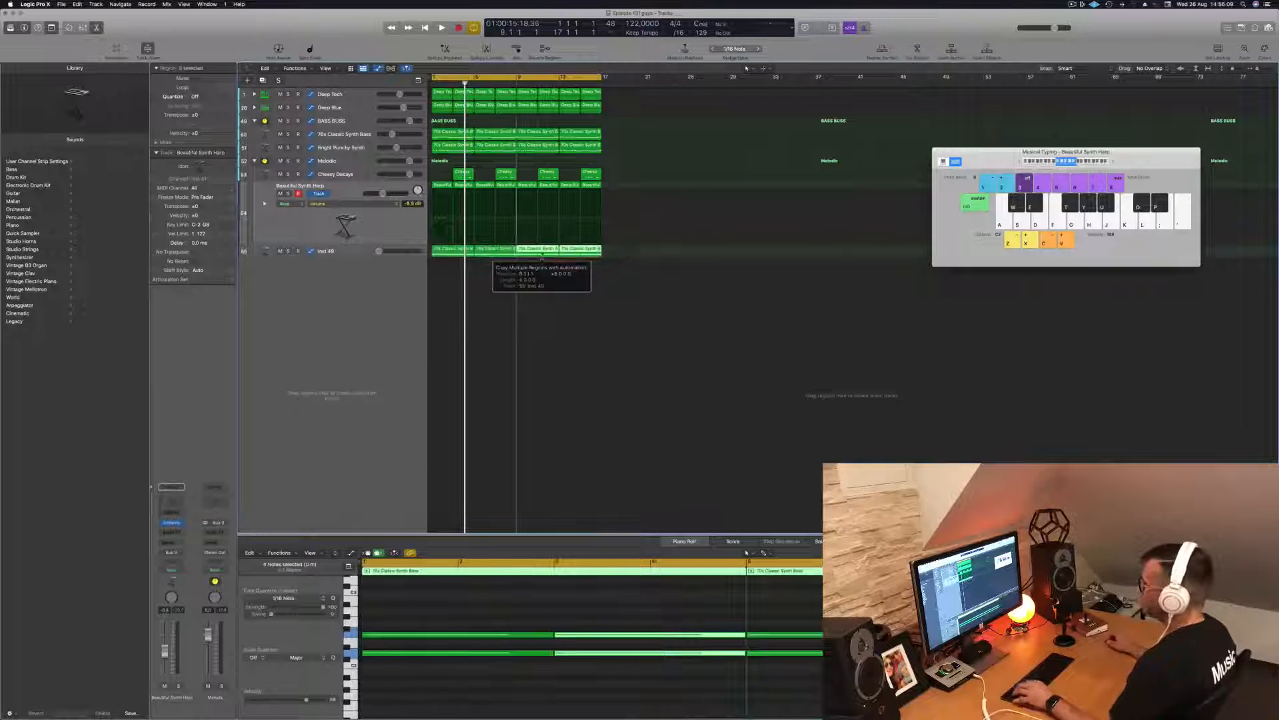
- Open Alchemy on the Inst 49 track and load 1970s Analog Arp from the Arpeggiated category
{"action": "left_click", "coordinate": [363, 252]}
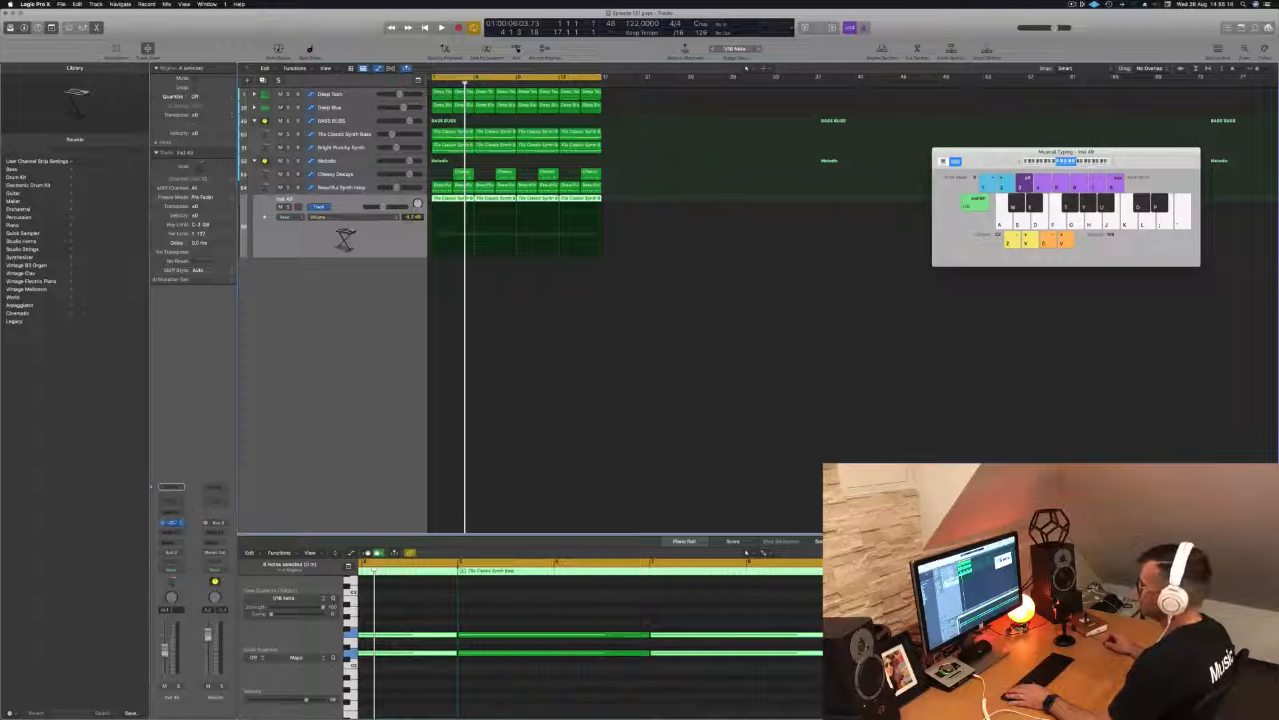
{"action": "left_click_drag", "start_coordinate": [481, 105], "coordinate": [560, 123]}
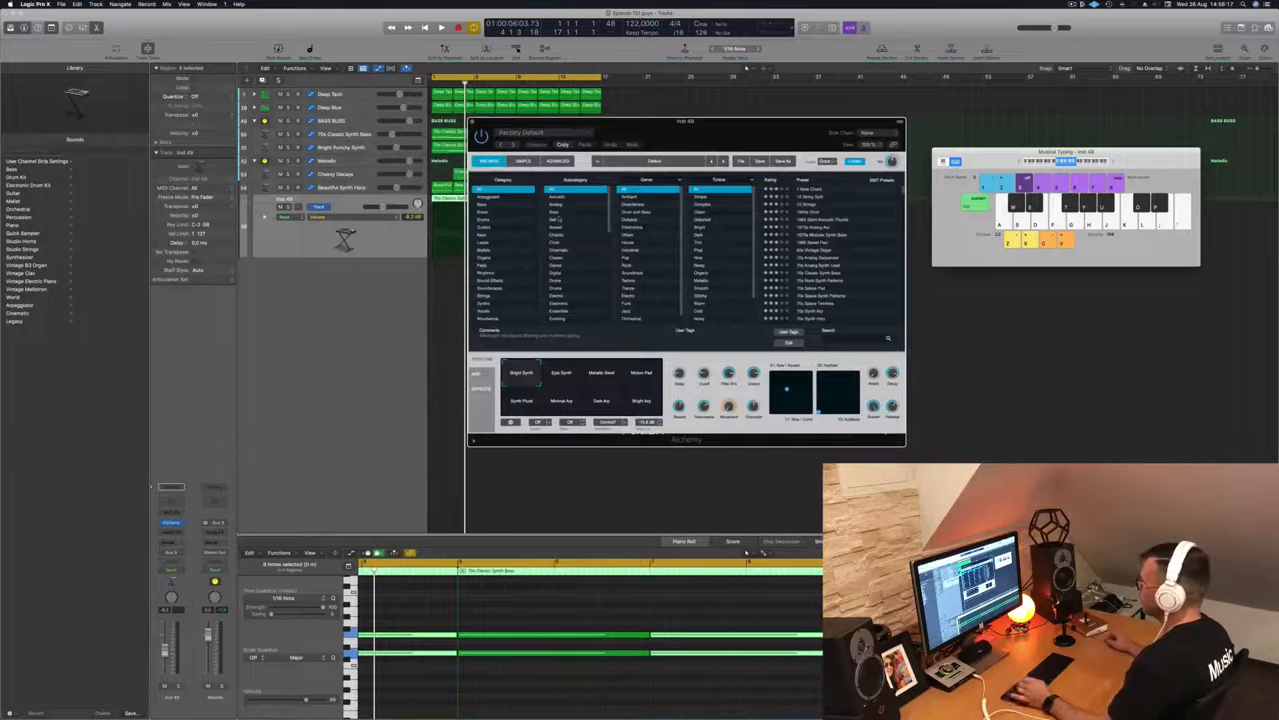
{"action": "left_click", "coordinate": [503, 198]}
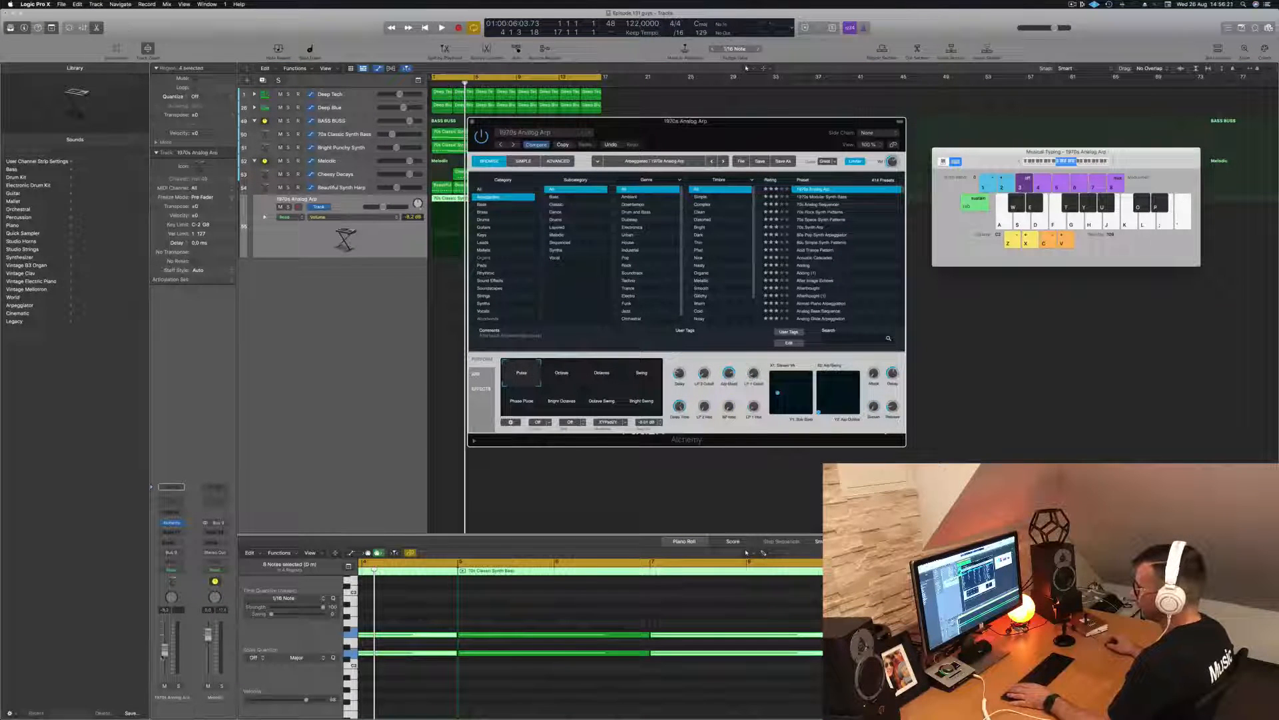
- Play the loop from the start and lower the 1970s Analog Arp track's volume to balance it with the mix
{"action": "key", "text": "space"}
{"action": "left_click_drag", "start_coordinate": [163, 654], "coordinate": [164, 658]}
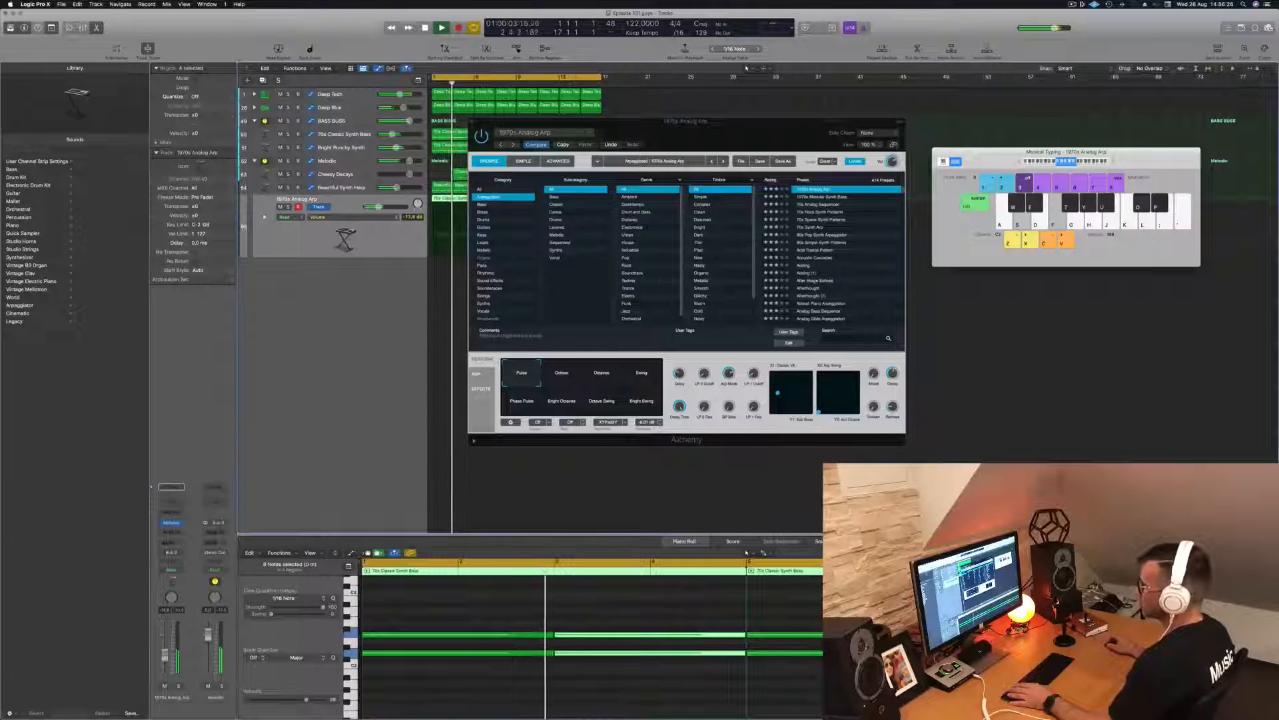
{"action": "key", "text": "Return"}
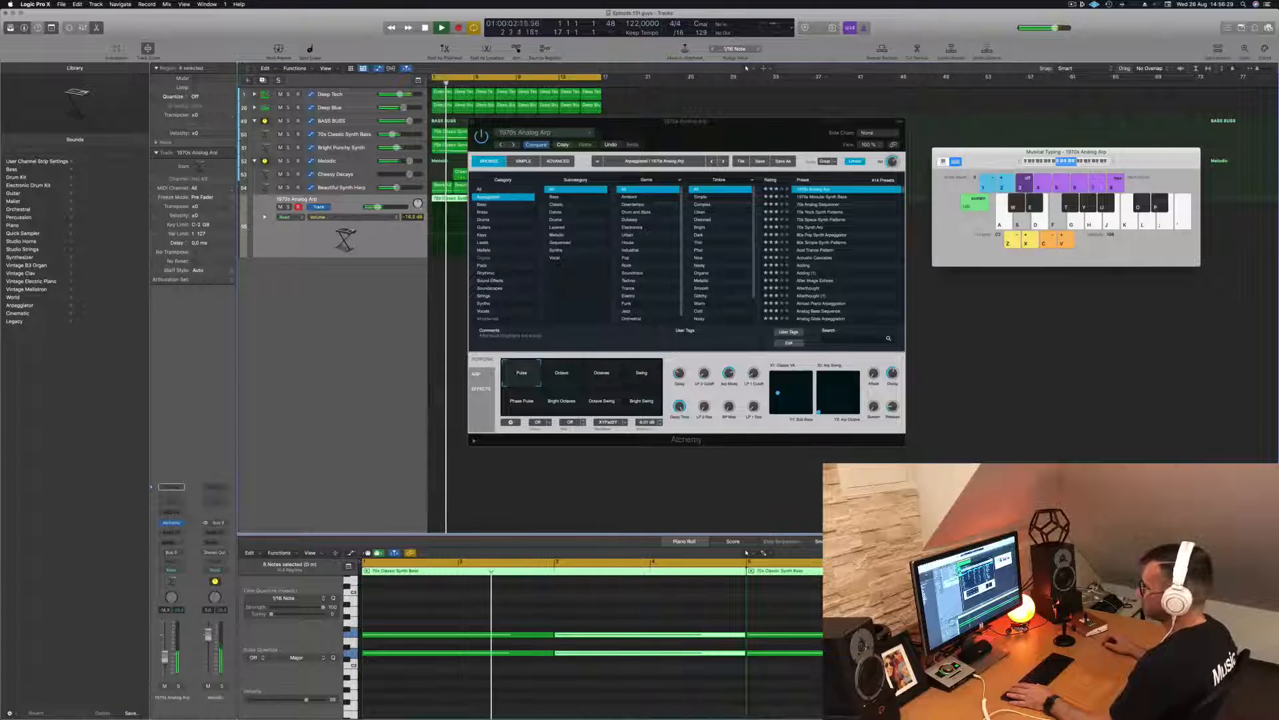
{"action": "left_click_drag", "start_coordinate": [620, 122], "coordinate": [722, 142]}
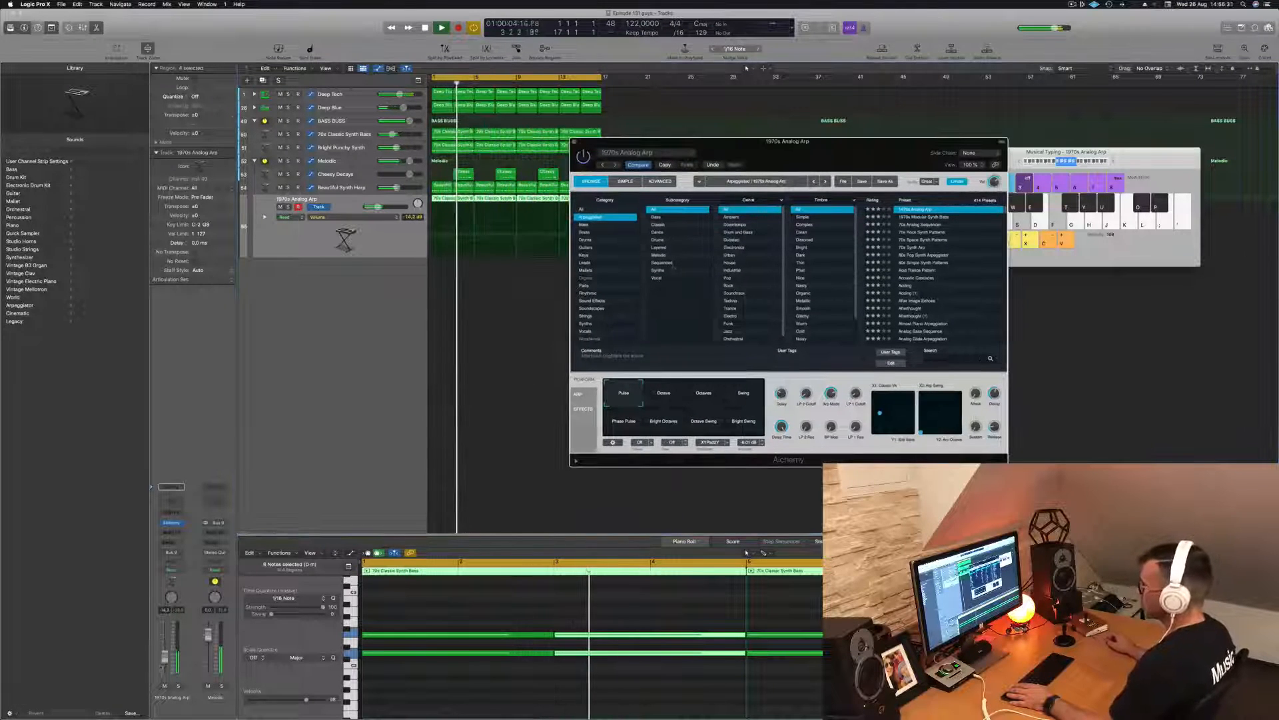
{"action": "left_click_drag", "start_coordinate": [165, 658], "coordinate": [165, 657]}
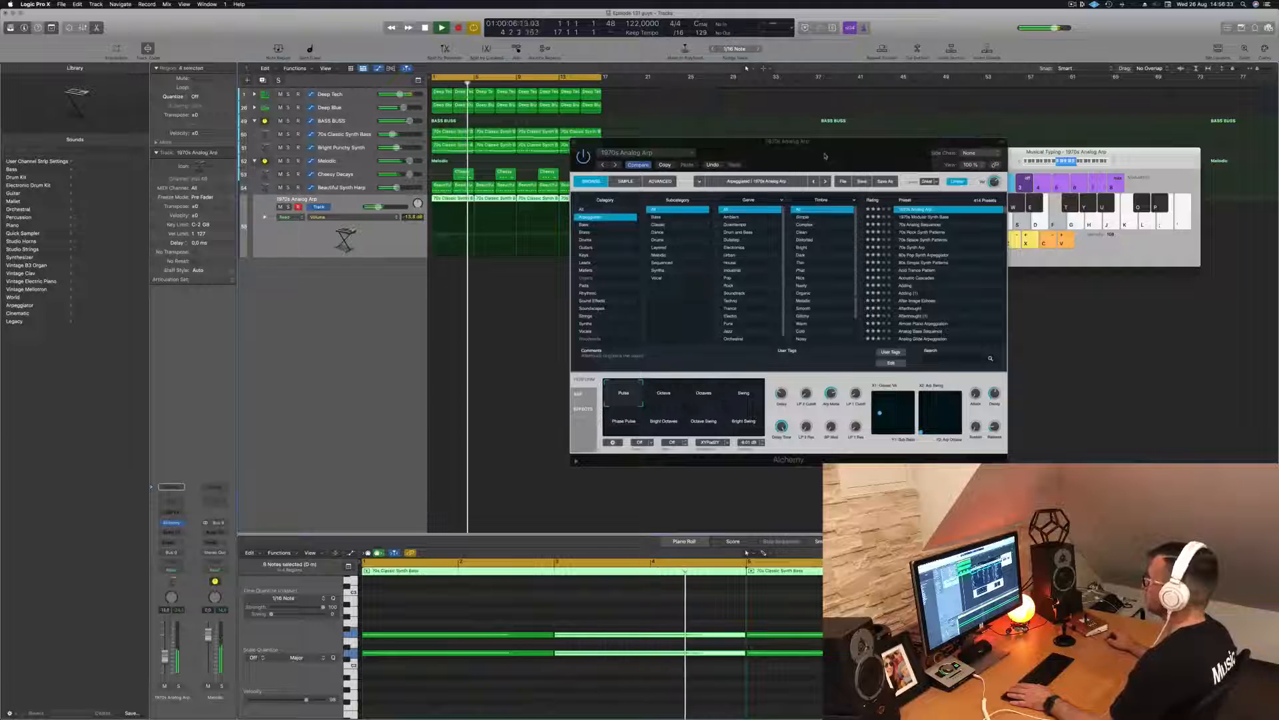
{"action": "left_click_drag", "start_coordinate": [787, 141], "coordinate": [894, 146]}
{"action": "left_click", "coordinate": [351, 233]}
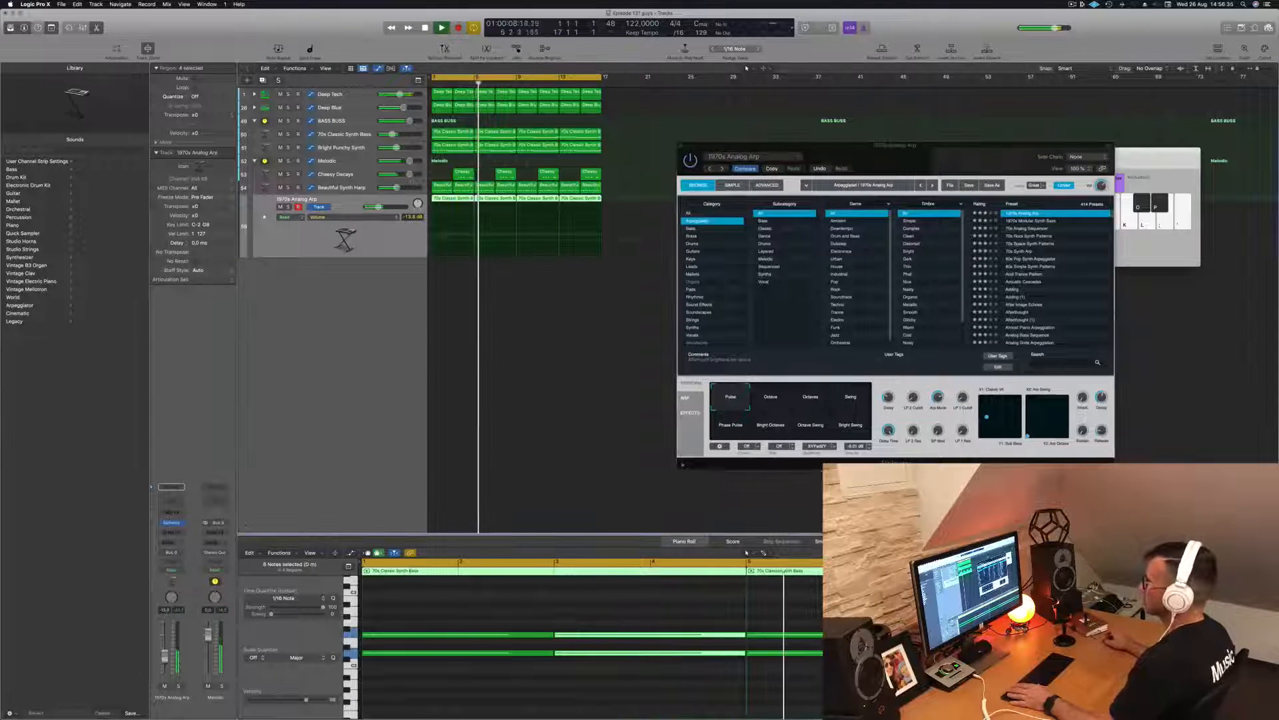
{"action": "key", "text": "Return"}
- Add a Channel EQ to the Melodic bus and set its low cut to 232 Hz at 18 dB/Oct, checking it against the loop
{"action": "left_click", "coordinate": [350, 164]}
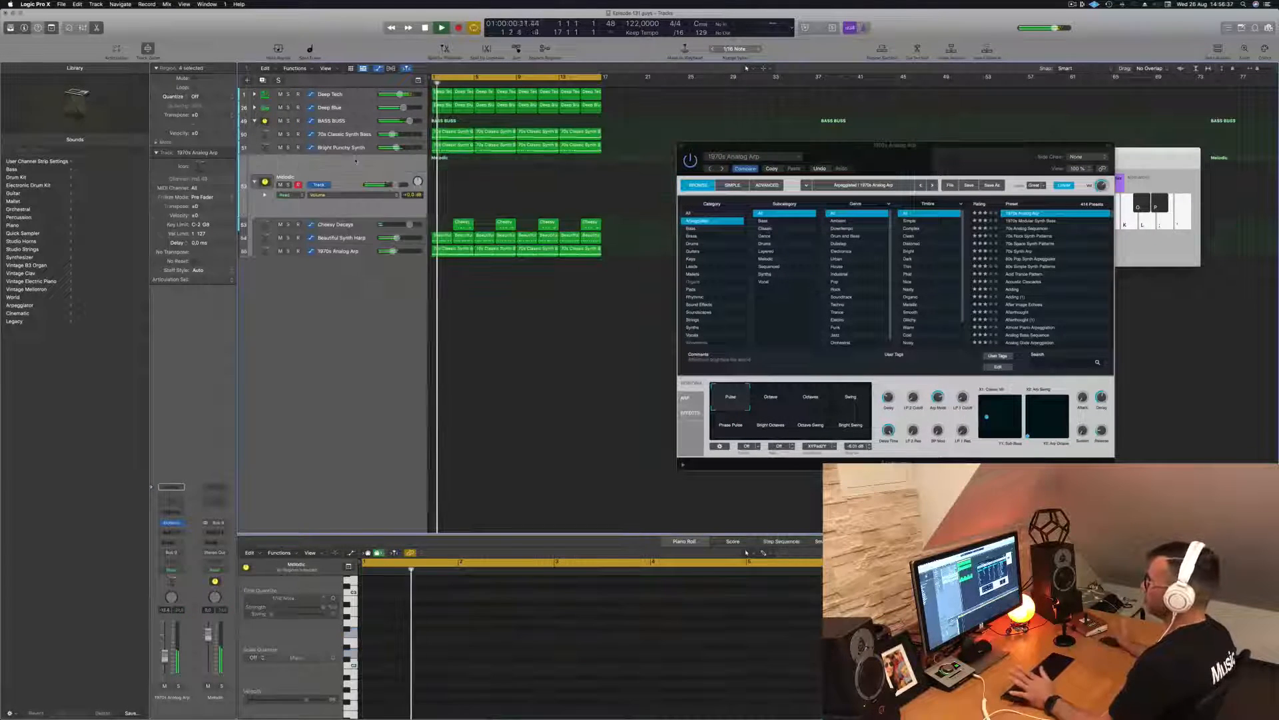
{"action": "left_click", "coordinate": [172, 494]}
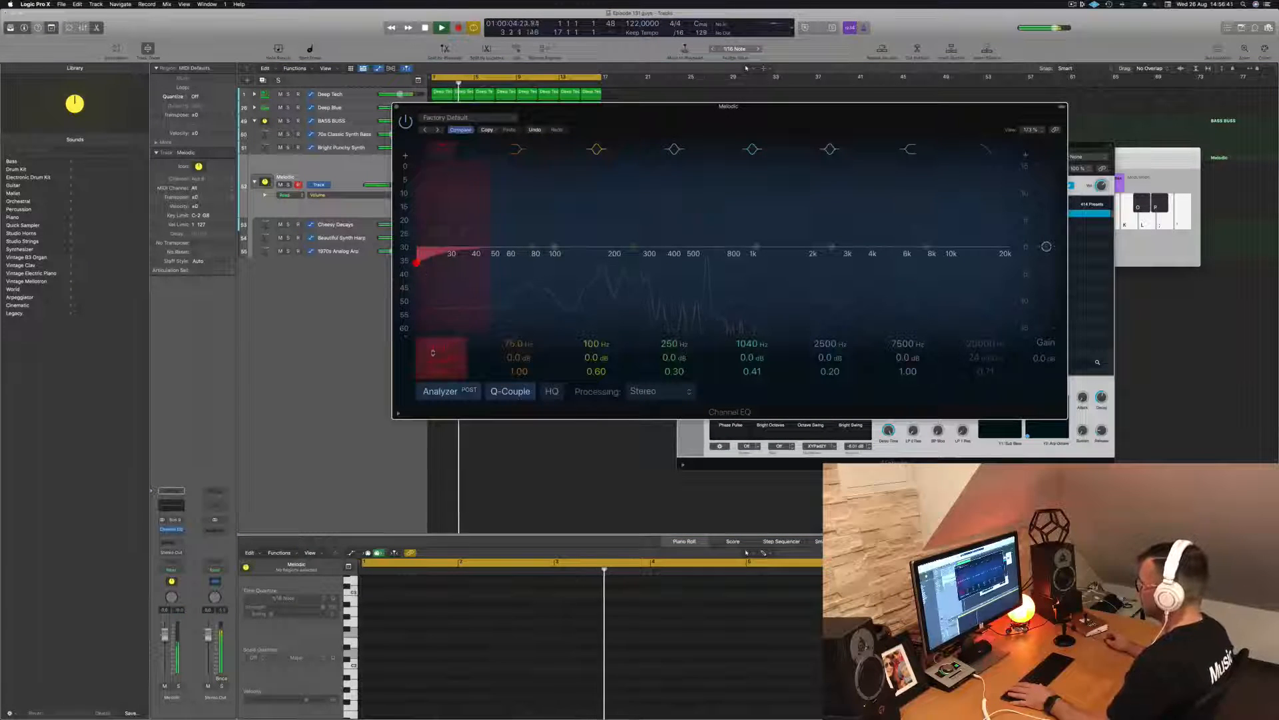
{"action": "left_click_drag", "start_coordinate": [416, 262], "coordinate": [704, 262]}
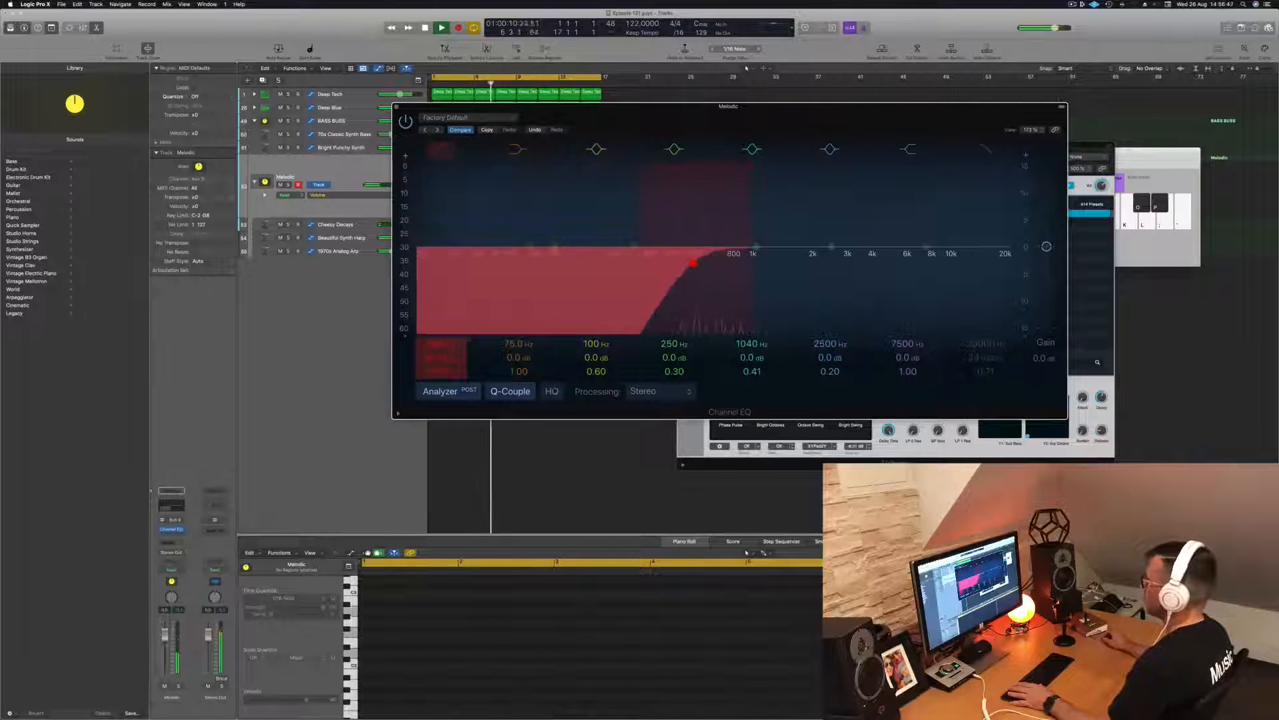
{"action": "left_click_drag", "start_coordinate": [687, 262], "coordinate": [674, 262]}
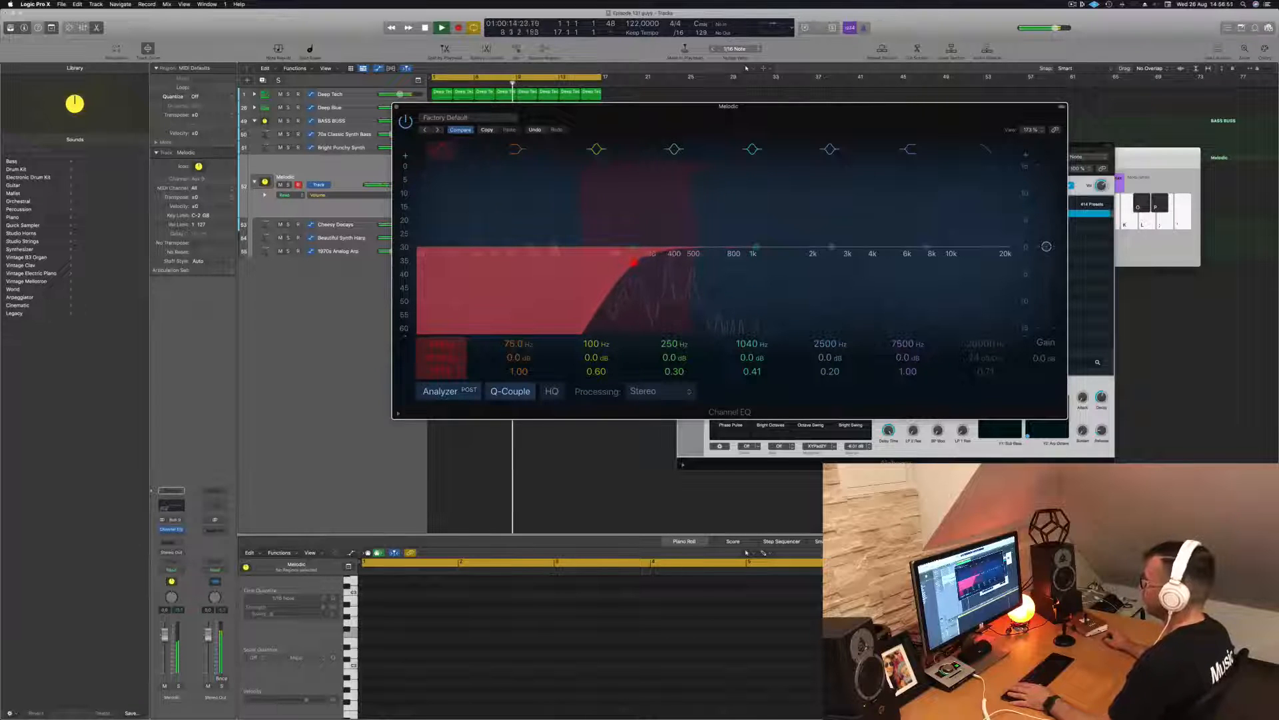
{"action": "left_click_drag", "start_coordinate": [633, 262], "coordinate": [747, 263]}
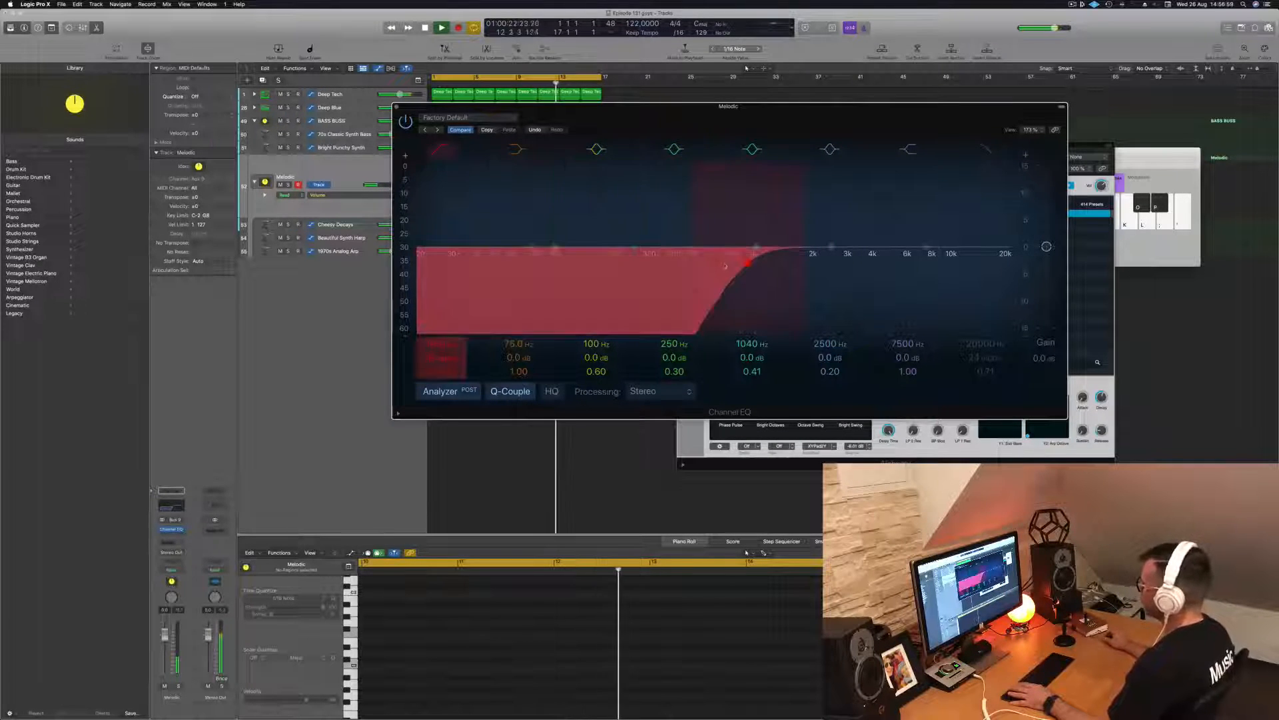
{"action": "left_click_drag", "start_coordinate": [746, 264], "coordinate": [631, 263]}
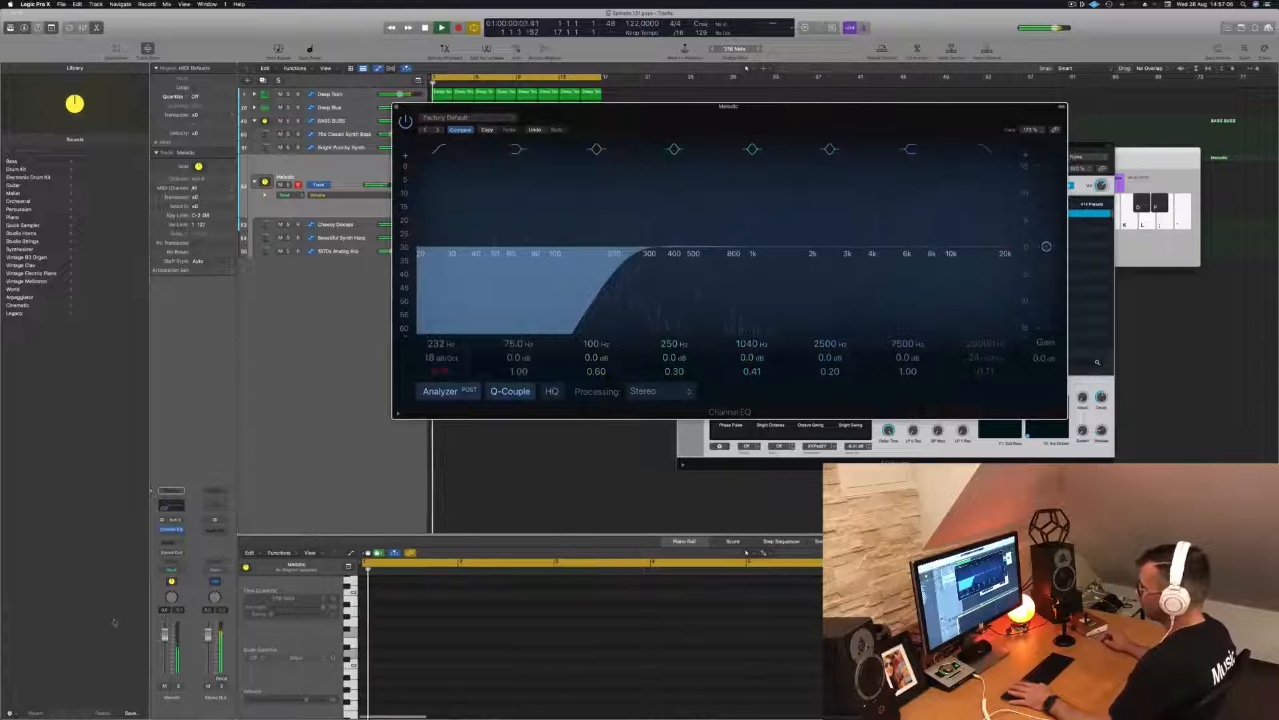
{"action": "left_click", "coordinate": [328, 177]}
{"action": "key", "text": "space"}
{"action": "key", "text": "space"}
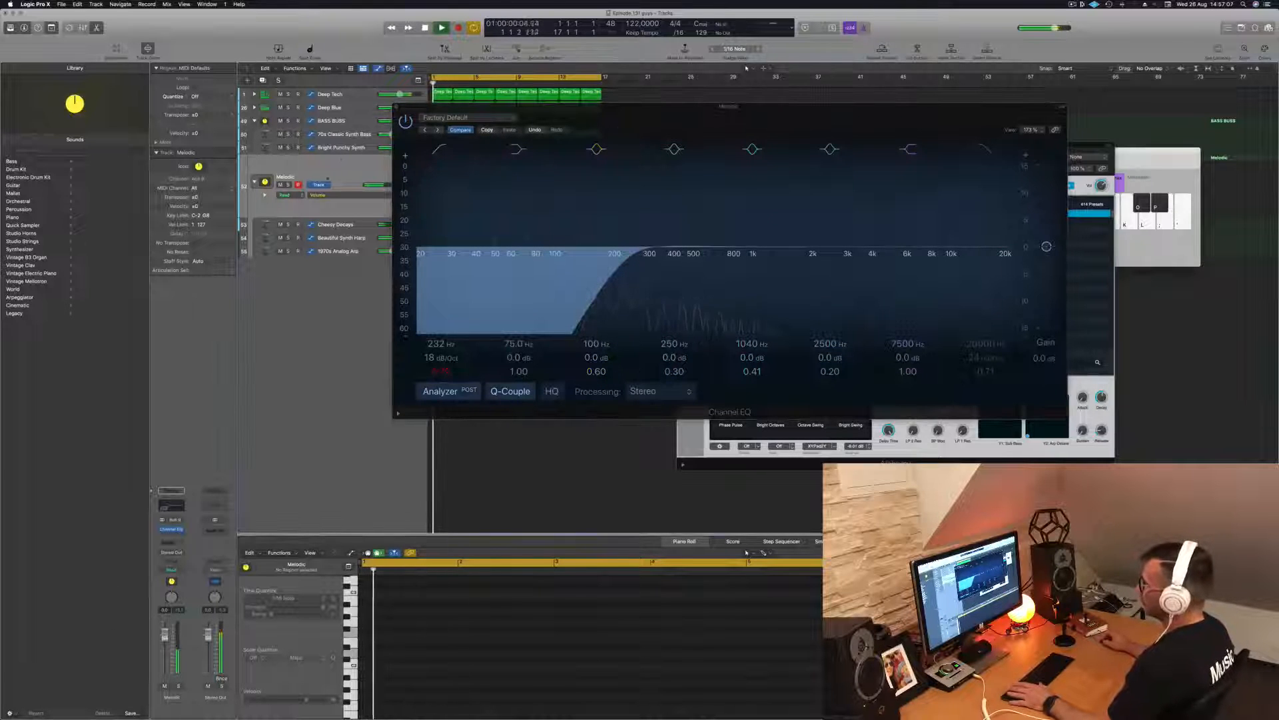
{"action": "key", "text": "space"}
{"action": "key", "text": "space"}
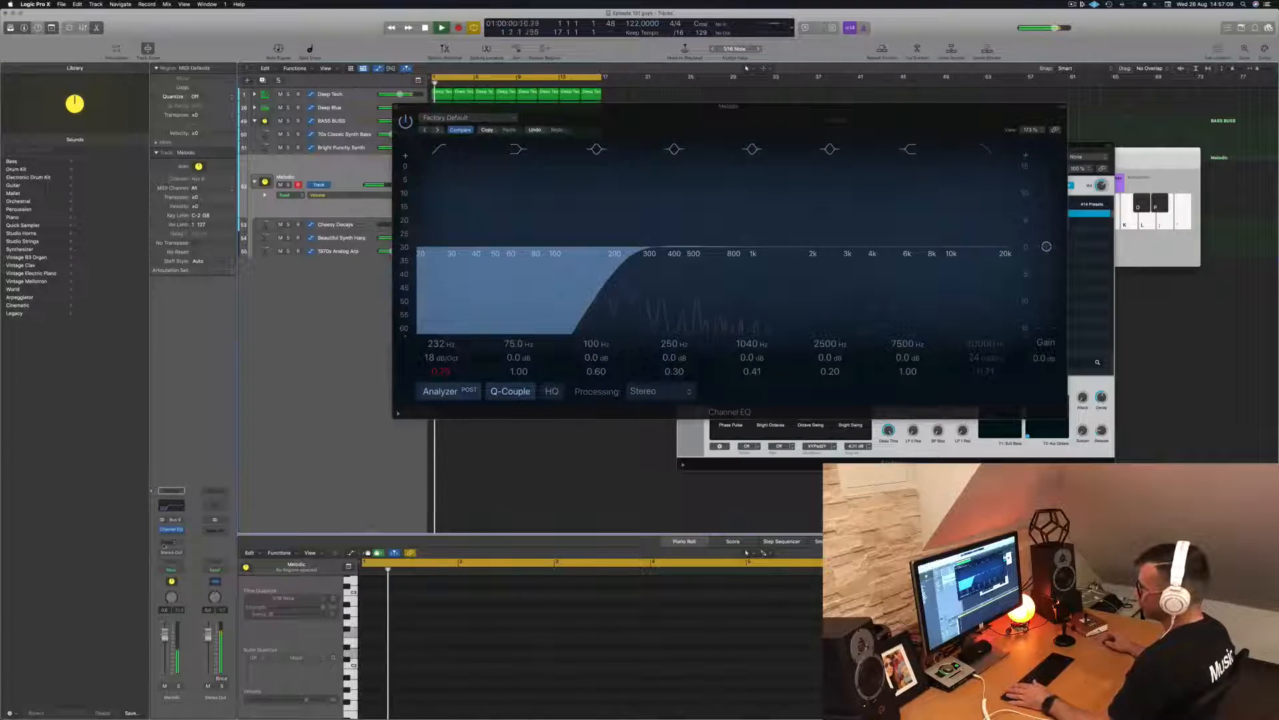
- Add a send to Bus 10 on the Melodic bus and insert a SilverVerb reverb on the resulting aux channel
{"action": "left_click", "coordinate": [163, 545]}
{"action": "mouse_move", "coordinate": [169, 554]}
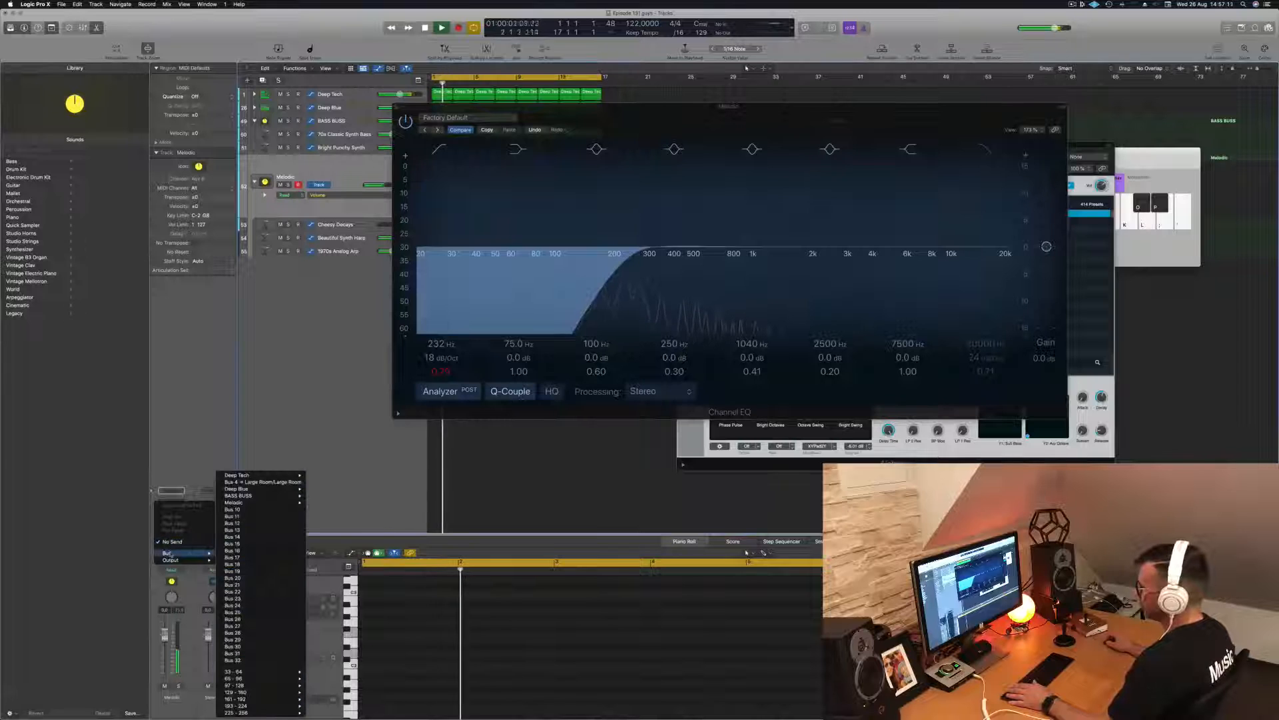
{"action": "left_click", "coordinate": [247, 511]}
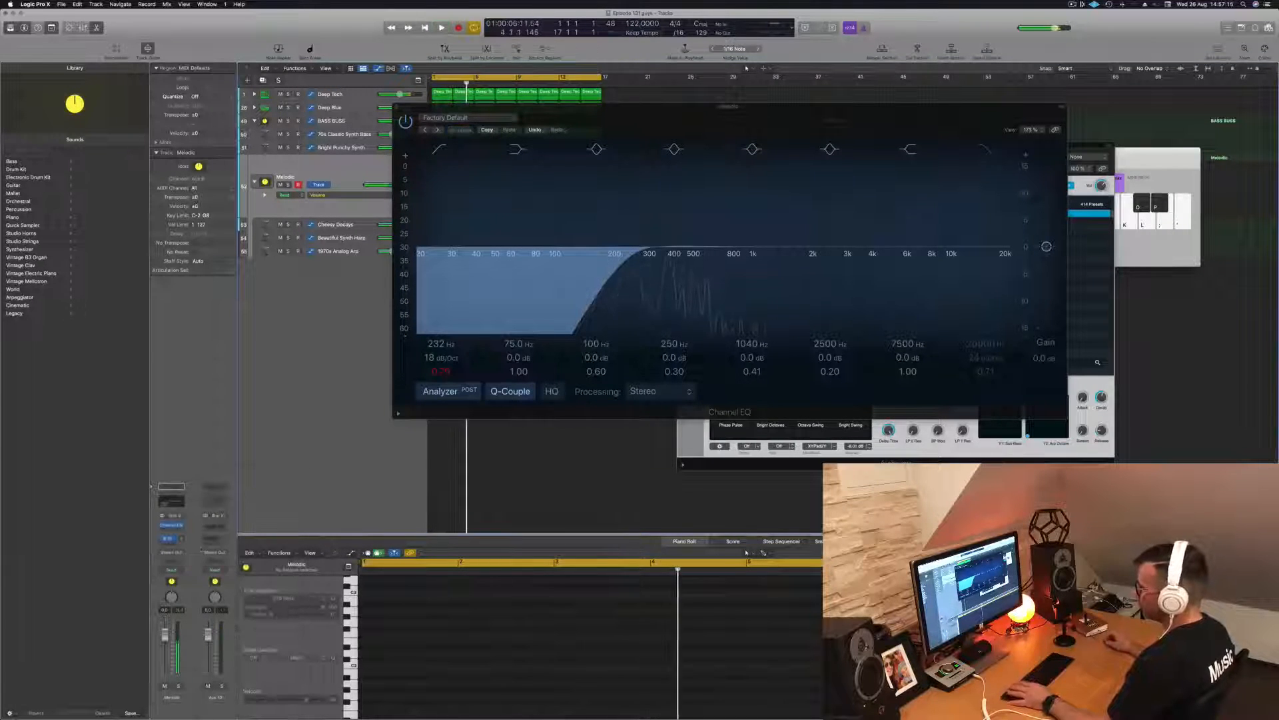
{"action": "left_click", "coordinate": [217, 527]}
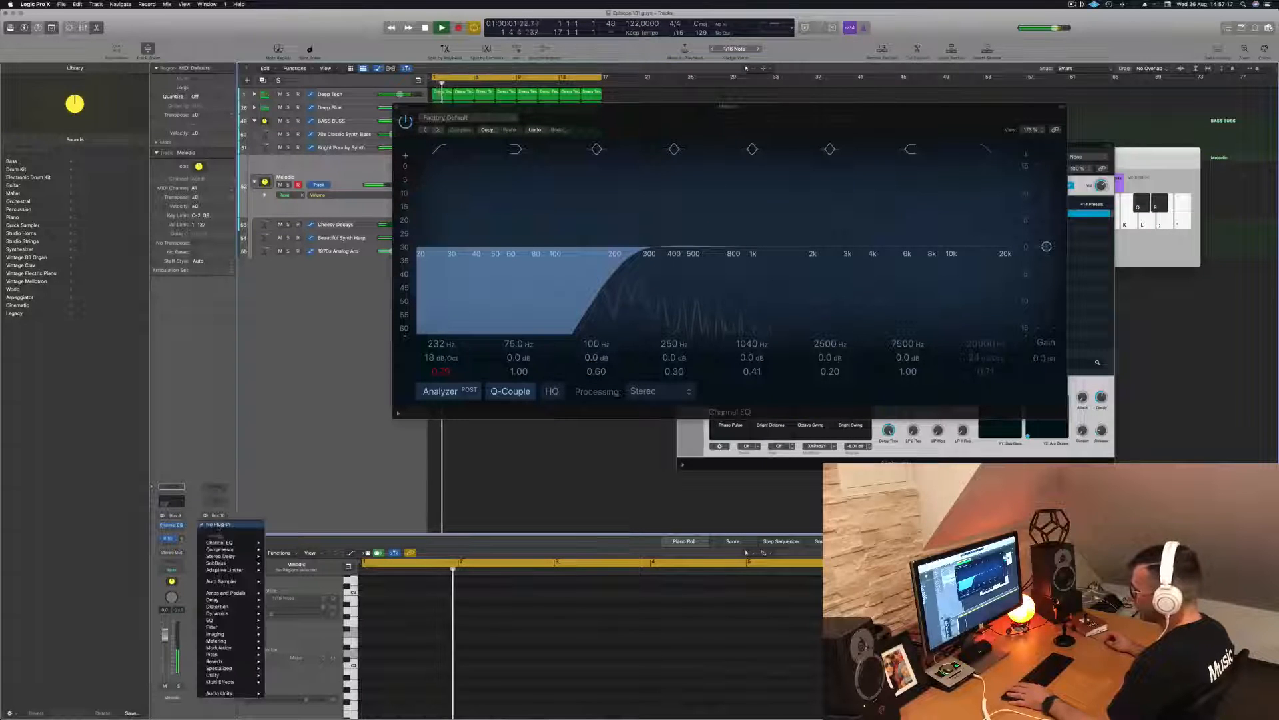
{"action": "mouse_move", "coordinate": [223, 622]}
{"action": "mouse_move", "coordinate": [215, 661]}
{"action": "mouse_move", "coordinate": [293, 668]}
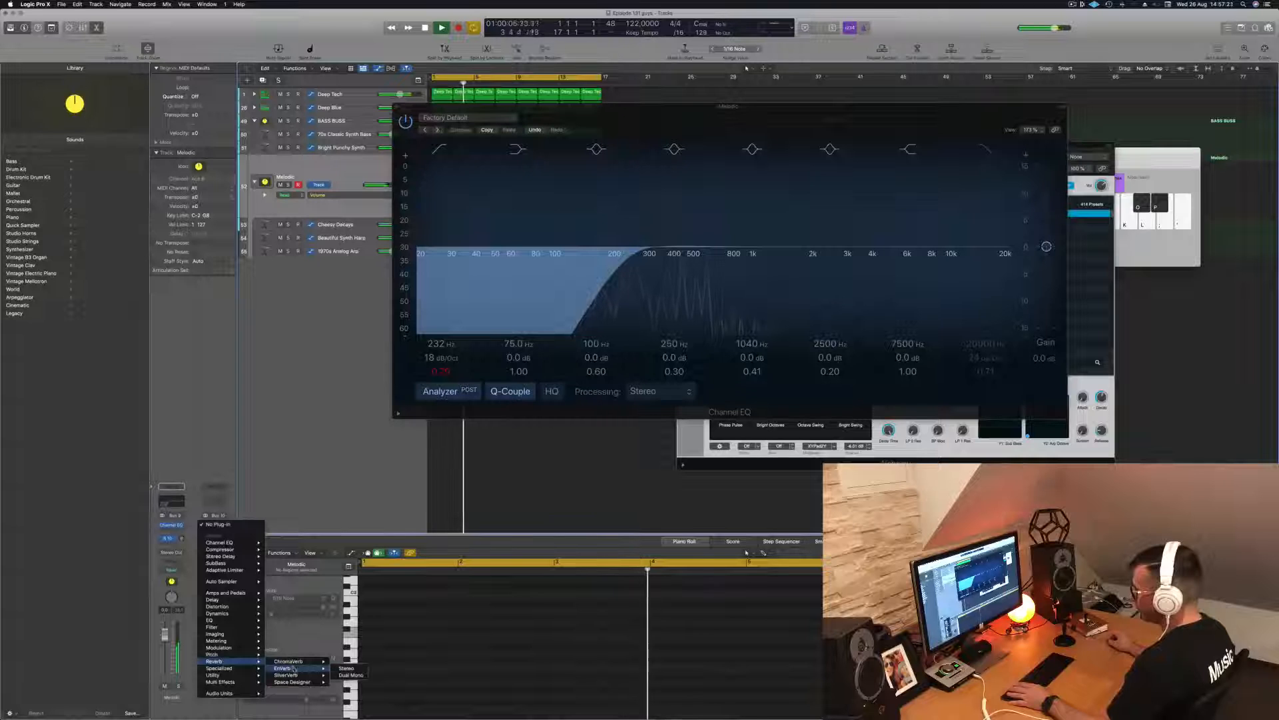
{"action": "left_click", "coordinate": [342, 669]}
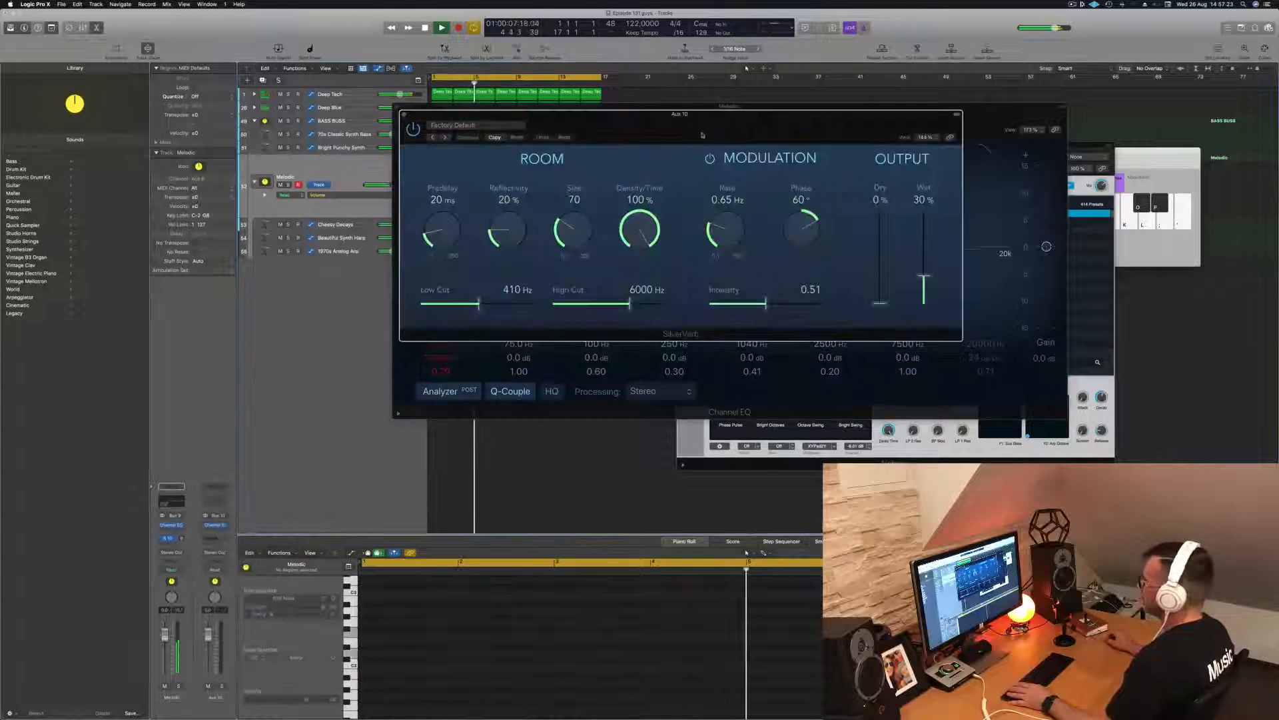
- Set SilverVerb's wet output to 100%, load its grandiose preset, and arrange the plug-in windows clear of the tracks
{"action": "left_click_drag", "start_coordinate": [731, 118], "coordinate": [558, 210]}
{"action": "key", "text": "space"}
{"action": "left_click_drag", "start_coordinate": [777, 119], "coordinate": [1193, 118]}
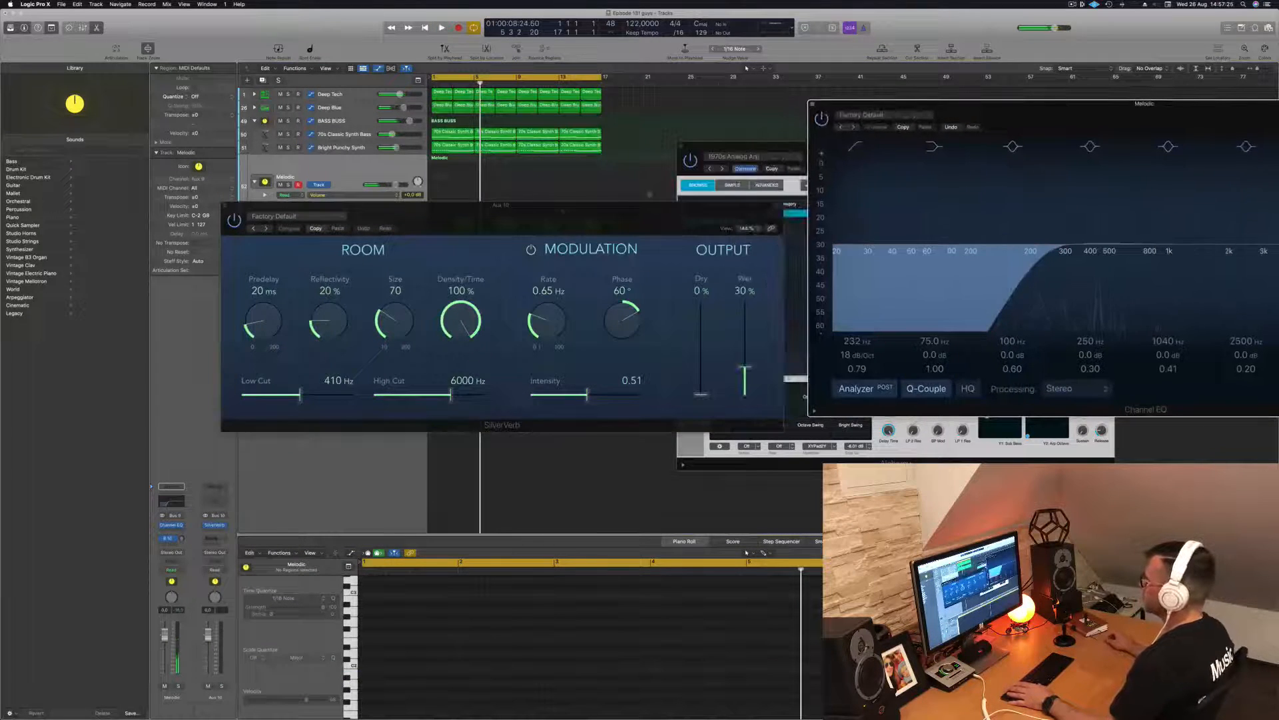
{"action": "left_click_drag", "start_coordinate": [578, 216], "coordinate": [747, 268]}
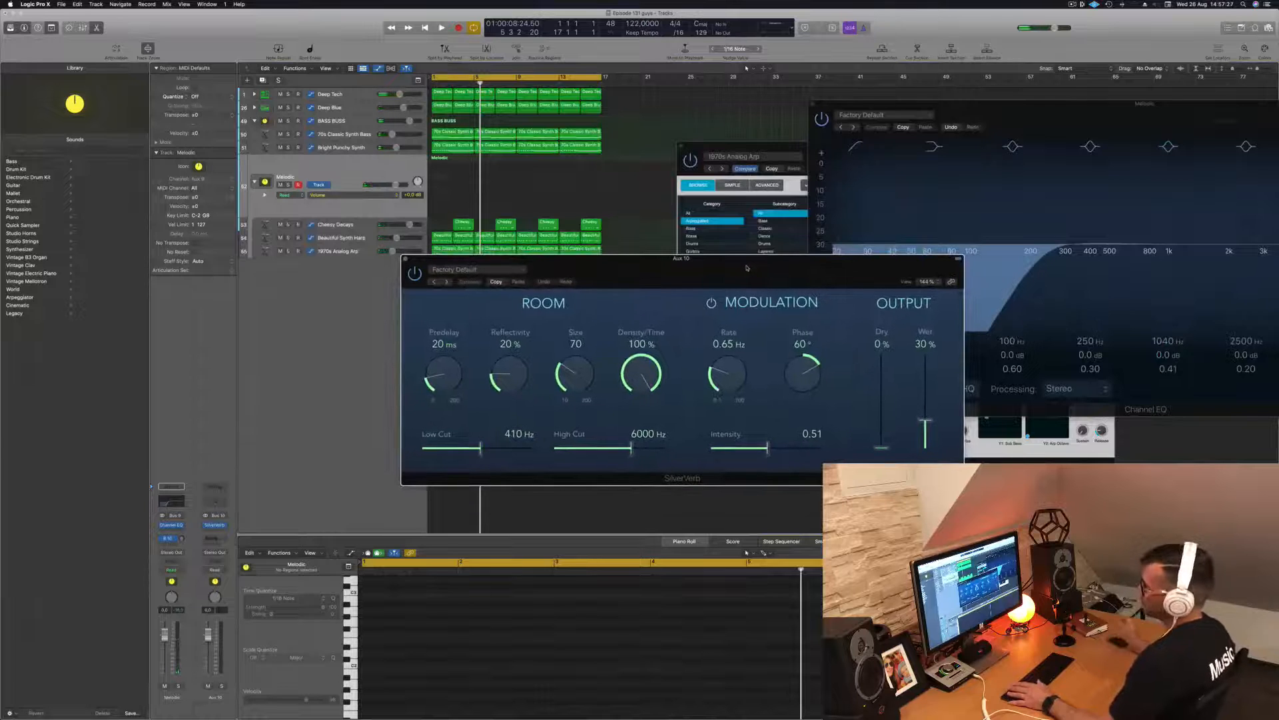
{"action": "key", "text": "space"}
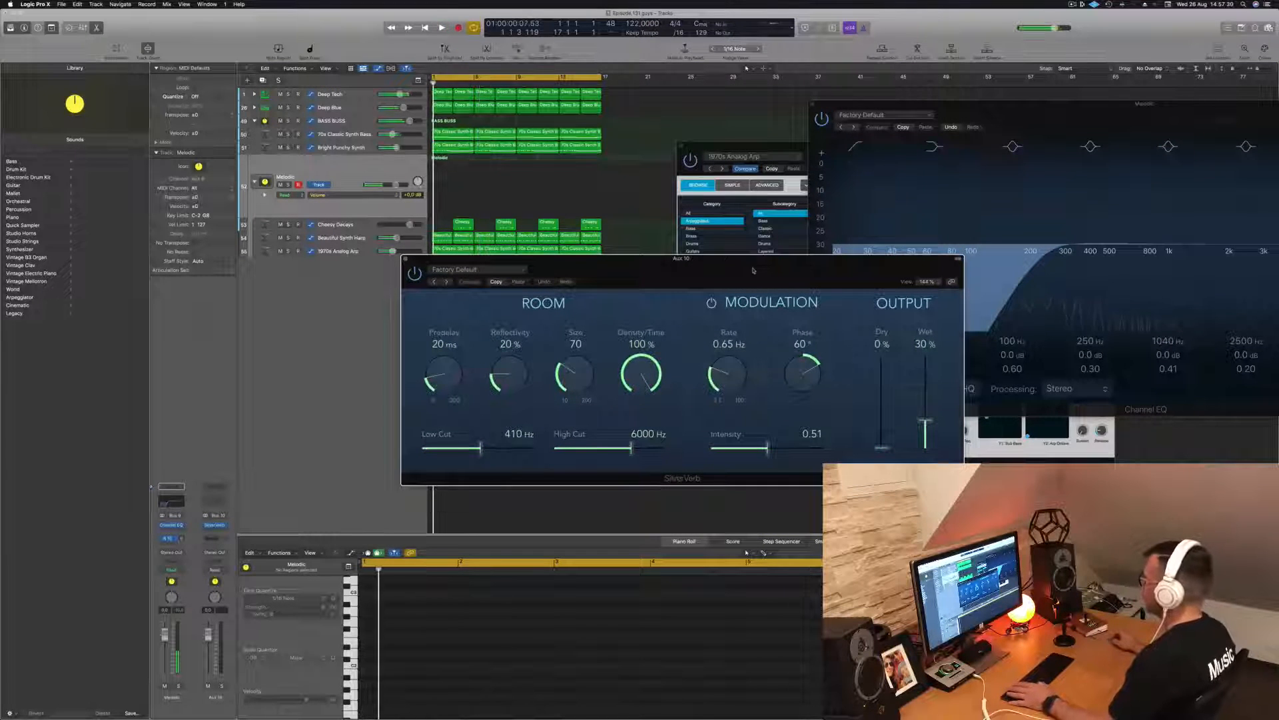
{"action": "left_click", "coordinate": [484, 271]}
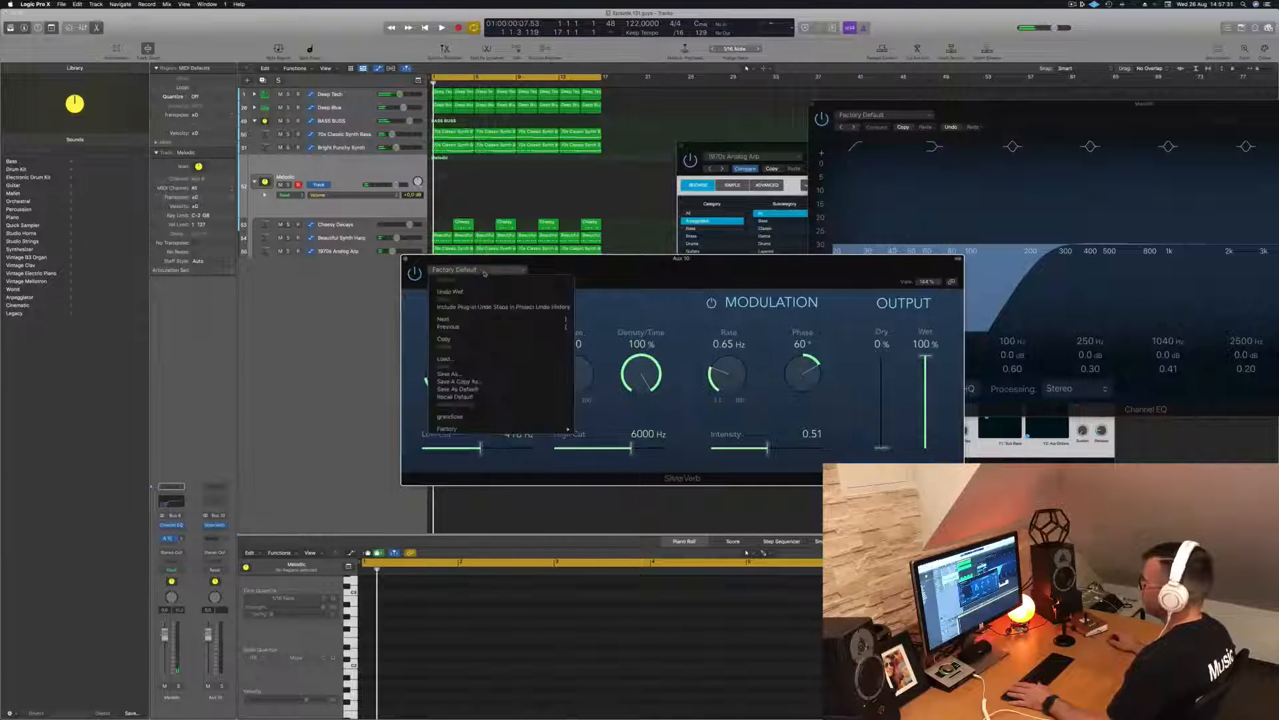
{"action": "left_click", "coordinate": [450, 417]}
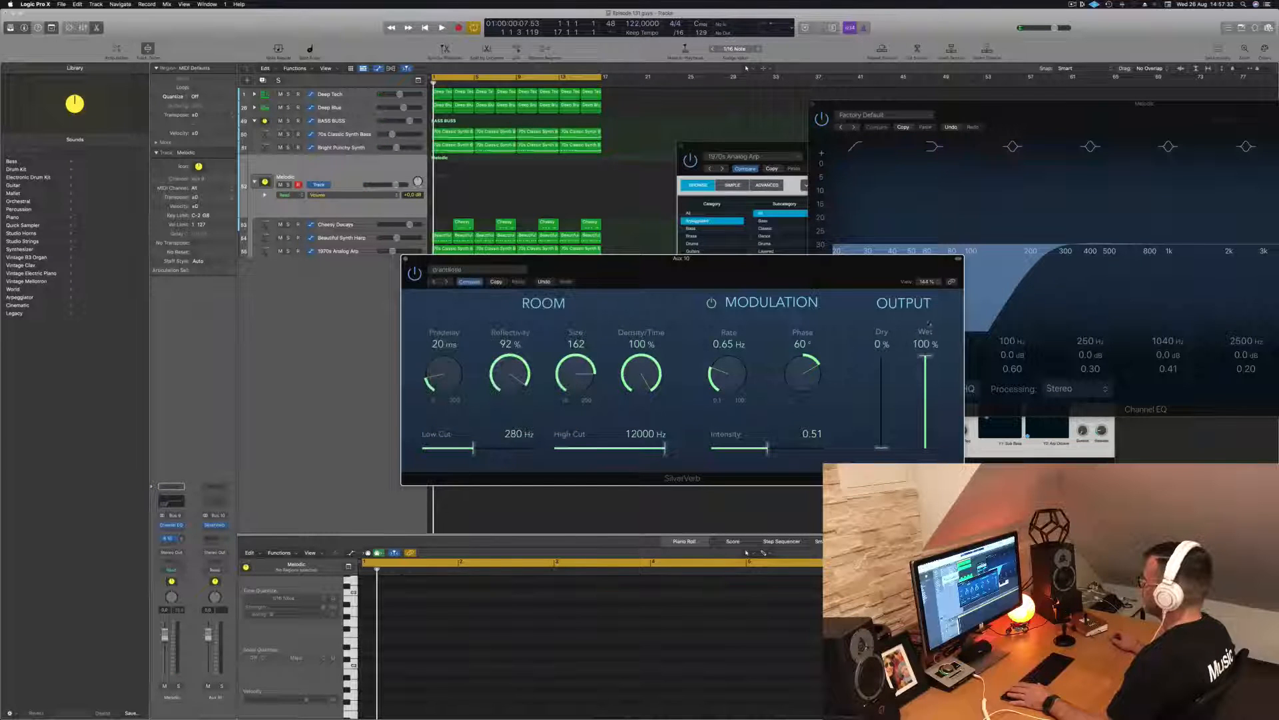
{"action": "left_click_drag", "start_coordinate": [762, 283], "coordinate": [919, 282]}
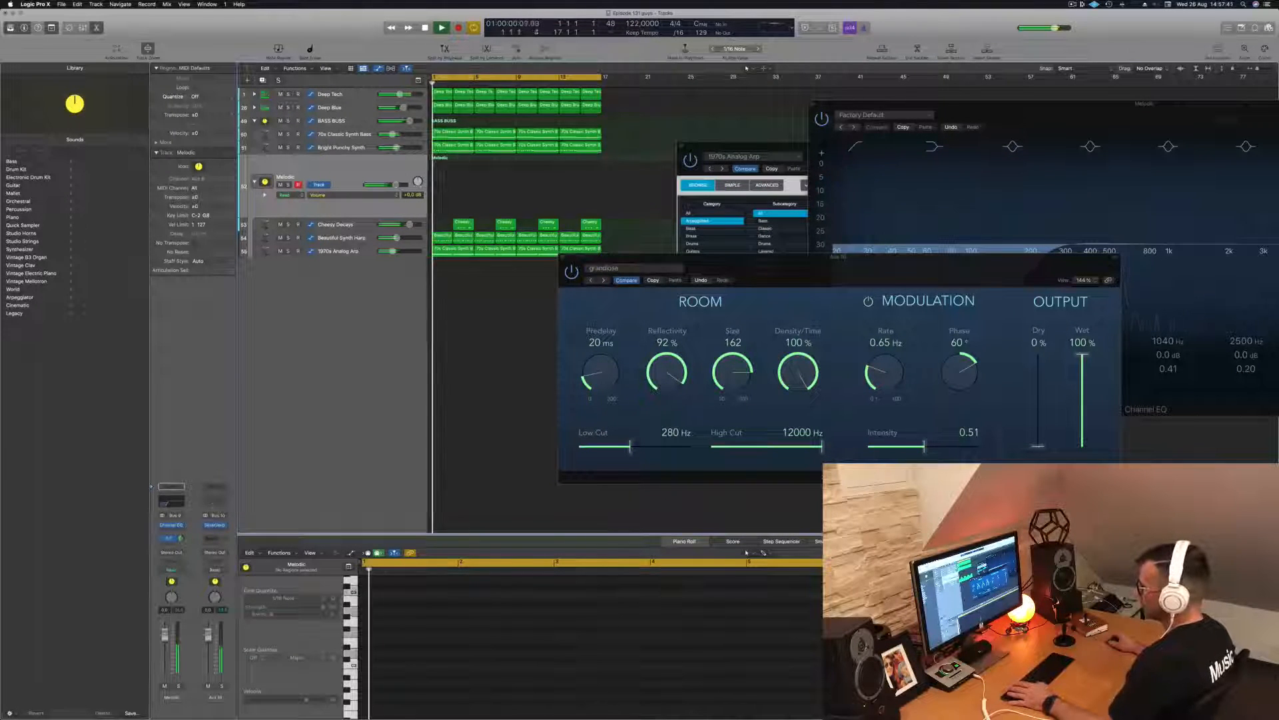
- Add a Channel EQ after the reverb on Aux 10 with a low cut at 488 Hz and 12 dB/Oct, and replay the loop
{"action": "left_click", "coordinate": [214, 504]}
{"action": "left_click", "coordinate": [445, 158]}
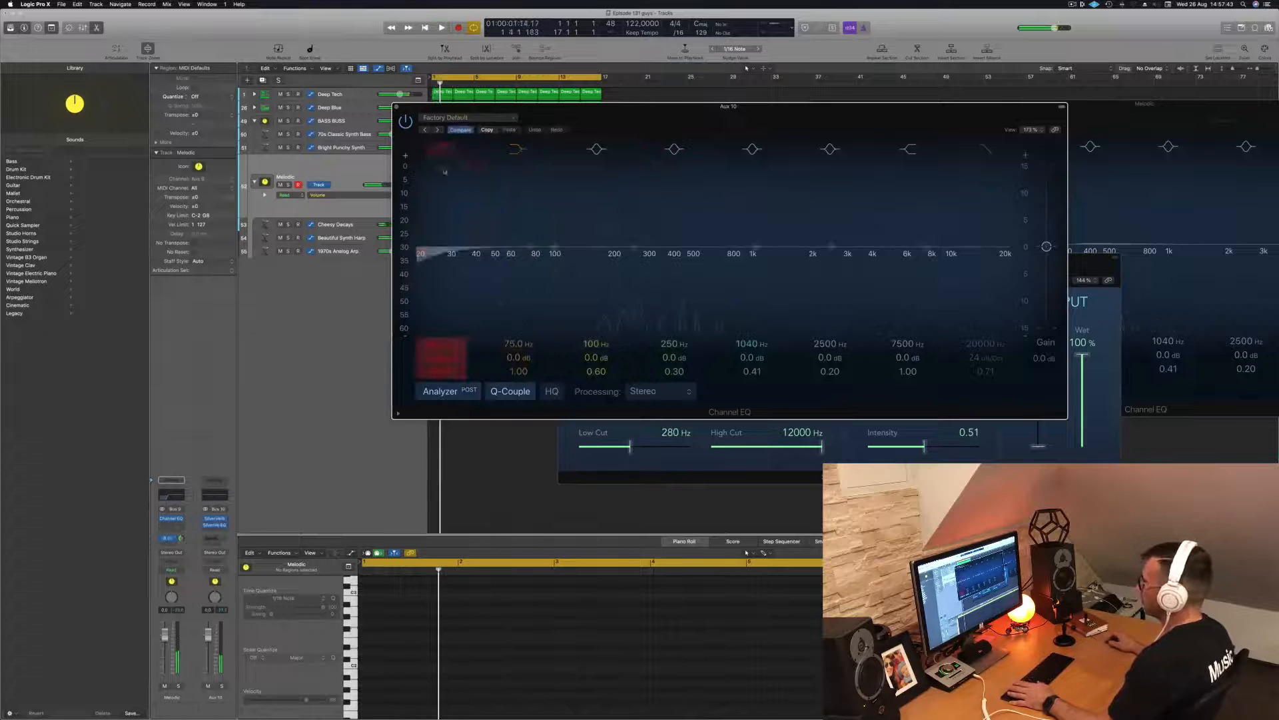
{"action": "left_click_drag", "start_coordinate": [485, 226], "coordinate": [682, 207]}
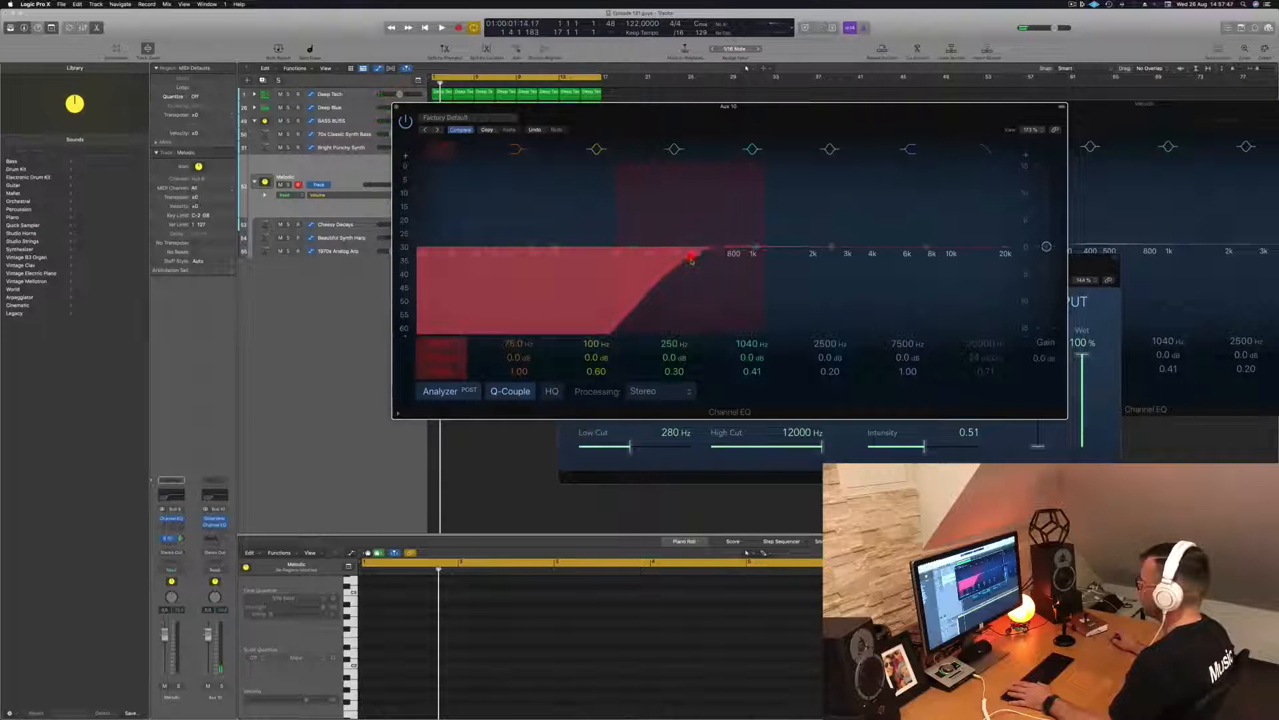
{"action": "key", "text": "space"}
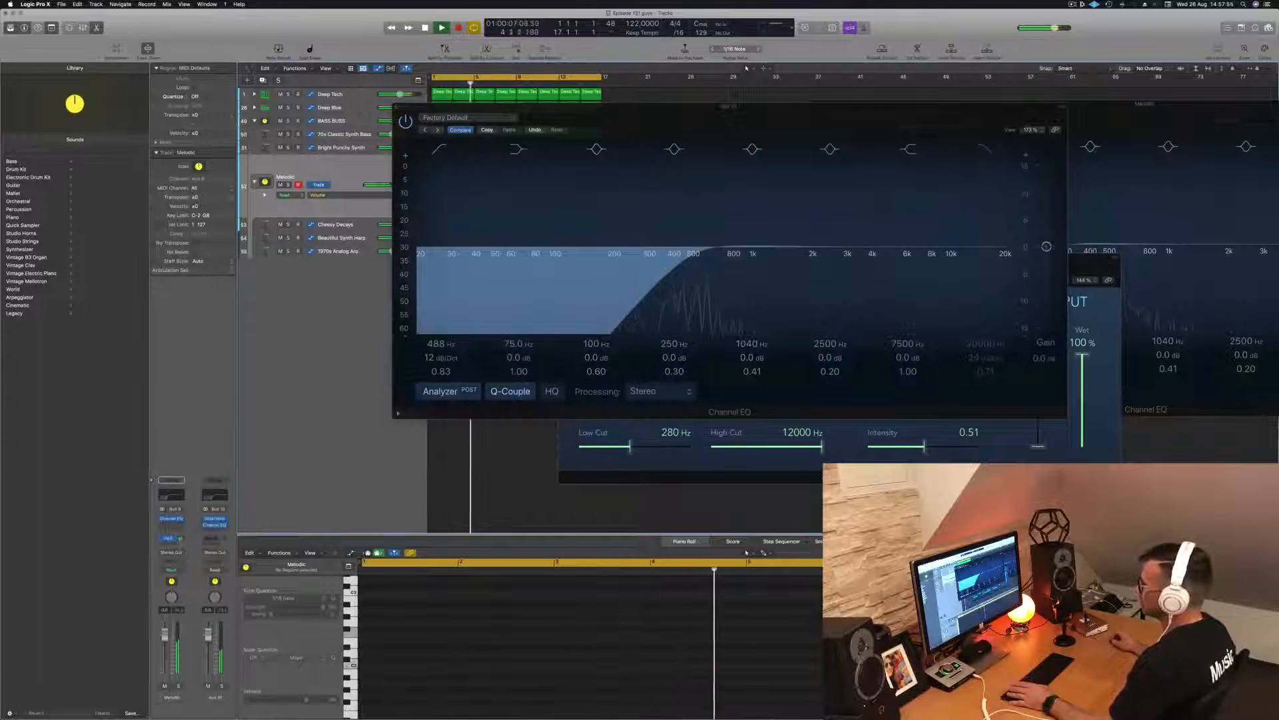
{"action": "left_click_drag", "start_coordinate": [408, 107], "coordinate": [802, 120]}
{"action": "key", "text": "space"}
{"action": "key", "text": "space"}
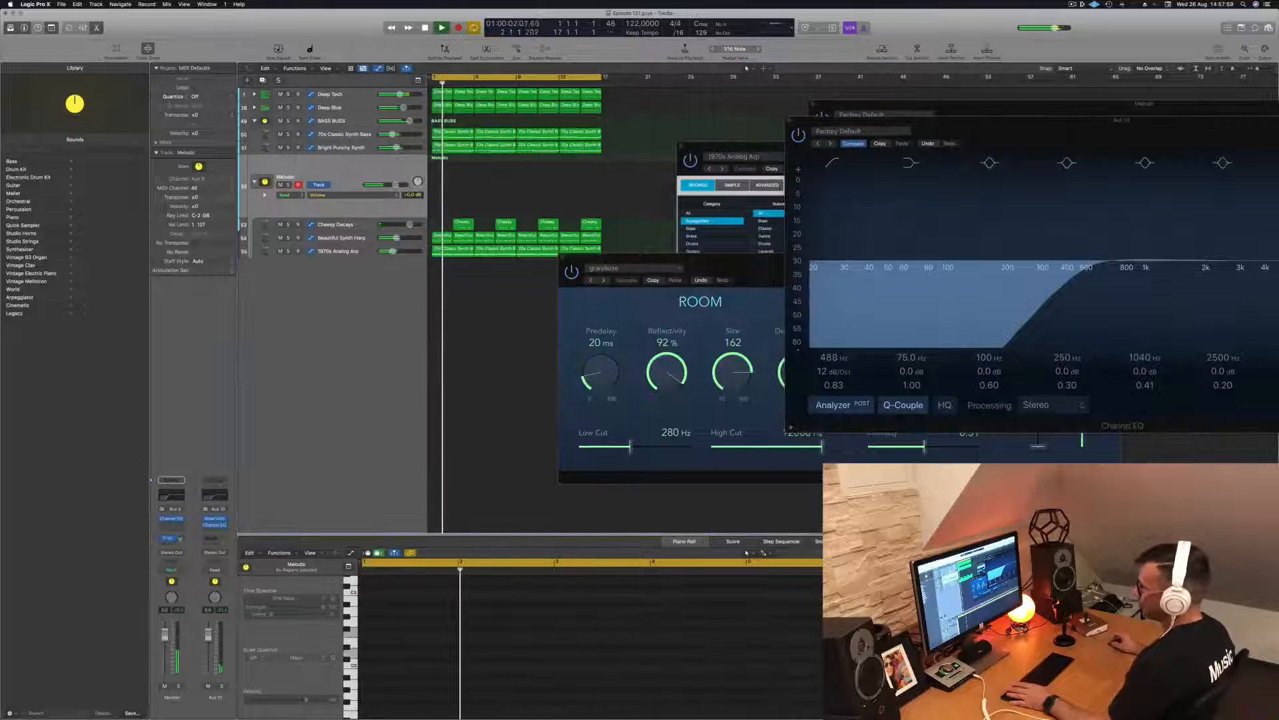
- Record a short move of the Melodic bus's Bus 10 send level in Touch automation mode, and return the mode to Read
{"action": "left_click", "coordinate": [171, 570]}
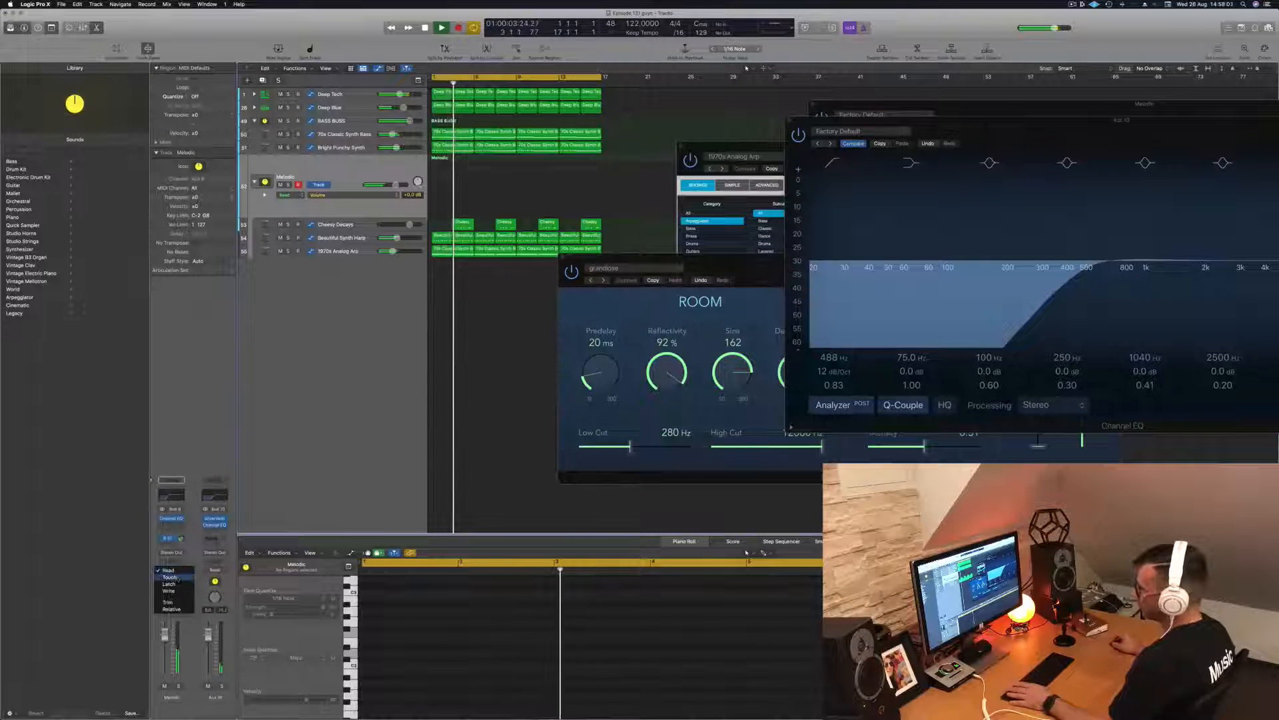
{"action": "left_click", "coordinate": [170, 577]}
{"action": "key", "text": "Return"}
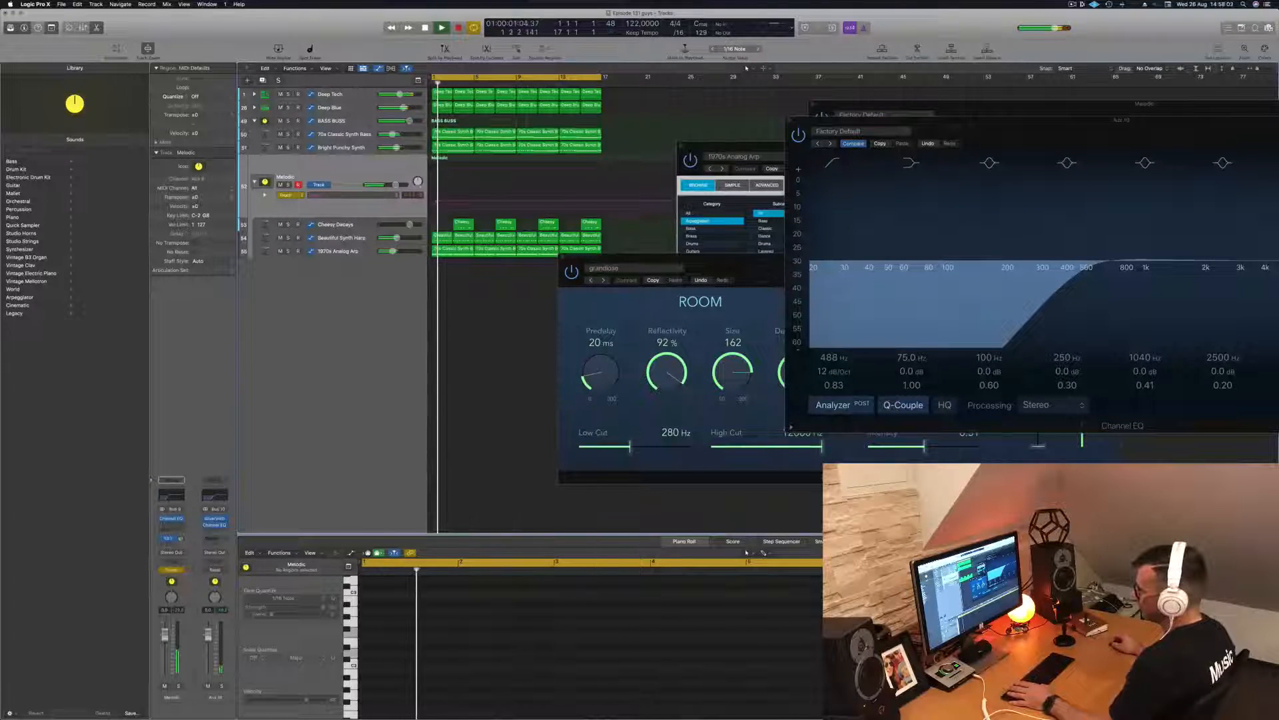
{"action": "left_click", "coordinate": [178, 569]}
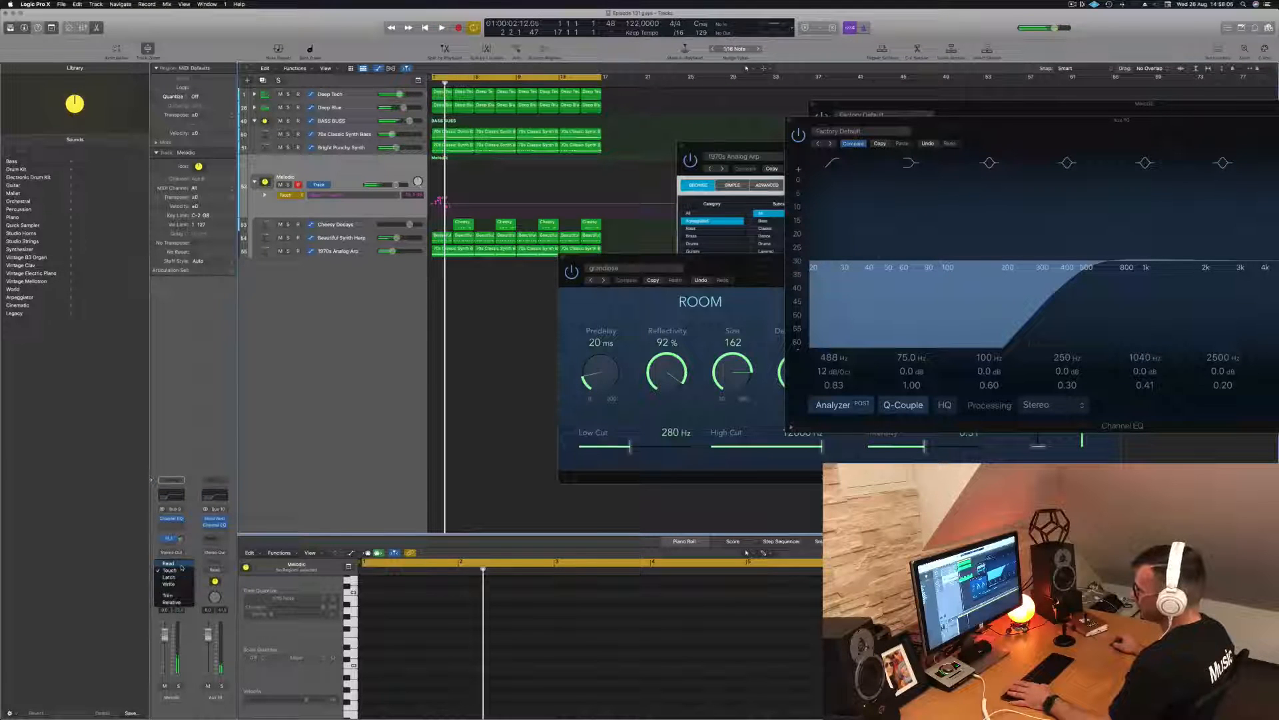
- Replace the recorded send points with a ramp rising from bar 1 to the loop's end at bar 17, and play it
{"action": "left_click", "coordinate": [436, 200]}
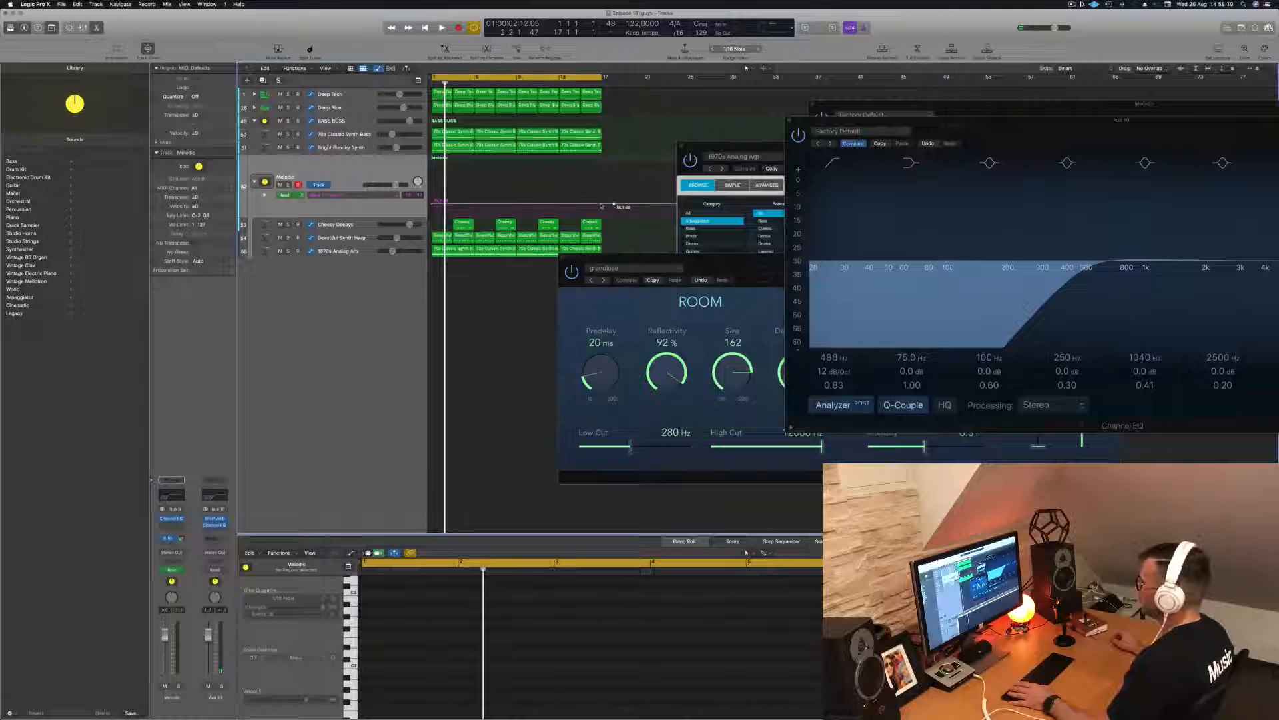
{"action": "mouse_move", "coordinate": [601, 204]}
{"action": "left_mouse_down"}
{"action": "mouse_move", "coordinate": [602, 189]}
{"action": "mouse_move", "coordinate": [613, 203]}
{"action": "mouse_move", "coordinate": [602, 205]}
{"action": "left_mouse_up"}
{"action": "key", "text": "space"}
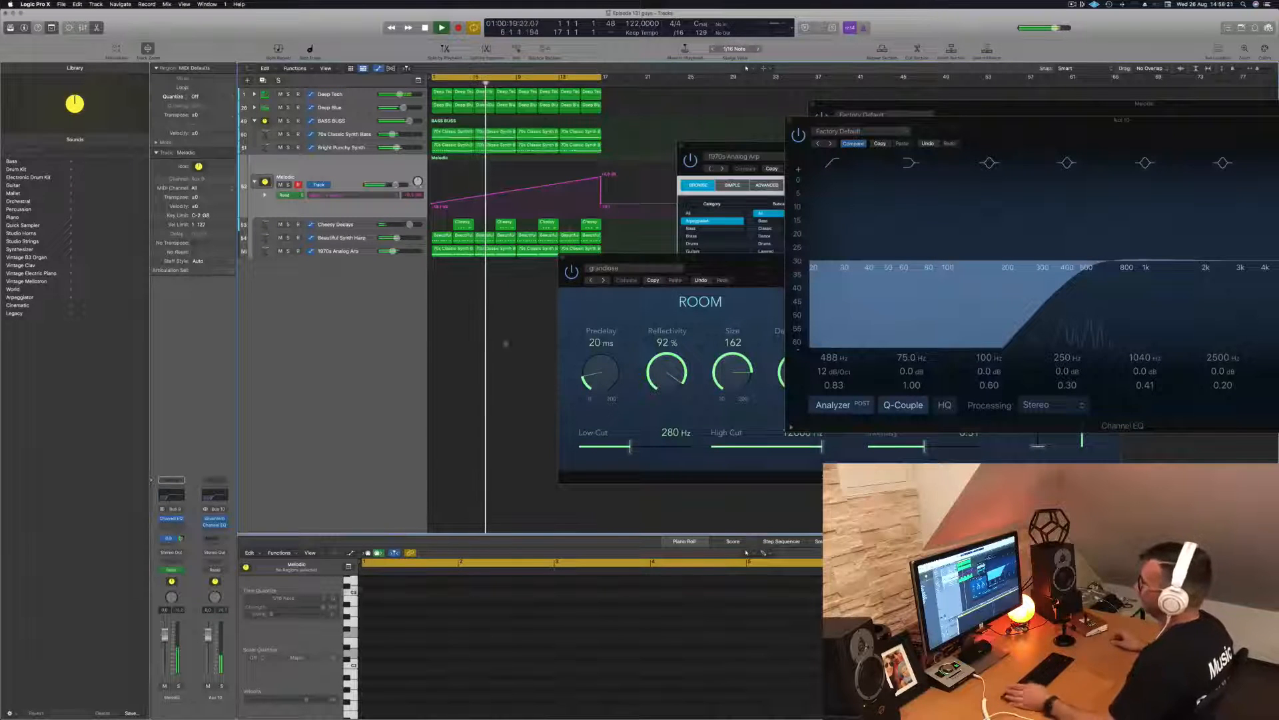
- Check the reverb and its EQ while the loop plays, and close both Aux 10 plug-in windows
{"action": "left_click_drag", "start_coordinate": [749, 267], "coordinate": [738, 339]}
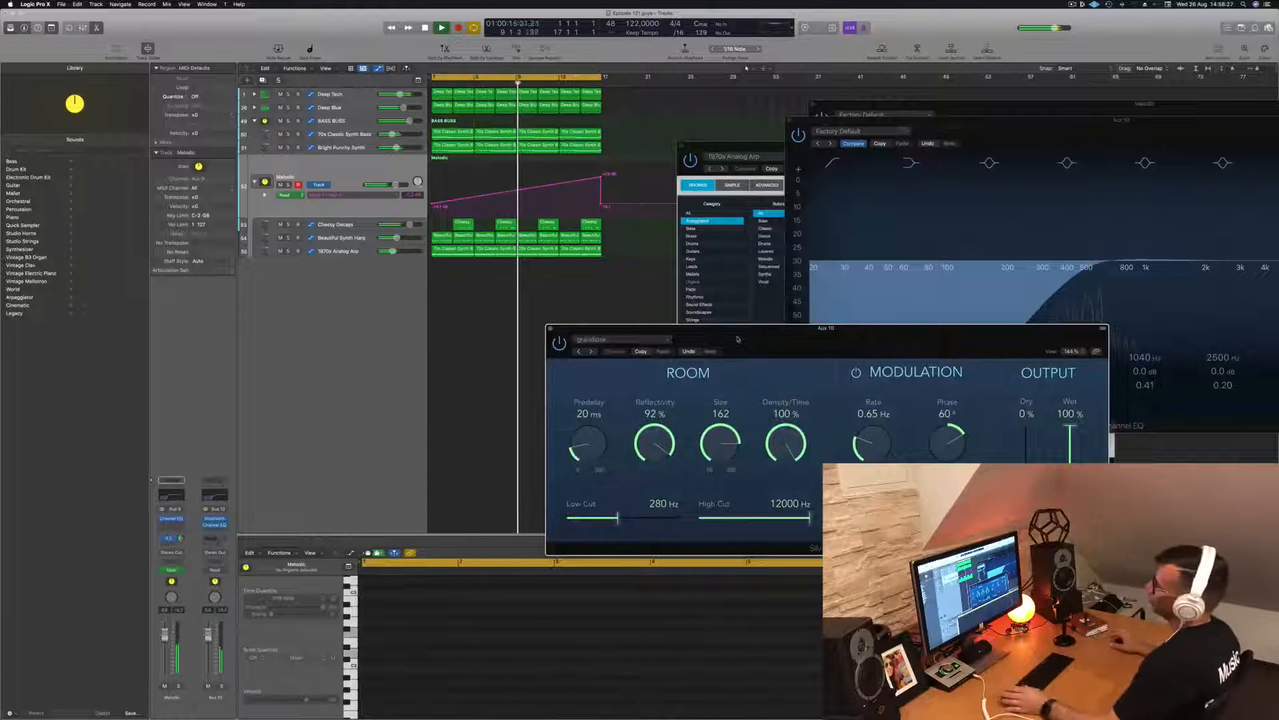
{"action": "left_click_drag", "start_coordinate": [738, 339], "coordinate": [691, 352]}
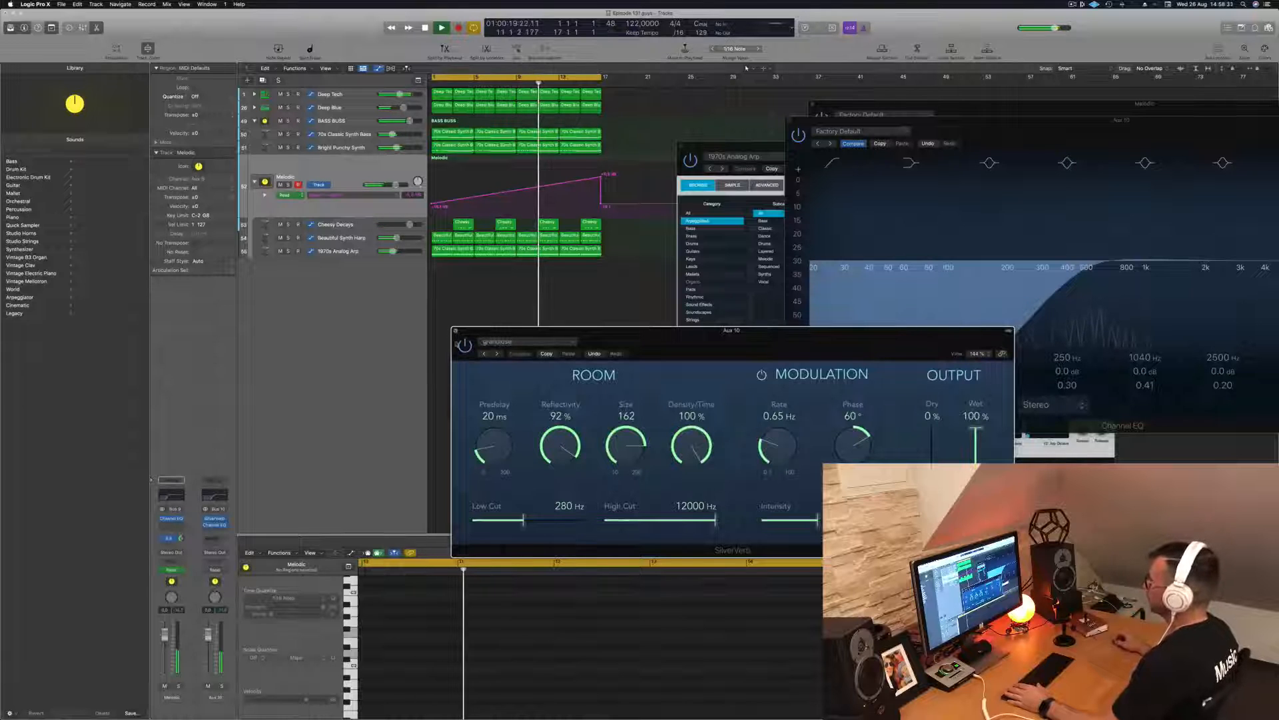
{"action": "left_click", "coordinate": [456, 330]}
{"action": "left_click_drag", "start_coordinate": [993, 129], "coordinate": [845, 248]}
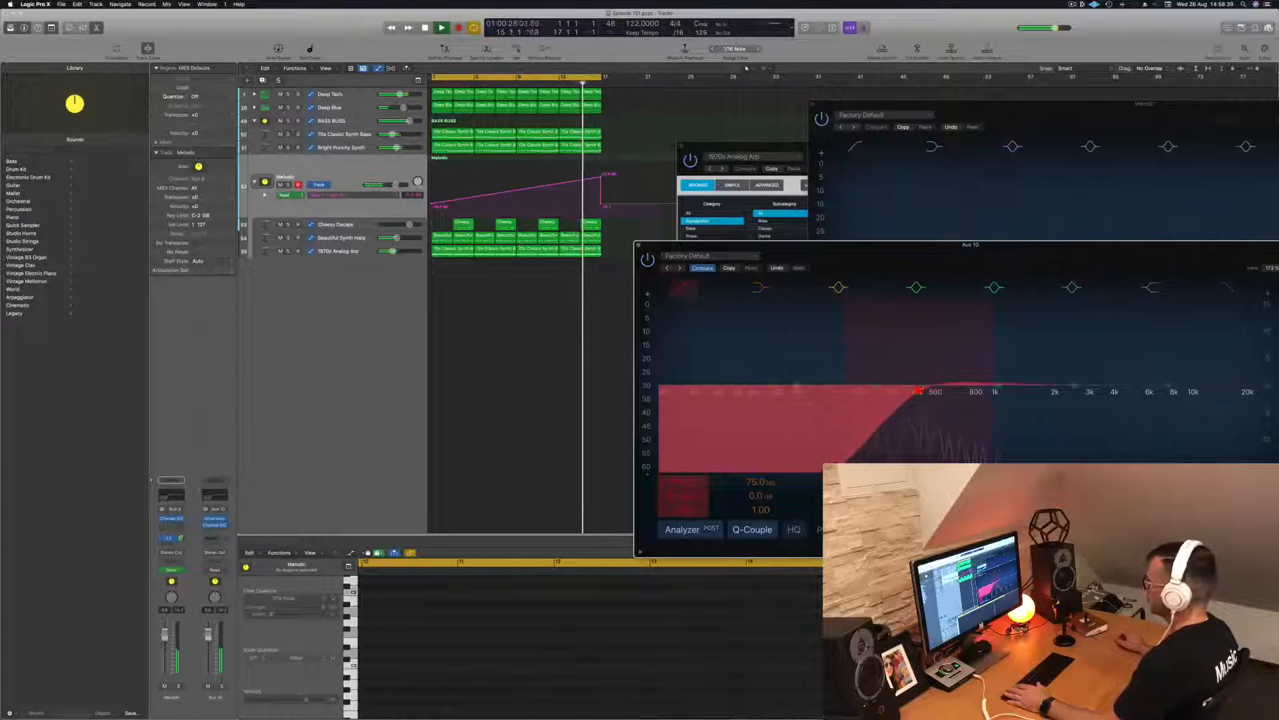
{"action": "left_click", "coordinate": [638, 247]}
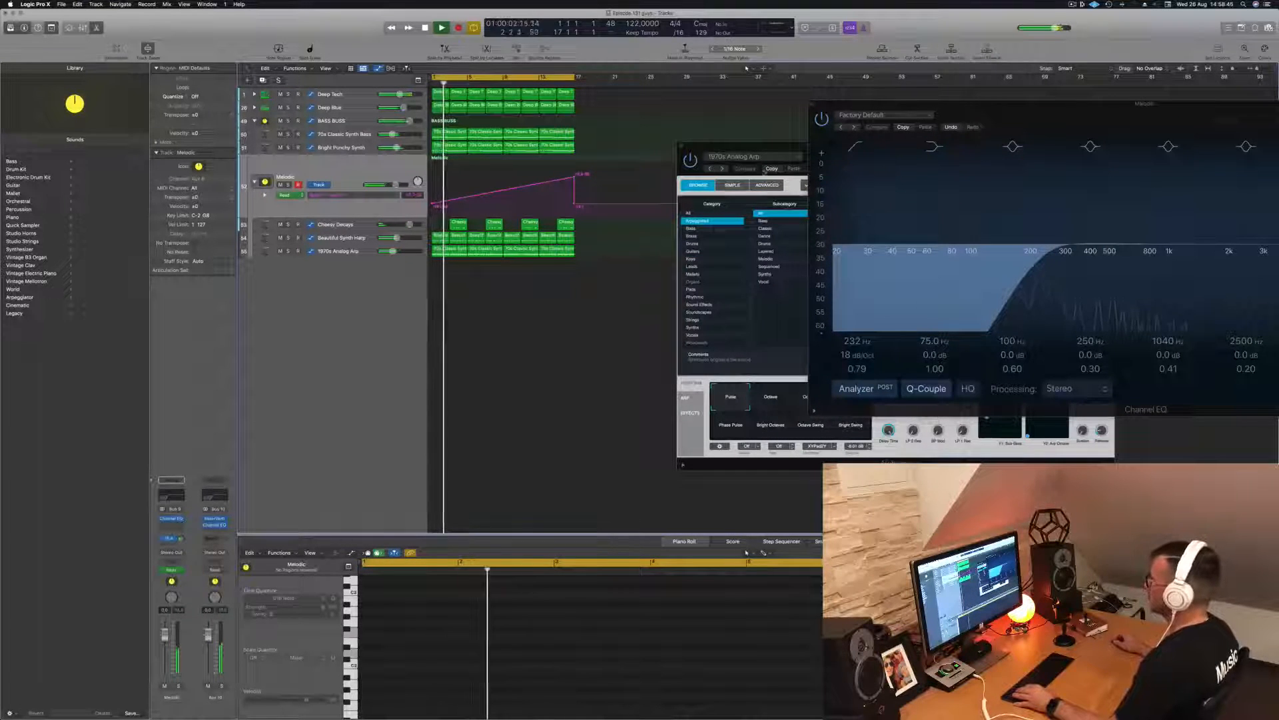
- Move the Alchemy window clear of the automation lane and replay the loop from the start
{"action": "left_click_drag", "start_coordinate": [762, 147], "coordinate": [960, 237]}
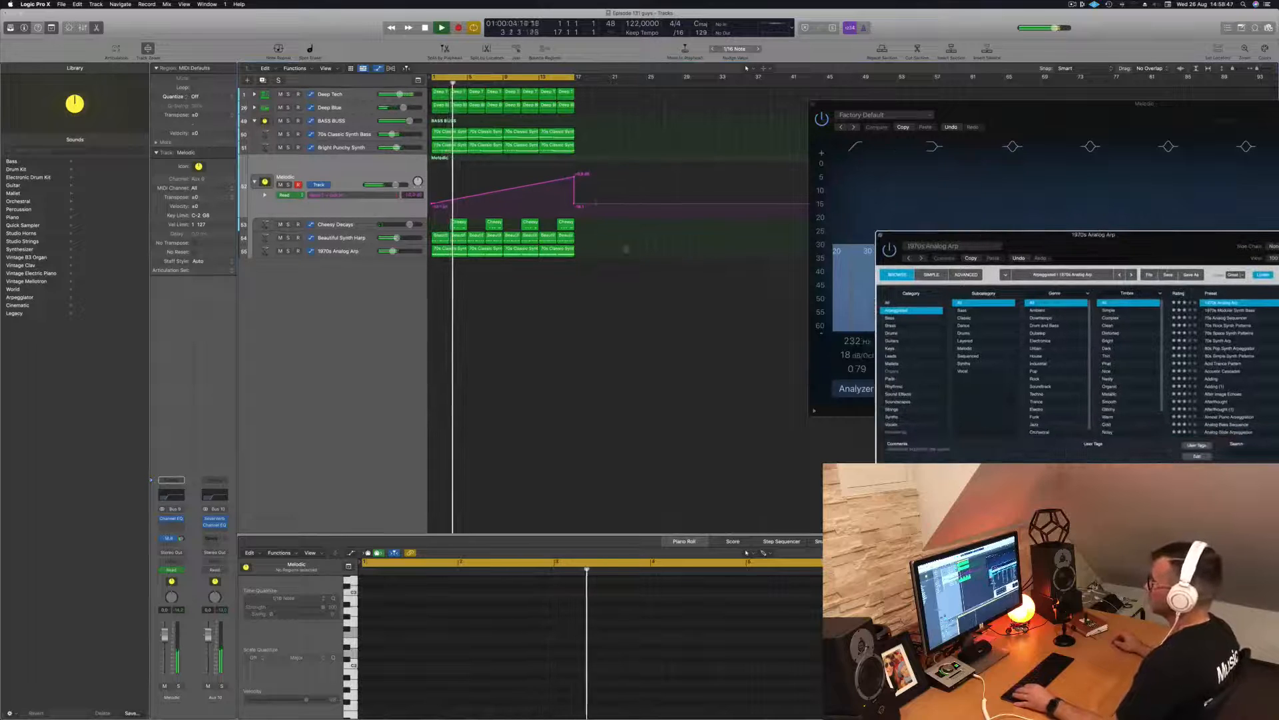
{"action": "left_click", "coordinate": [620, 336]}
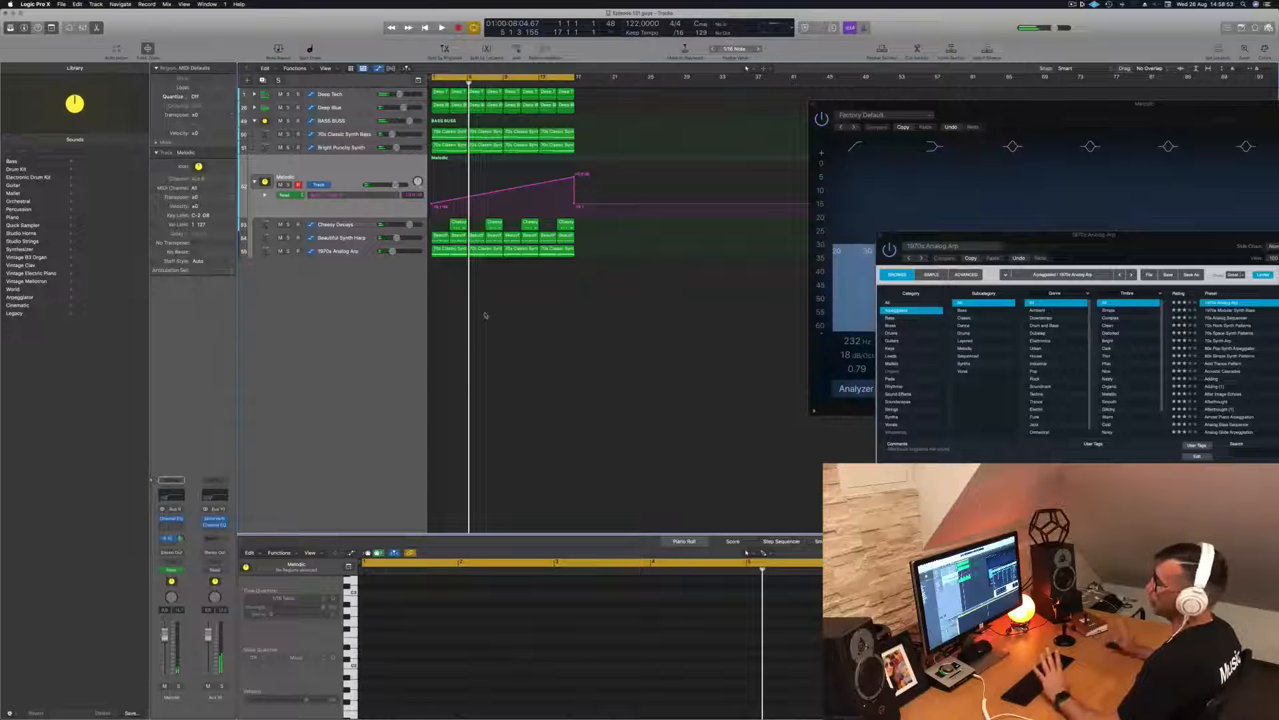
{"action": "key", "text": "space"}
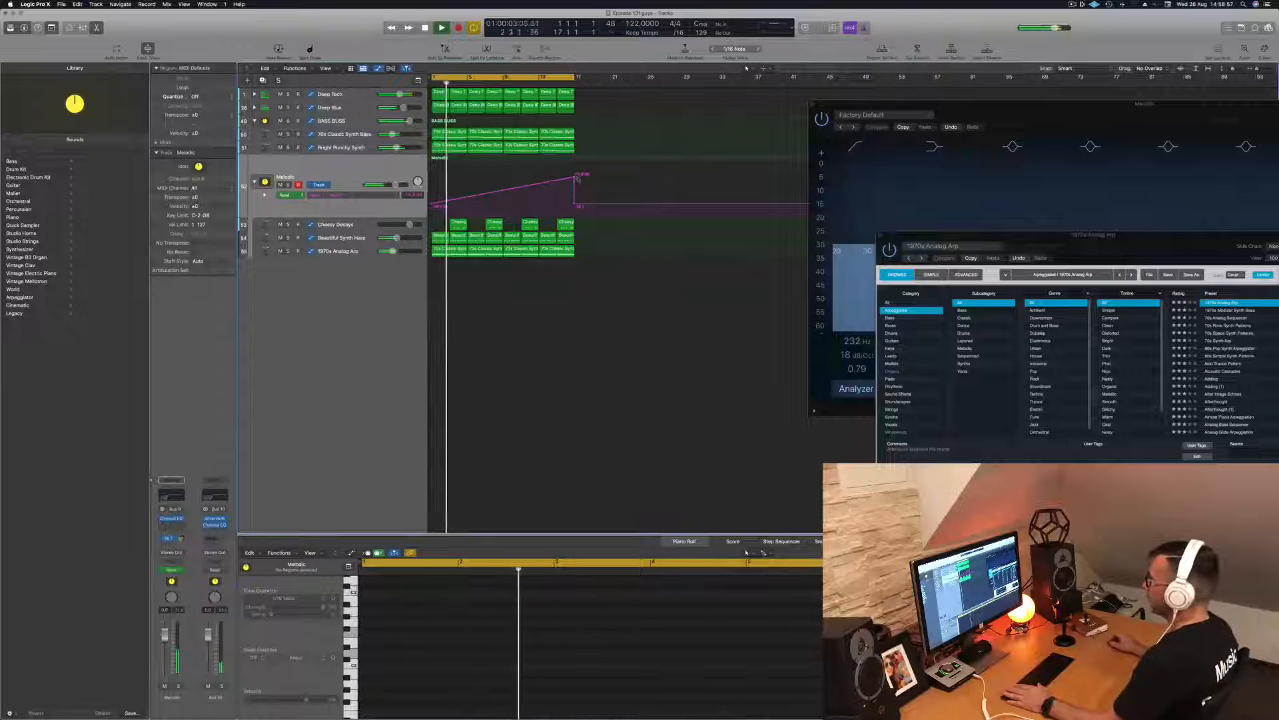
- Lower the end point of the Melodic bus's send ramp at bar 17 and replay the loop from the start
{"action": "left_click_drag", "start_coordinate": [575, 178], "coordinate": [575, 186]}
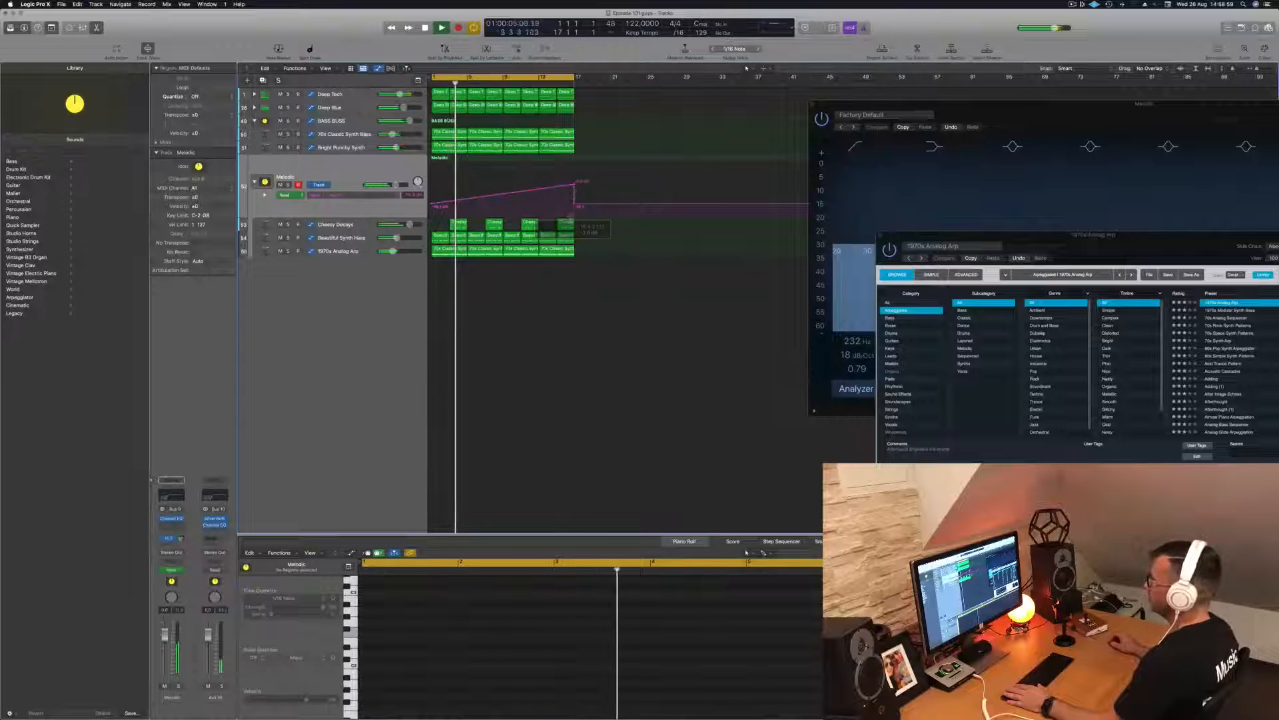
{"action": "key", "text": "Return"}
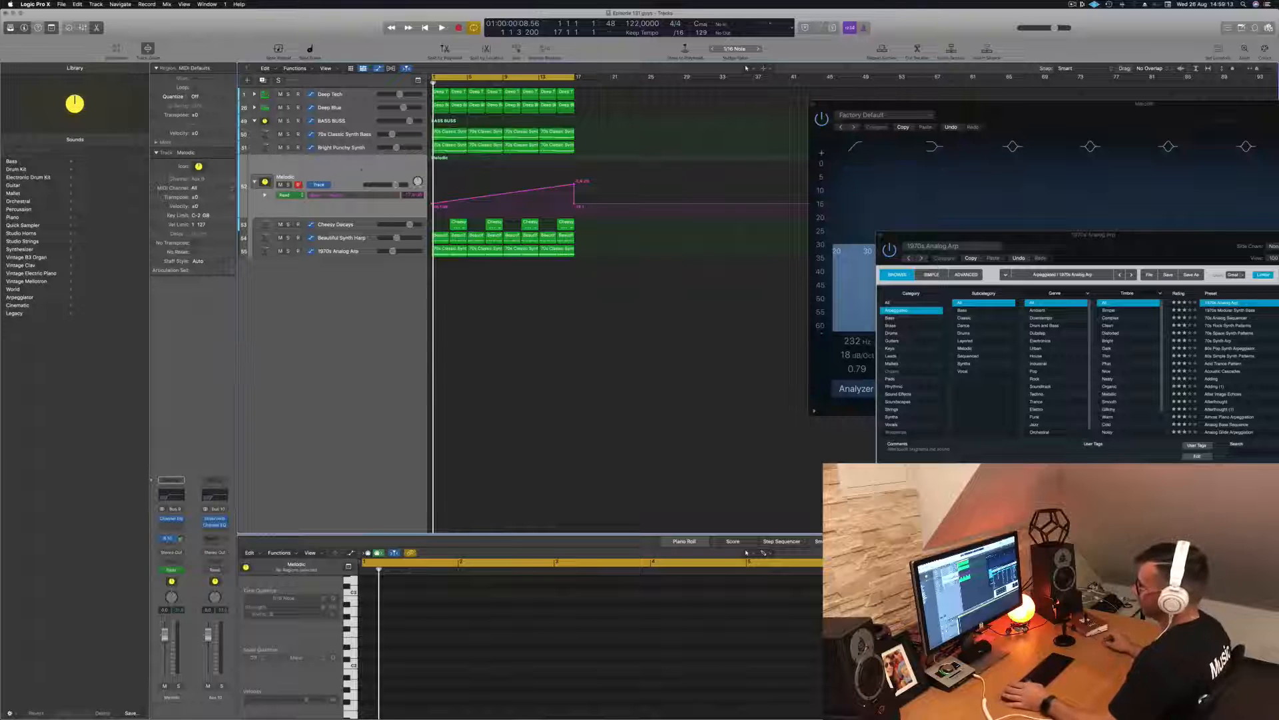
{"action": "key", "text": "space"}
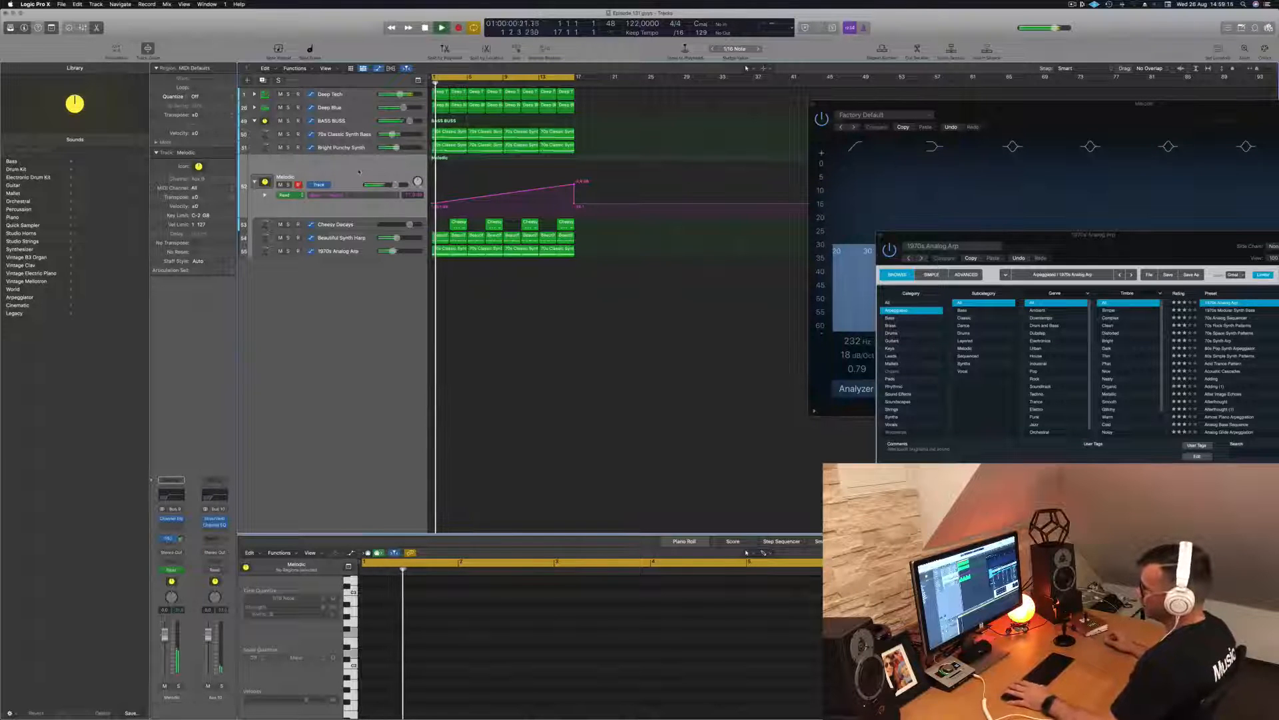
- Add a second send on the Melodic bus, routed to Bus 11, and restart playback of the loop
{"action": "left_click", "coordinate": [168, 539]}
{"action": "mouse_move", "coordinate": [170, 555]}
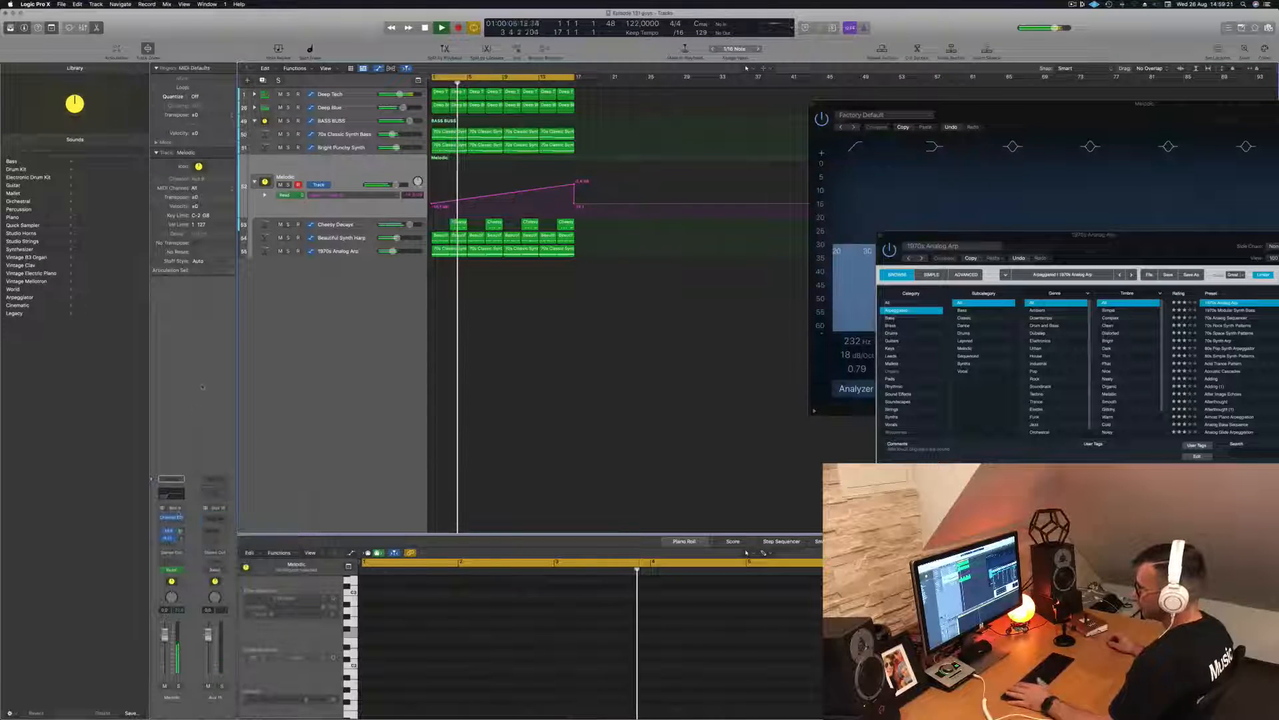
{"action": "key", "text": "space"}
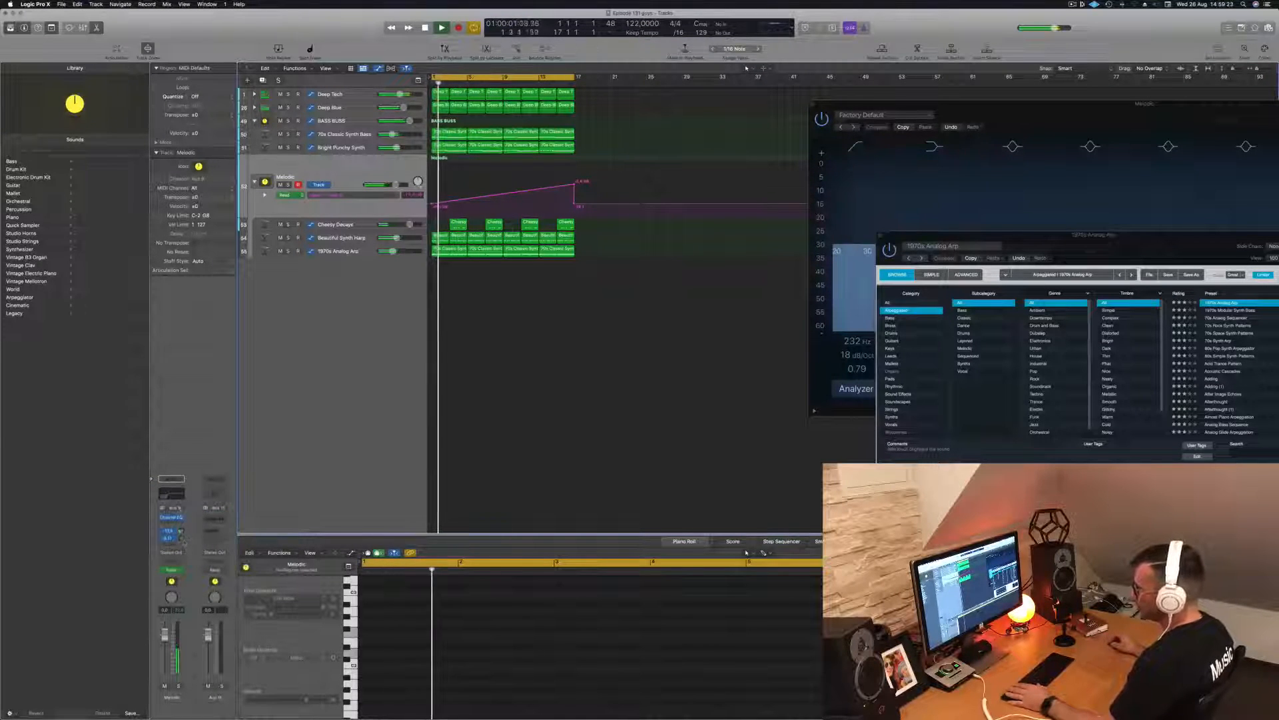
- Insert a Delay Designer on Aux 11, move its window clear of the arrangement, and replay the loop
{"action": "left_click", "coordinate": [214, 517]}
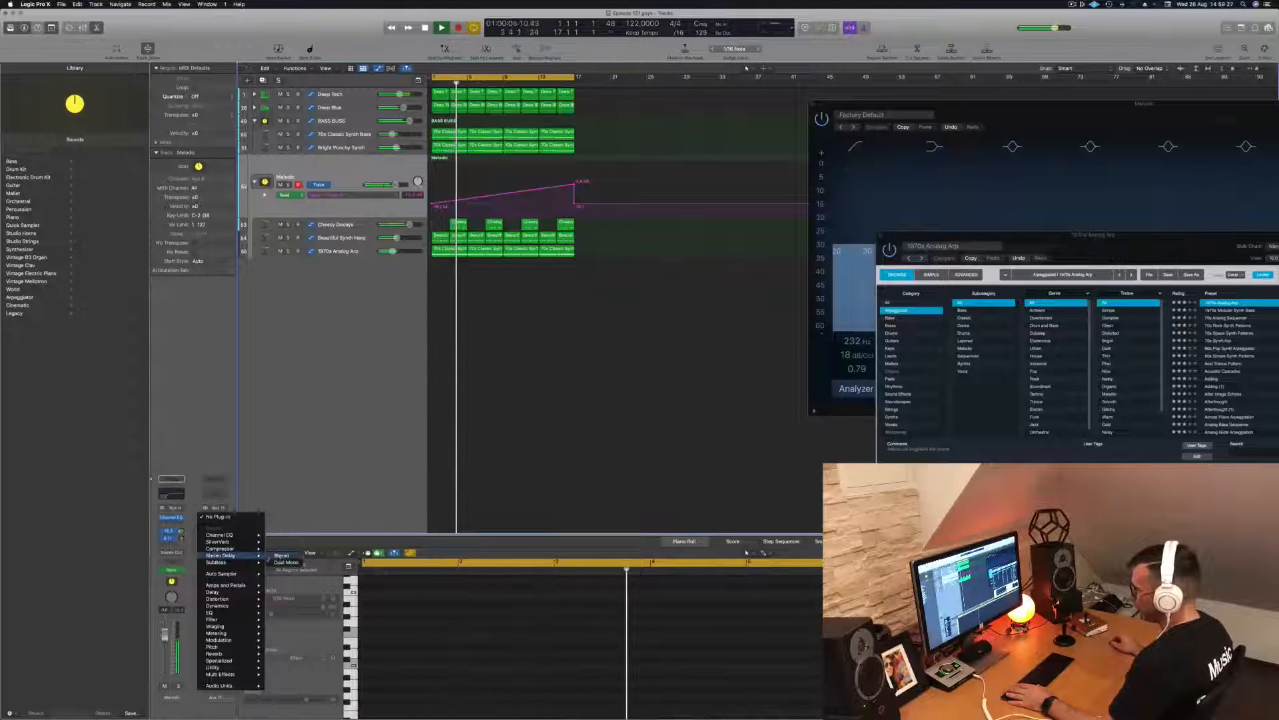
{"action": "mouse_move", "coordinate": [239, 631]}
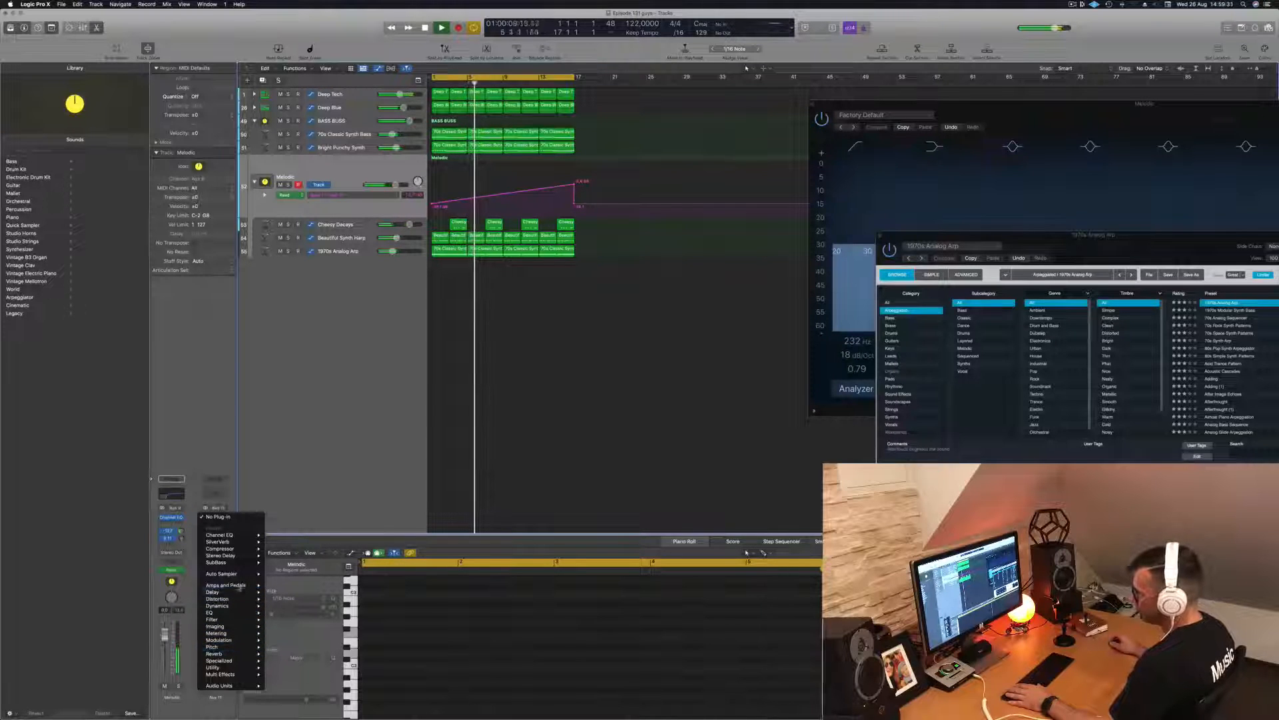
{"action": "mouse_move", "coordinate": [237, 592]}
{"action": "left_click", "coordinate": [343, 592]}
{"action": "left_click_drag", "start_coordinate": [582, 111], "coordinate": [976, 131]}
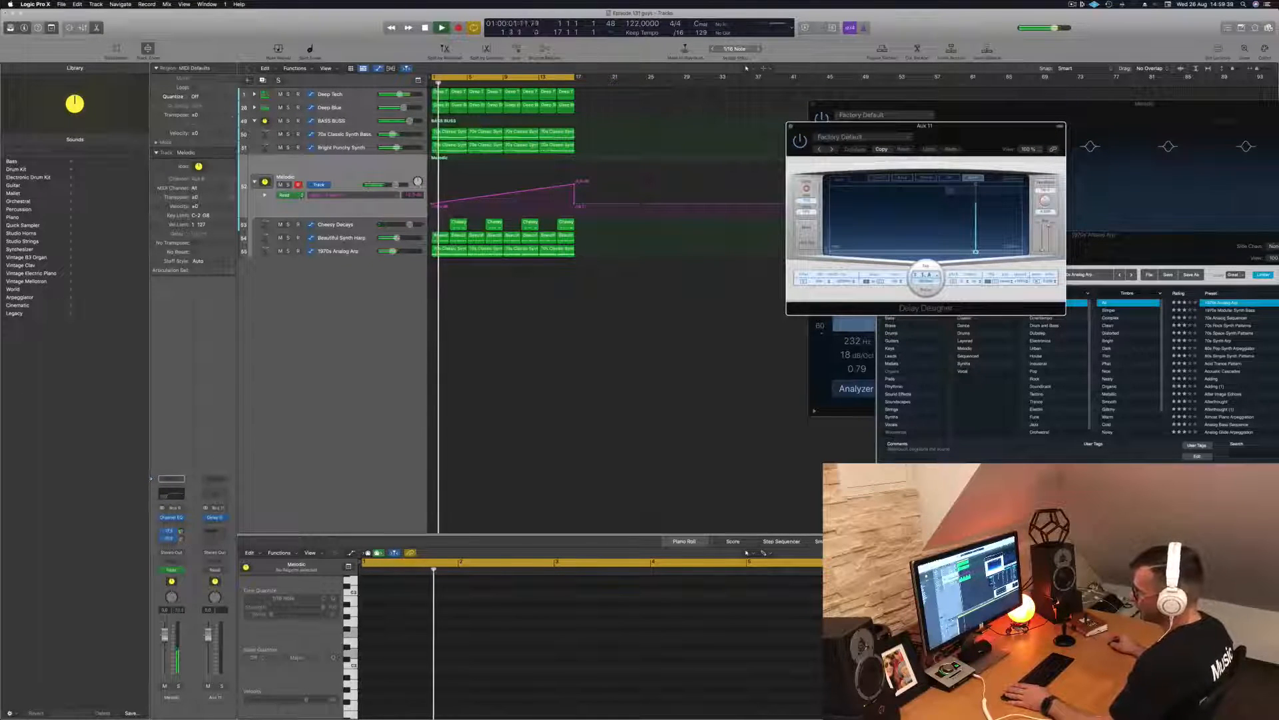
{"action": "left_click", "coordinate": [640, 359]}
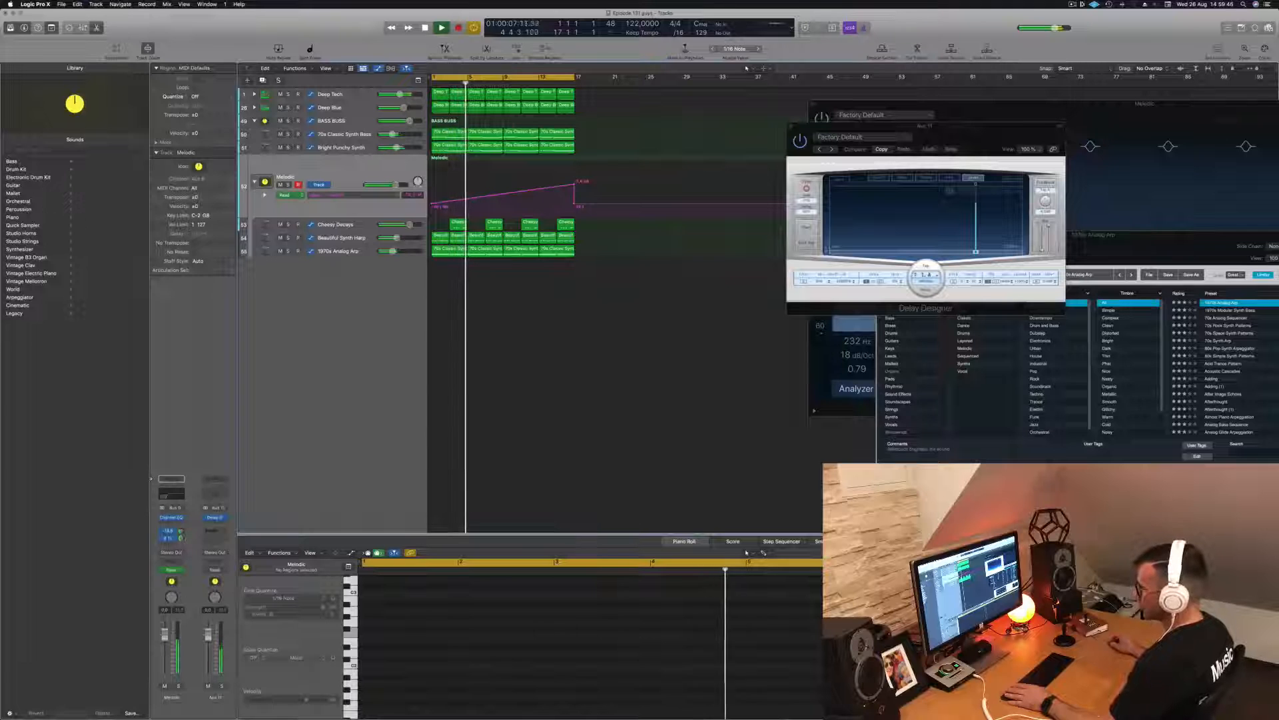
{"action": "key", "text": "space"}
{"action": "key", "text": "space"}
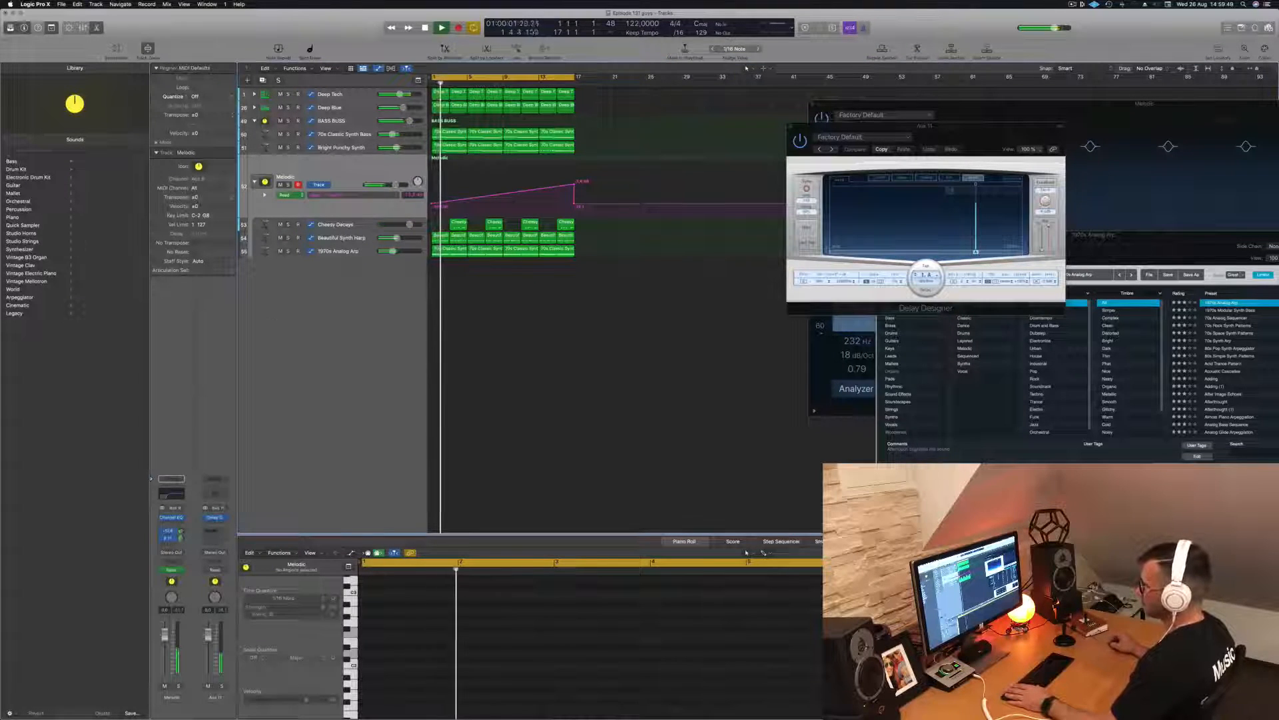
- With Aux 11 soloed, step through the Delay Designer presets to the second Alternating Pan preset, close the plug-in and unsolo the aux
{"action": "left_click", "coordinate": [222, 686]}
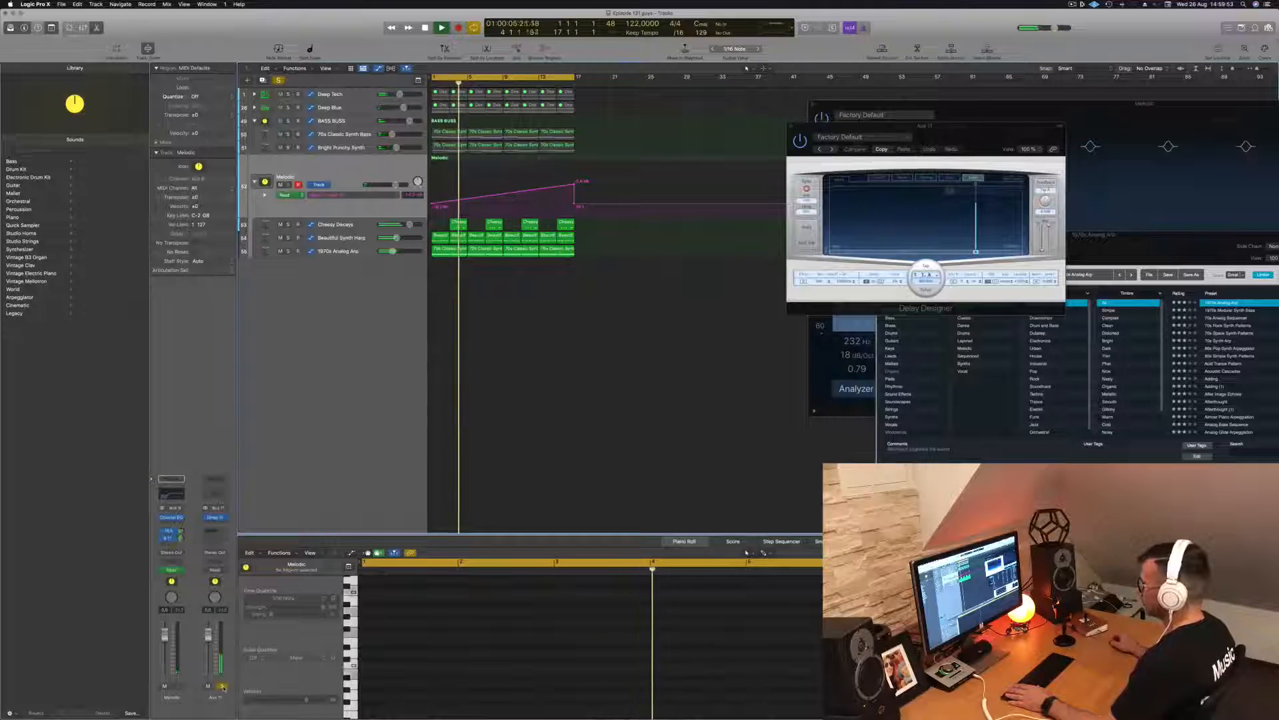
{"action": "left_click", "coordinate": [831, 149]}
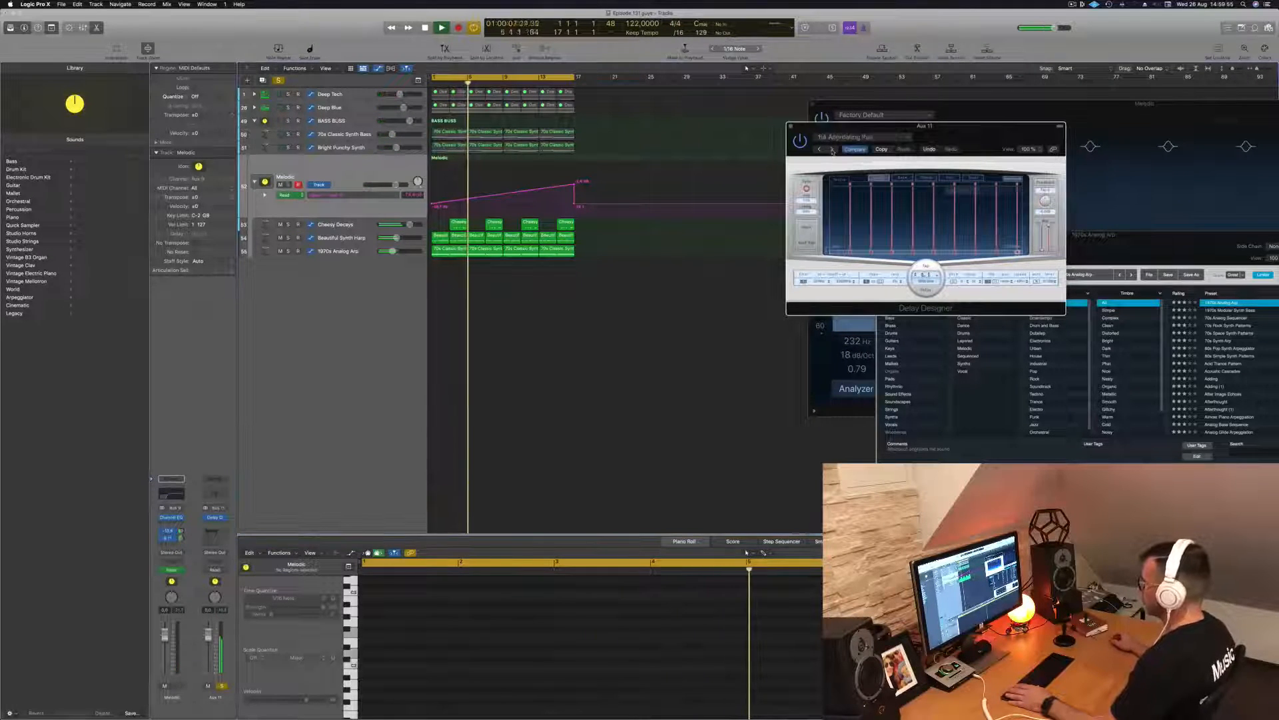
{"action": "left_click", "coordinate": [832, 149]}
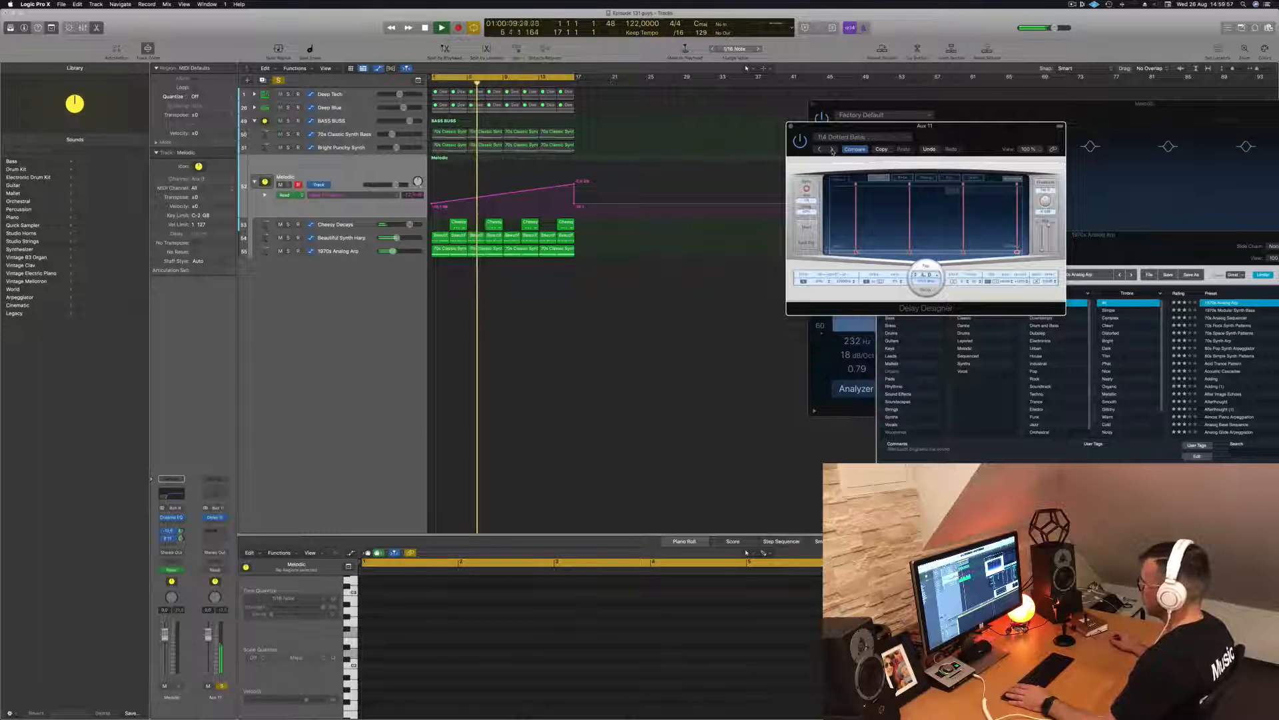
{"action": "left_click", "coordinate": [831, 149]}
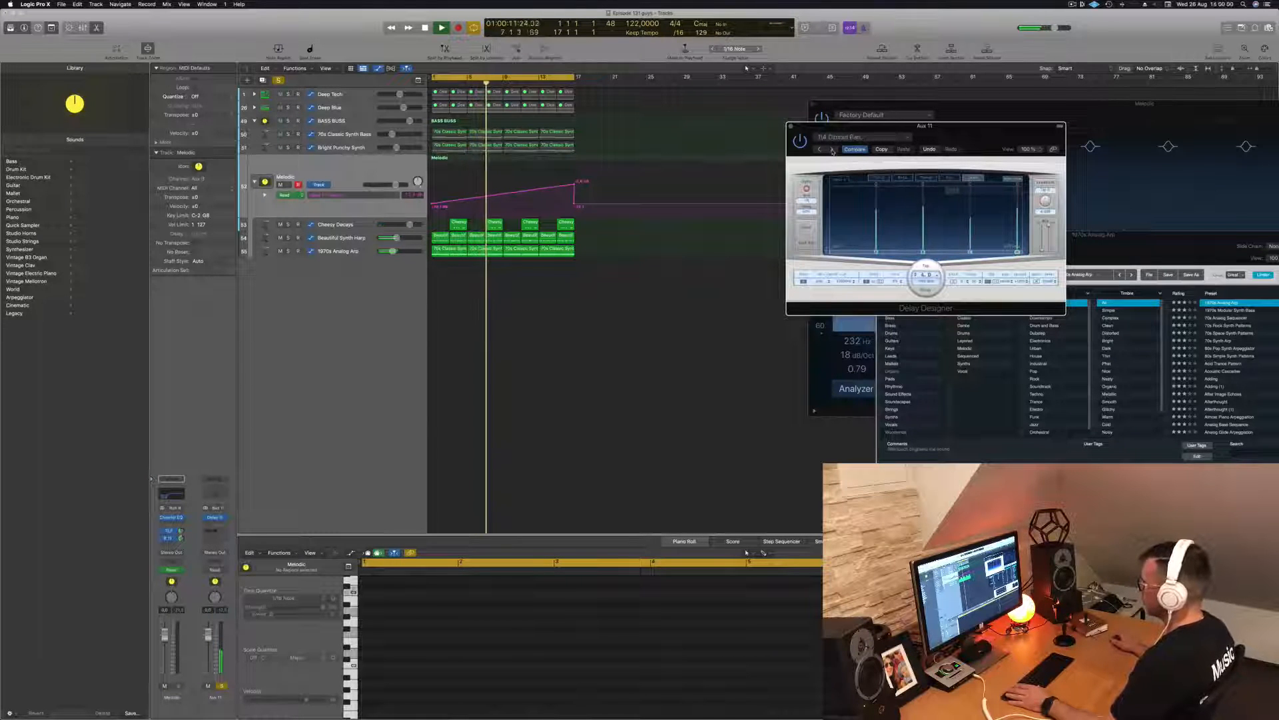
{"action": "left_click", "coordinate": [832, 150]}
{"action": "left_click", "coordinate": [832, 149]}
{"action": "left_click", "coordinate": [831, 149]}
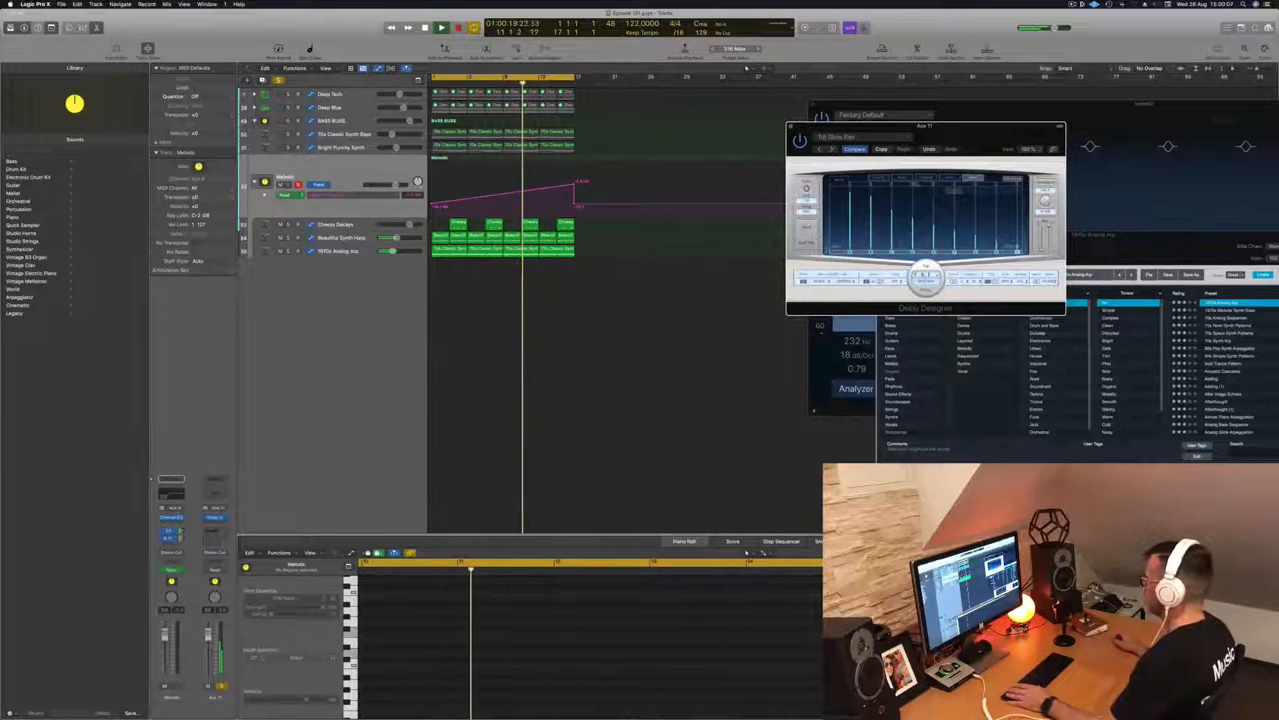
{"action": "left_click", "coordinate": [832, 149]}
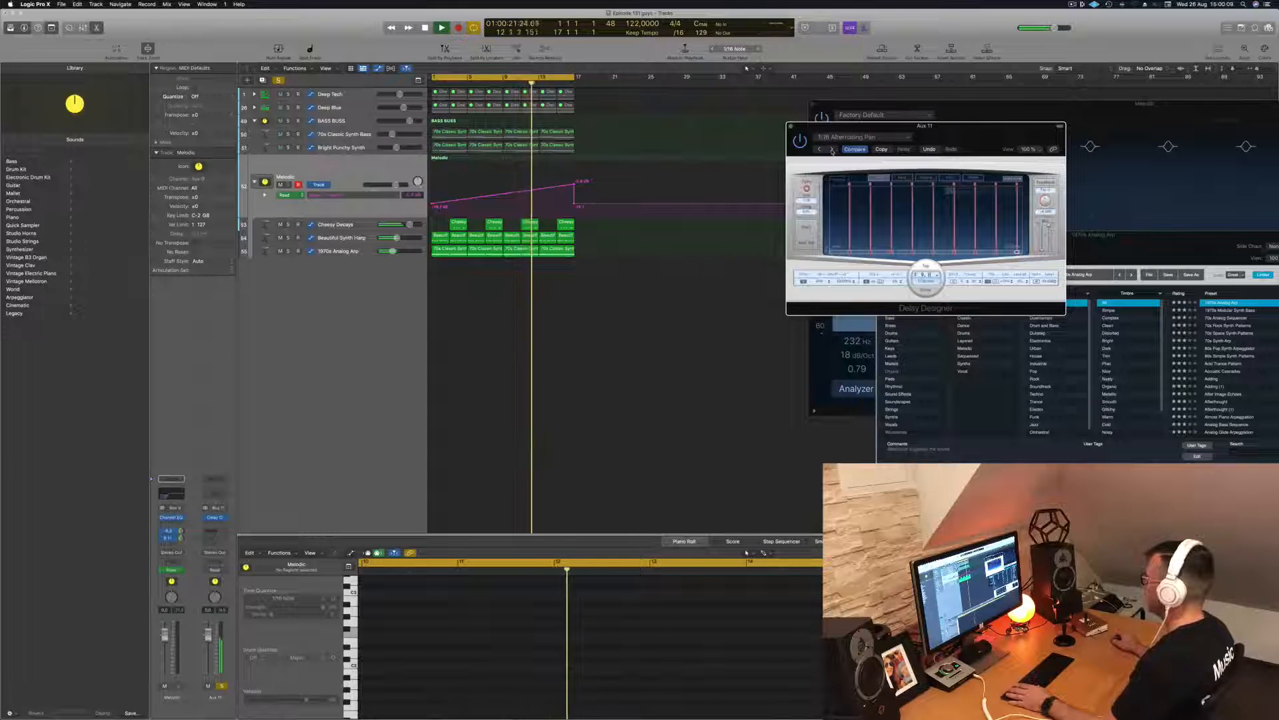
{"action": "left_click_drag", "start_coordinate": [948, 140], "coordinate": [909, 145]}
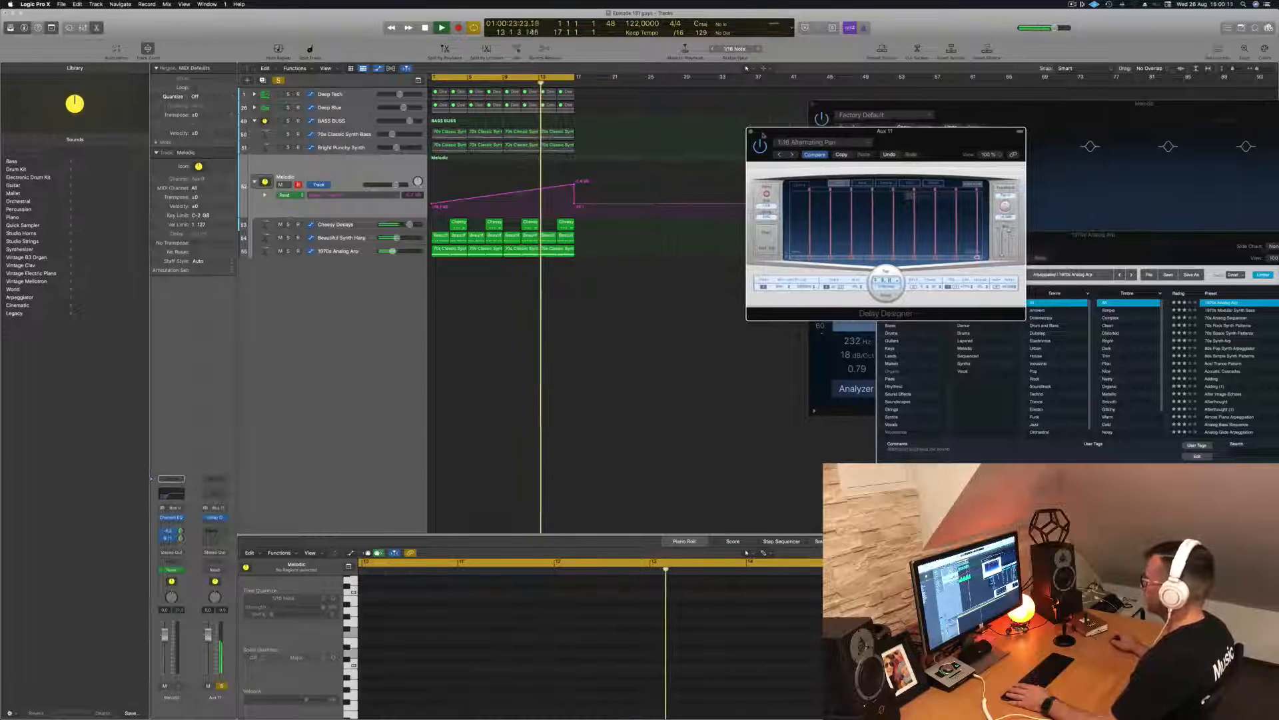
{"action": "left_click", "coordinate": [752, 131]}
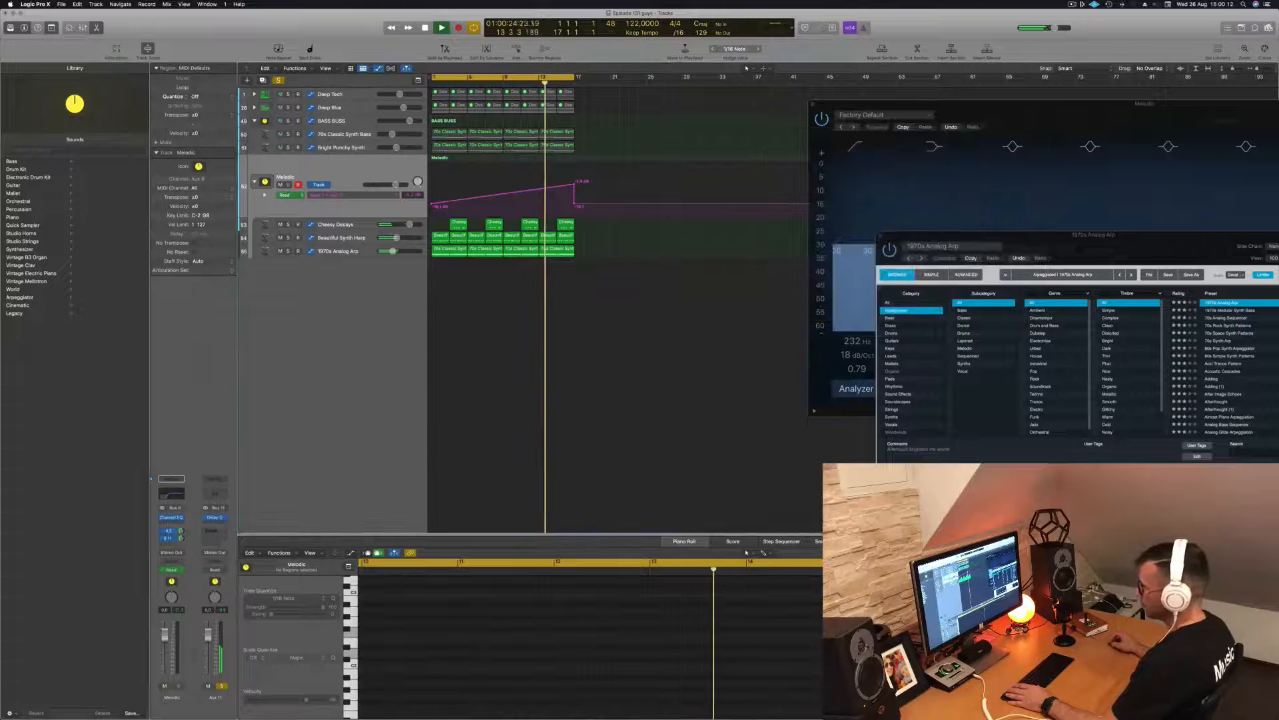
{"action": "left_click", "coordinate": [221, 686]}
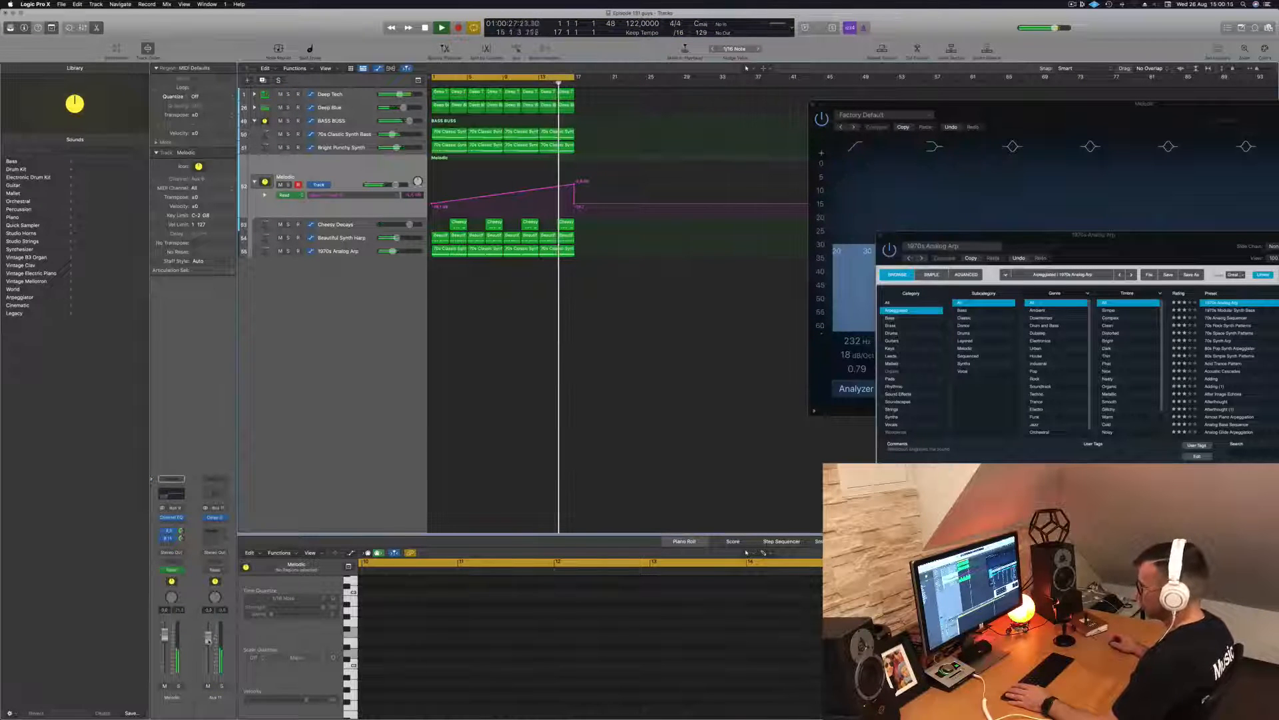
- Add a Channel EQ to Aux 11 with a 240 Hz low cut at 12 dB/Oct, close it, and stop playback
{"action": "left_click", "coordinate": [214, 493]}
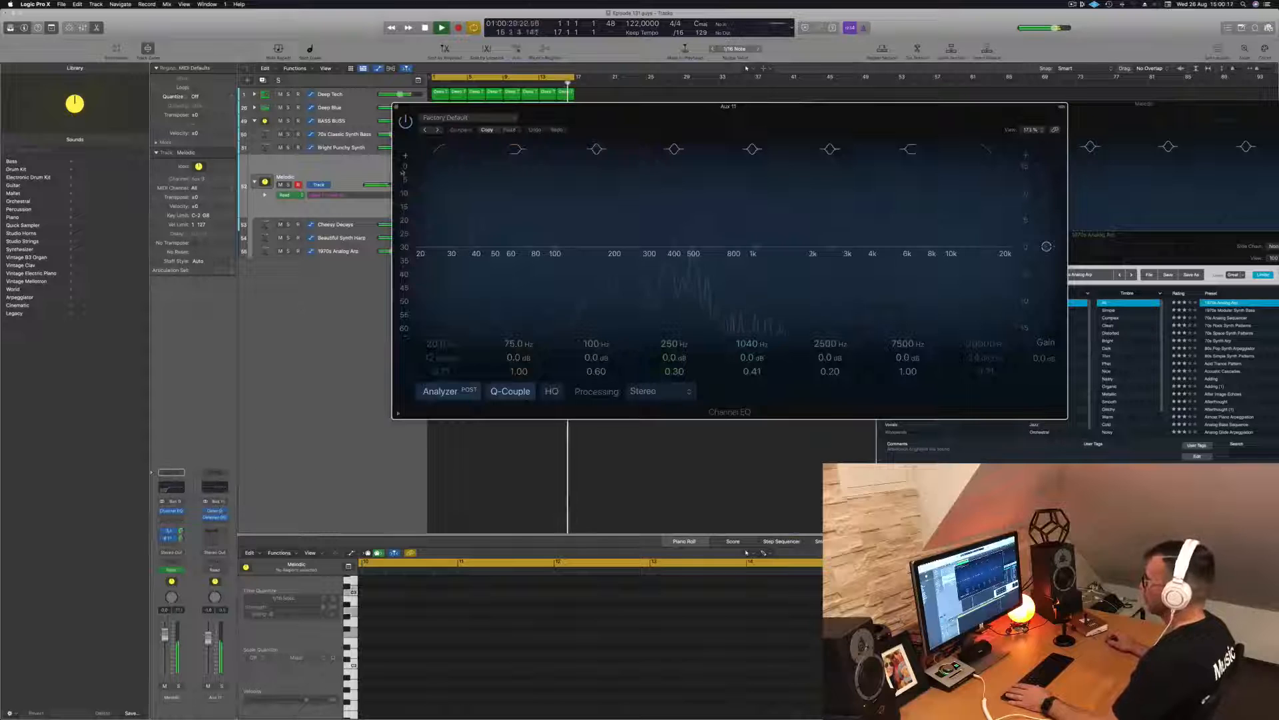
{"action": "left_click", "coordinate": [440, 149]}
{"action": "left_click_drag", "start_coordinate": [434, 219], "coordinate": [648, 211]}
{"action": "mouse_move", "coordinate": [623, 263]}
{"action": "left_mouse_down"}
{"action": "mouse_move", "coordinate": [615, 256]}
{"action": "mouse_move", "coordinate": [631, 256]}
{"action": "left_mouse_up"}
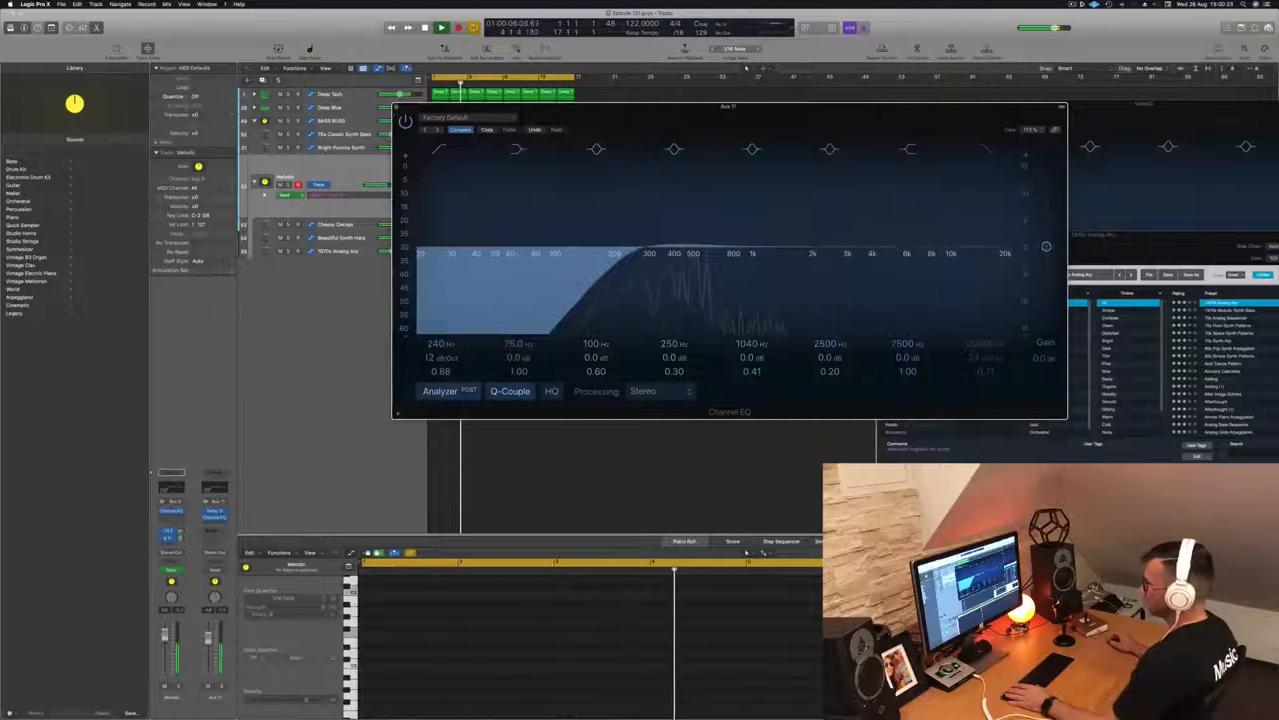
{"action": "left_click", "coordinate": [396, 107]}
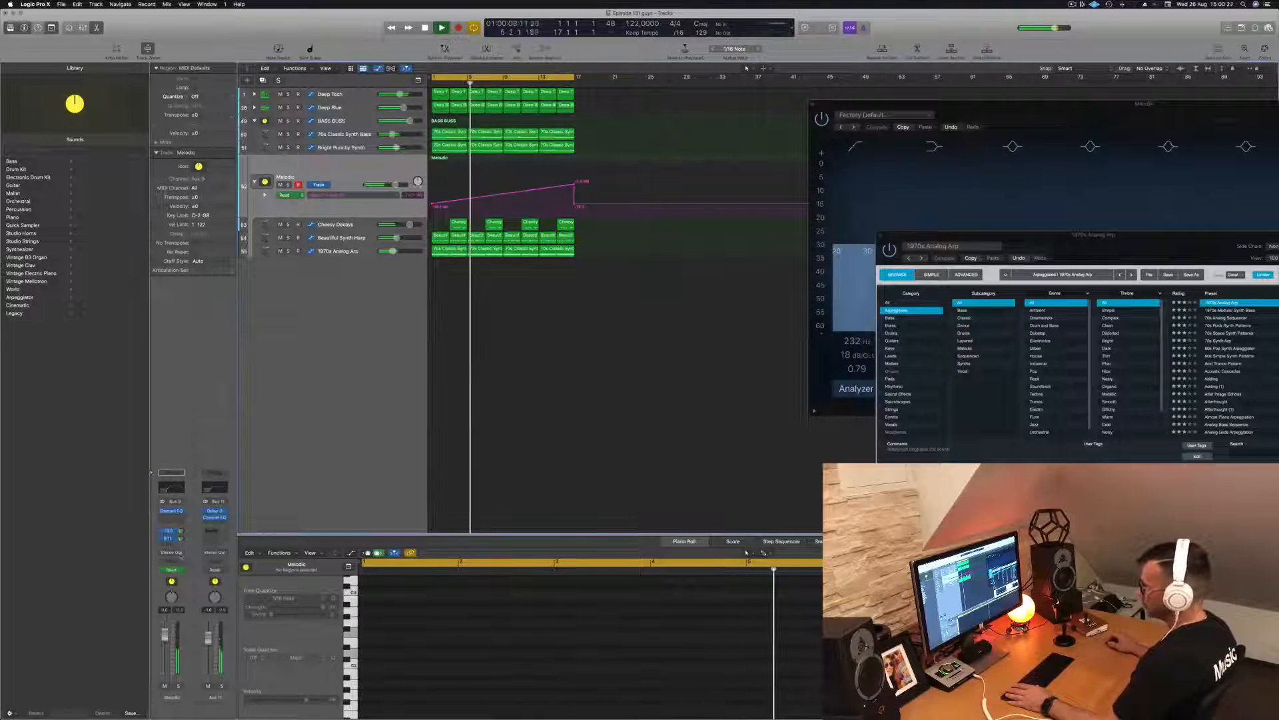
{"action": "key", "text": "space"}
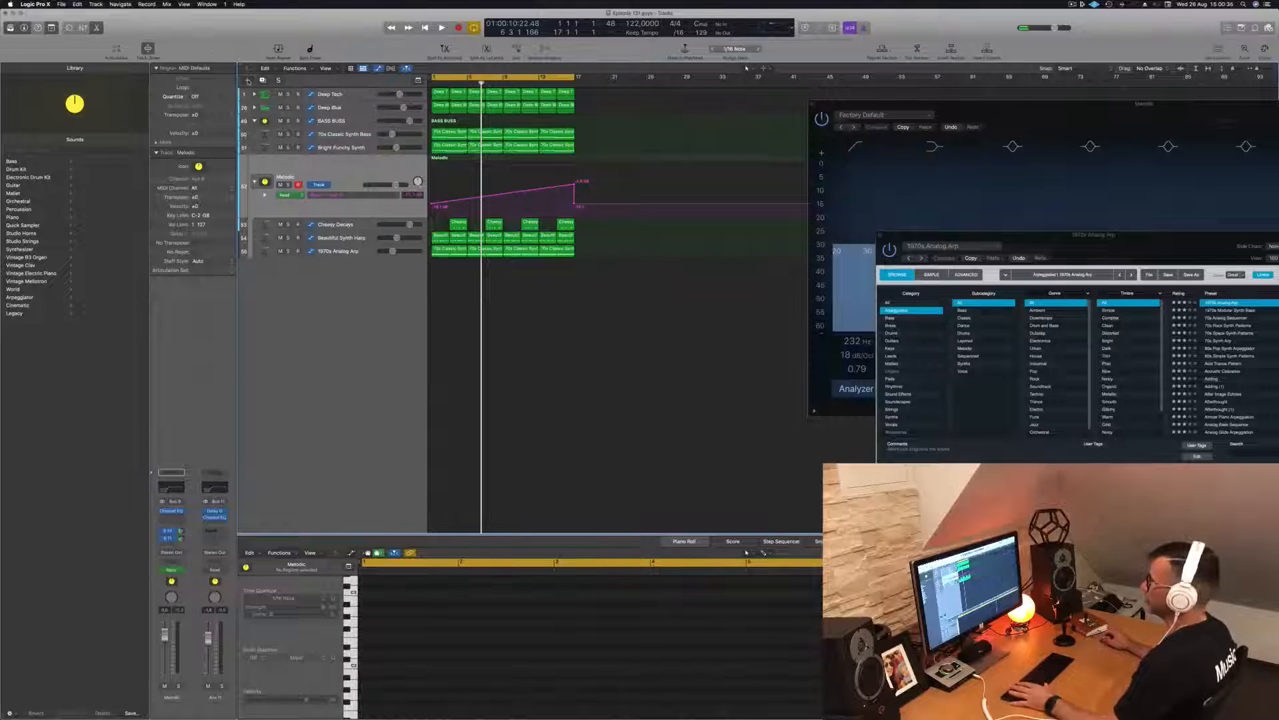
- Create a new Alchemy software instrument track below the melodic tracks and duplicate it twice
{"action": "left_click", "coordinate": [248, 81]}
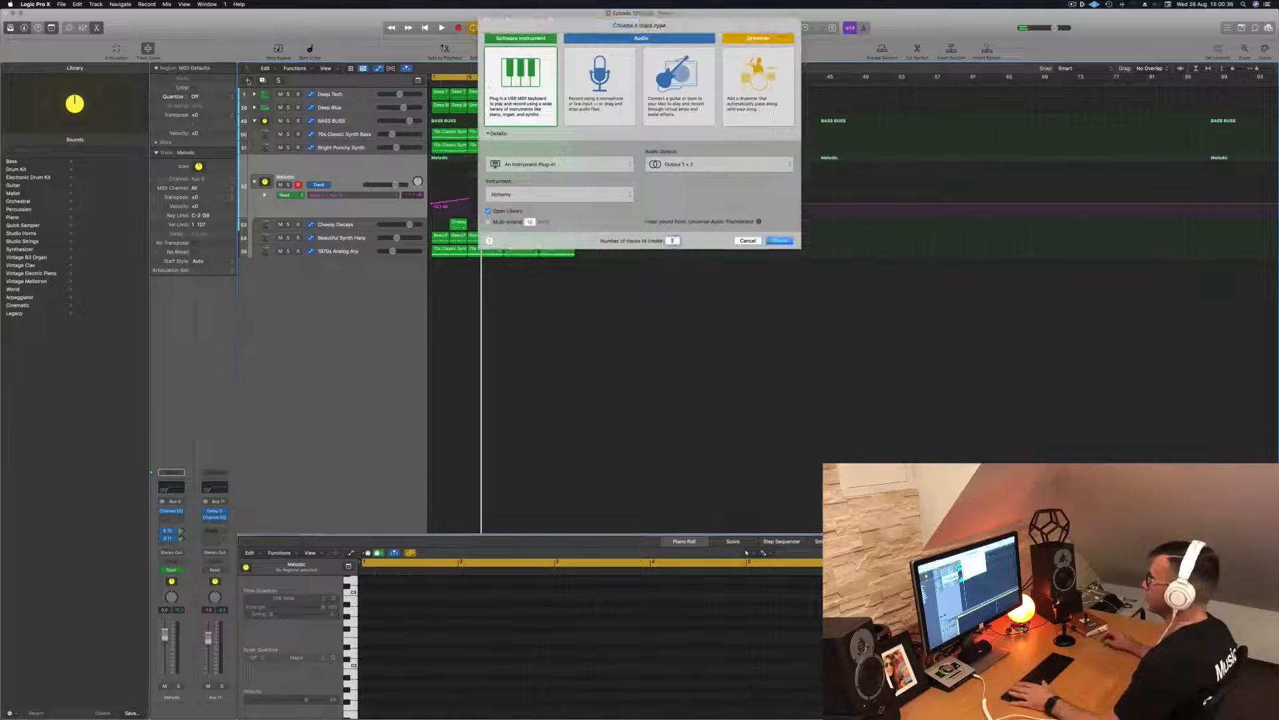
{"action": "left_click", "coordinate": [776, 241]}
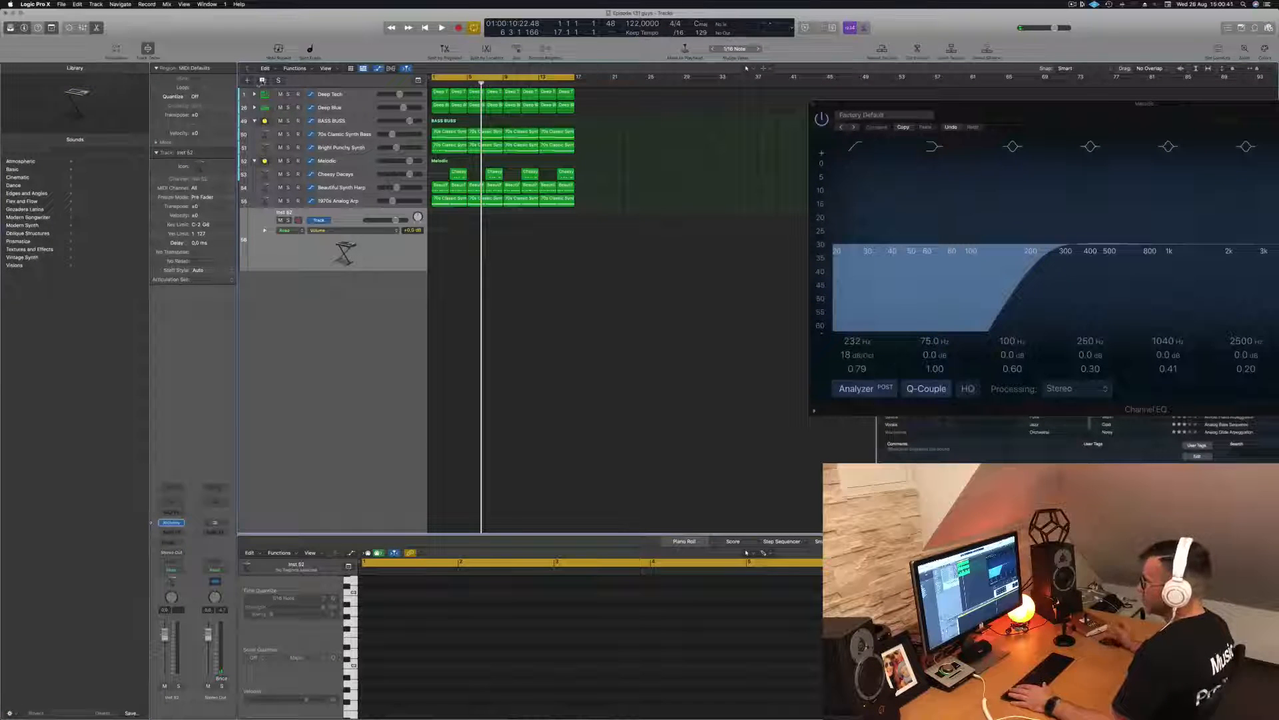
{"action": "left_click", "coordinate": [262, 81]}
{"action": "left_click", "coordinate": [262, 81]}
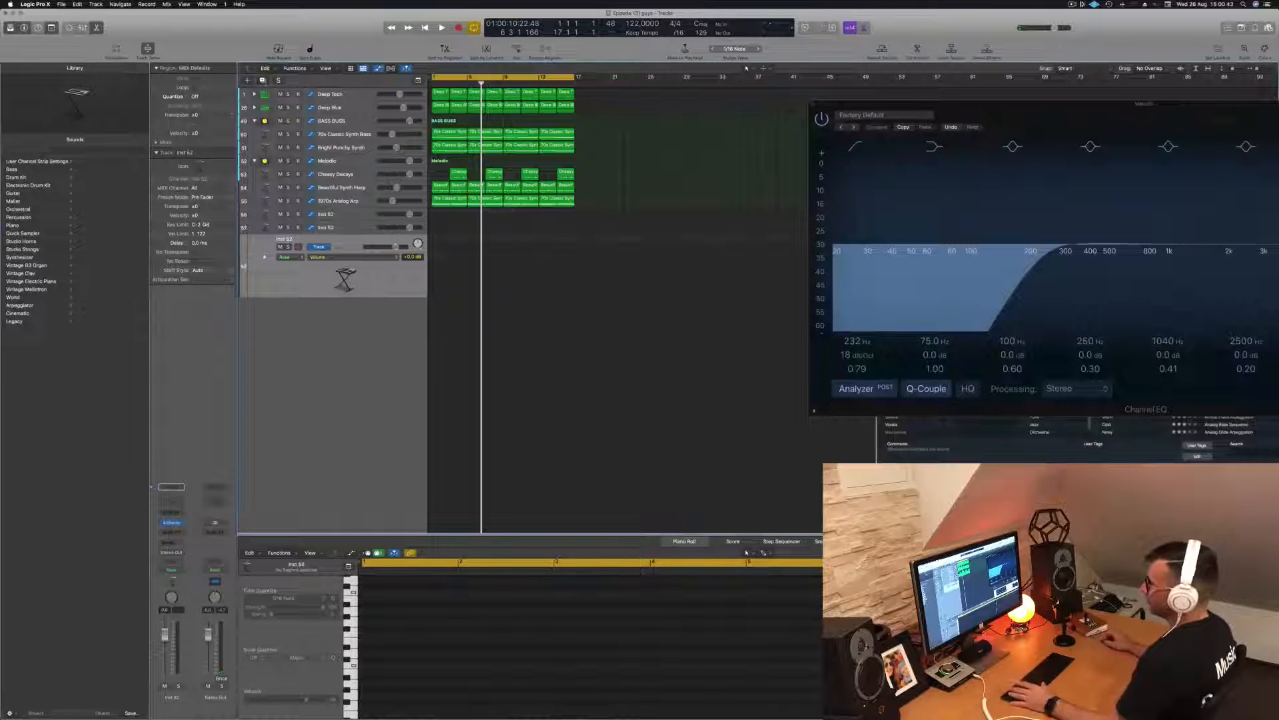
- Group the three new instrument tracks into a summing track stack and rename the stack LEADS
{"action": "left_click", "coordinate": [351, 216]}
{"action": "right_click", "coordinate": [351, 215]}
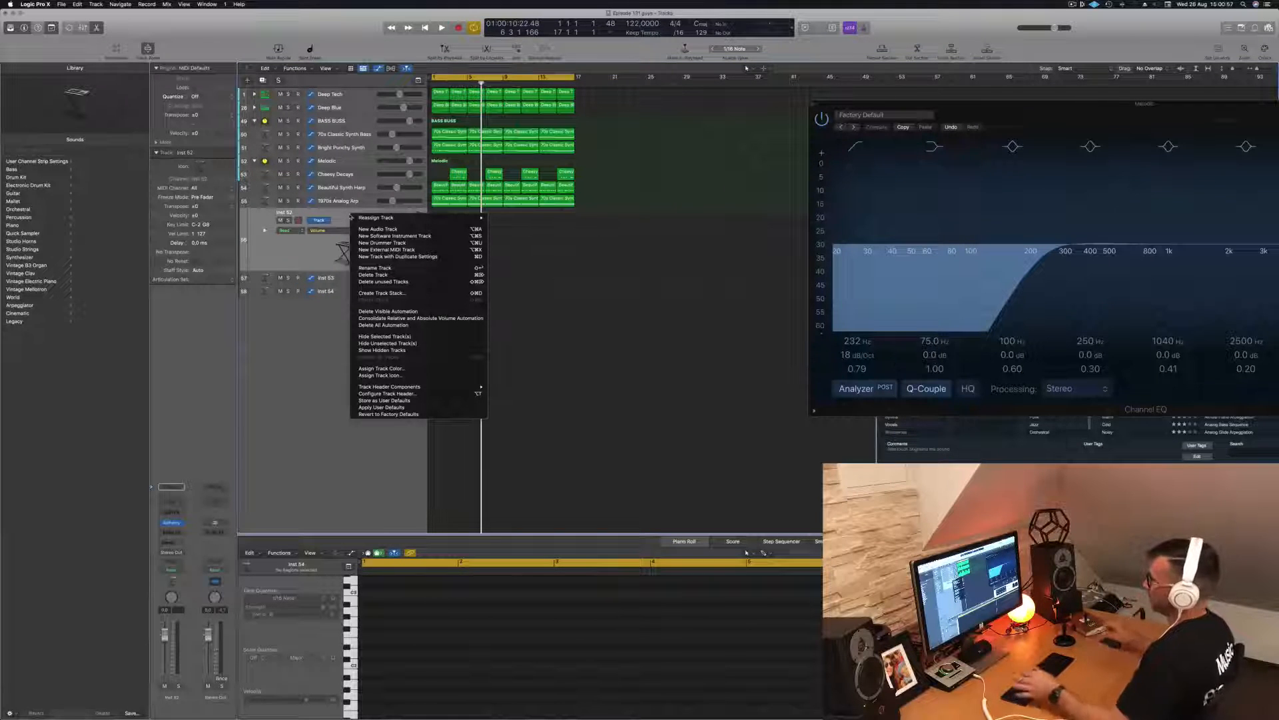
{"action": "left_click", "coordinate": [342, 216]}
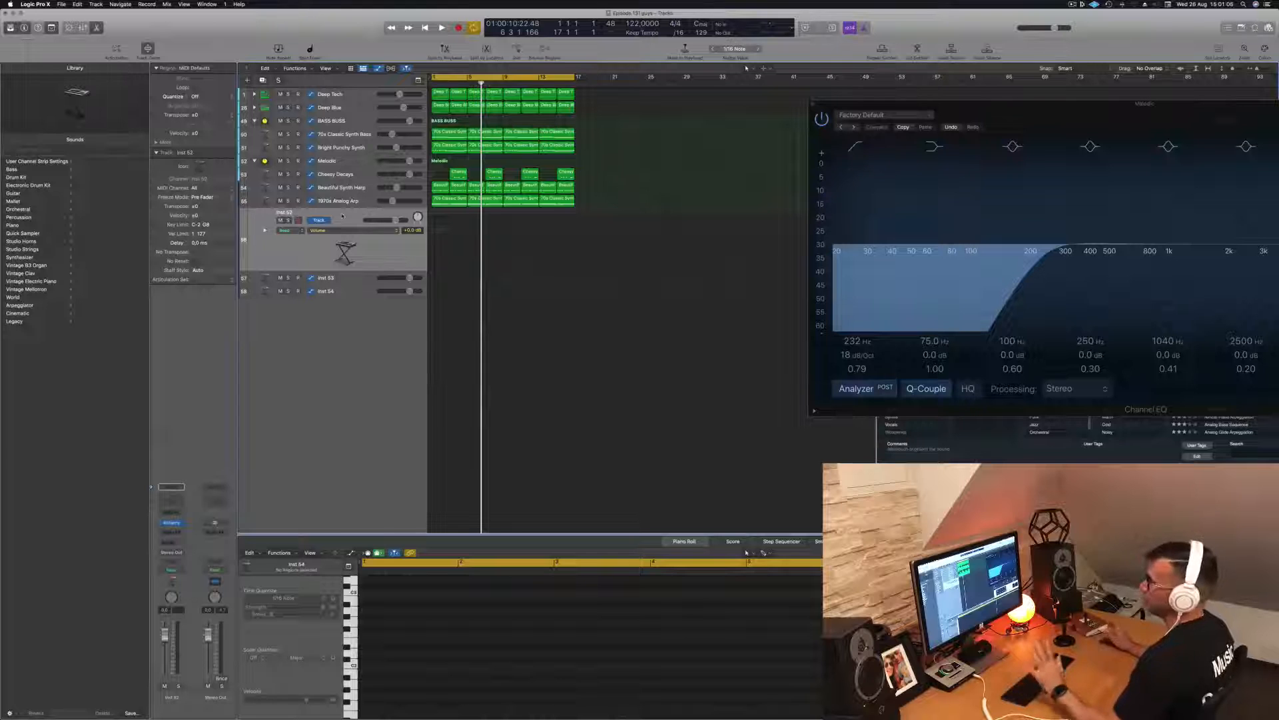
{"action": "right_click", "coordinate": [345, 216]}
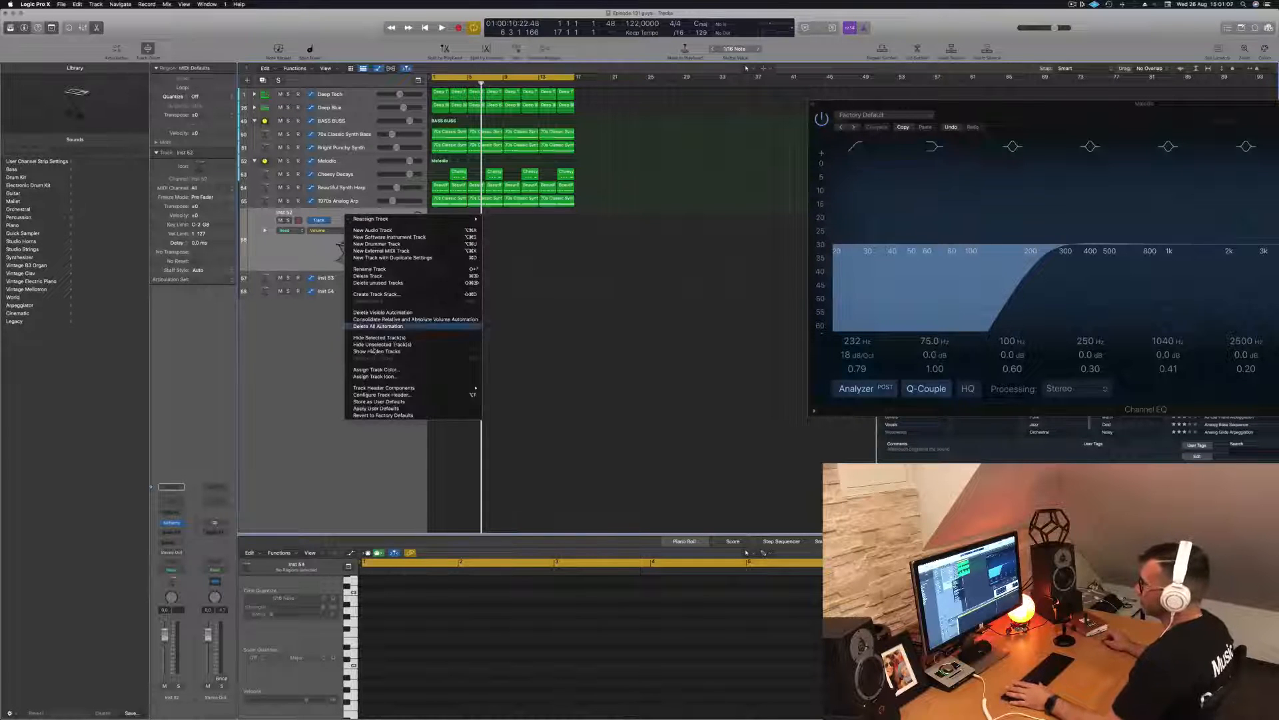
{"action": "left_click", "coordinate": [393, 294]}
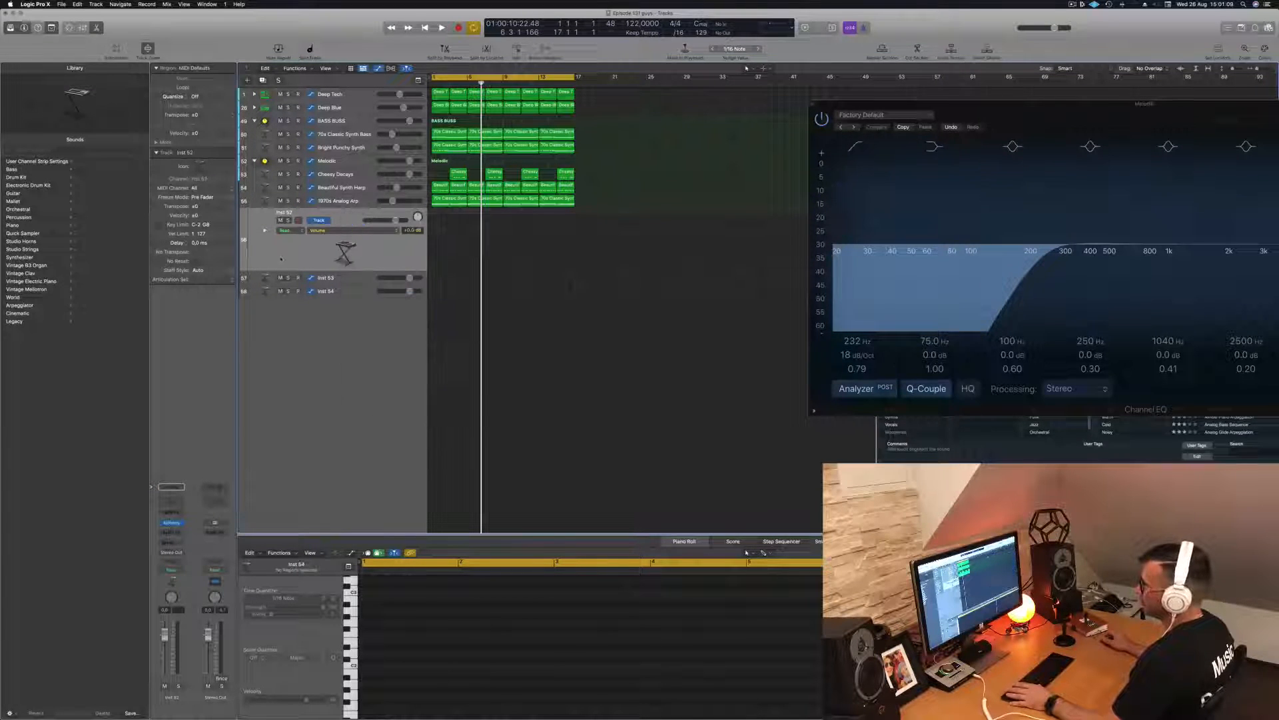
{"action": "key", "text": "Return"}
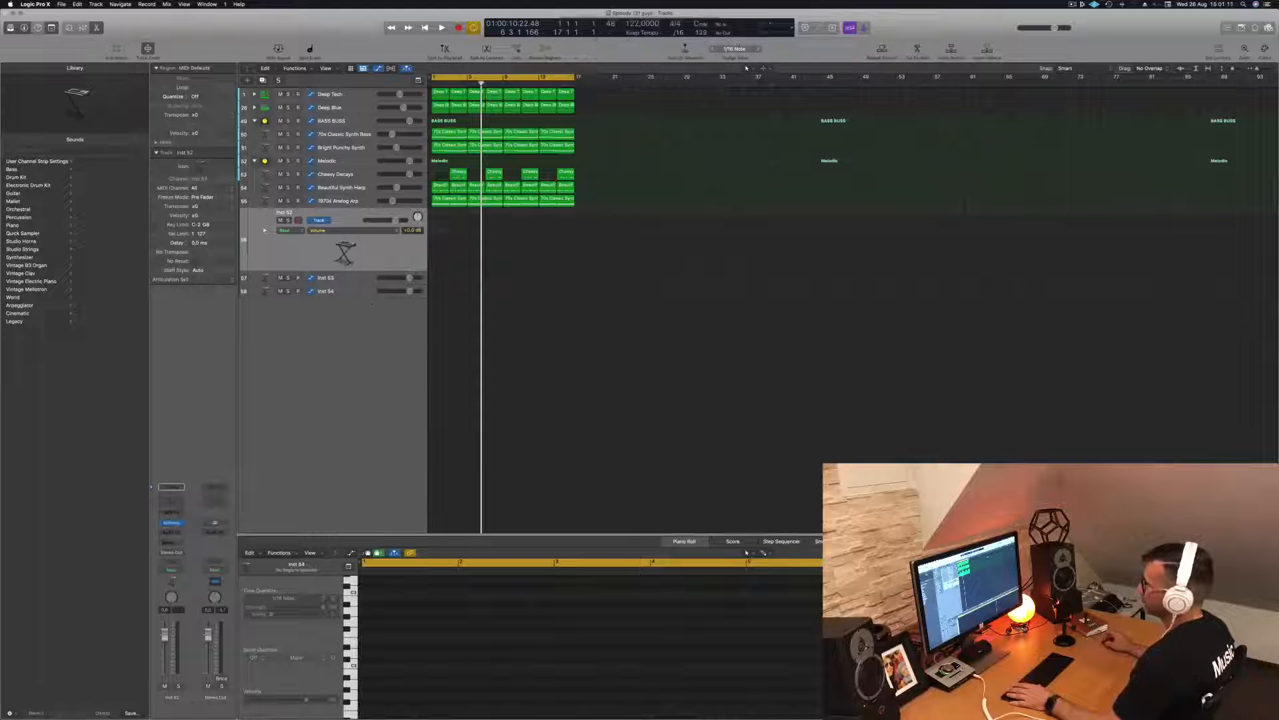
{"action": "left_click_drag", "start_coordinate": [353, 291], "coordinate": [358, 228]}
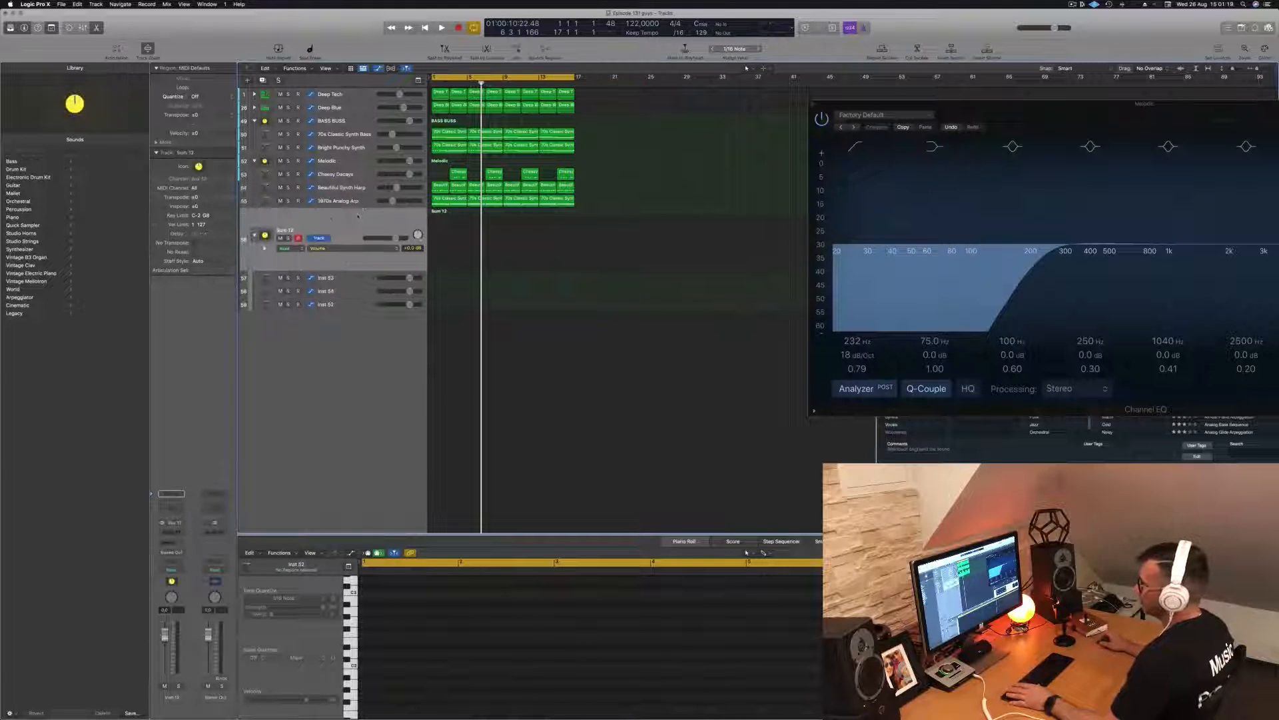
{"action": "double_click", "coordinate": [285, 229]}
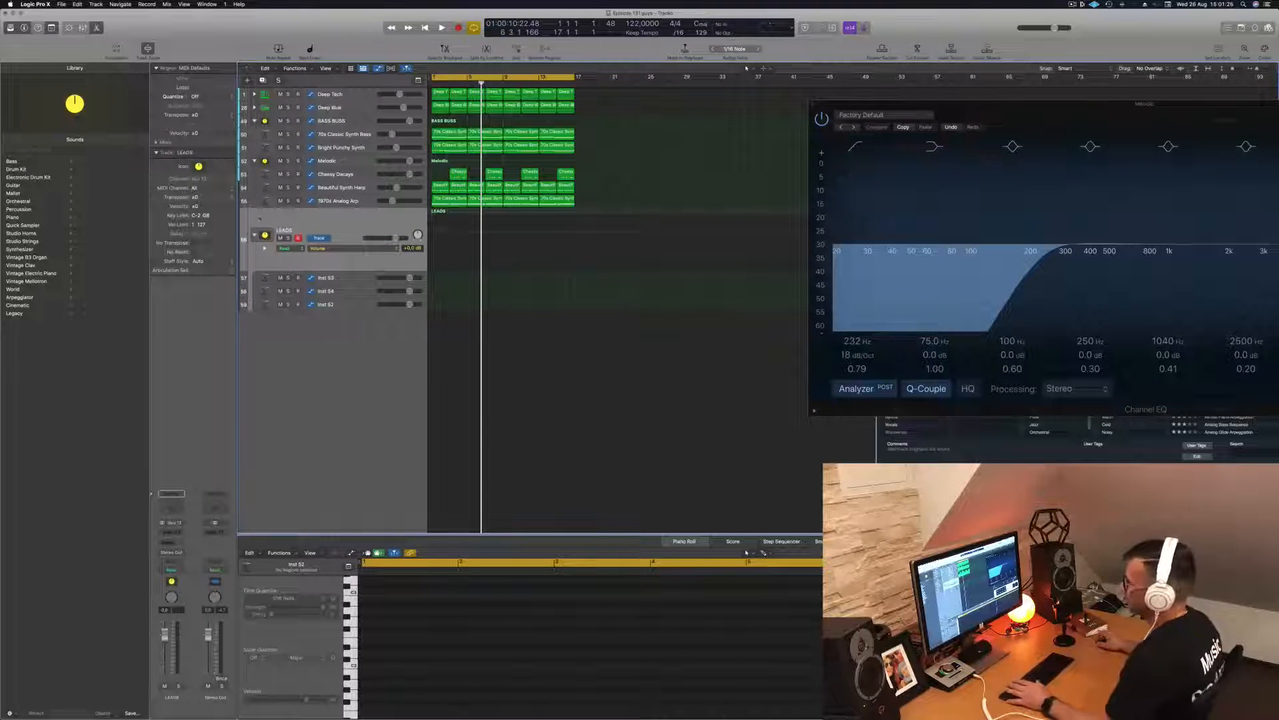
- Add a send to Bus 10 (Aux 10) on the first instrument track inside the LEADS stack
{"action": "left_click", "coordinate": [359, 279]}
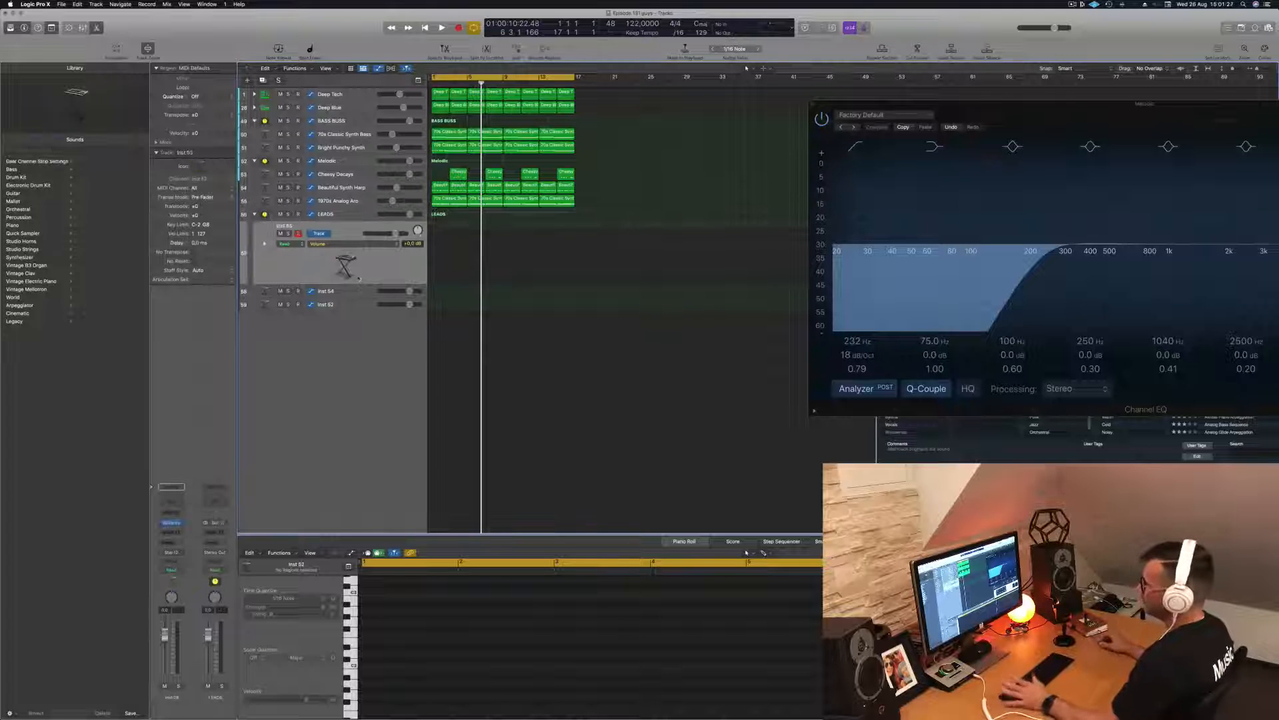
{"action": "left_click", "coordinate": [168, 543]}
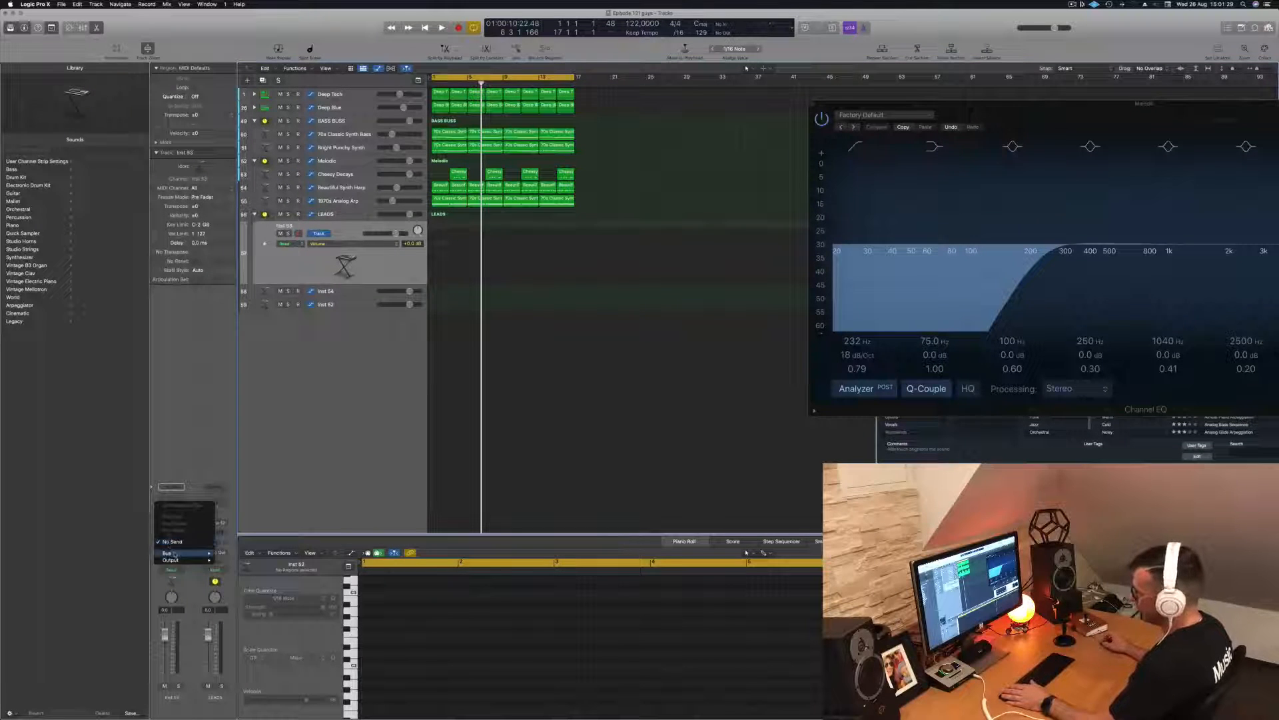
{"action": "mouse_move", "coordinate": [183, 555]}
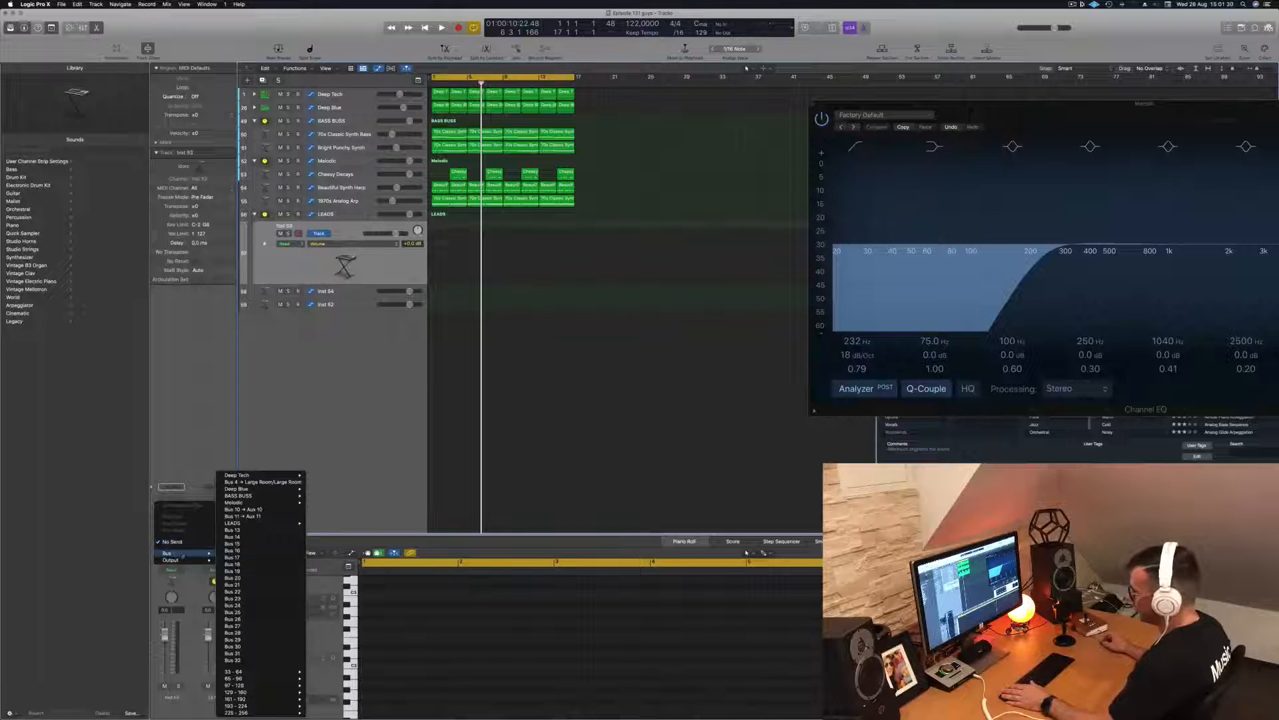
{"action": "left_click", "coordinate": [272, 509]}
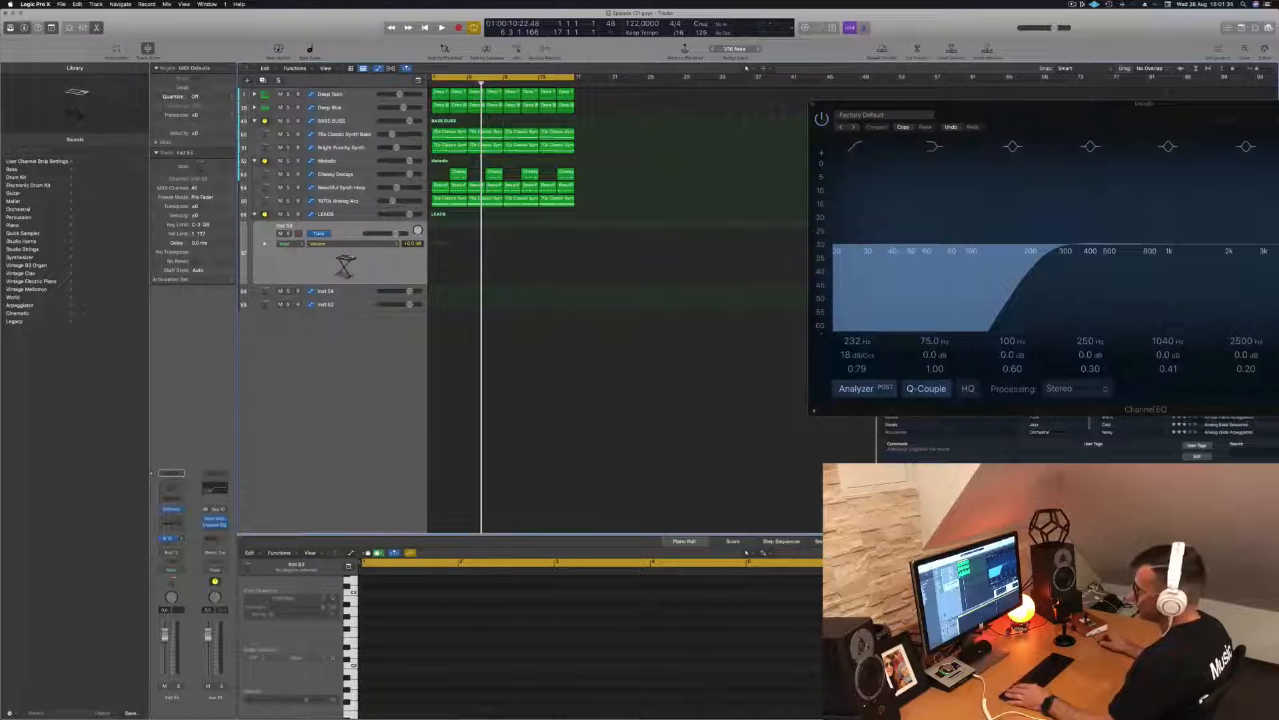
- Start playback from the beginning, open the track's Alchemy synth and limit its preset browser to the Leads category
{"action": "key", "text": "Return"}
{"action": "key", "text": "space"}
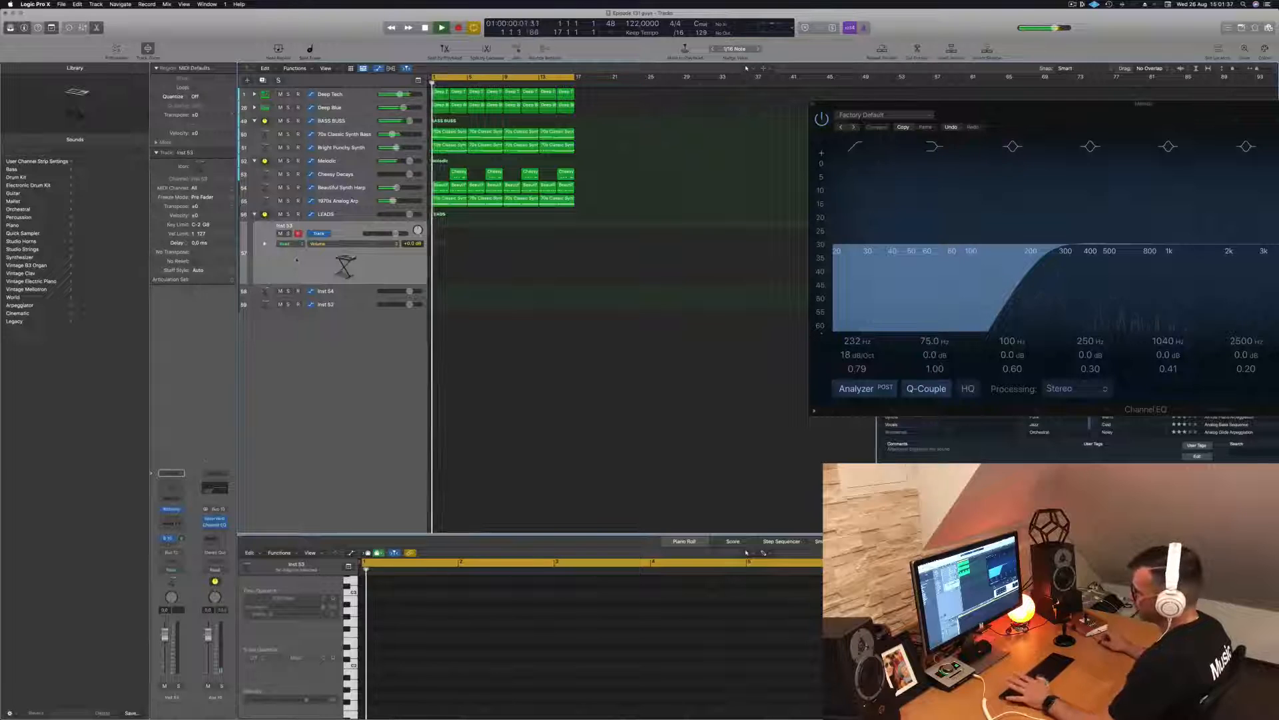
{"action": "left_click", "coordinate": [172, 509]}
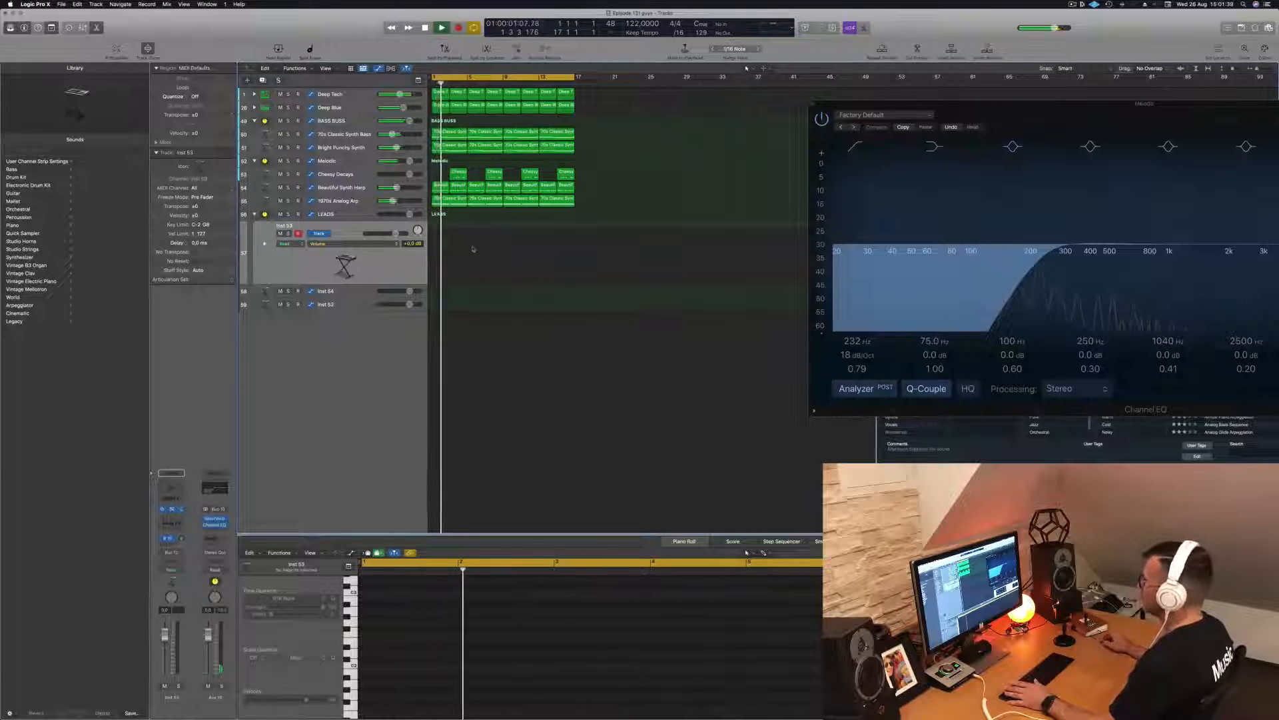
{"action": "left_click_drag", "start_coordinate": [666, 107], "coordinate": [759, 123]}
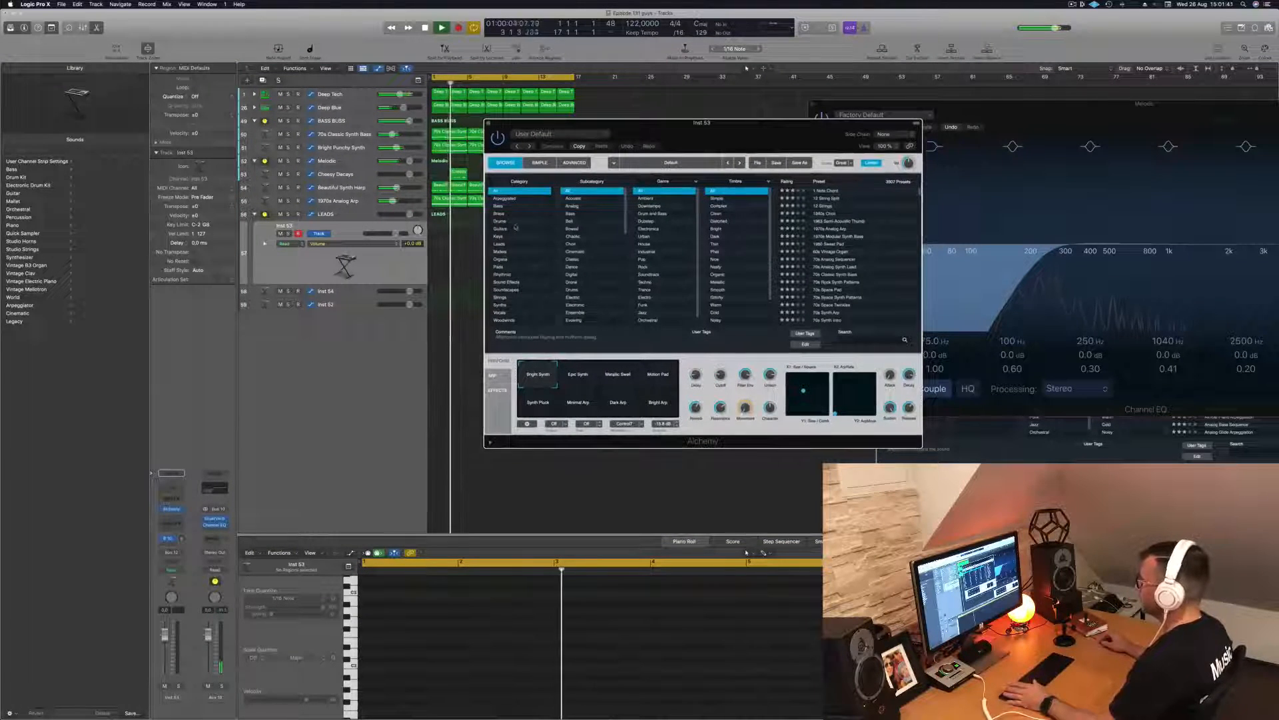
{"action": "left_click", "coordinate": [499, 244]}
{"action": "left_click_drag", "start_coordinate": [726, 123], "coordinate": [806, 193]}
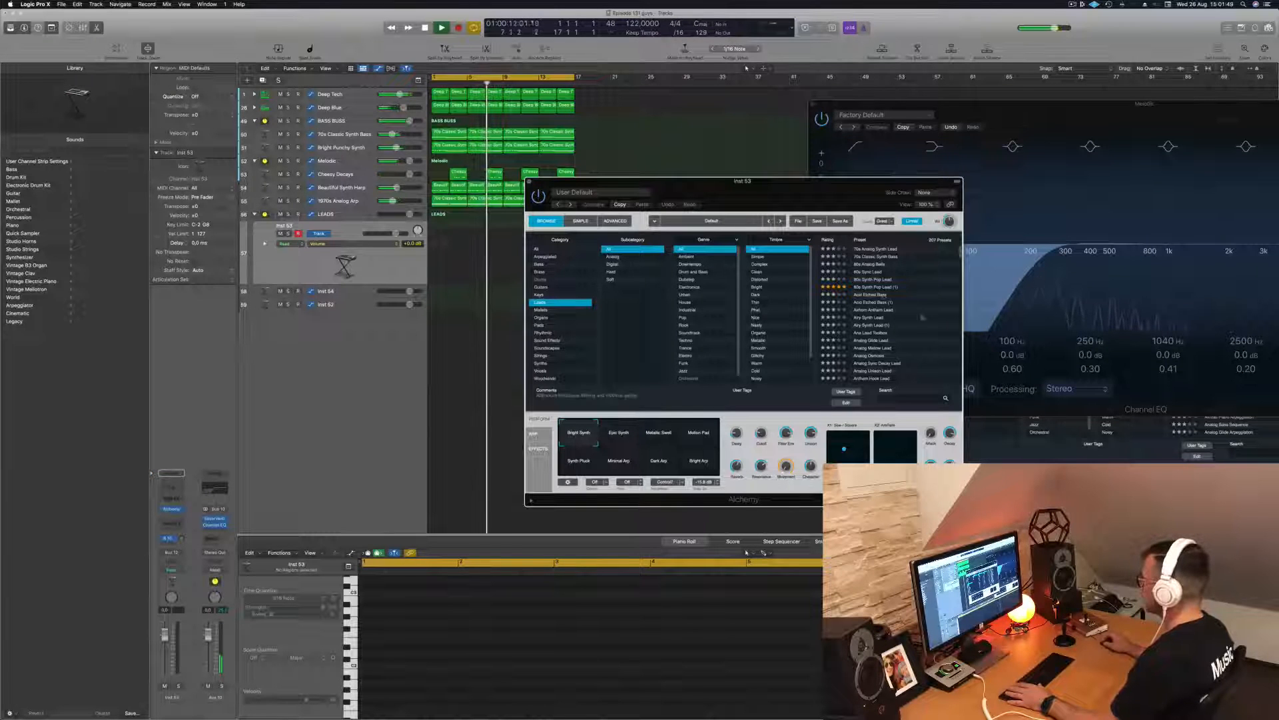
{"action": "scroll", "coordinate": [916, 300], "scroll_direction": "down", "scroll_amount": 1}
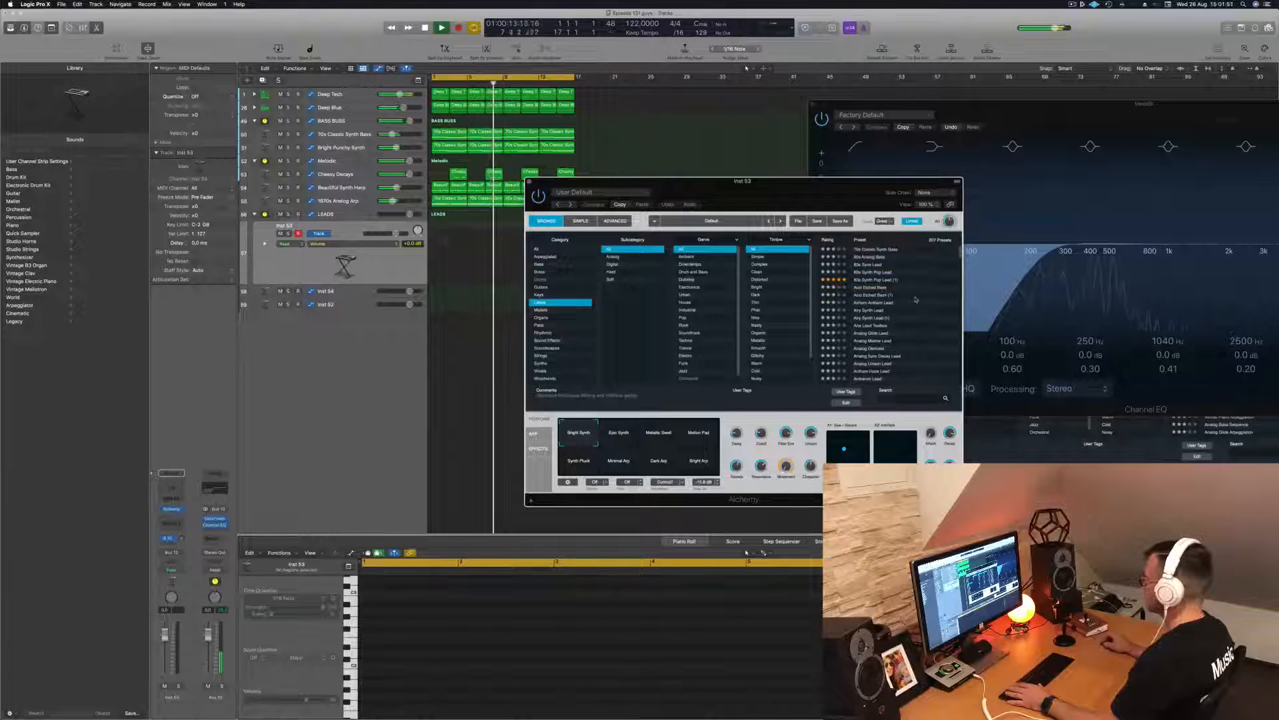
- Load the Ana Lead Toolbox preset, rearrange the open plug-in and Musical Typing windows, and try out notes over the loop
{"action": "left_click", "coordinate": [882, 325]}
{"action": "left_click_drag", "start_coordinate": [1095, 110], "coordinate": [931, 293]}
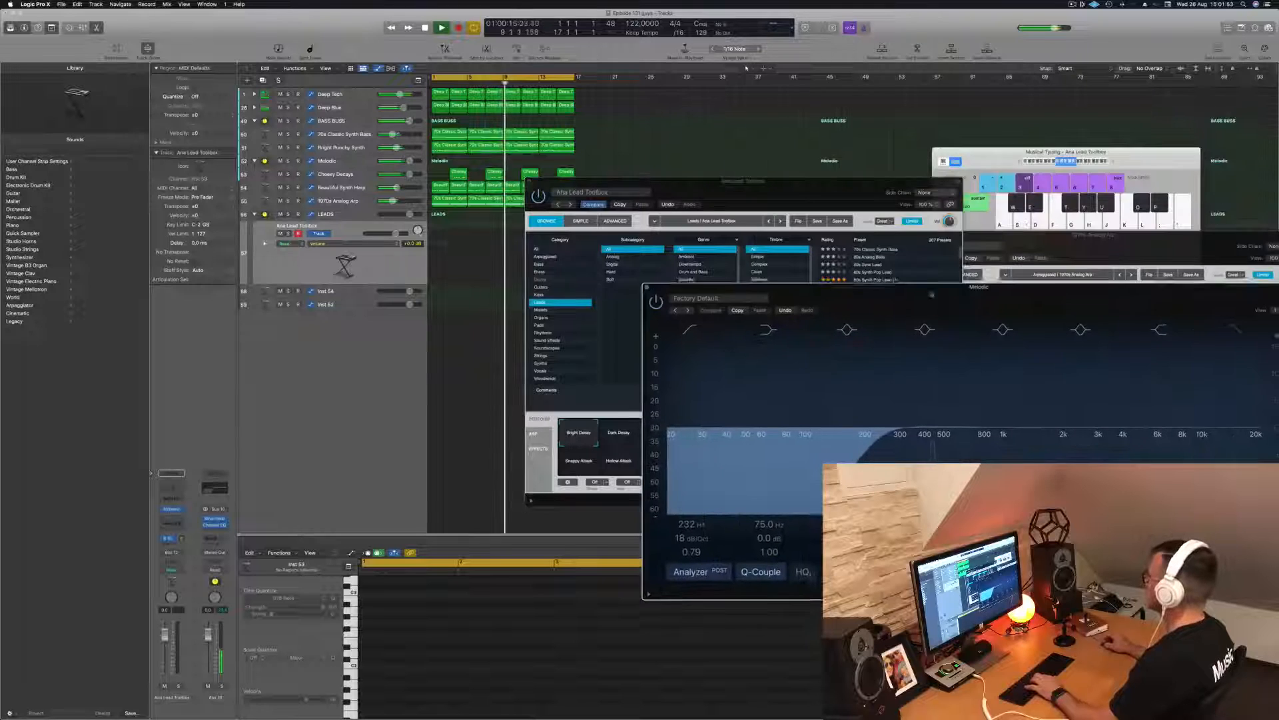
{"action": "left_click_drag", "start_coordinate": [1113, 163], "coordinate": [1055, 153]}
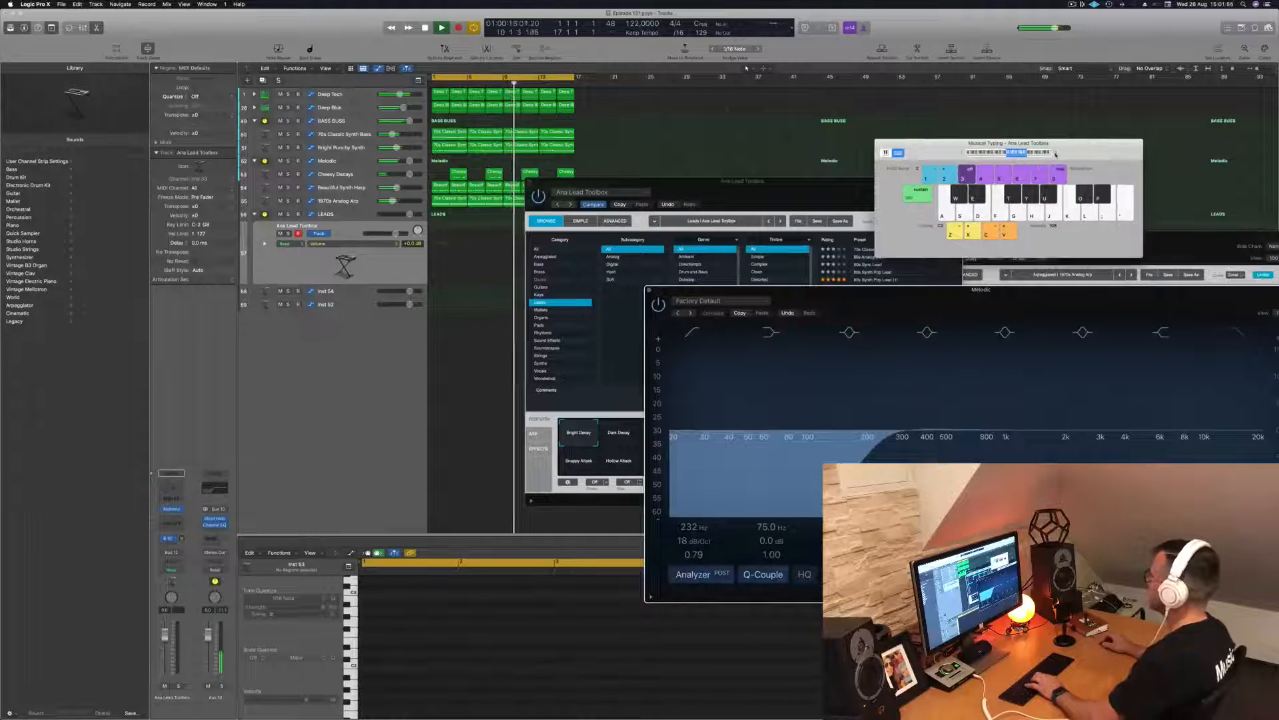
{"action": "left_click_drag", "start_coordinate": [773, 189], "coordinate": [679, 180]}
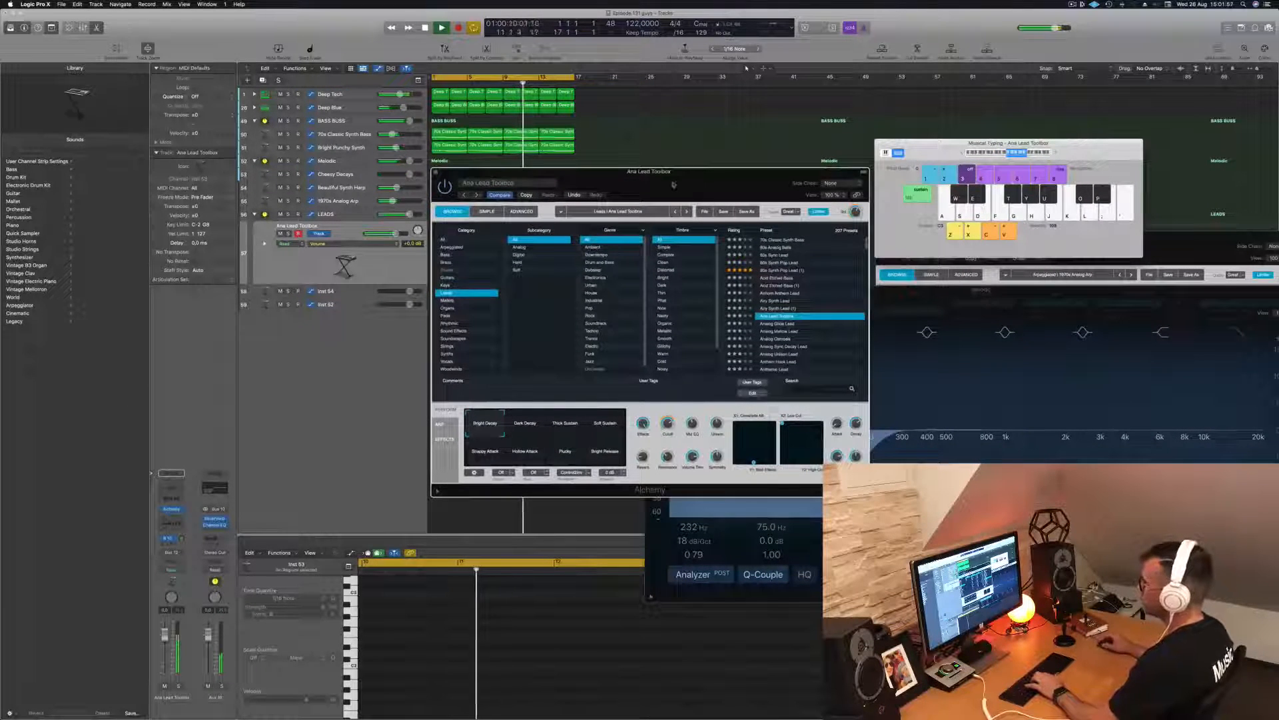
{"action": "key", "text": "k"}
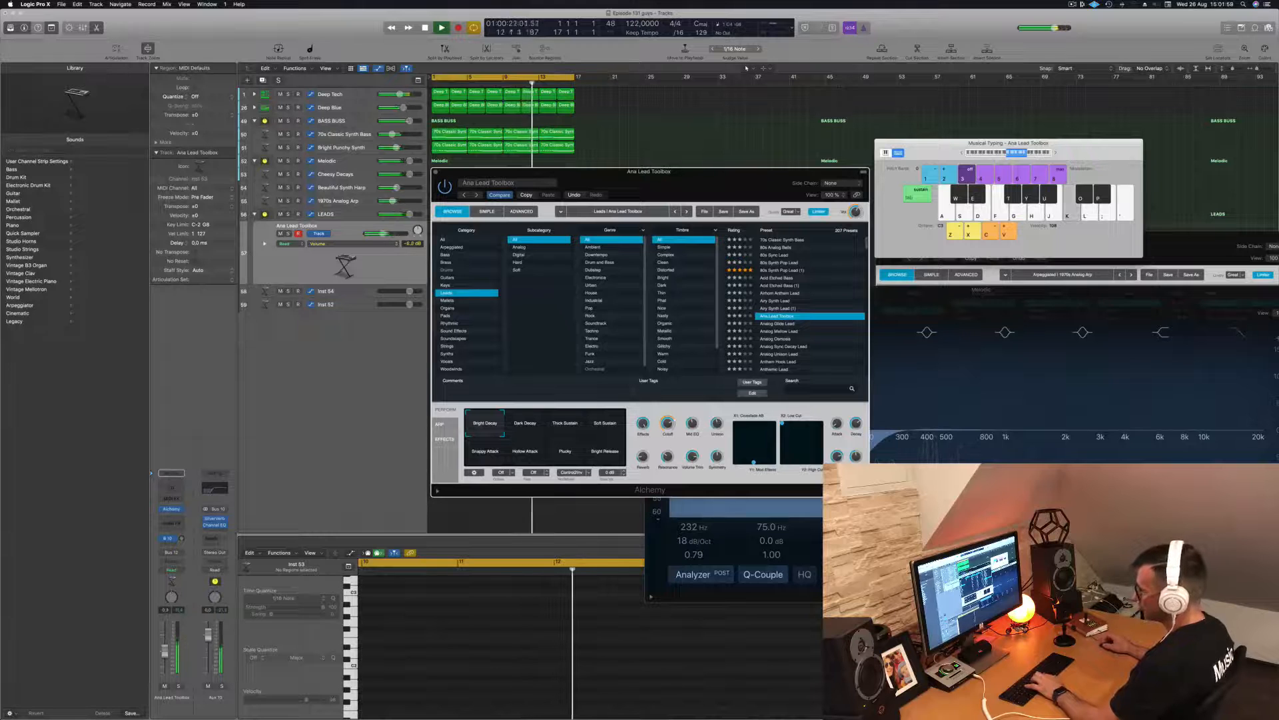
{"action": "key", "text": "h"}
{"action": "key", "text": "j"}
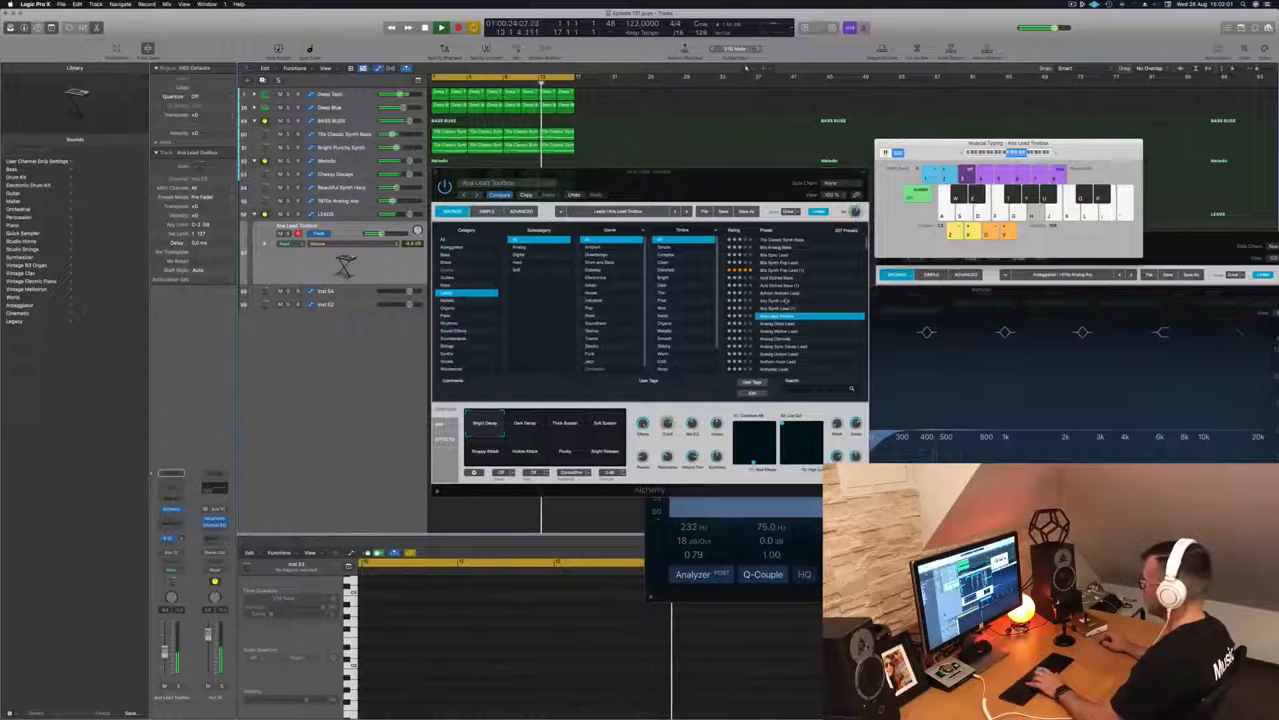
- Audition the Analog Glide Lead and Analog Mellow Lead presets by playing notes over the loop
{"action": "left_click", "coordinate": [777, 324]}
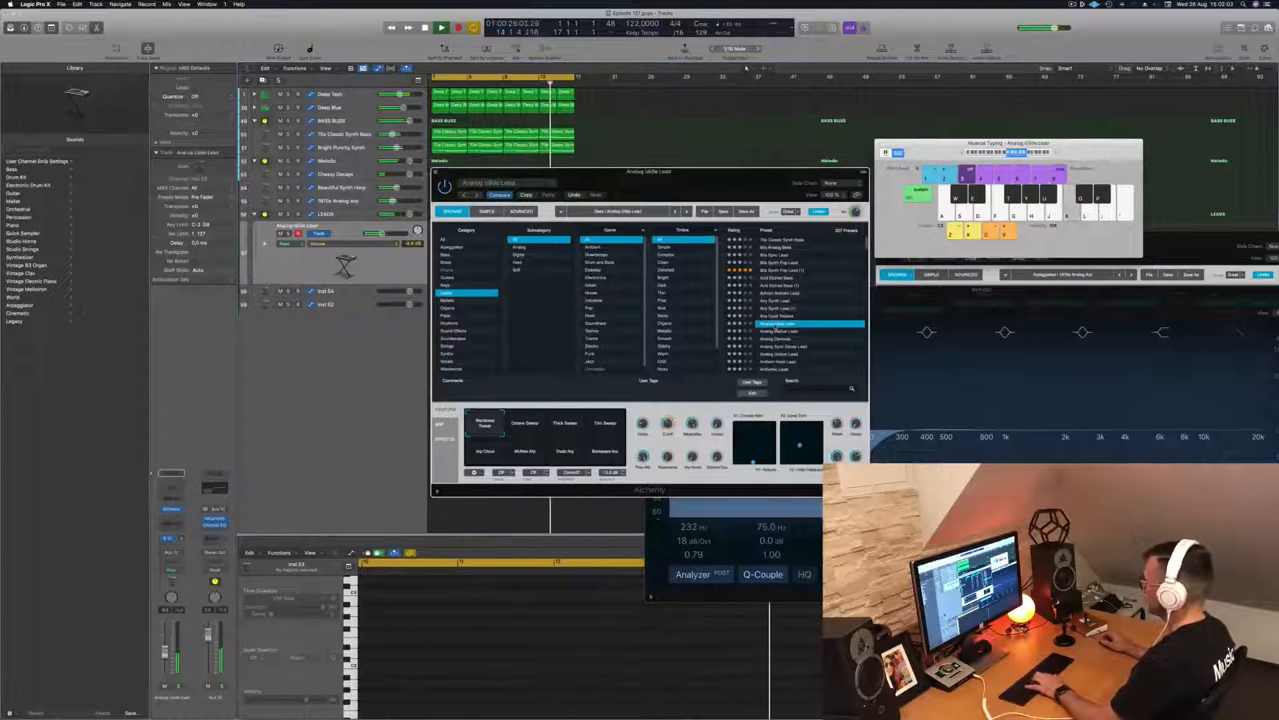
{"action": "key", "text": "k"}
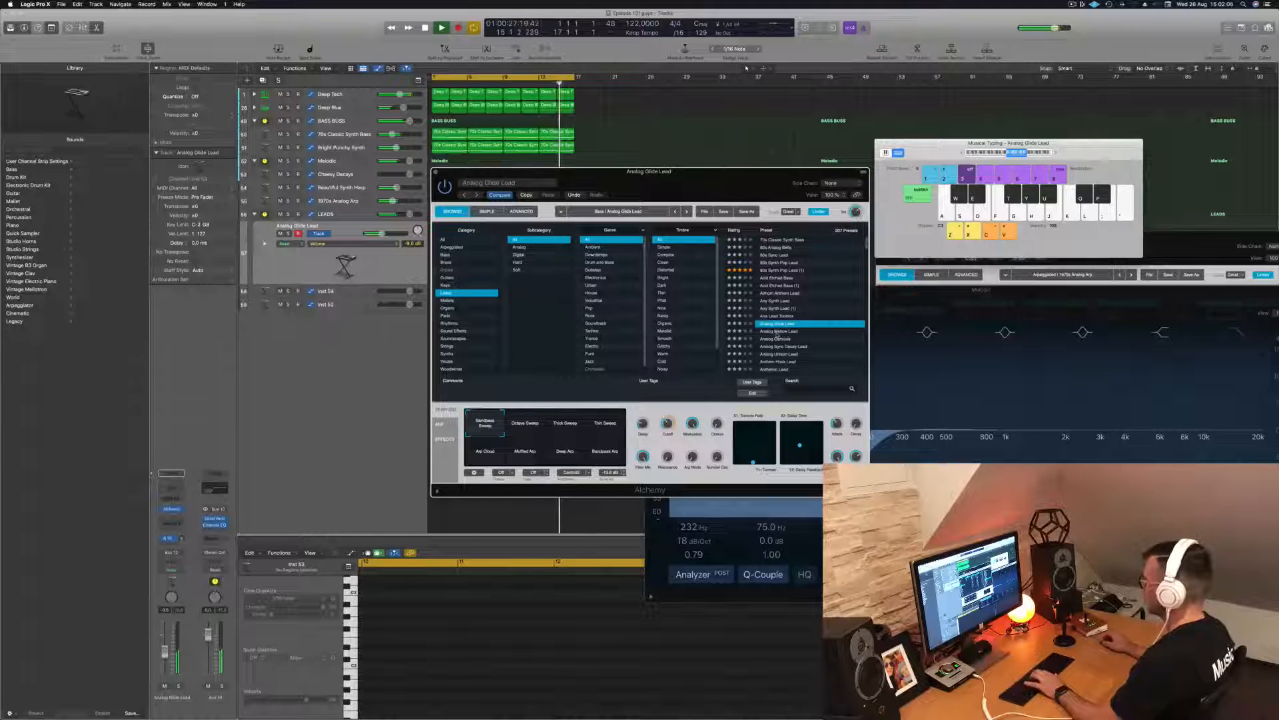
{"action": "left_click", "coordinate": [779, 331]}
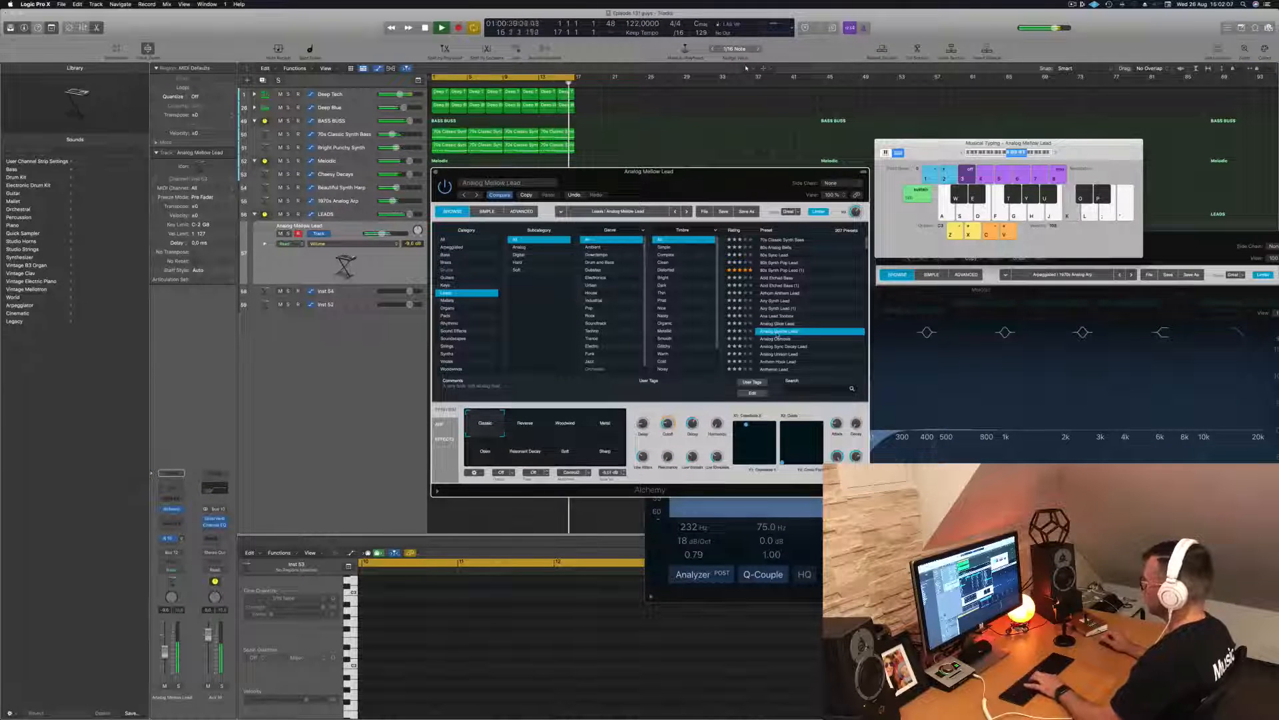
{"action": "key", "text": "semicolon"}
{"action": "key", "text": "apostrophe"}
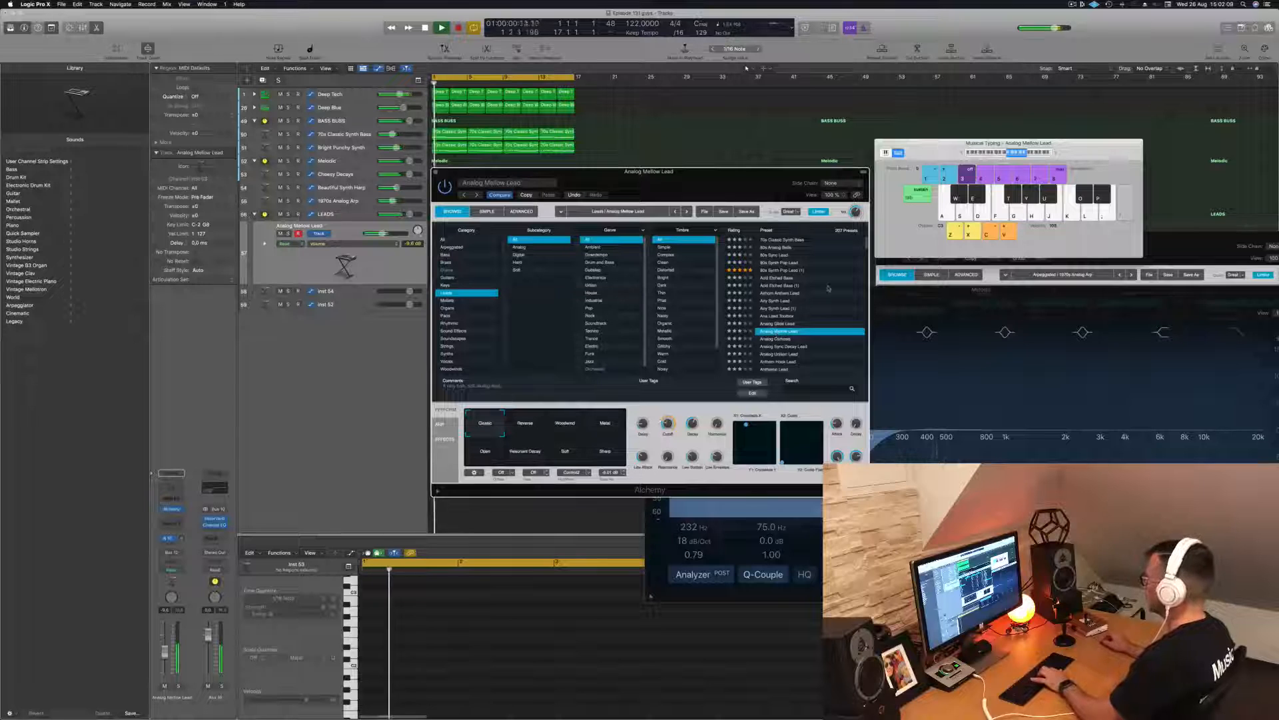
{"action": "key", "text": "semicolon"}
{"action": "key", "text": "l"}
- Reposition the Alchemy window and audition the Analog Osmosis, Analog Sync Decay Lead and Analog Unison Lead presets with played notes
{"action": "left_click_drag", "start_coordinate": [786, 197], "coordinate": [845, 163]}
{"action": "key", "text": "Down"}
{"action": "key", "text": "semicolon"}
{"action": "key", "text": "apostrophe"}
{"action": "key", "text": "l"}
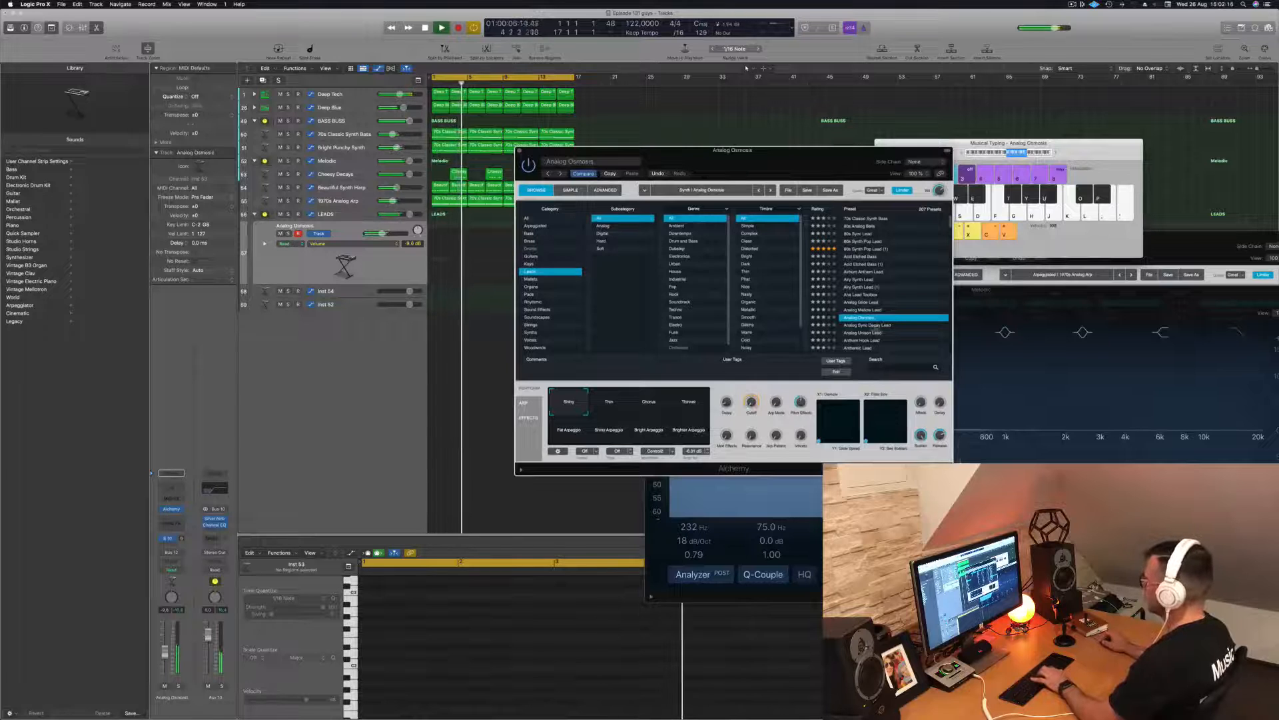
{"action": "key", "text": "Down"}
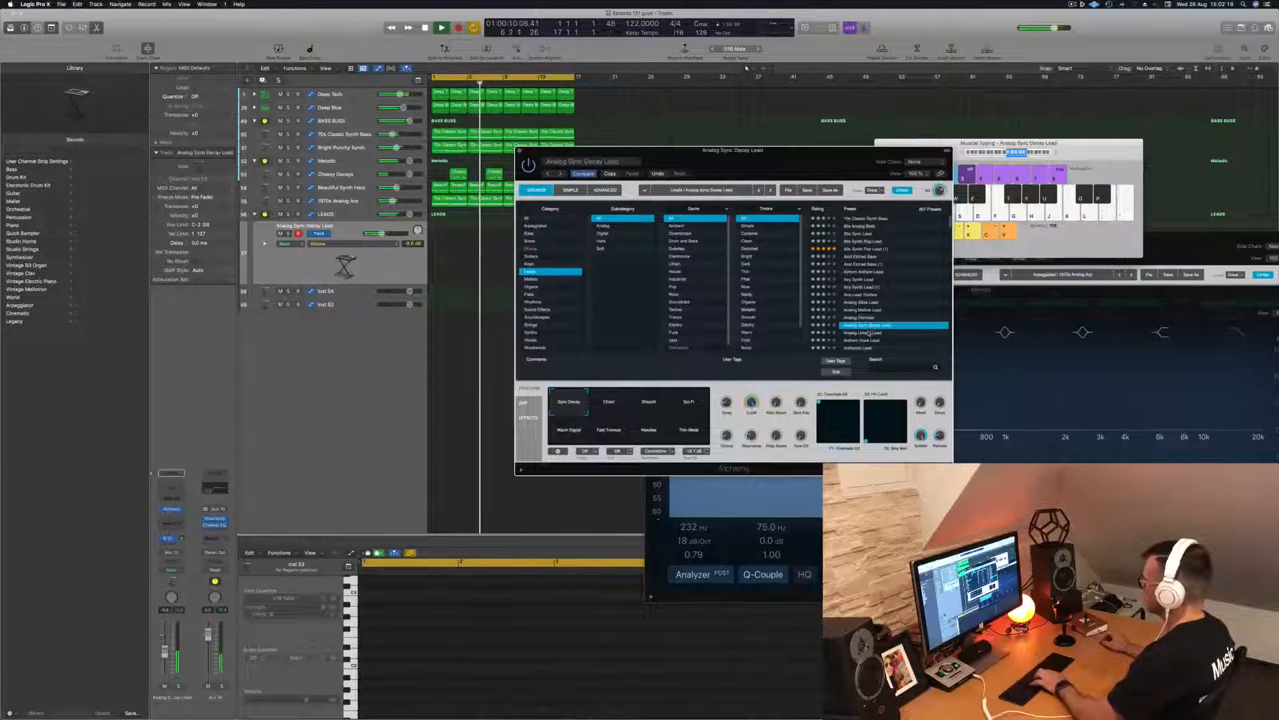
{"action": "left_click", "coordinate": [868, 334]}
{"action": "key", "text": "j"}
- Audition the Anthem Hook Lead preset by playing short note patterns over the loop
{"action": "scroll", "coordinate": [882, 298], "scroll_direction": "down", "scroll_amount": 3}
{"action": "key", "text": "k"}
{"action": "key", "text": "h"}
{"action": "key", "text": "j"}
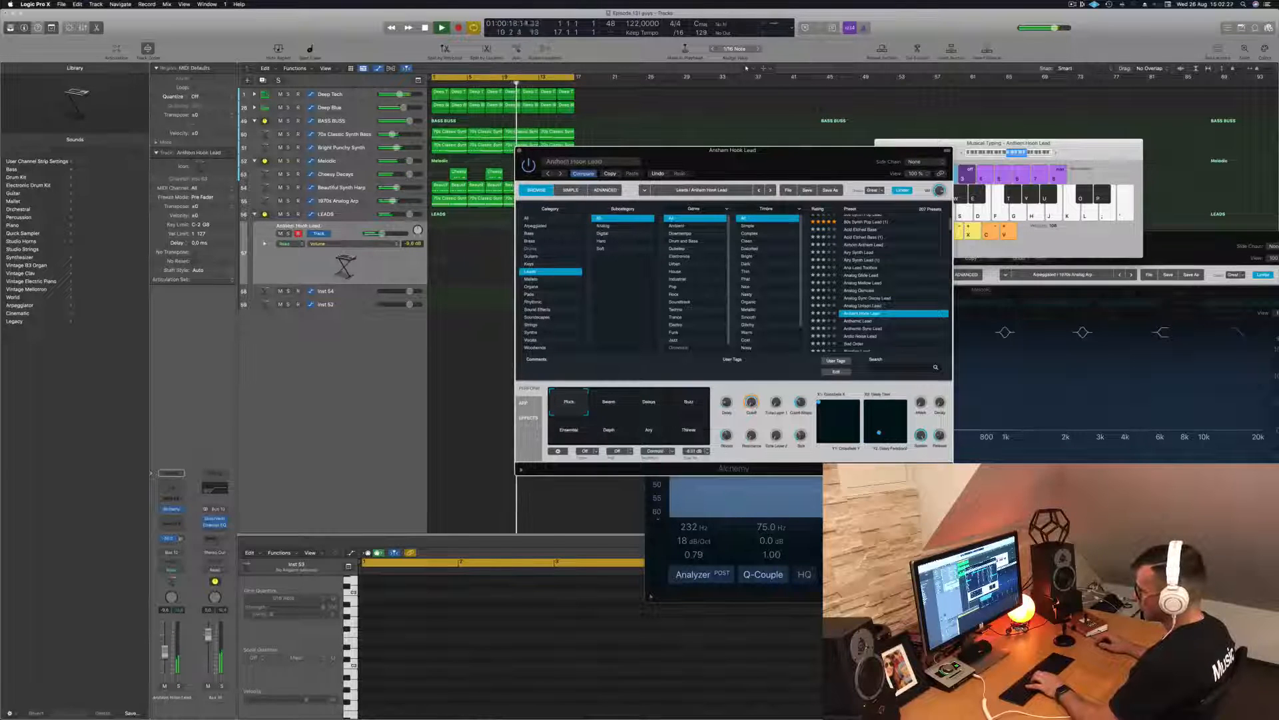
{"action": "key", "text": "j"}
{"action": "key", "text": "h"}
{"action": "key", "text": "j"}
{"action": "key", "text": "k"}
{"action": "key", "text": "h"}
{"action": "key", "text": "j"}
- Audition the Anthemic Lead, Anthemic Sync Lead and Arctic Noise Lead presets with played notes
{"action": "scroll", "coordinate": [854, 296], "scroll_direction": "down", "scroll_amount": 3}
{"action": "key", "text": "k"}
{"action": "left_click", "coordinate": [853, 294]}
{"action": "key", "text": "h"}
{"action": "key", "text": "k"}
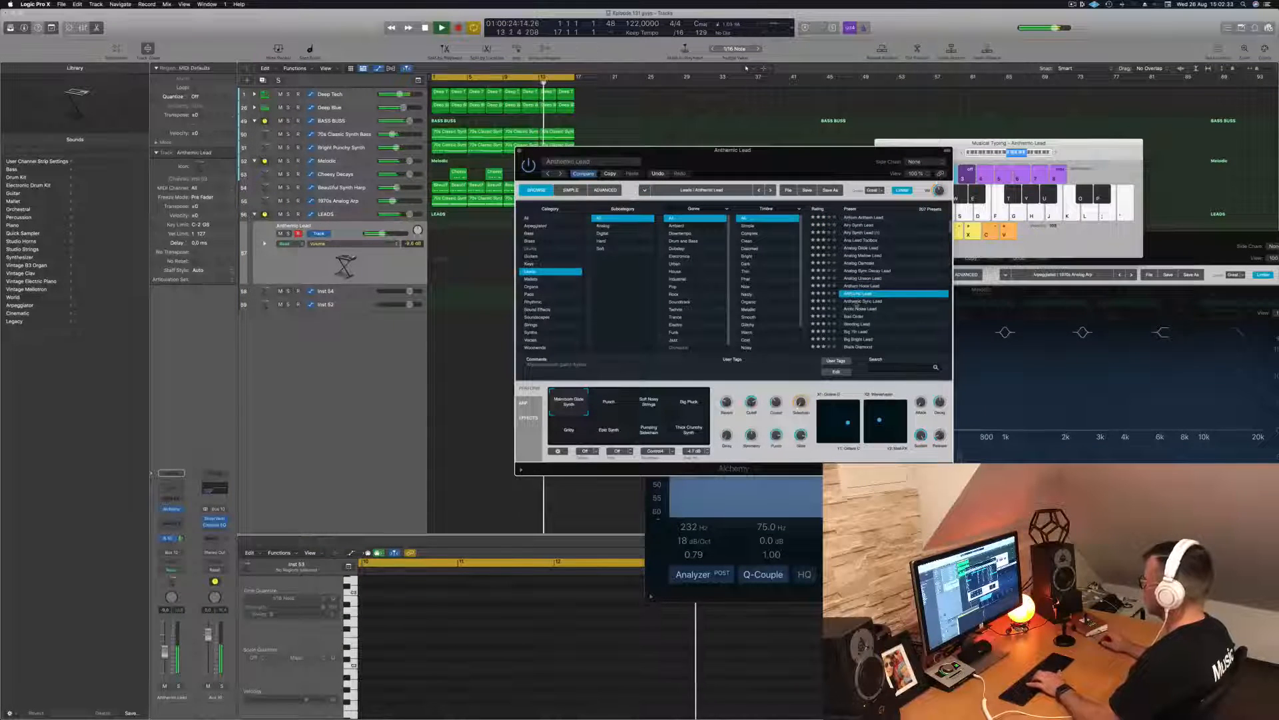
{"action": "left_click", "coordinate": [858, 301]}
{"action": "key", "text": "l"}
{"action": "left_click", "coordinate": [860, 308]}
{"action": "key", "text": "g"}
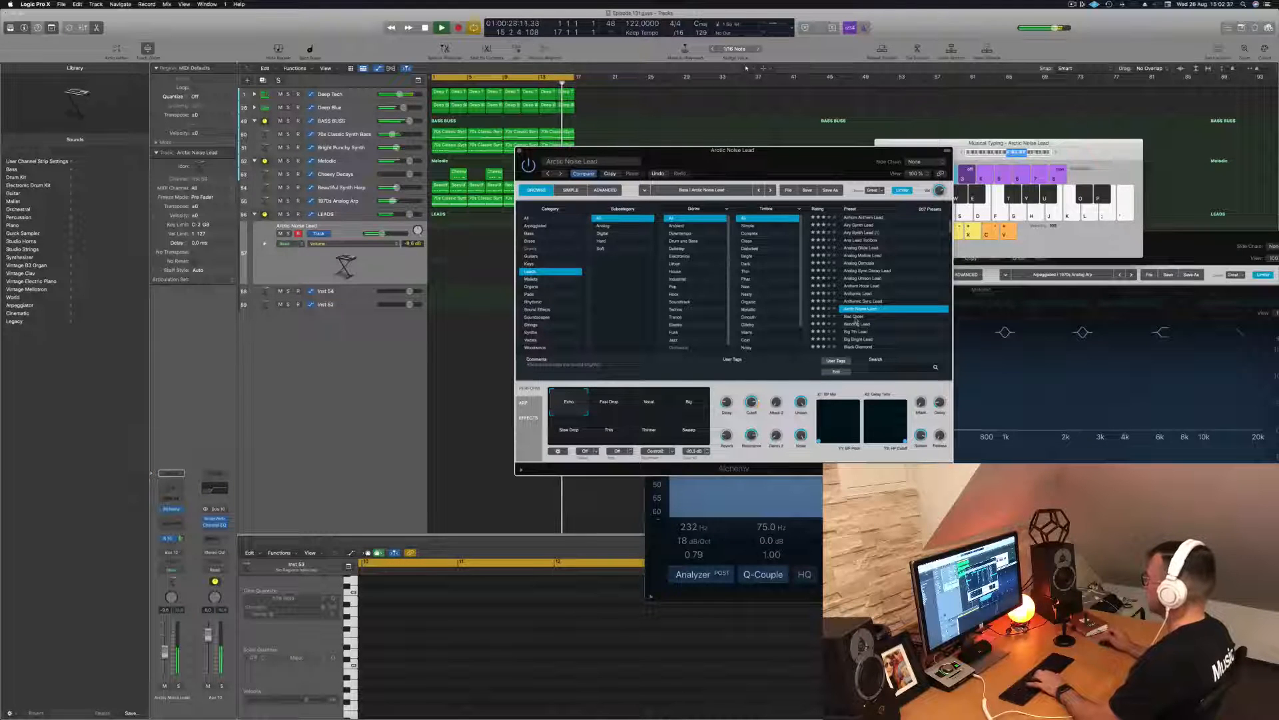
- Load the Bad Order preset and audition its Dirty Pulse, Dirty Delay, Filthy and Dark Metal variations
{"action": "left_click", "coordinate": [855, 316]}
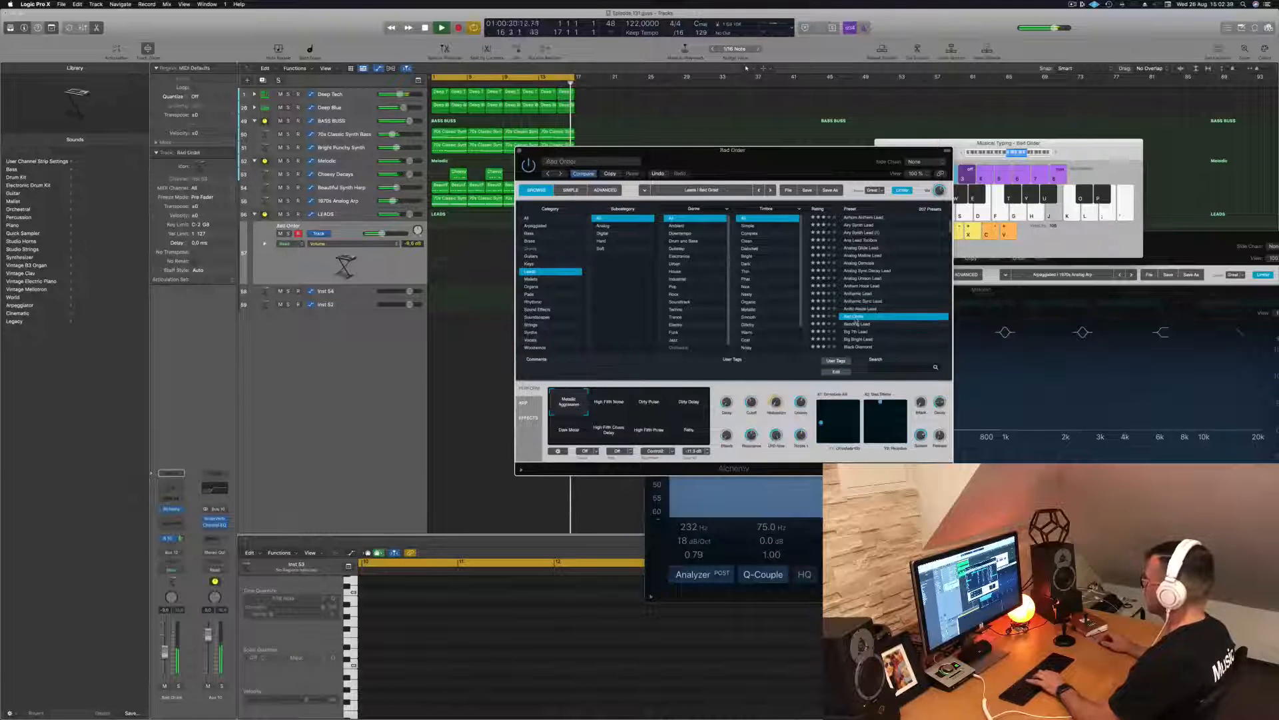
{"action": "left_click", "coordinate": [650, 406]}
{"action": "key", "text": "j"}
{"action": "left_click", "coordinate": [689, 407]}
{"action": "key", "text": "k"}
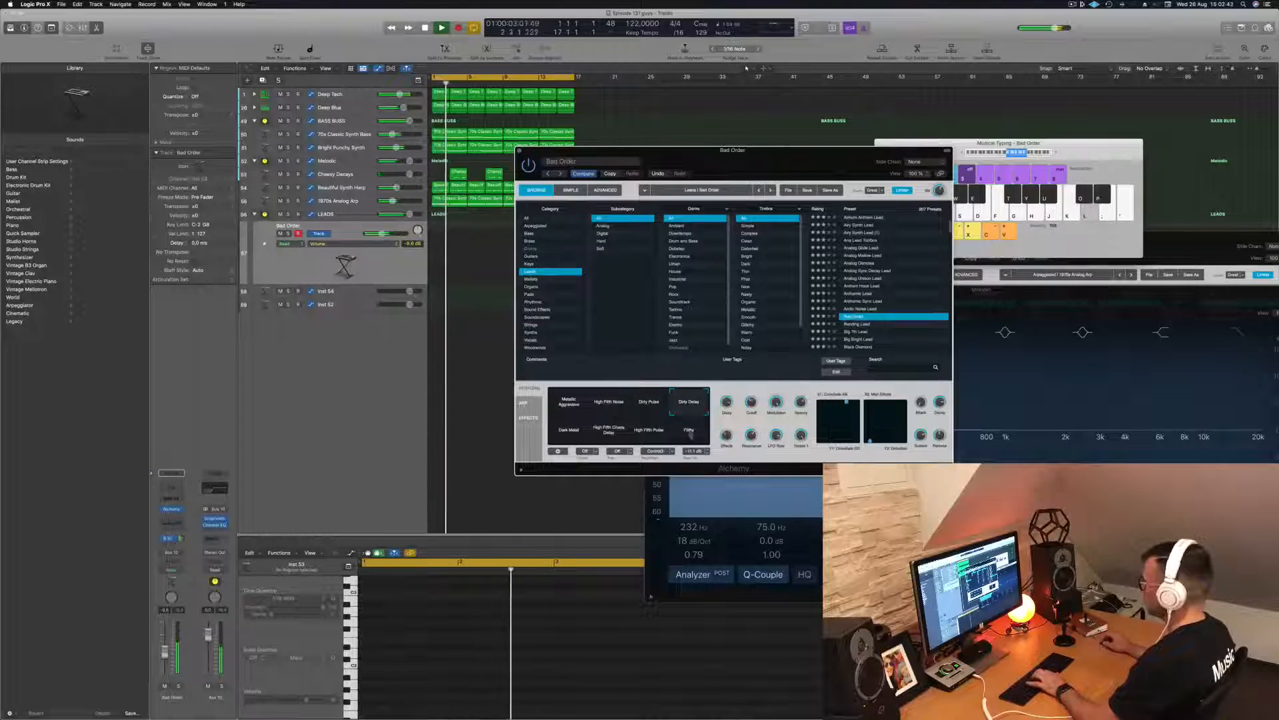
{"action": "left_click", "coordinate": [693, 432]}
{"action": "left_click", "coordinate": [571, 432]}
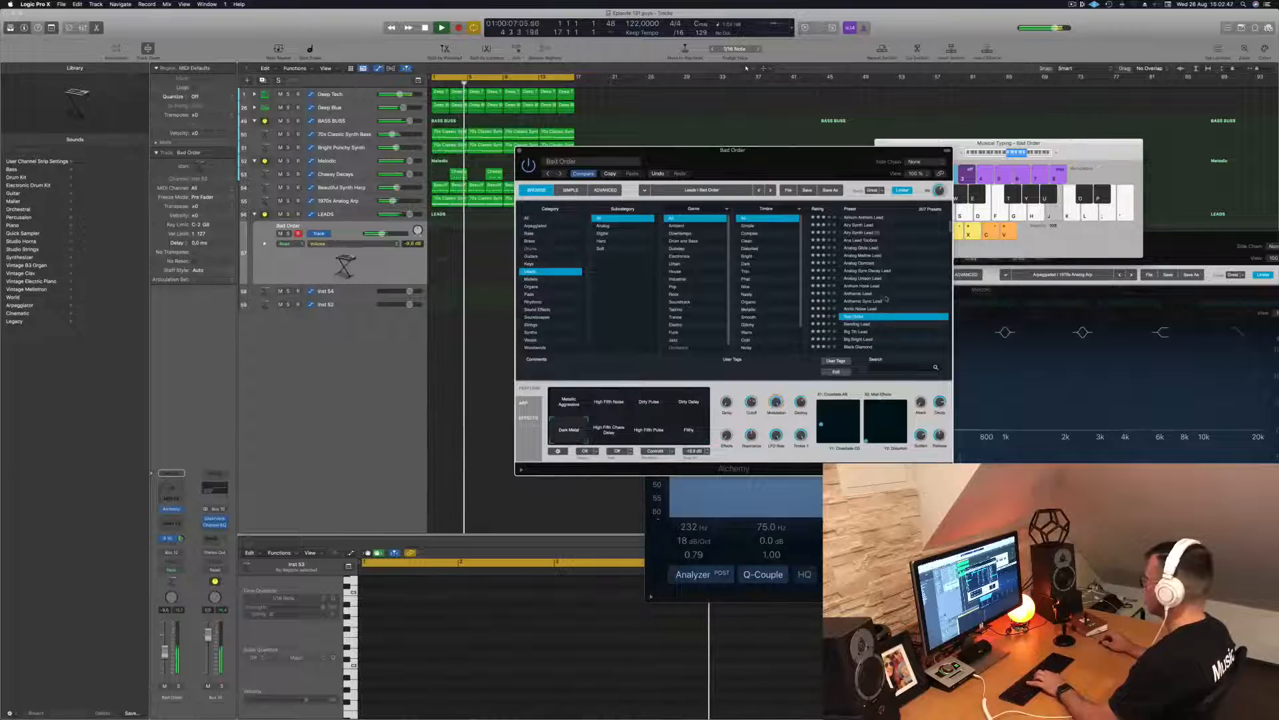
- Audition the Big 7th Lead, Big Bright Lead, Black Diamond and Blue Laser Lead presets in turn
{"action": "scroll", "coordinate": [856, 315], "scroll_direction": "down", "scroll_amount": 2}
{"action": "left_click", "coordinate": [854, 310]}
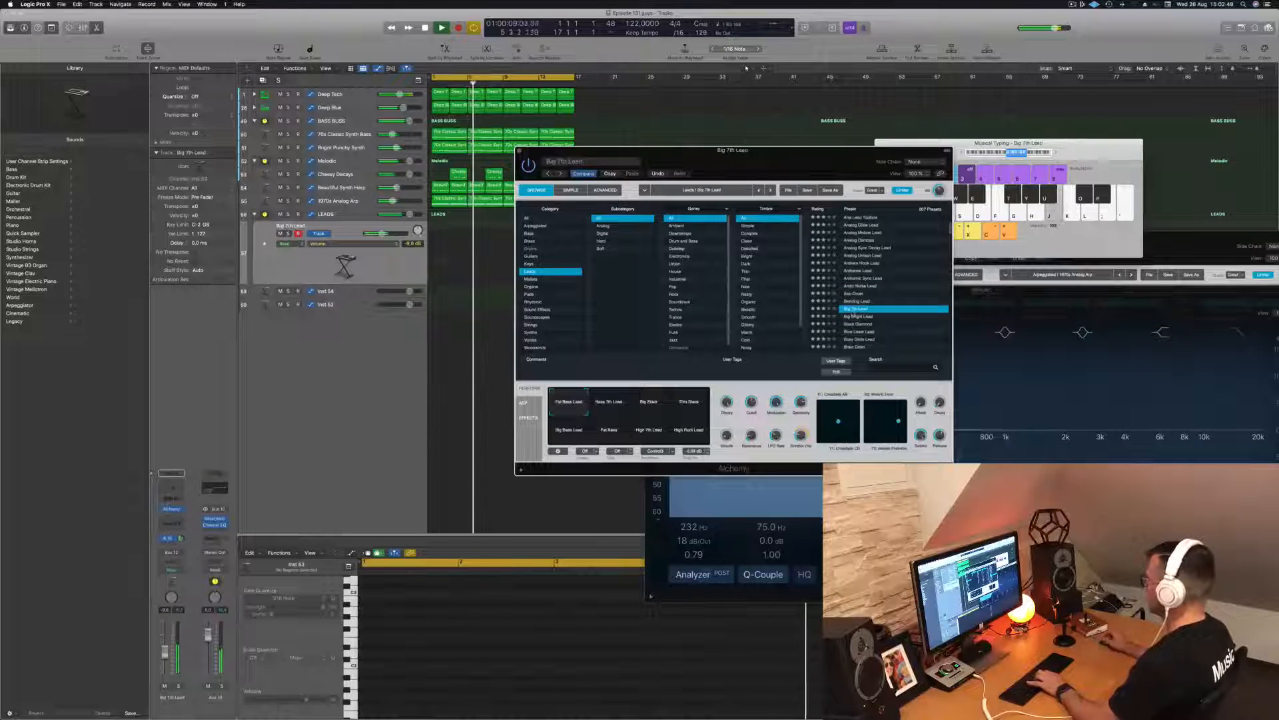
{"action": "left_click", "coordinate": [858, 316]}
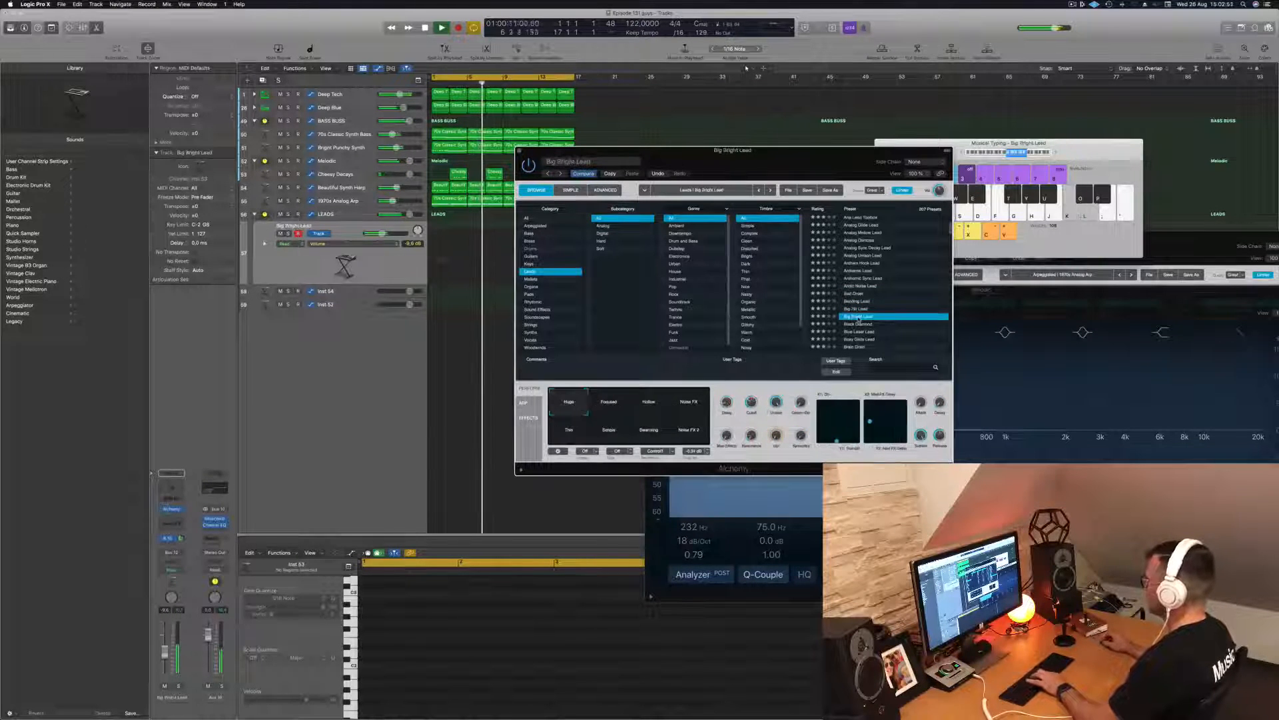
{"action": "left_click", "coordinate": [860, 324]}
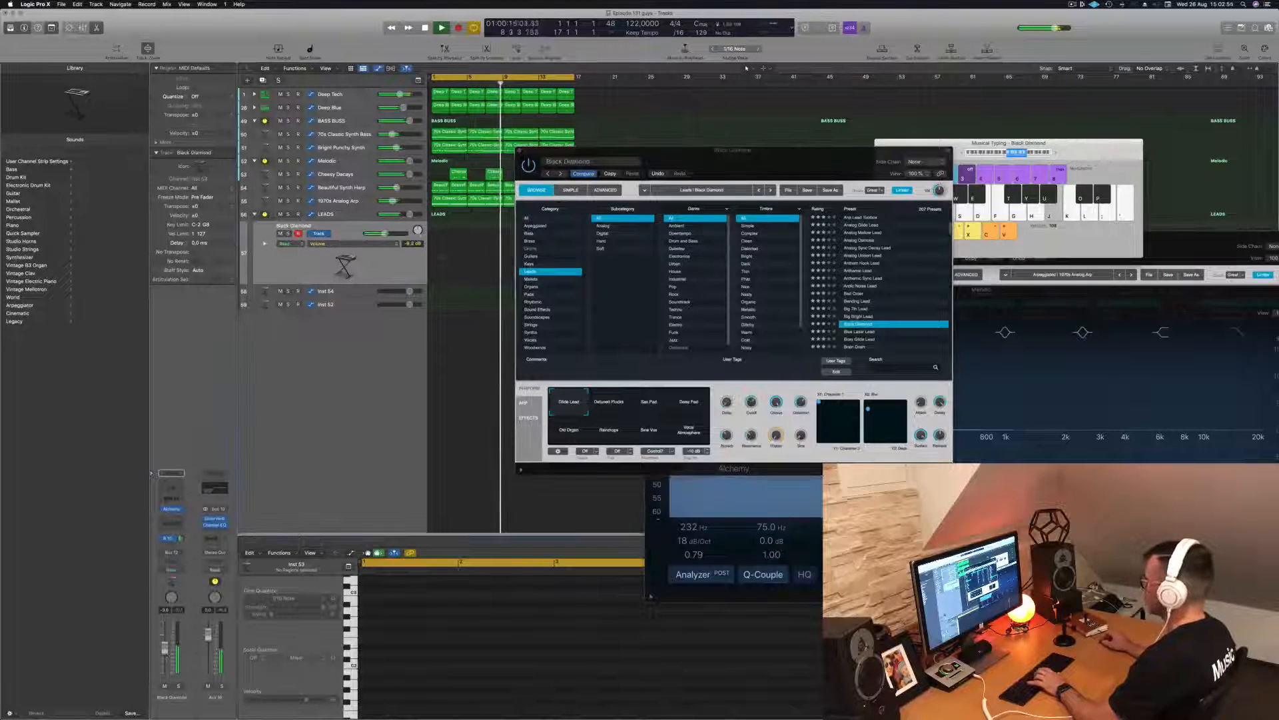
{"action": "scroll", "coordinate": [897, 270], "scroll_direction": "down", "scroll_amount": 2}
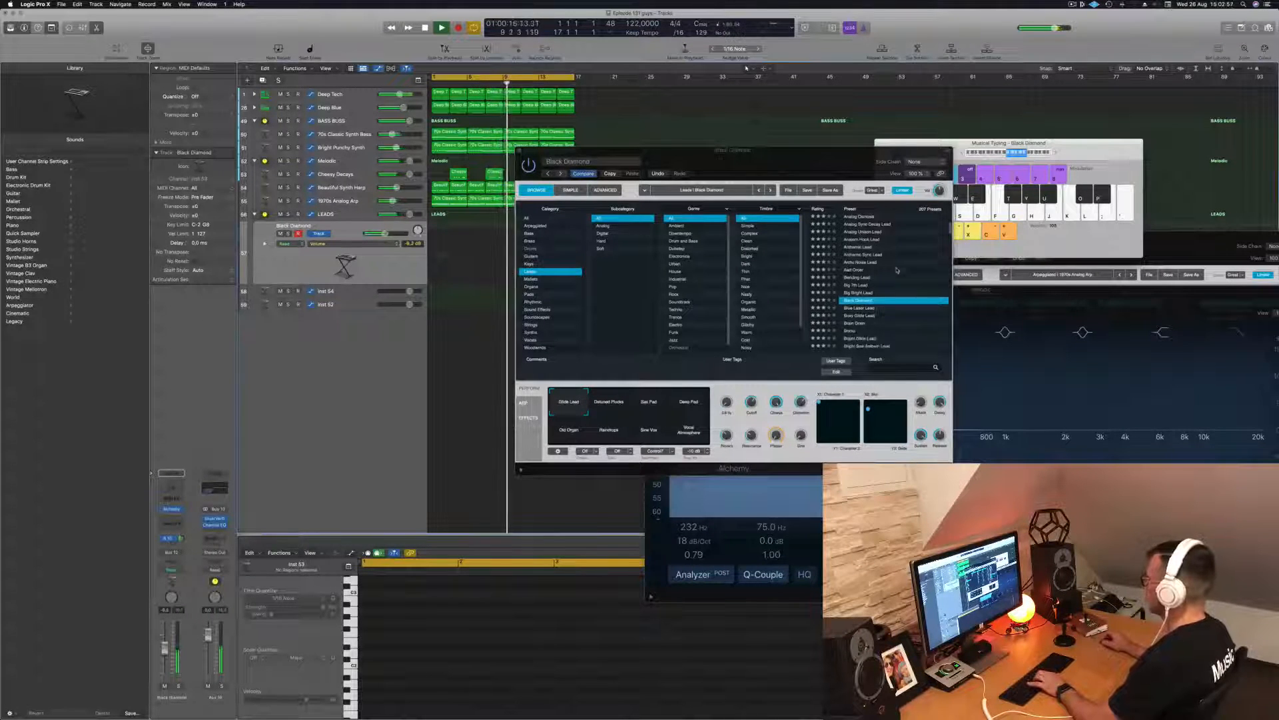
{"action": "left_click", "coordinate": [867, 309]}
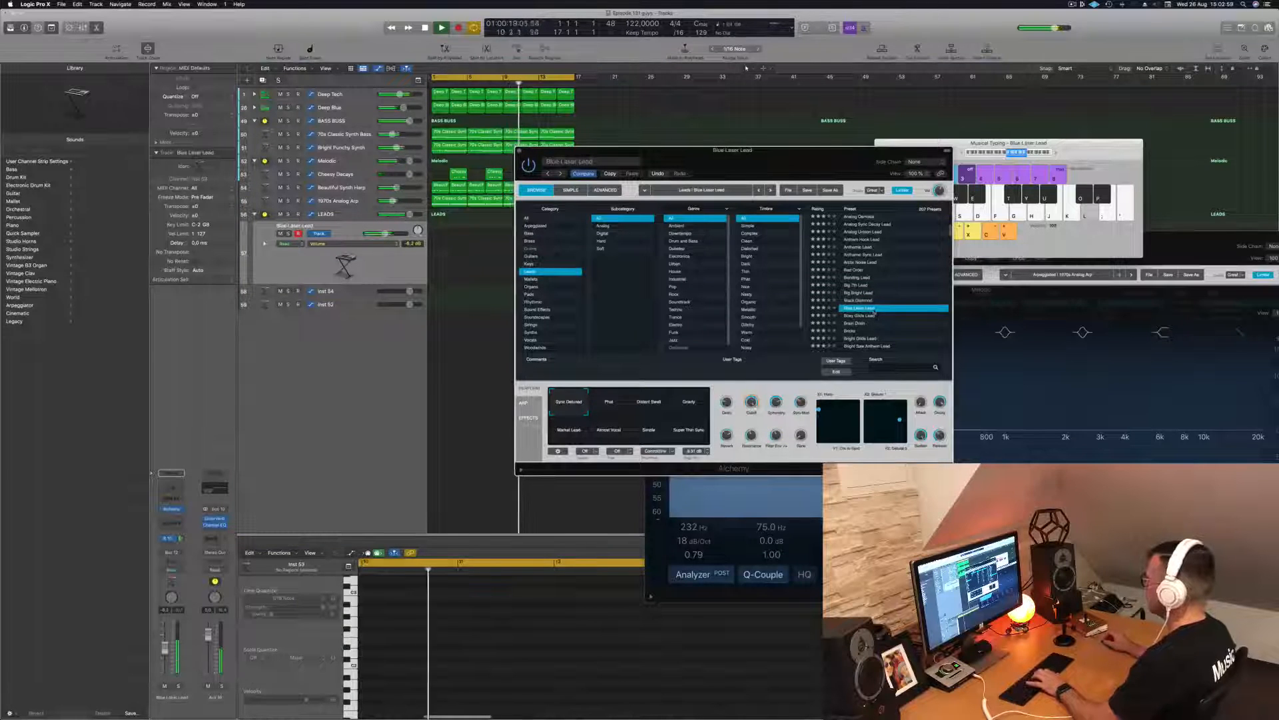
- Step further through the lead presets, trying Brain Drain, Bricks, Bright Glide Lead and Bright Saw Anthem Lead, up to Burst Of Light
{"action": "key", "text": "Down"}
{"action": "key", "text": "Down"}
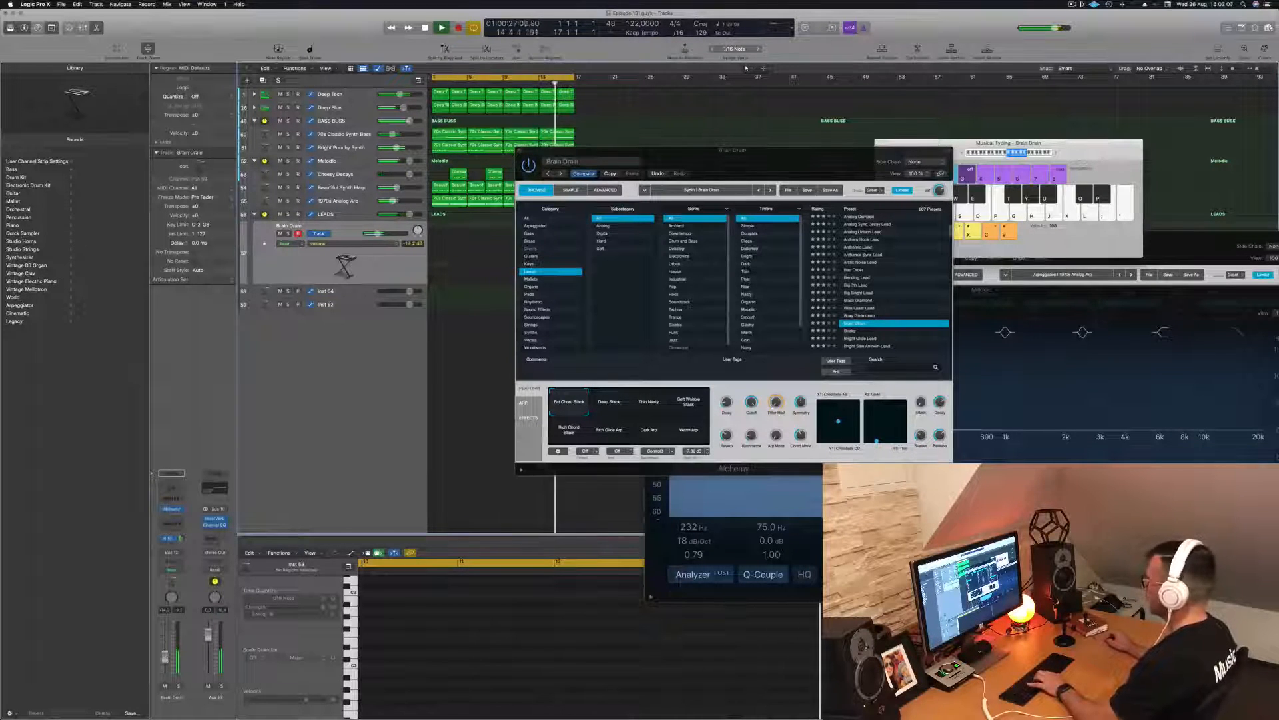
{"action": "left_click", "coordinate": [849, 331]}
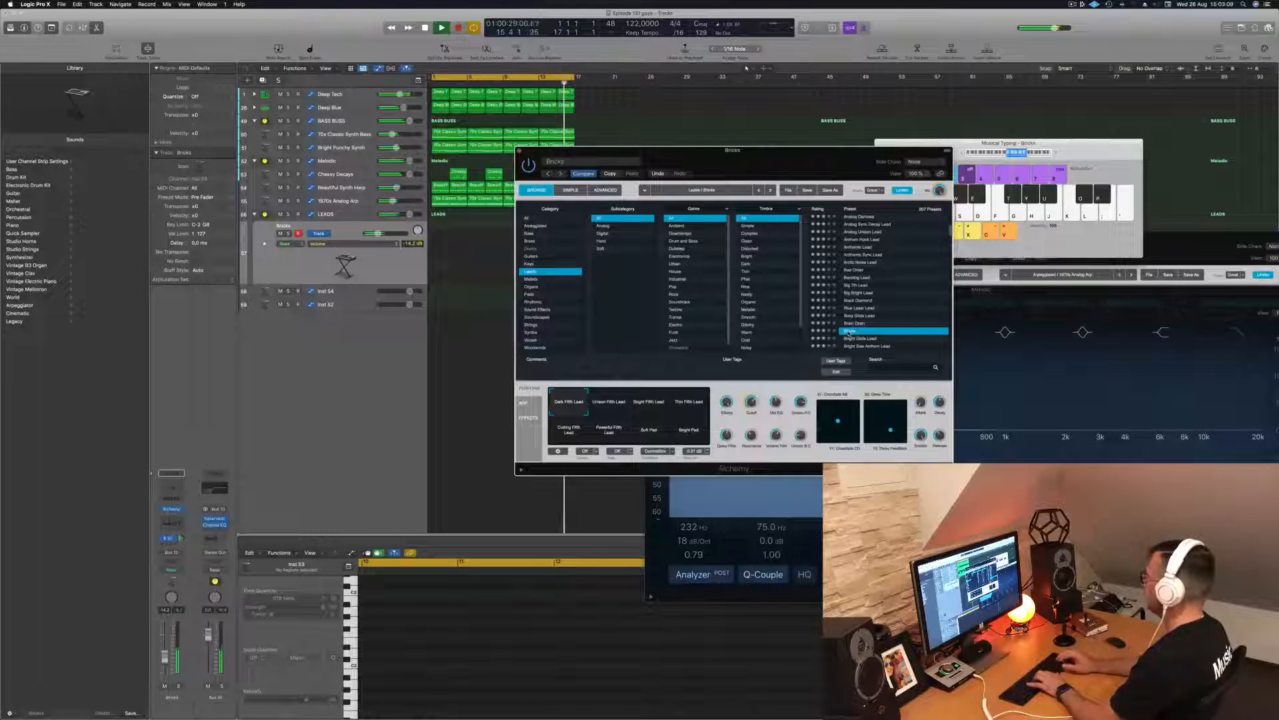
{"action": "key", "text": "Down"}
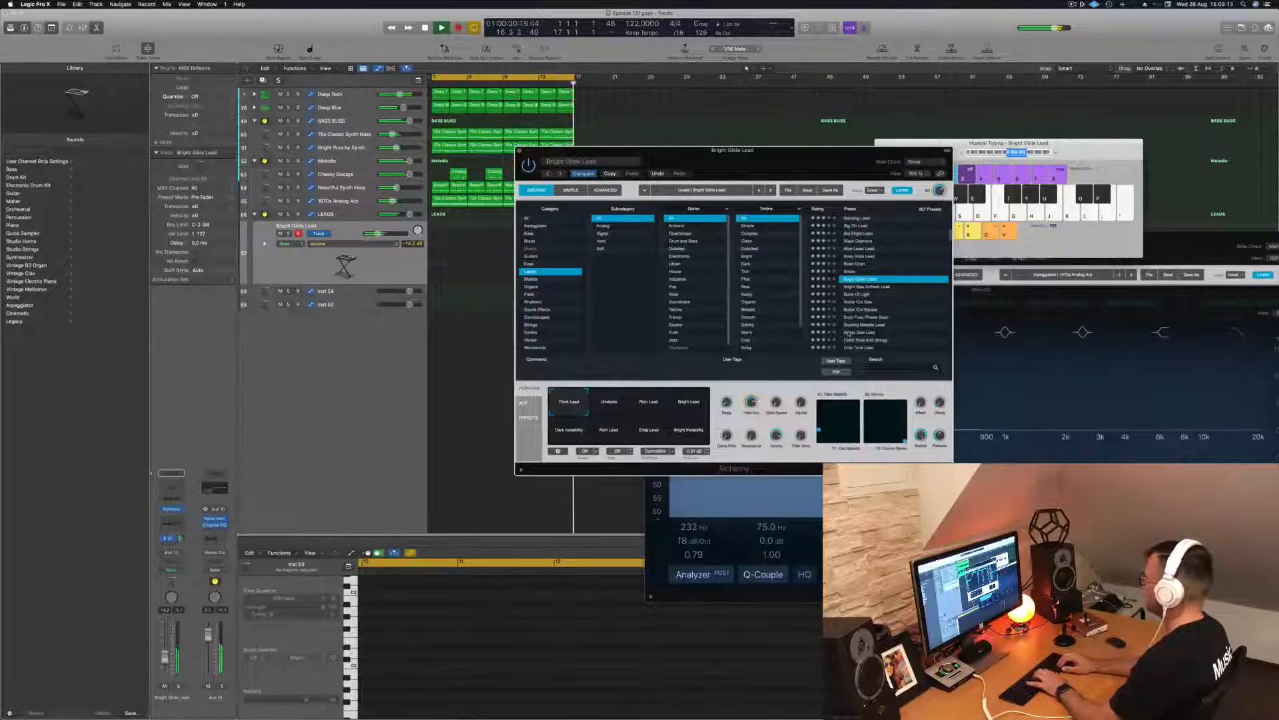
{"action": "key", "text": "Down"}
{"action": "key", "text": "Down"}
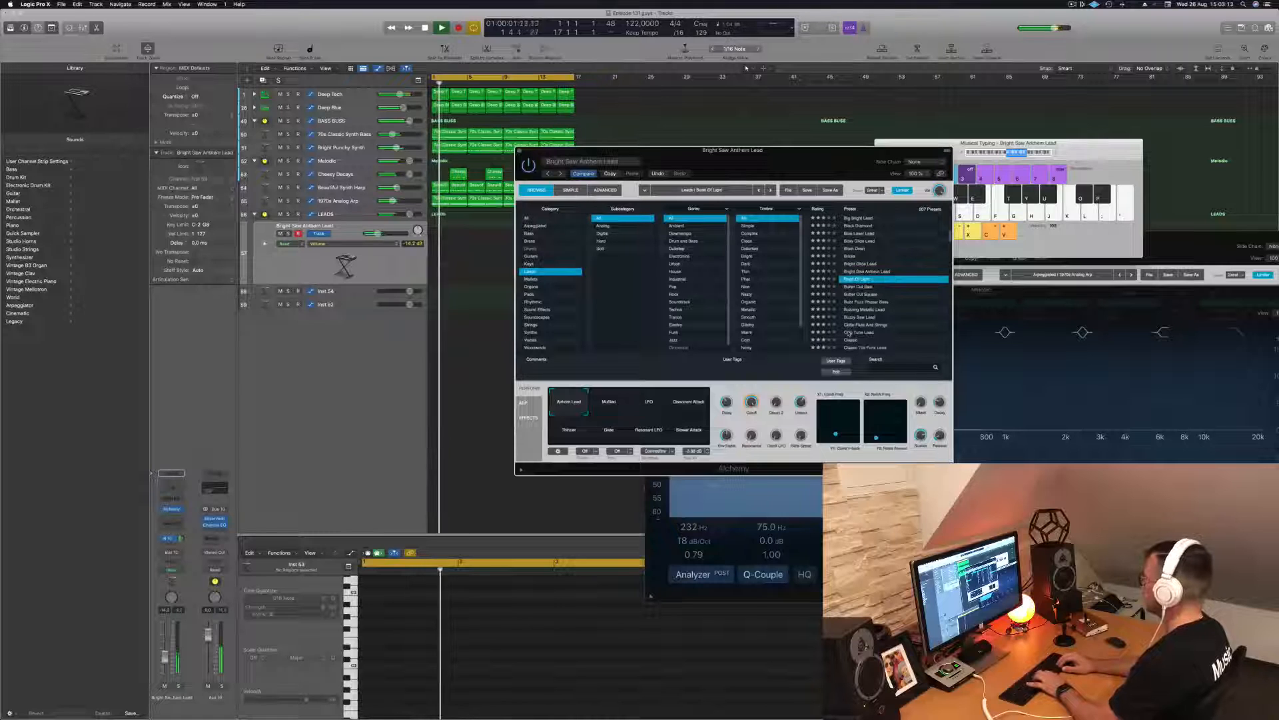
- Step further through the lead presets, past Buzzing Metallic Lead and Celtic Flute And Strings, and settle on the Classic preset
{"action": "key", "text": "Down"}
{"action": "key", "text": "Down"}
{"action": "key", "text": "Down"}
{"action": "key", "text": "Down"}
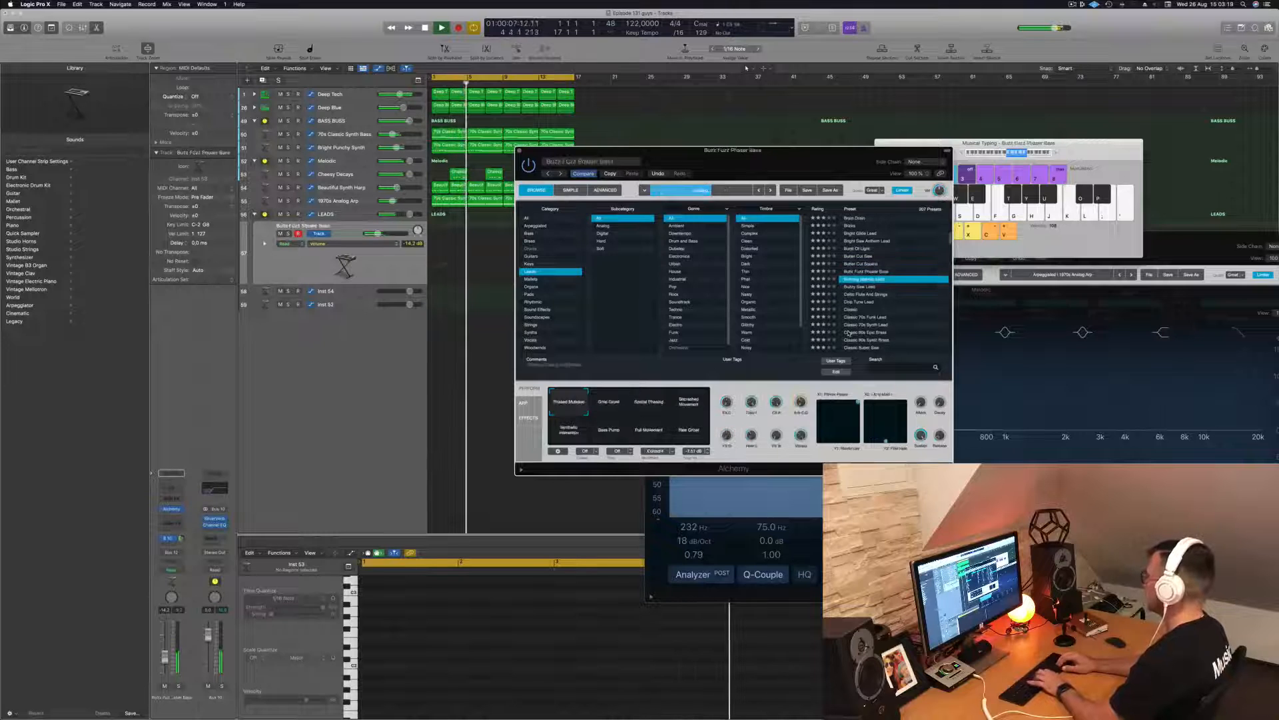
{"action": "key", "text": "Down"}
{"action": "key", "text": "Down"}
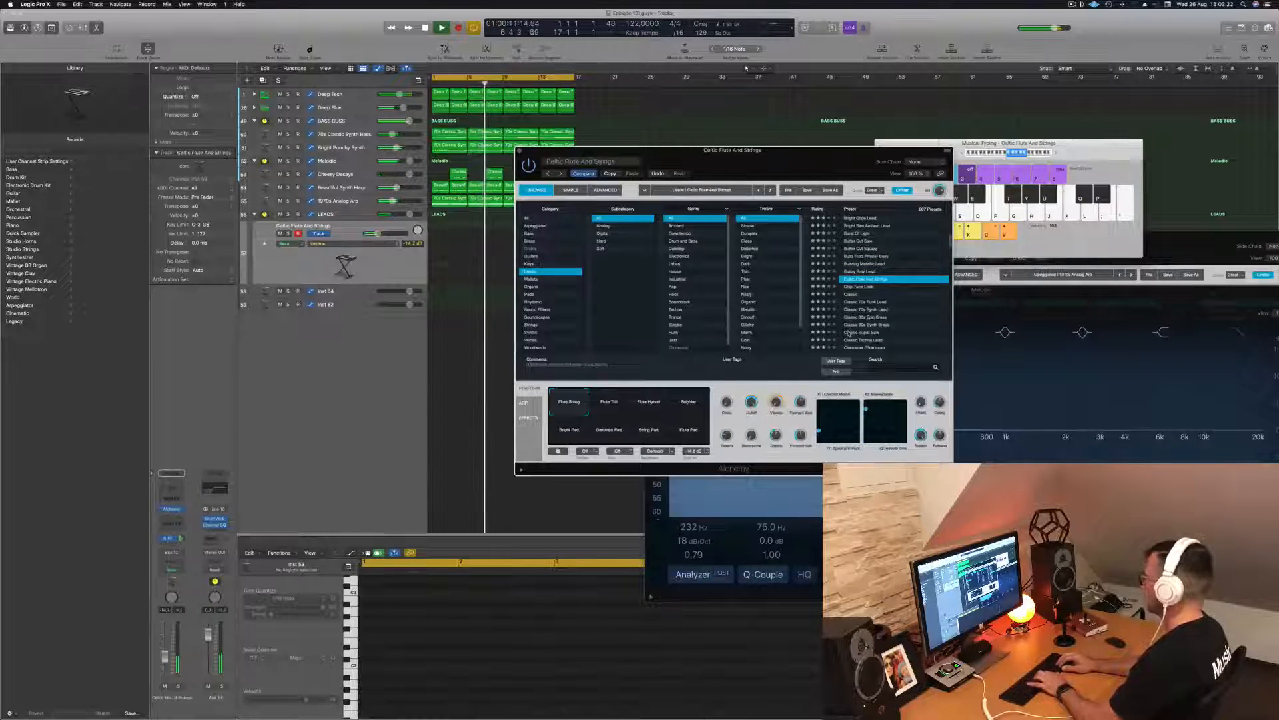
{"action": "key", "text": "Down"}
{"action": "key", "text": "Down"}
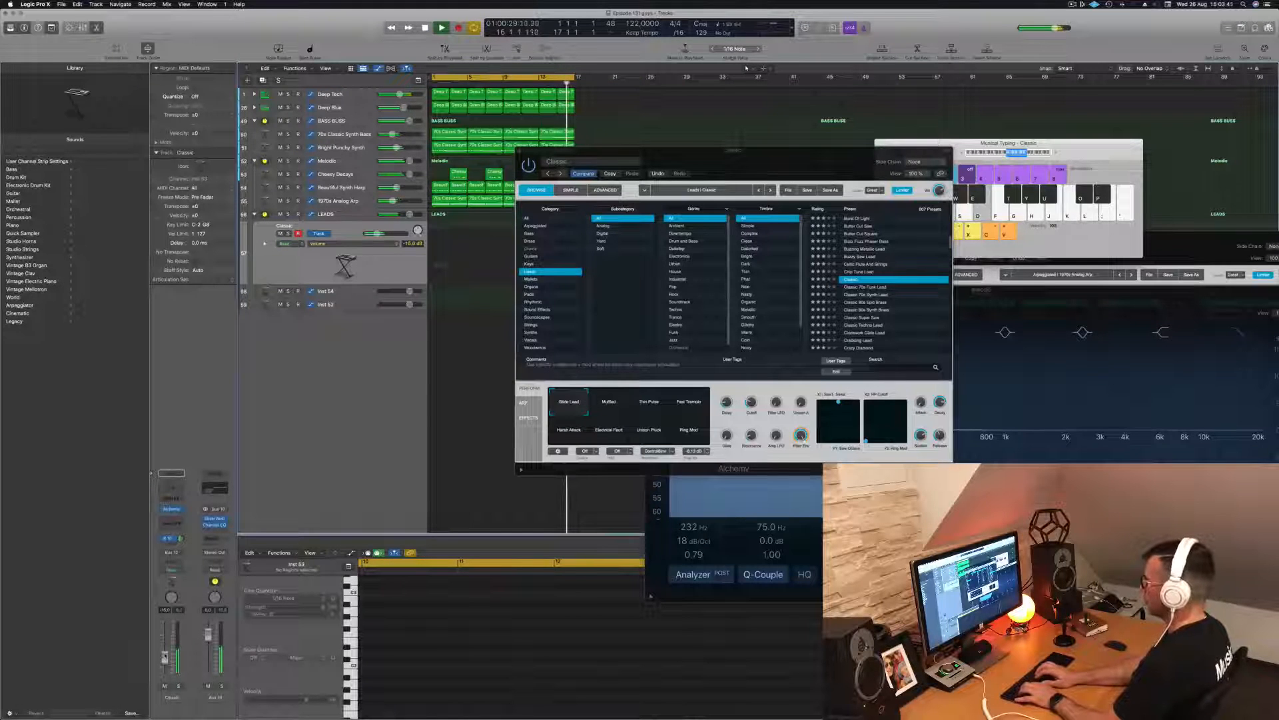
- Record a repeating descending three-note motif (D, C, B) on the Classic track over the playing loop
{"action": "key", "text": "r"}
{"action": "key", "text": "l"}
{"action": "key", "text": "k"}
{"action": "key", "text": "j"}
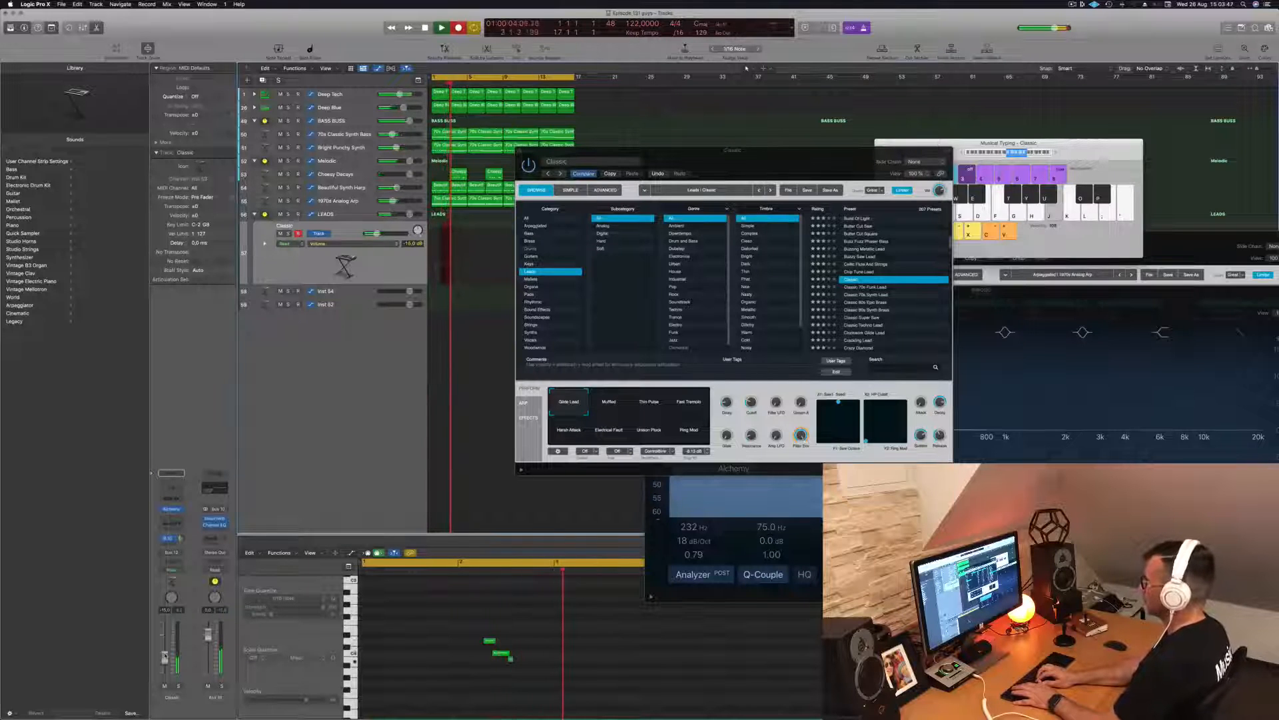
{"action": "key", "text": "l"}
{"action": "key", "text": "k"}
{"action": "key", "text": "j"}
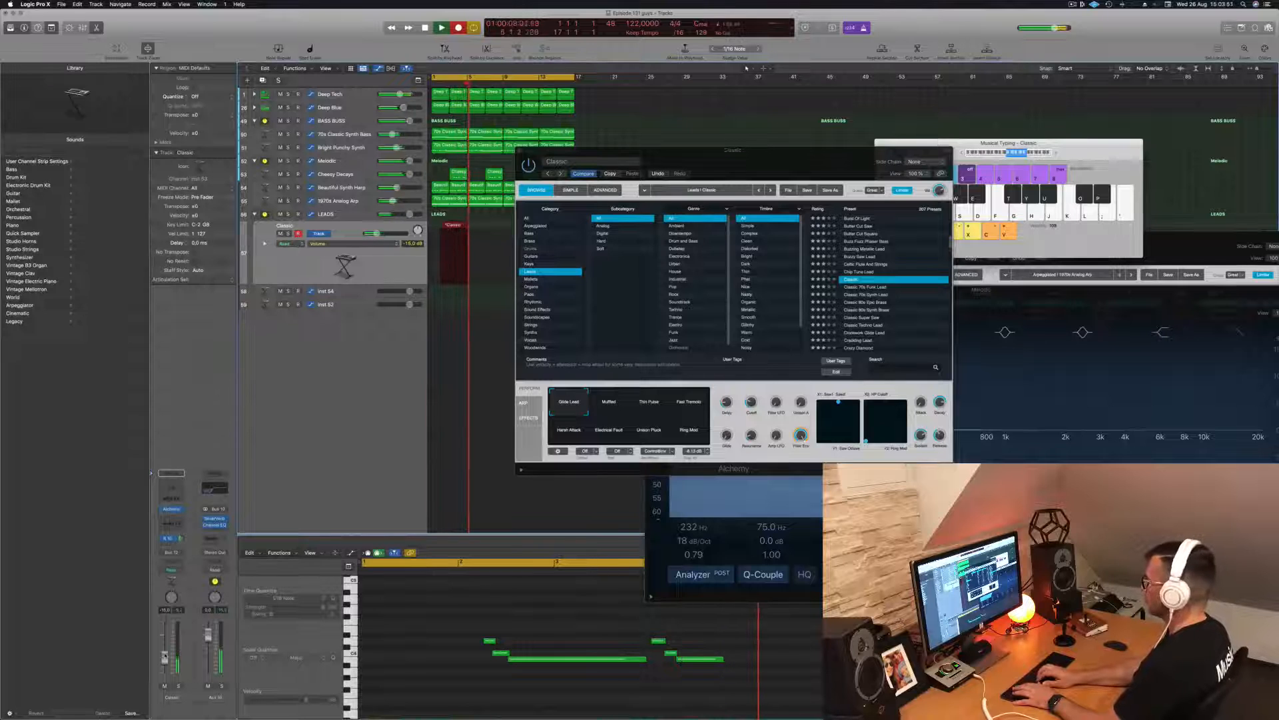
{"action": "key", "text": "l"}
{"action": "key", "text": "k"}
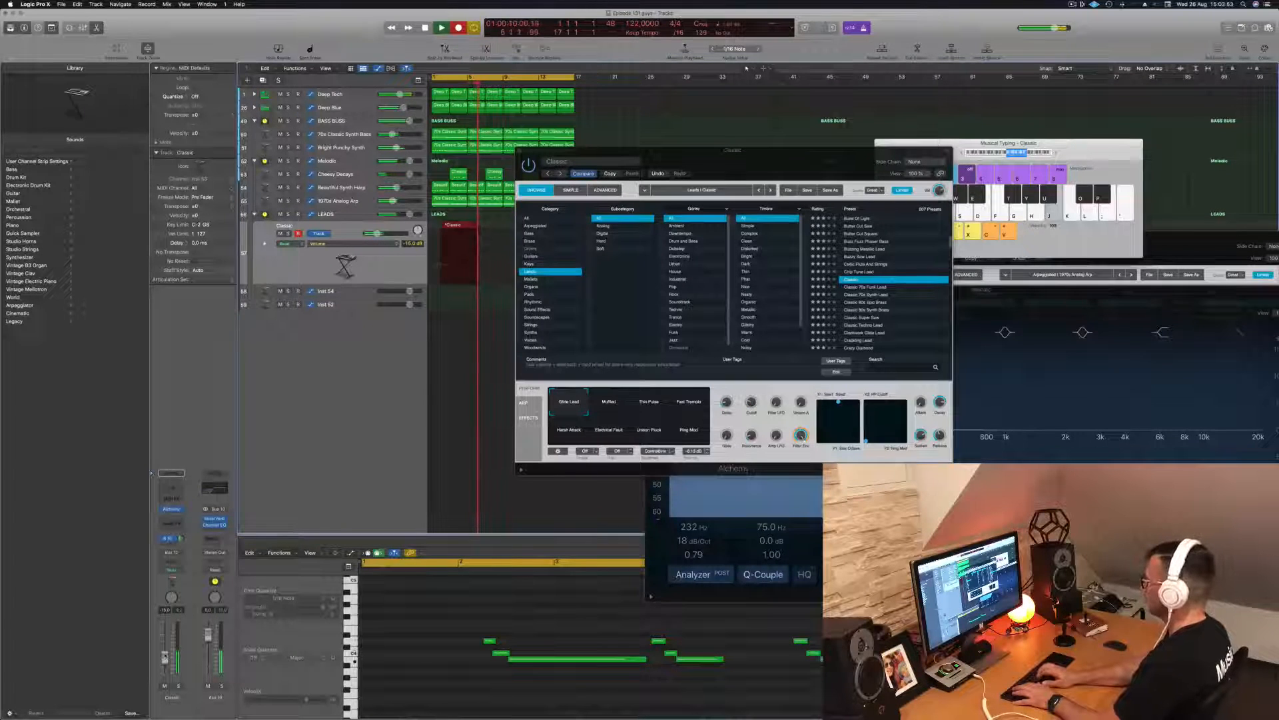
{"action": "key", "text": "k"}
{"action": "key", "text": "j"}
{"action": "key", "text": "l"}
{"action": "key", "text": "k"}
{"action": "key", "text": "j"}
{"action": "key", "text": "l"}
{"action": "key", "text": "l"}
{"action": "key", "text": "k"}
{"action": "key", "text": "j"}
{"action": "key", "text": "l"}
{"action": "key", "text": "k"}
{"action": "key", "text": "j"}
{"action": "key", "text": "l"}
{"action": "key", "text": "k"}
{"action": "key", "text": "j"}
{"action": "key", "text": "space"}
- Move the Alchemy window aside and shift the first three recorded notes earlier to the start of the Classic region, checking by playback
{"action": "left_click_drag", "start_coordinate": [760, 161], "coordinate": [848, 90]}
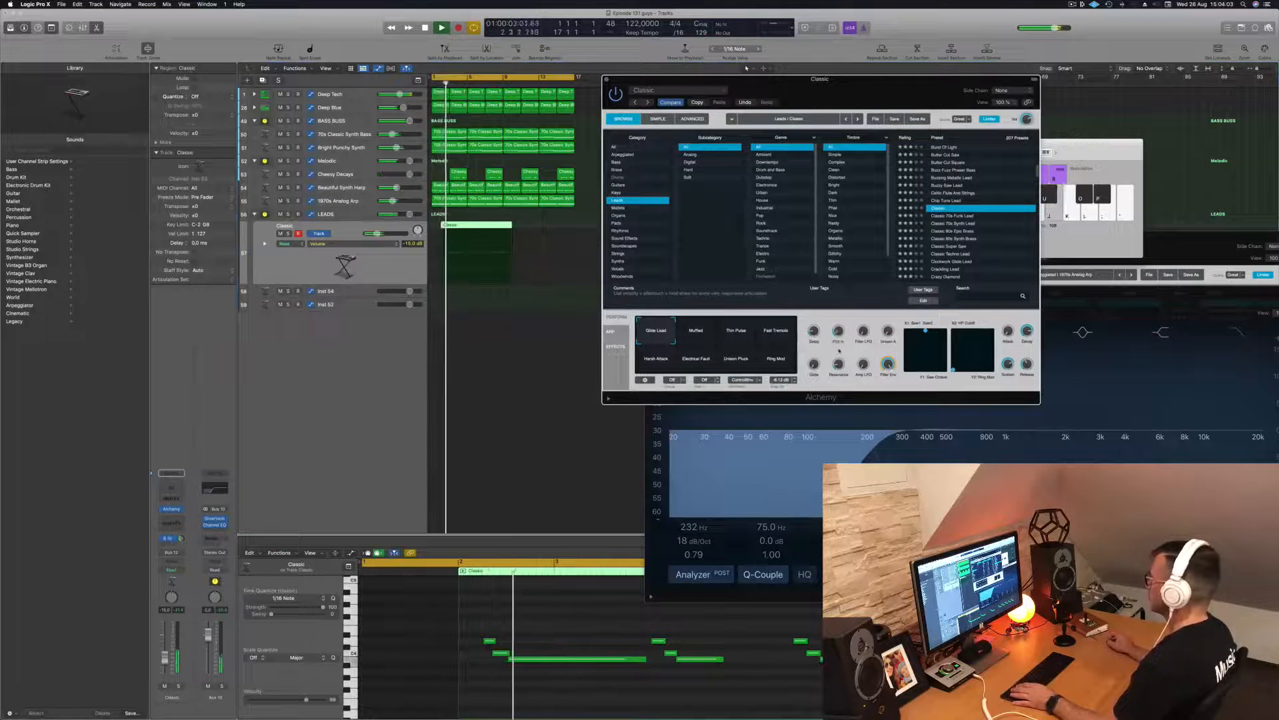
{"action": "key", "text": "space"}
{"action": "key", "text": "space"}
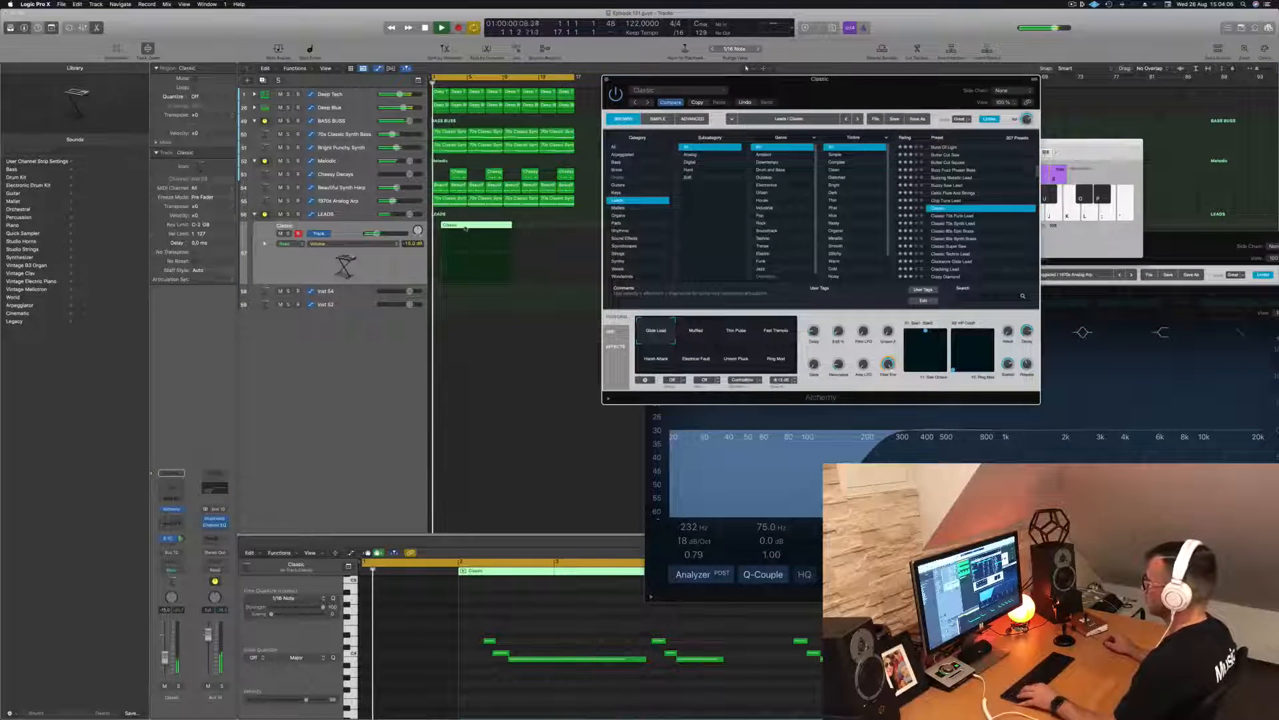
{"action": "left_click_drag", "start_coordinate": [481, 631], "coordinate": [539, 661]}
{"action": "key", "text": "space"}
{"action": "key", "text": "space"}
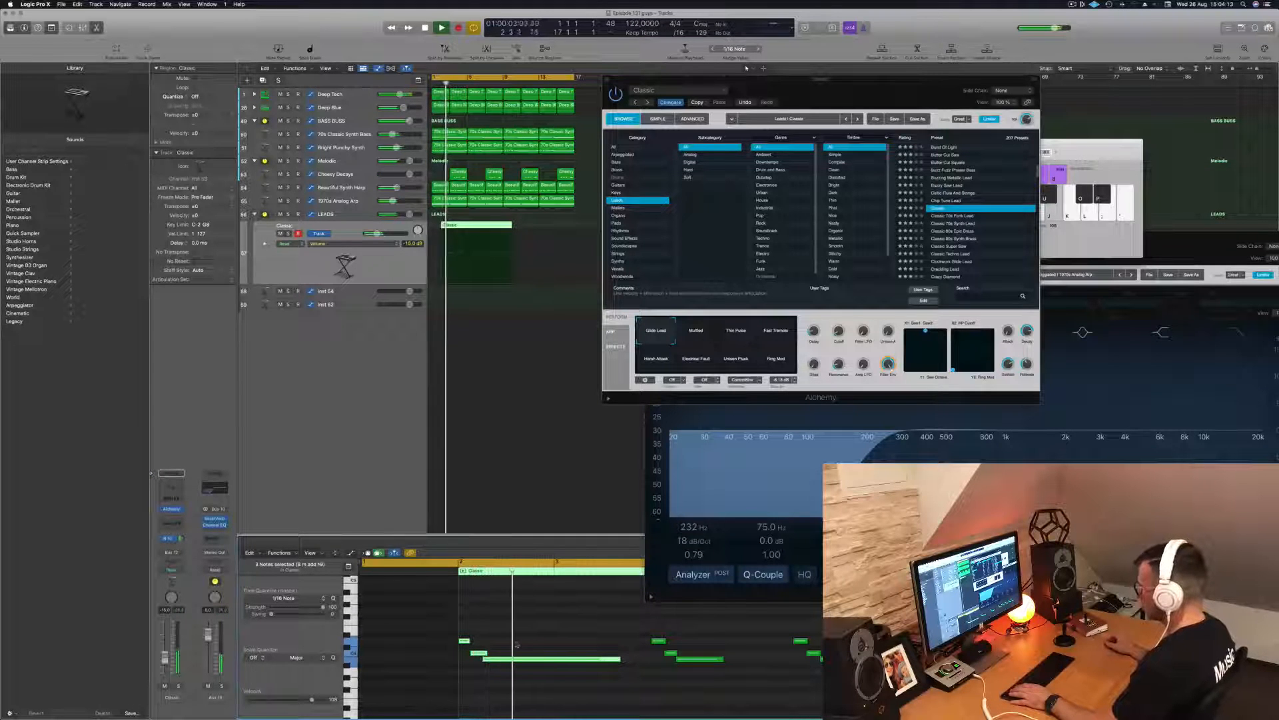
- Reduce the Classic recording to a two-bar region with only the first motif, starting at bar 1, and copy it to bar 5
{"action": "scroll", "coordinate": [572, 645], "scroll_direction": "down", "scroll_amount": 3}
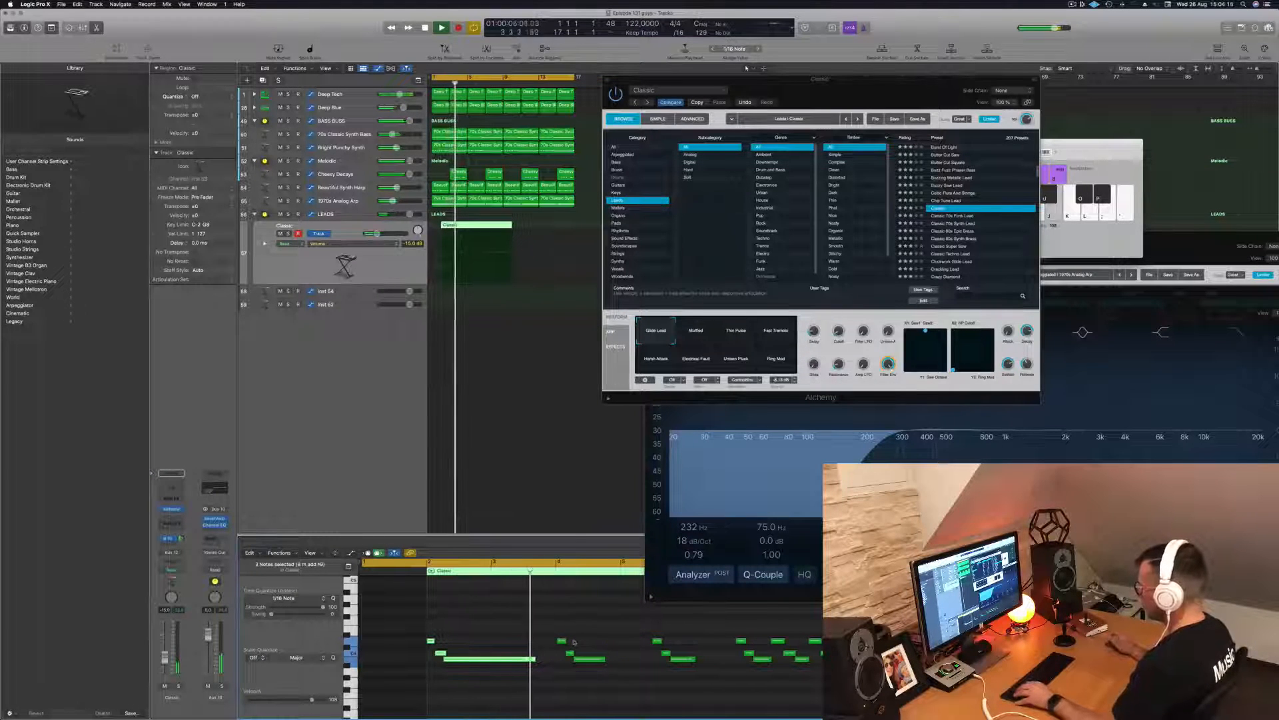
{"action": "scroll", "coordinate": [574, 642], "scroll_direction": "down", "scroll_amount": 2}
{"action": "key", "text": "space"}
{"action": "key", "text": "space"}
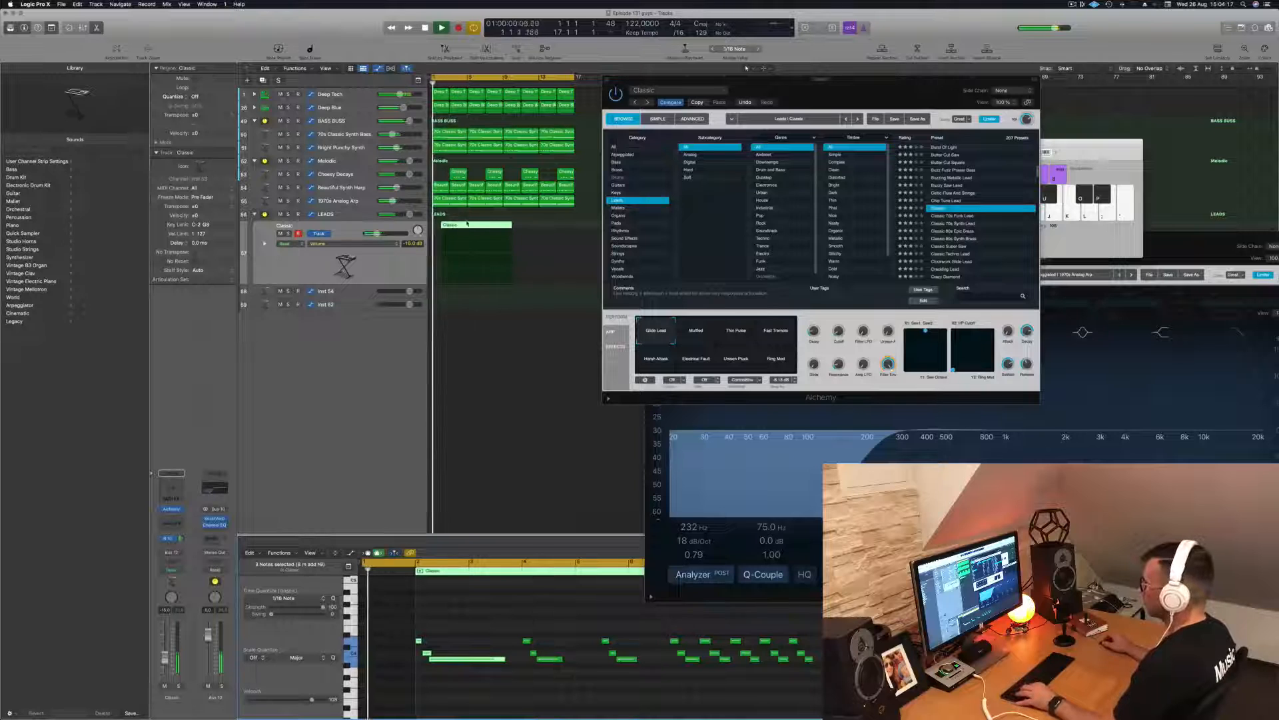
{"action": "left_click_drag", "start_coordinate": [456, 226], "coordinate": [504, 260]}
{"action": "left_click", "coordinate": [477, 243]}
{"action": "key", "text": "Delete"}
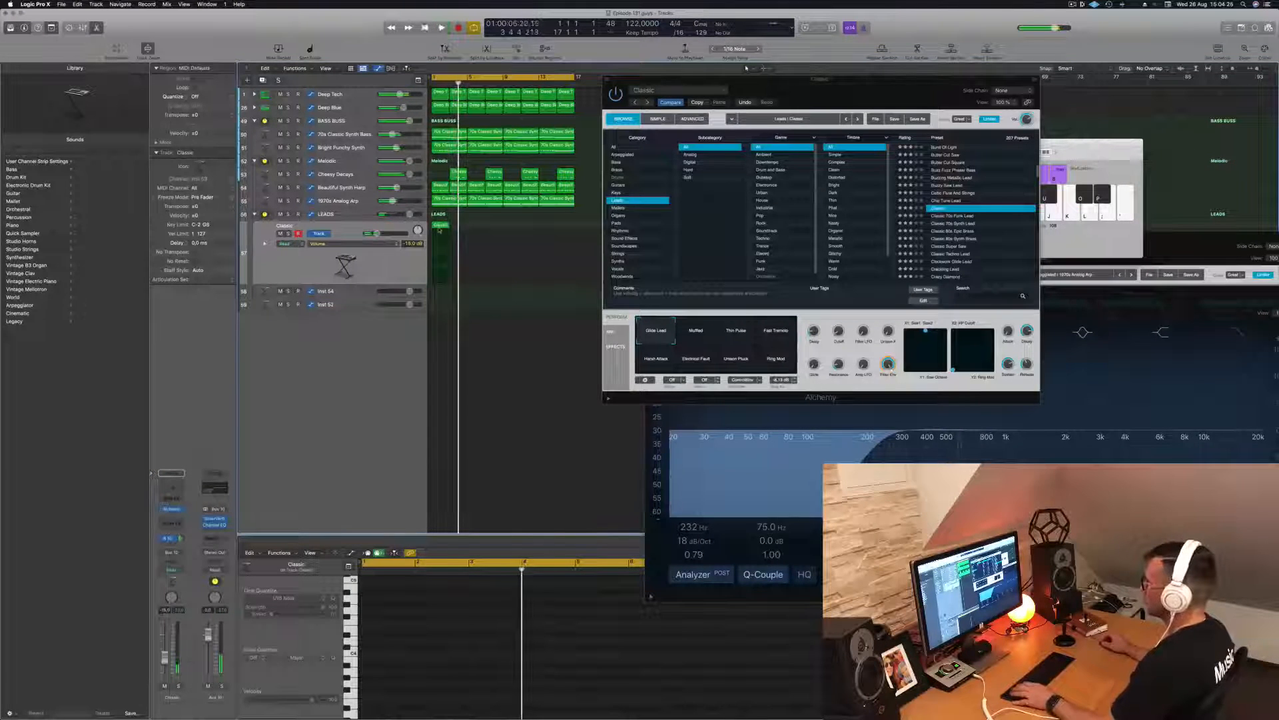
{"action": "left_click_drag", "start_coordinate": [438, 233], "coordinate": [476, 232]}
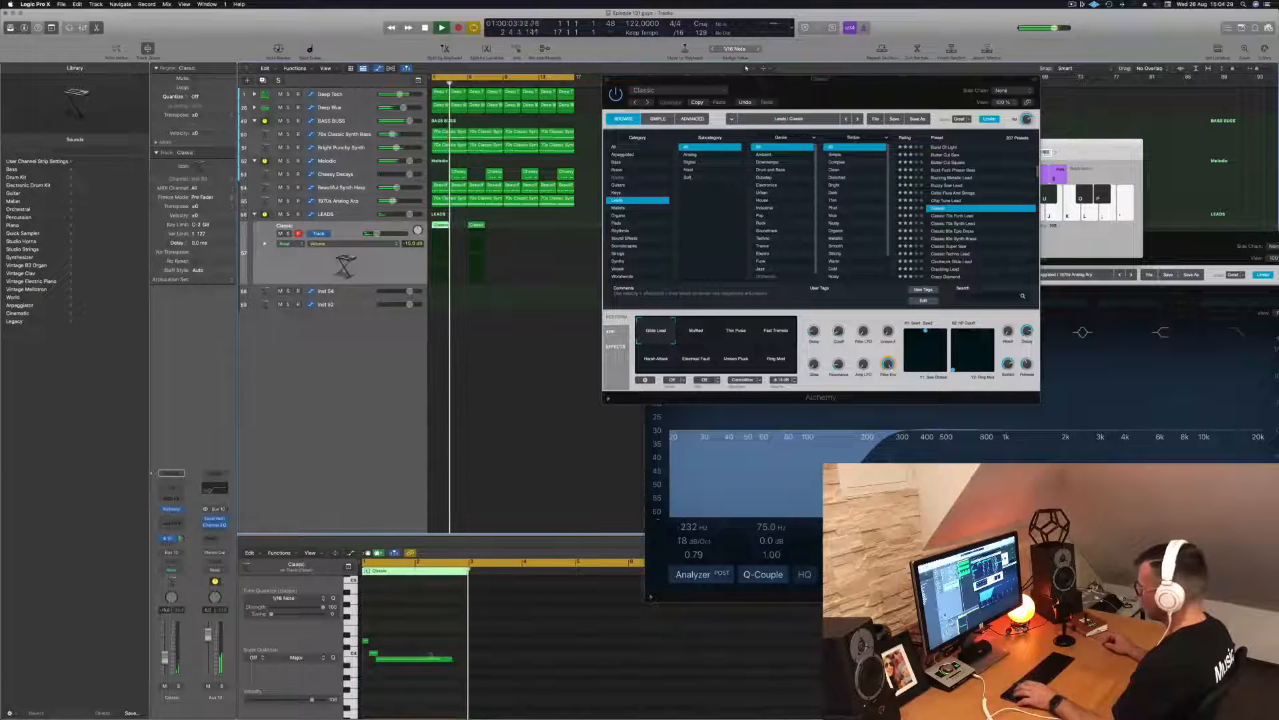
- Copy the two short opening notes in reverse order to the end of the phrase and adjust the long note's end to reach them
{"action": "left_click_drag", "start_coordinate": [450, 658], "coordinate": [446, 659]}
{"action": "key", "text": "Return"}
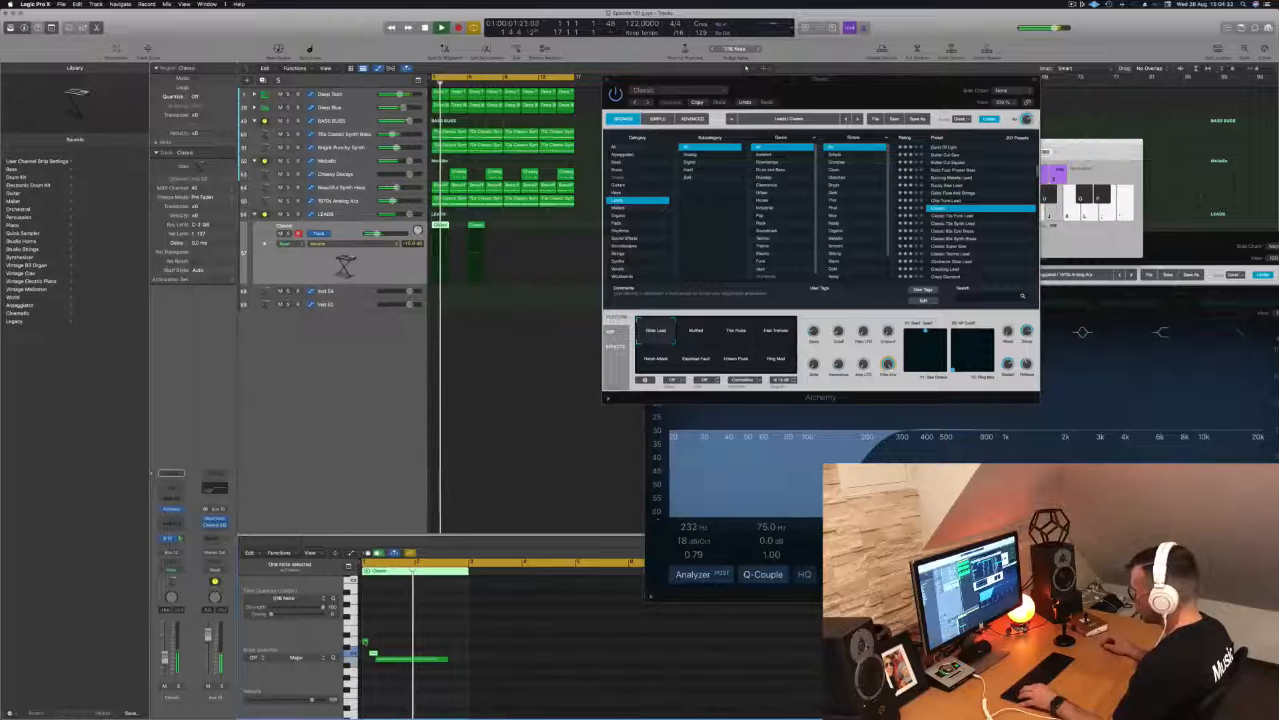
{"action": "left_click_drag", "start_coordinate": [365, 641], "coordinate": [459, 644]}
{"action": "left_click_drag", "start_coordinate": [373, 653], "coordinate": [455, 656]}
{"action": "key", "text": "super+Right"}
{"action": "key", "text": "super+Right"}
{"action": "key", "text": "super+Right"}
{"action": "key", "text": "super+Right"}
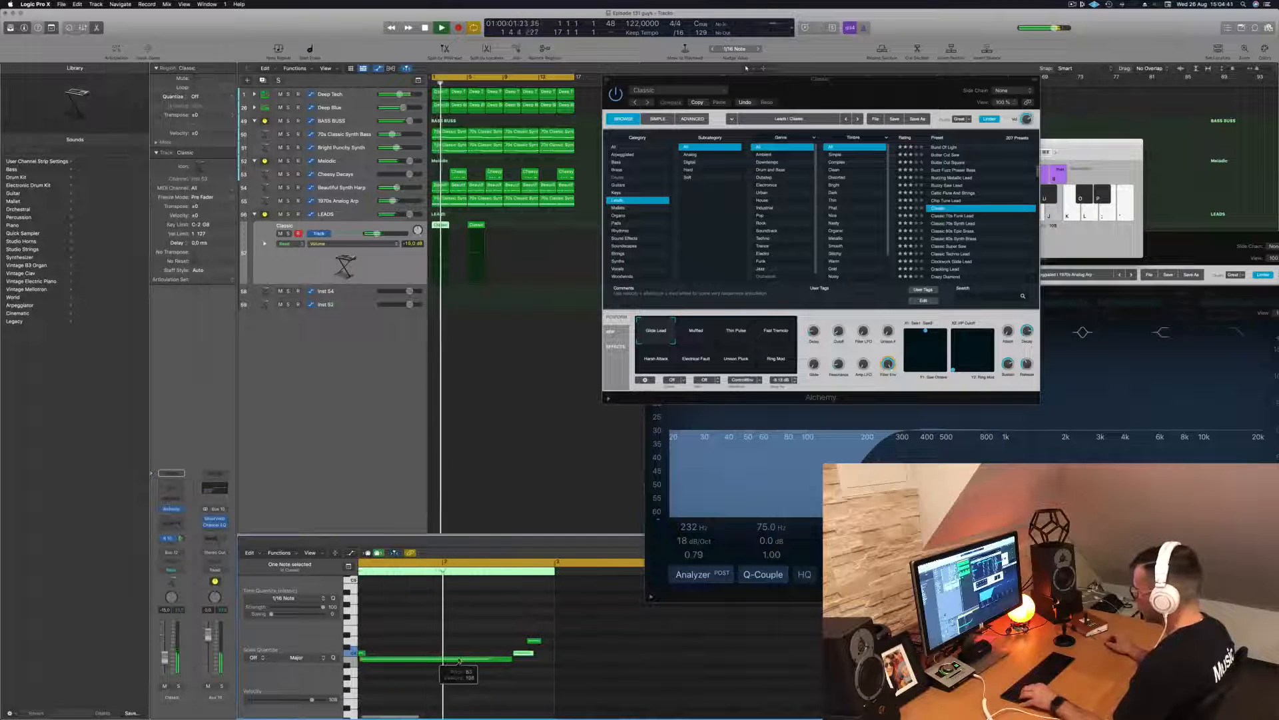
{"action": "scroll", "coordinate": [460, 660], "scroll_direction": "left", "scroll_amount": 1}
{"action": "scroll", "coordinate": [466, 655], "scroll_direction": "left", "scroll_amount": 1}
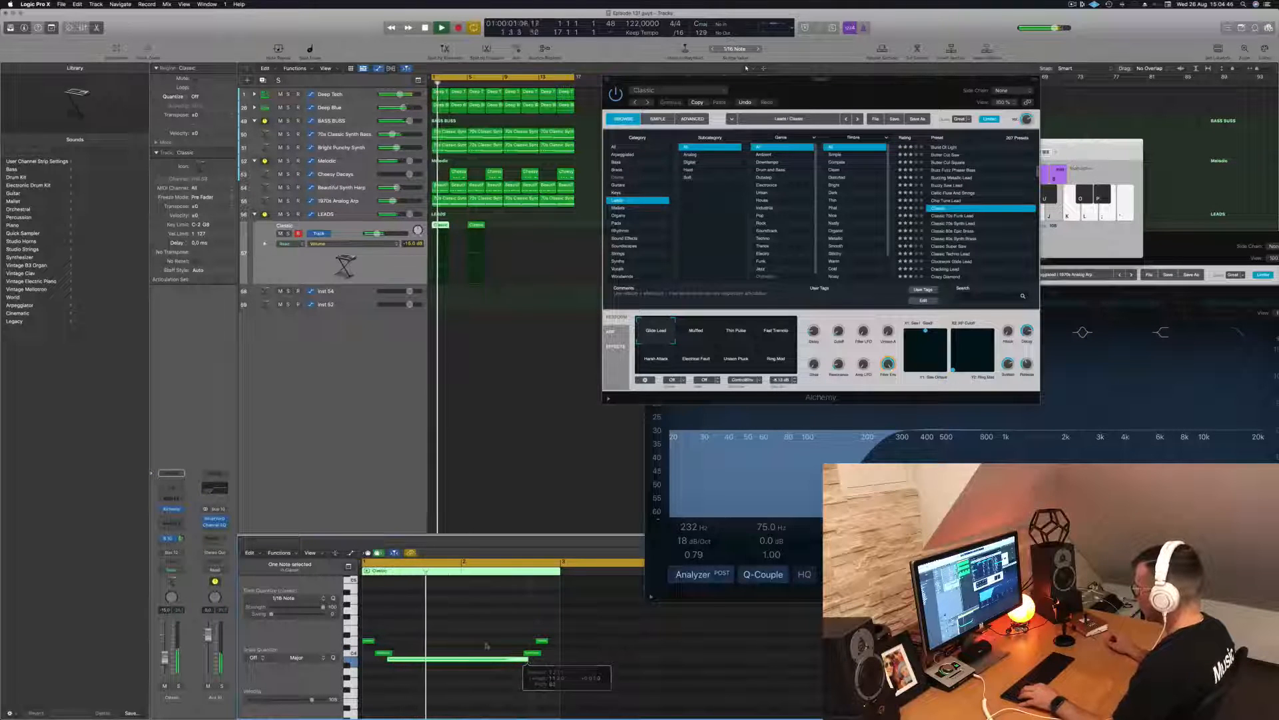
{"action": "key", "text": "super+Left"}
{"action": "key", "text": "super+Left"}
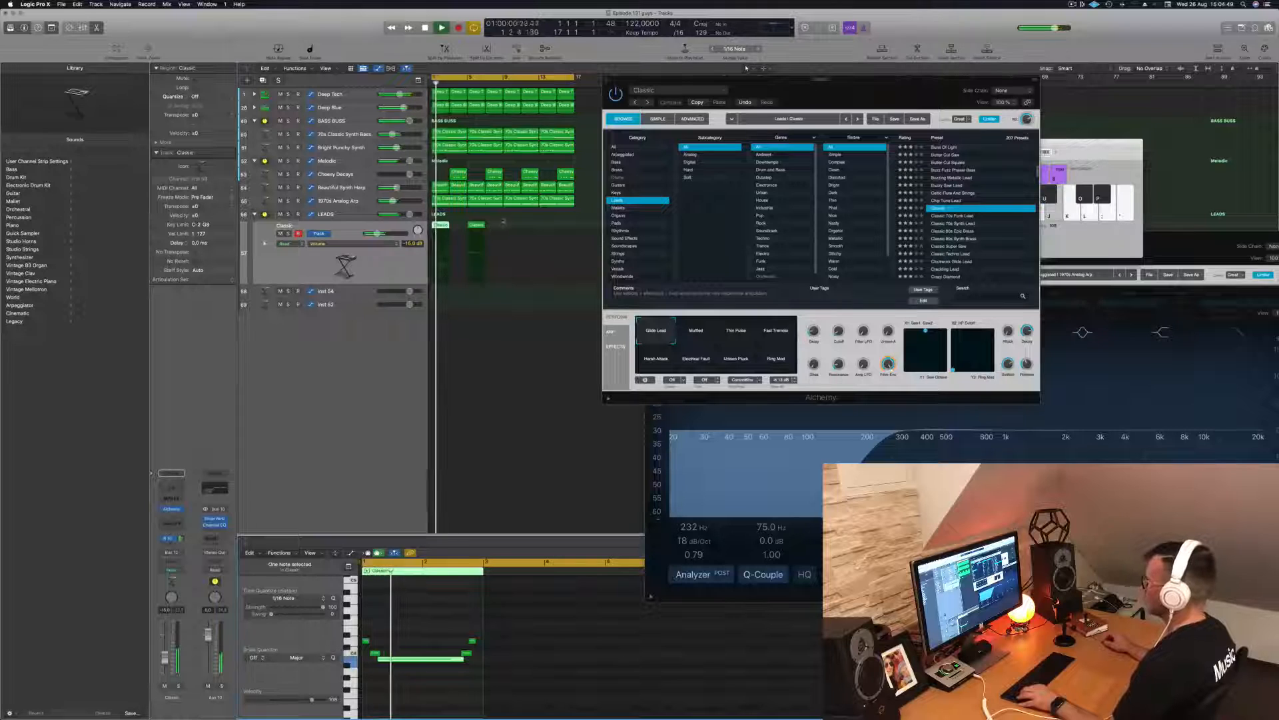
- Delete the region copy at bar 5 and the closing high note of the phrase in the first region
{"action": "left_click", "coordinate": [480, 225]}
{"action": "key", "text": "Delete"}
{"action": "left_click", "coordinate": [441, 225]}
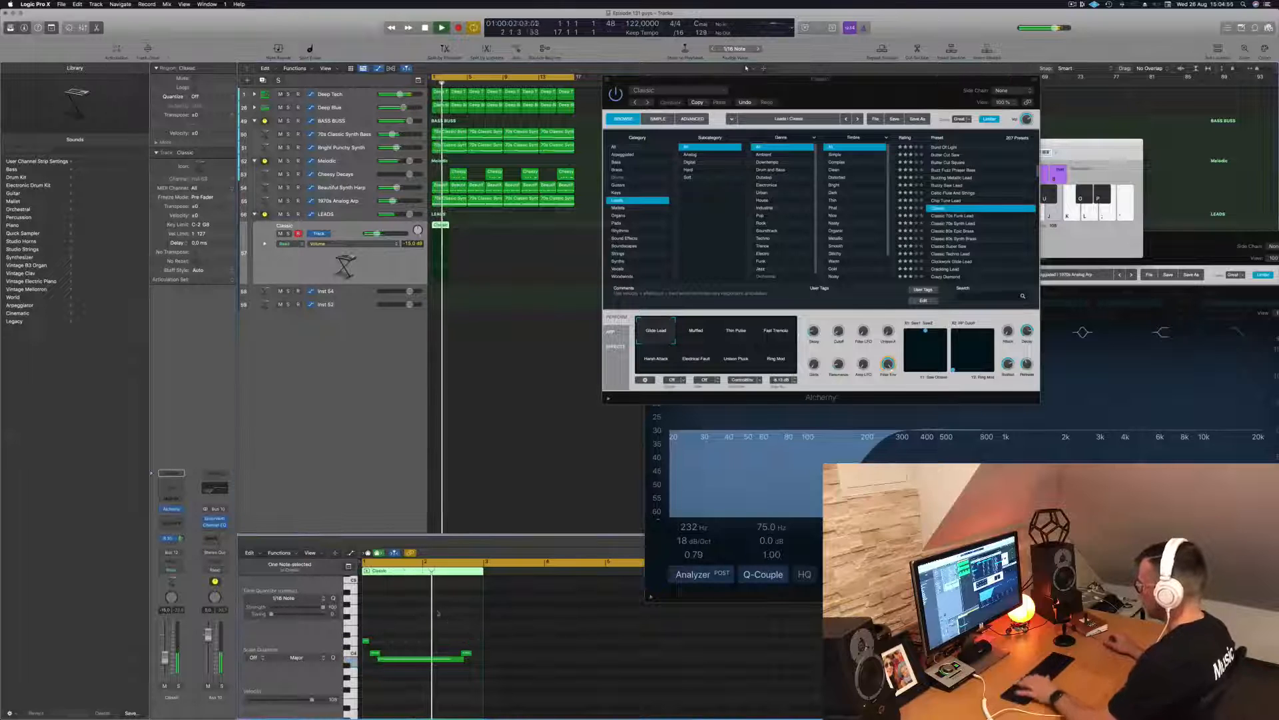
- Copy the two-bar Classic region to bars 5, 9 and 13 and play the loop to check it
{"action": "key", "text": "Return"}
{"action": "left_click_drag", "start_coordinate": [442, 228], "coordinate": [511, 230]}
{"action": "left_click", "coordinate": [452, 229]}
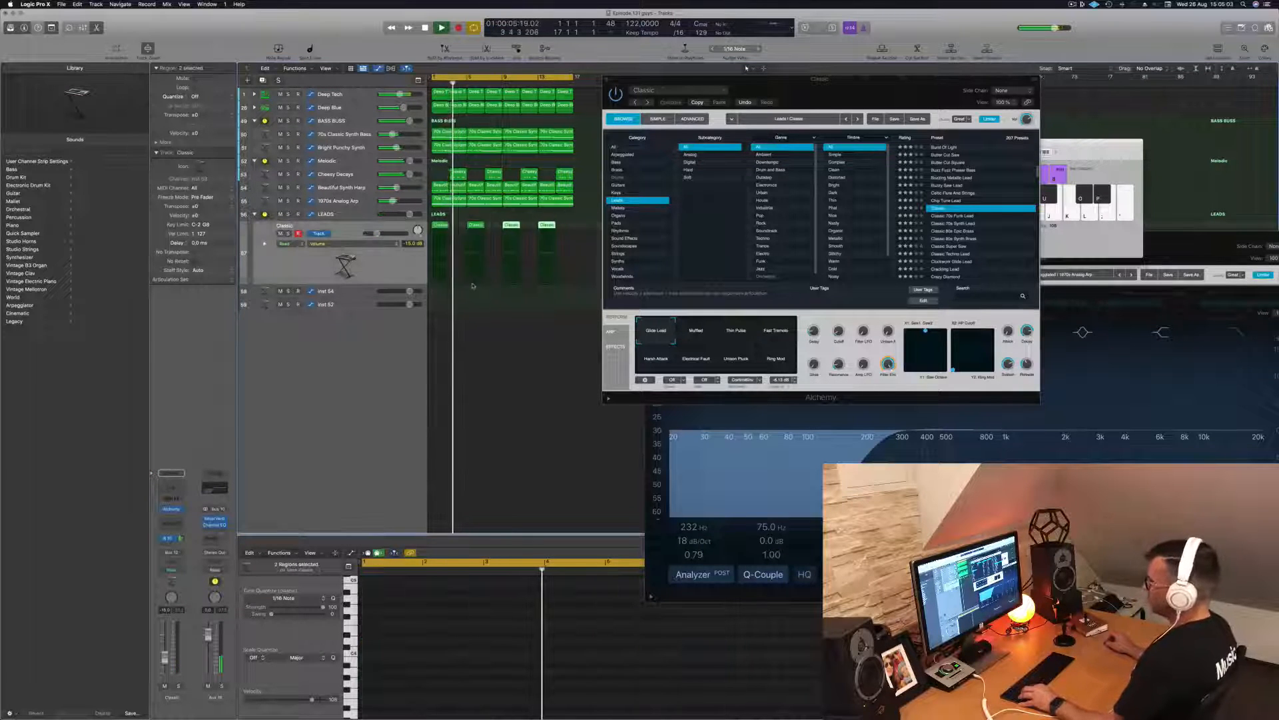
{"action": "key", "text": "super+Left"}
{"action": "left_click", "coordinate": [407, 274]}
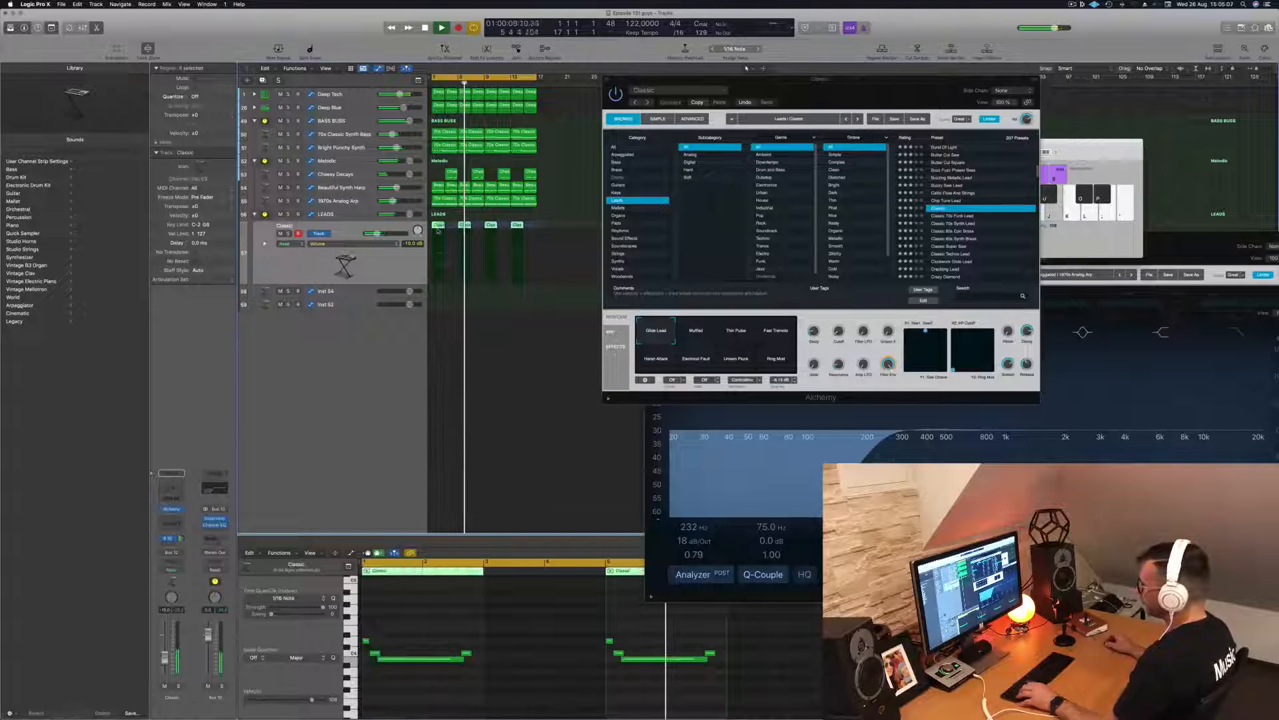
{"action": "key", "text": "space"}
- Copy the four Classic regions to the Inst 54 track and transpose all their notes down one octave
{"action": "left_click_drag", "start_coordinate": [439, 226], "coordinate": [440, 295]}
{"action": "scroll", "coordinate": [460, 616], "scroll_direction": "down", "scroll_amount": 3}
{"action": "left_click", "coordinate": [426, 615]}
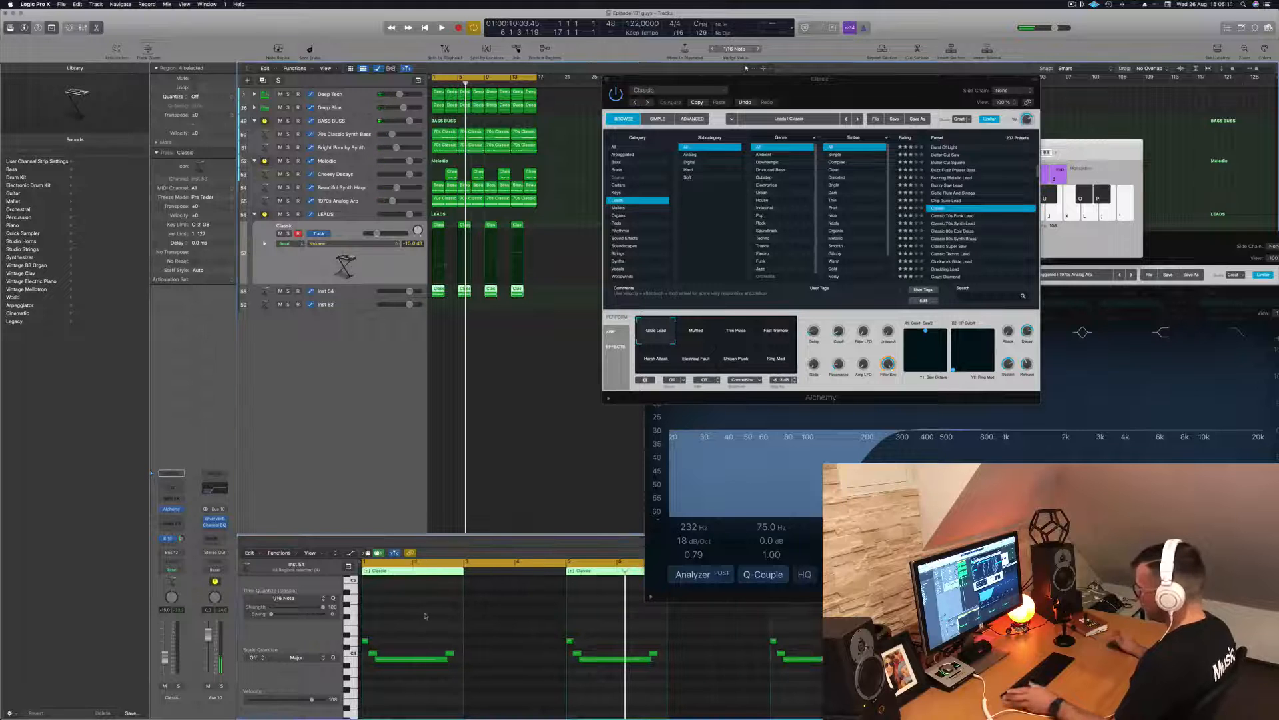
{"action": "key", "text": "super+a"}
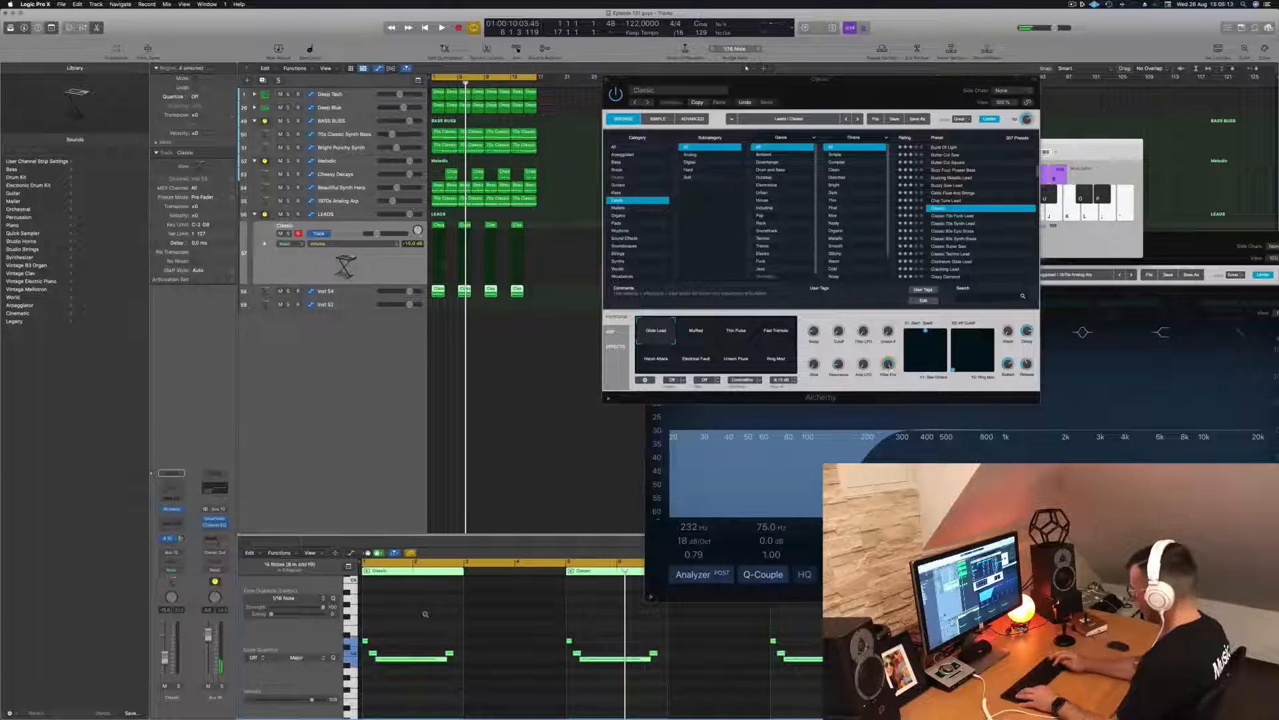
{"action": "key", "text": "alt+shift+Down"}
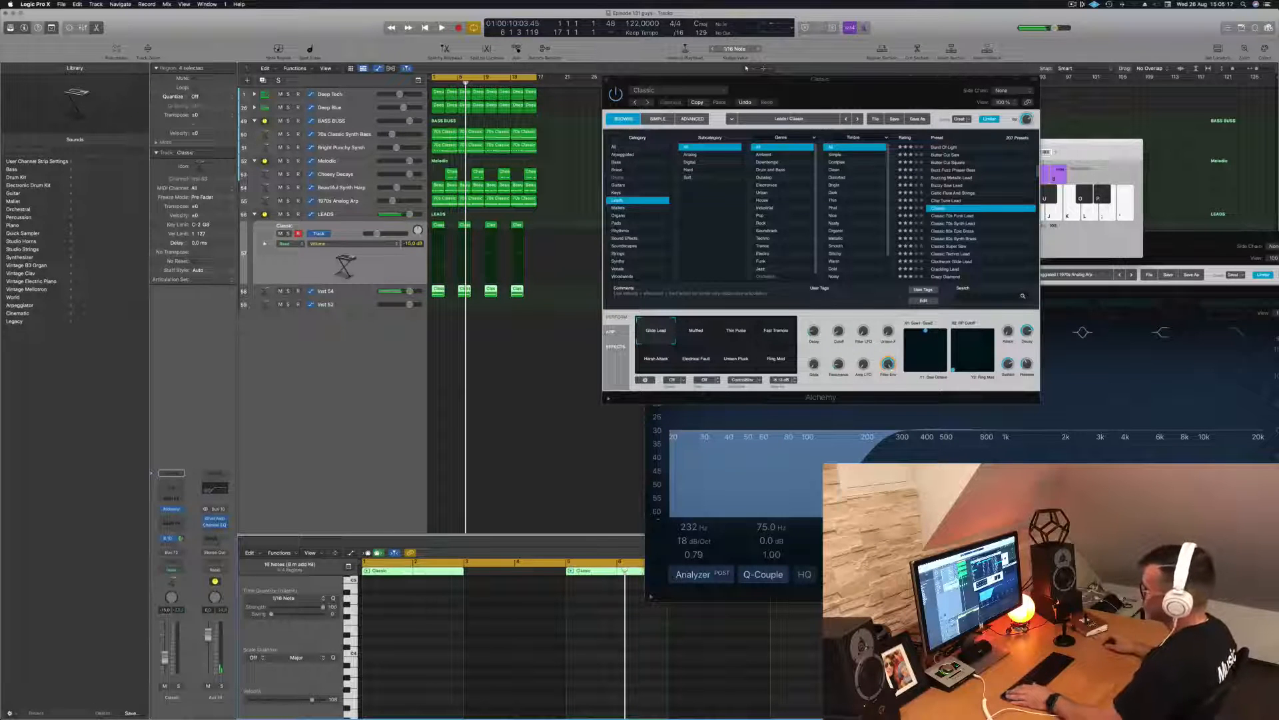
- Load the Chill Organ preset from Alchemy's Organs category on the Inst 54 track and set its volume to about -2.3 dB
{"action": "left_click", "coordinate": [367, 292]}
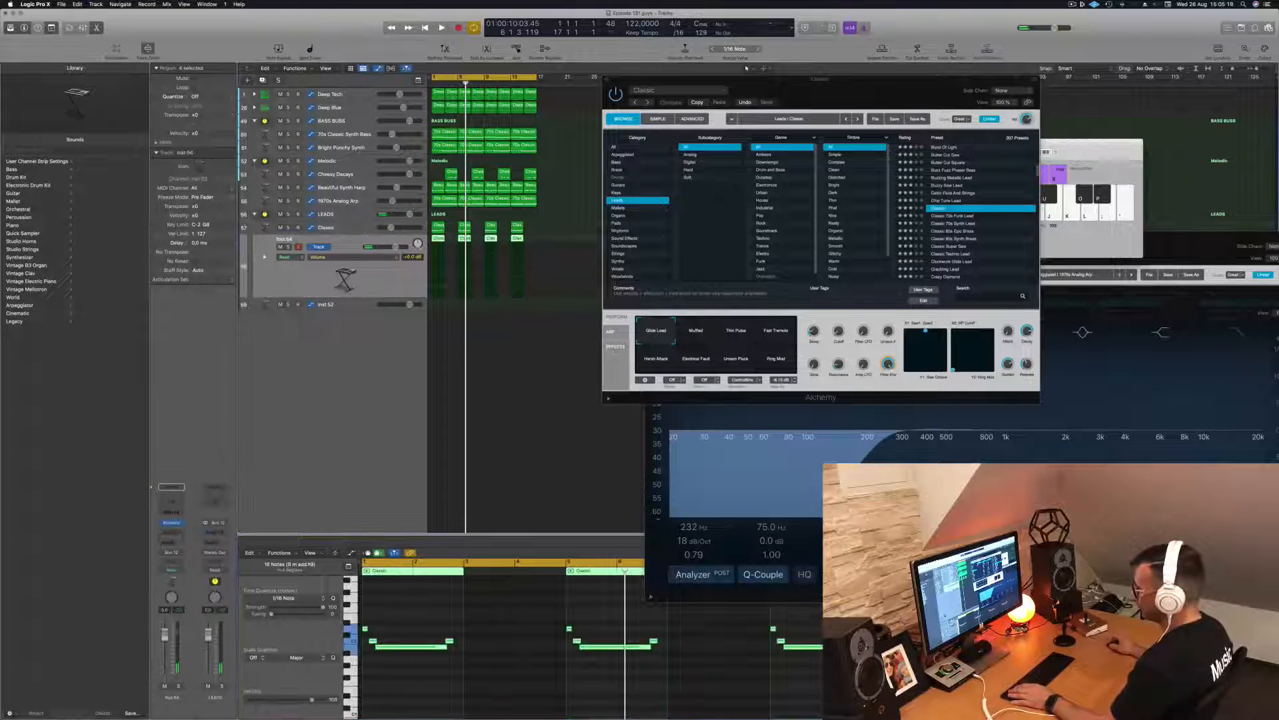
{"action": "key", "text": "Return"}
{"action": "key", "text": "space"}
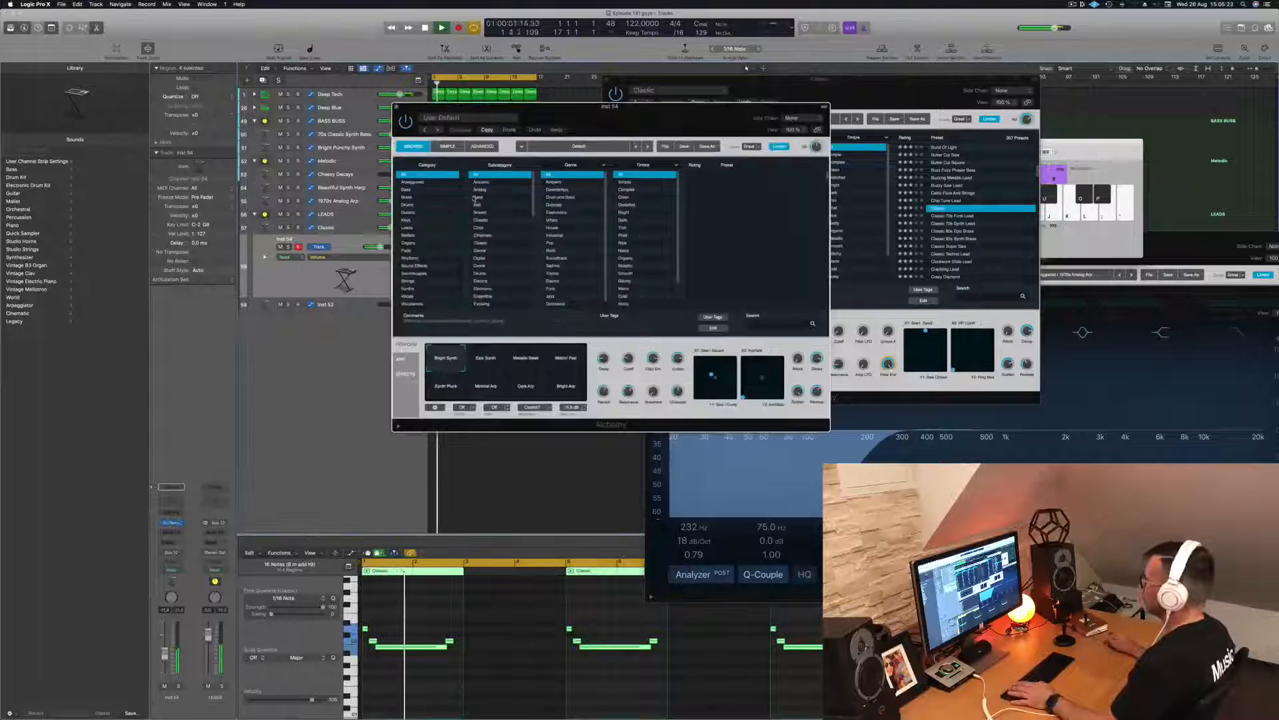
{"action": "left_click", "coordinate": [171, 523]}
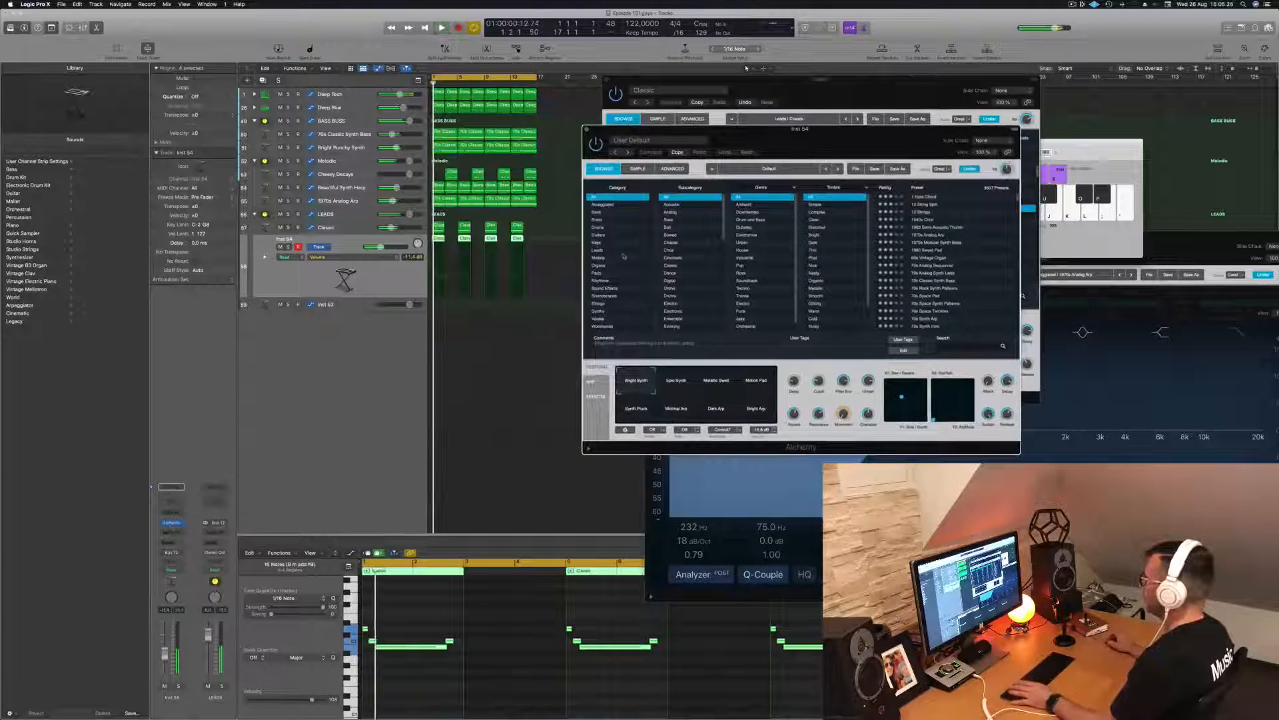
{"action": "left_click", "coordinate": [599, 265]}
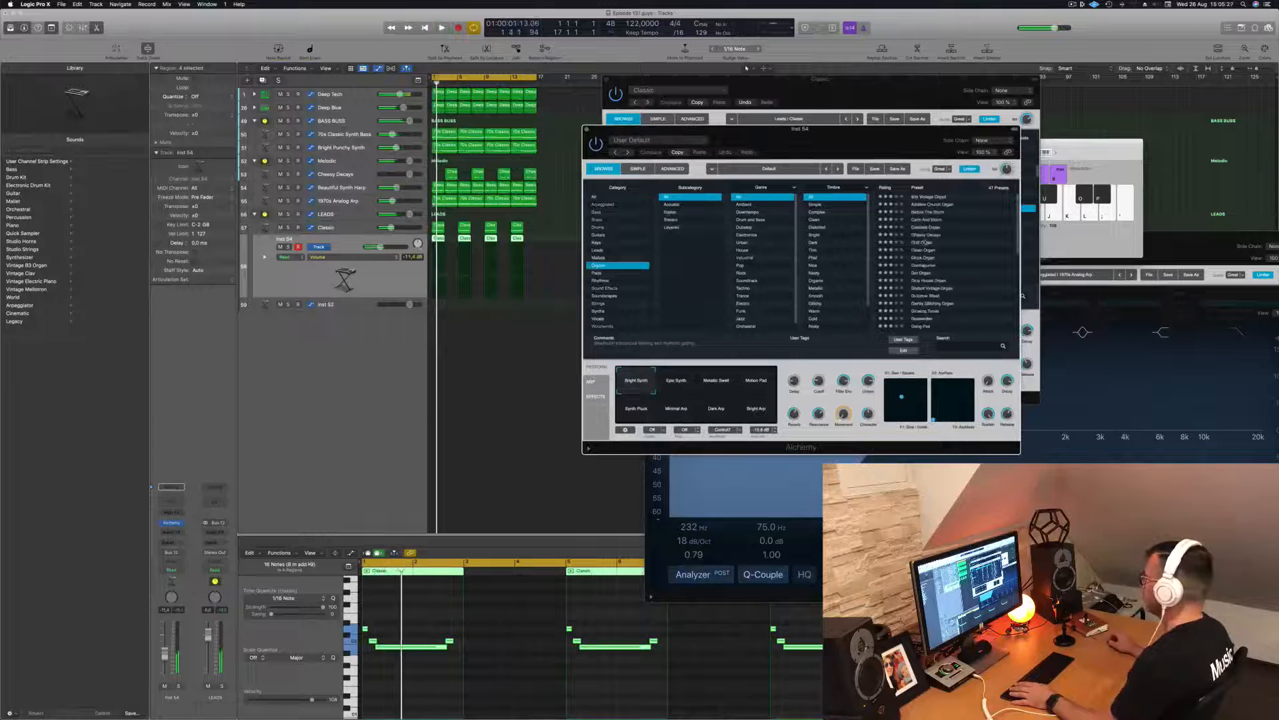
{"action": "left_click_drag", "start_coordinate": [881, 135], "coordinate": [1002, 105]}
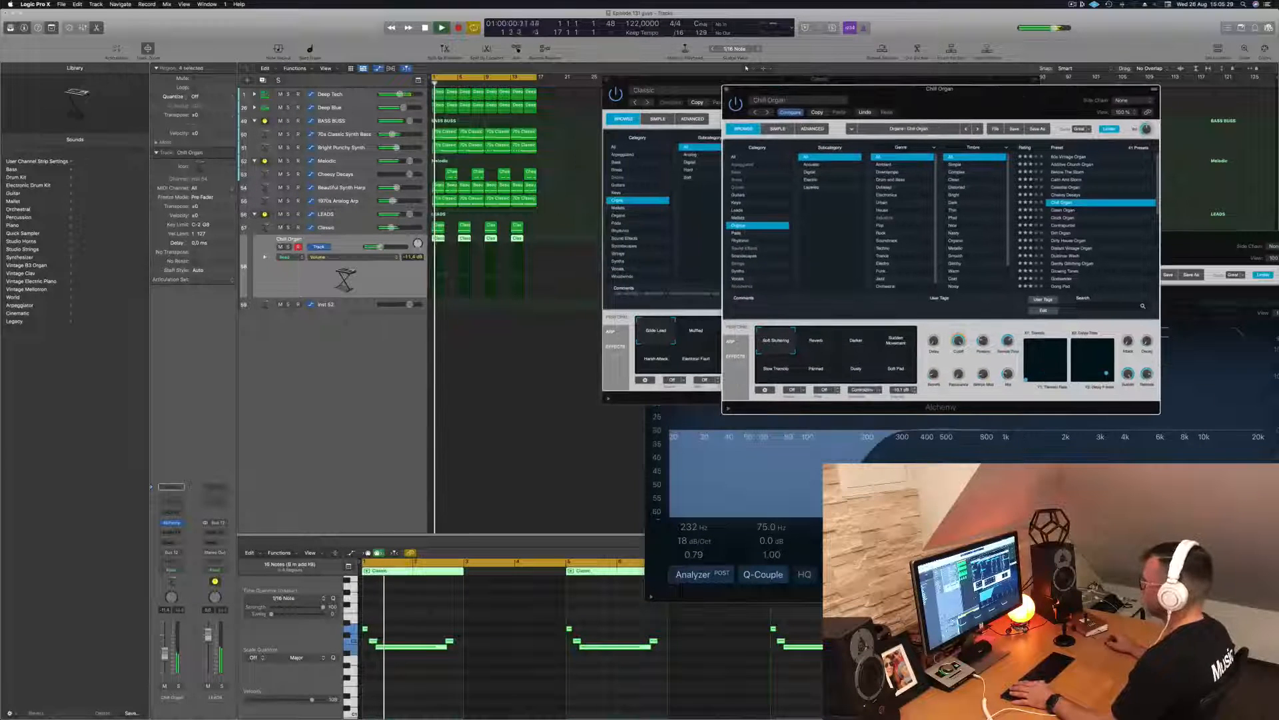
{"action": "left_click_drag", "start_coordinate": [166, 648], "coordinate": [166, 647]}
{"action": "left_click", "coordinate": [403, 697]}
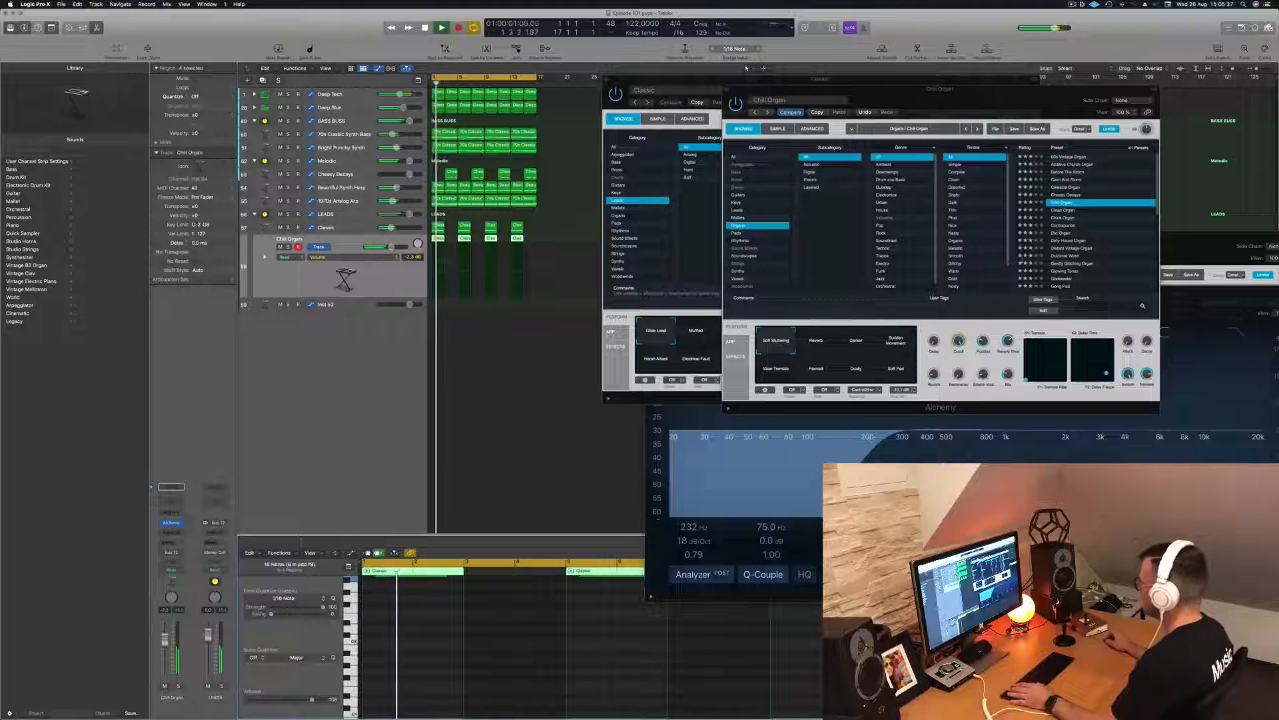
- Try the Dirty House Organ preset, and load Dusty Record Synth from the Keys category instead
{"action": "left_click", "coordinate": [1074, 242]}
{"action": "left_click", "coordinate": [1073, 241]}
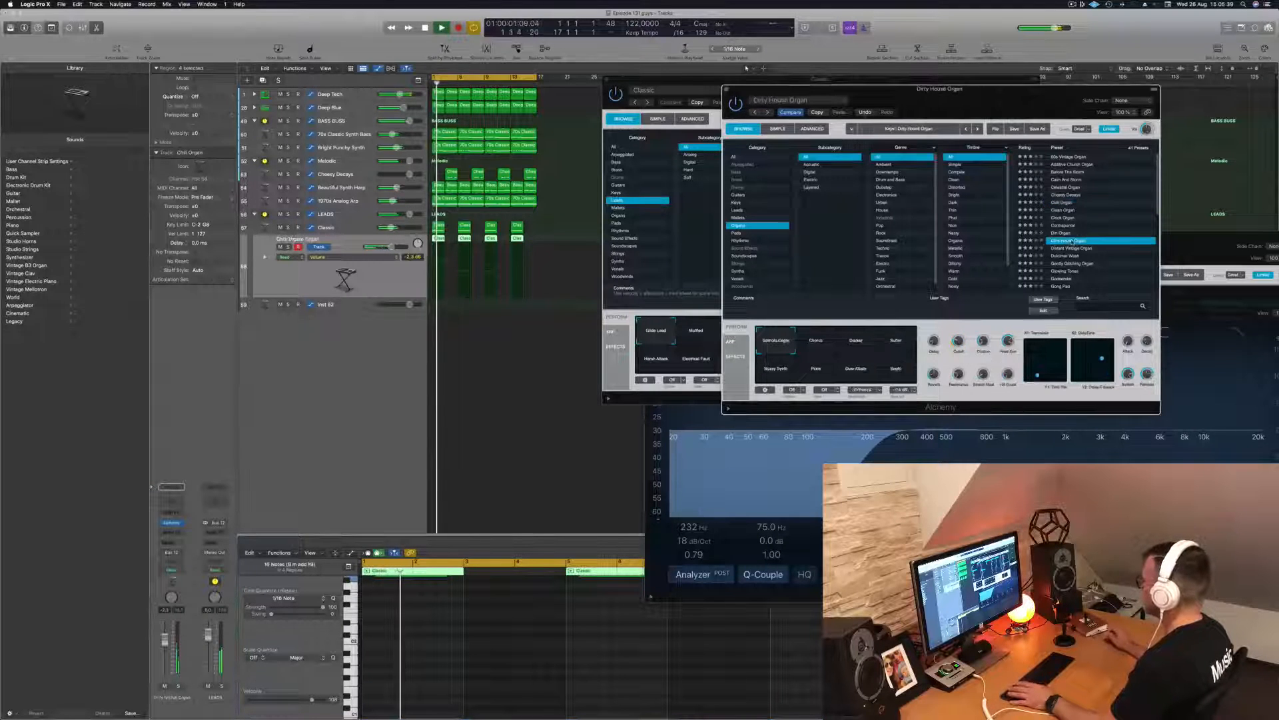
{"action": "key", "text": "space"}
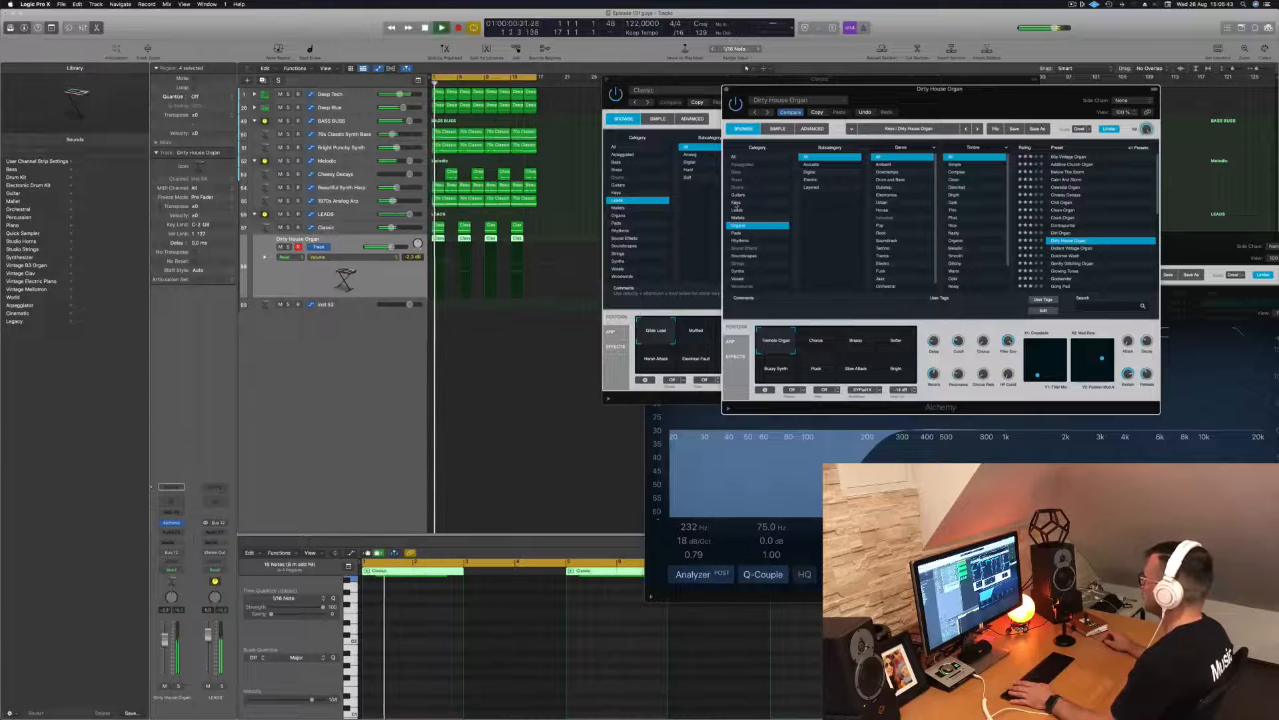
{"action": "left_click", "coordinate": [736, 203]}
{"action": "key", "text": "space"}
{"action": "left_click", "coordinate": [1070, 180]}
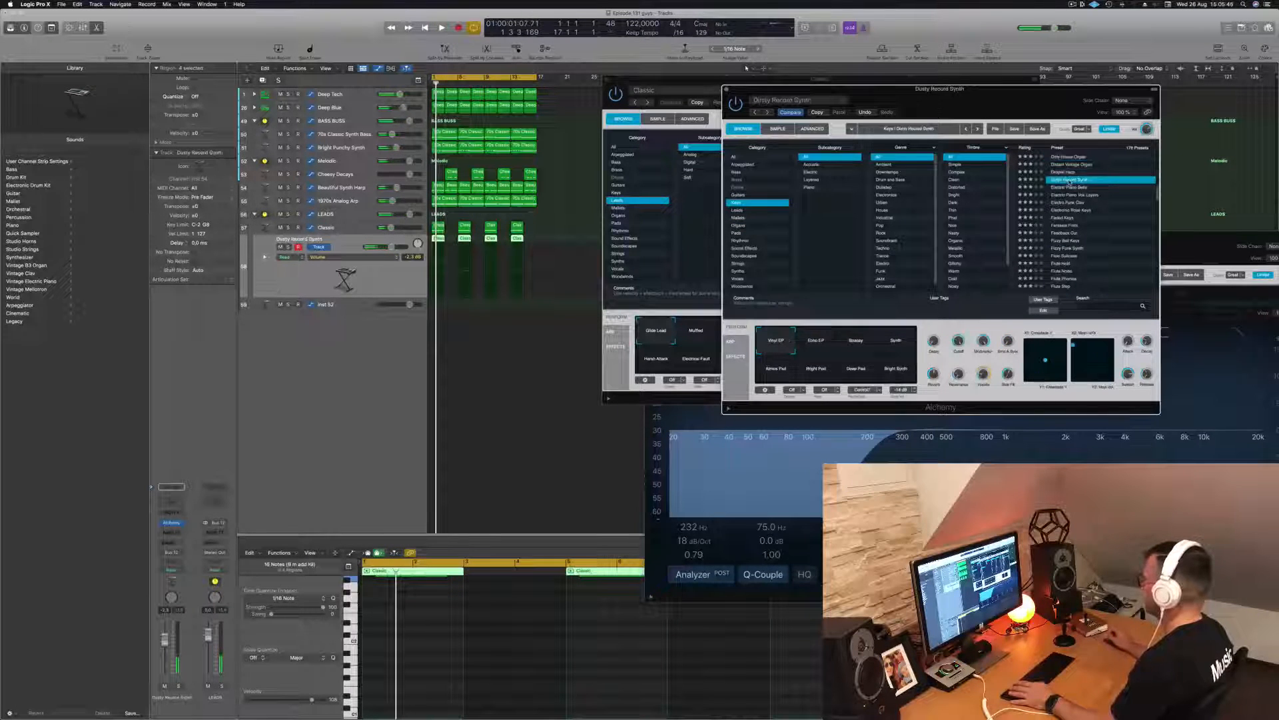
- Put away the Dusty Record Synth's Alchemy window and solo the track briefly to hear it alone, returning to the full mix
{"action": "left_click_drag", "start_coordinate": [957, 102], "coordinate": [982, 134]}
{"action": "left_click", "coordinate": [752, 123]}
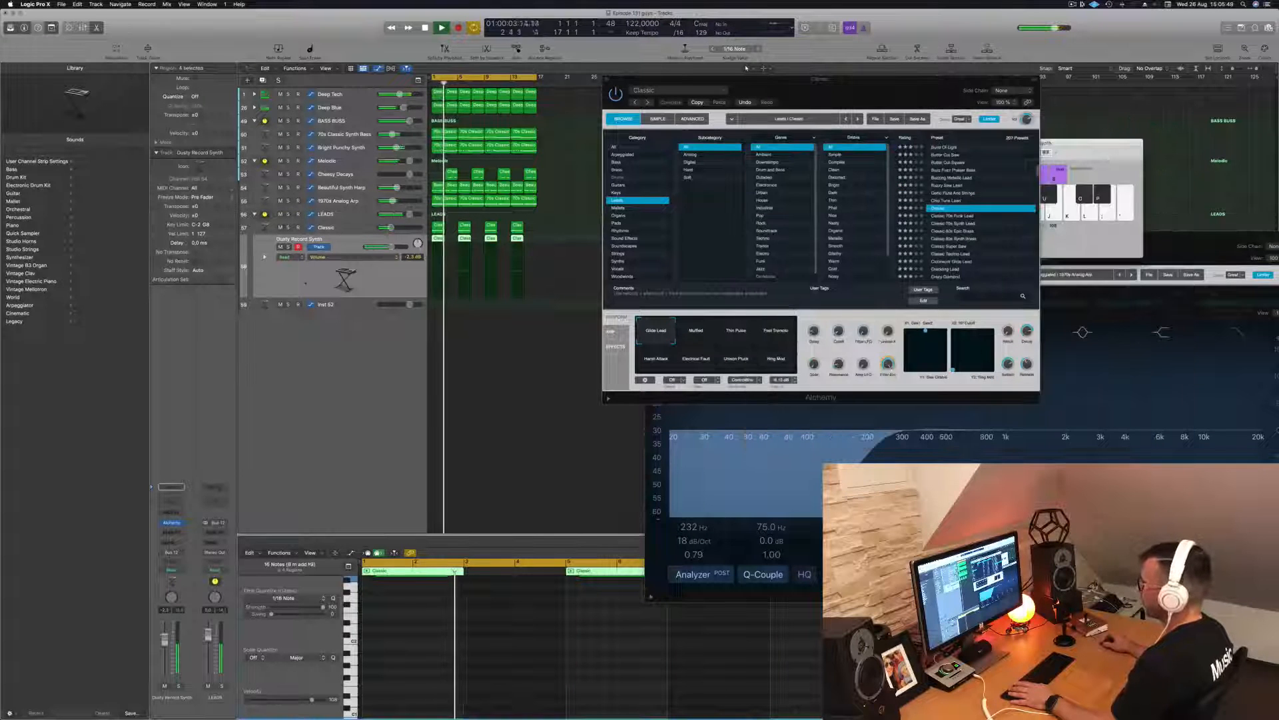
{"action": "left_click", "coordinate": [289, 247]}
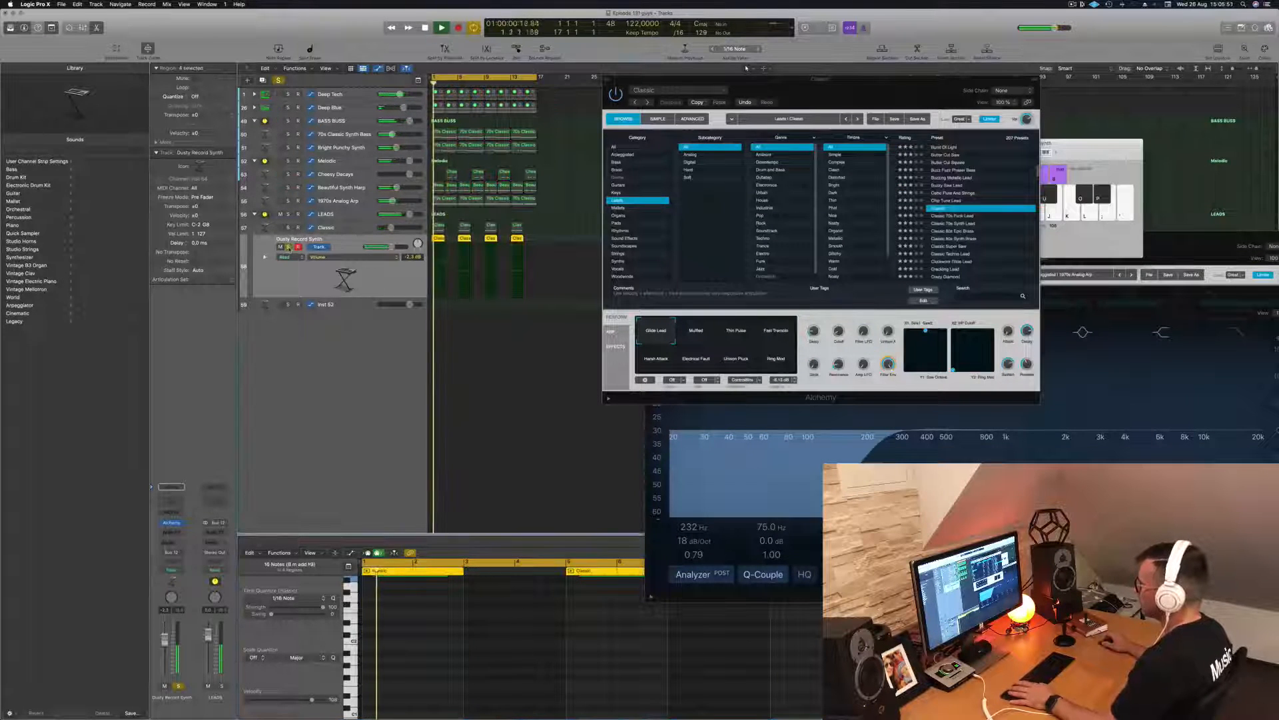
{"action": "left_click", "coordinate": [289, 246]}
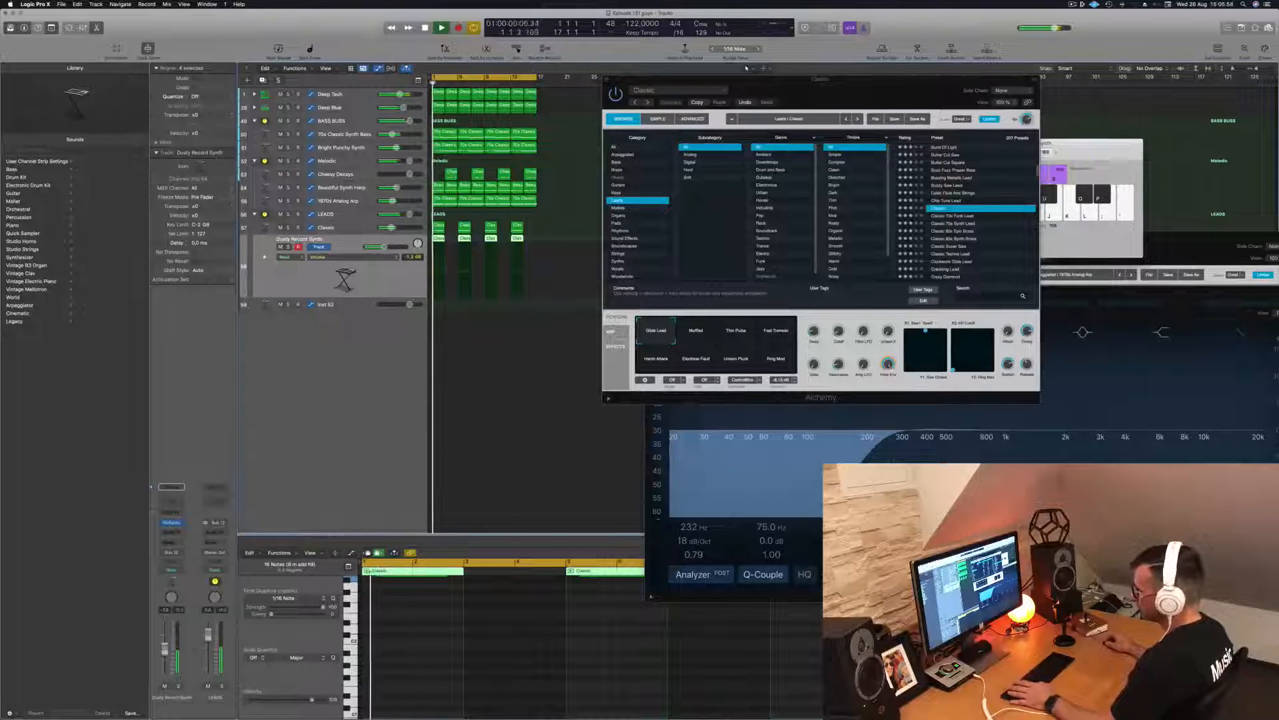
- Insert a stereo Compressor on the LEADS stack and set its side chain to the Deep Tech Kick 1 (Inst 1)
{"action": "left_click", "coordinate": [355, 216]}
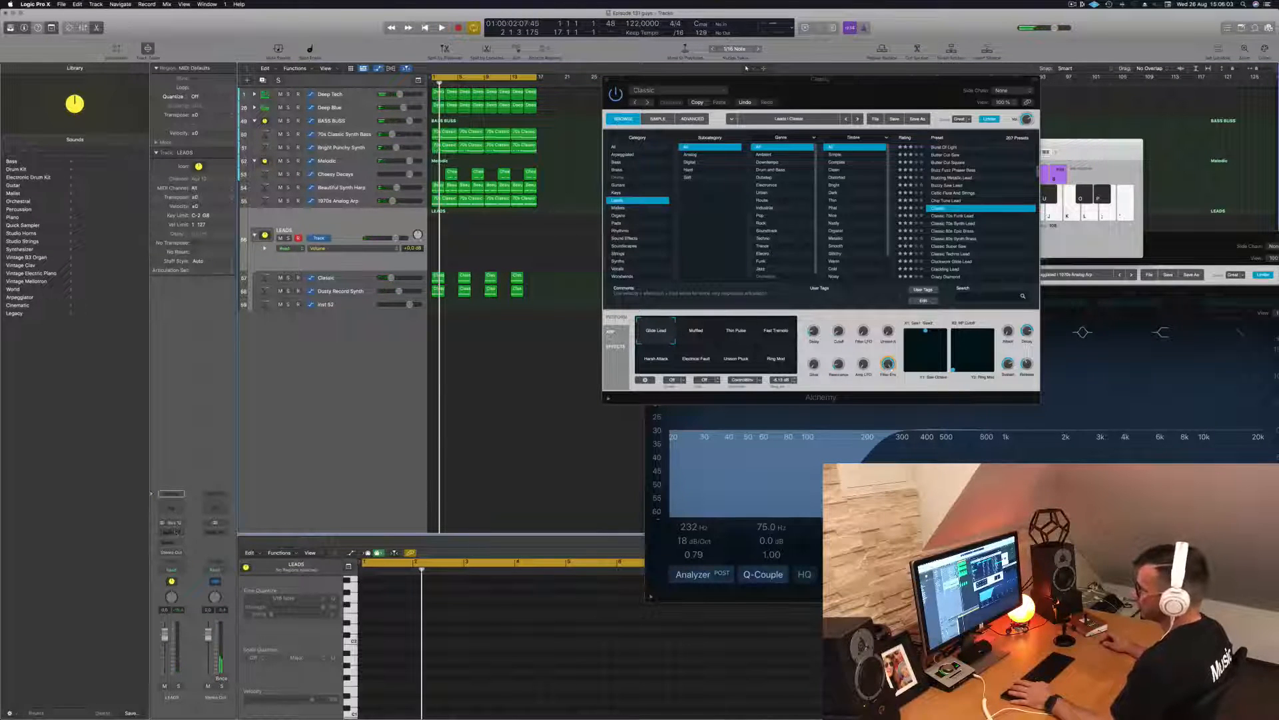
{"action": "left_click", "coordinate": [176, 531]}
{"action": "mouse_move", "coordinate": [188, 571]}
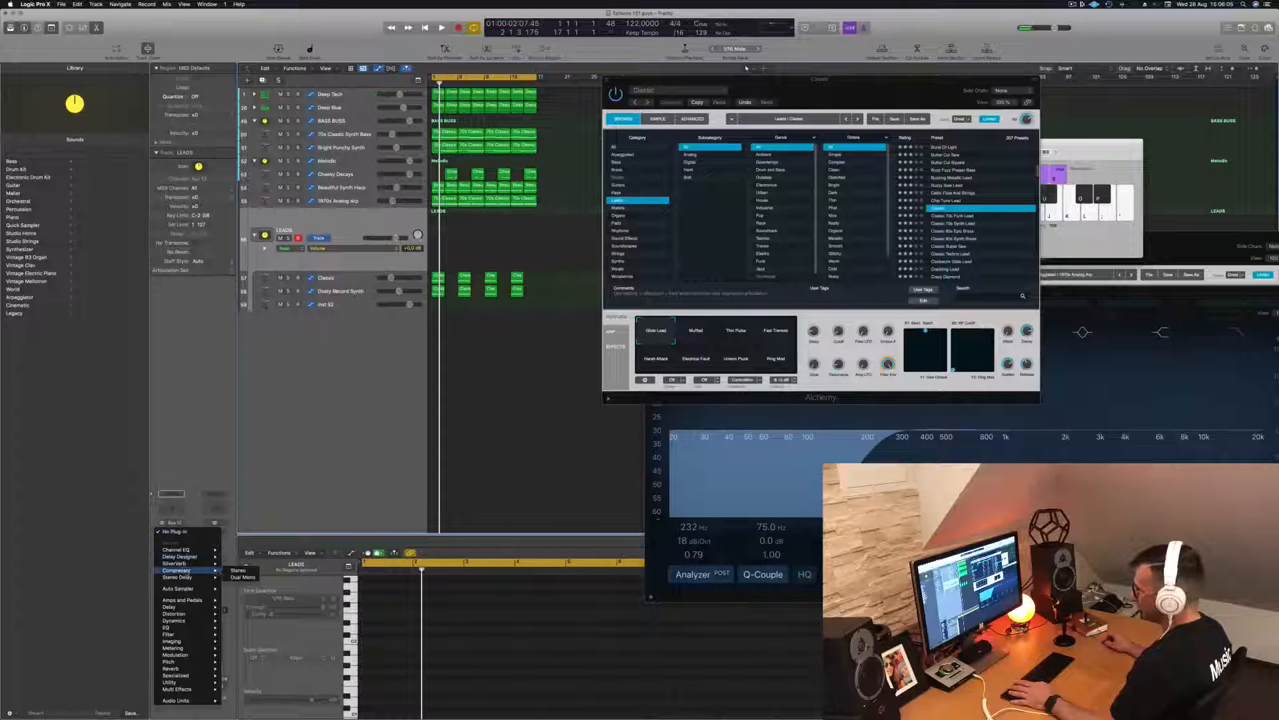
{"action": "left_click", "coordinate": [237, 571]}
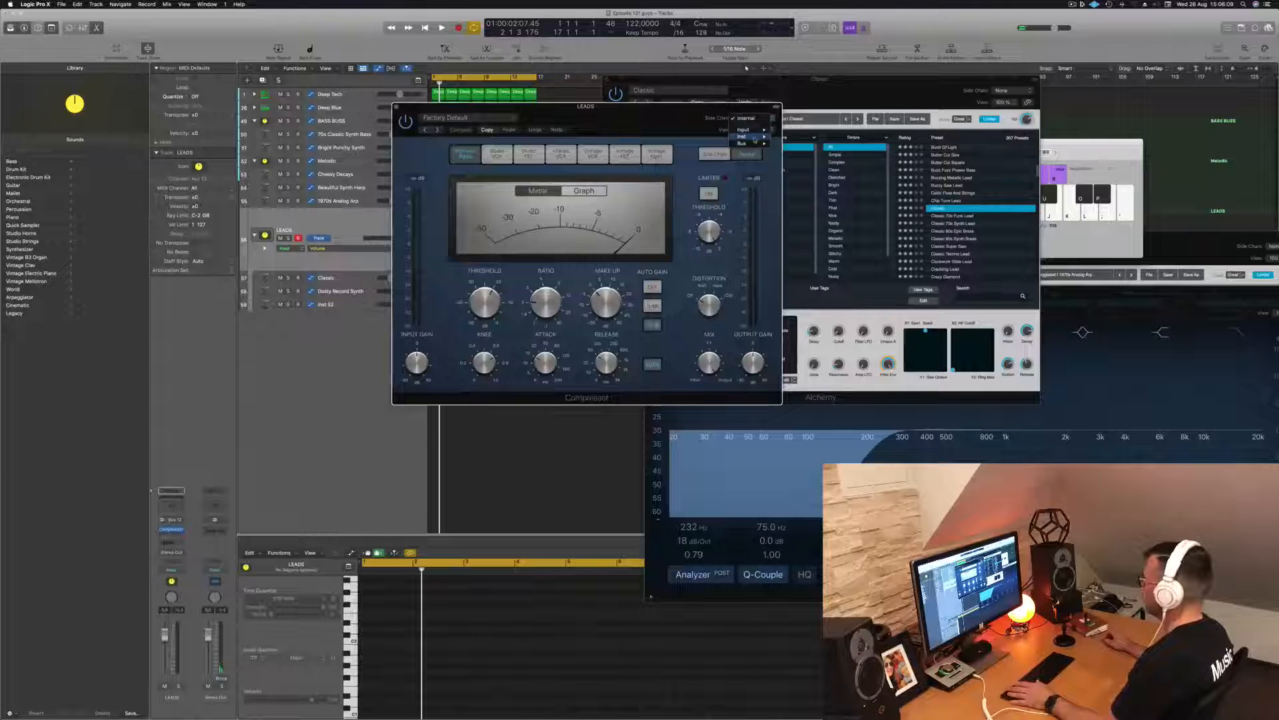
{"action": "mouse_move", "coordinate": [755, 144]}
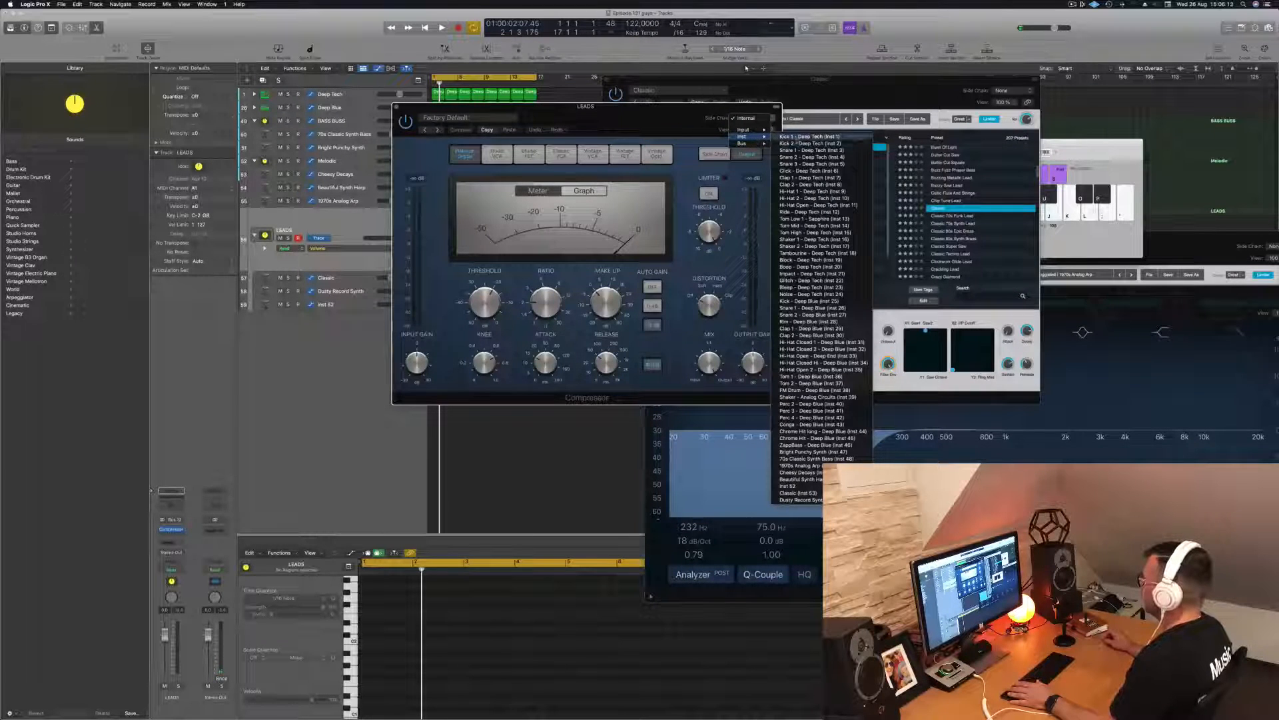
{"action": "left_click", "coordinate": [813, 136]}
{"action": "left_click_drag", "start_coordinate": [605, 129], "coordinate": [855, 173]}
{"action": "key", "text": "space"}
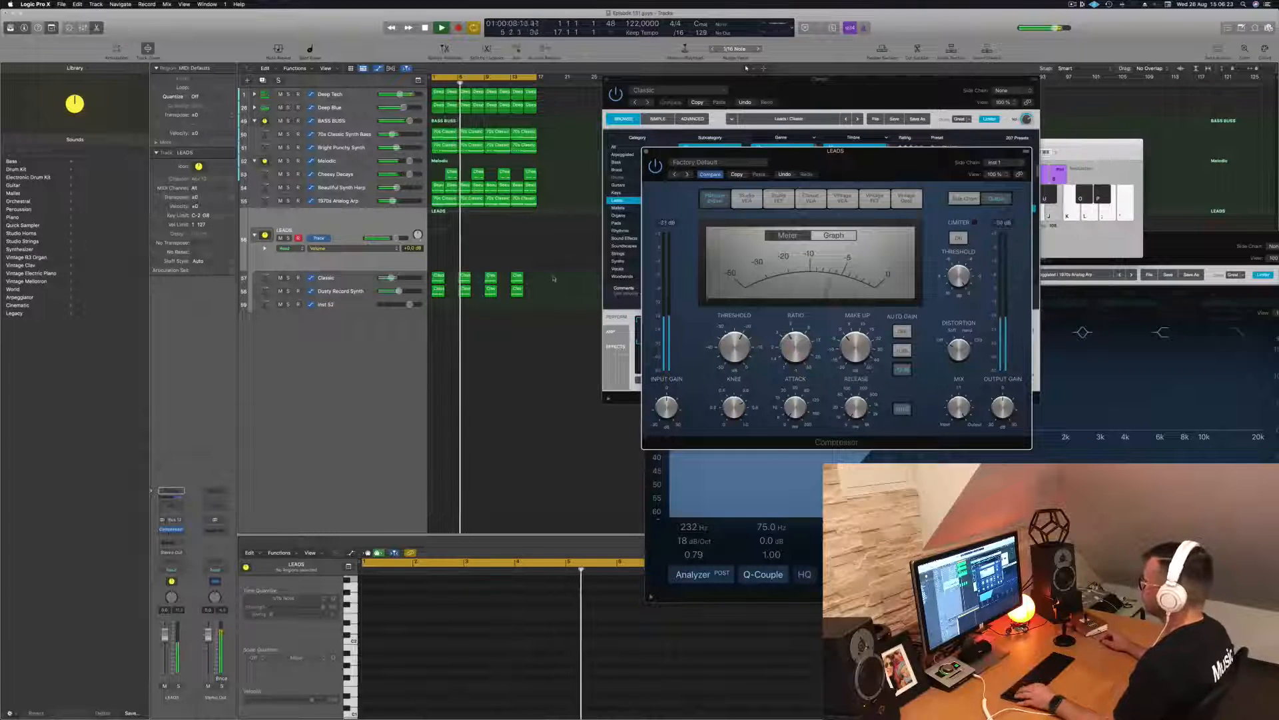
- Undo the last edit in the arrangement and replay the loop from the start to hear the leads with the kick
{"action": "mouse_move", "coordinate": [554, 276]}
{"action": "left_mouse_down"}
{"action": "mouse_move", "coordinate": [438, 293]}
{"action": "mouse_move", "coordinate": [565, 280]}
{"action": "left_mouse_up"}
{"action": "key", "text": "super+z"}
{"action": "key", "text": "space"}
{"action": "key", "text": "Return"}
{"action": "key", "text": "space"}
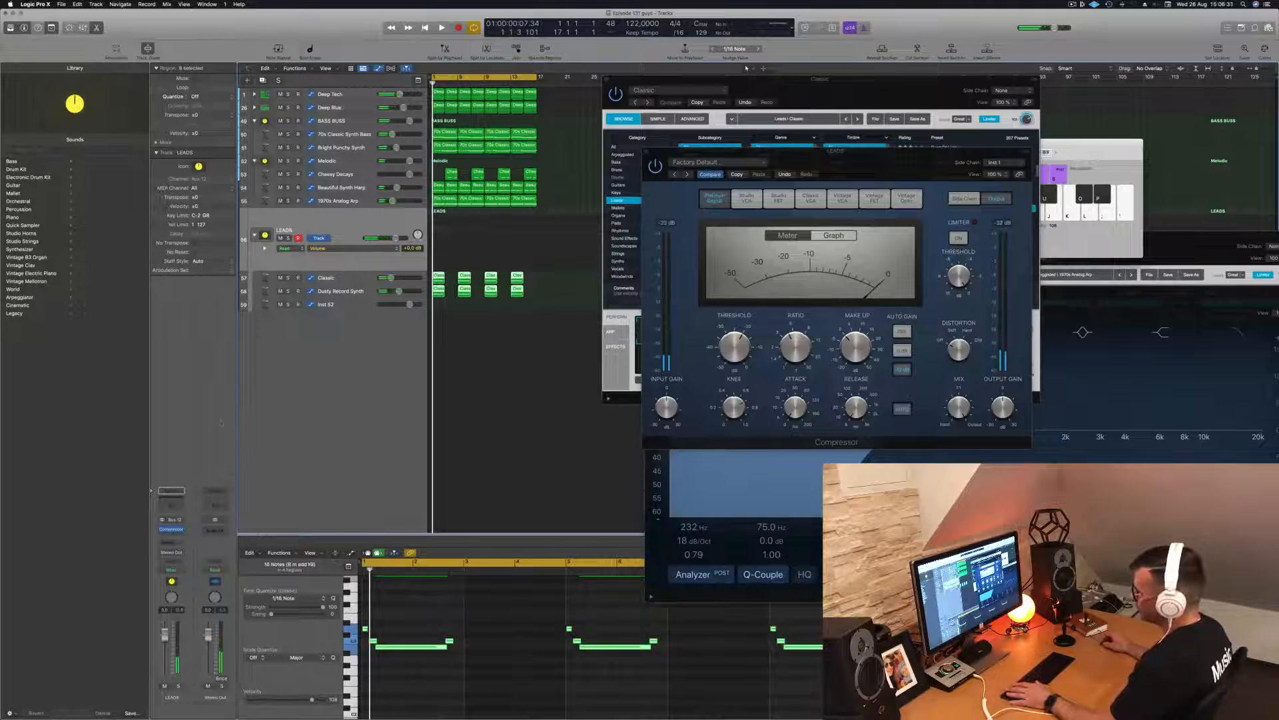
- Insert a second stereo Compressor ahead of the first on LEADS, choose the Vintage Opto model and lower its threshold
{"action": "left_click", "coordinate": [175, 536]}
{"action": "mouse_move", "coordinate": [177, 551]}
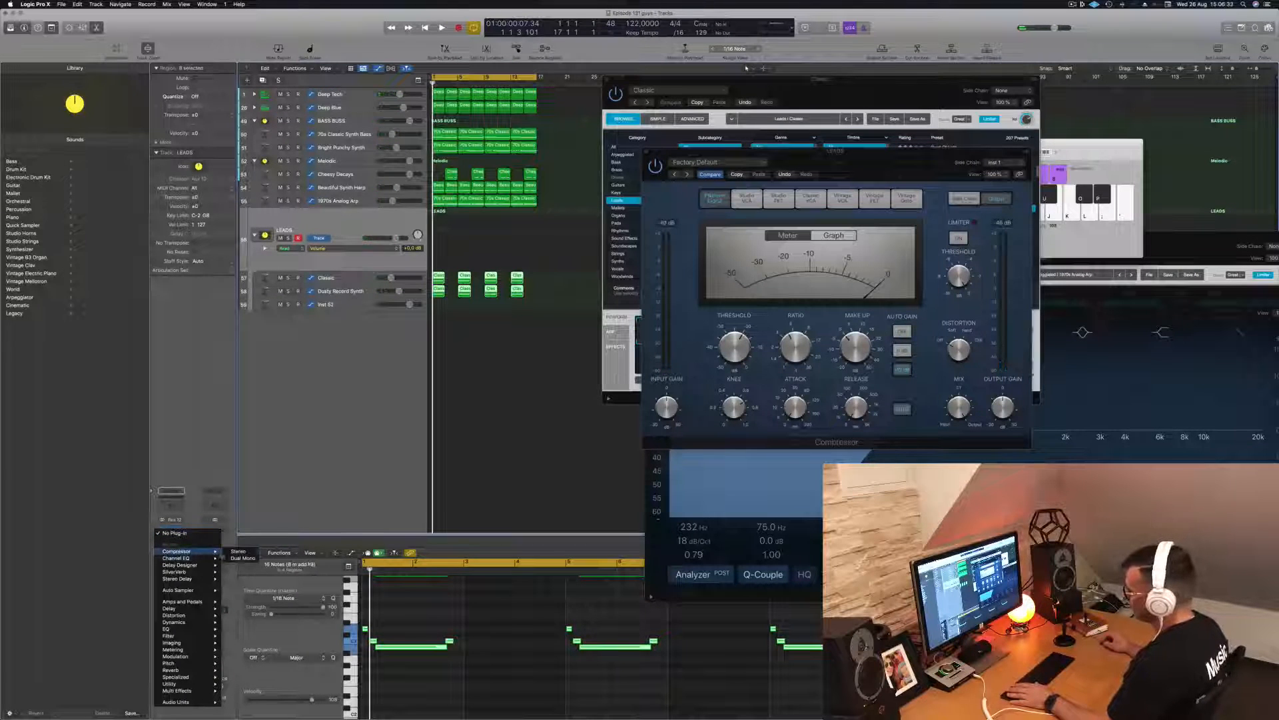
{"action": "left_click", "coordinate": [237, 552]}
{"action": "left_click_drag", "start_coordinate": [633, 132], "coordinate": [718, 218]}
{"action": "key", "text": "space"}
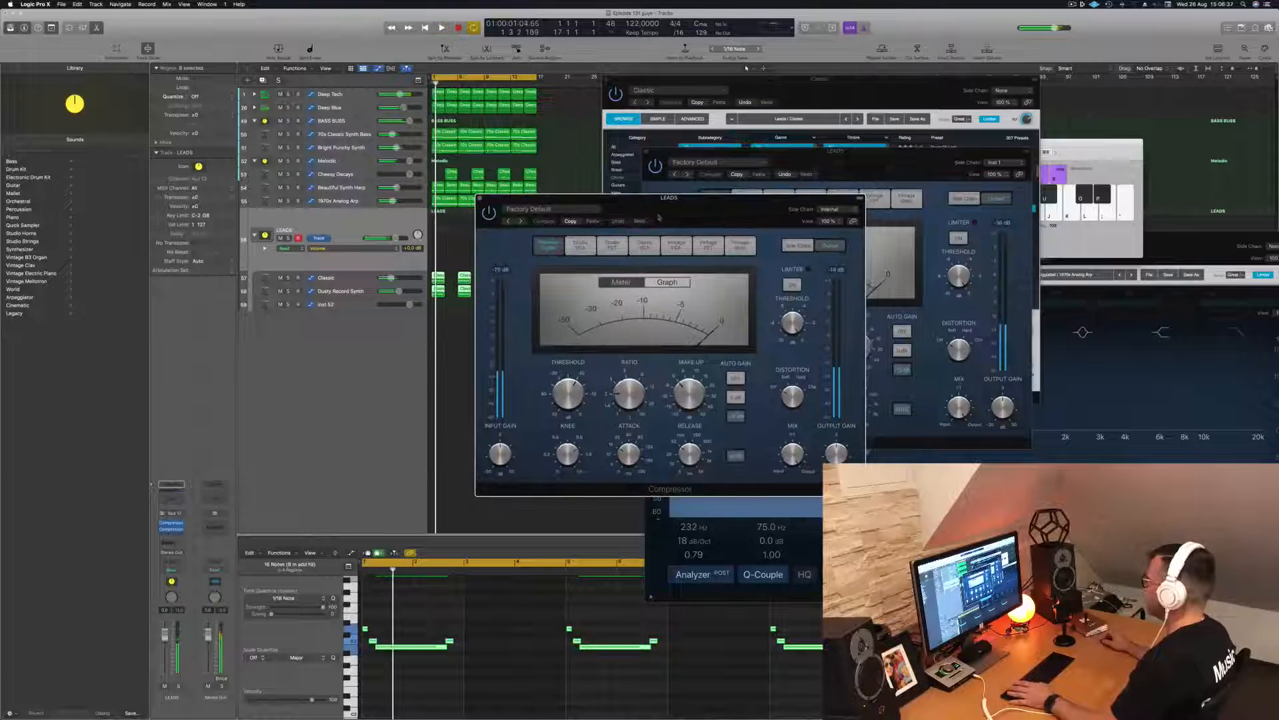
{"action": "left_click", "coordinate": [741, 246]}
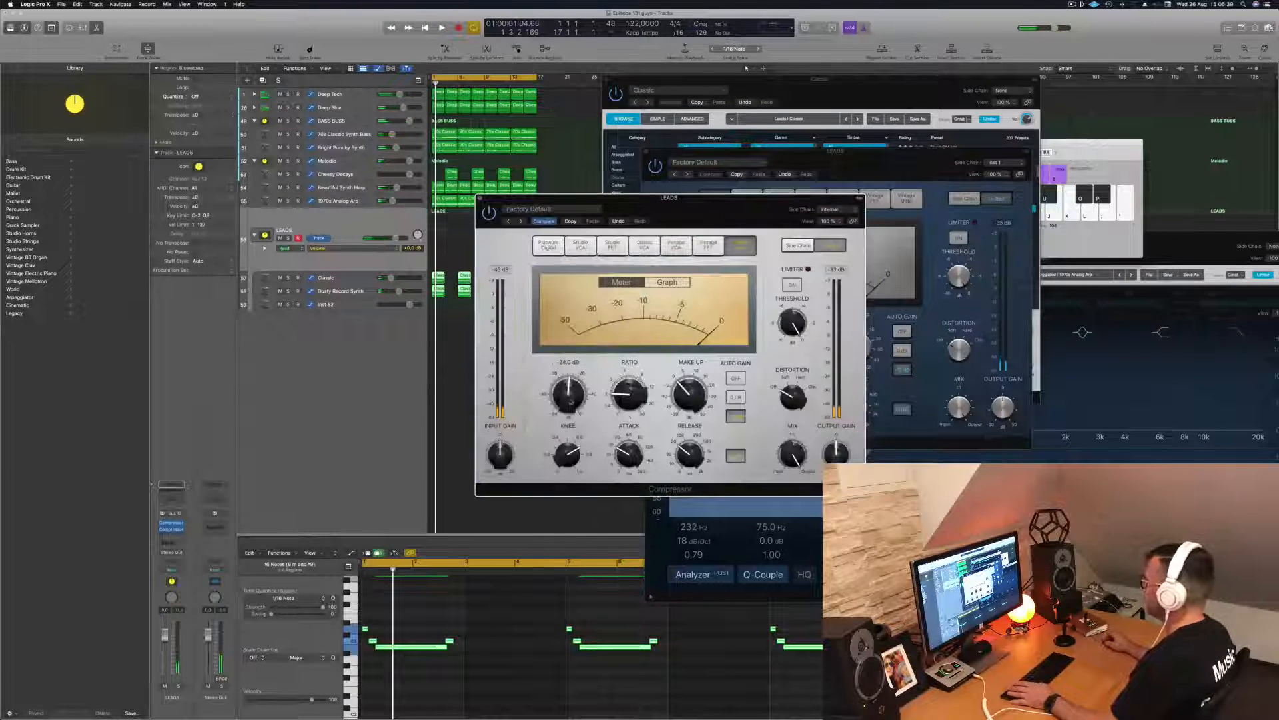
{"action": "key", "text": "space"}
{"action": "left_click_drag", "start_coordinate": [568, 400], "coordinate": [572, 424]}
{"action": "key", "text": "space"}
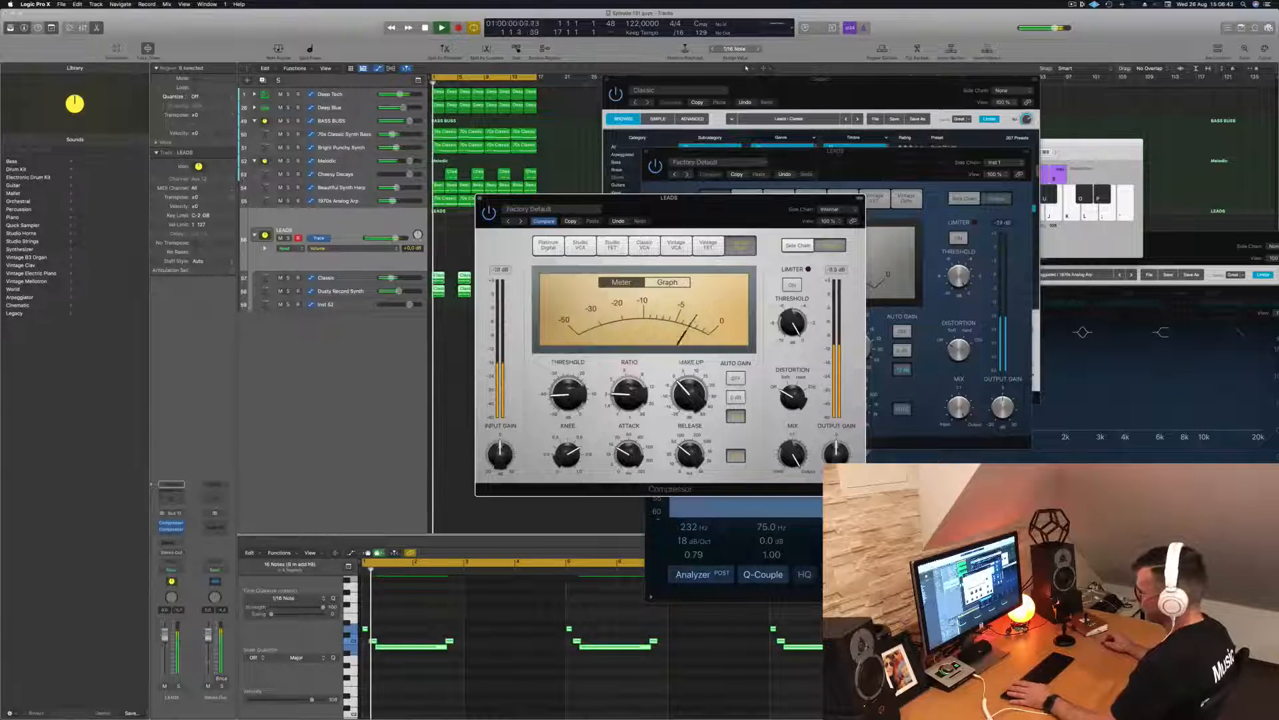
- Balance the LEADS volume by ear and lower the Vintage Opto compressor's threshold further
{"action": "left_click_drag", "start_coordinate": [163, 658], "coordinate": [163, 661]}
{"action": "key", "text": "space"}
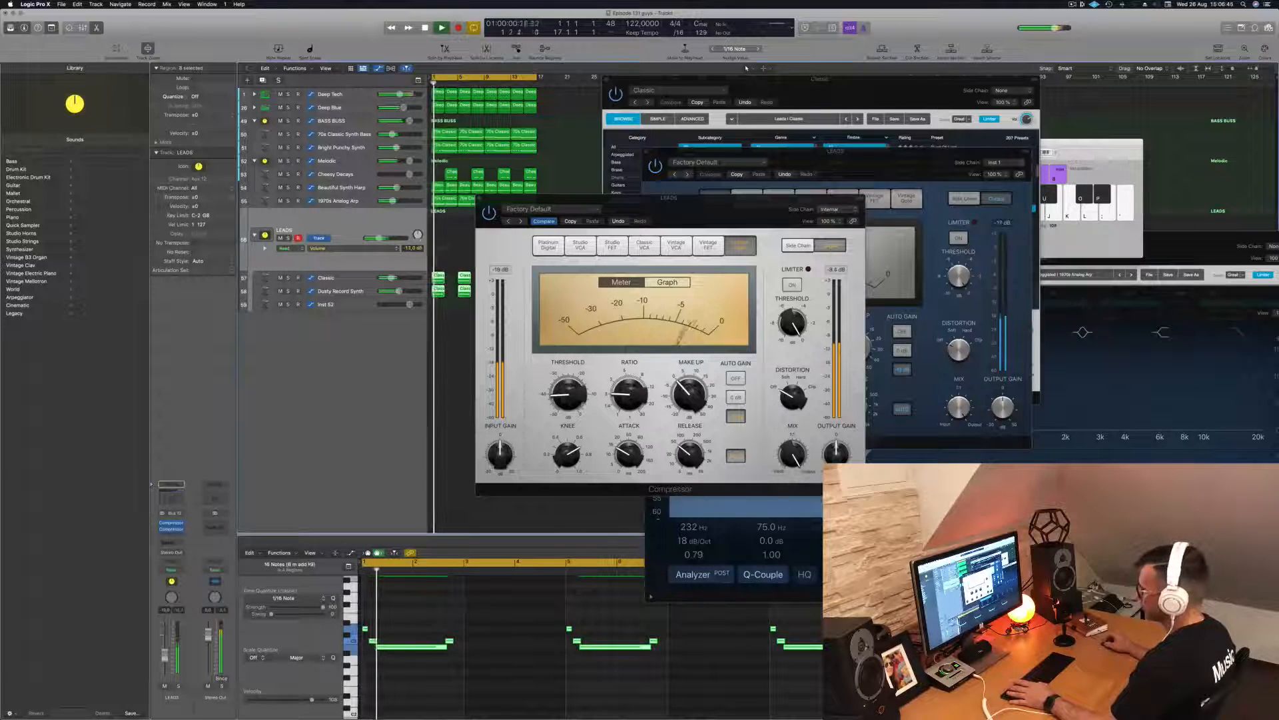
{"action": "key", "text": "space"}
{"action": "left_click_drag", "start_coordinate": [570, 398], "coordinate": [571, 405]}
{"action": "key", "text": "space"}
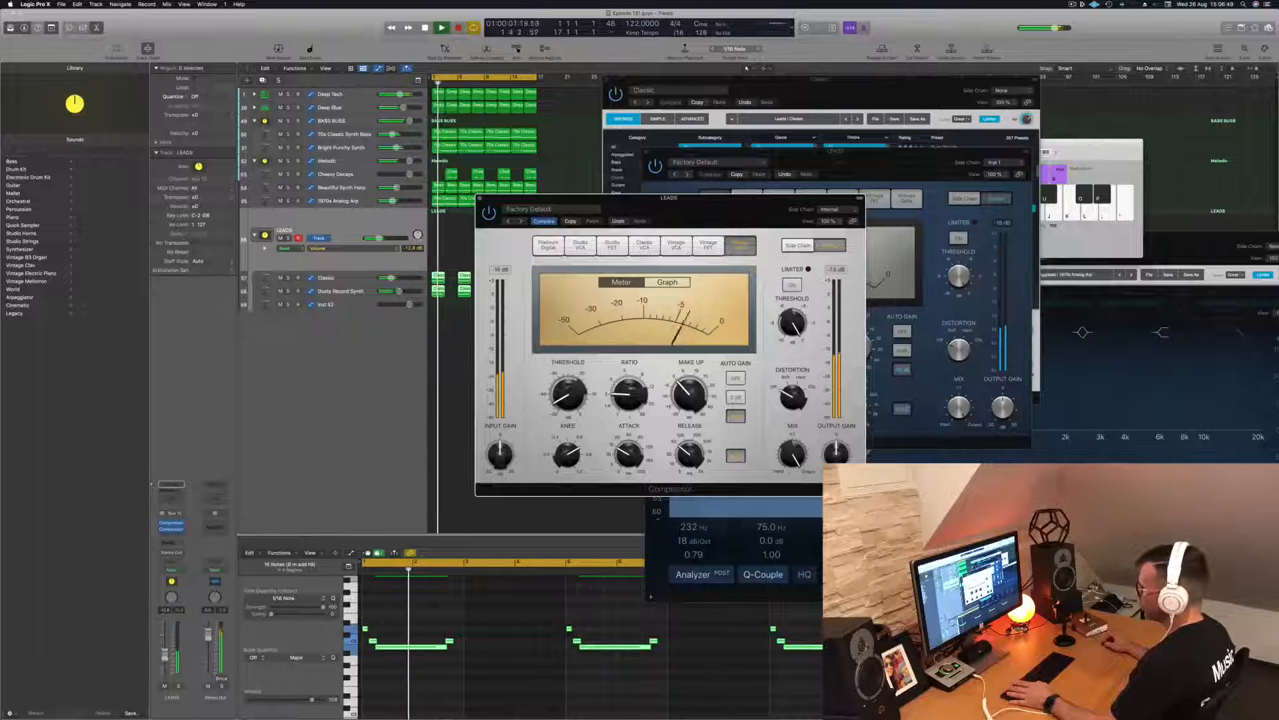
{"action": "left_click_drag", "start_coordinate": [165, 657], "coordinate": [166, 653]}
{"action": "key", "text": "space"}
{"action": "key", "text": "space"}
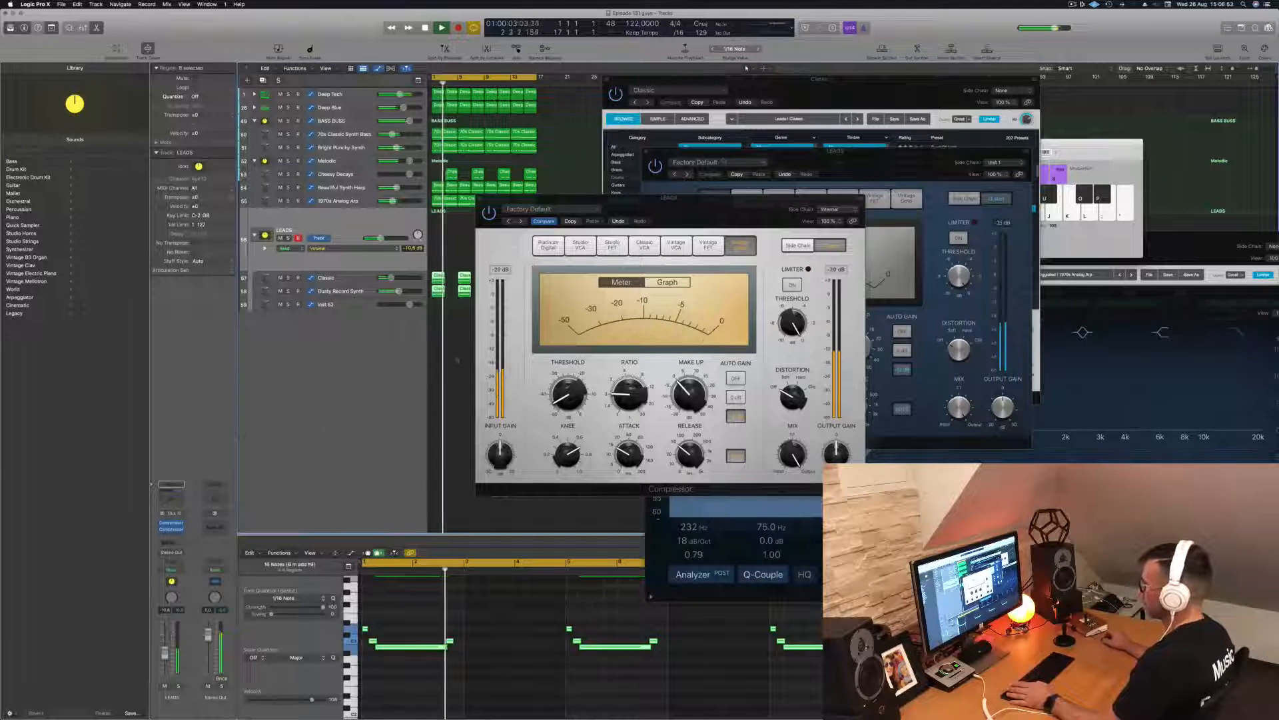
- Put away the Vintage Opto compressor, clear the region selection and replay the loop from the beginning
{"action": "left_click_drag", "start_coordinate": [518, 201], "coordinate": [594, 221]}
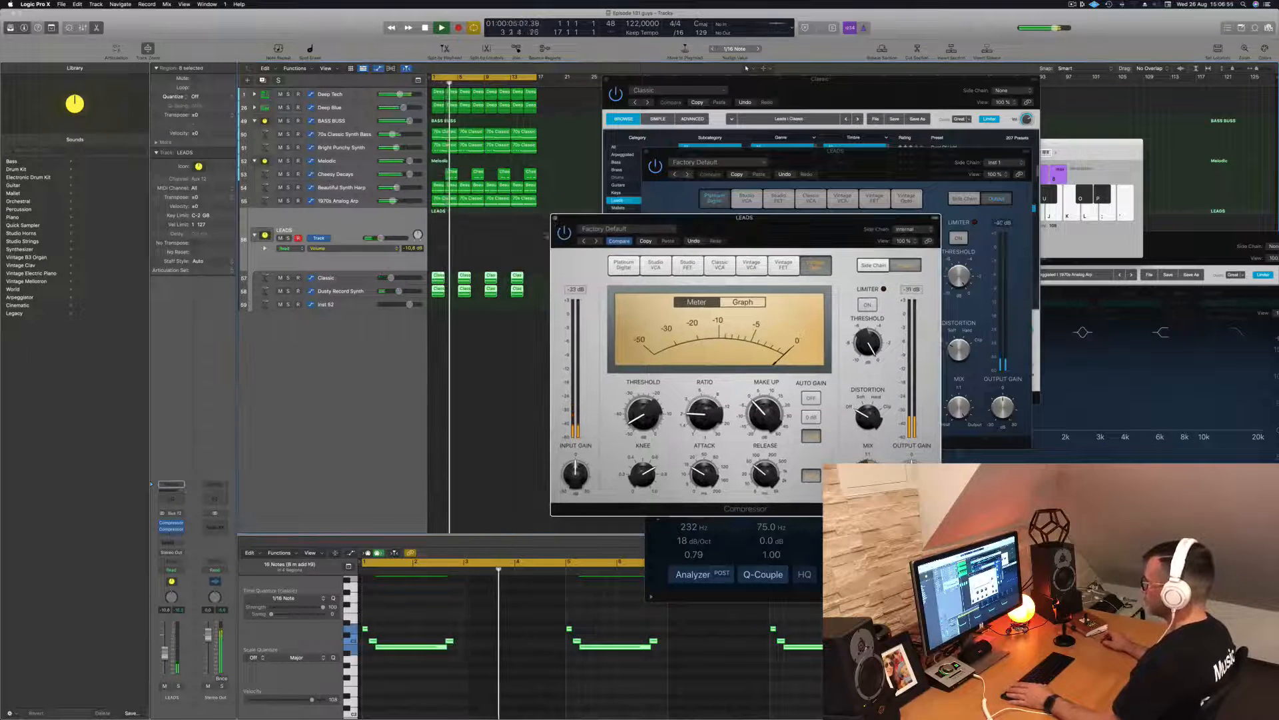
{"action": "left_click", "coordinate": [555, 218]}
{"action": "left_click", "coordinate": [477, 382]}
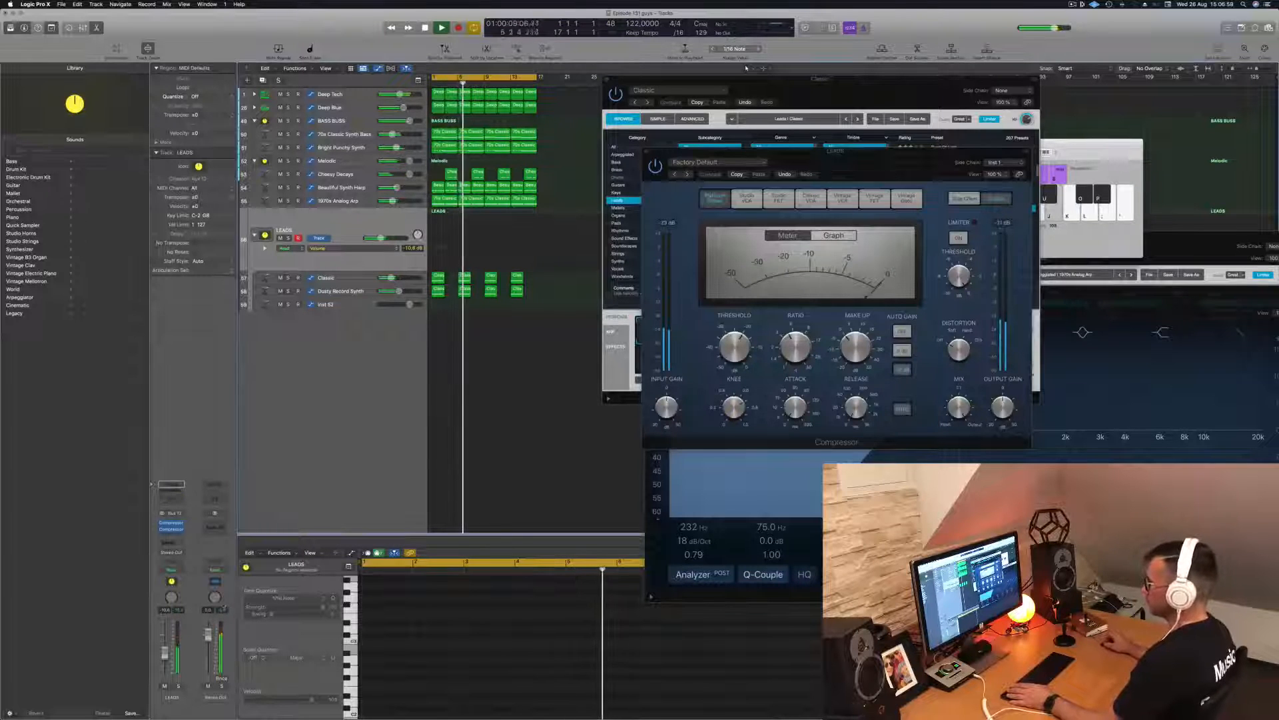
{"action": "key", "text": "Return"}
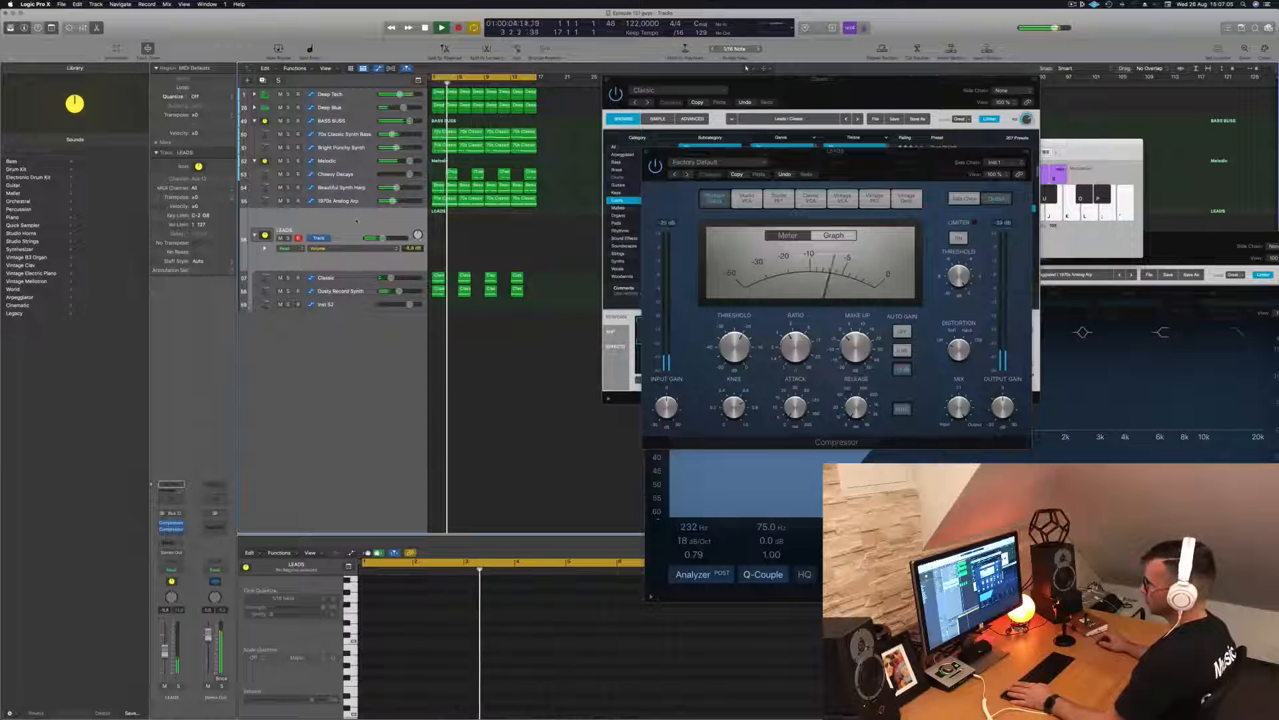
{"action": "key", "text": "Return"}
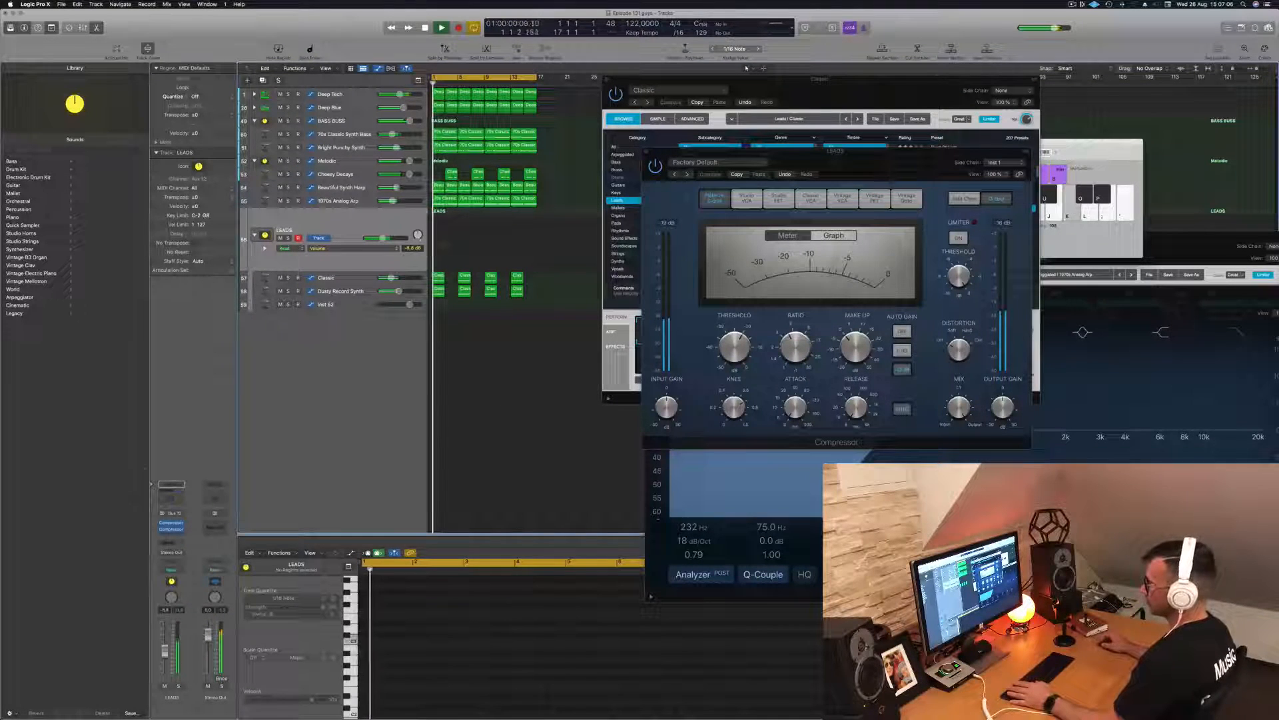
- Add a Channel EQ to LEADS with a low cut at 386 Hz and a 24 dB/Oct slope
{"action": "left_click", "coordinate": [172, 487]}
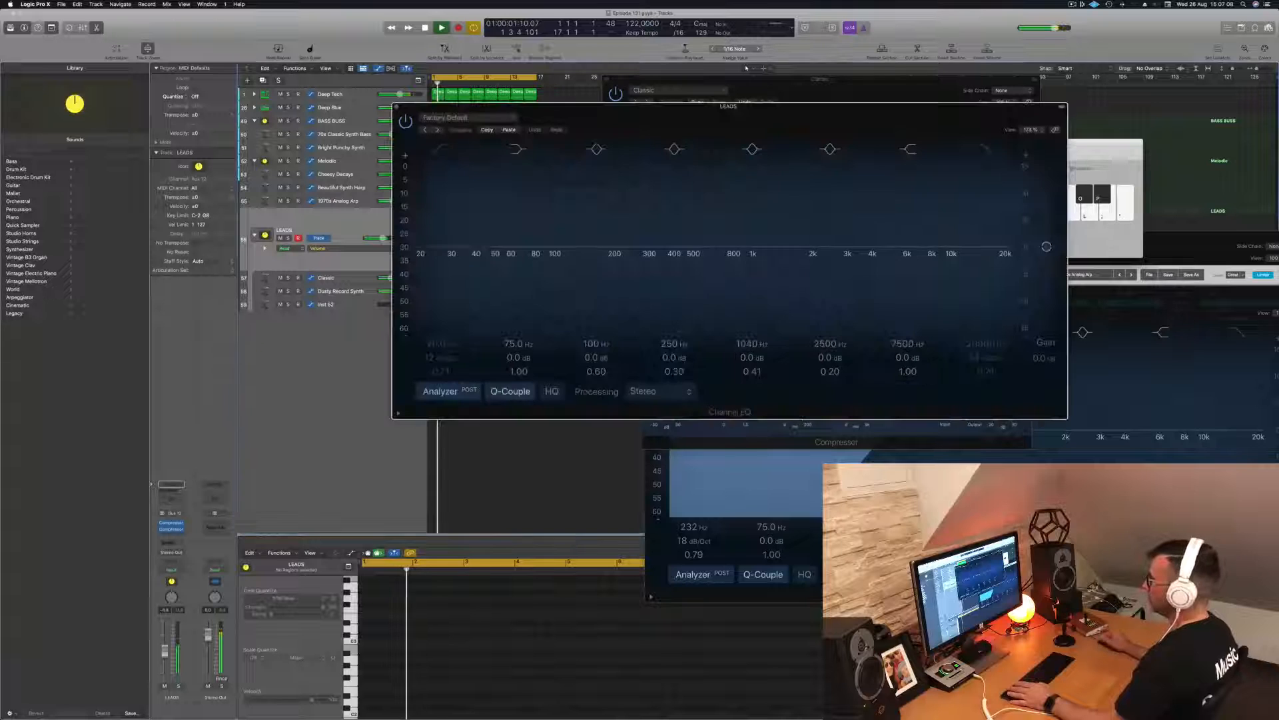
{"action": "left_click", "coordinate": [439, 150]}
{"action": "left_click_drag", "start_coordinate": [417, 262], "coordinate": [670, 260]}
{"action": "key", "text": "space"}
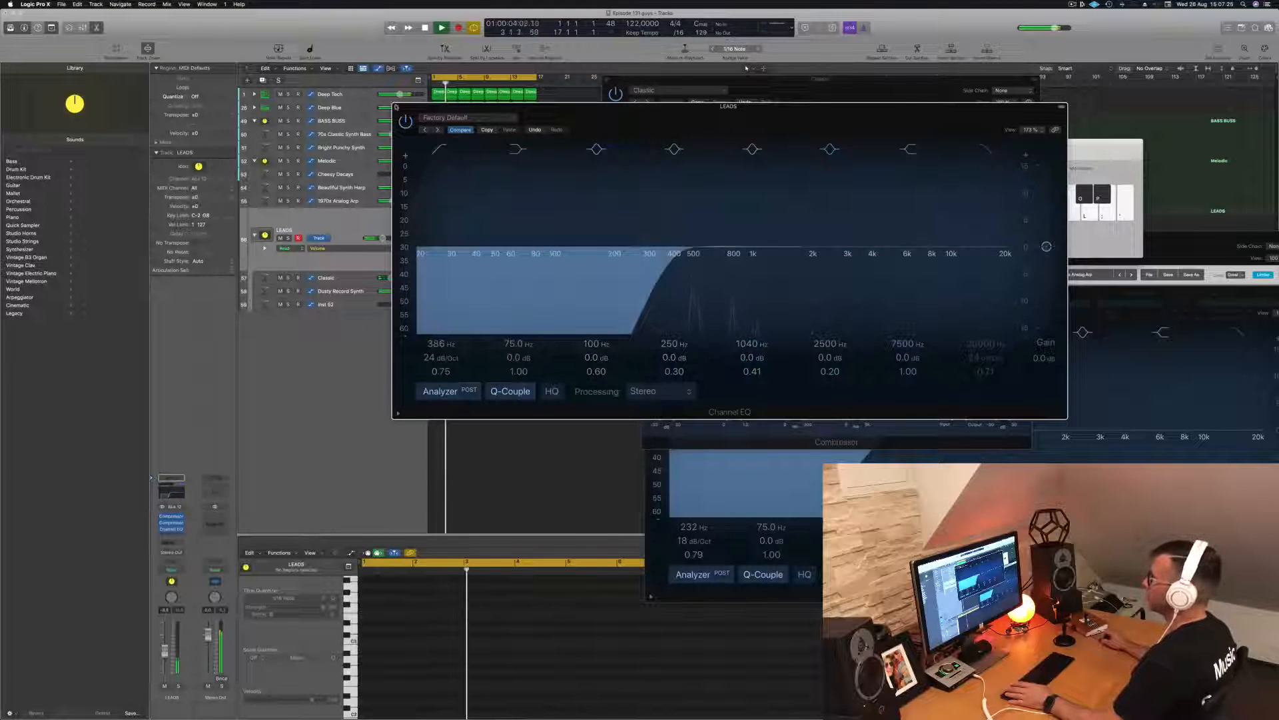
- Close the open LEADS plug-in windows, the Classic Alchemy window and the Melodic Channel EQ
{"action": "left_click", "coordinate": [396, 107]}
{"action": "left_click_drag", "start_coordinate": [861, 159], "coordinate": [995, 153]}
{"action": "left_click", "coordinate": [781, 145]}
{"action": "left_click_drag", "start_coordinate": [803, 90], "coordinate": [988, 134]}
{"action": "left_click", "coordinate": [719, 154]}
{"action": "left_click_drag", "start_coordinate": [654, 290], "coordinate": [611, 283]}
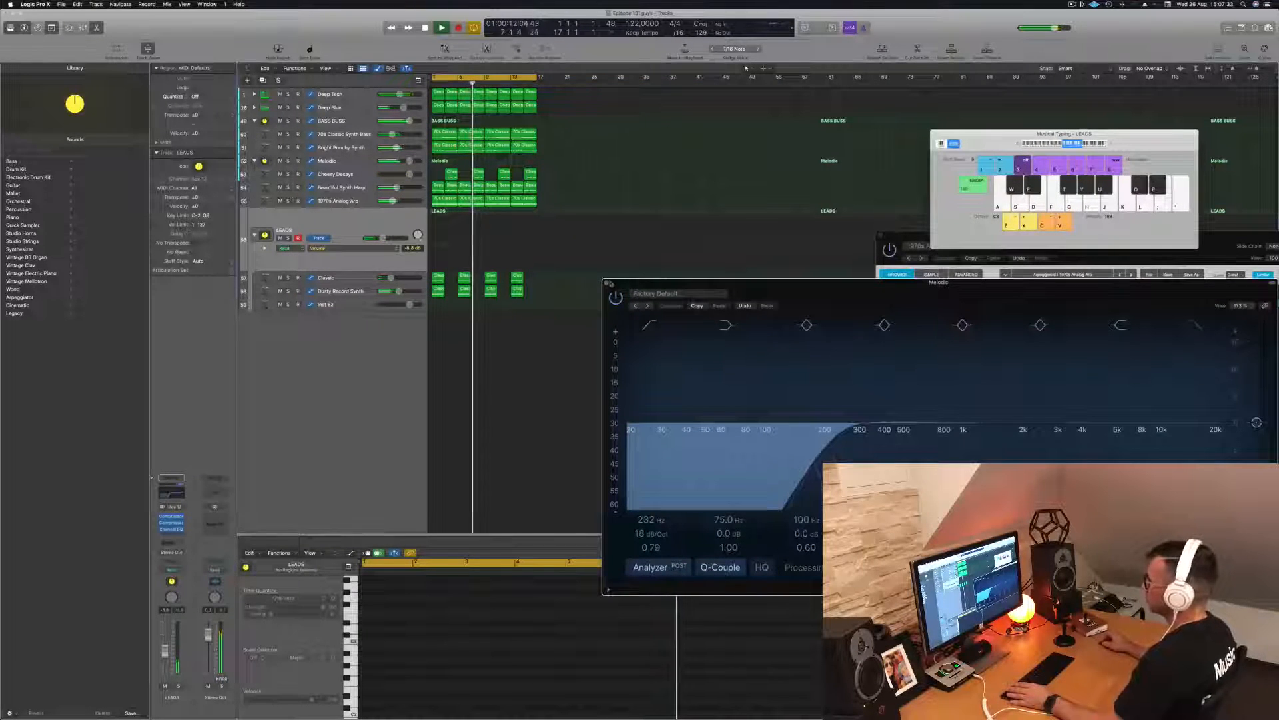
{"action": "left_click", "coordinate": [608, 283]}
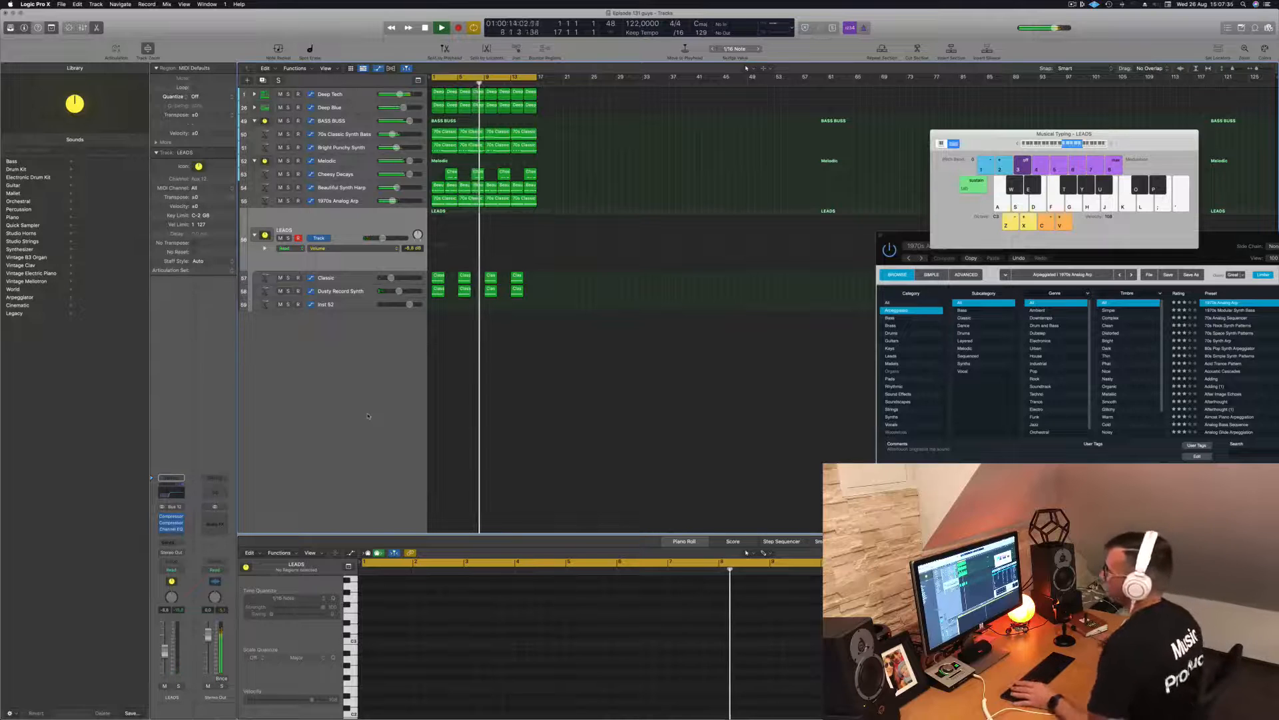
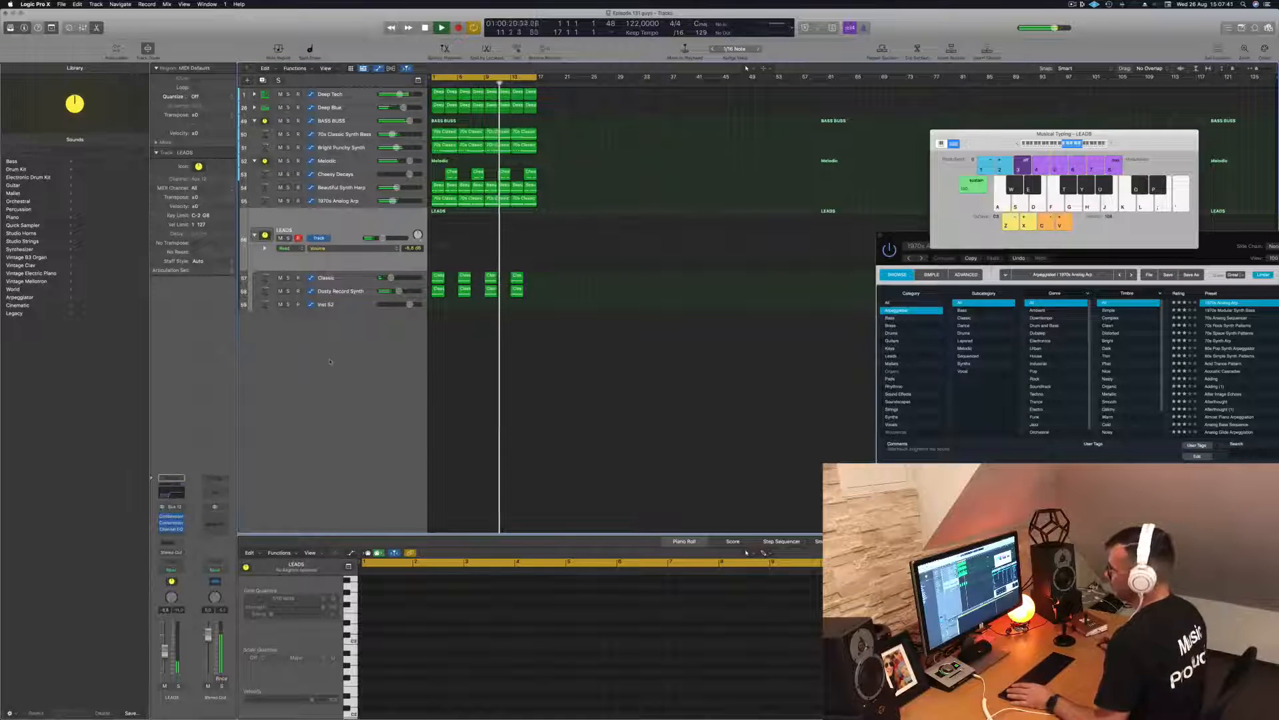
- Duplicate the LEADS stack without its regions and open Alchemy on the copied Classic track
{"action": "left_click", "coordinate": [263, 80]}
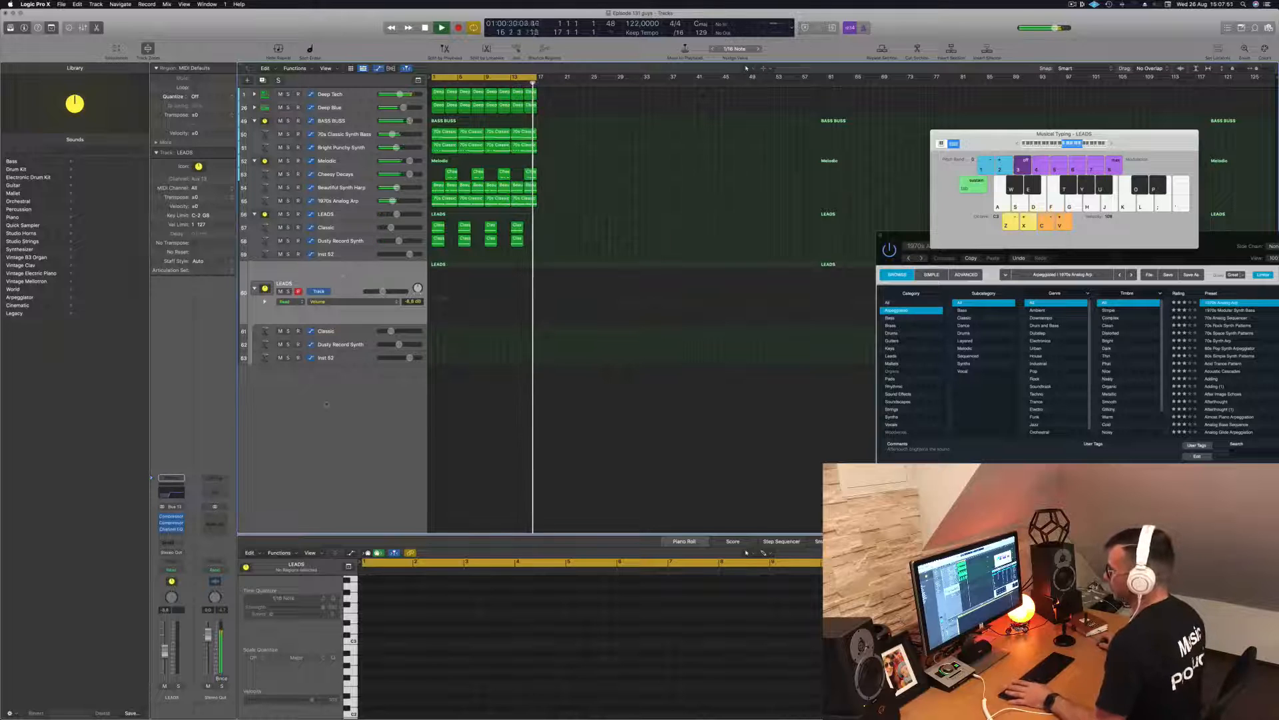
{"action": "left_click", "coordinate": [348, 332]}
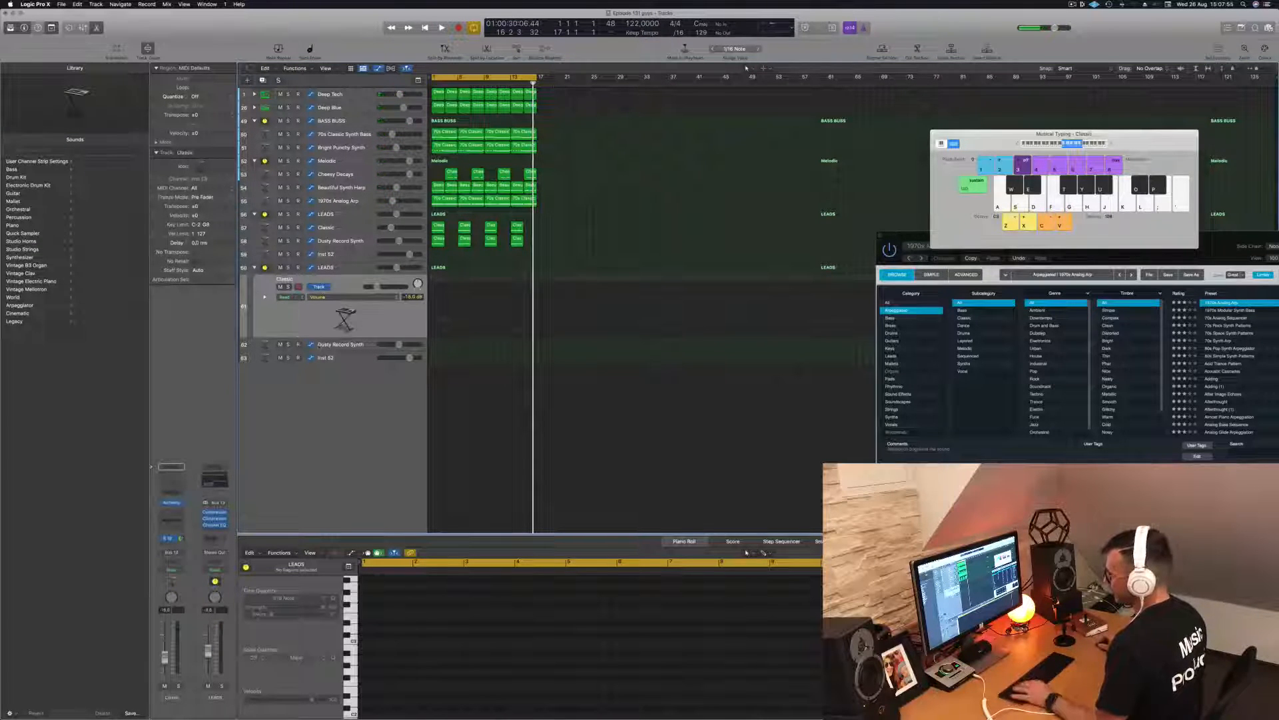
{"action": "left_click", "coordinate": [172, 503]}
{"action": "left_click_drag", "start_coordinate": [650, 111], "coordinate": [728, 101]}
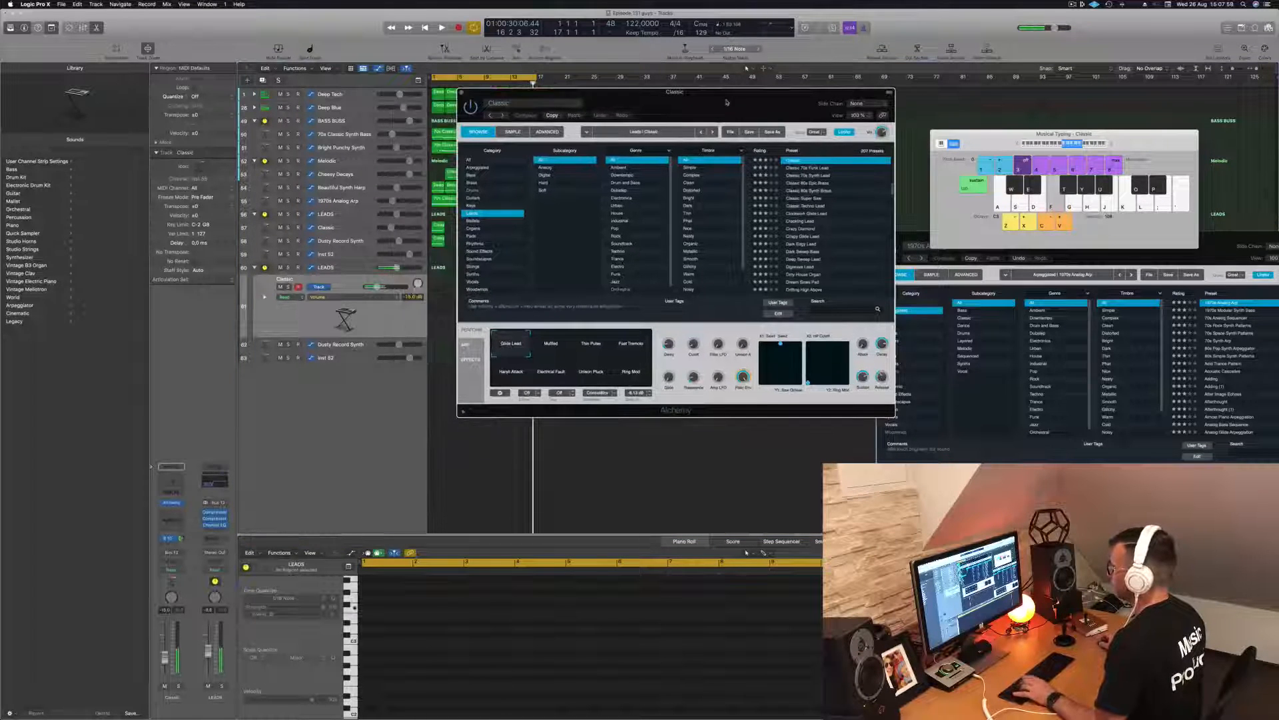
- Load the Air Vent Impact preset from Alchemy's Sound Effects category on the copied Classic track
{"action": "left_click", "coordinate": [469, 160]}
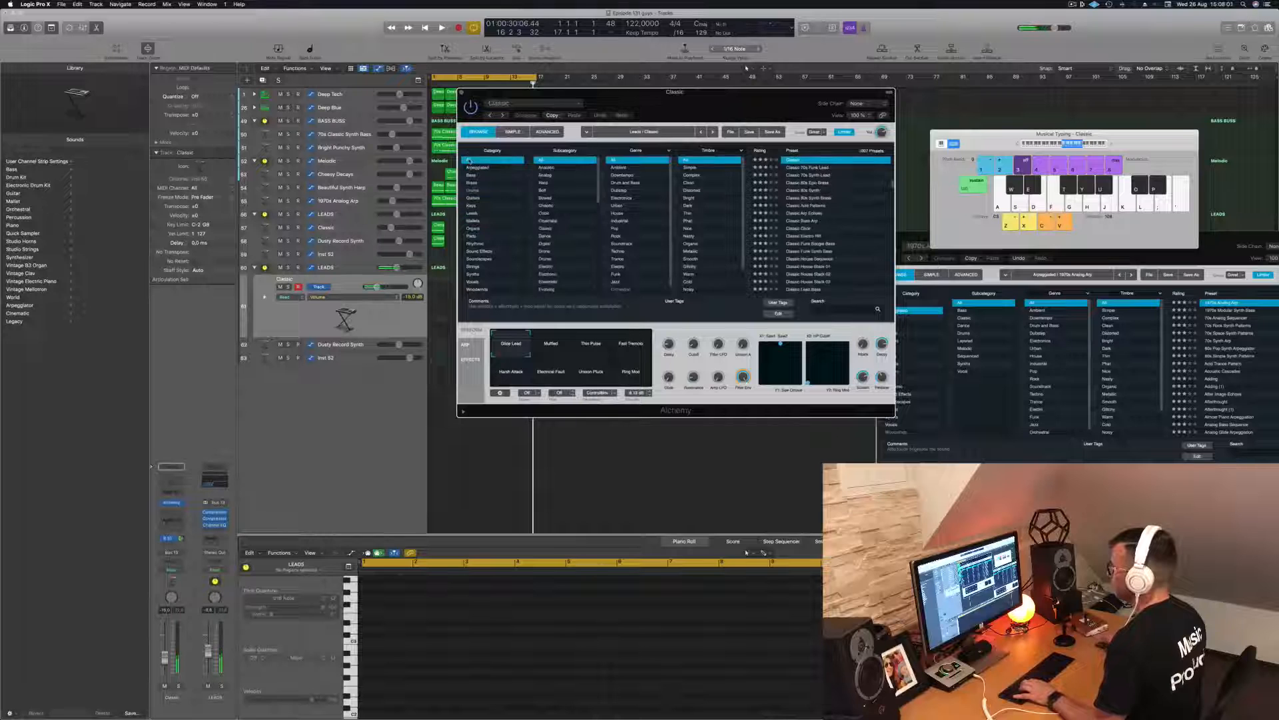
{"action": "scroll", "coordinate": [565, 236], "scroll_direction": "down", "scroll_amount": 10}
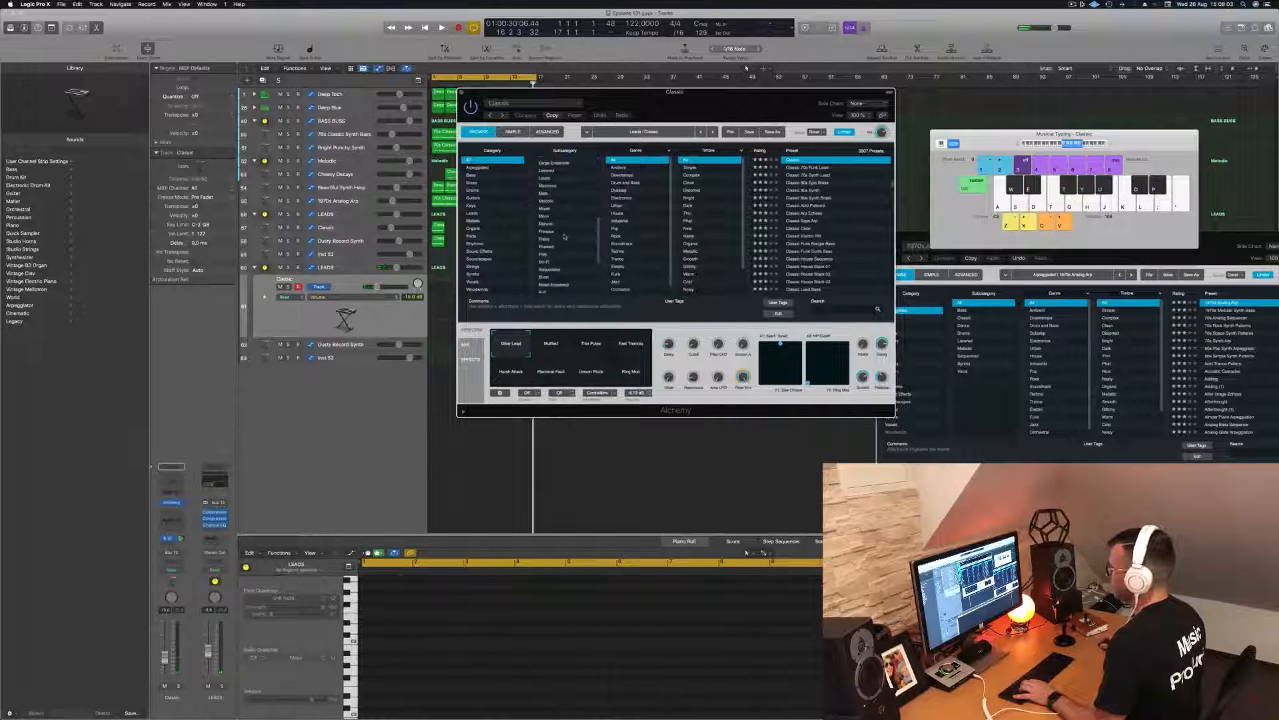
{"action": "left_click", "coordinate": [480, 252]}
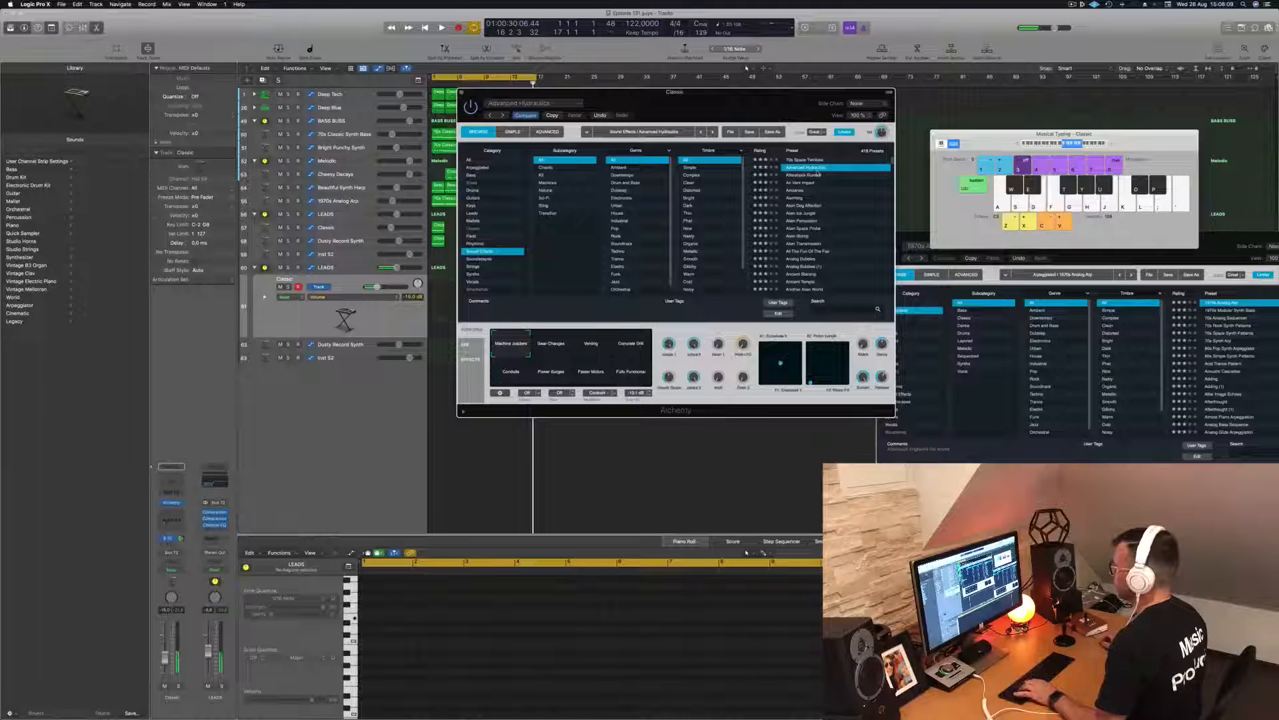
{"action": "left_click", "coordinate": [804, 182]}
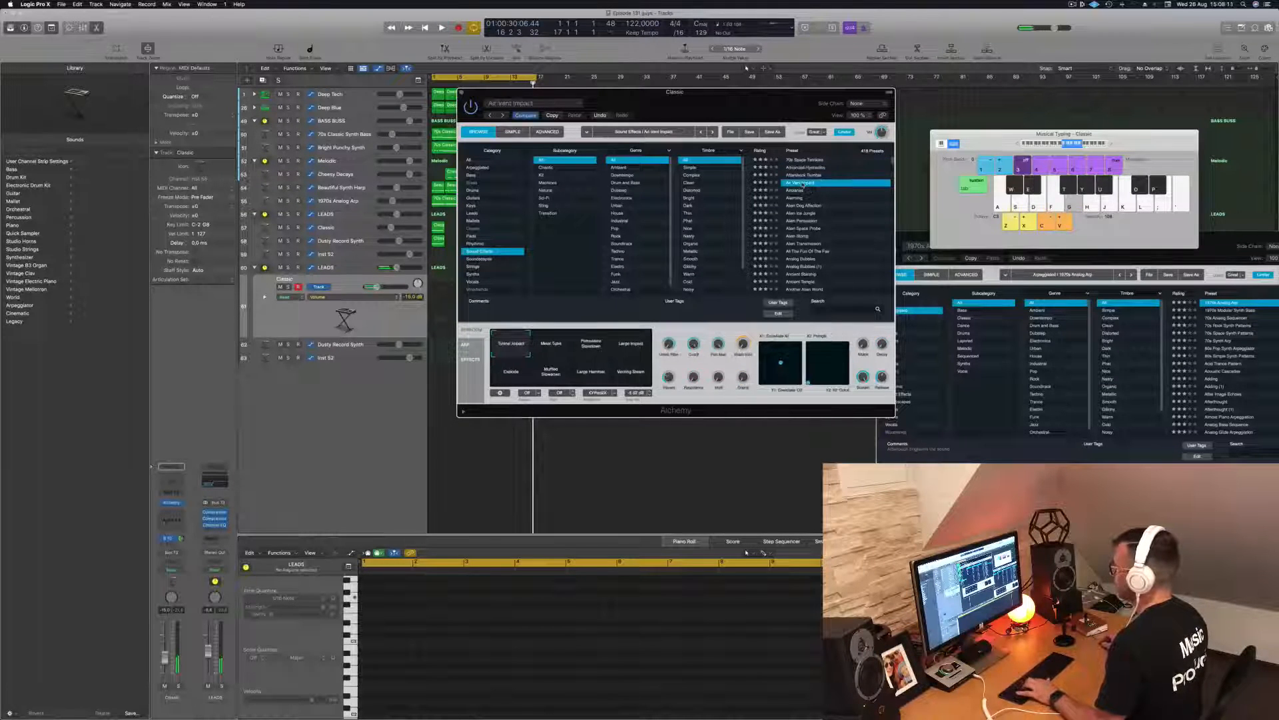
- Audition Air Vent Impact's performance snapshots, including Metal Tube, Explode and Large Hammer, settle on Large Impact, and move Alchemy clear of the arrangement
{"action": "left_click", "coordinate": [557, 346]}
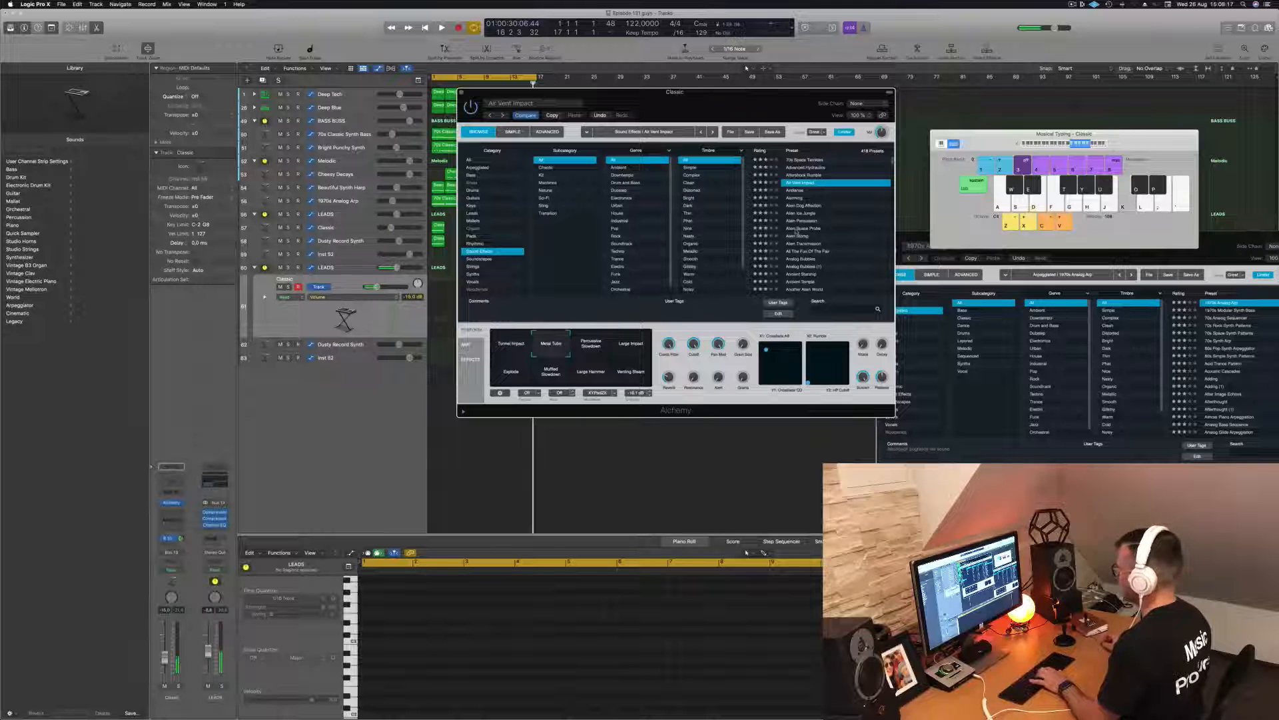
{"action": "left_click", "coordinate": [633, 346]}
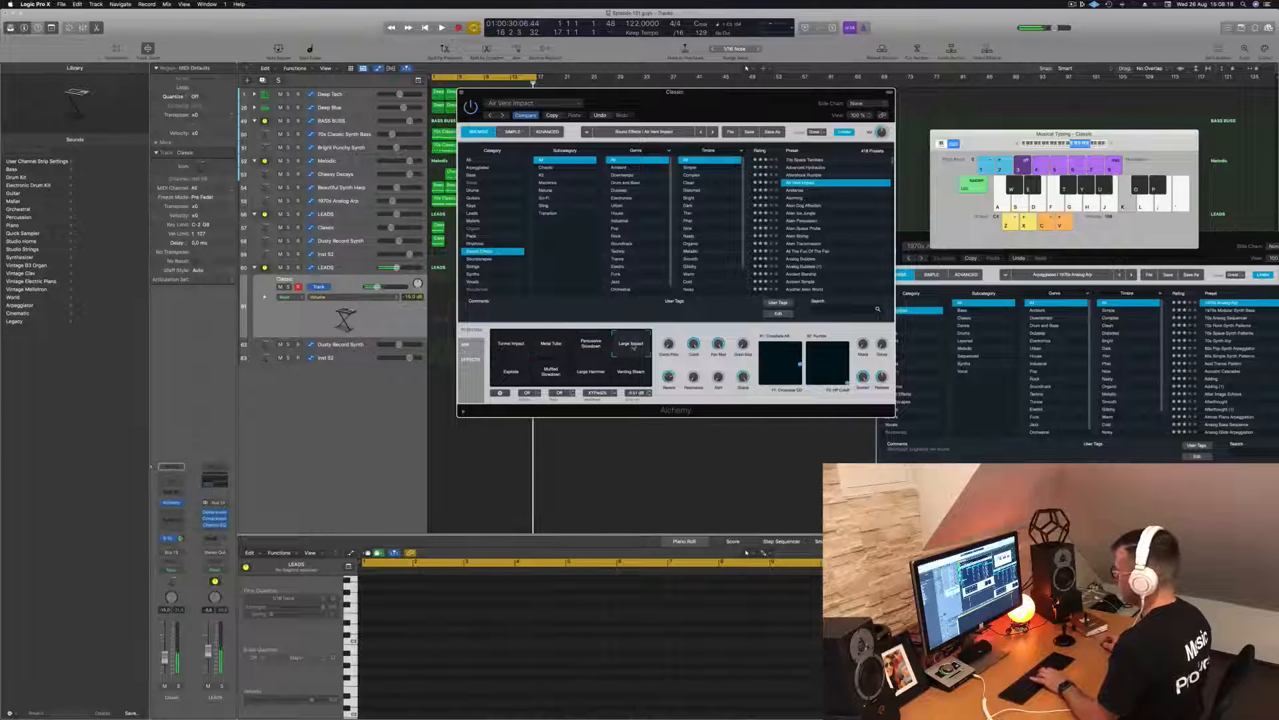
{"action": "left_click", "coordinate": [514, 373]}
{"action": "left_click", "coordinate": [551, 372]}
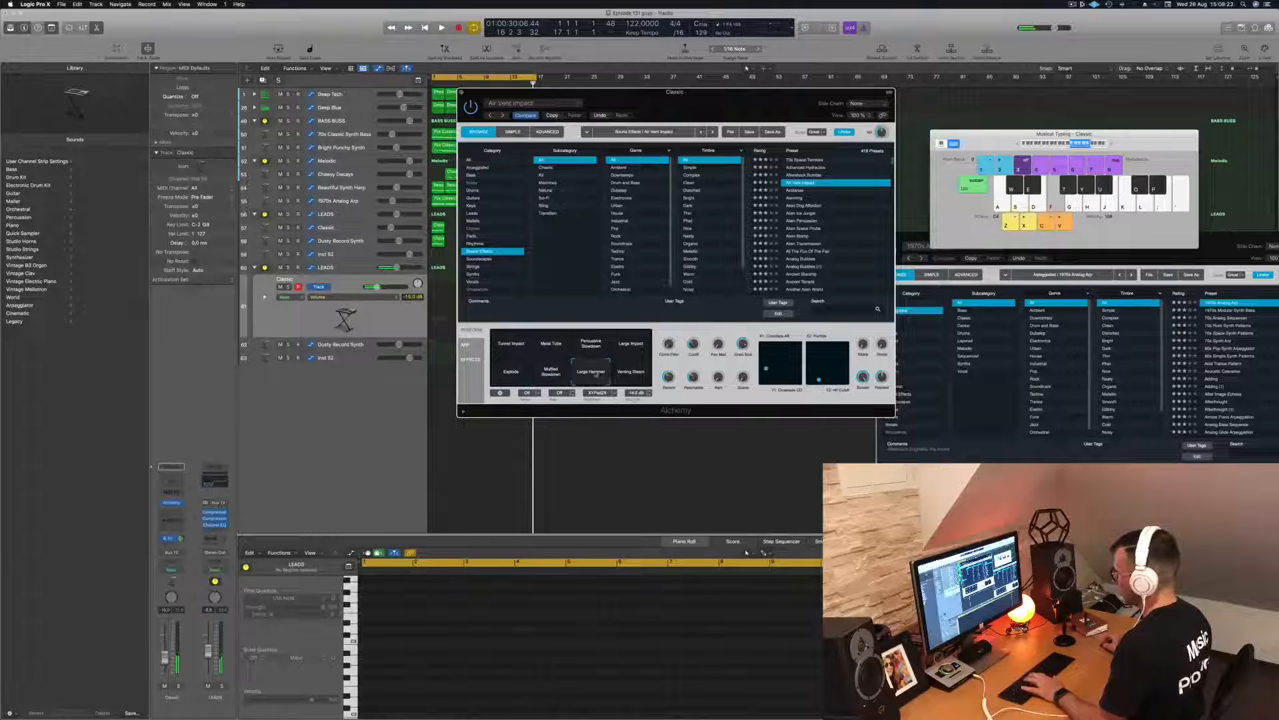
{"action": "left_click", "coordinate": [592, 372]}
{"action": "key", "text": "j"}
{"action": "key", "text": "k"}
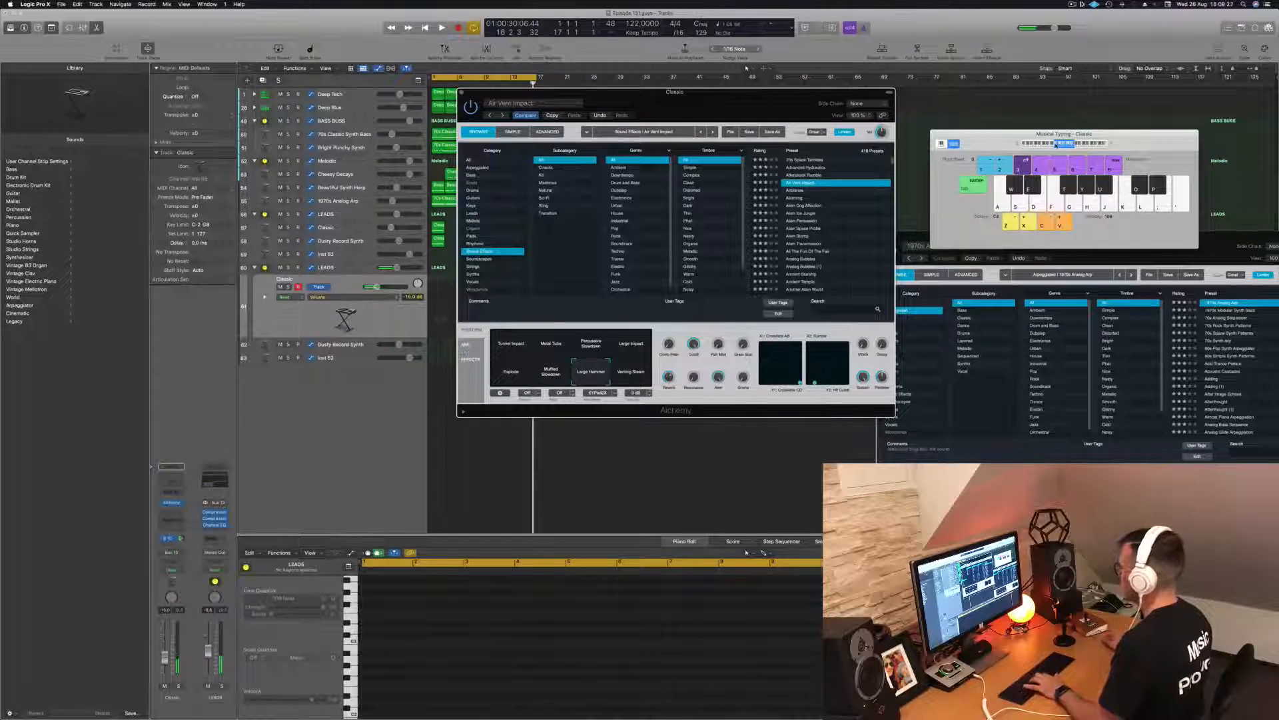
{"action": "left_click", "coordinate": [622, 345]}
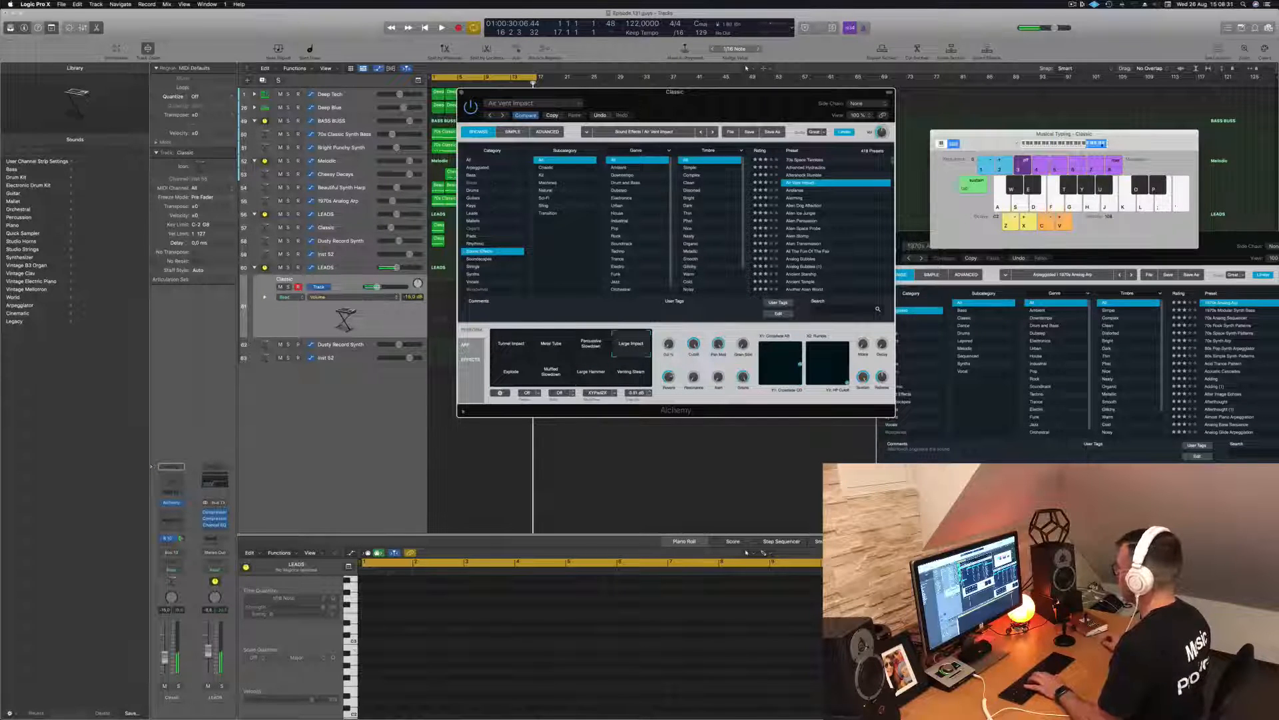
{"action": "left_click_drag", "start_coordinate": [757, 103], "coordinate": [1053, 96]}
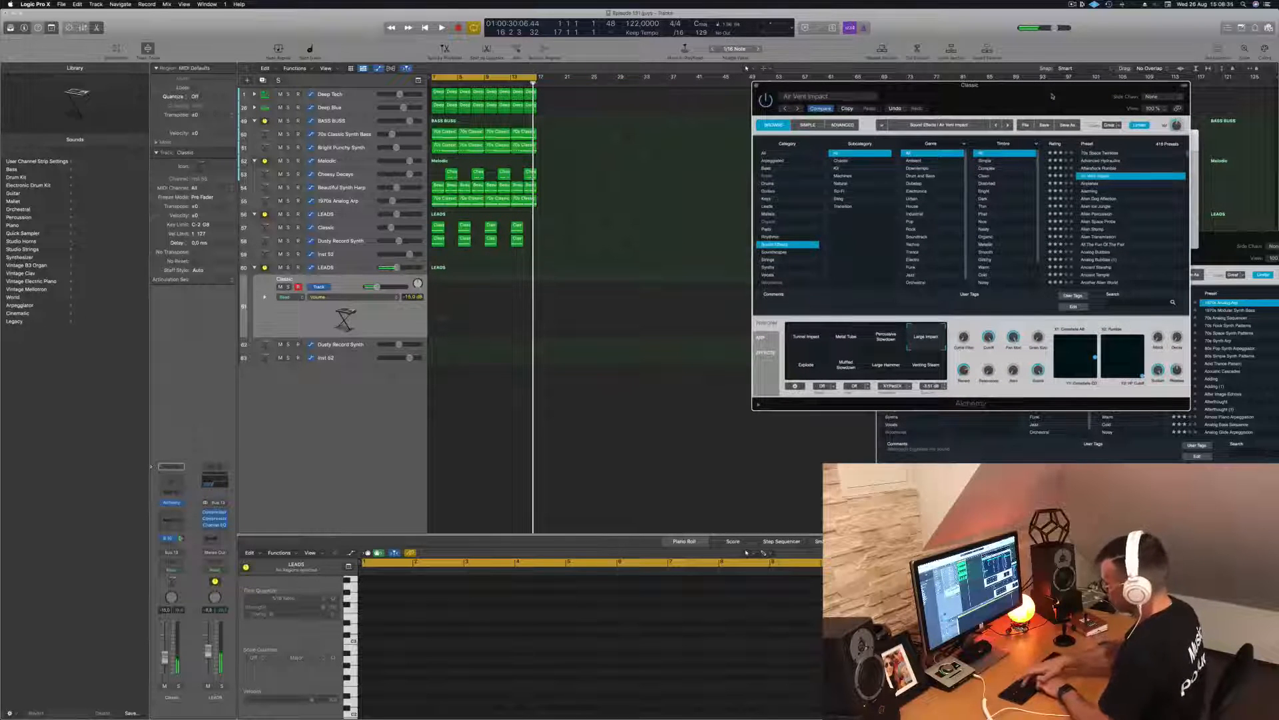
- Record an impact hit on the copied Classic track, delete the stray short note, and move the long note to bar 3
{"action": "key", "text": "space"}
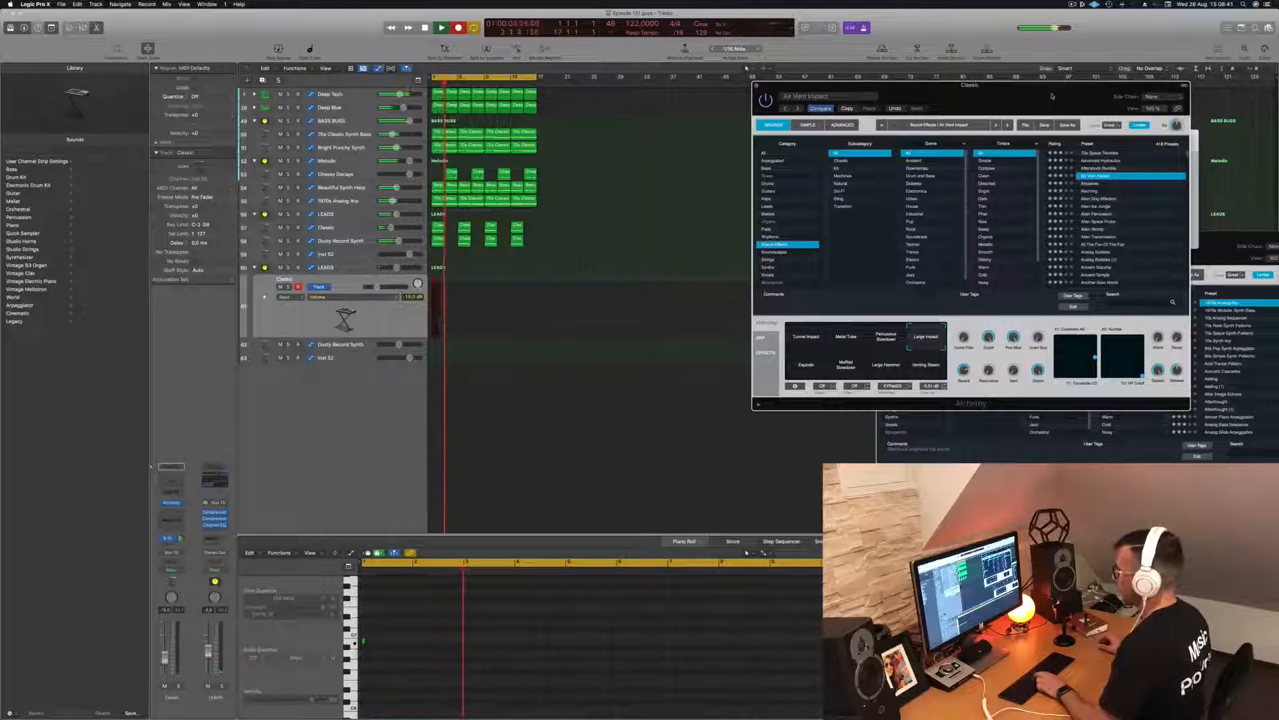
{"action": "key", "text": "space"}
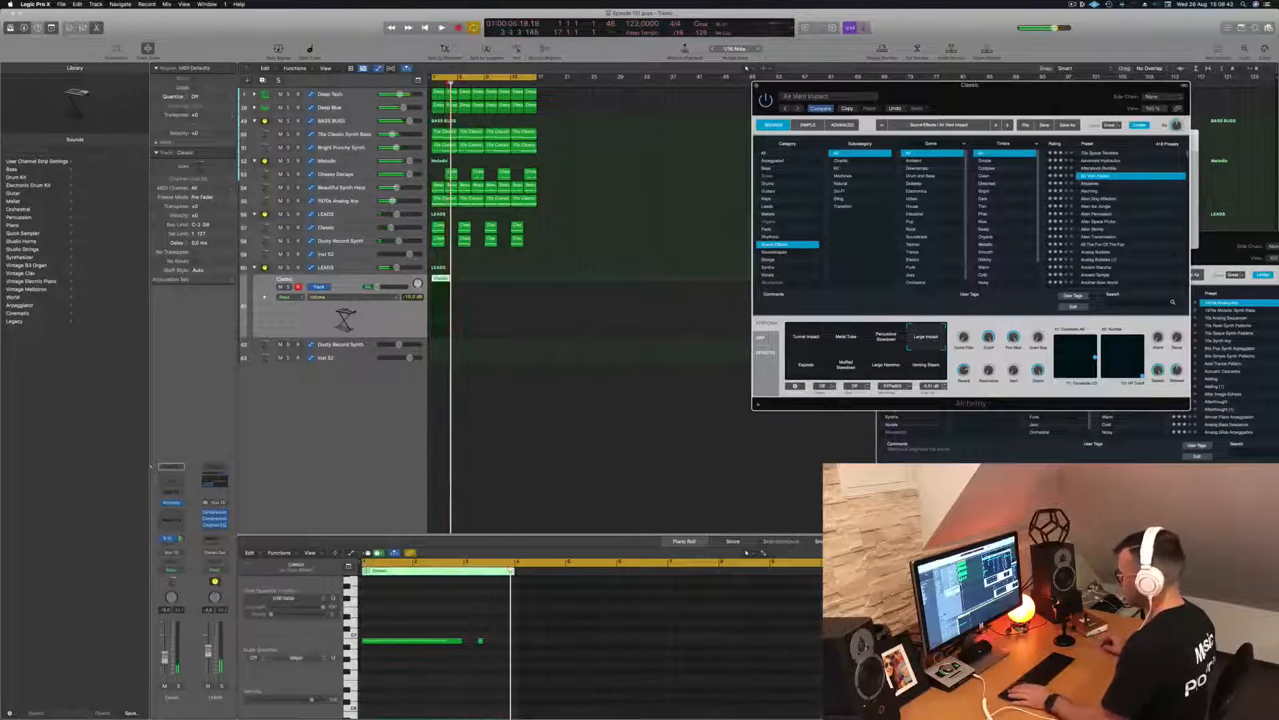
{"action": "left_click", "coordinate": [479, 638]}
{"action": "left_click_drag", "start_coordinate": [428, 643], "coordinate": [529, 645]}
{"action": "key", "text": "space"}
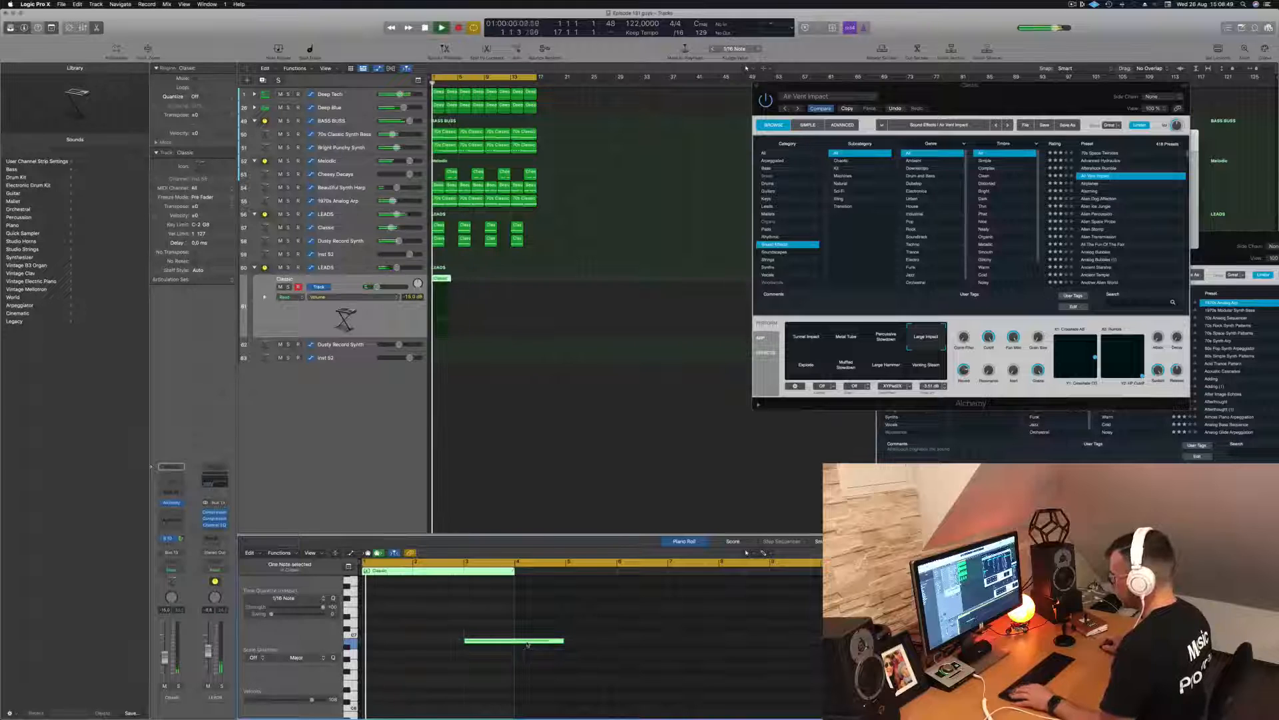
{"action": "scroll", "coordinate": [500, 626], "scroll_direction": "up", "scroll_amount": 3}
{"action": "scroll", "coordinate": [500, 625], "scroll_direction": "down", "scroll_amount": 3}
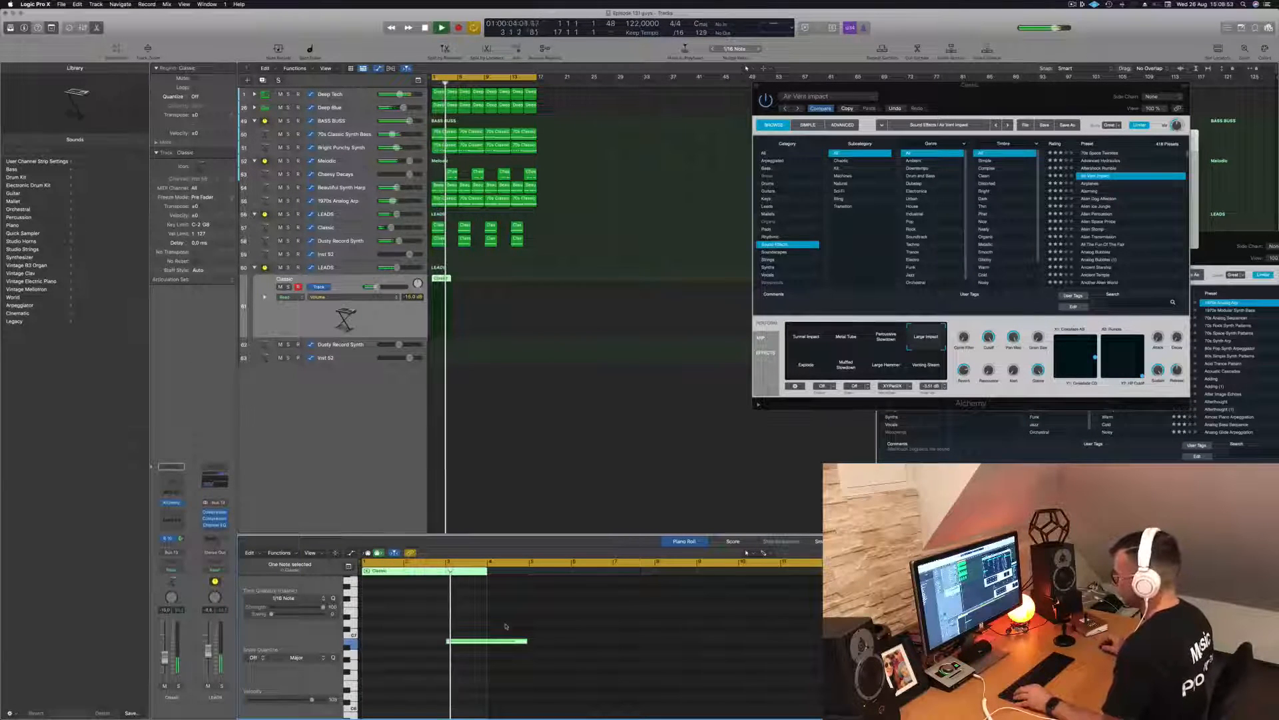
{"action": "scroll", "coordinate": [523, 618], "scroll_direction": "down", "scroll_amount": 2}
{"action": "key", "text": "space"}
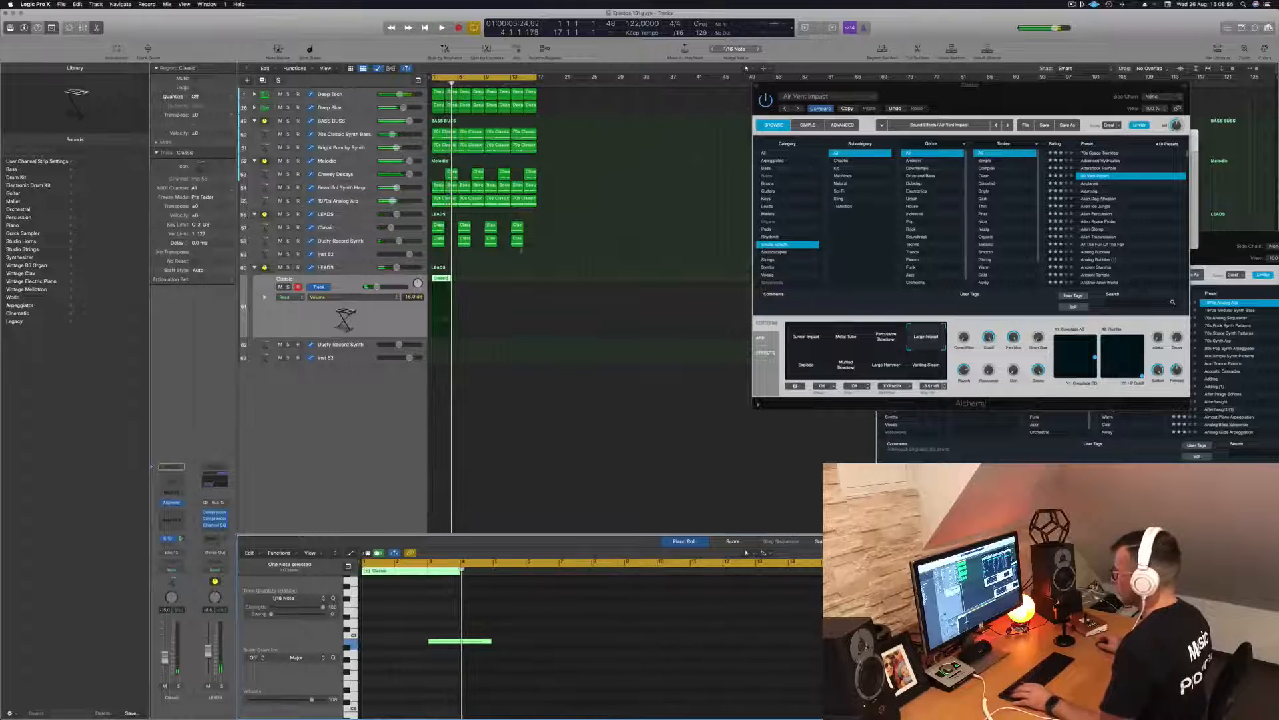
- Extend the impact region to bar 9 and copy its note to bar 7
{"action": "left_click_drag", "start_coordinate": [452, 278], "coordinate": [484, 278]}
{"action": "key", "text": "space"}
{"action": "left_click", "coordinate": [495, 642]}
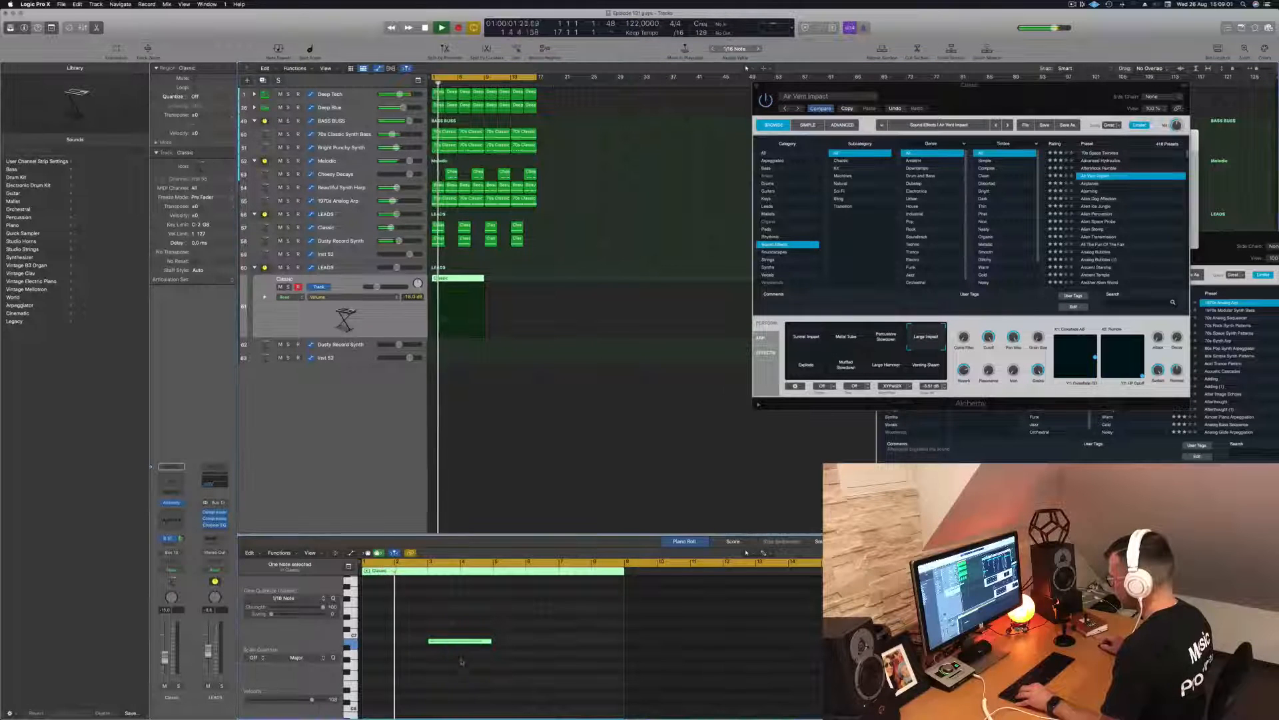
{"action": "left_click_drag", "start_coordinate": [465, 642], "coordinate": [597, 644]}
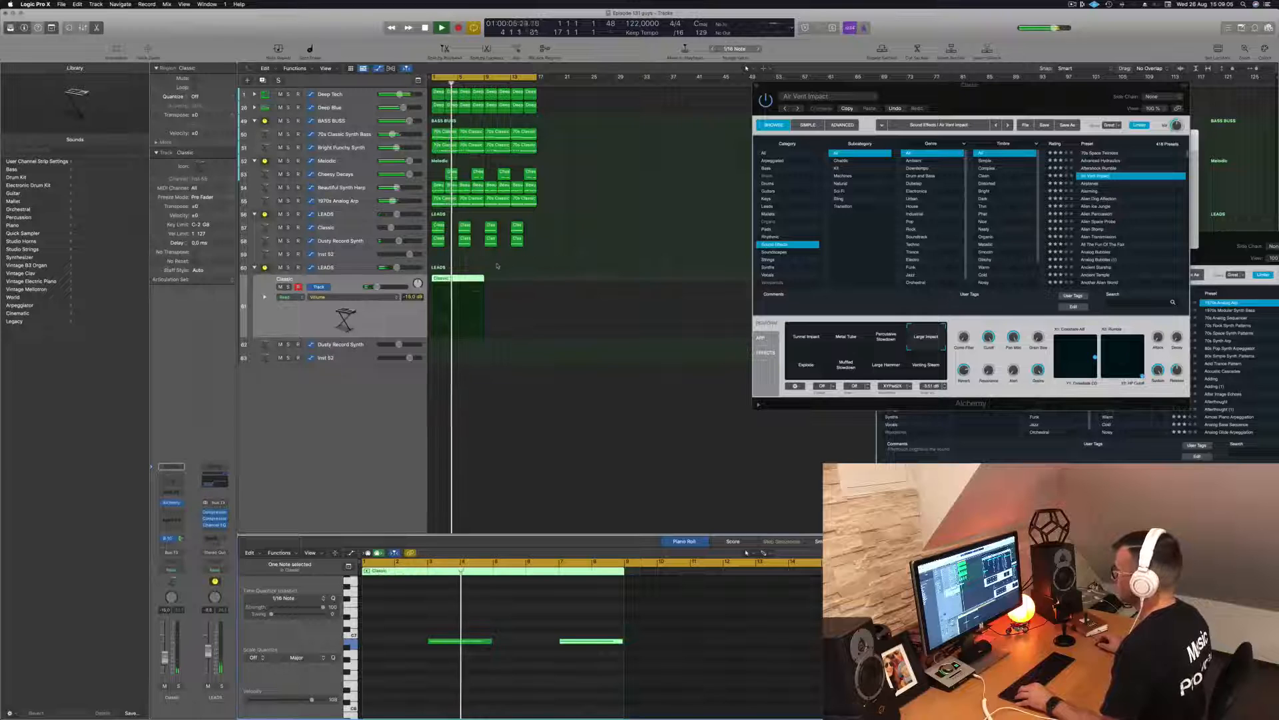
- Copy the eight-bar impact region to bar 9 on the same Classic track and stop playback
{"action": "left_click_drag", "start_coordinate": [473, 283], "coordinate": [526, 285]}
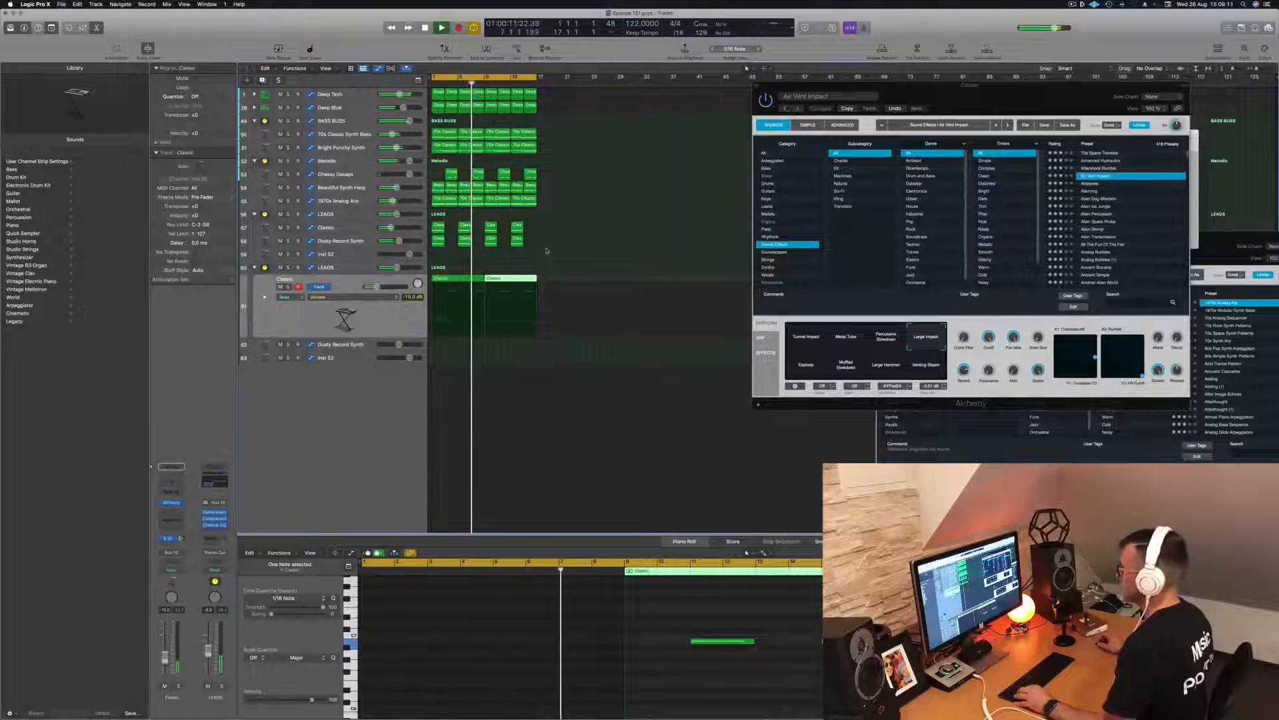
{"action": "left_click", "coordinate": [378, 328]}
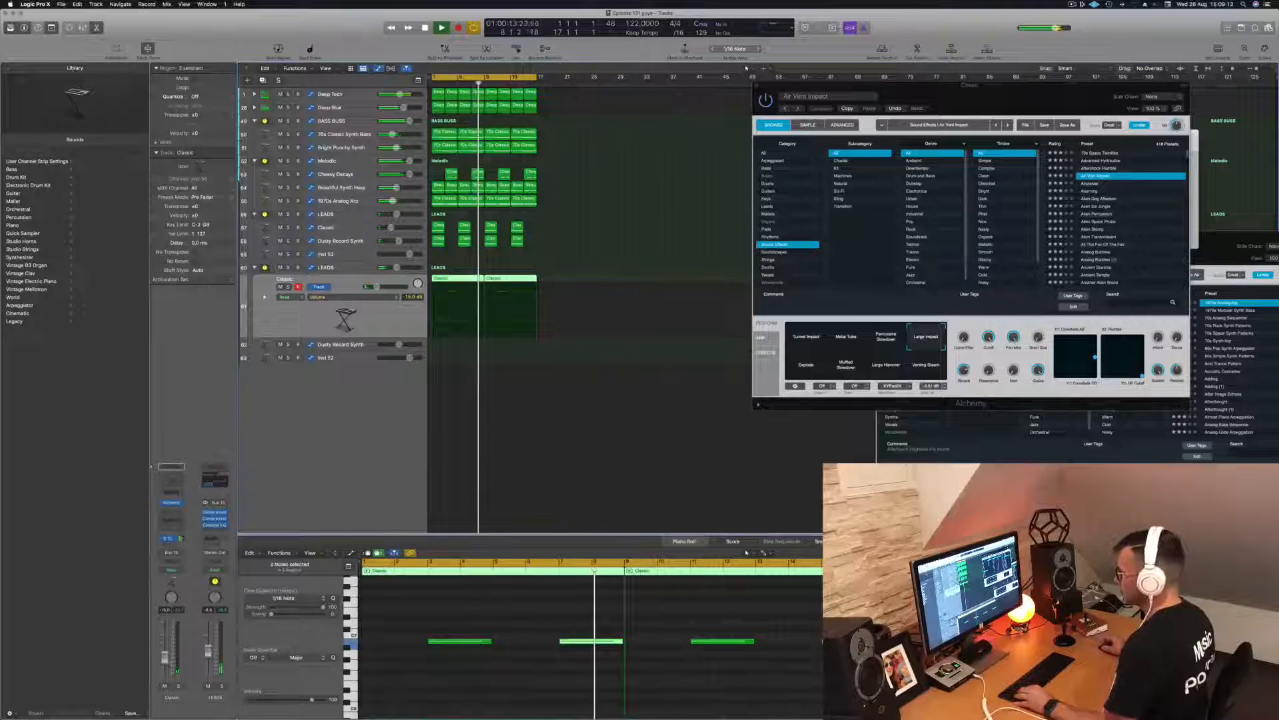
{"action": "key", "text": "space"}
- Show Musical Typing, audition presets in Alchemy's Sound Effects category, and load Rise Above on the copied Classic track
{"action": "key", "text": "super+k"}
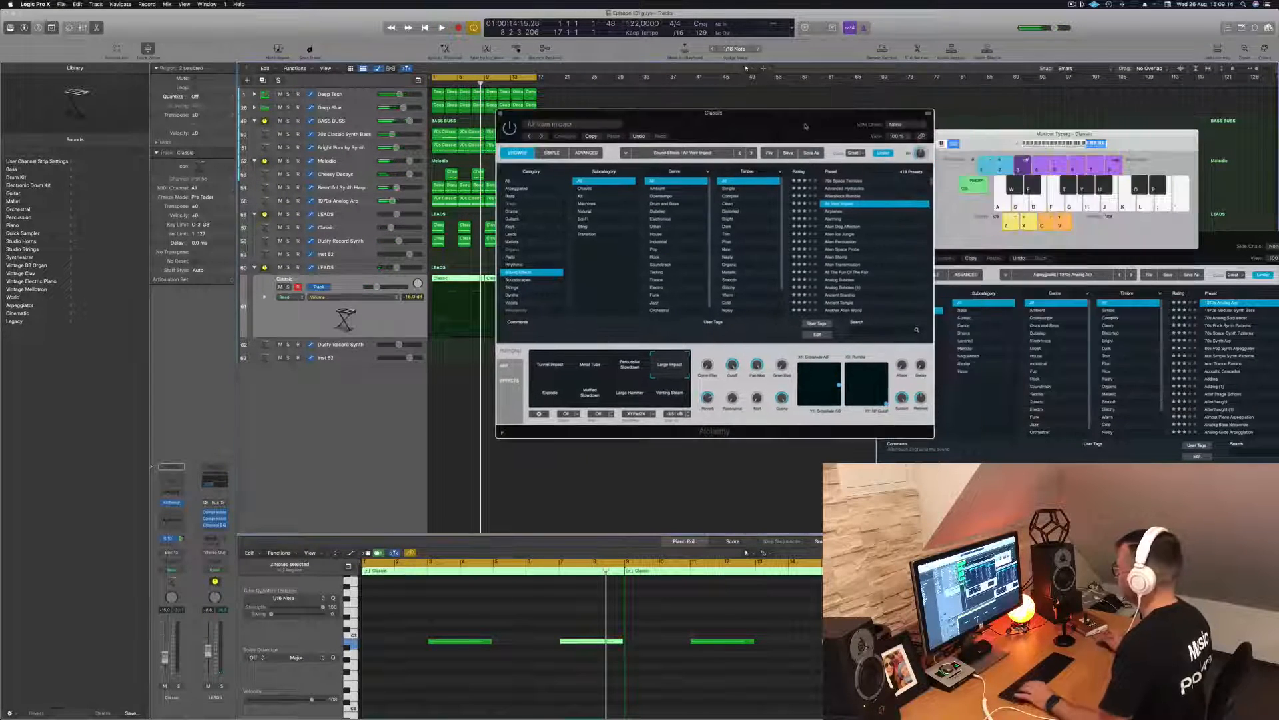
{"action": "scroll", "coordinate": [853, 246], "scroll_direction": "down", "scroll_amount": 15}
{"action": "scroll", "coordinate": [922, 317], "scroll_direction": "down", "scroll_amount": 15}
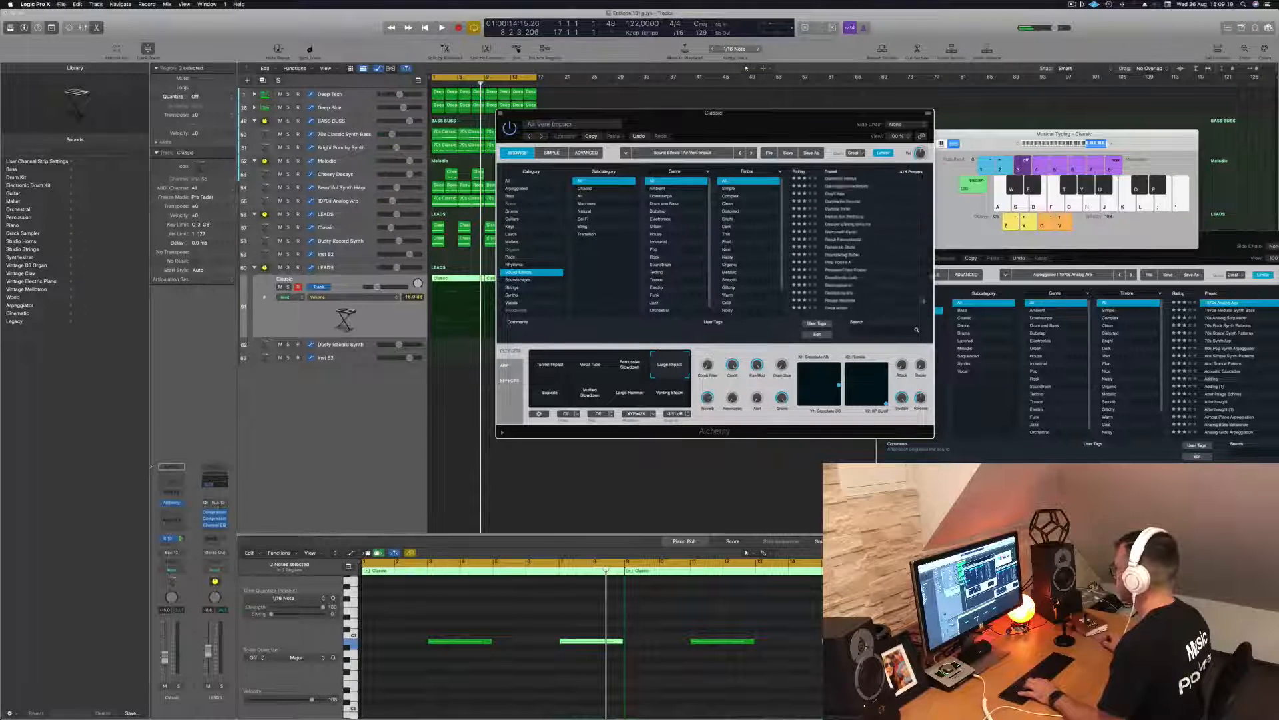
{"action": "scroll", "coordinate": [890, 274], "scroll_direction": "up", "scroll_amount": 10}
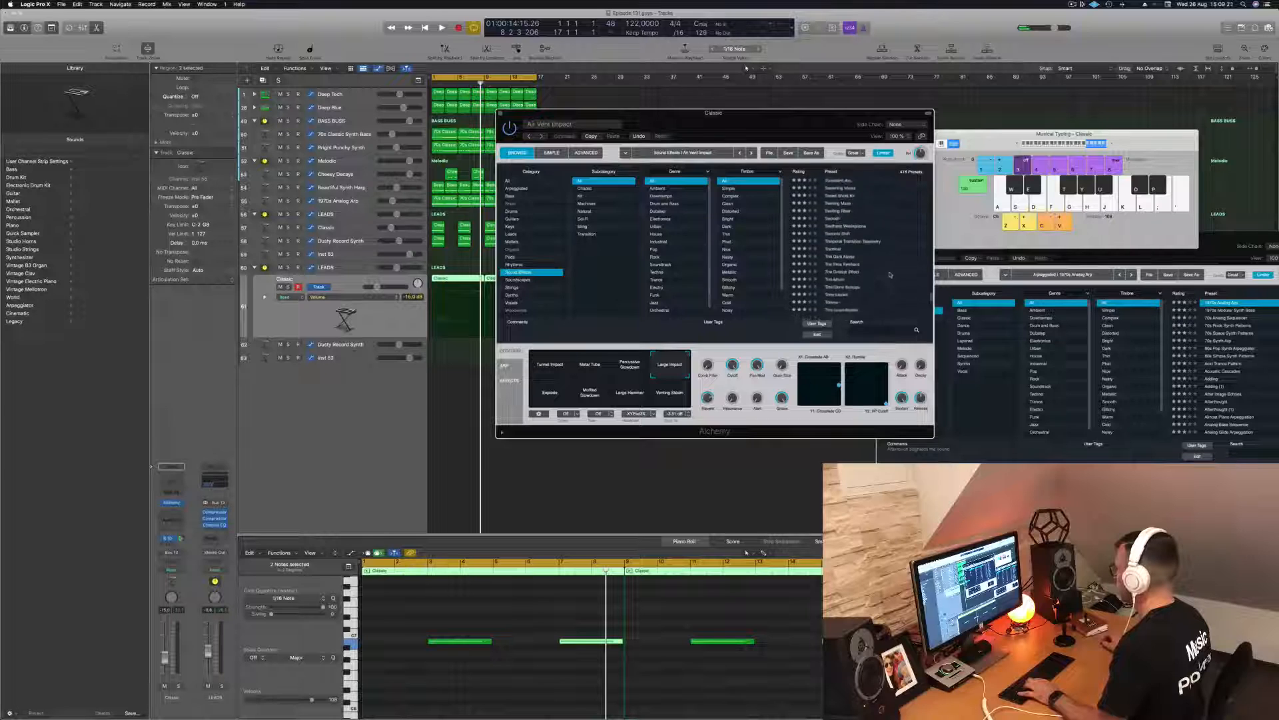
{"action": "scroll", "coordinate": [890, 274], "scroll_direction": "up", "scroll_amount": 10}
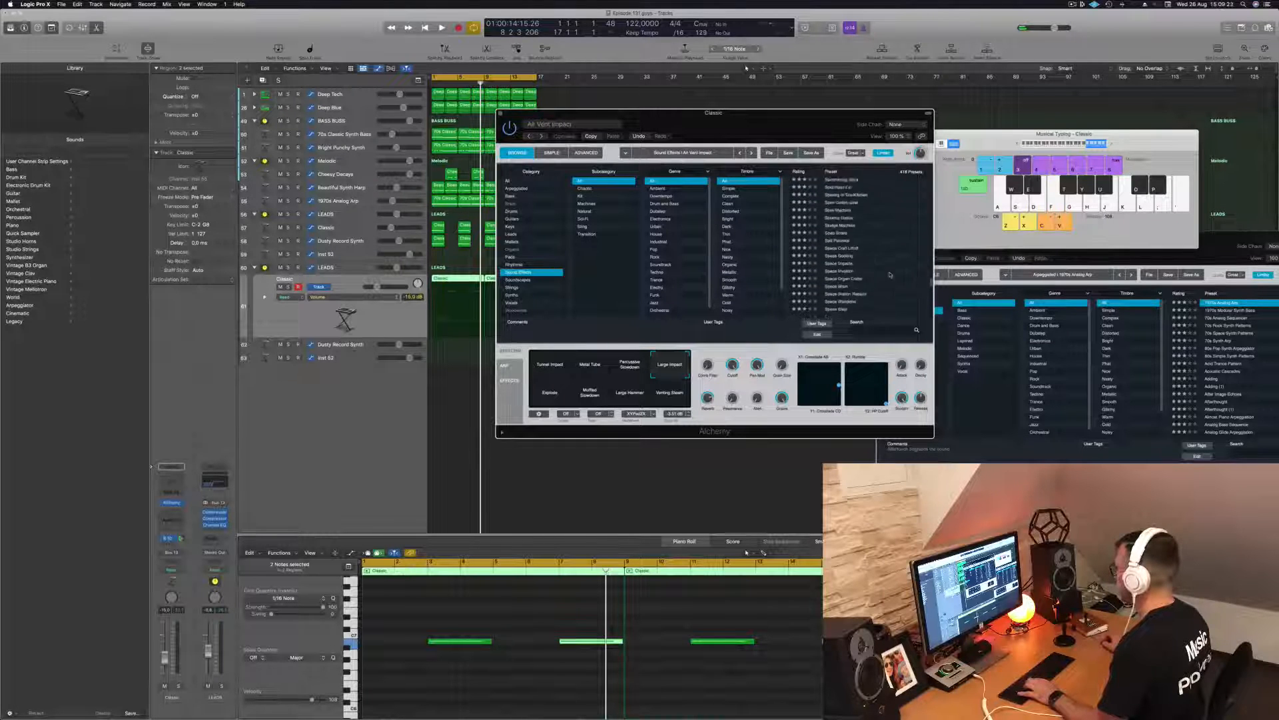
{"action": "scroll", "coordinate": [891, 274], "scroll_direction": "down", "scroll_amount": 2}
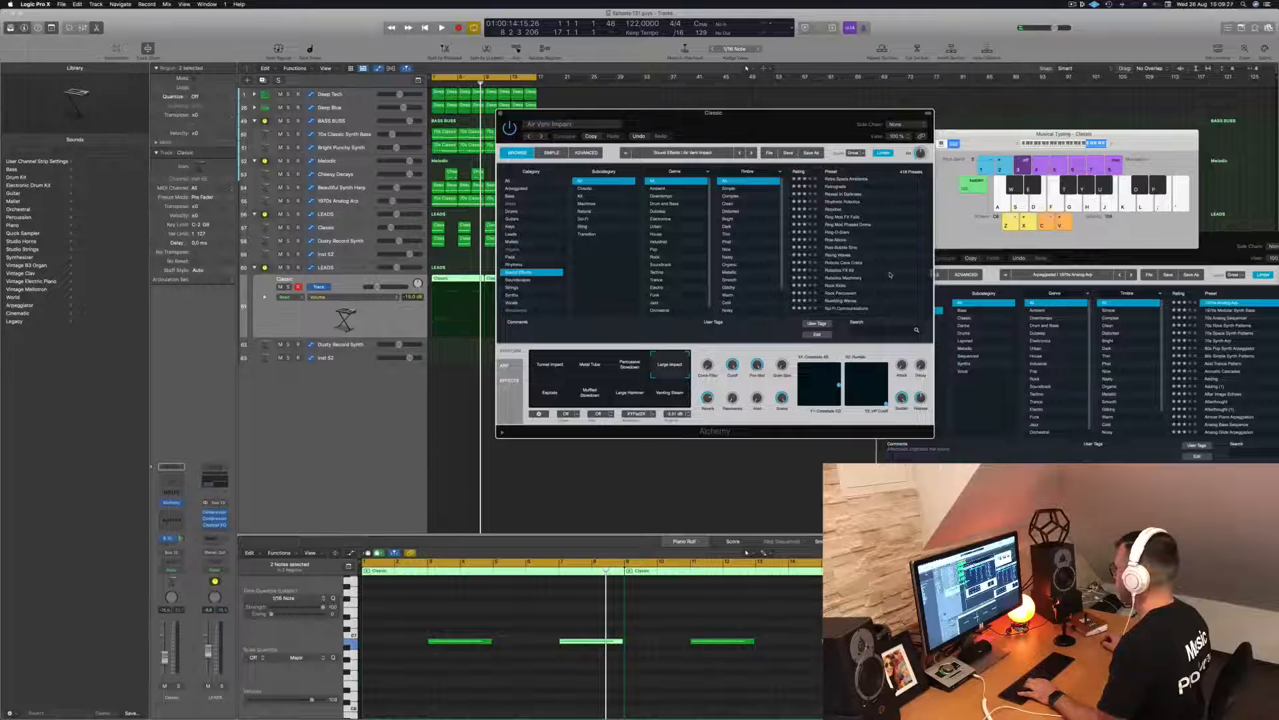
{"action": "left_click", "coordinate": [841, 202]}
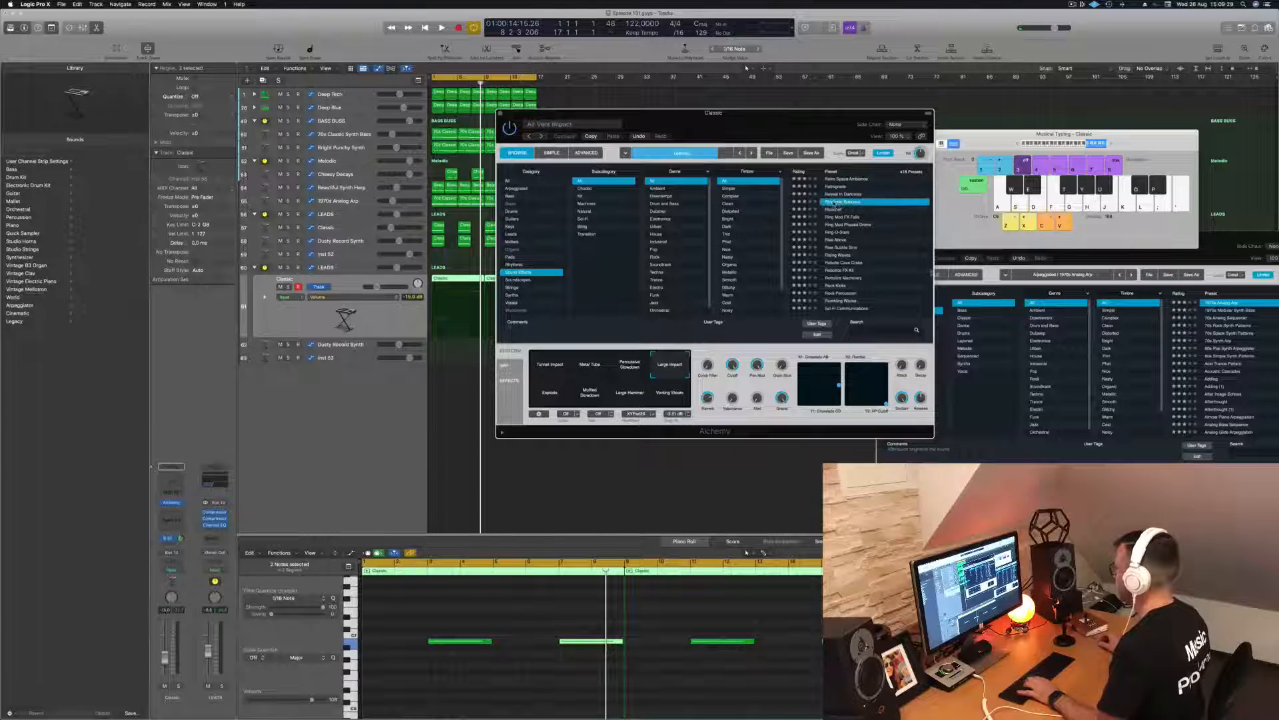
{"action": "left_click", "coordinate": [834, 210]}
{"action": "left_click", "coordinate": [837, 218]}
{"action": "left_click", "coordinate": [837, 232]}
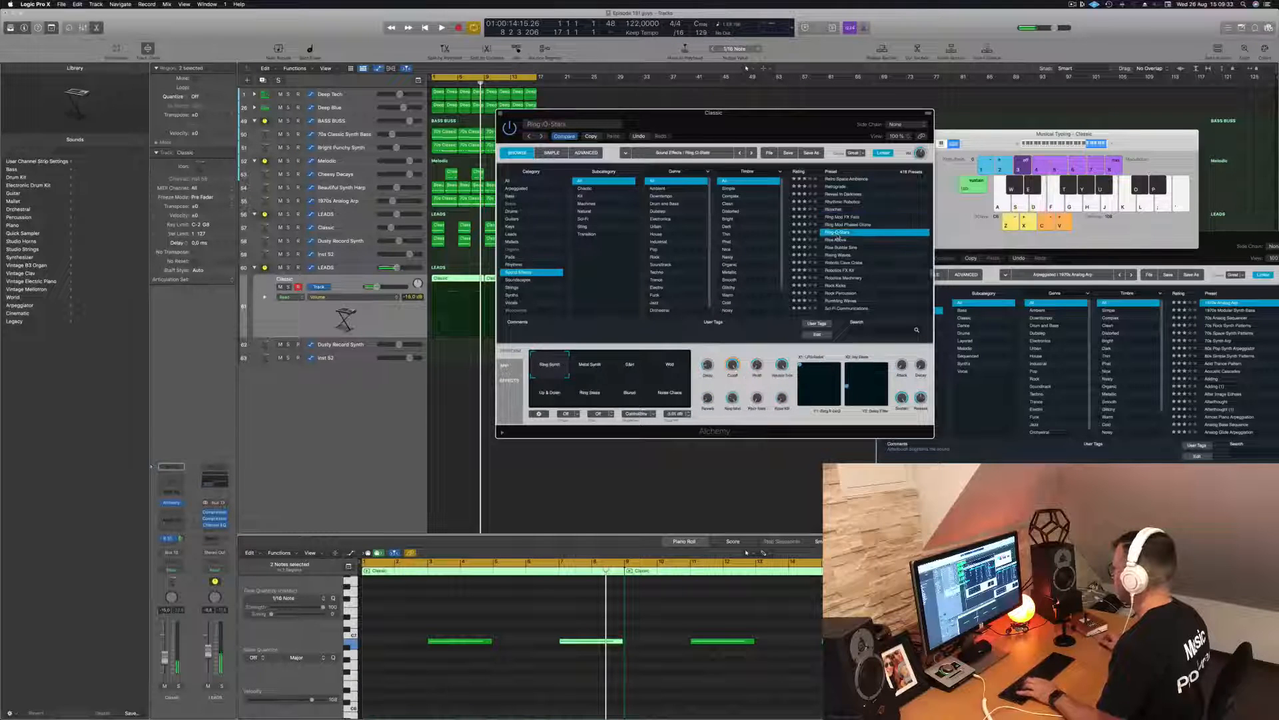
{"action": "left_click", "coordinate": [837, 240]}
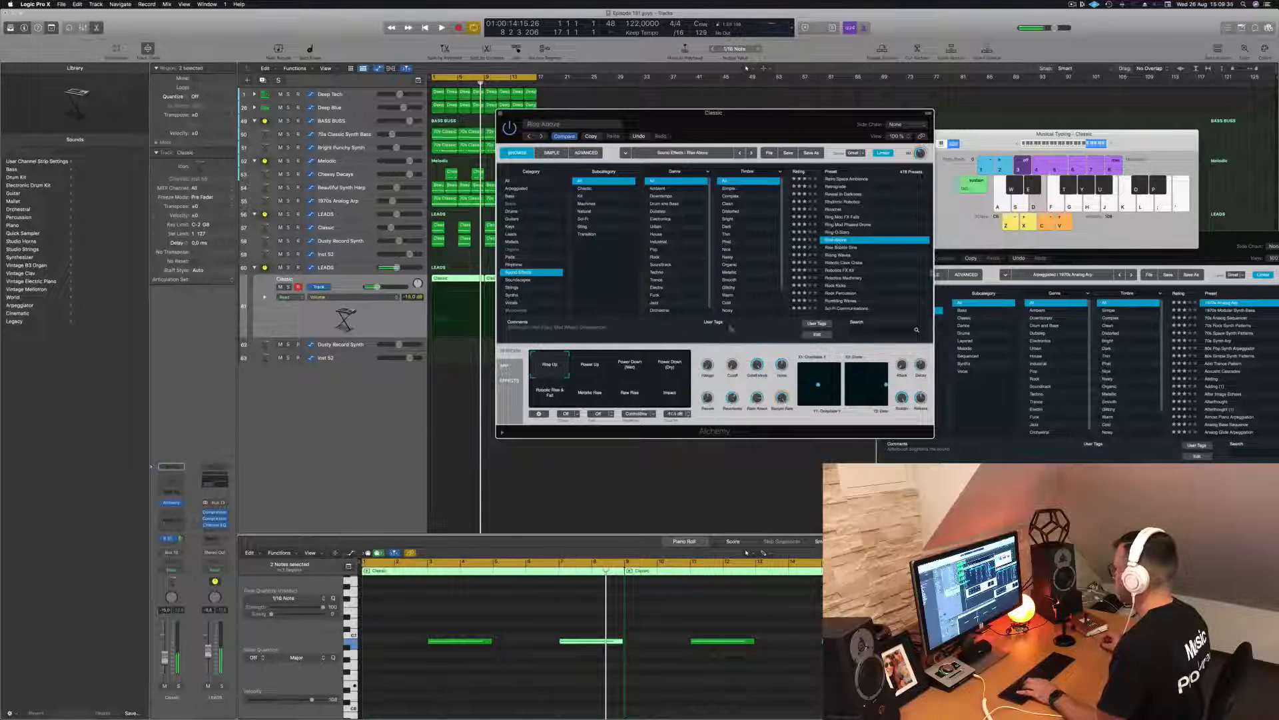
- Audition Rise Above's performance snapshots, including Raw Rise and Robotic Rise & Fall, and settle on Metallic Rise
{"action": "left_click", "coordinate": [601, 365]}
{"action": "left_click", "coordinate": [670, 366]}
{"action": "left_click", "coordinate": [670, 393]}
{"action": "left_click", "coordinate": [630, 395]}
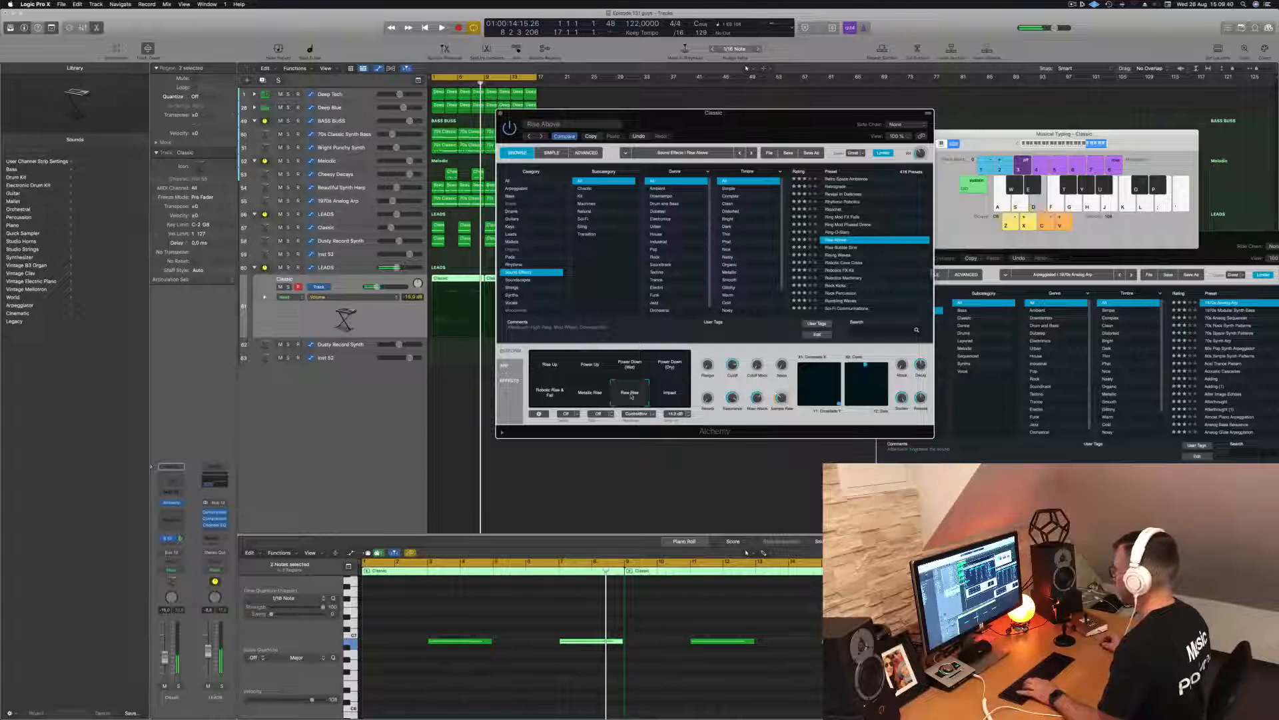
{"action": "left_click", "coordinate": [581, 397]}
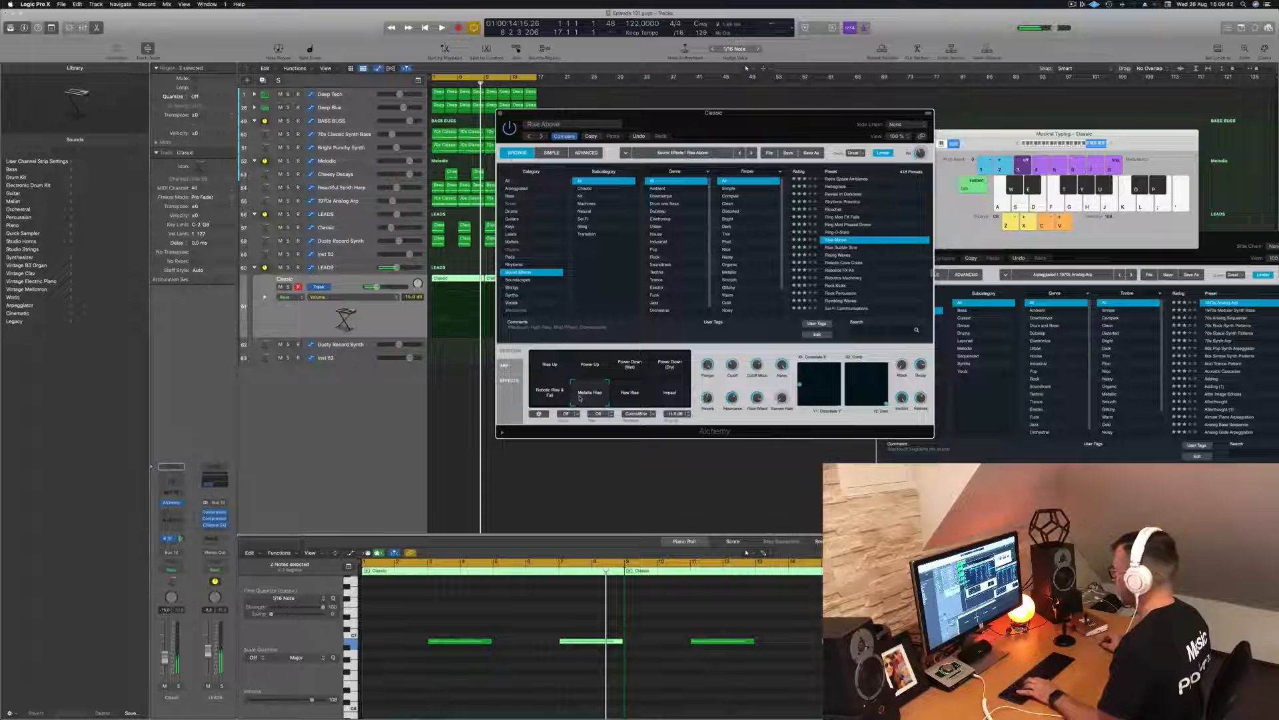
{"action": "left_click", "coordinate": [540, 398]}
{"action": "left_click", "coordinate": [589, 396]}
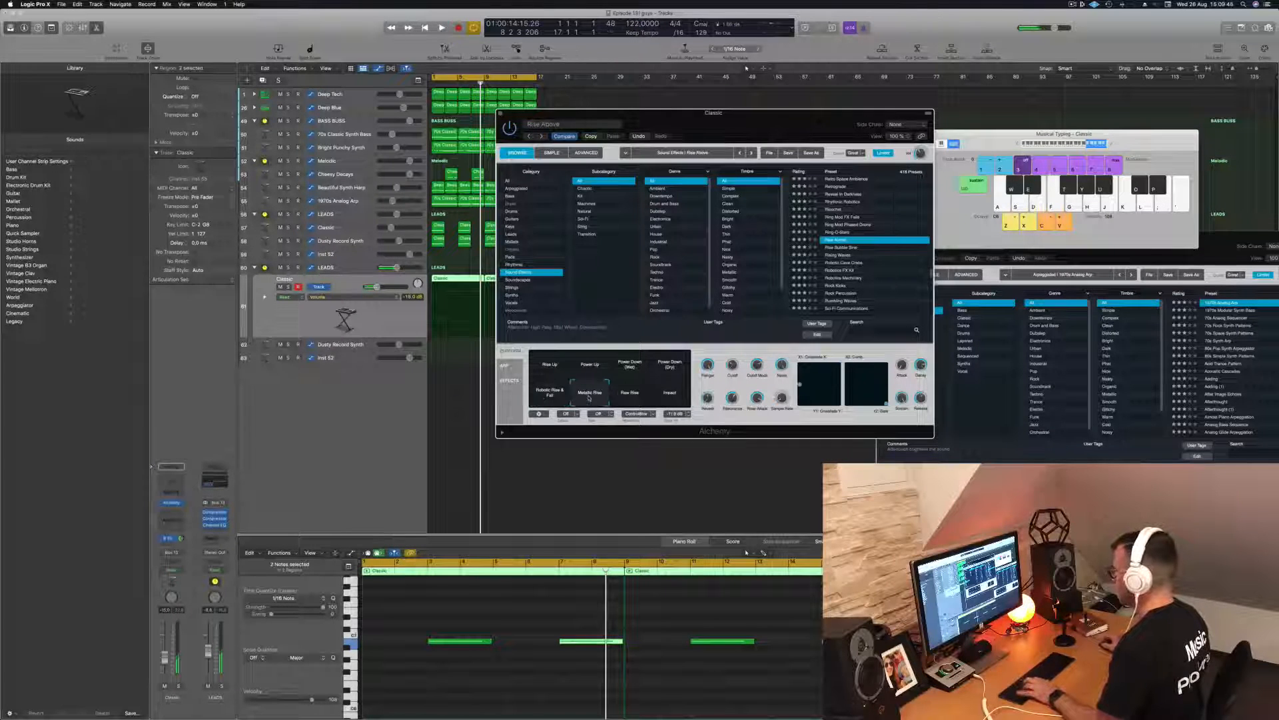
- Copy the first impact region onto the Dusty Record Synth track below and start playback
{"action": "left_click", "coordinate": [470, 292]}
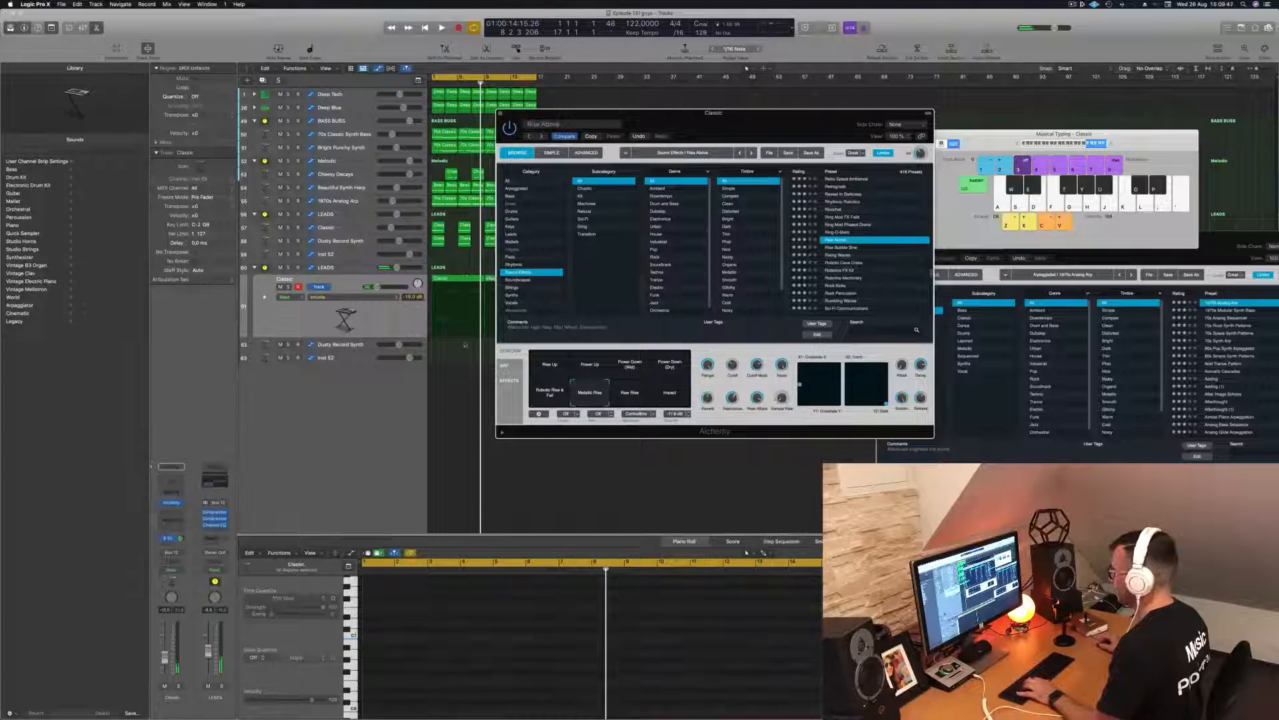
{"action": "left_click", "coordinate": [460, 280]}
{"action": "left_click_drag", "start_coordinate": [460, 282], "coordinate": [454, 349]}
{"action": "key", "text": "space"}
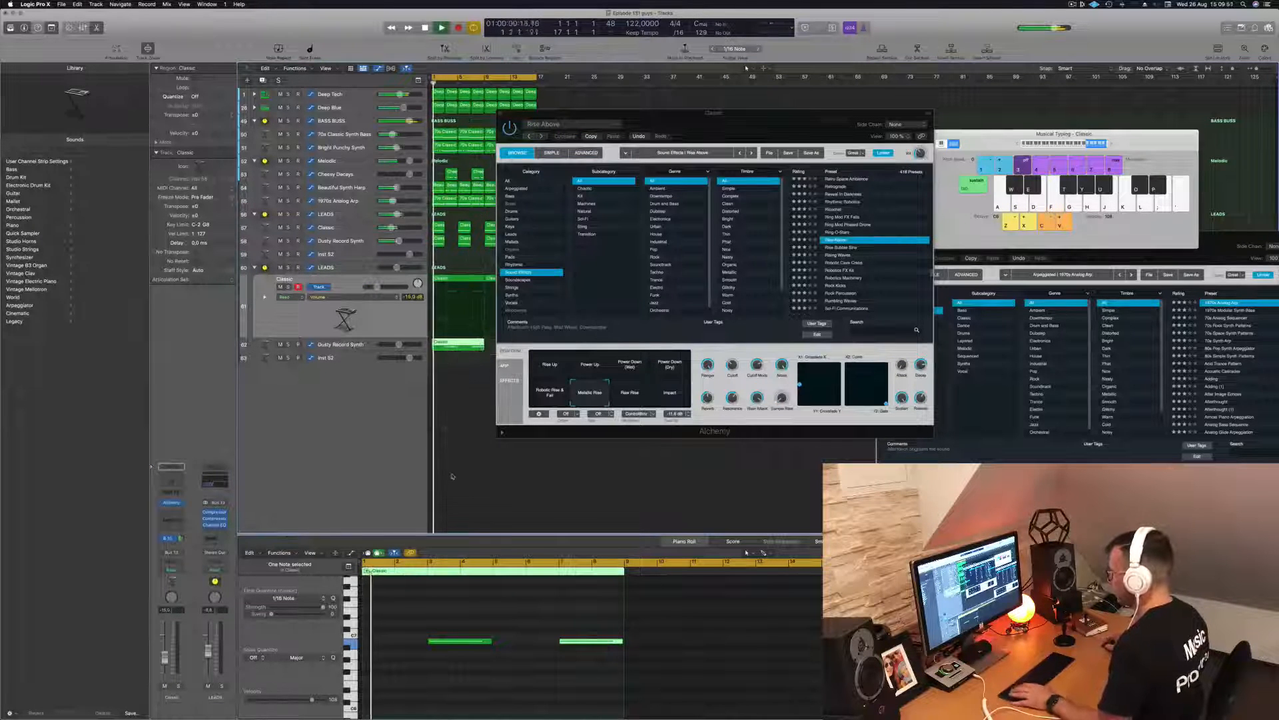
- Select both notes in the copied region, nudge them earlier to start at bars 1 and 5, and audition them
{"action": "left_click_drag", "start_coordinate": [440, 620], "coordinate": [634, 692]}
{"action": "key", "text": "alt+Left"}
{"action": "key", "text": "alt+Left"}
{"action": "key", "text": "alt+Left"}
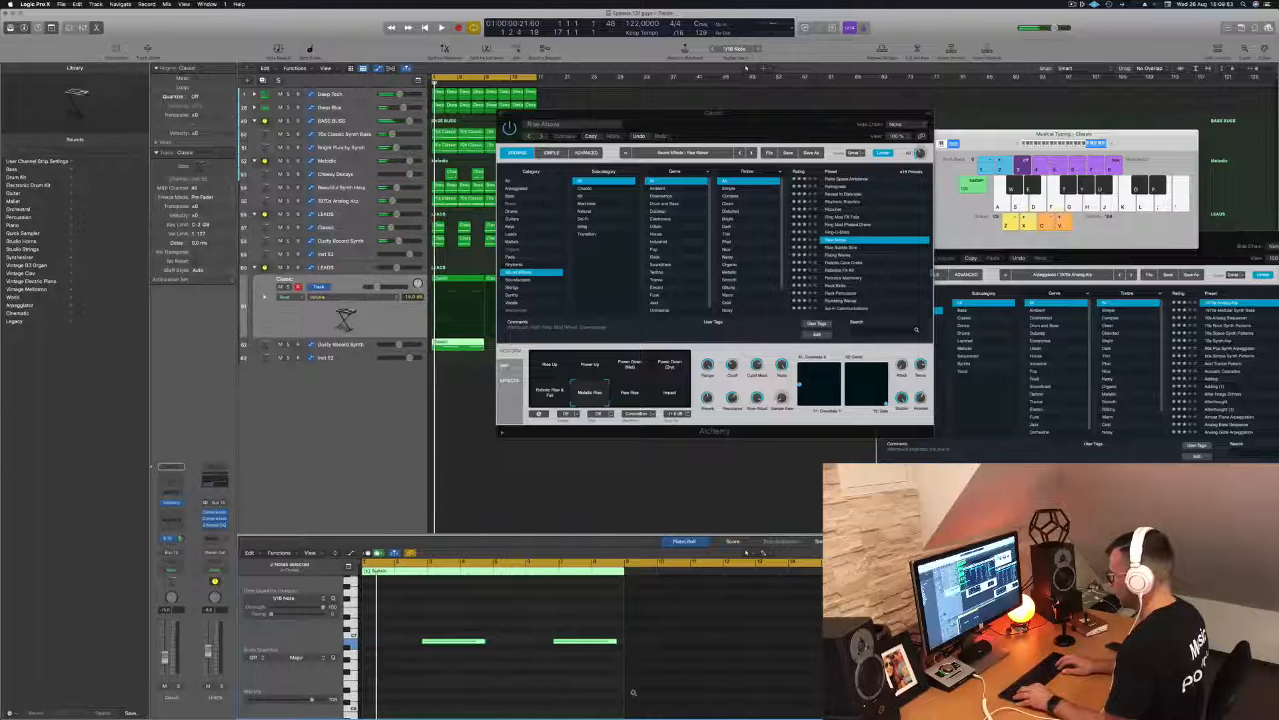
{"action": "key", "text": "alt+Left"}
{"action": "key", "text": "alt+Left"}
{"action": "key", "text": "alt+Left"}
{"action": "key", "text": "alt+Left"}
{"action": "key", "text": "alt+Left"}
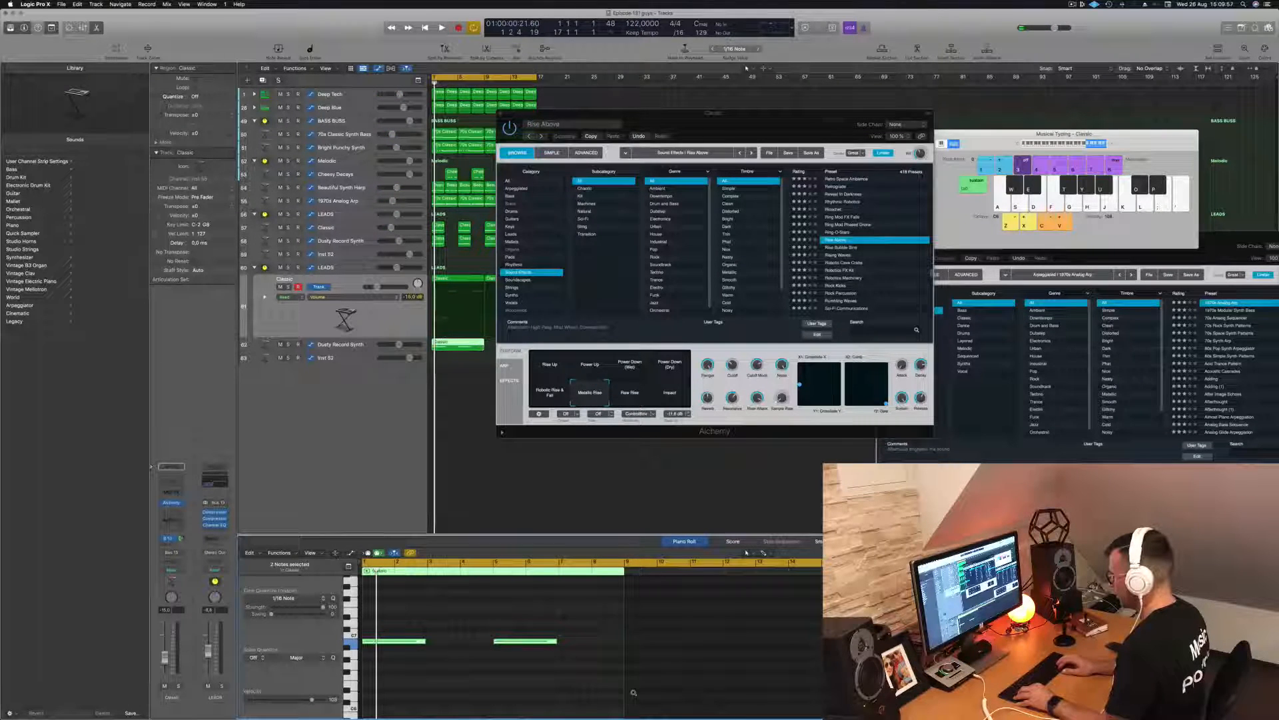
{"action": "key", "text": "space"}
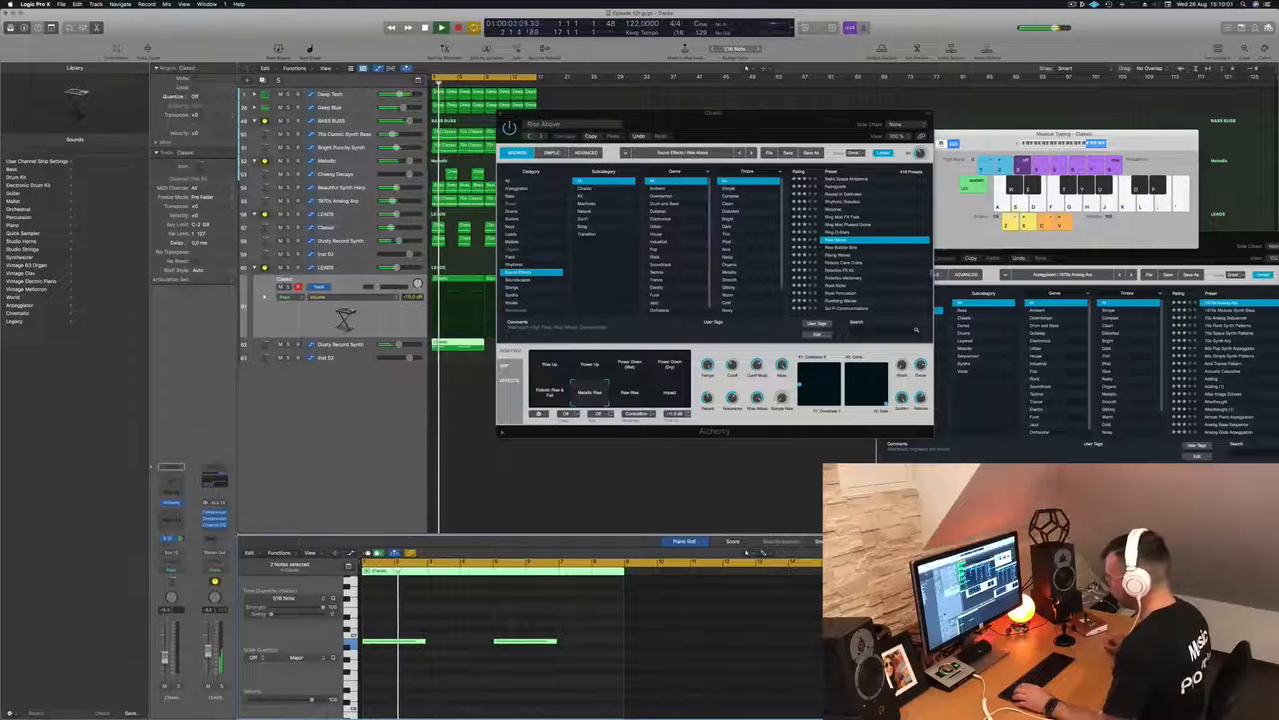
{"action": "key", "text": "space"}
- Transpose both notes of the copied region down two octaves and play them back
{"action": "left_click", "coordinate": [460, 664]}
{"action": "key", "text": "super+a"}
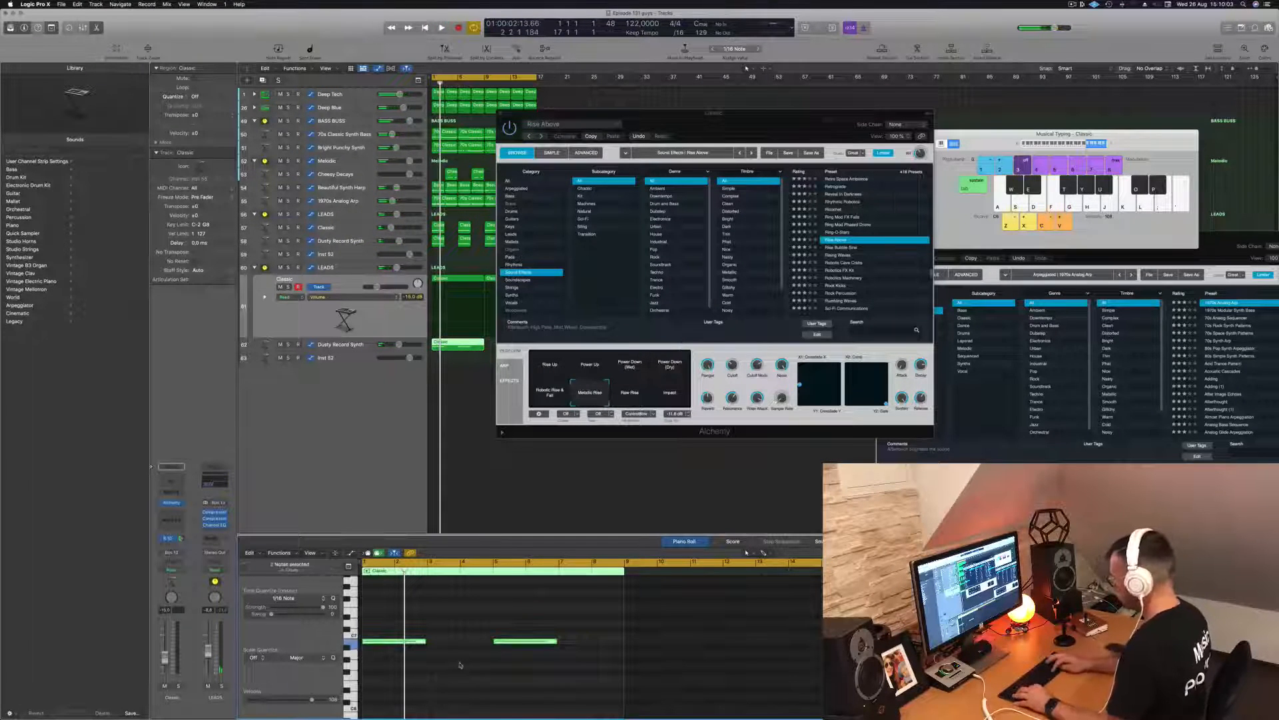
{"action": "key", "text": "alt+shift+Down"}
{"action": "key", "text": "alt+shift+Down"}
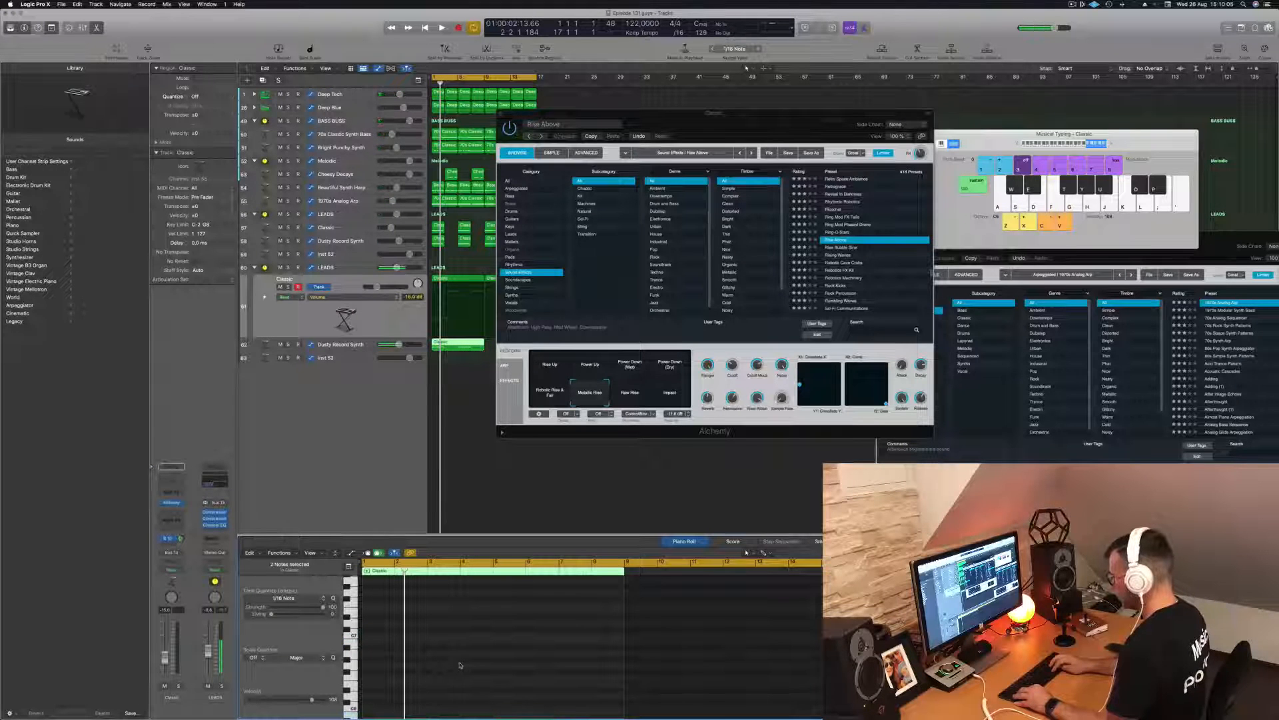
{"action": "key", "text": "space"}
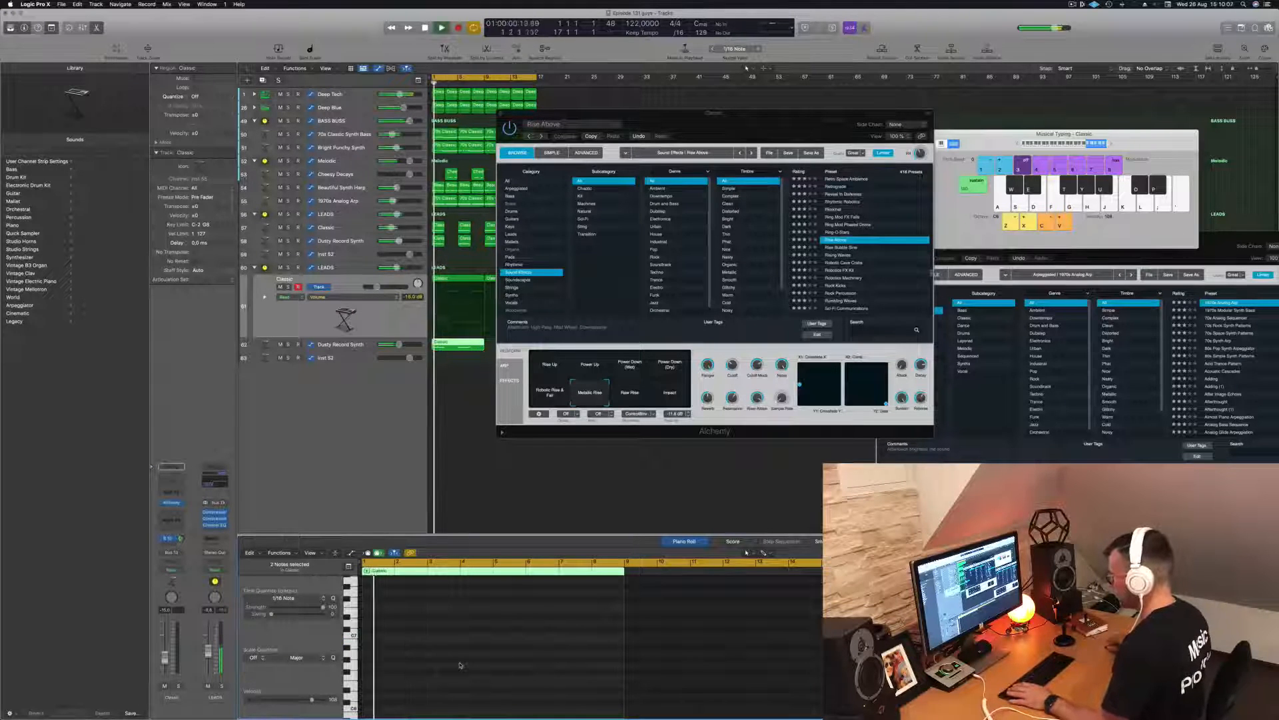
- Select the copied Dusty Record Synth track, solo it, and play its region on its own
{"action": "key", "text": "Down"}
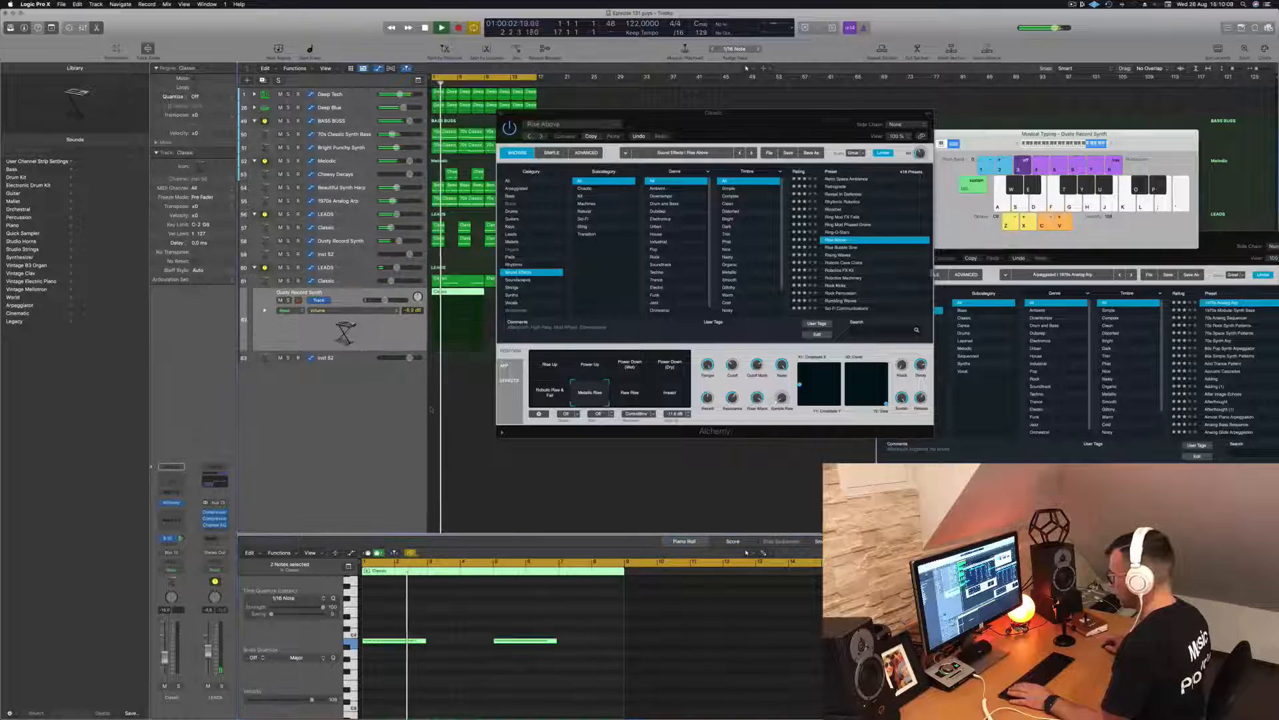
{"action": "key", "text": "space"}
{"action": "left_click", "coordinate": [462, 646]}
{"action": "key", "text": "space"}
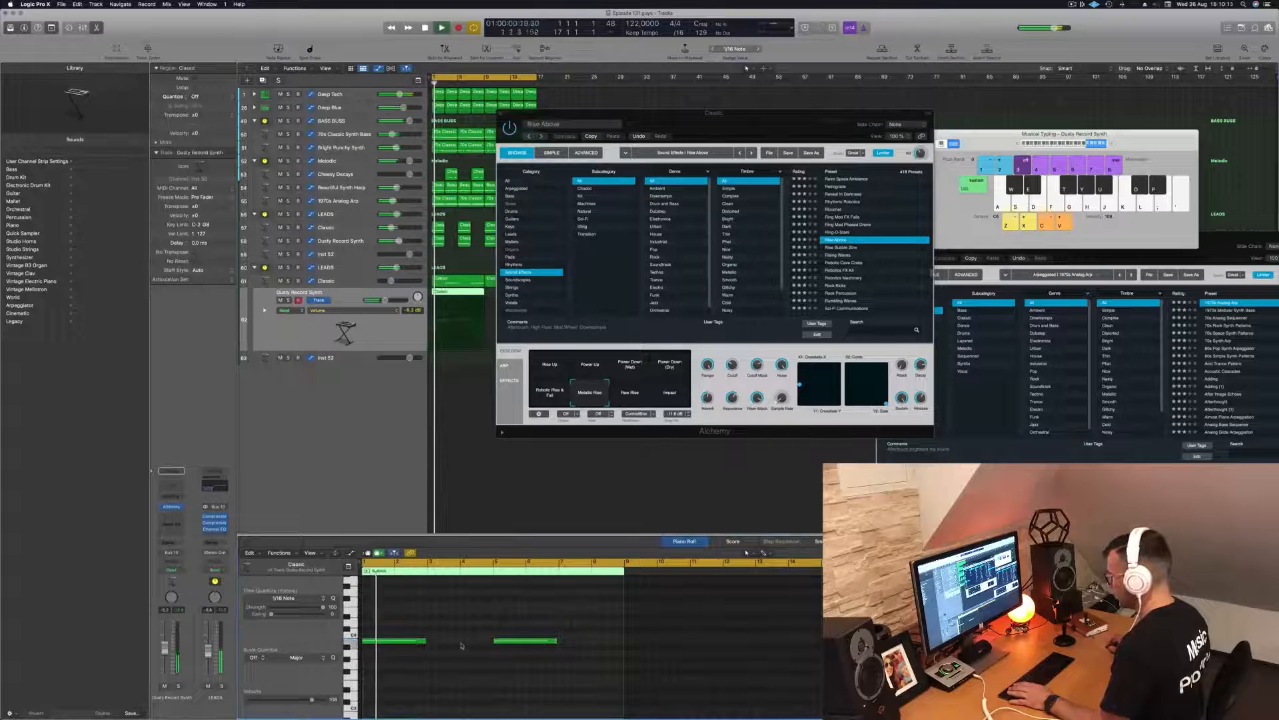
{"action": "key", "text": "space"}
{"action": "key", "text": "space"}
{"action": "key", "text": "space"}
{"action": "left_click", "coordinate": [177, 686]}
{"action": "key", "text": "space"}
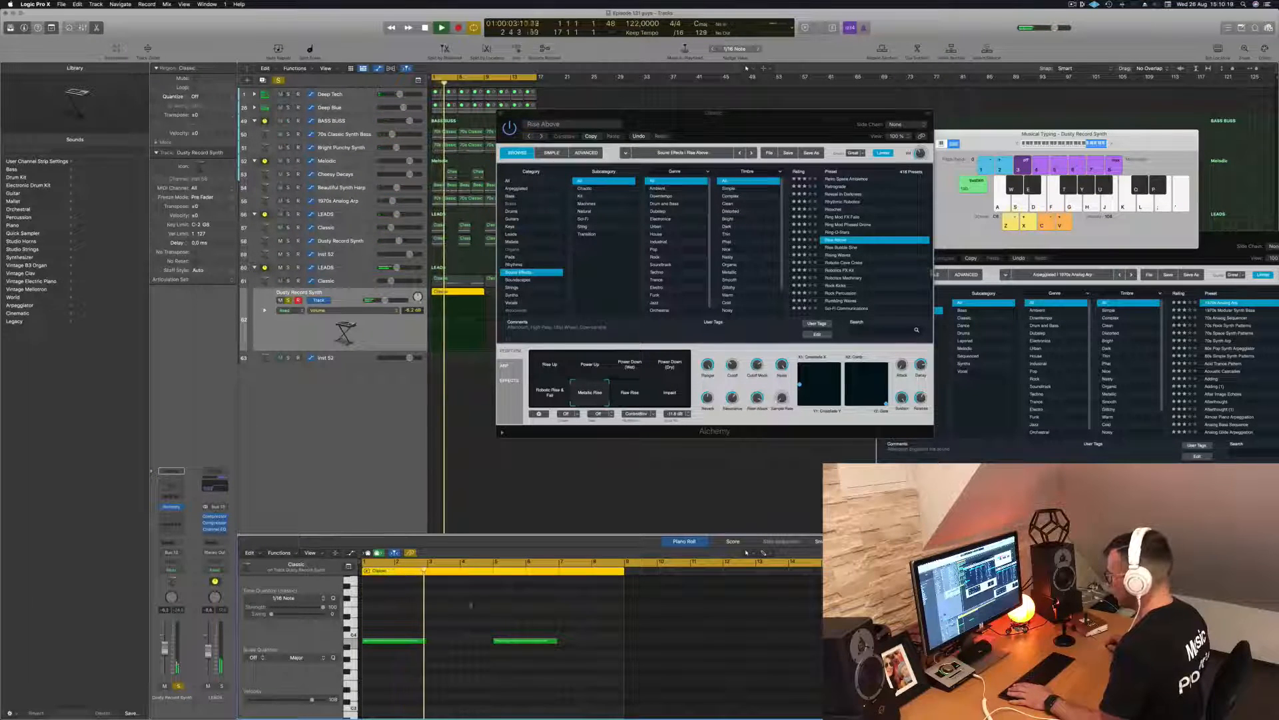
- Compare Rise Above's Robotic Rise & Fall and Metallic Rise snapshots, and open Dusty Record Synth's Alchemy beside the Classic one
{"action": "left_click", "coordinate": [550, 394]}
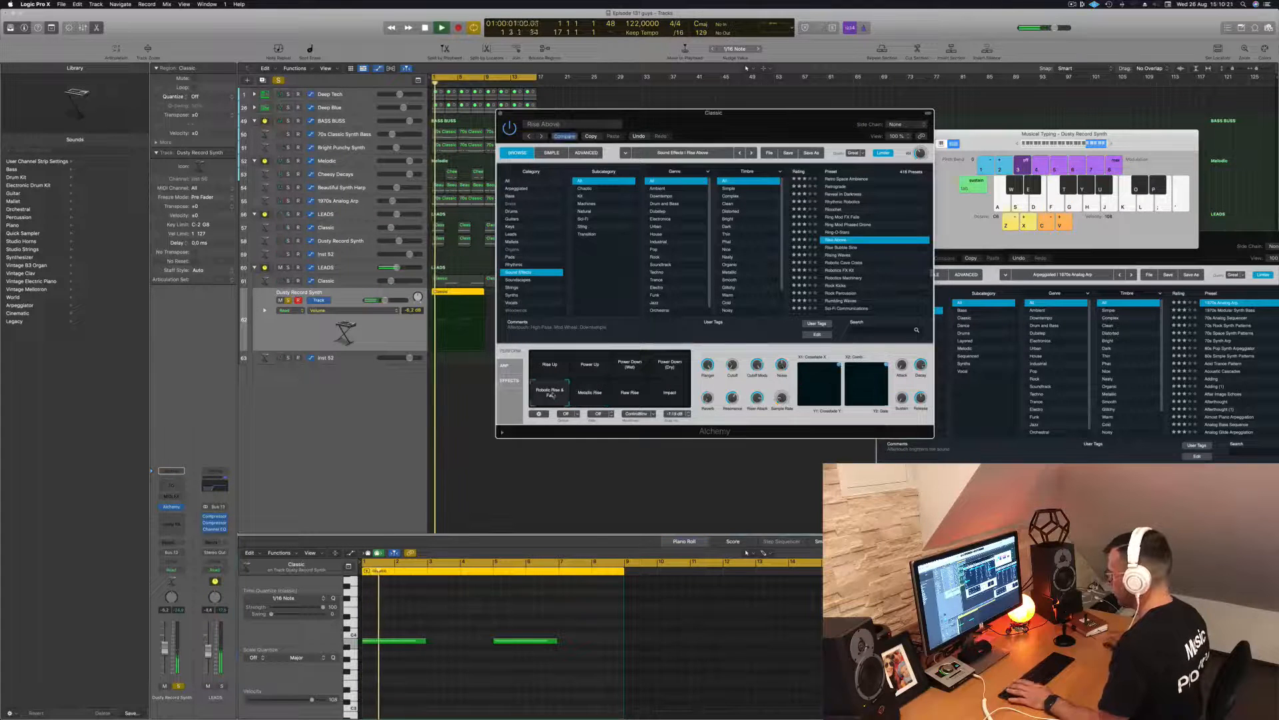
{"action": "left_click", "coordinate": [581, 394]}
{"action": "left_click", "coordinate": [396, 328]}
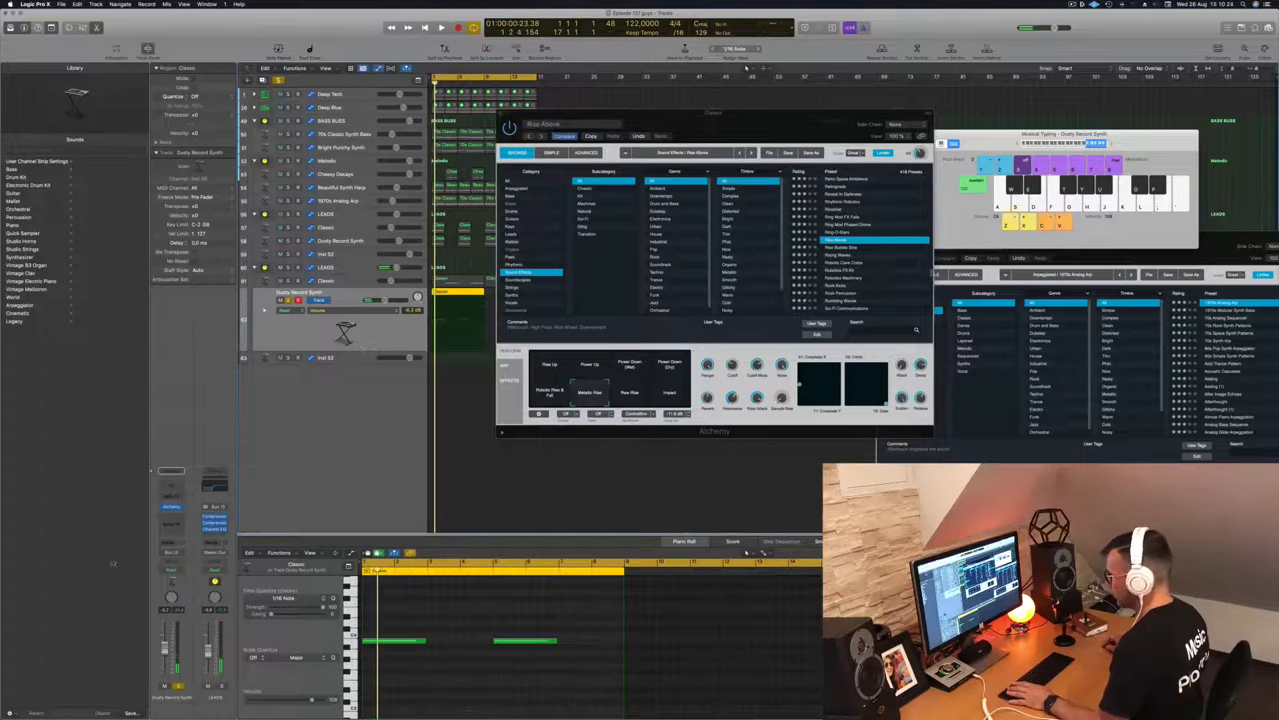
{"action": "left_click", "coordinate": [172, 508]}
{"action": "left_click_drag", "start_coordinate": [635, 110], "coordinate": [1060, 130]}
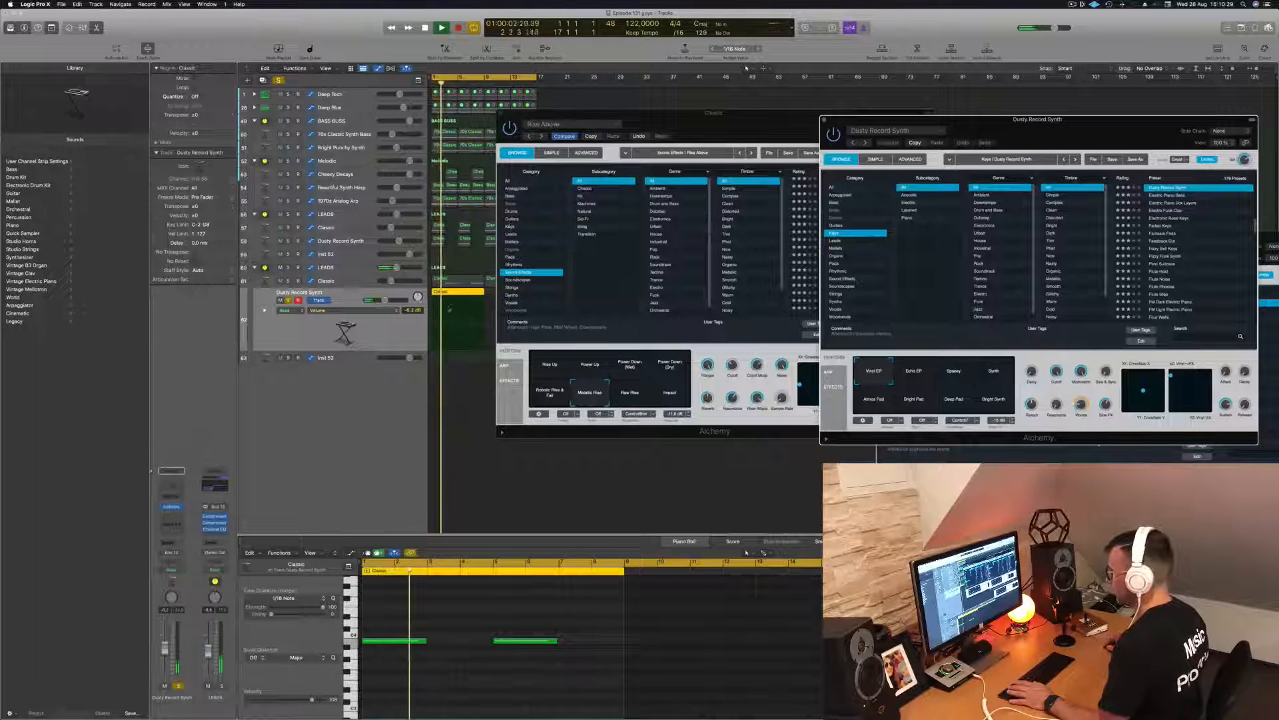
- Move the riser region from the Dusty Record Synth track to the Inst 52 track below and restart playback
{"action": "left_click_drag", "start_coordinate": [454, 310], "coordinate": [452, 357]}
{"action": "key", "text": "space"}
{"action": "key", "text": "space"}
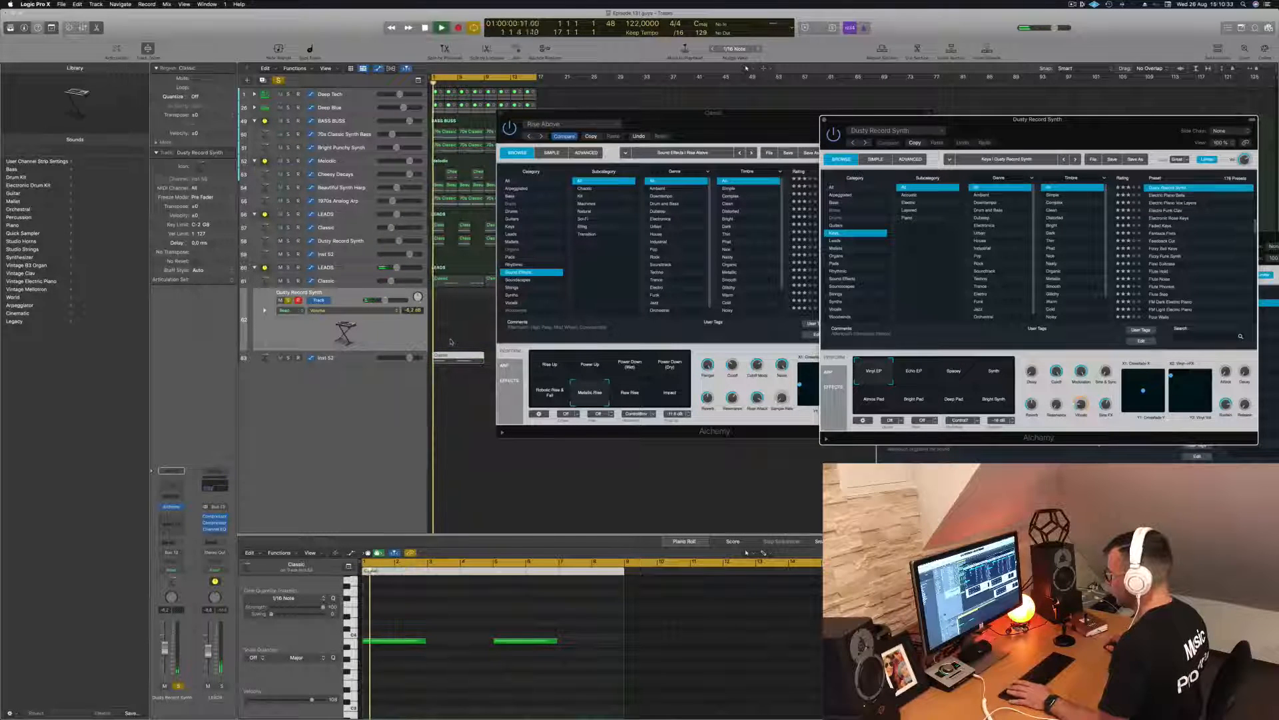
- Play the loop from the start repeatedly, comparing it with the Dusty Record Synth track soloed and unsoloed
{"action": "left_click", "coordinate": [288, 300]}
{"action": "key", "text": "space"}
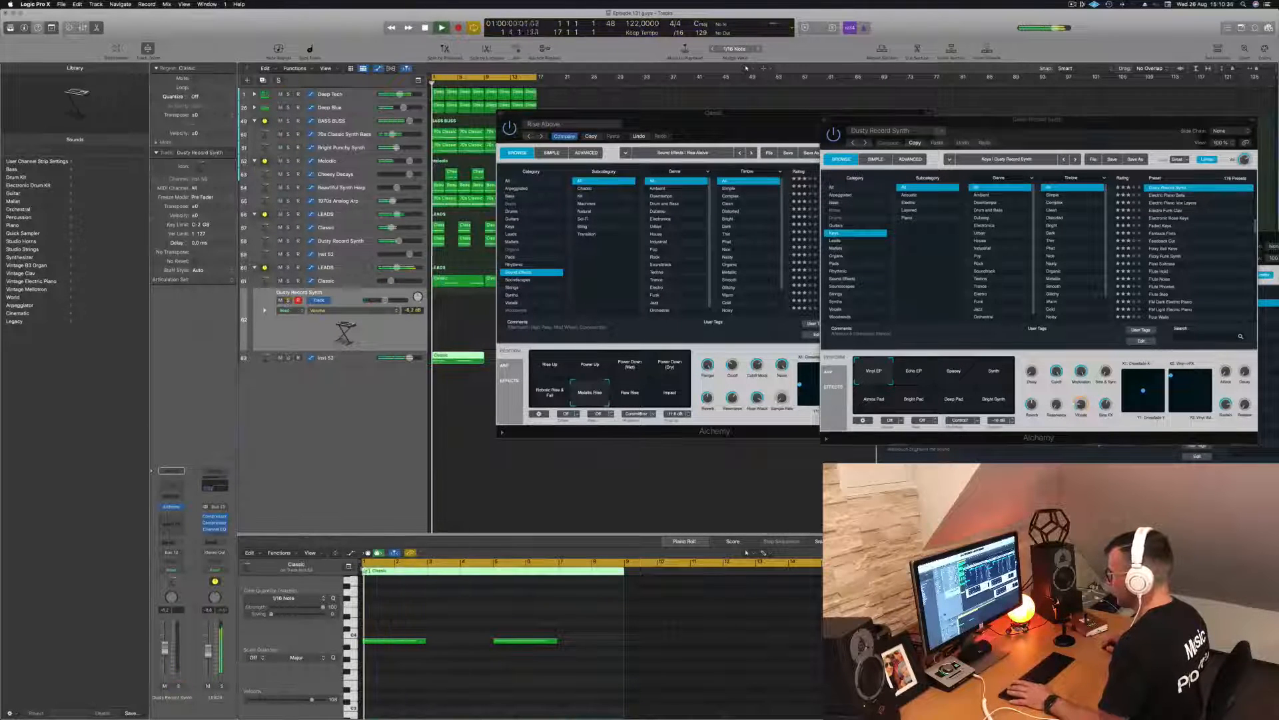
{"action": "key", "text": "space"}
{"action": "key", "text": "space"}
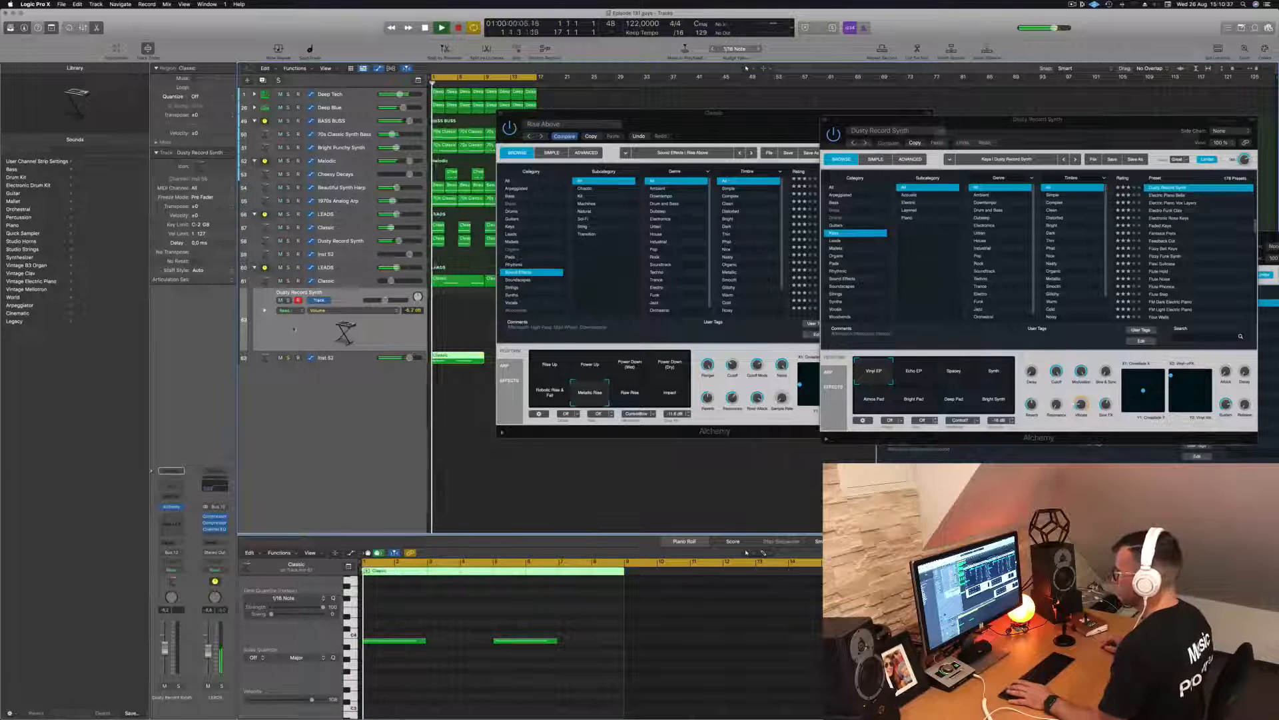
{"action": "left_click", "coordinate": [288, 301]}
{"action": "key", "text": "space"}
{"action": "key", "text": "space"}
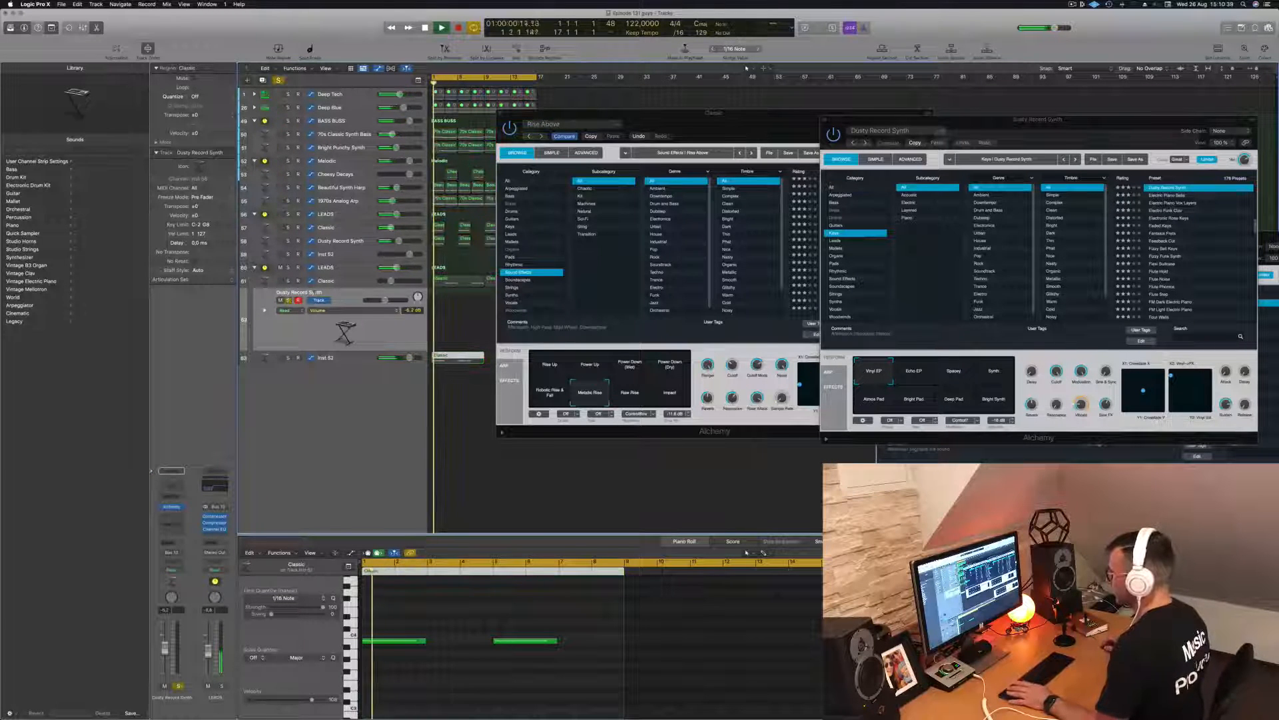
{"action": "left_click", "coordinate": [289, 301]}
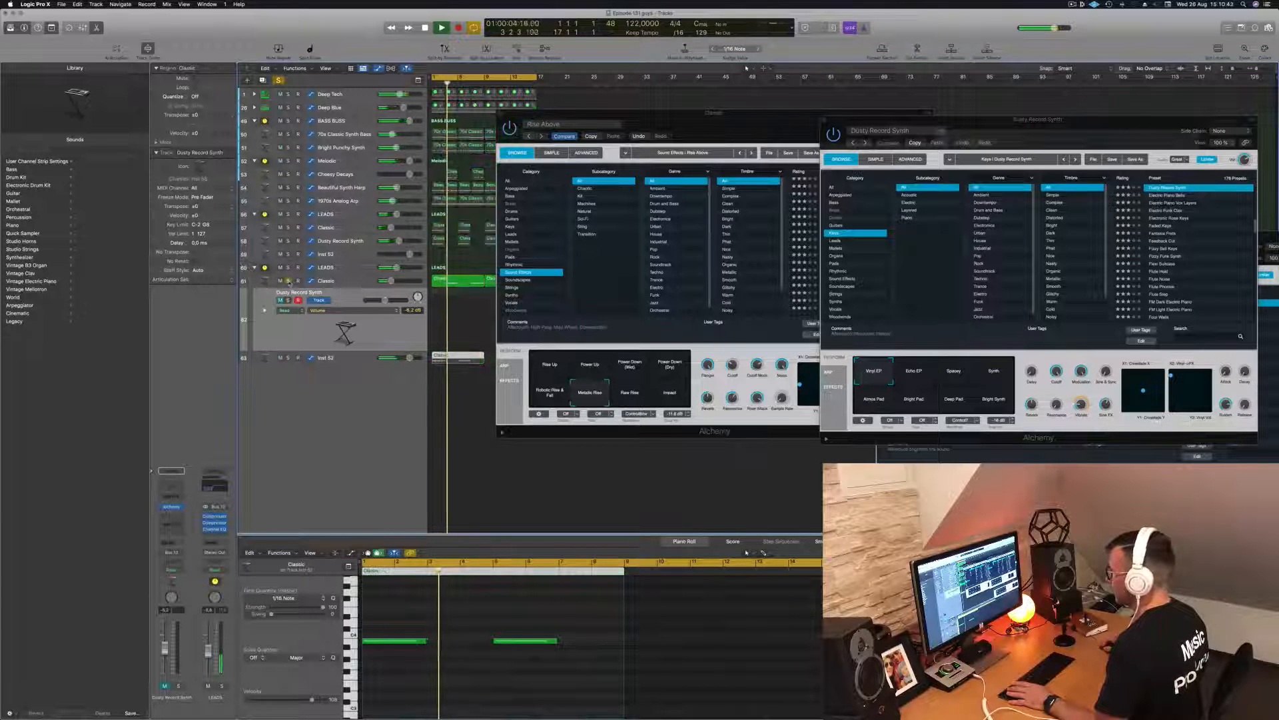
- Unmute the Dusty Record Synth track, move the riser region back onto it from Inst 52, and play from the start
{"action": "left_click_drag", "start_coordinate": [747, 119], "coordinate": [848, 147]}
{"action": "key", "text": "space"}
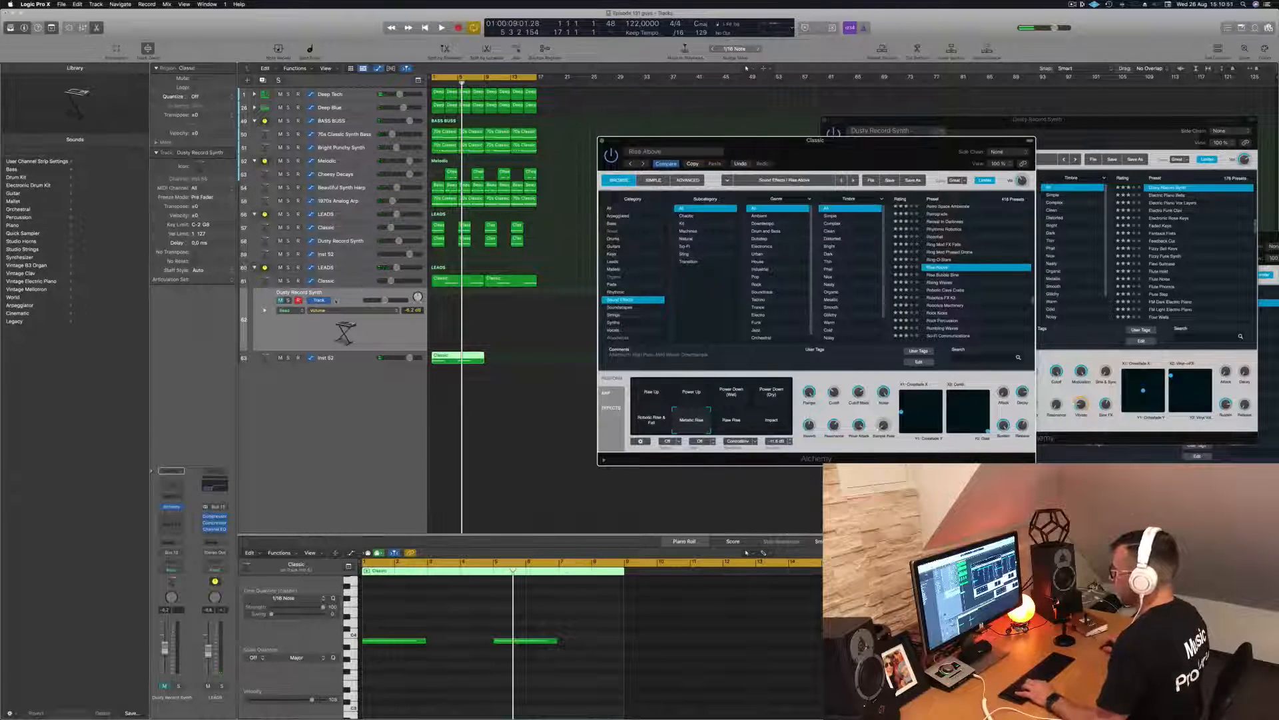
{"action": "left_click", "coordinate": [280, 300]}
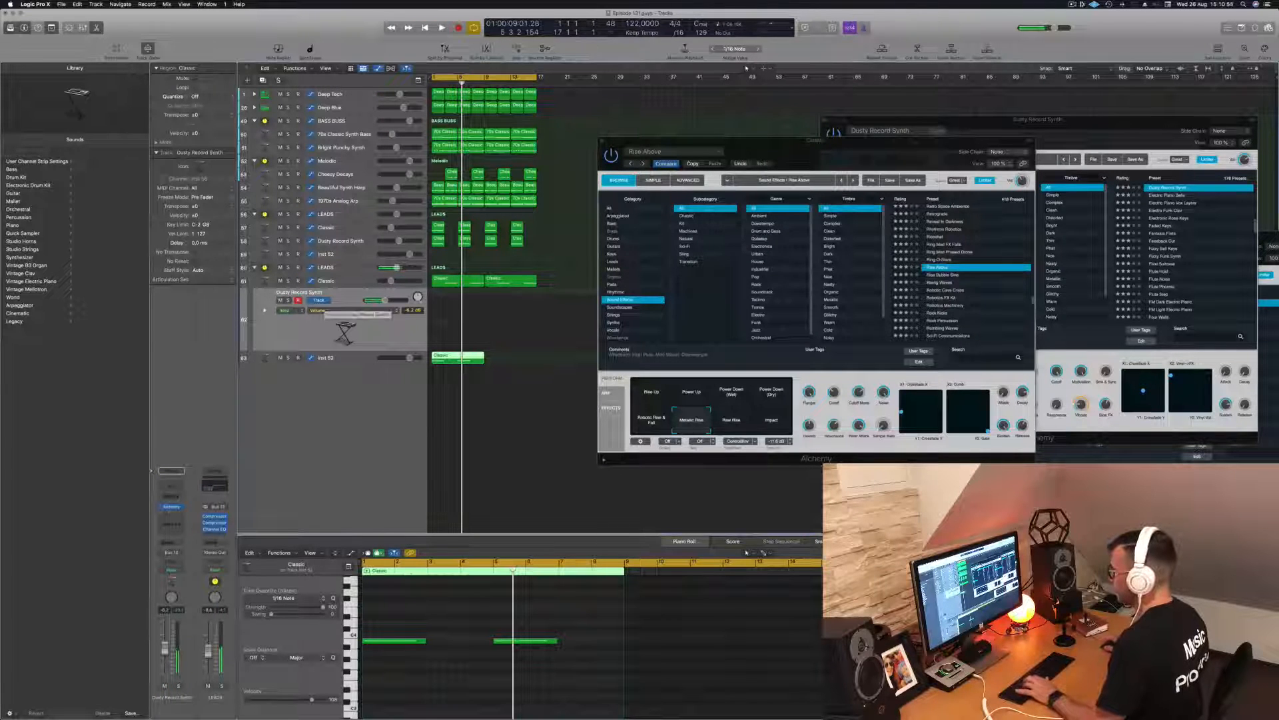
{"action": "left_click_drag", "start_coordinate": [453, 356], "coordinate": [453, 292]}
{"action": "key", "text": "space"}
{"action": "key", "text": "Return"}
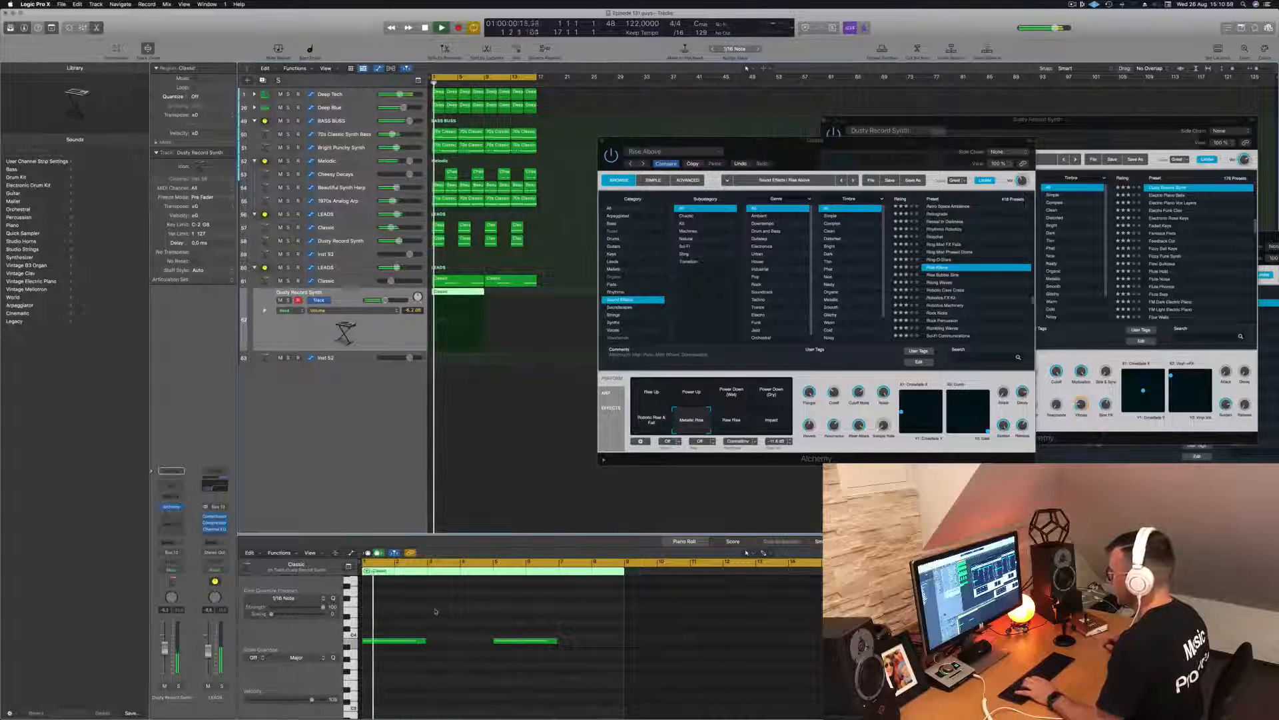
- Transpose both notes of the Dusty Record Synth region up an octave and replay them from the start
{"action": "left_click", "coordinate": [461, 660]}
{"action": "left_click_drag", "start_coordinate": [375, 619], "coordinate": [532, 671]}
{"action": "key", "text": "Return"}
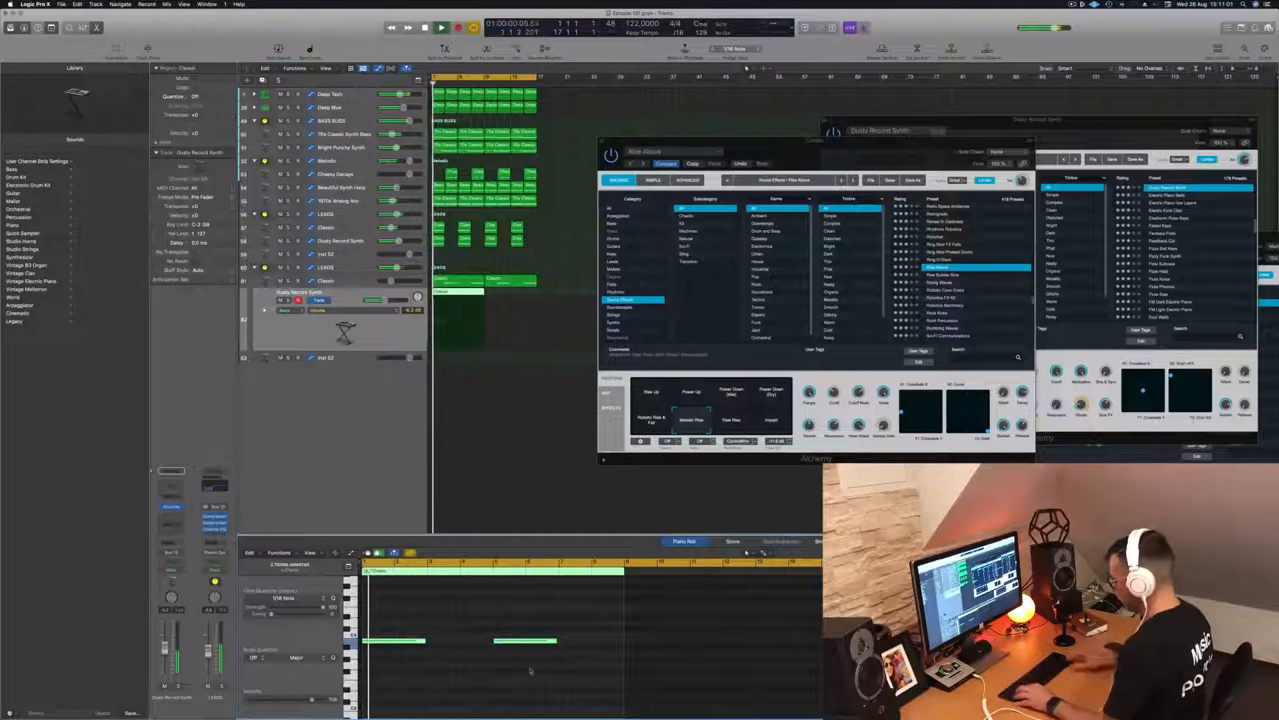
{"action": "key", "text": "alt+shift+Up"}
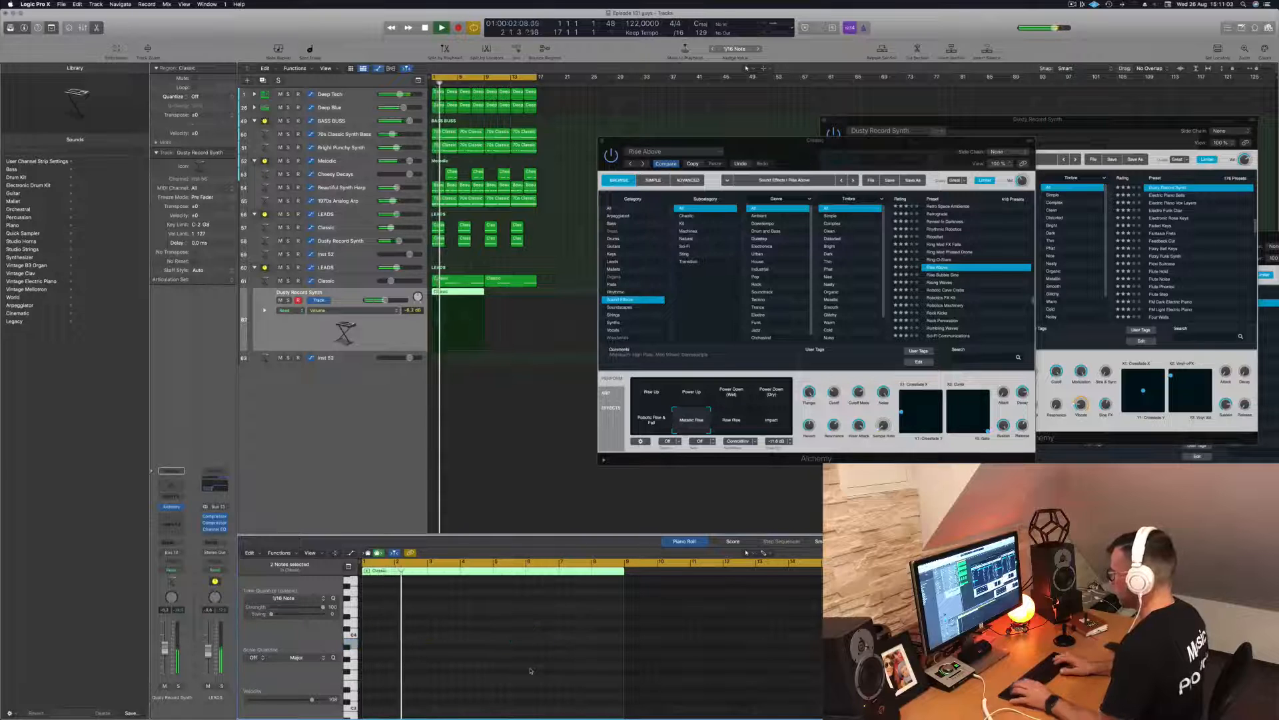
{"action": "key", "text": "Return"}
{"action": "key", "text": "Return"}
- Show Musical Typing and open the Dusty Record Synth track's Alchemy, placing its window over the Classic one
{"action": "key", "text": "super+k"}
{"action": "left_click", "coordinate": [172, 507]}
{"action": "key", "text": "Return"}
{"action": "left_click_drag", "start_coordinate": [1043, 130], "coordinate": [808, 173]}
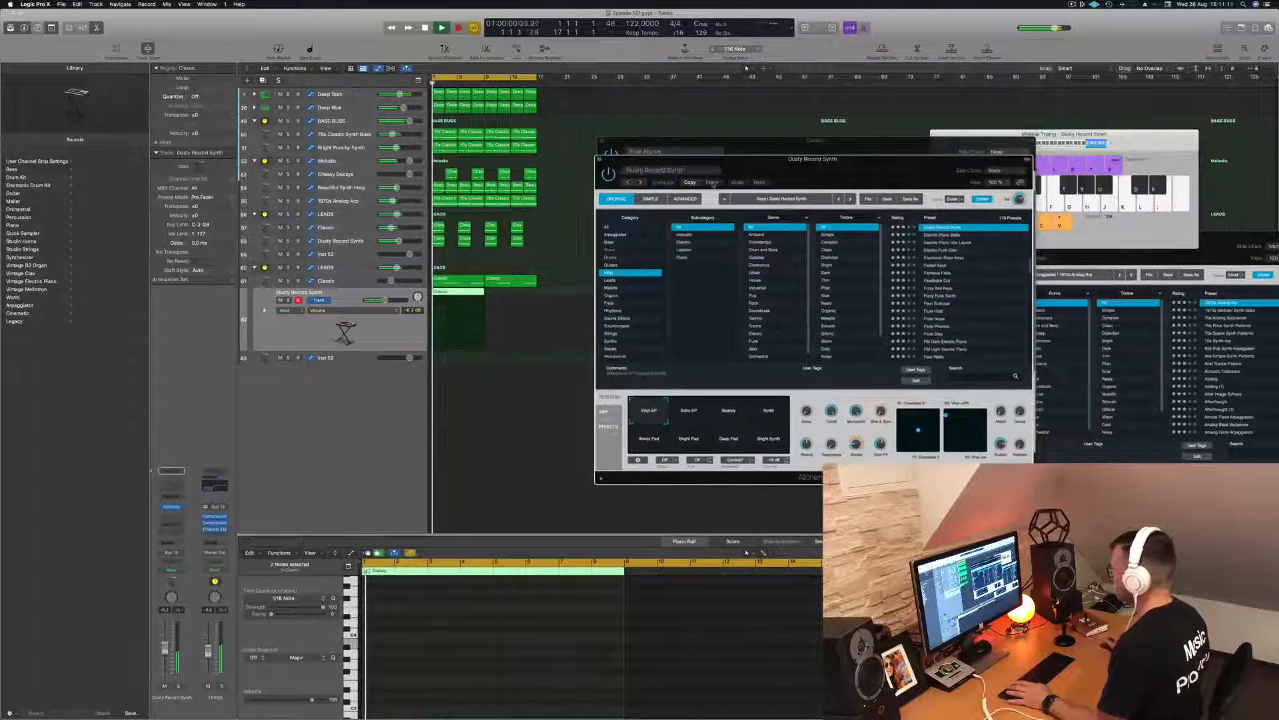
{"action": "key", "text": "Return"}
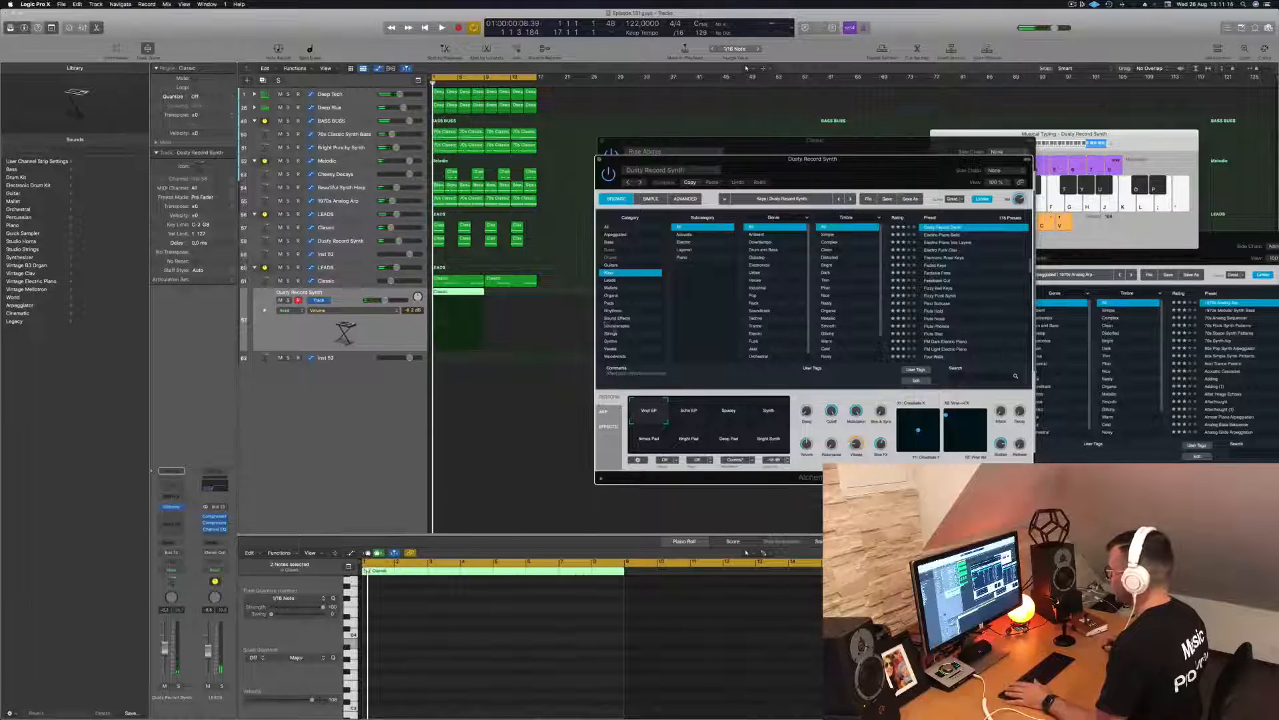
- Filter Dusty Record Synth's Alchemy presets to the Sound Effects category and audition Fluttering Night Wings with the loop
{"action": "left_click", "coordinate": [616, 318]}
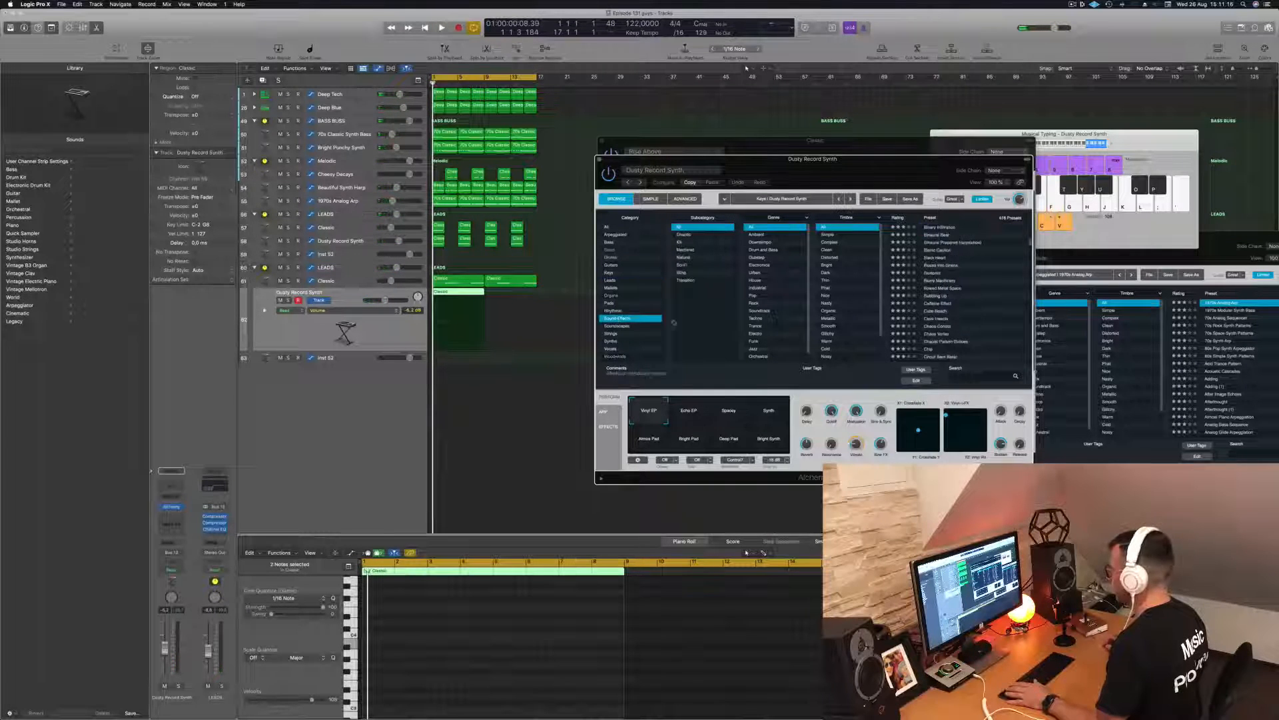
{"action": "scroll", "coordinate": [933, 302], "scroll_direction": "down", "scroll_amount": 10}
{"action": "left_click", "coordinate": [939, 295]}
{"action": "key", "text": "space"}
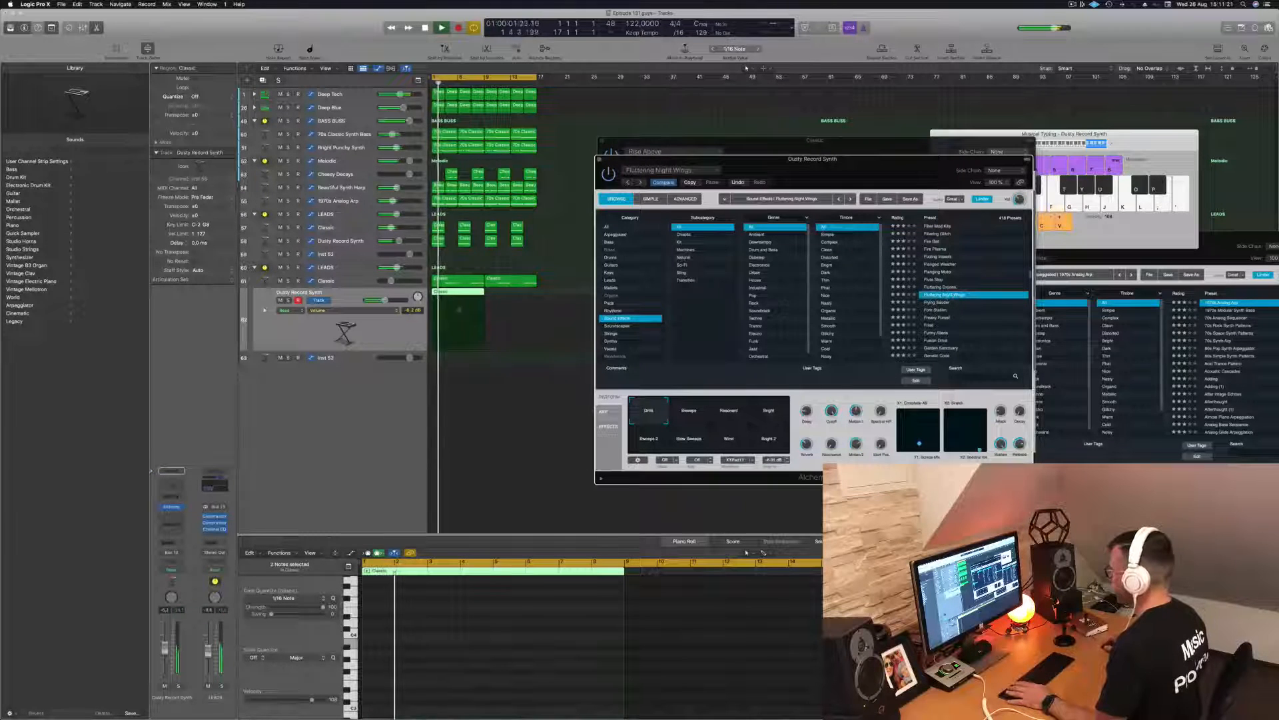
{"action": "scroll", "coordinate": [985, 314], "scroll_direction": "down", "scroll_amount": 3}
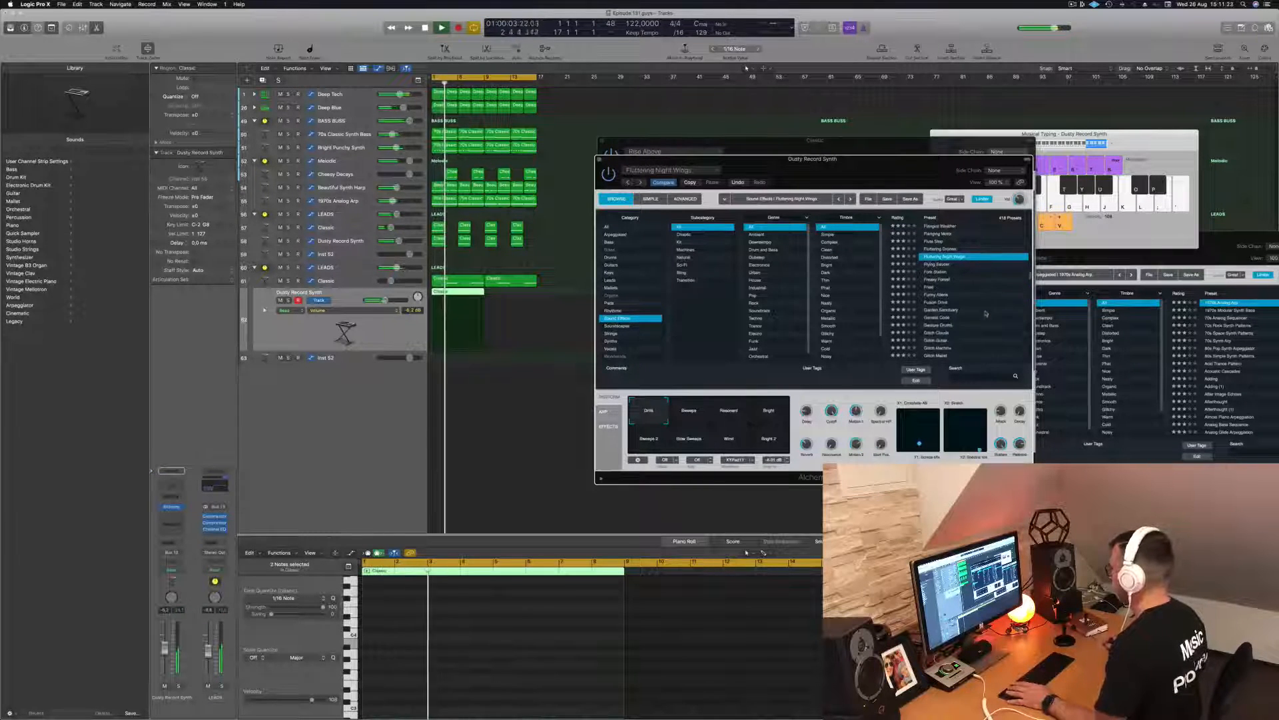
{"action": "key", "text": "space"}
{"action": "key", "text": "space"}
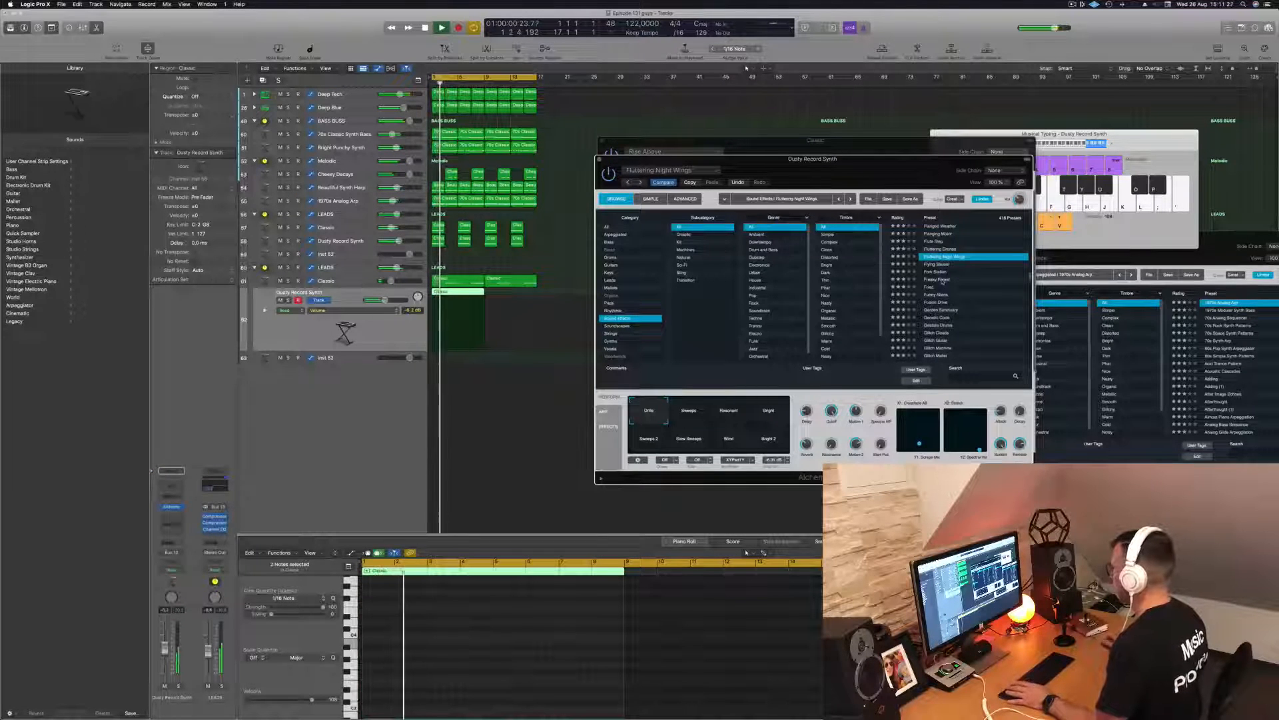
- Audition the Freaky Forest, Fried and Glitch Machine presets against the playing loop
{"action": "left_click", "coordinate": [946, 280]}
{"action": "key", "text": "space"}
{"action": "key", "text": "space"}
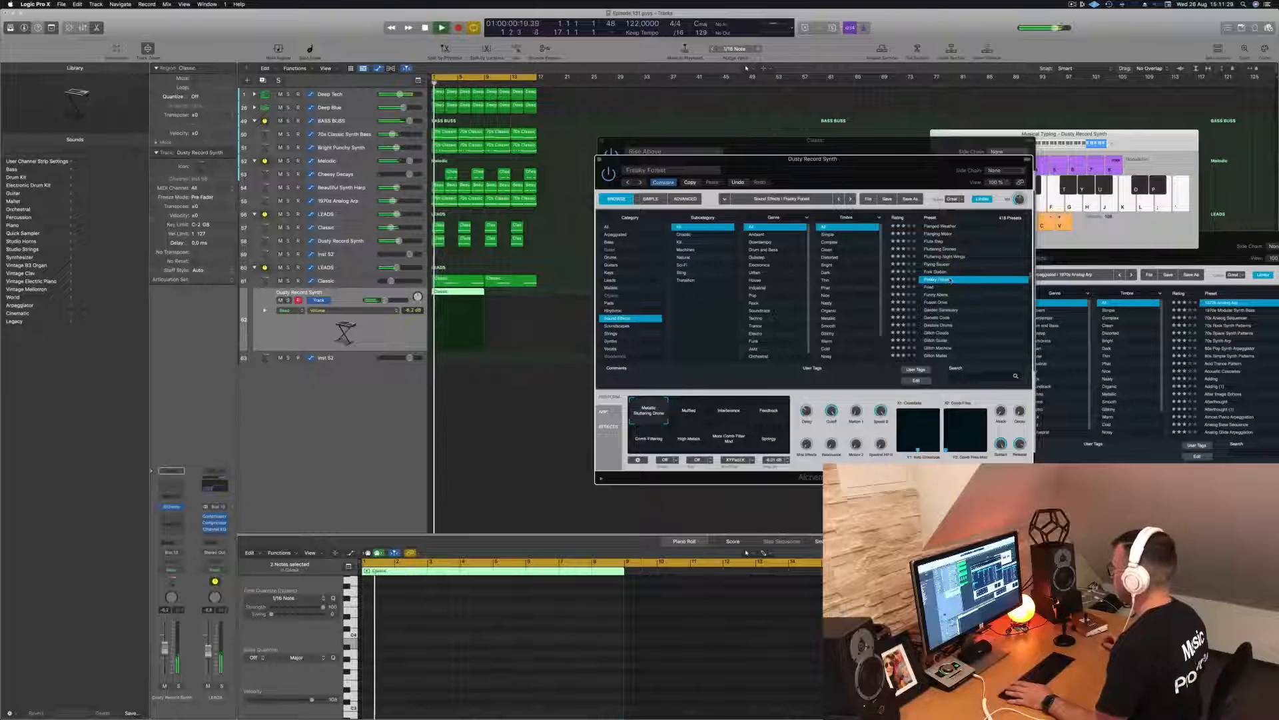
{"action": "left_click", "coordinate": [931, 288]}
{"action": "key", "text": "space"}
{"action": "scroll", "coordinate": [930, 313], "scroll_direction": "down", "scroll_amount": 3}
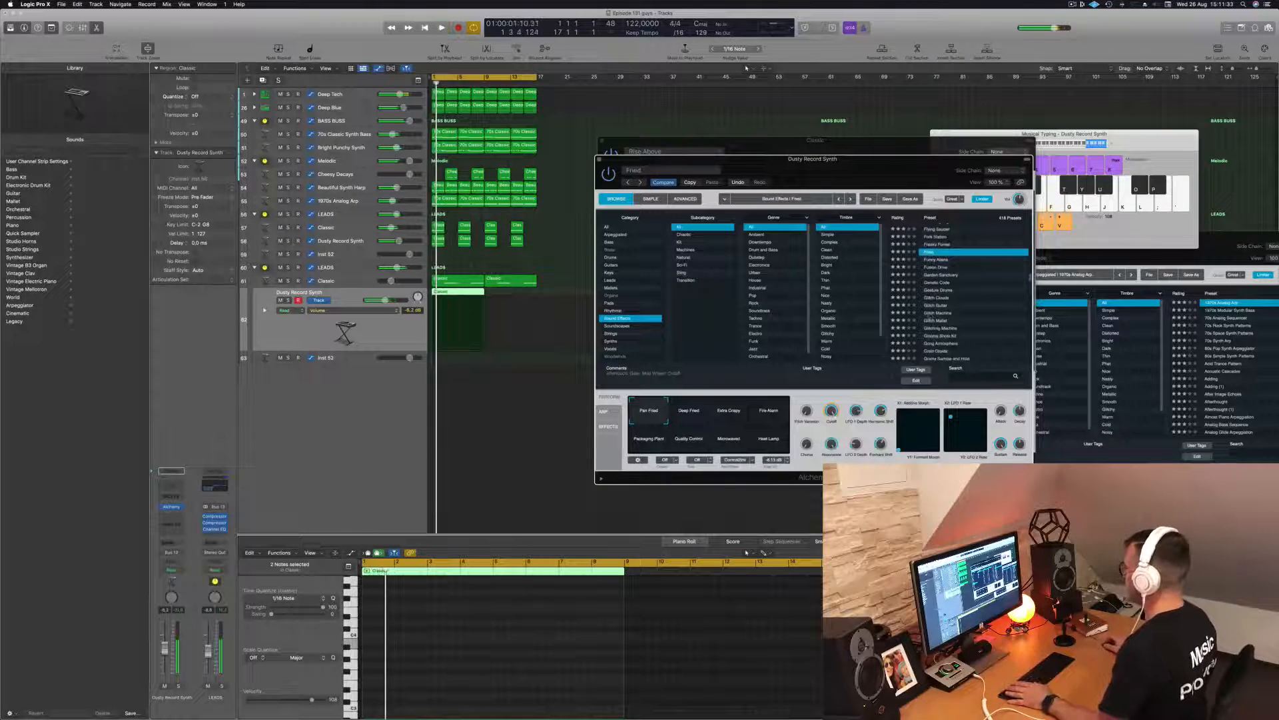
{"action": "left_click", "coordinate": [939, 314]}
{"action": "key", "text": "space"}
{"action": "scroll", "coordinate": [971, 309], "scroll_direction": "down", "scroll_amount": 4}
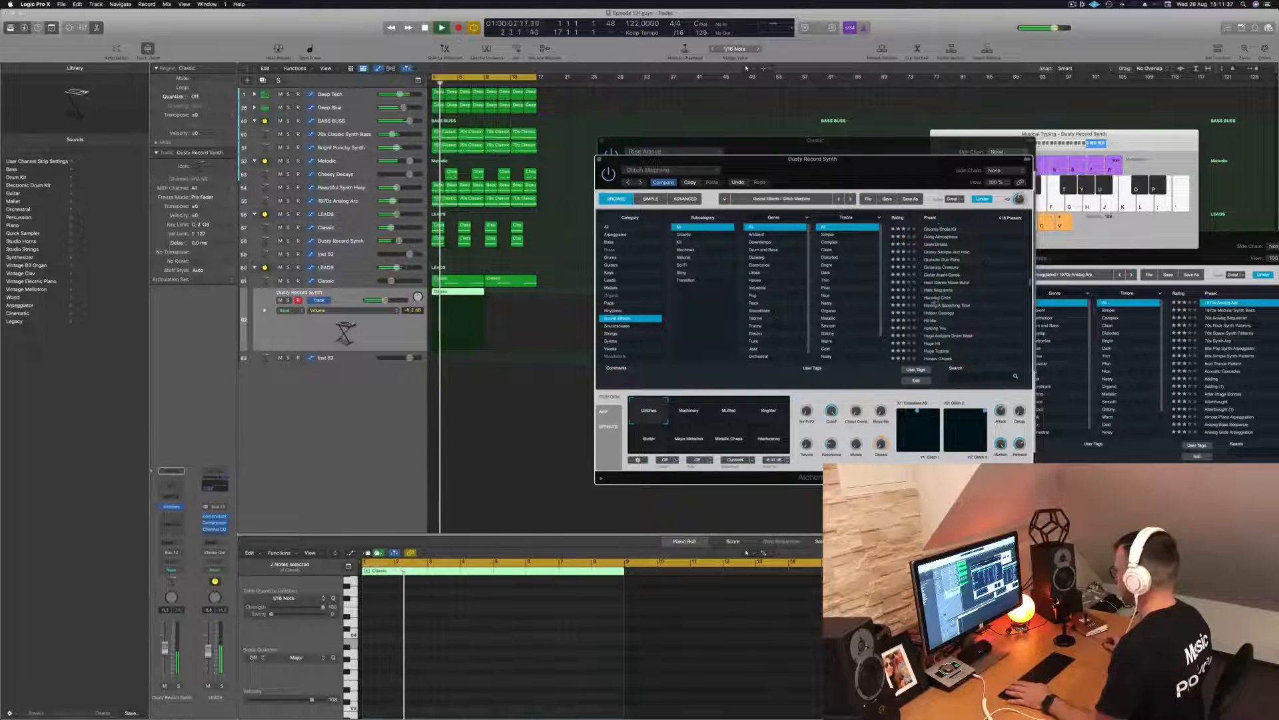
- Load the Haunted Child preset, lower the Dusty Record Synth track's volume to -13.8 dB, and restart playback
{"action": "left_click", "coordinate": [937, 298]}
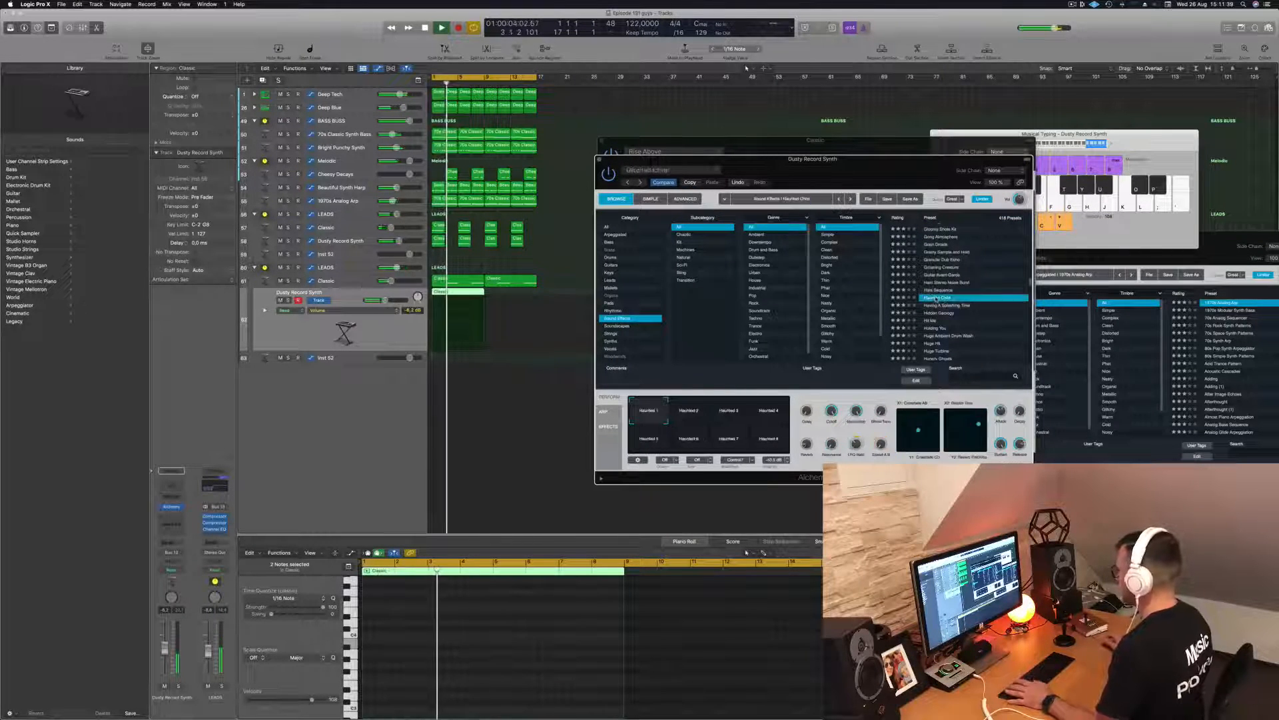
{"action": "scroll", "coordinate": [975, 307], "scroll_direction": "down", "scroll_amount": 3}
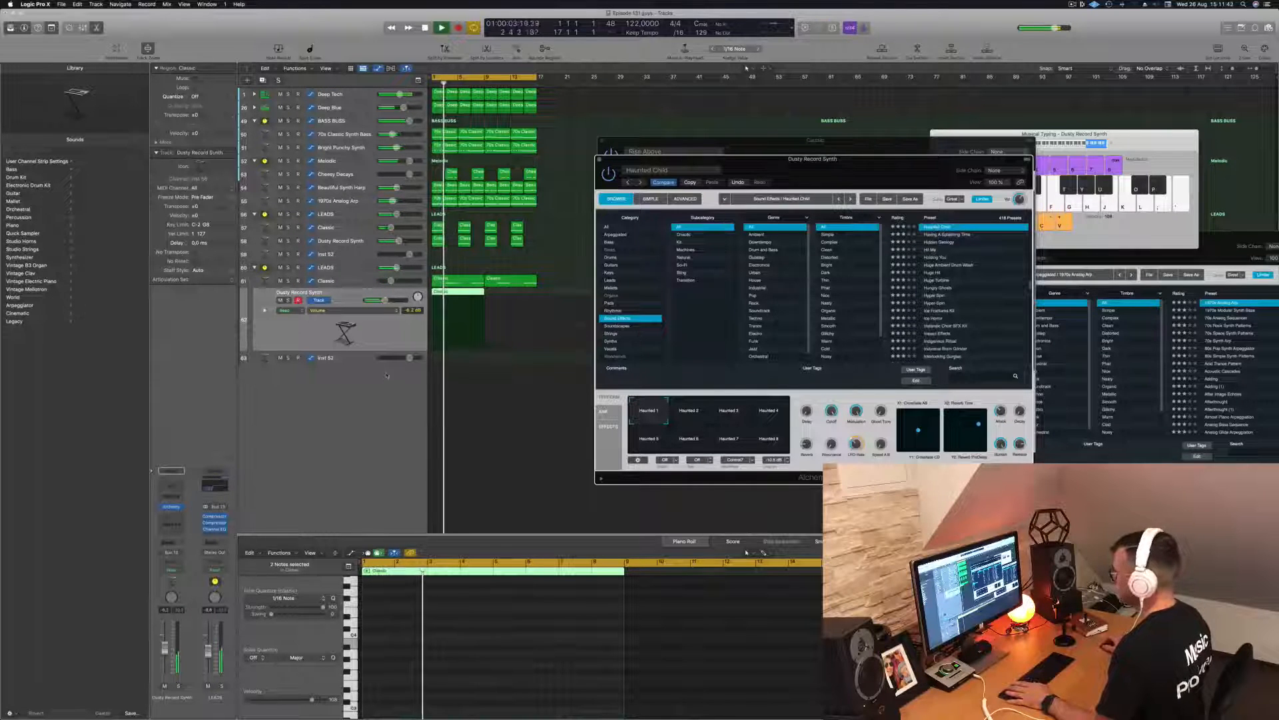
{"action": "left_click", "coordinate": [389, 332]}
{"action": "key", "text": "space"}
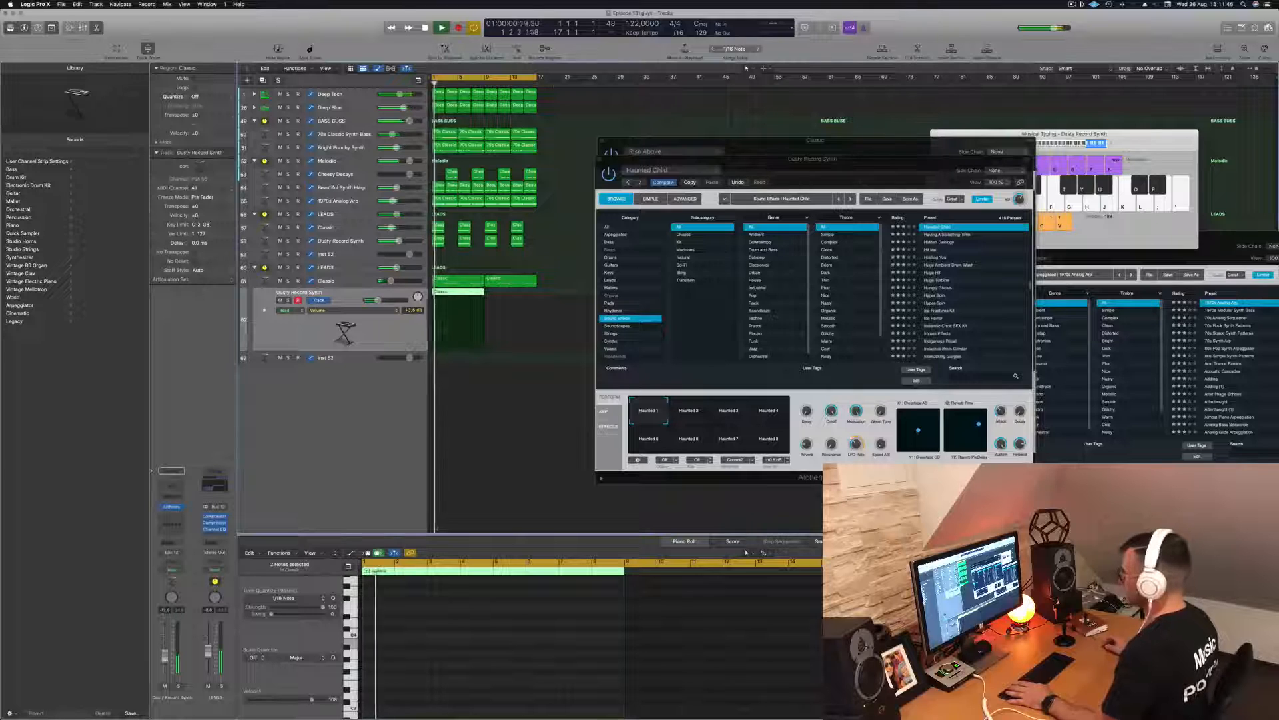
- Audition the Iron Kingdom and Jack Hammer presets against the playing loop
{"action": "scroll", "coordinate": [941, 307], "scroll_direction": "down", "scroll_amount": 3}
{"action": "left_click", "coordinate": [940, 307]}
{"action": "key", "text": "space"}
{"action": "key", "text": "space"}
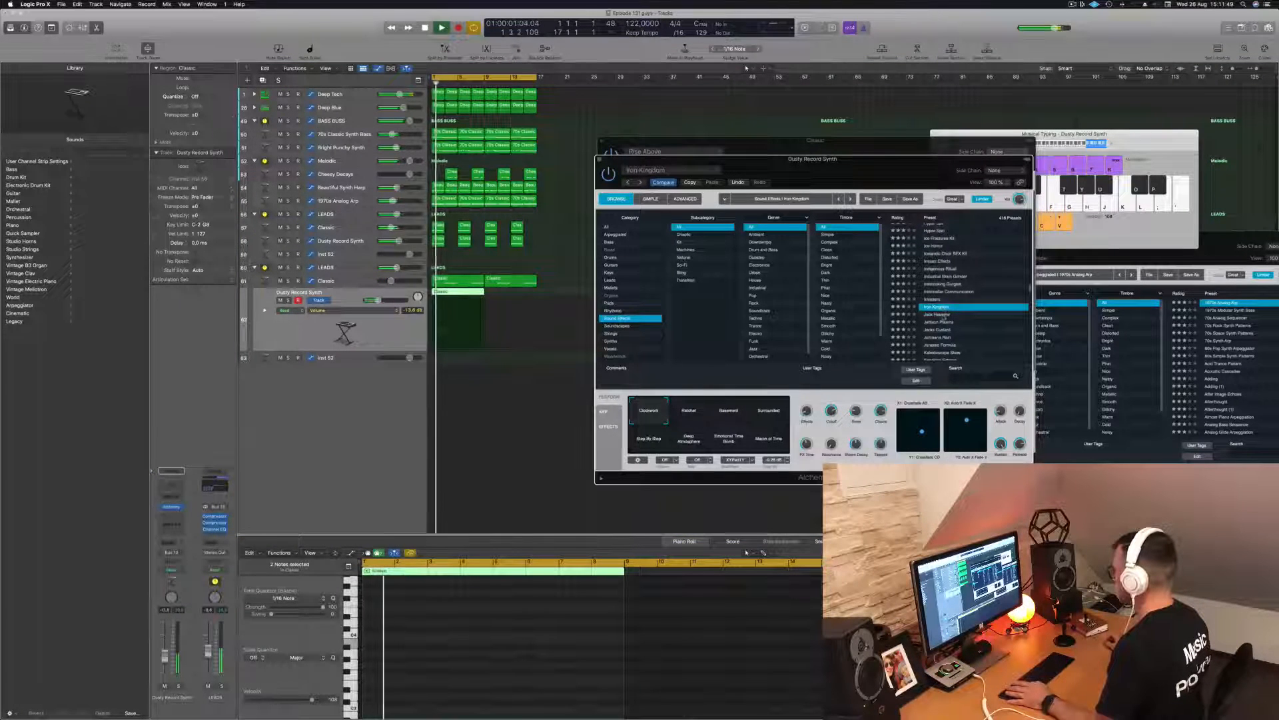
{"action": "left_click", "coordinate": [942, 314]}
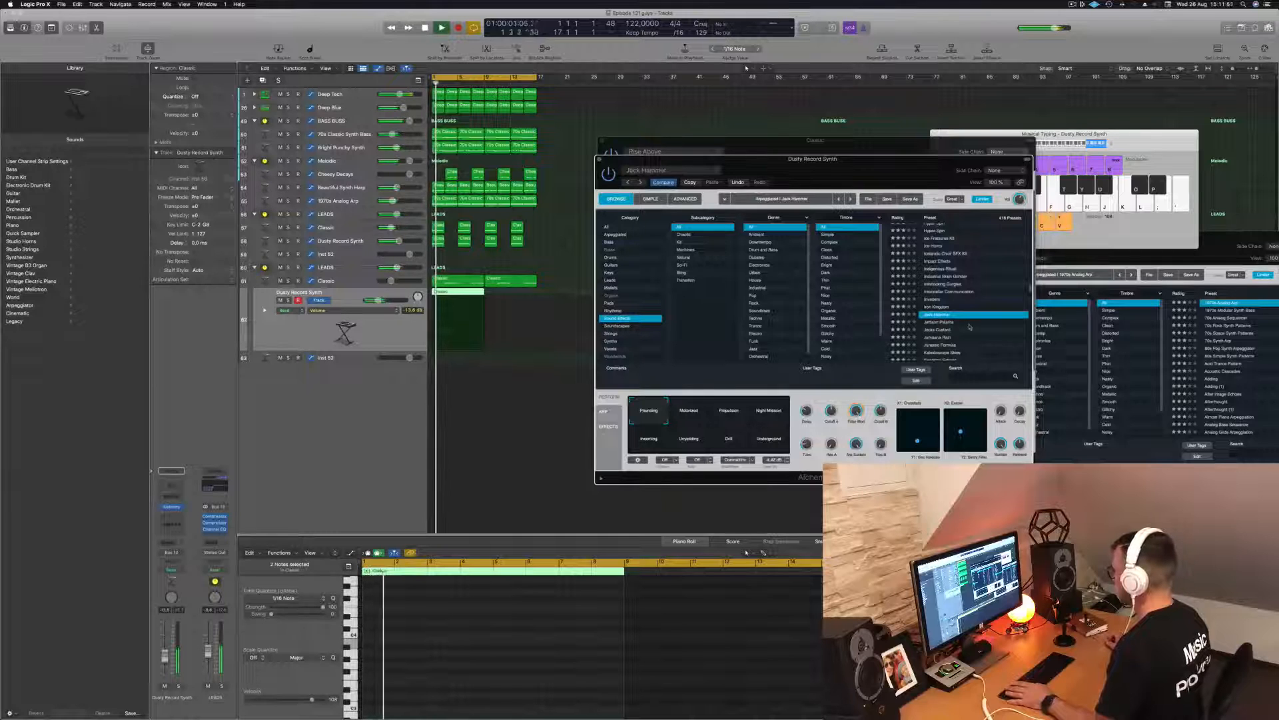
- Load the Liquid Ambience preset and listen to it while viewing the region's transposed notes in the Piano Roll
{"action": "scroll", "coordinate": [949, 309], "scroll_direction": "down", "scroll_amount": 4}
{"action": "left_click", "coordinate": [949, 308]}
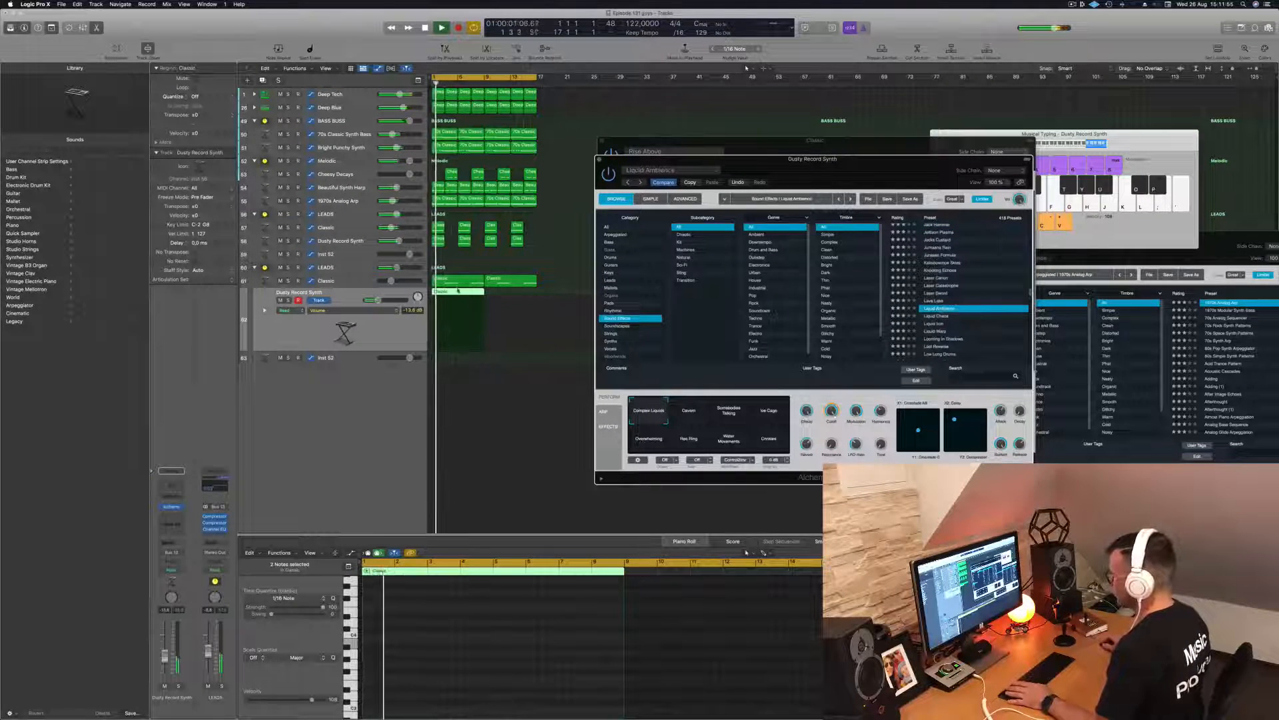
{"action": "left_click", "coordinate": [423, 631]}
{"action": "scroll", "coordinate": [424, 632], "scroll_direction": "up", "scroll_amount": 5}
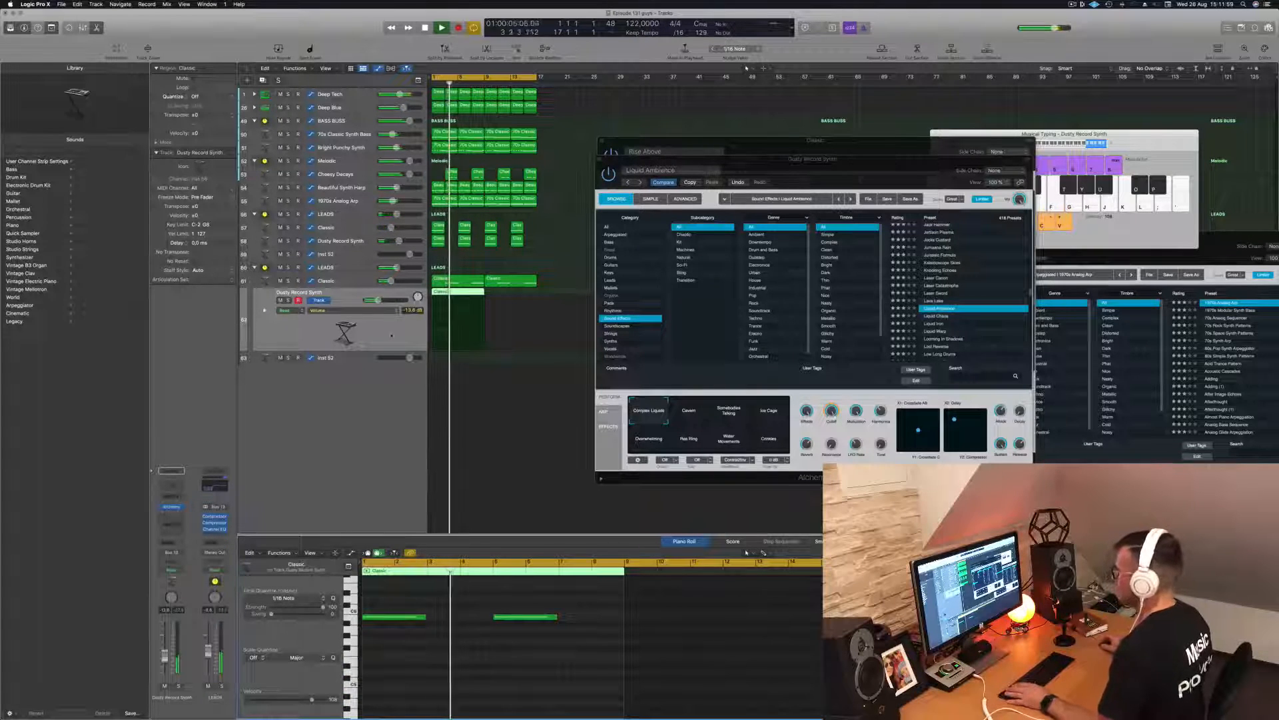
{"action": "left_click", "coordinate": [373, 338]}
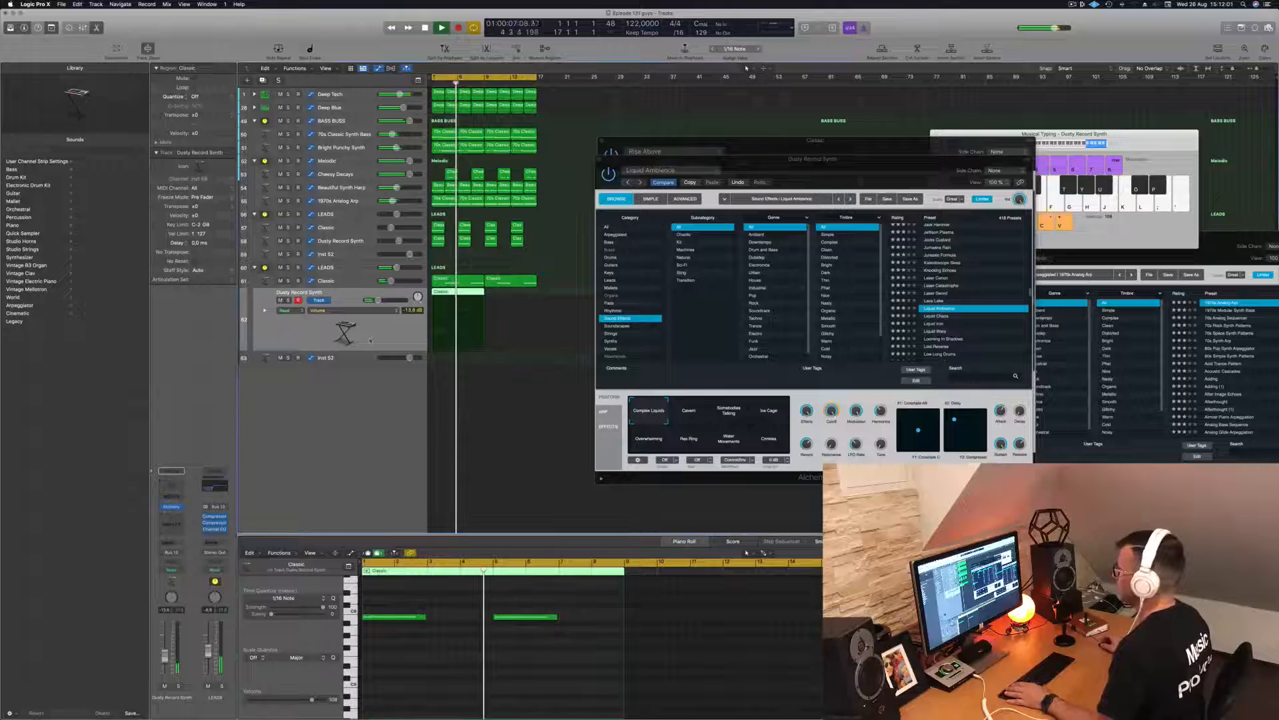
- Stop playback, copy the Dusty Record Synth region directly after the original at bar 9, and close the two front Alchemy windows
{"action": "key", "text": "space"}
{"action": "left_click_drag", "start_coordinate": [465, 301], "coordinate": [519, 301]}
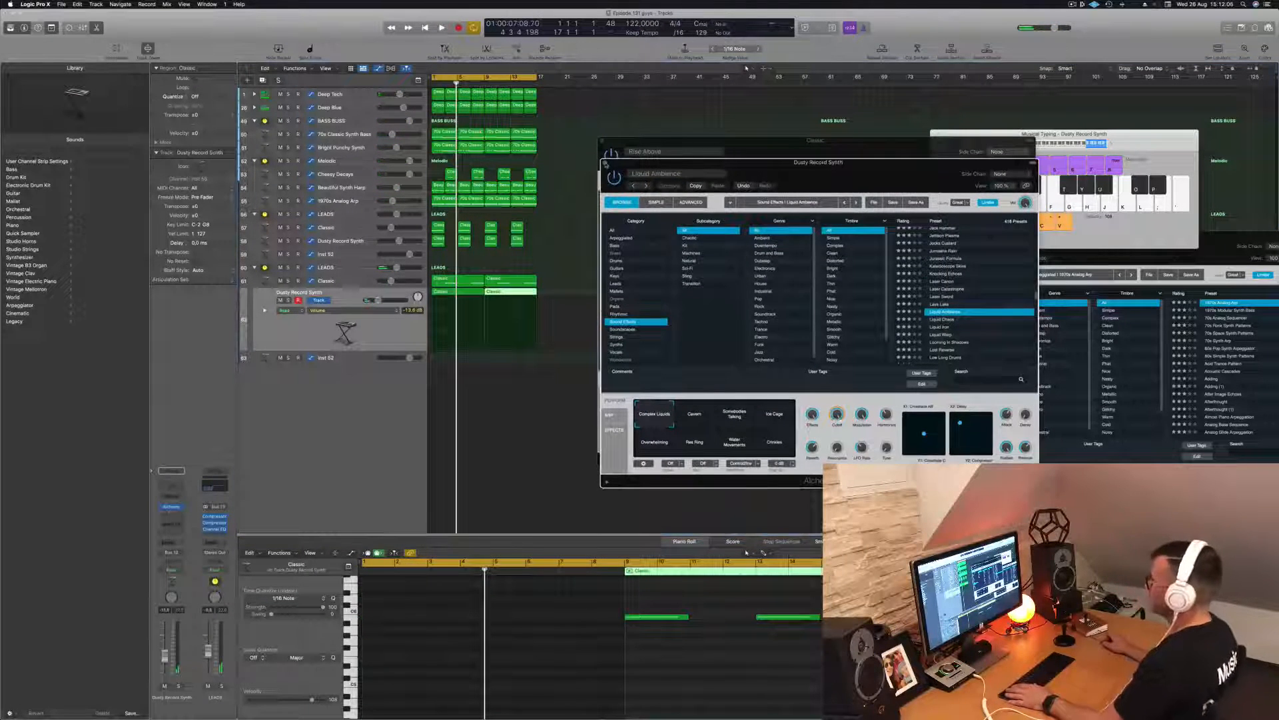
{"action": "left_click", "coordinate": [604, 141]}
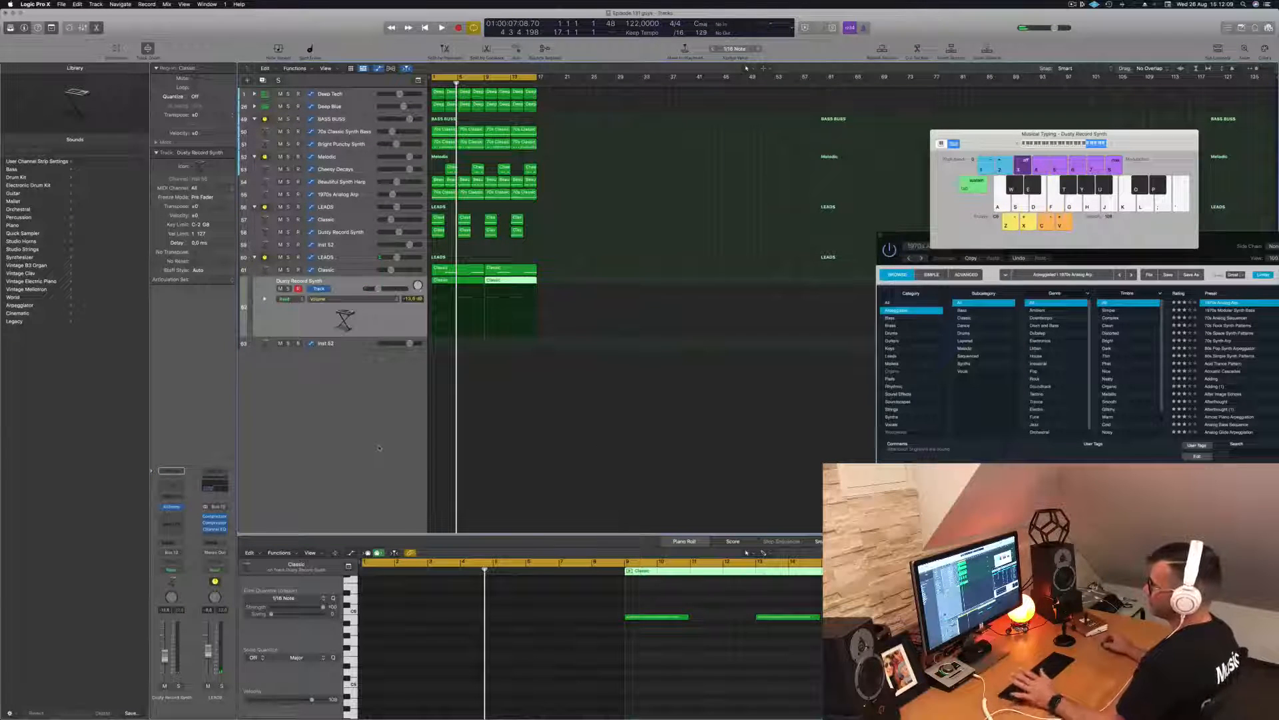
- Create one audio track with Input 1+2 below the lower LEADS stack
{"action": "left_click", "coordinate": [351, 259]}
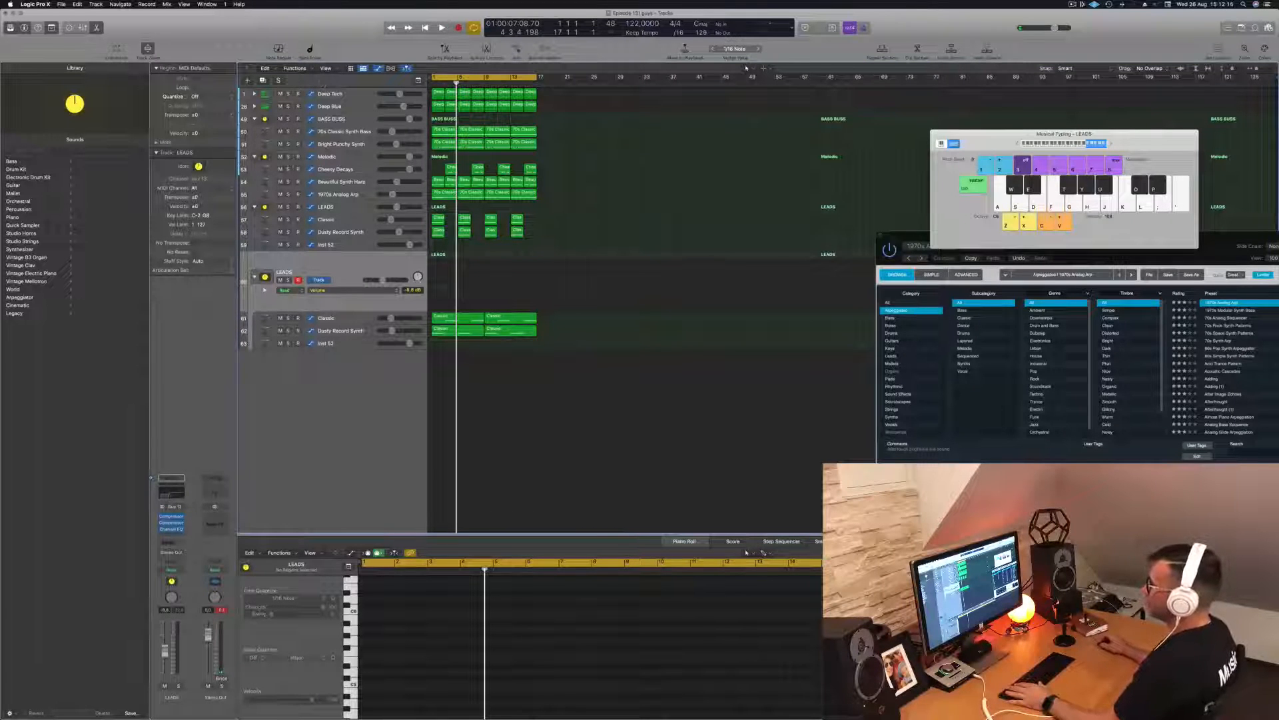
{"action": "left_click", "coordinate": [248, 80]}
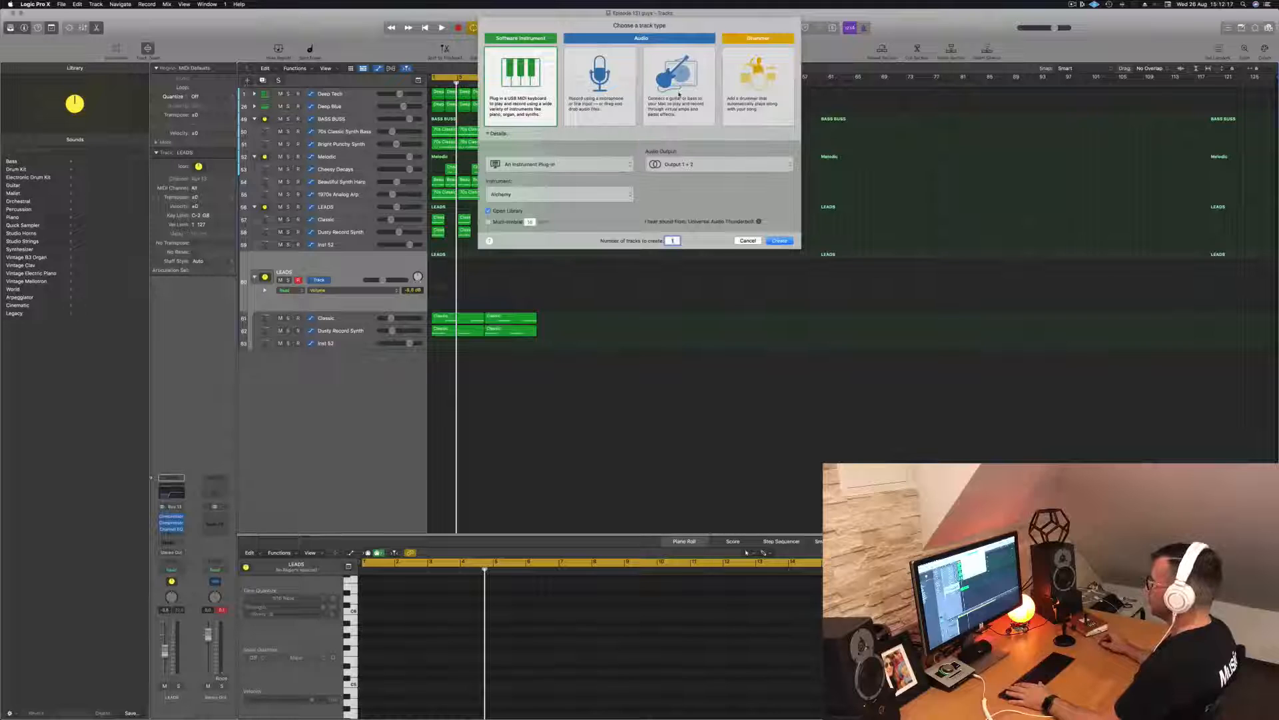
{"action": "left_click", "coordinate": [605, 98]}
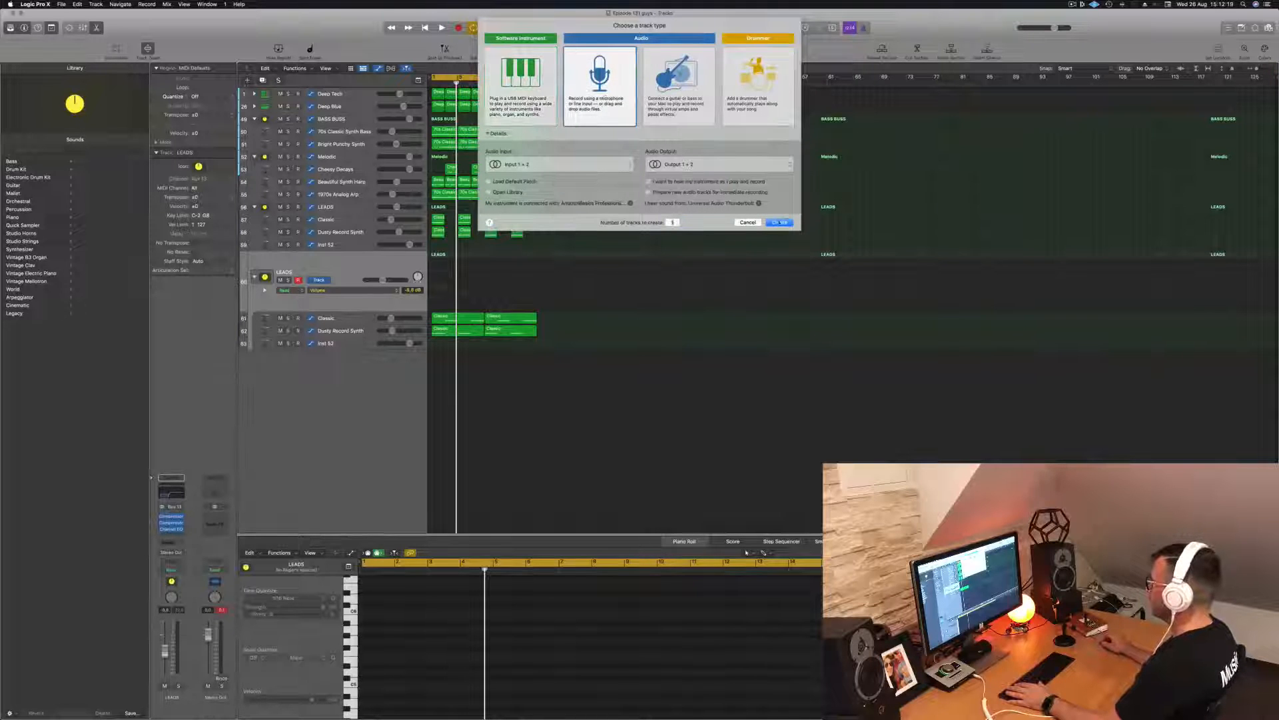
{"action": "left_click", "coordinate": [780, 222]}
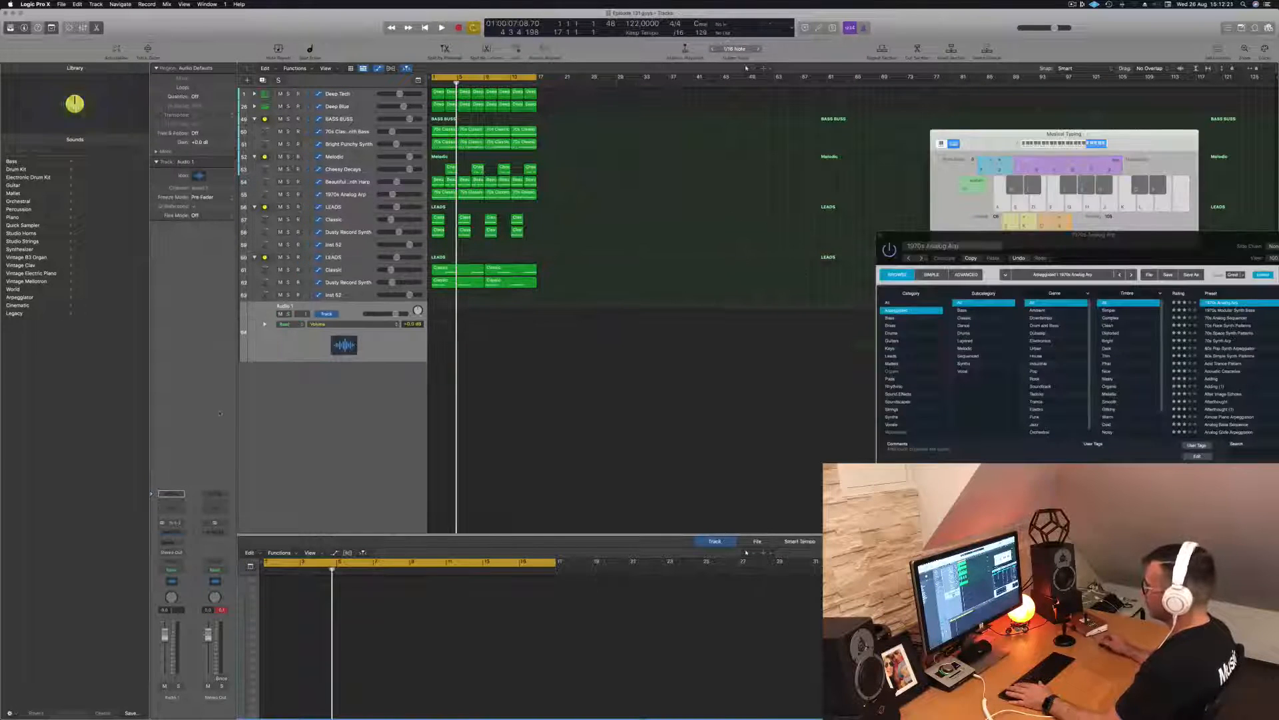
{"action": "key", "text": "super+z"}
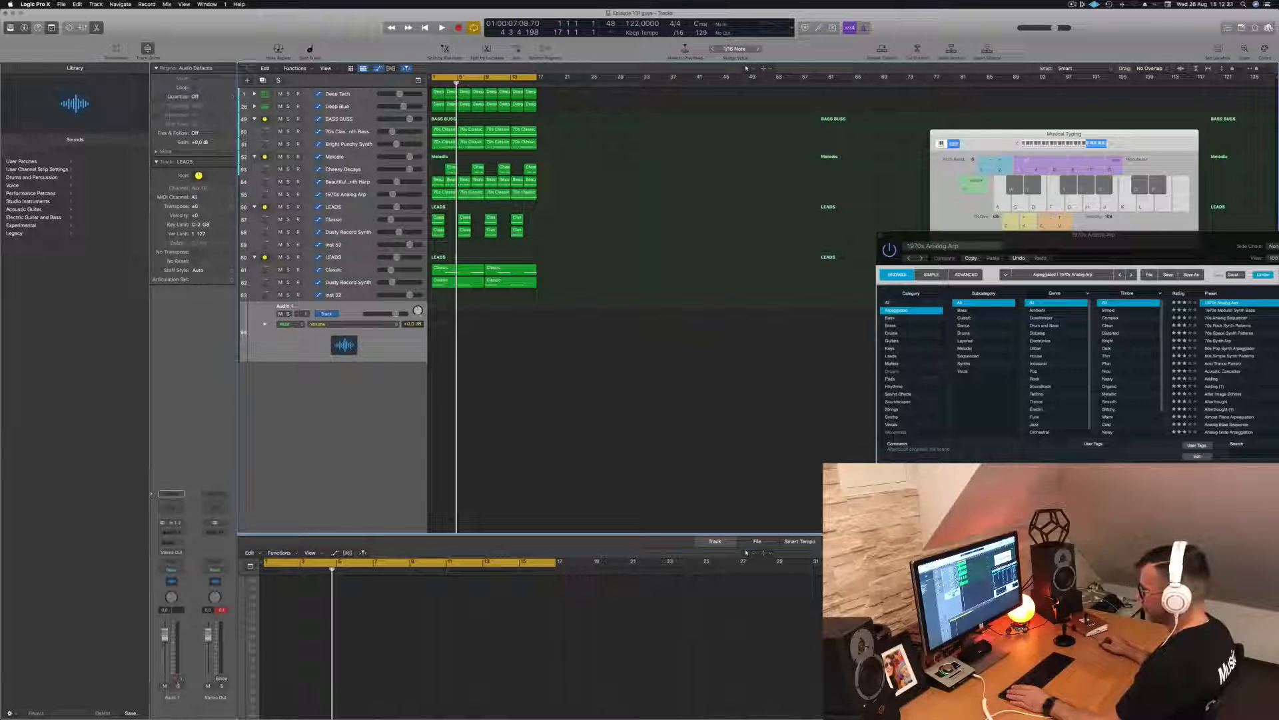
- Record-enable the new audio track, record a short take of about two bars from bar 1, and play it back
{"action": "left_click", "coordinate": [176, 679]}
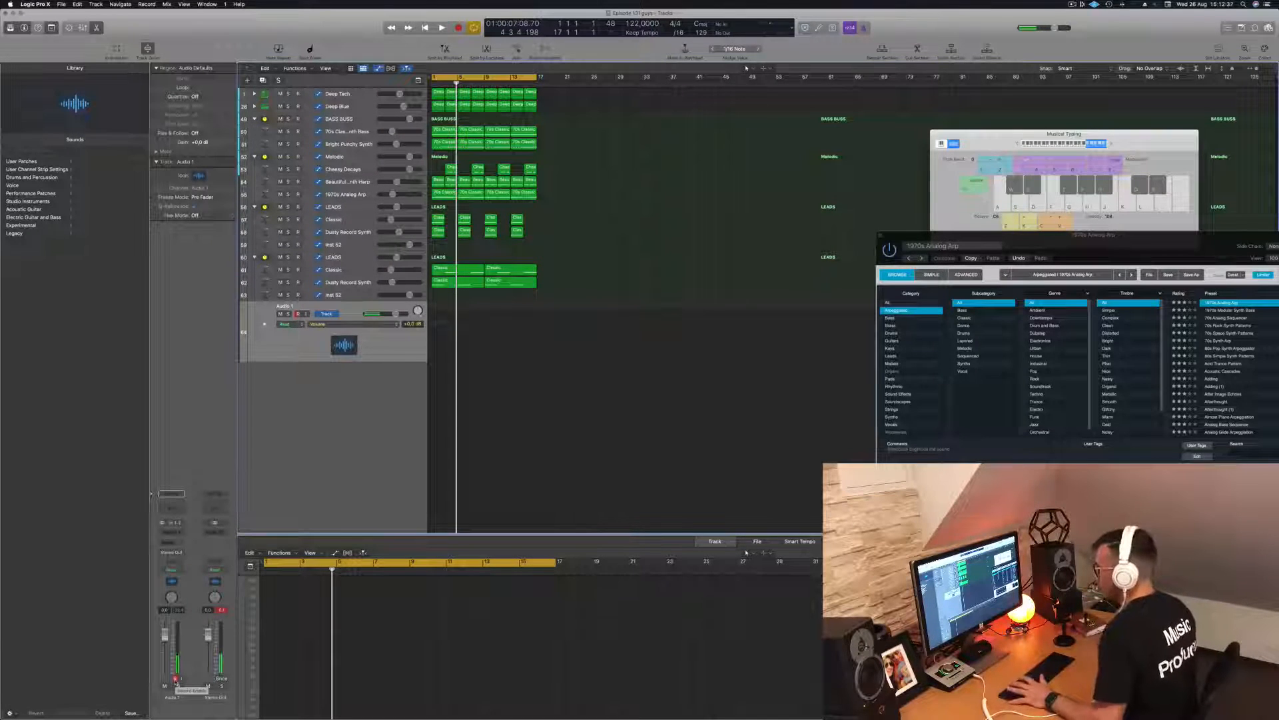
{"action": "key", "text": "r"}
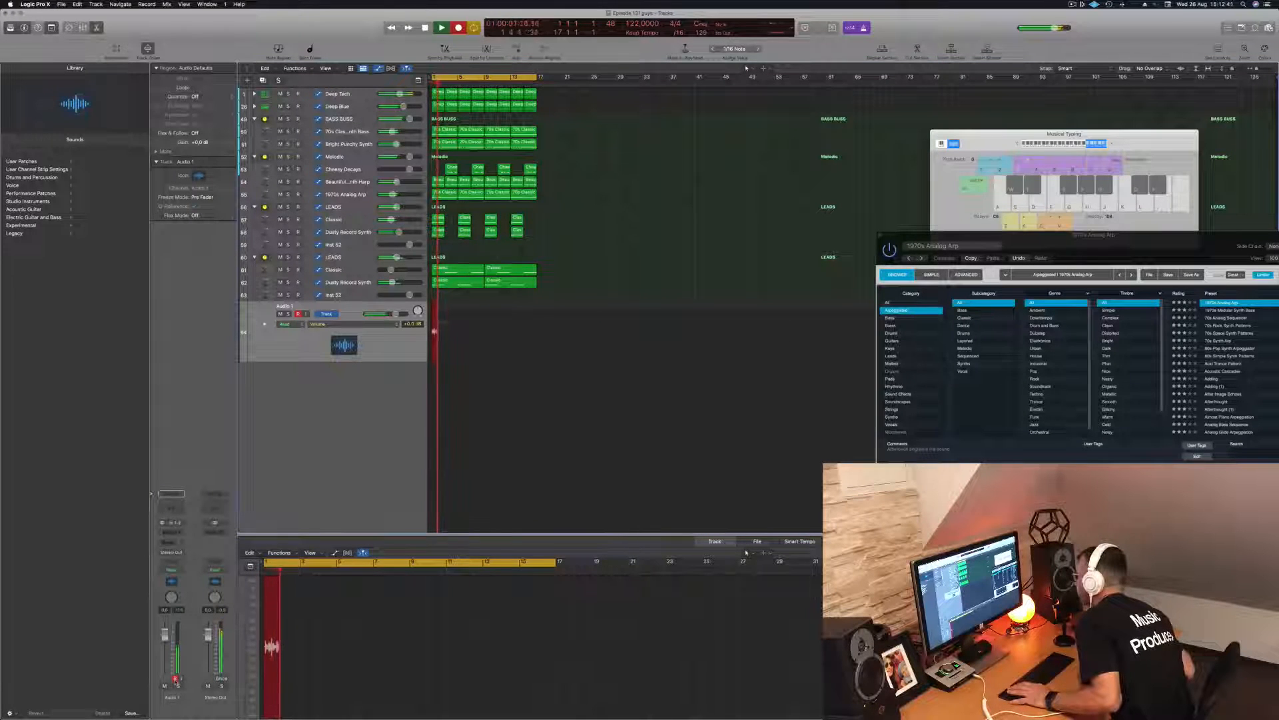
{"action": "key", "text": "space"}
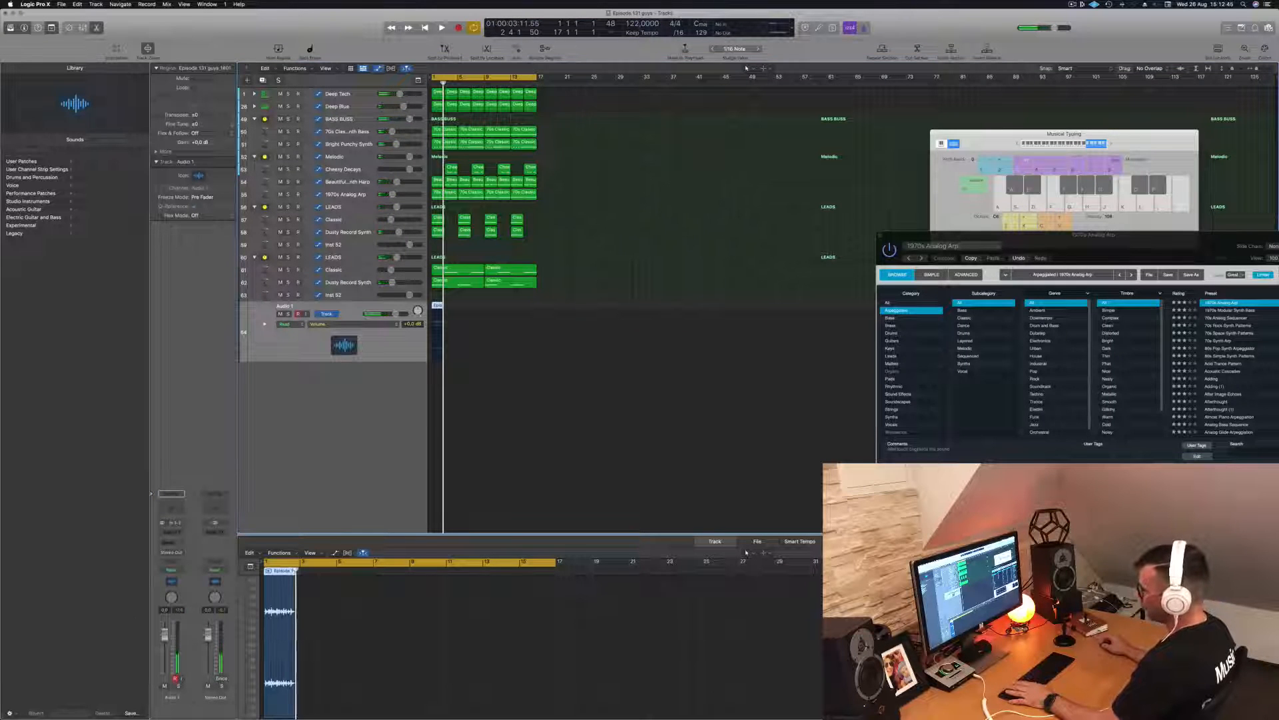
{"action": "key", "text": "Return"}
{"action": "key", "text": "space"}
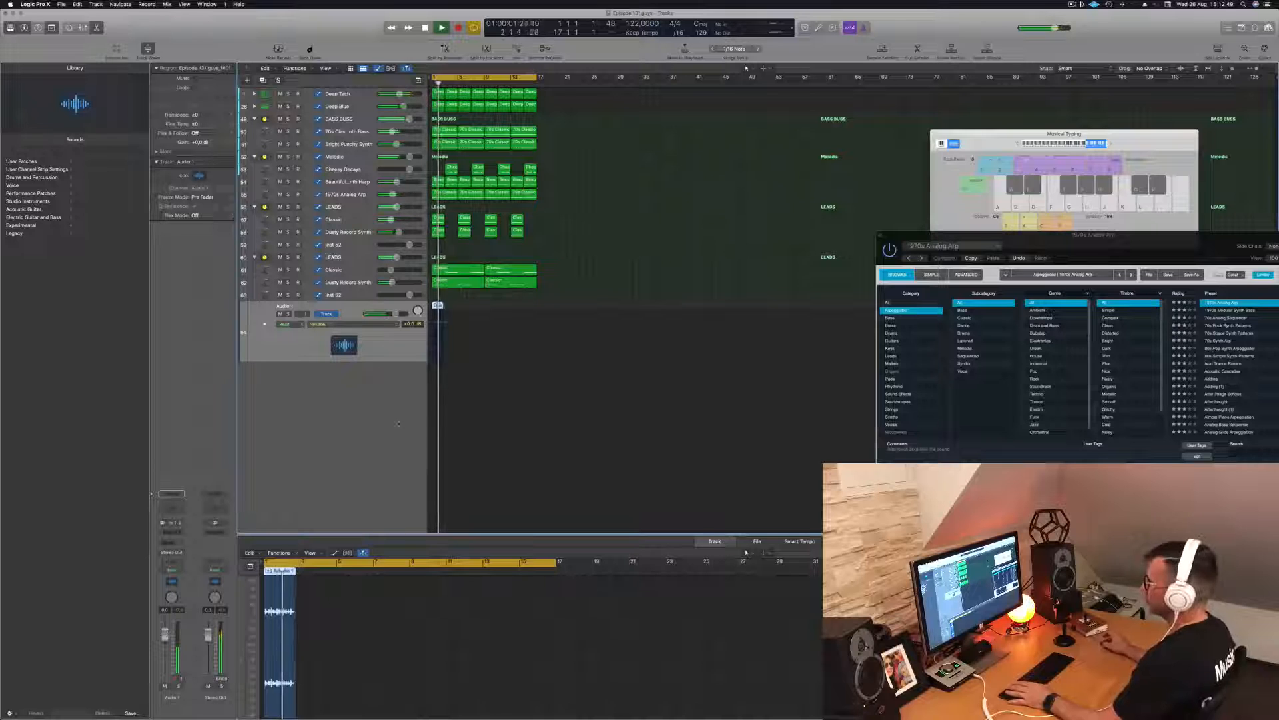
{"action": "key", "text": "space"}
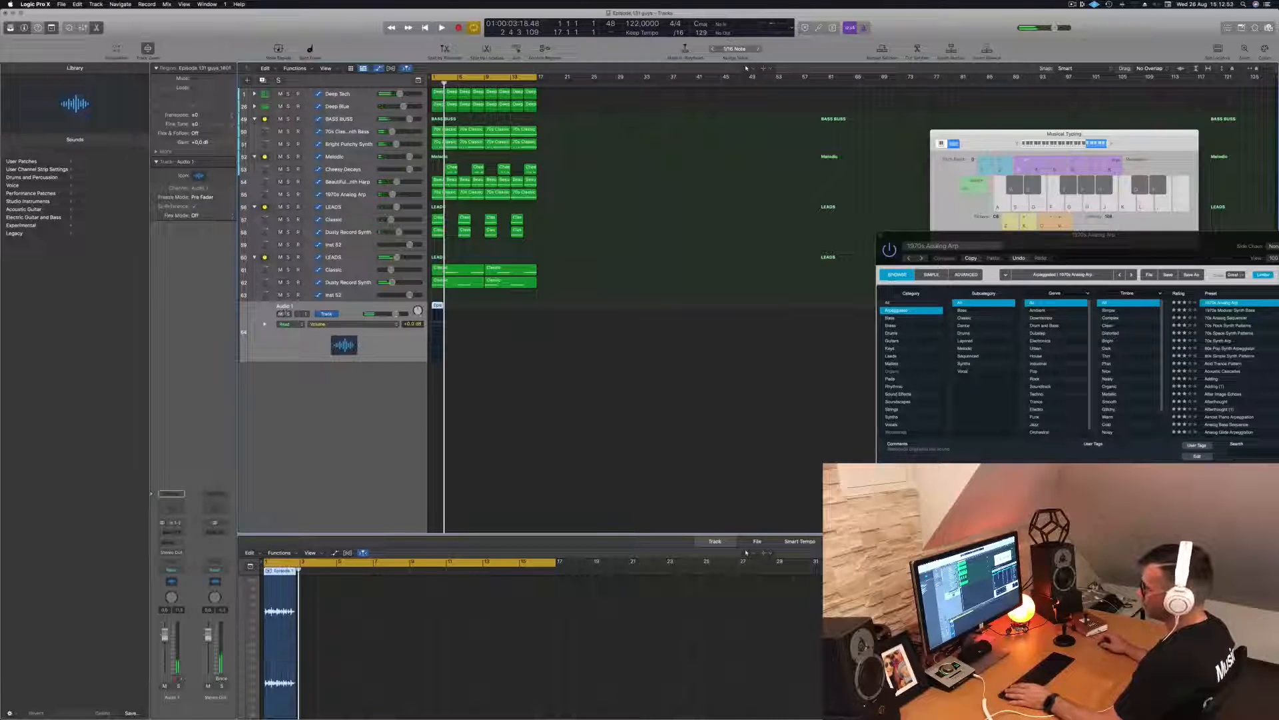
- Rename the new audio track as SINGER
{"action": "double_click", "coordinate": [283, 306]}
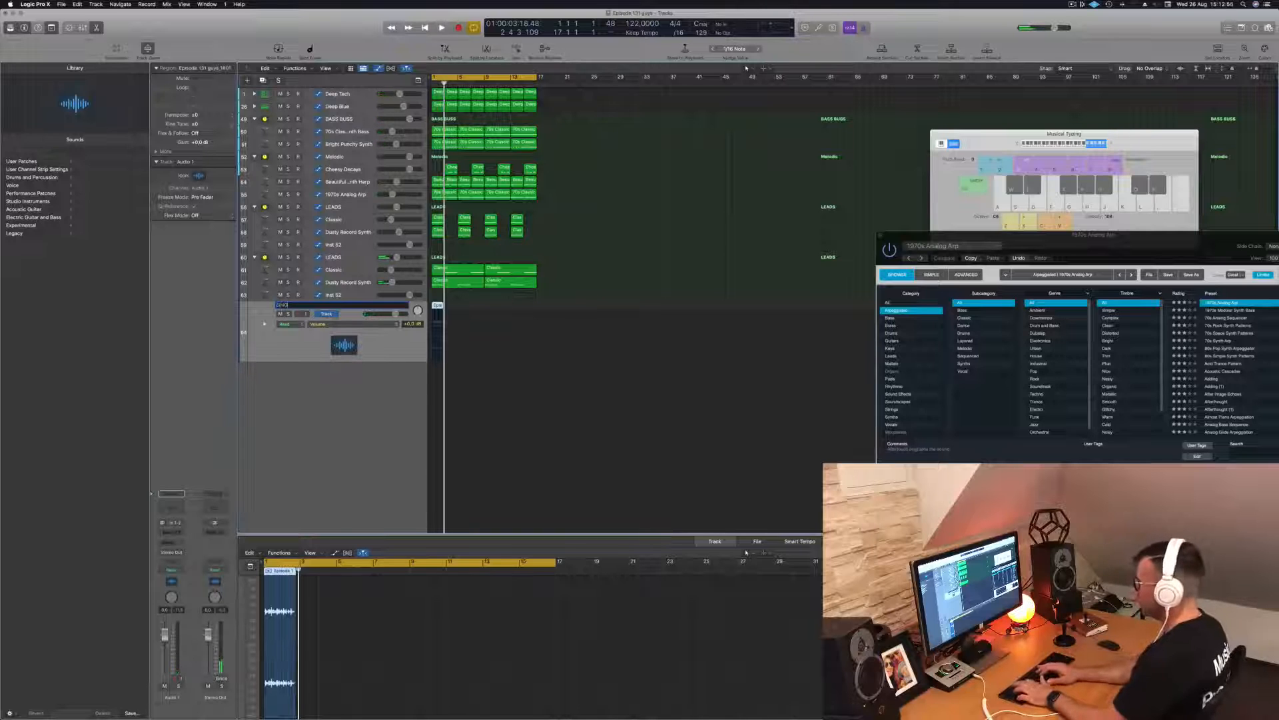
{"action": "type", "text": "SINGER"}
{"action": "key", "text": "Return"}
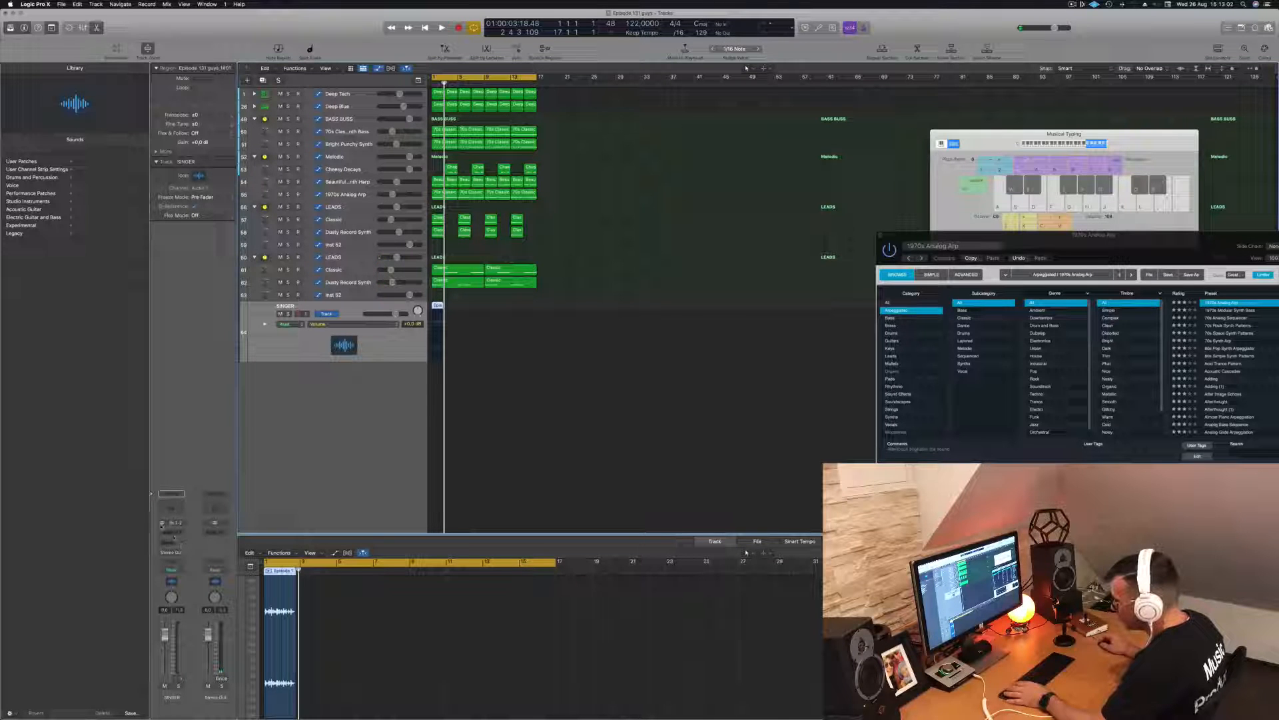
- Play the loop with the recorded take and mute the SINGER track
{"action": "key", "text": "space"}
{"action": "key", "text": "space"}
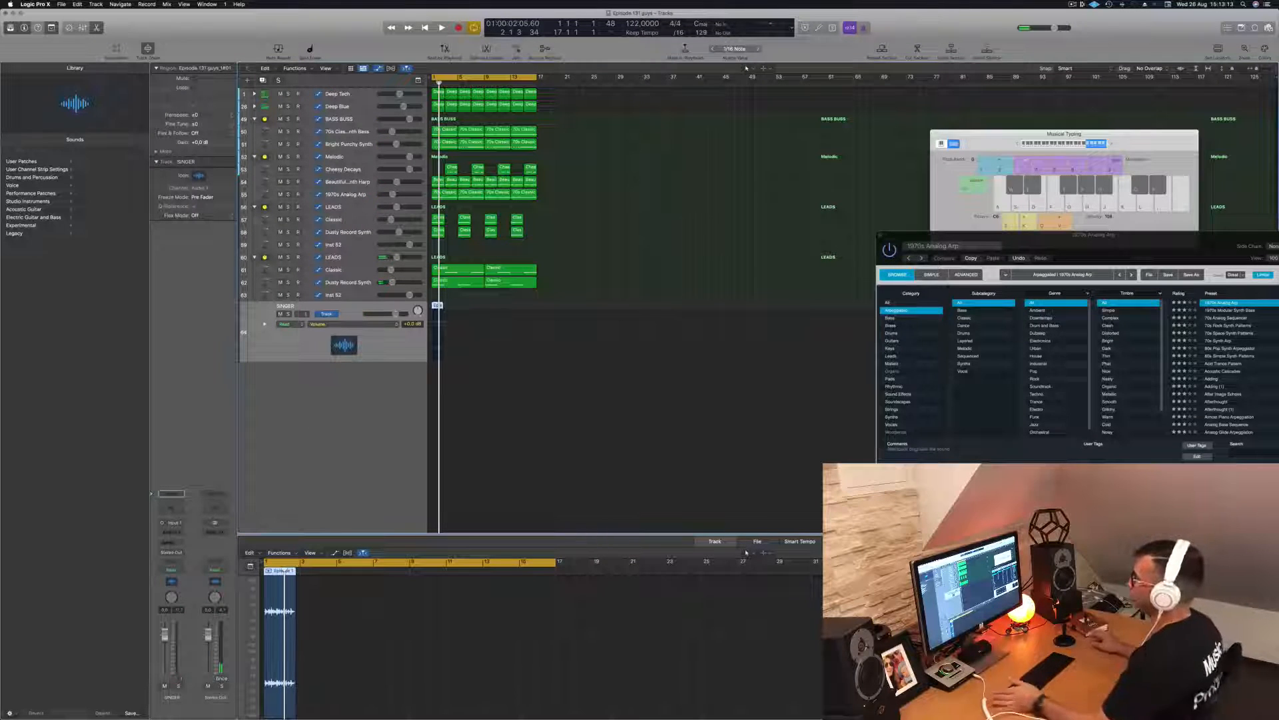
{"action": "left_click", "coordinate": [455, 420]}
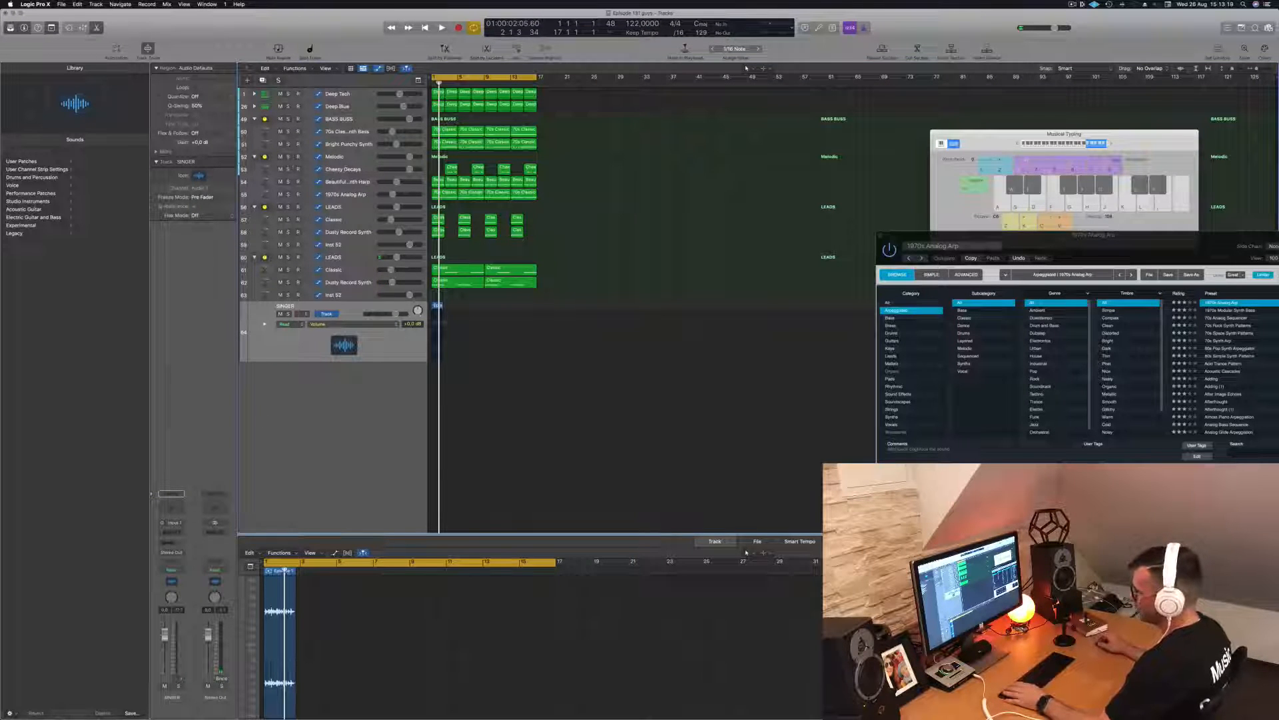
{"action": "key", "text": "space"}
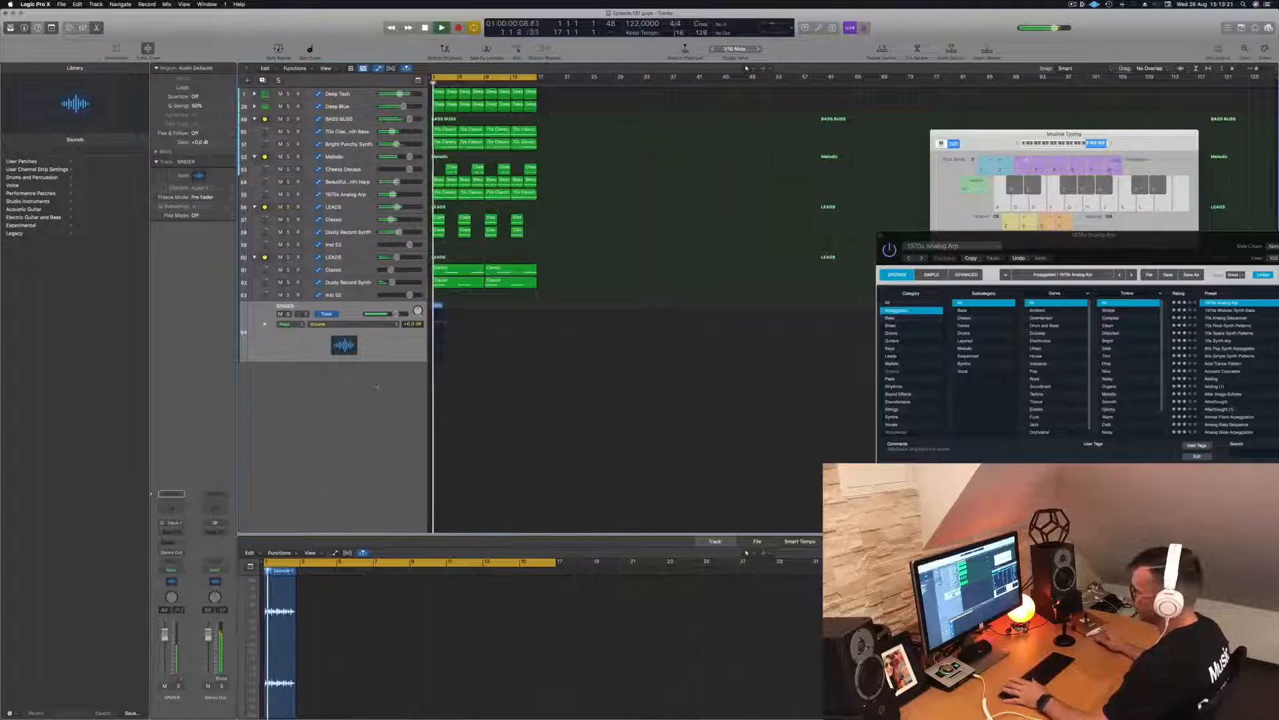
{"action": "key", "text": "m"}
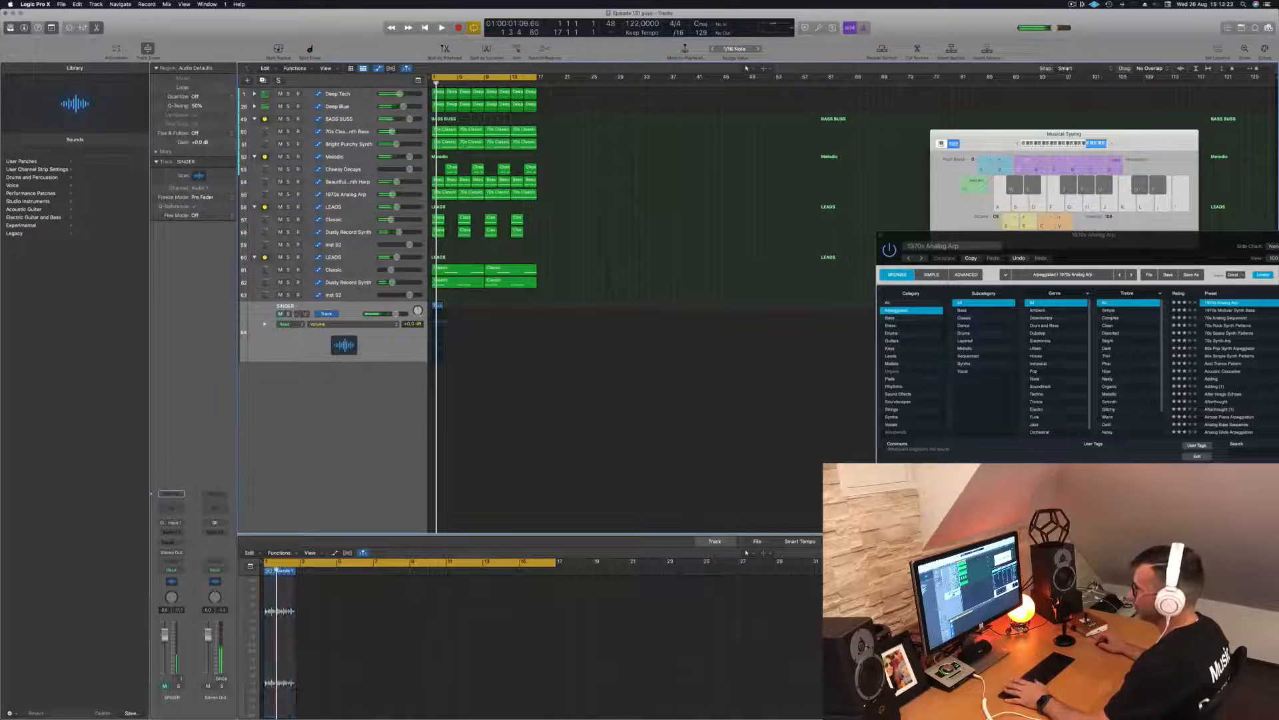
{"action": "key", "text": "Return"}
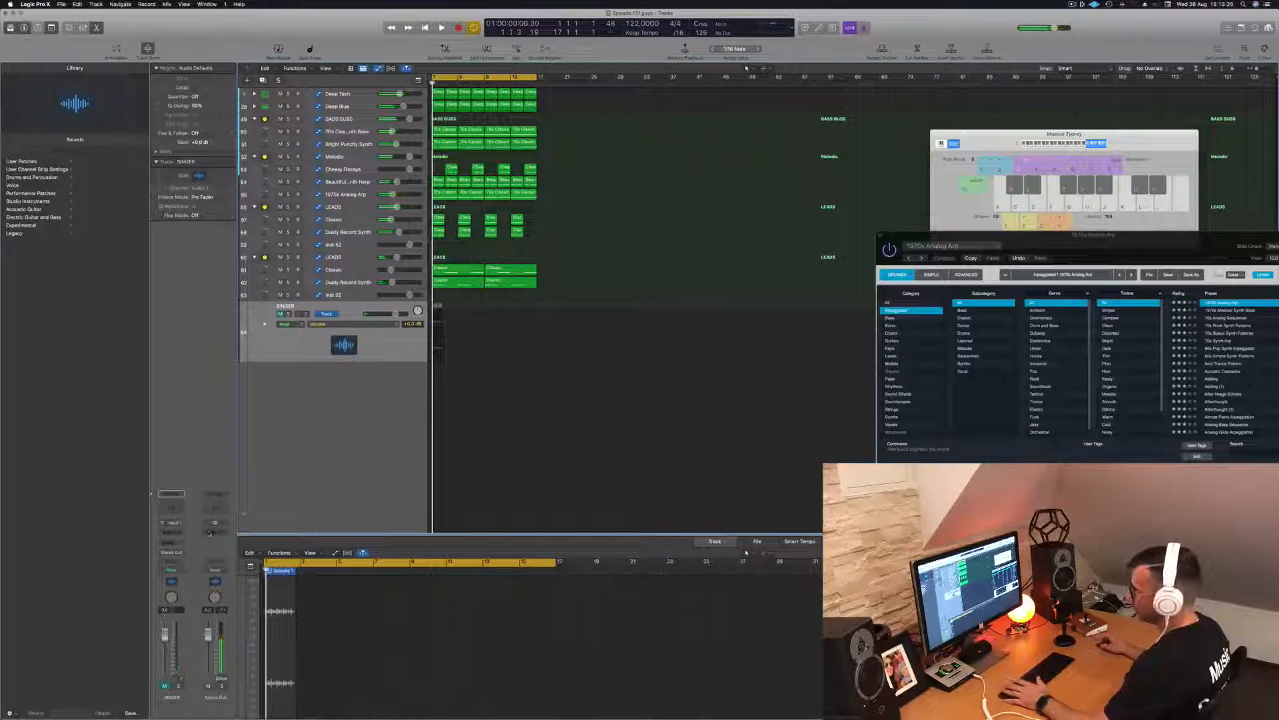
- Insert a stereo Compressor on the Stereo Out, choose the Vintage Opto model, and lower its threshold while the loop plays
{"action": "left_click", "coordinate": [211, 533]}
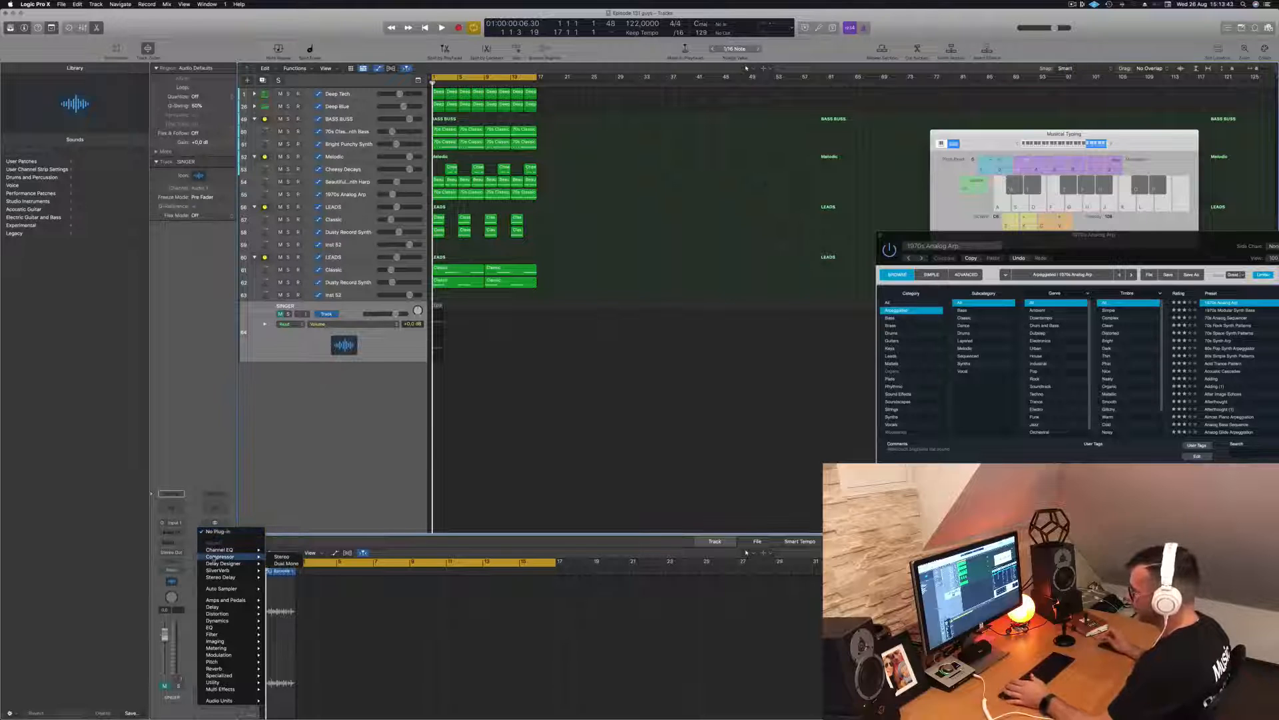
{"action": "left_click", "coordinate": [281, 556]}
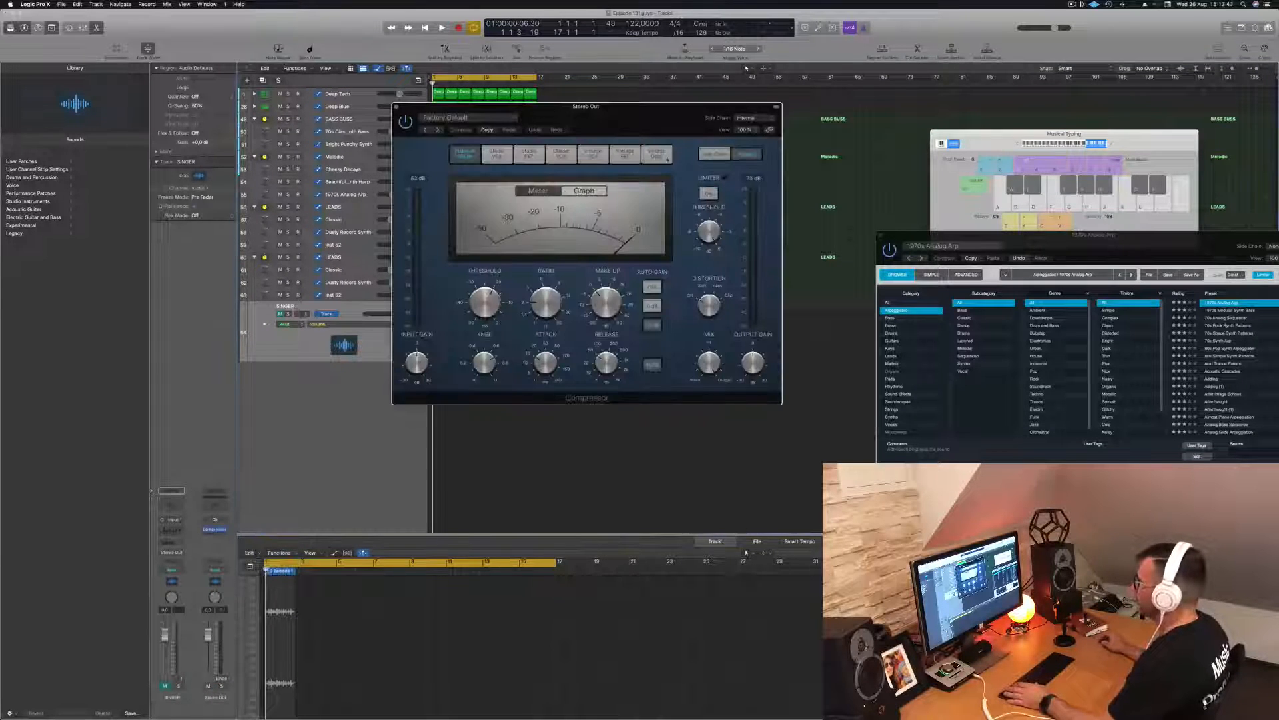
{"action": "left_click", "coordinate": [660, 155]}
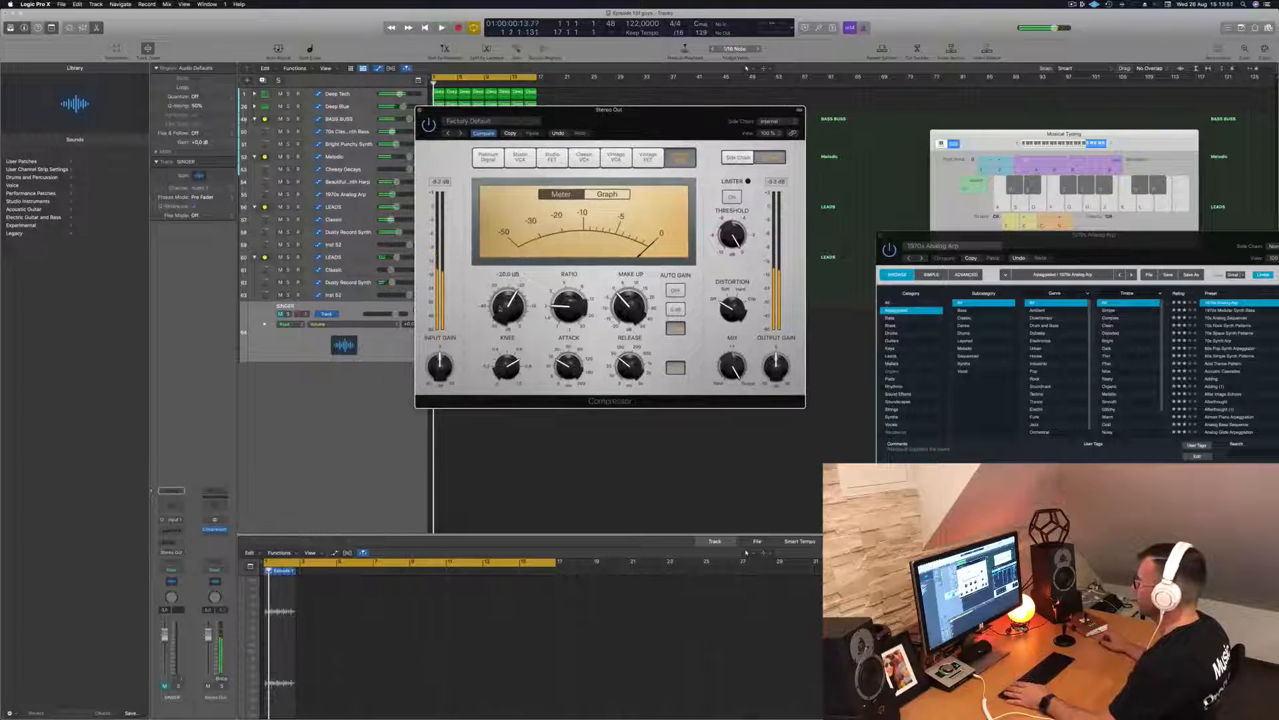
{"action": "key", "text": "space"}
{"action": "left_click_drag", "start_coordinate": [504, 315], "coordinate": [506, 317]}
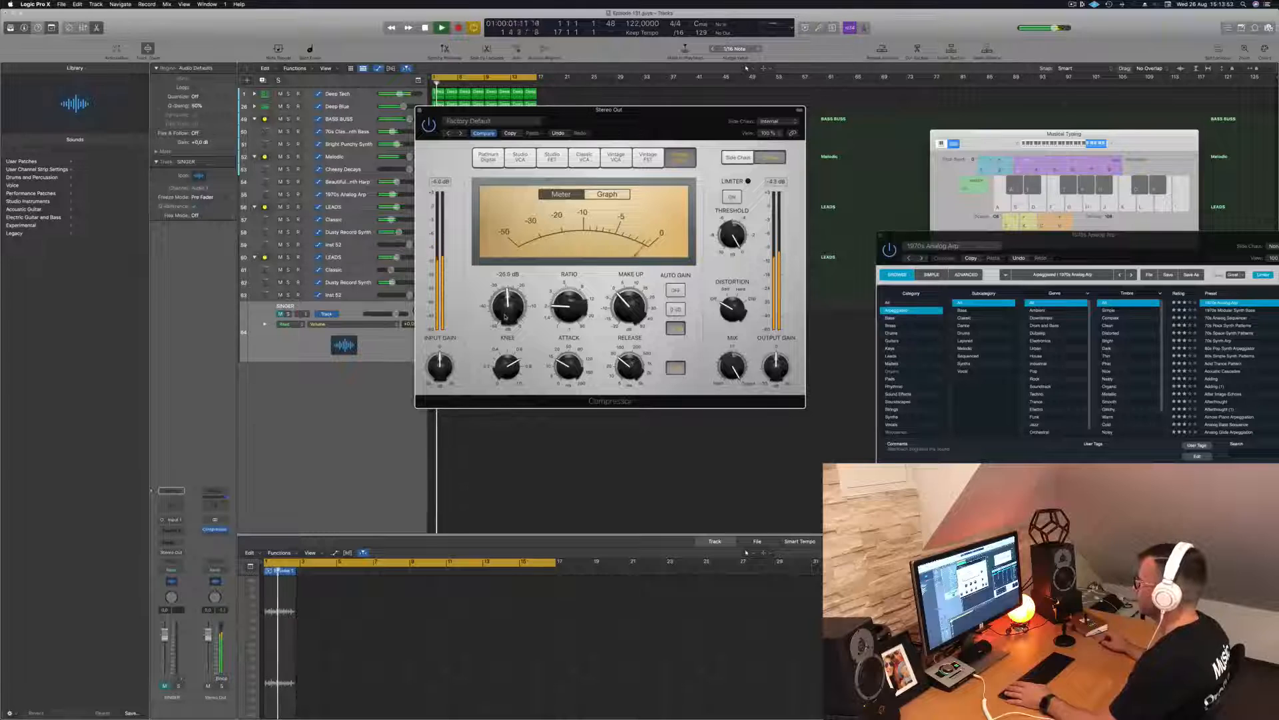
- Lower the volume of the Dusty Record Synth and Classic tracks in the lower LEADS stack while the loop plays
{"action": "left_click_drag", "start_coordinate": [609, 109], "coordinate": [824, 126]}
{"action": "left_click", "coordinate": [347, 282]}
{"action": "left_click_drag", "start_coordinate": [378, 289], "coordinate": [386, 270]}
{"action": "key", "text": "space"}
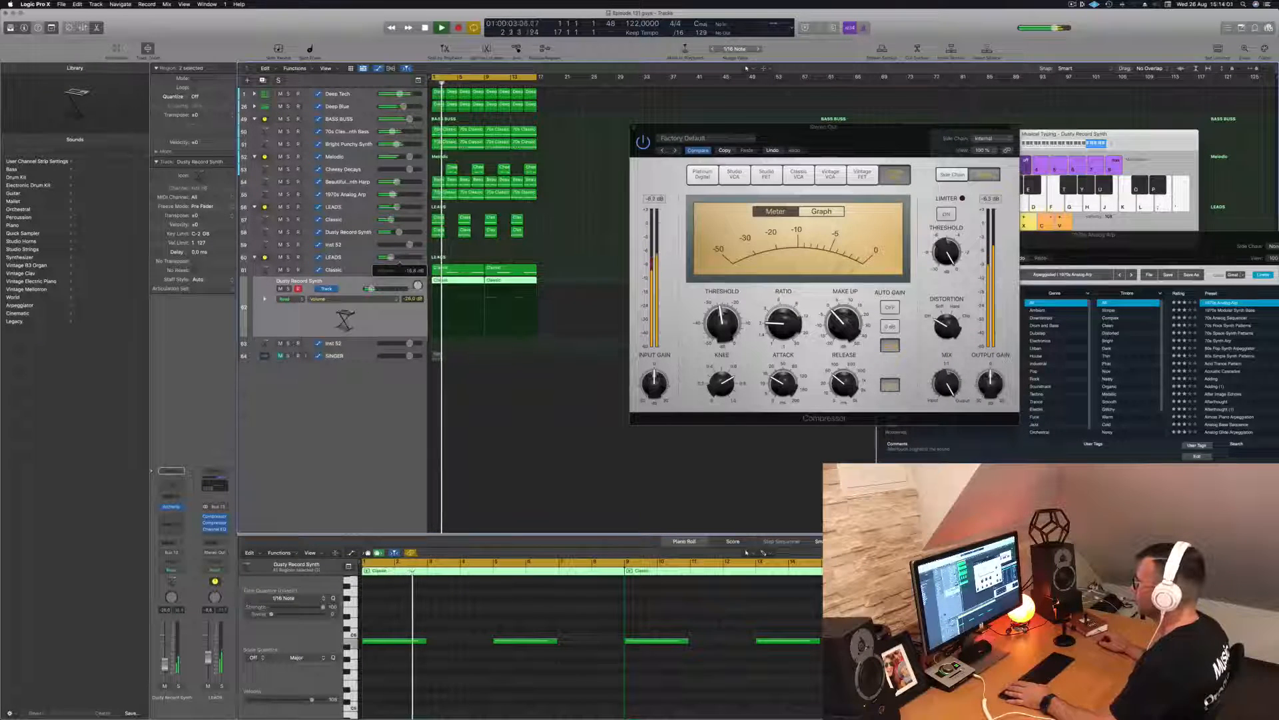
{"action": "left_click_drag", "start_coordinate": [890, 123], "coordinate": [807, 128]}
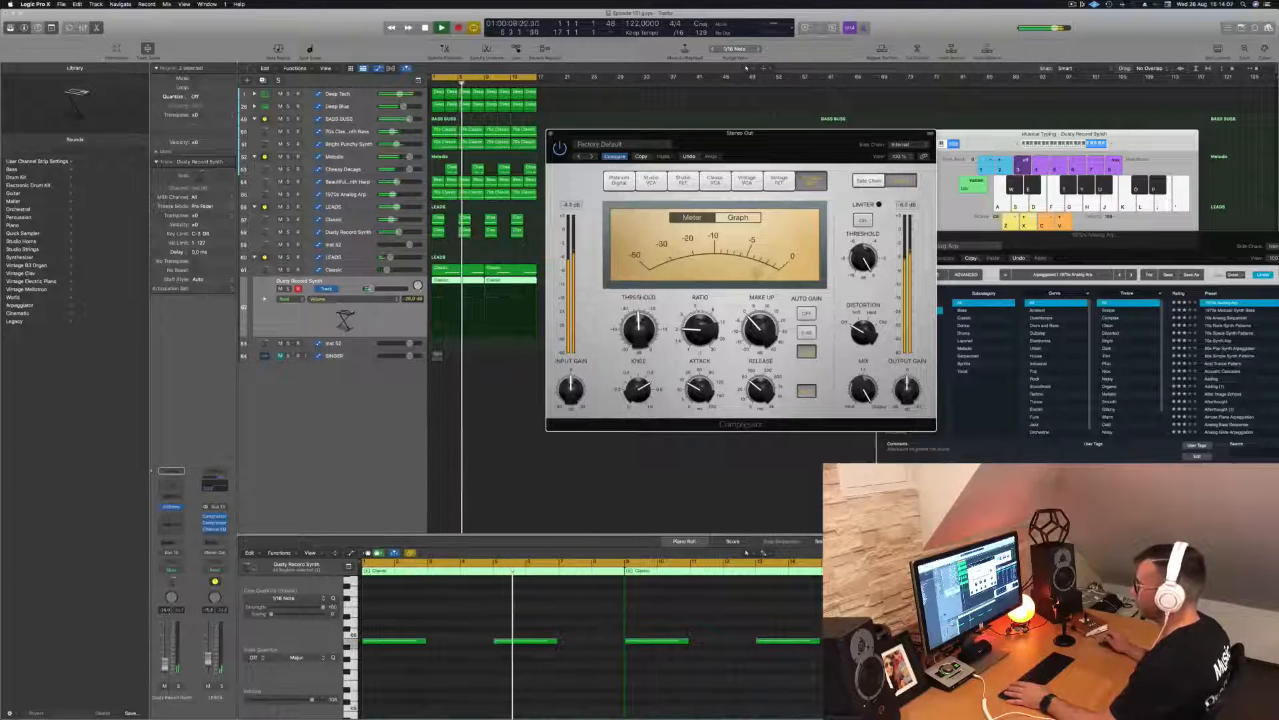
{"action": "left_click", "coordinate": [349, 432]}
{"action": "key", "text": "space"}
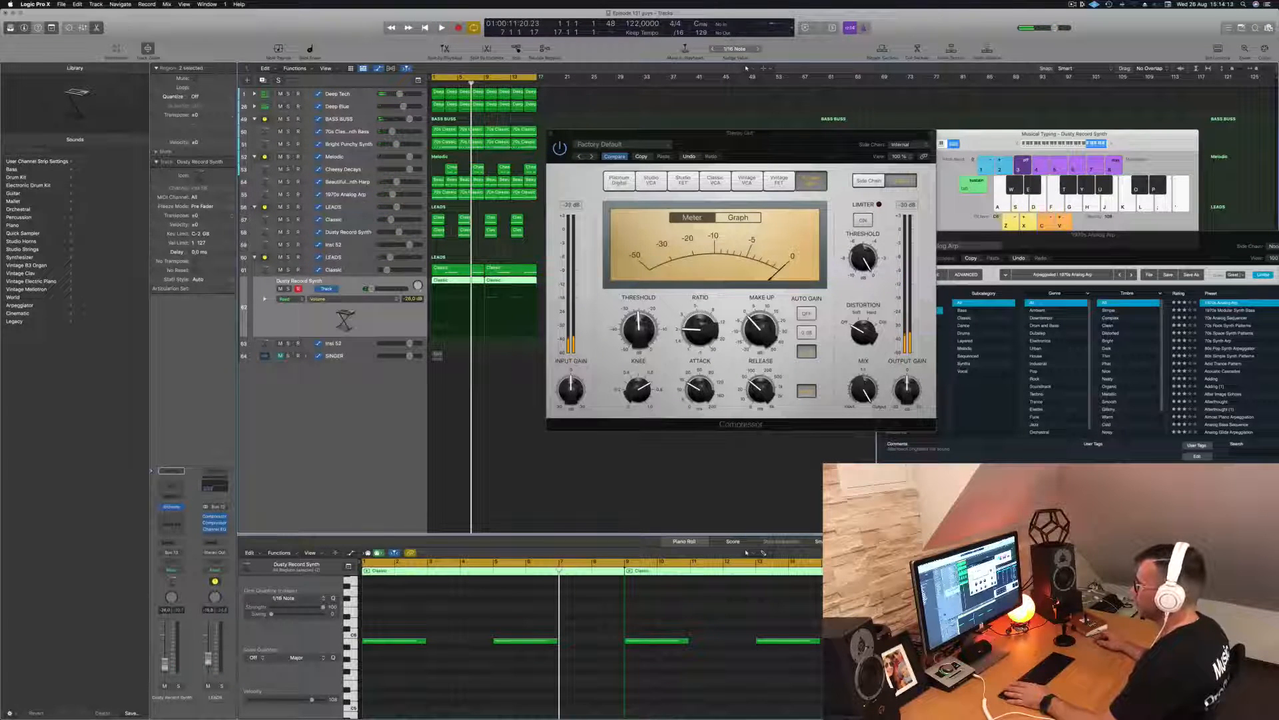
- Show the Stereo Out as an output track below SINGER and increase its track height
{"action": "left_click", "coordinate": [353, 97]}
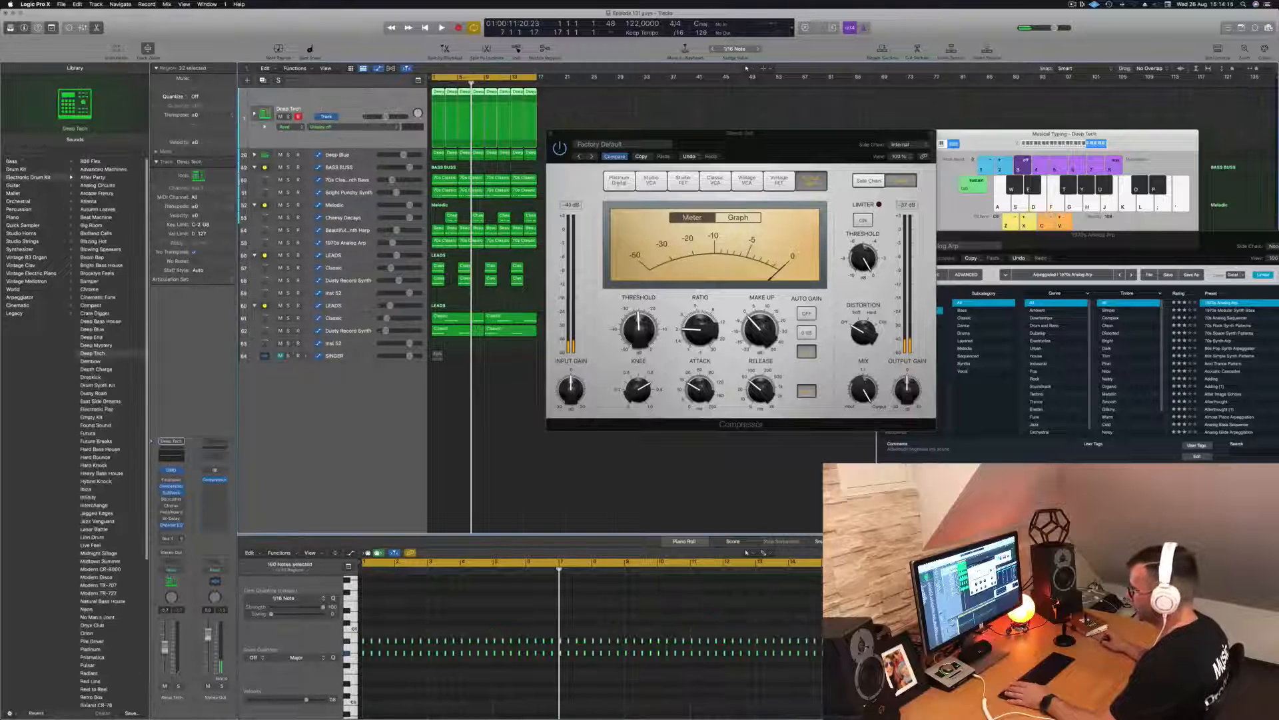
{"action": "right_click", "coordinate": [214, 547]}
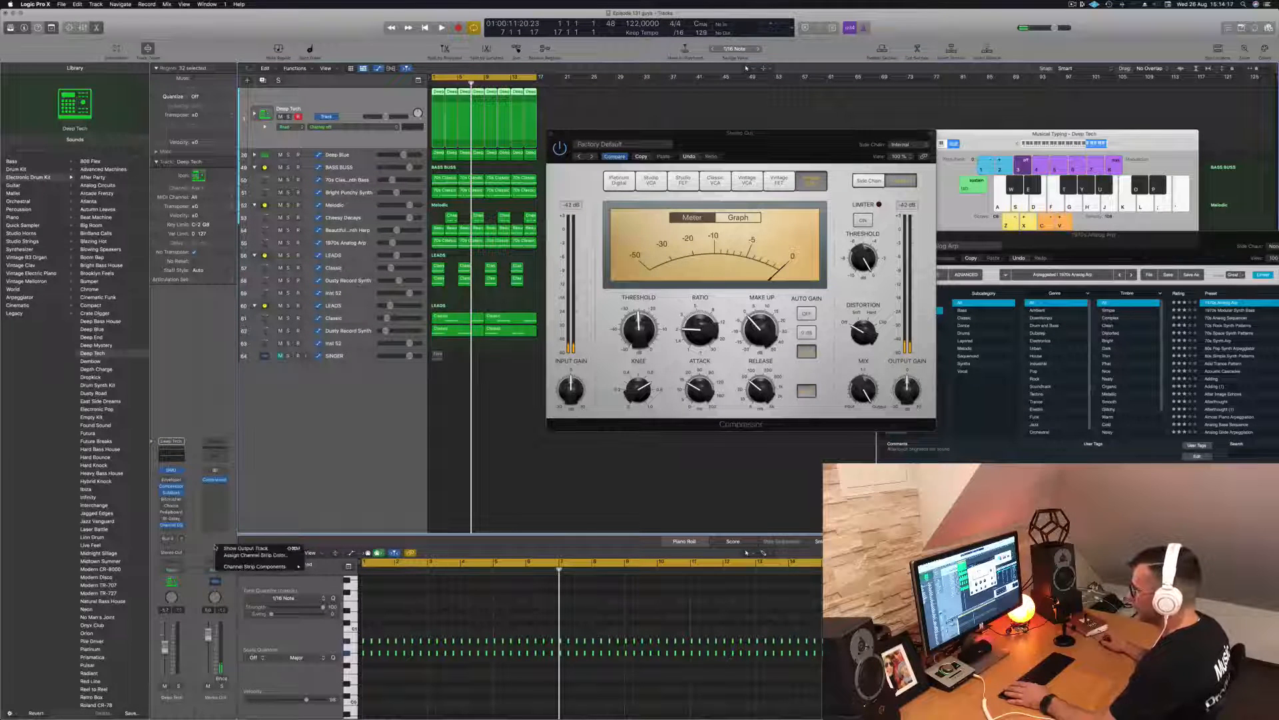
{"action": "left_click", "coordinate": [217, 548]}
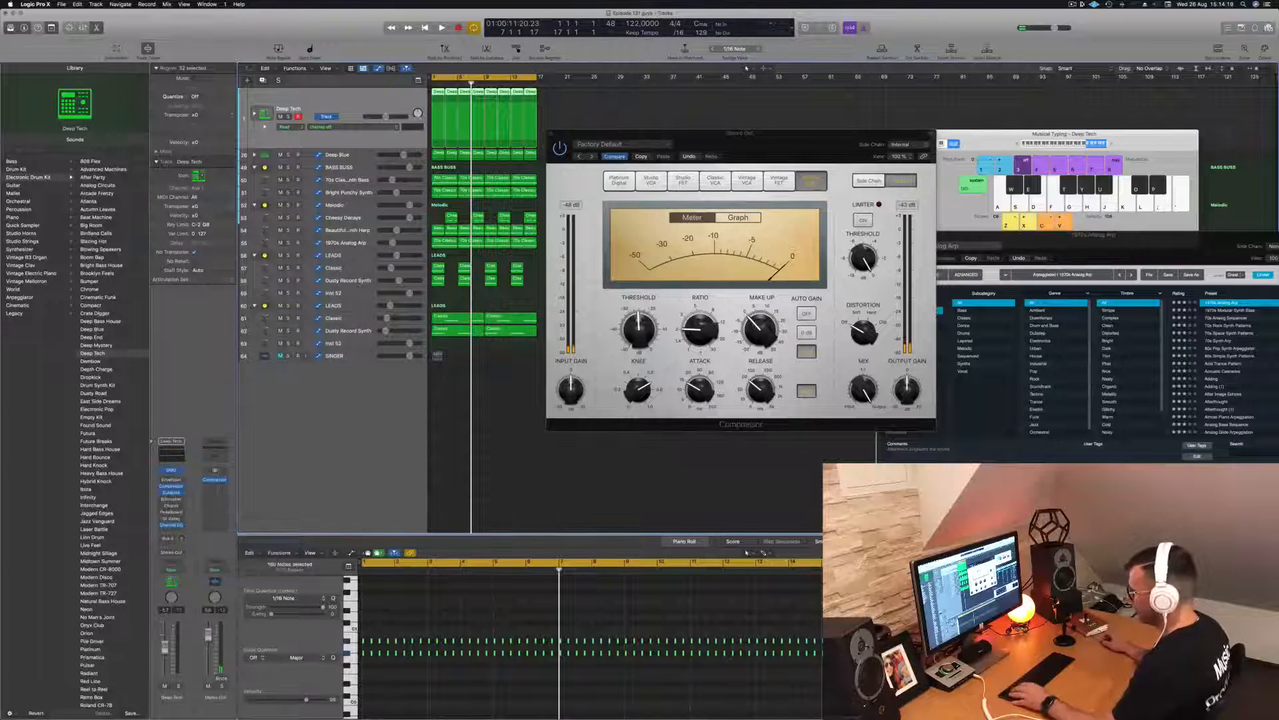
{"action": "right_click", "coordinate": [216, 696]}
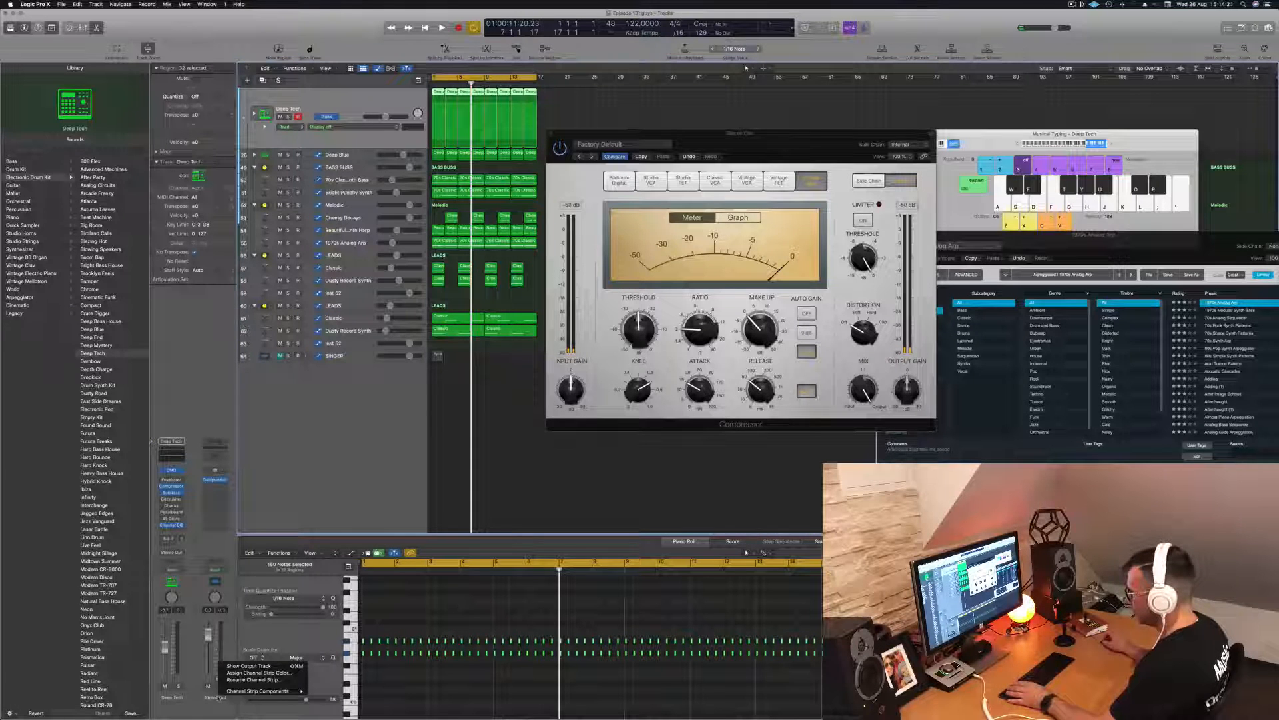
{"action": "left_click", "coordinate": [241, 666]}
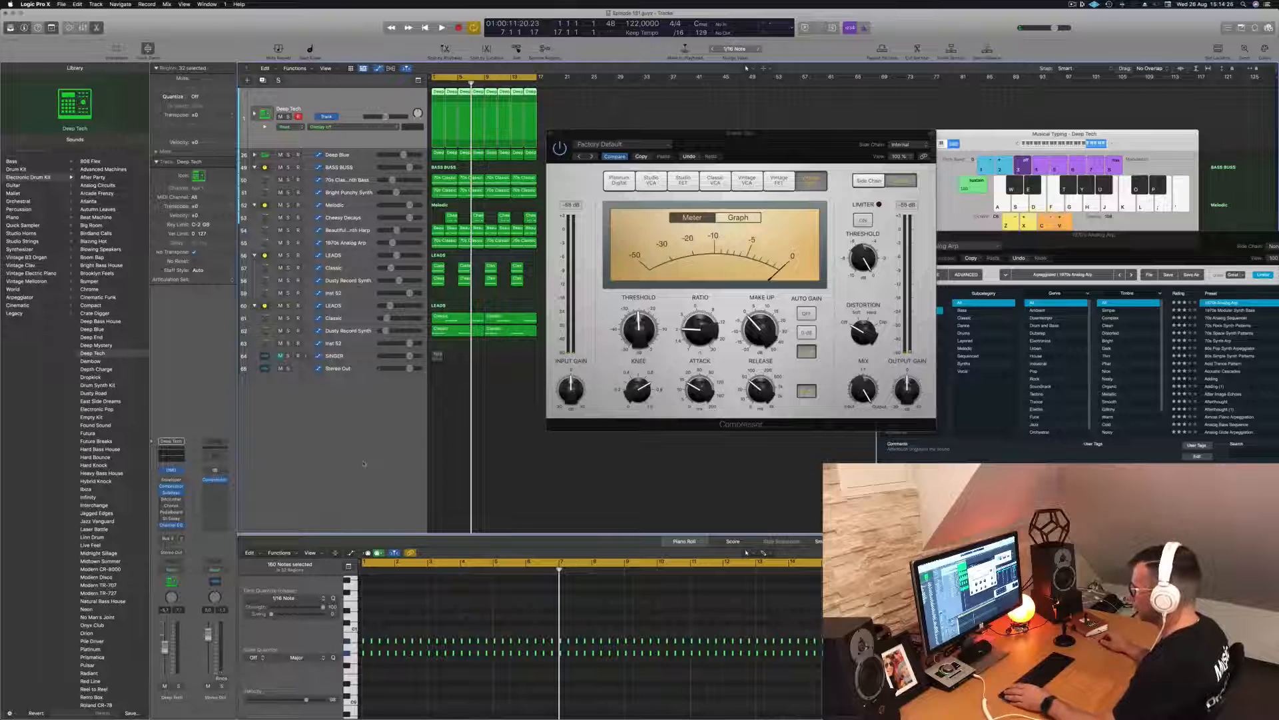
{"action": "left_click", "coordinate": [346, 368]}
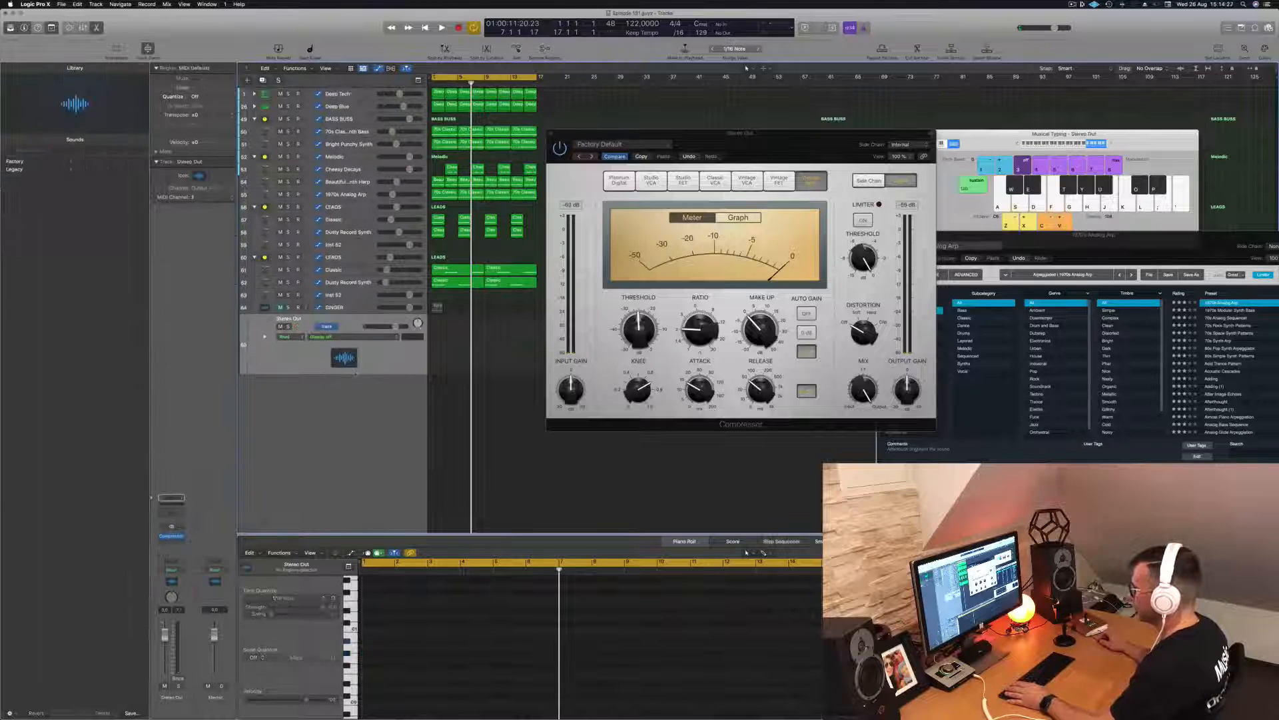
{"action": "left_click_drag", "start_coordinate": [364, 372], "coordinate": [364, 429]}
- Play the mix briefly, then insert a stereo Limiter after the Compressor on the Stereo Out
{"action": "key", "text": "space"}
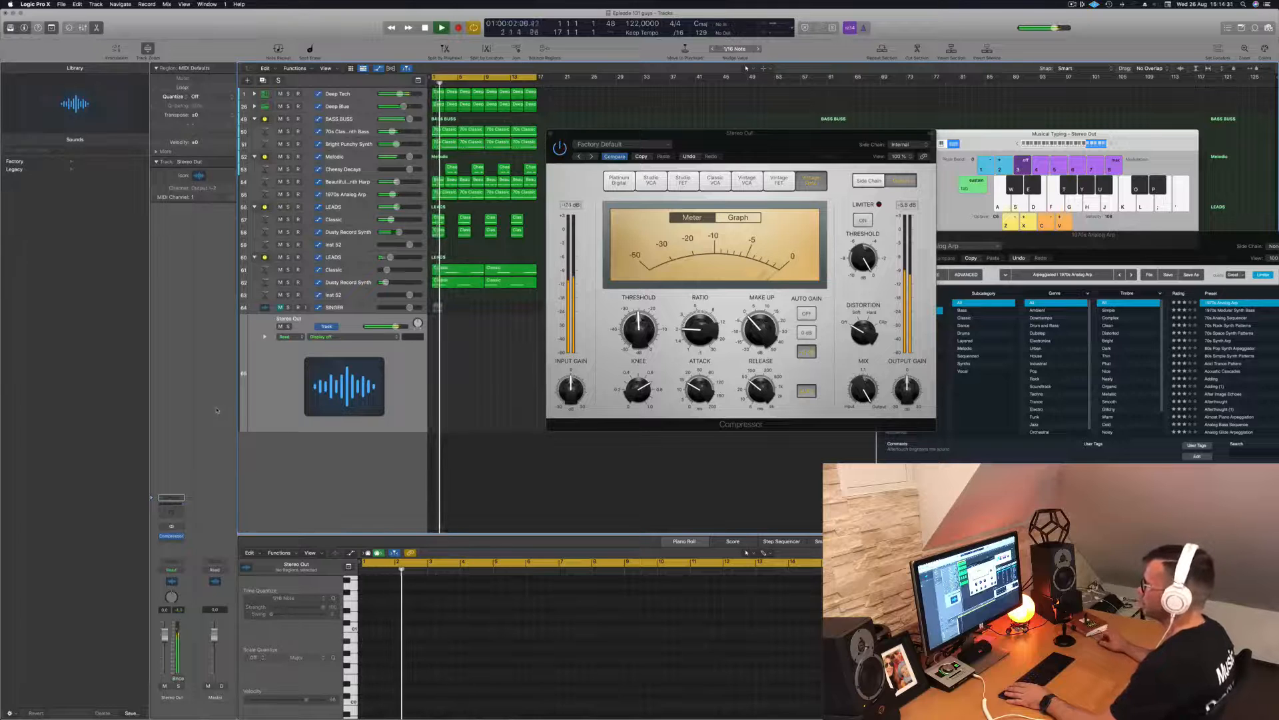
{"action": "key", "text": "space"}
{"action": "left_click", "coordinate": [172, 541]}
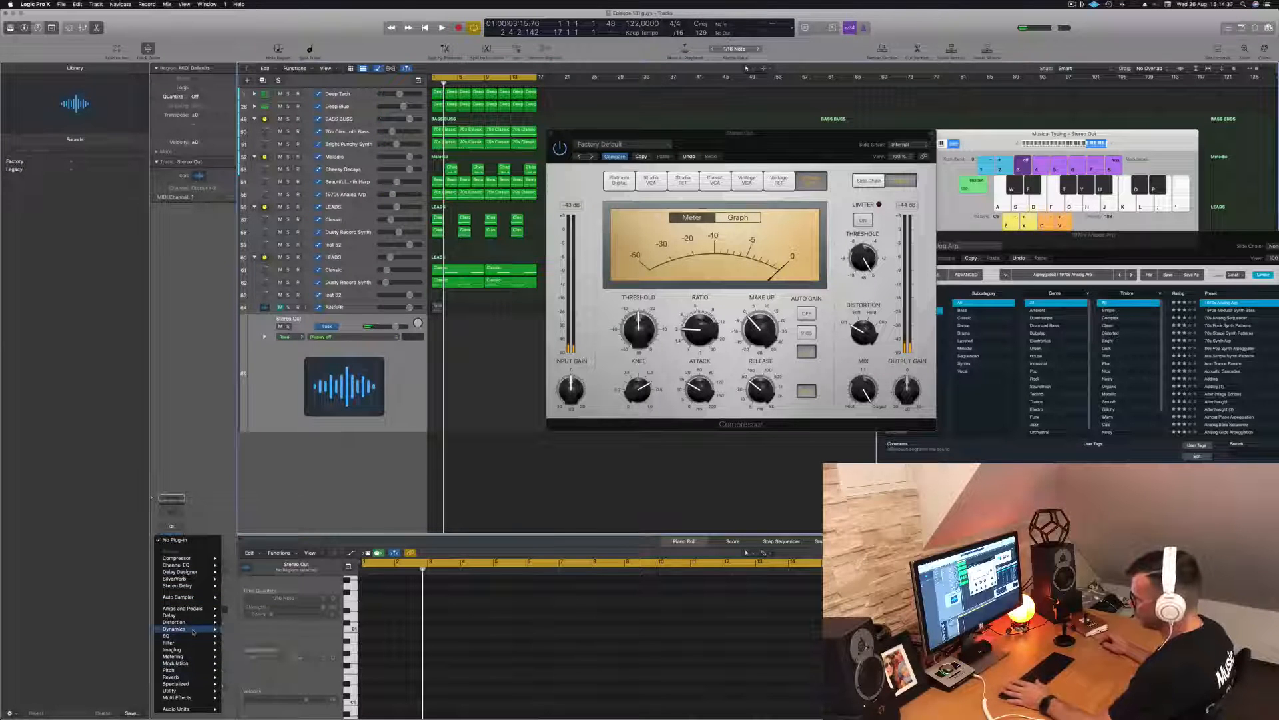
{"action": "mouse_move", "coordinate": [193, 632]}
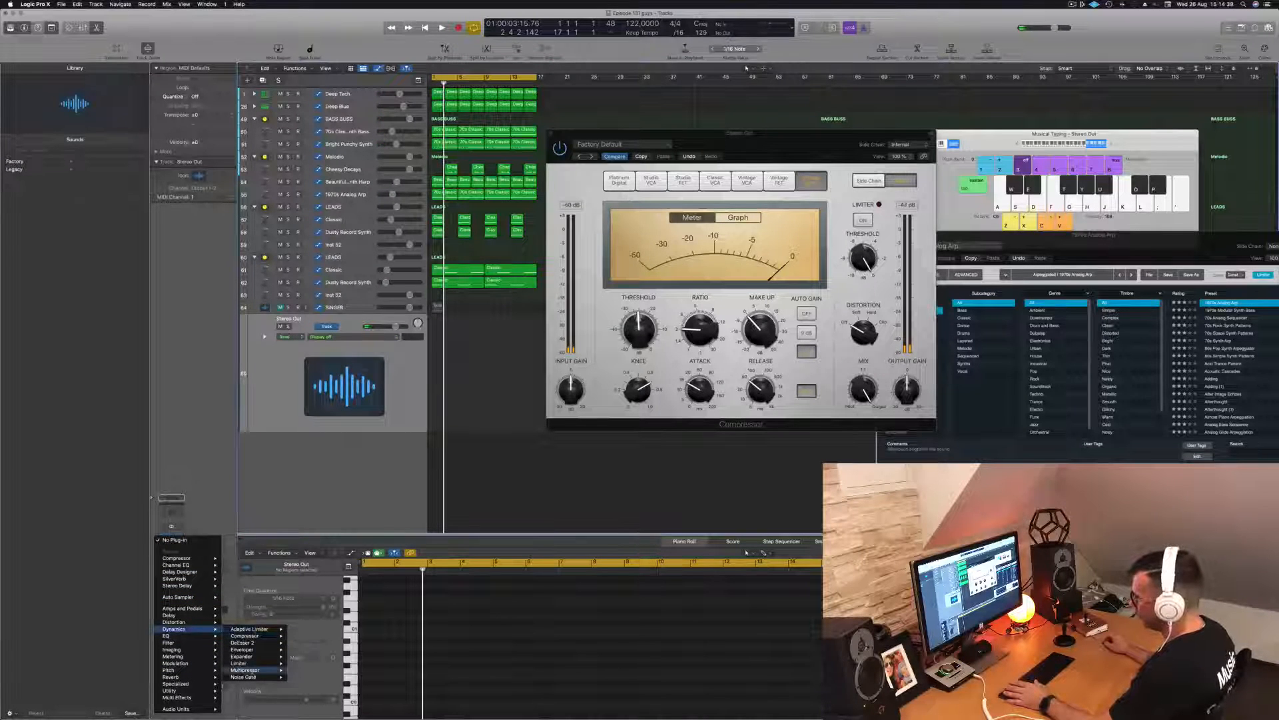
{"action": "mouse_move", "coordinate": [255, 665]}
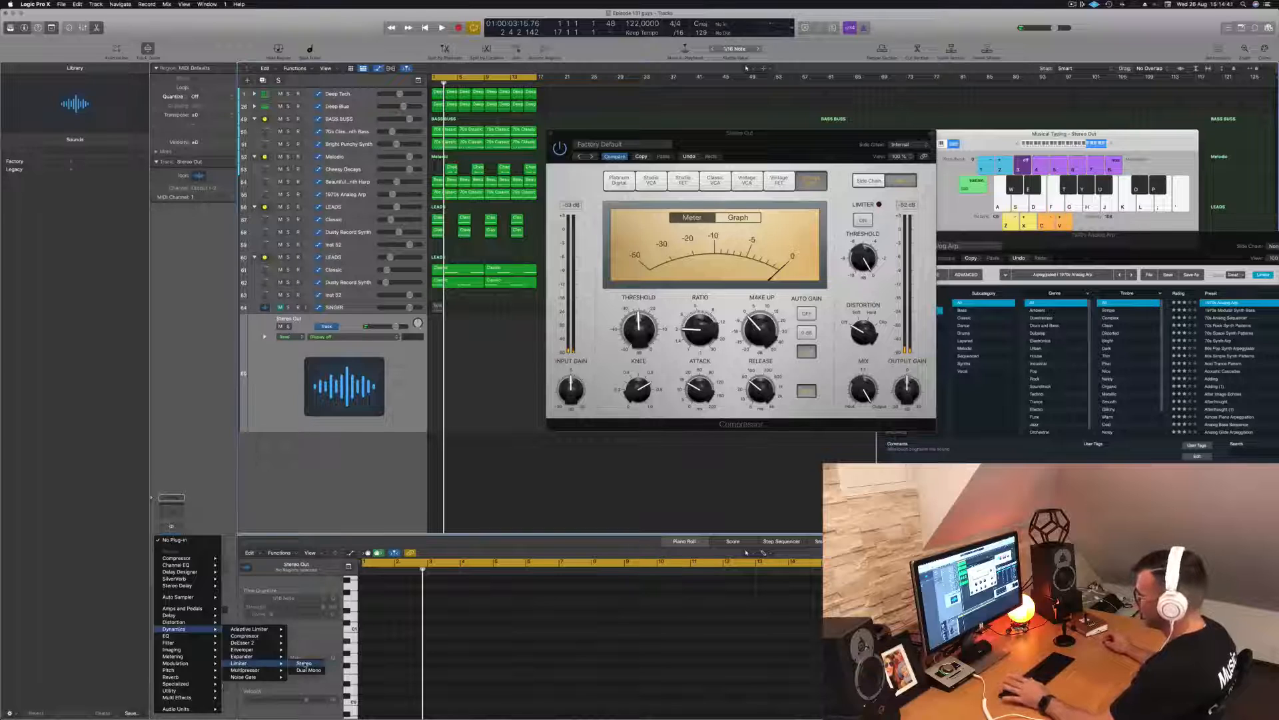
{"action": "left_click", "coordinate": [303, 665]}
- Set the Limiter's gain to +5.5 dB during playback and check its reduction meter with the window moved aside
{"action": "key", "text": "space"}
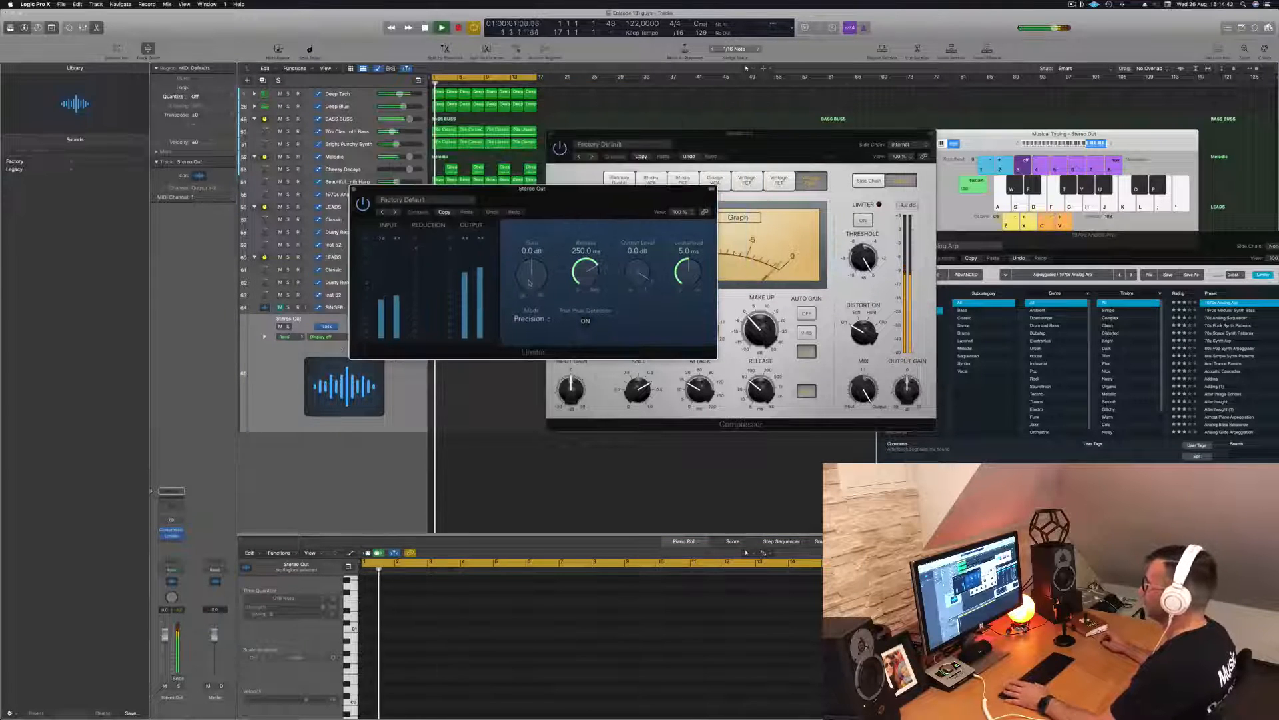
{"action": "left_click_drag", "start_coordinate": [529, 281], "coordinate": [536, 266]}
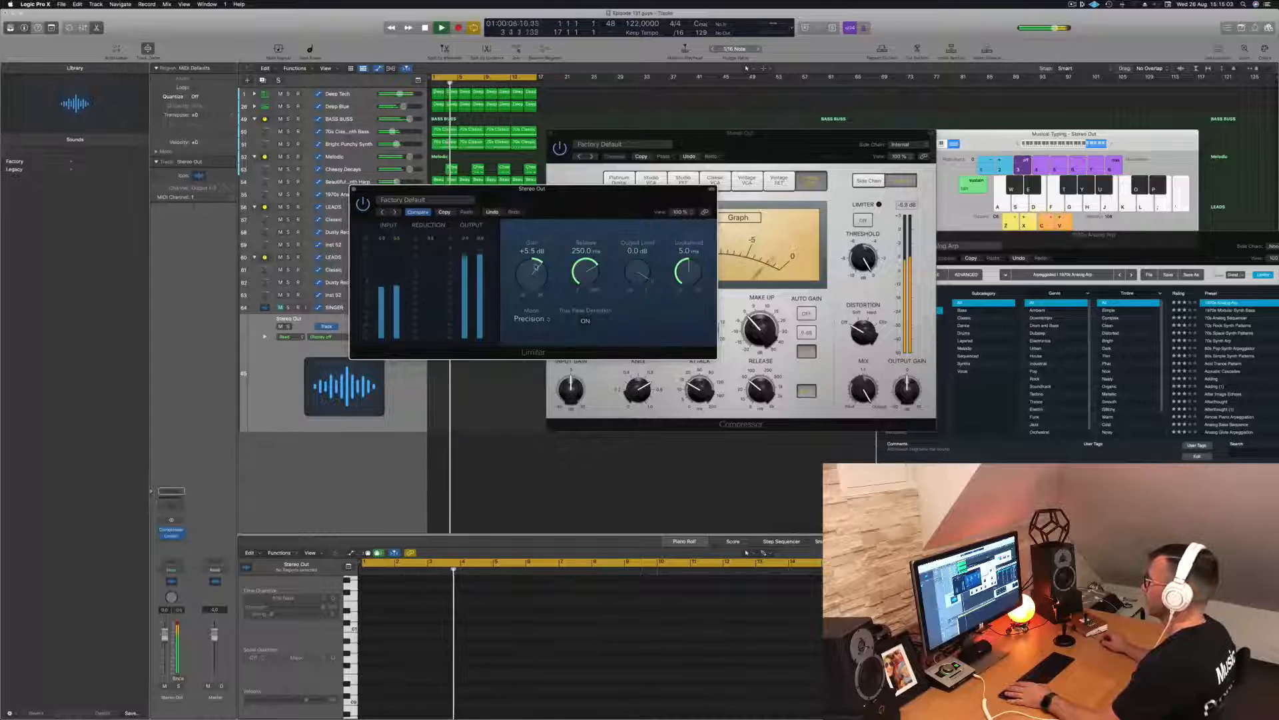
{"action": "left_click_drag", "start_coordinate": [561, 209], "coordinate": [823, 231]}
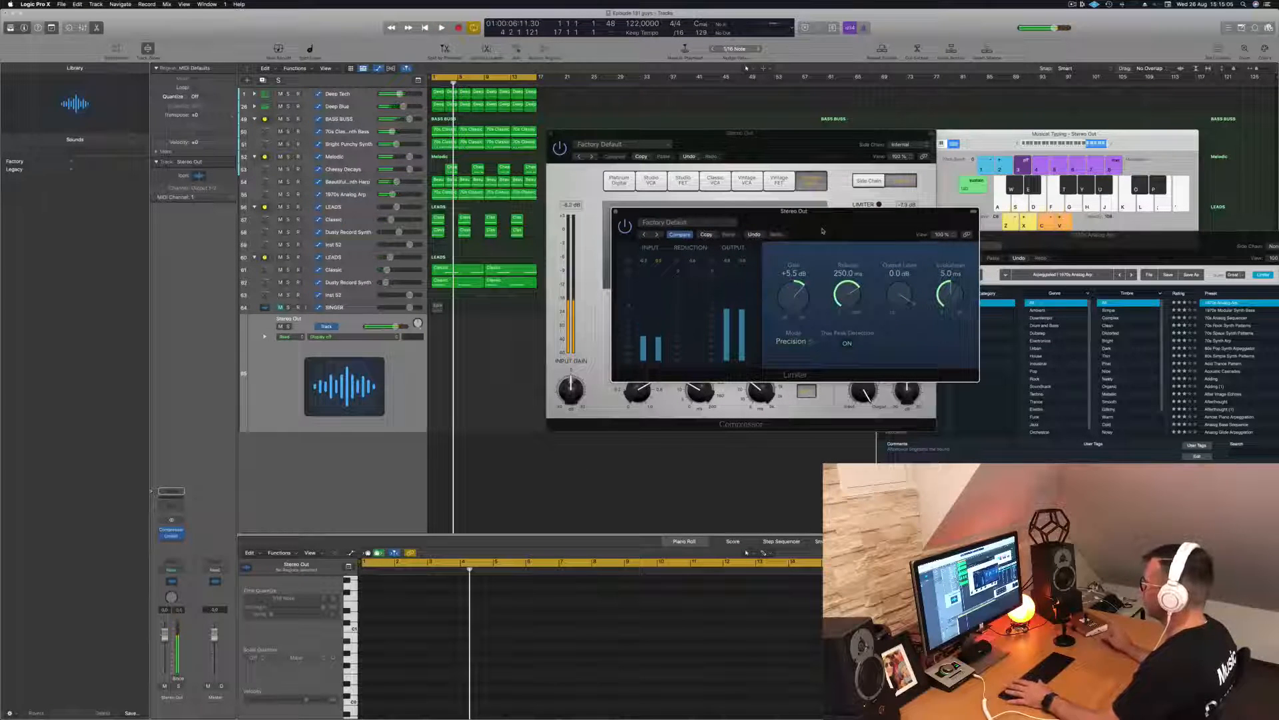
{"action": "key", "text": "space"}
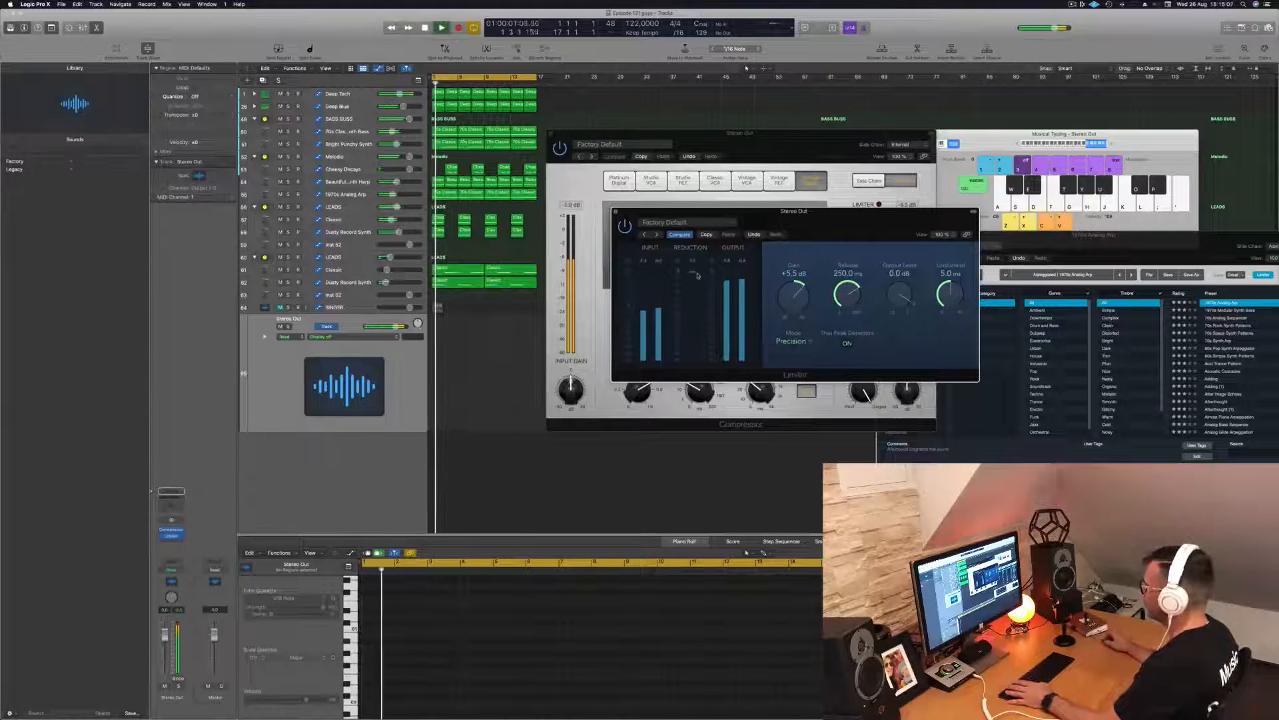
{"action": "key", "text": "space"}
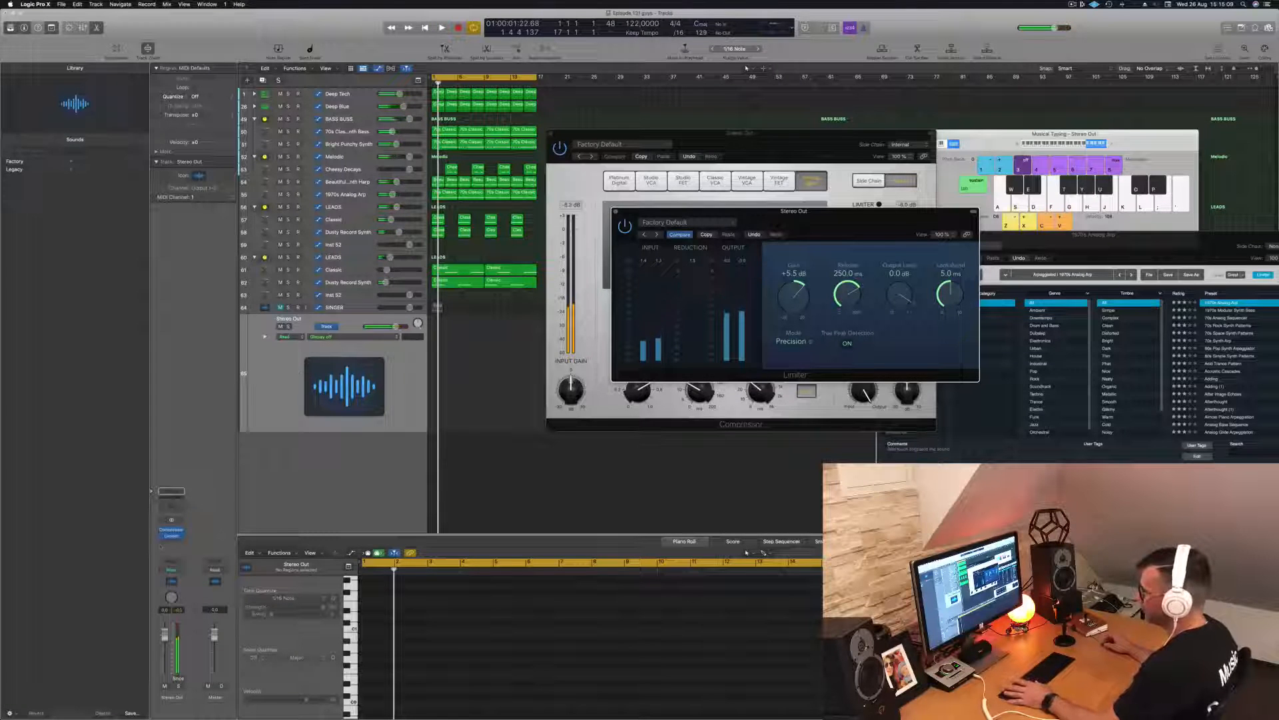
- Insert a stereo Multipressor after the Limiter on the Stereo Out and move its window clear for editing
{"action": "left_click", "coordinate": [171, 533]}
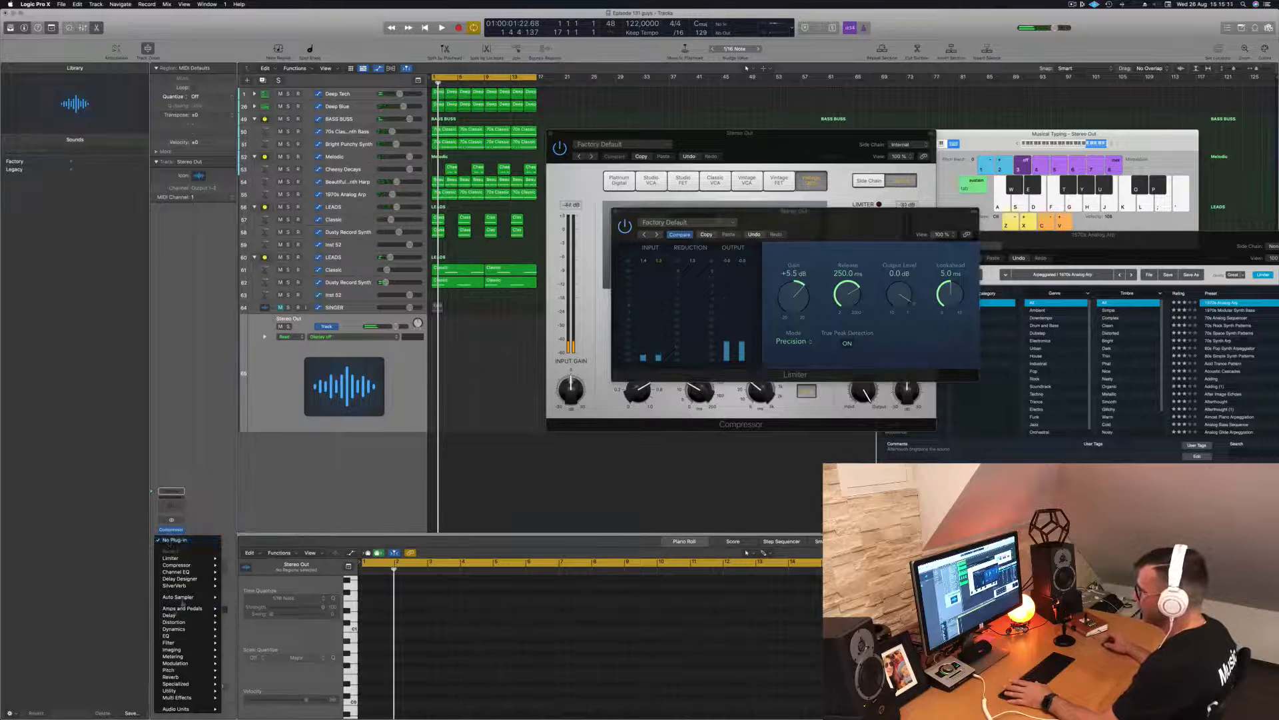
{"action": "mouse_move", "coordinate": [183, 587]}
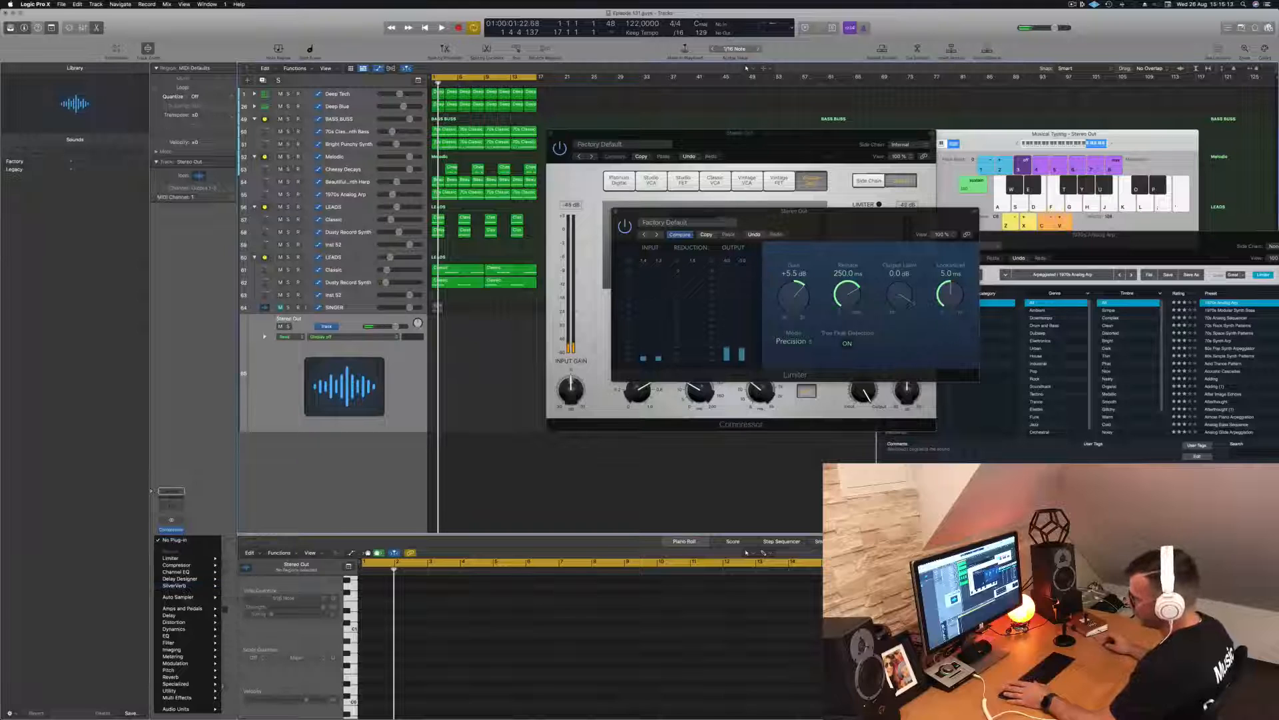
{"action": "mouse_move", "coordinate": [192, 629]}
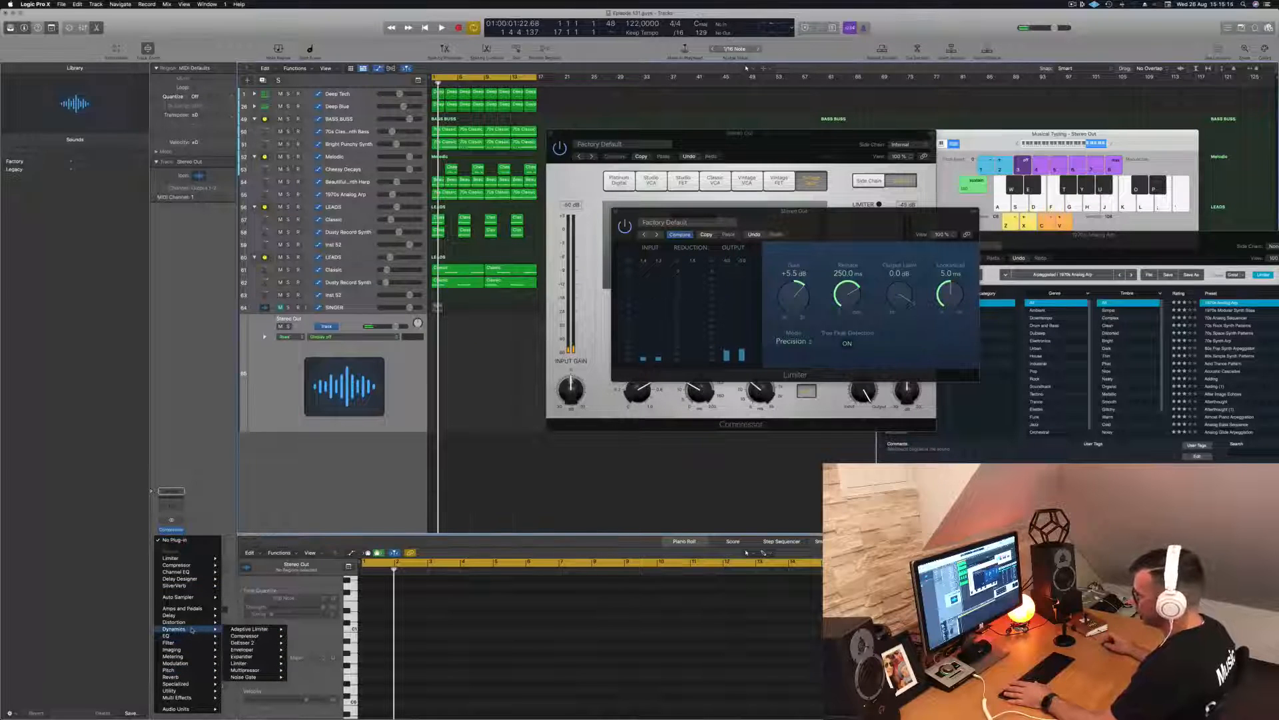
{"action": "mouse_move", "coordinate": [263, 672]}
{"action": "left_click", "coordinate": [311, 675]}
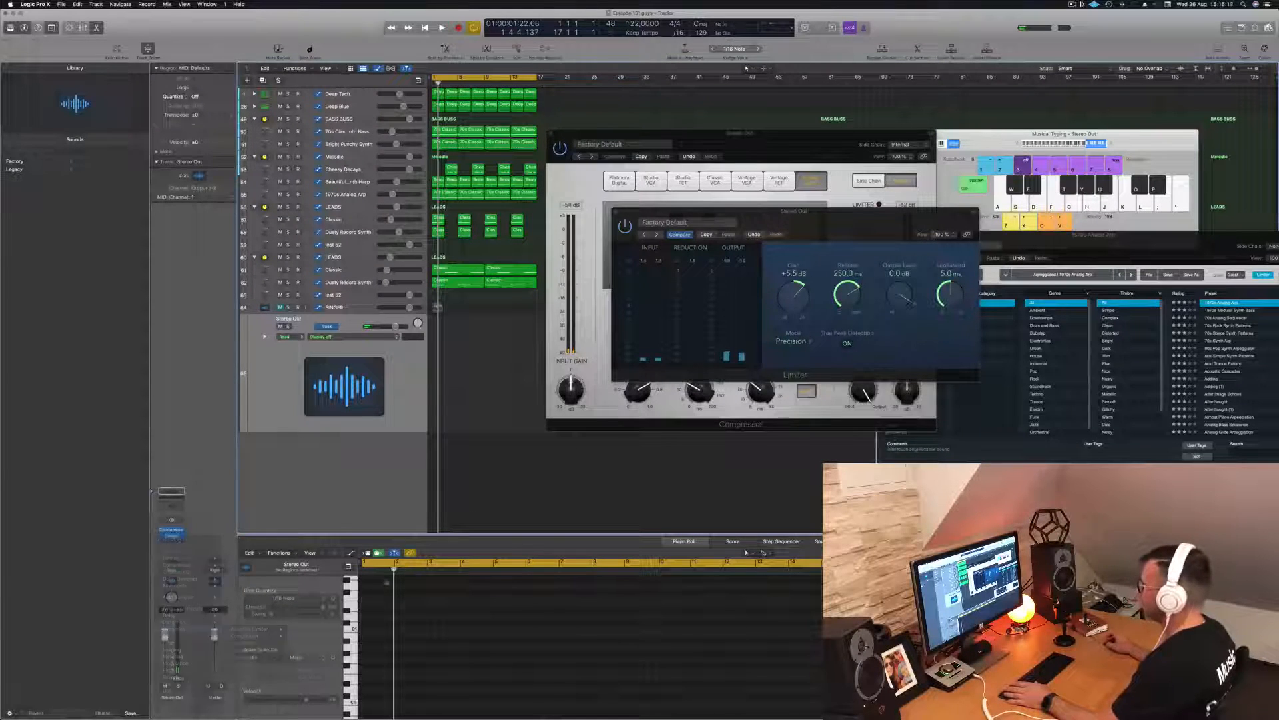
{"action": "left_click_drag", "start_coordinate": [696, 121], "coordinate": [603, 106]}
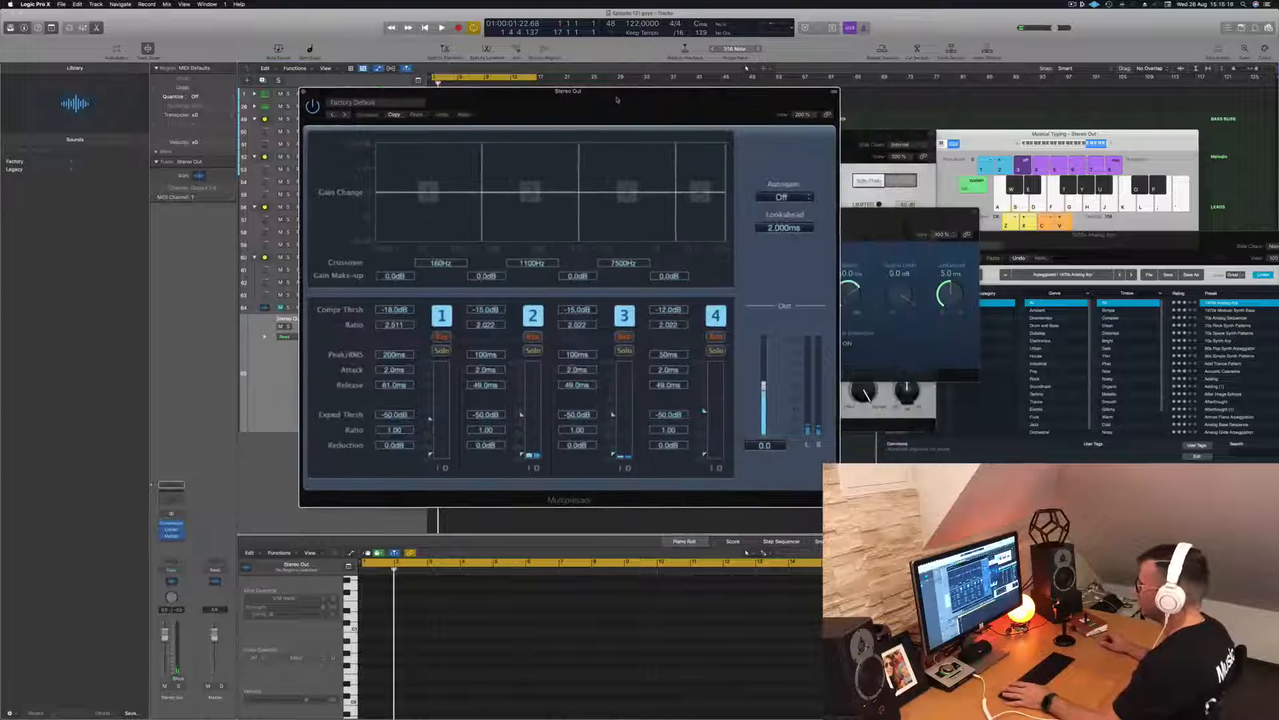
- During playback, set the Multipressor's compression thresholds to -13.0, -17.5, -26.5 and -33.5 dB for bands 1 to 4, and close its window
{"action": "key", "text": "space"}
{"action": "left_click_drag", "start_coordinate": [430, 417], "coordinate": [431, 410]}
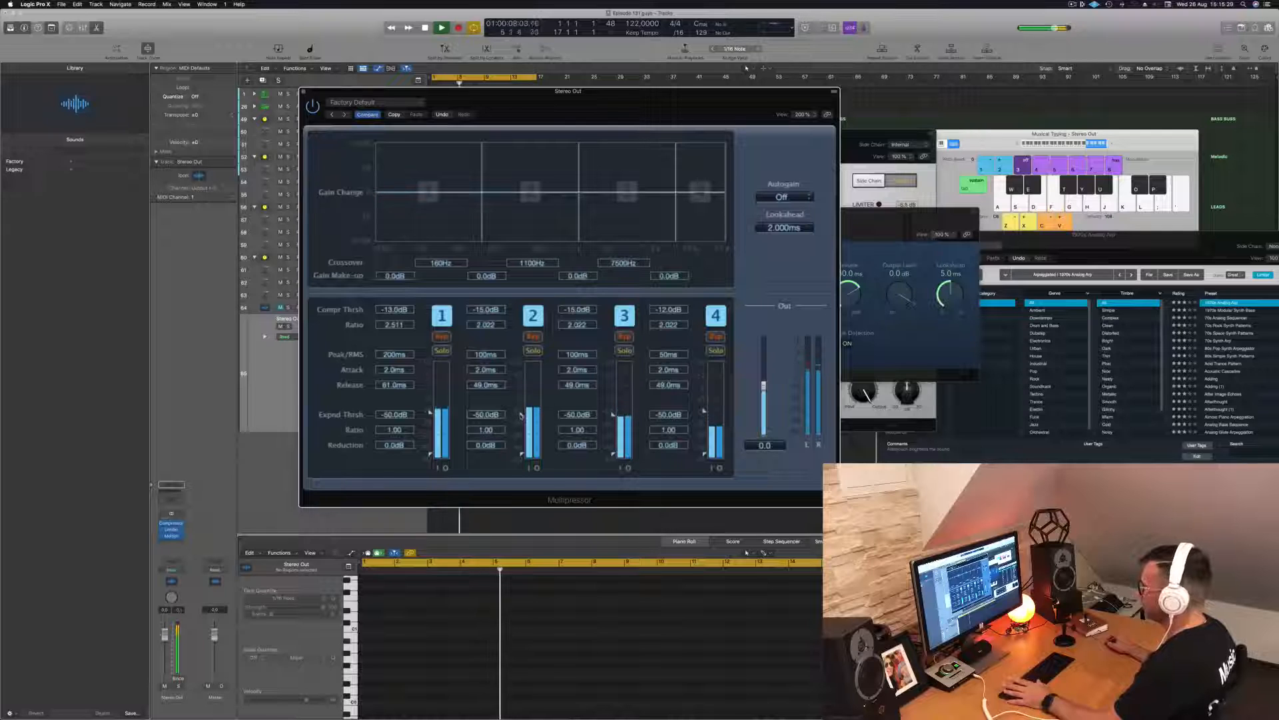
{"action": "left_click_drag", "start_coordinate": [521, 415], "coordinate": [522, 419]}
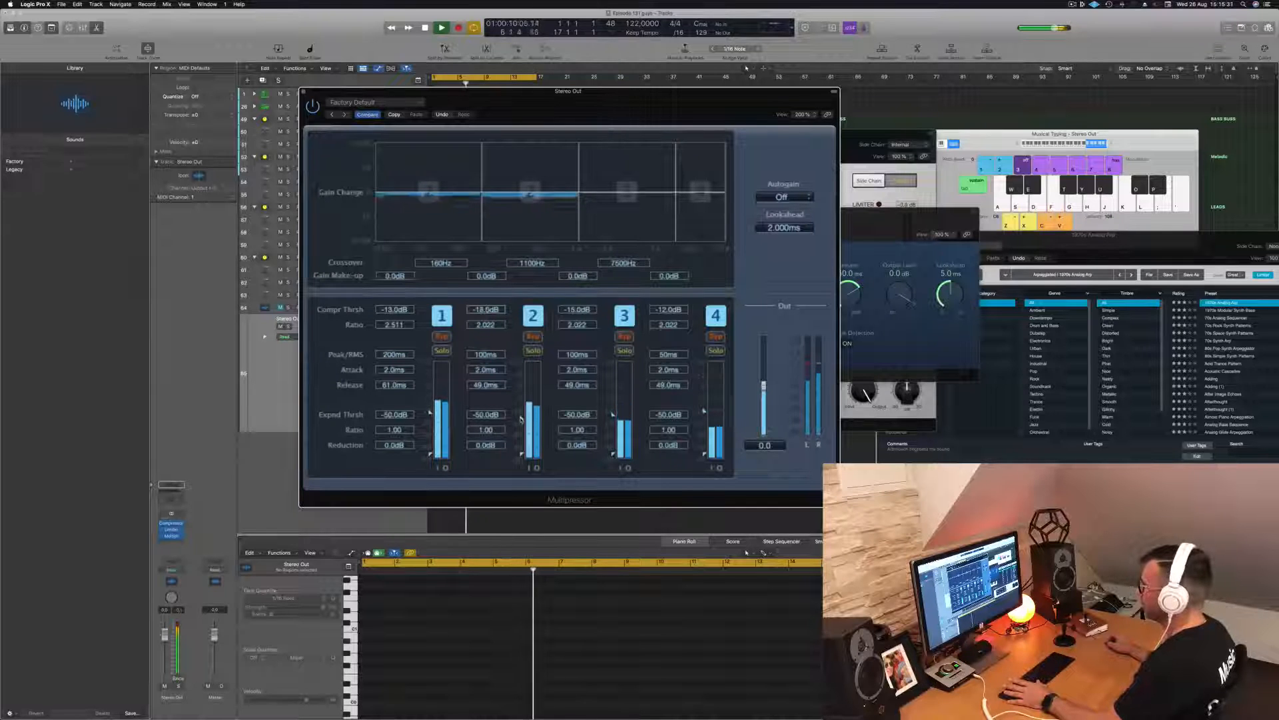
{"action": "left_click_drag", "start_coordinate": [613, 415], "coordinate": [613, 430]}
{"action": "left_click_drag", "start_coordinate": [705, 411], "coordinate": [703, 437]}
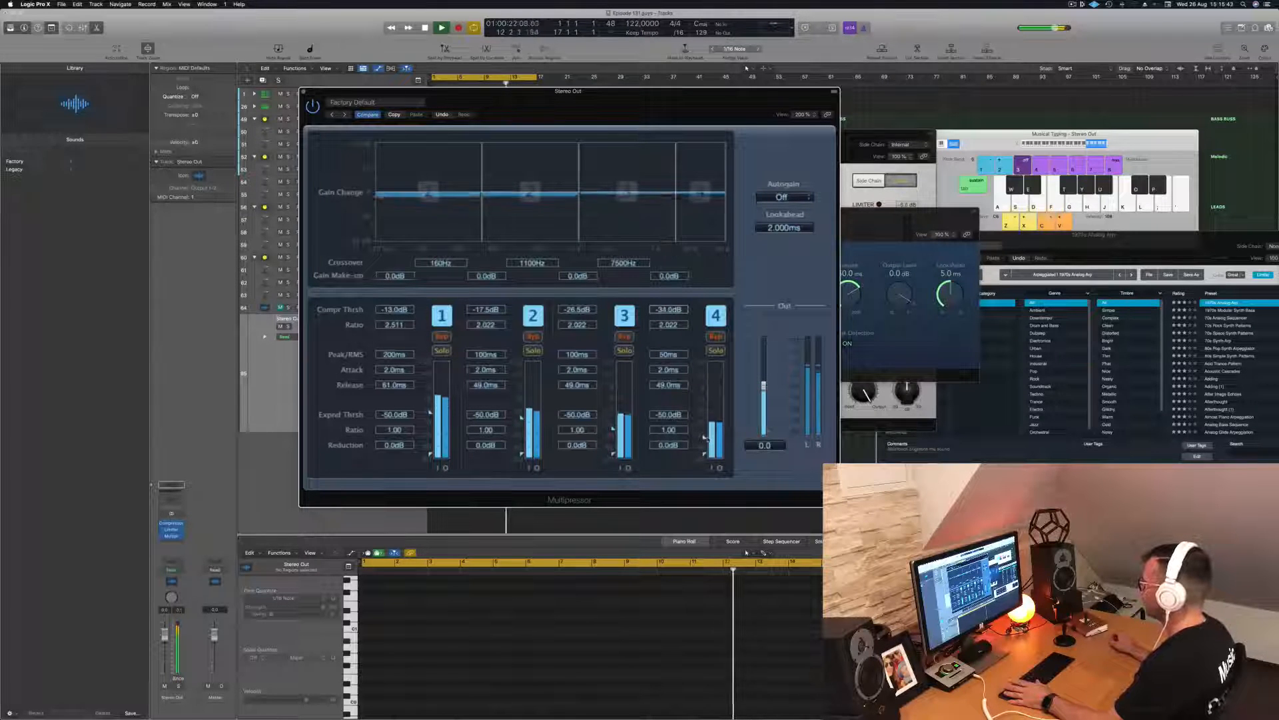
{"action": "left_click_drag", "start_coordinate": [519, 103], "coordinate": [499, 105]}
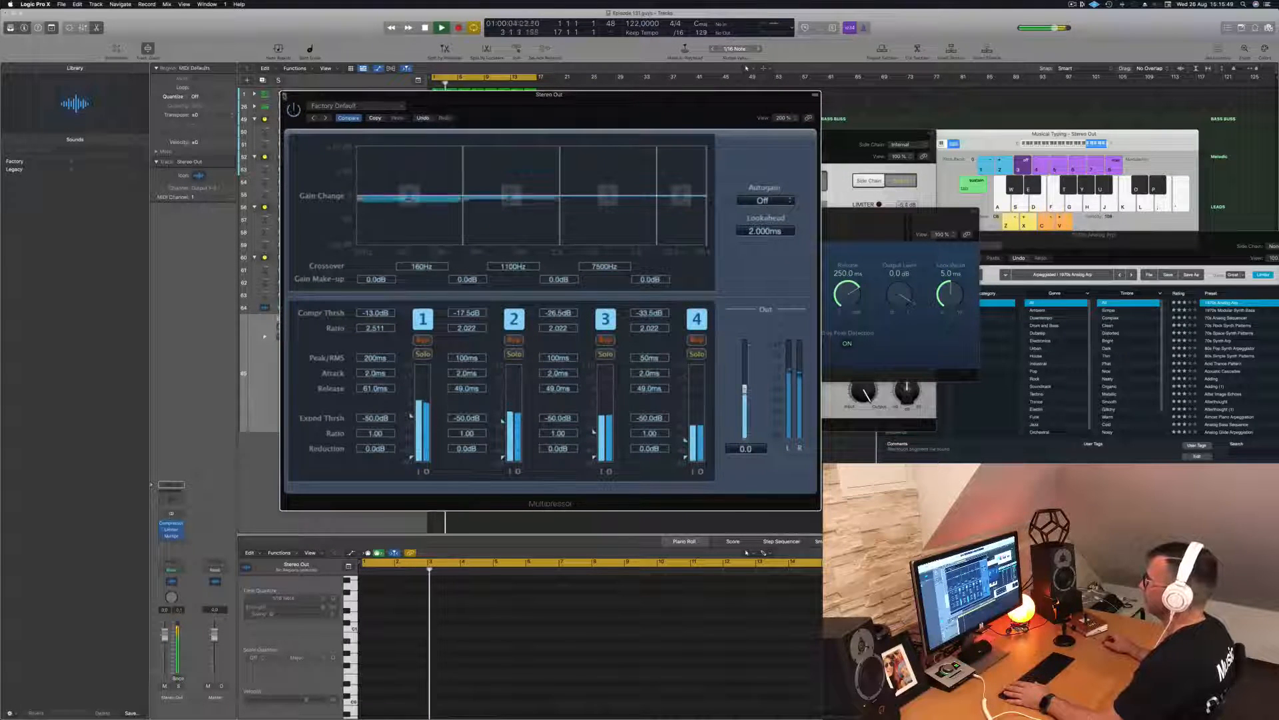
{"action": "left_click", "coordinate": [285, 95]}
{"action": "key", "text": "space"}
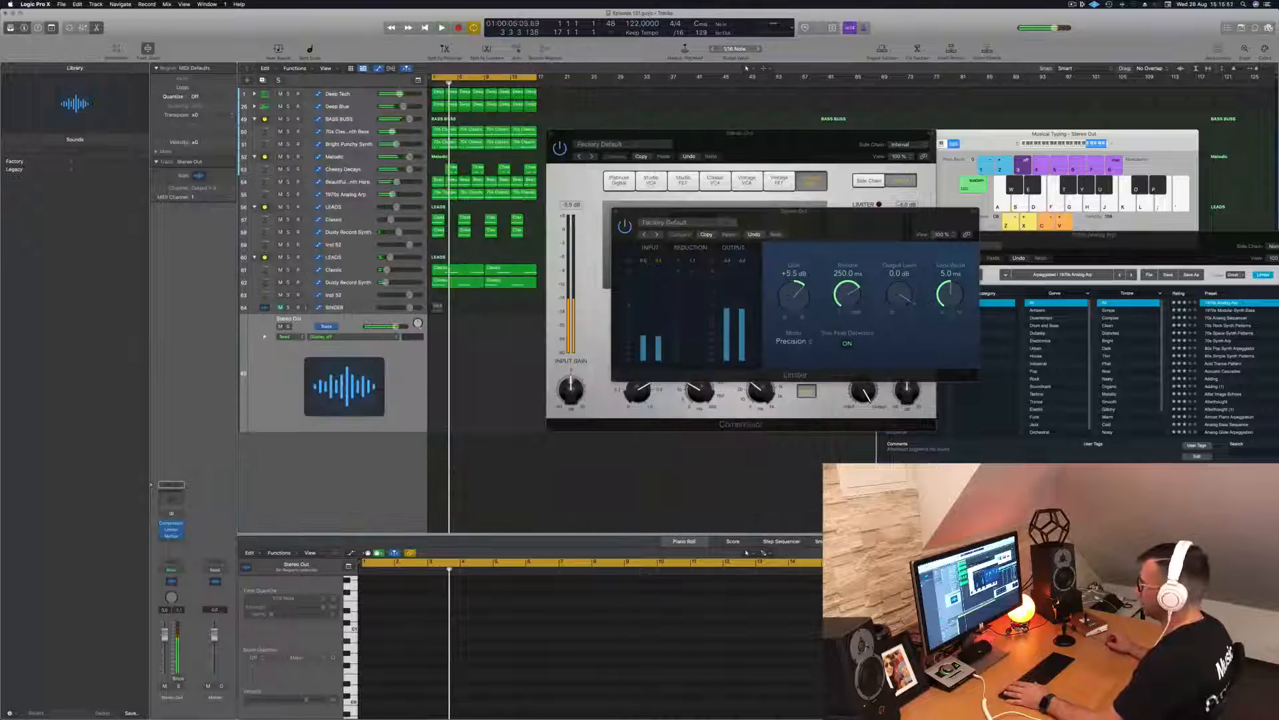
- Insert a stereo Vintage Tube EQ after the Multipressor on the Stereo Out and load its Mix Bus preset Enhanced Mix
{"action": "left_click", "coordinate": [176, 543]}
{"action": "mouse_move", "coordinate": [184, 638]}
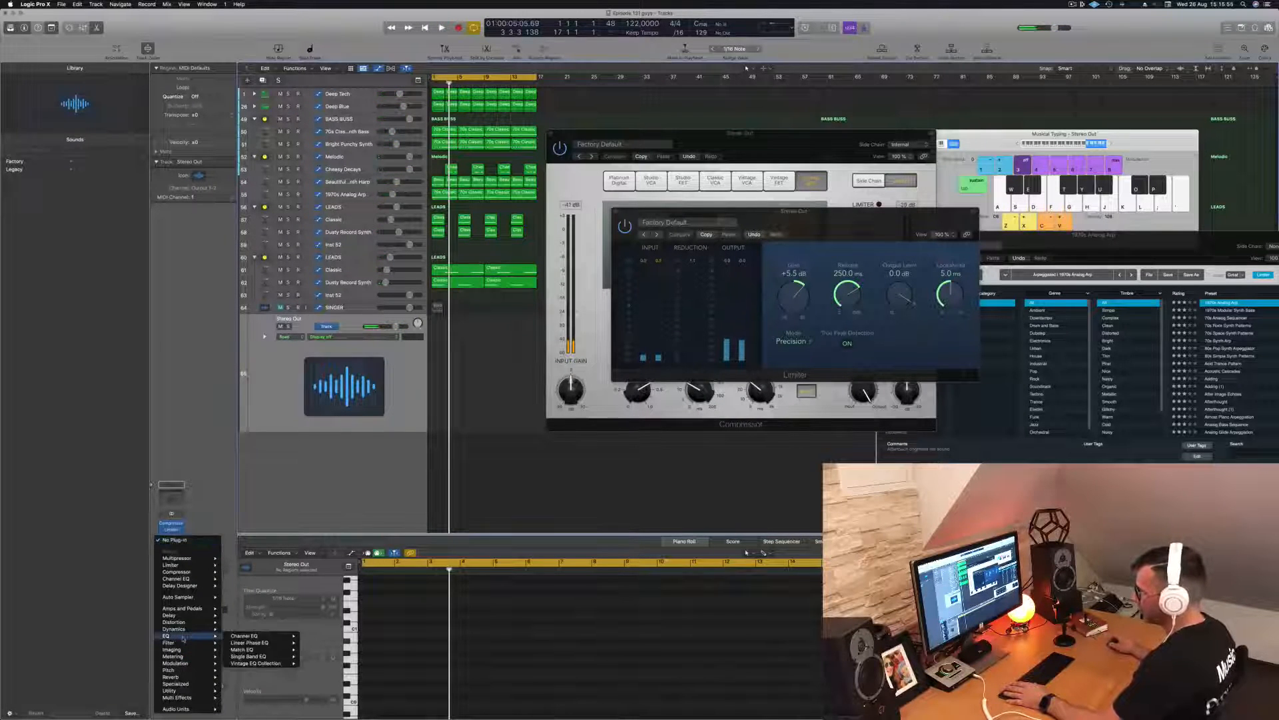
{"action": "mouse_move", "coordinate": [266, 663]}
{"action": "mouse_move", "coordinate": [328, 679]}
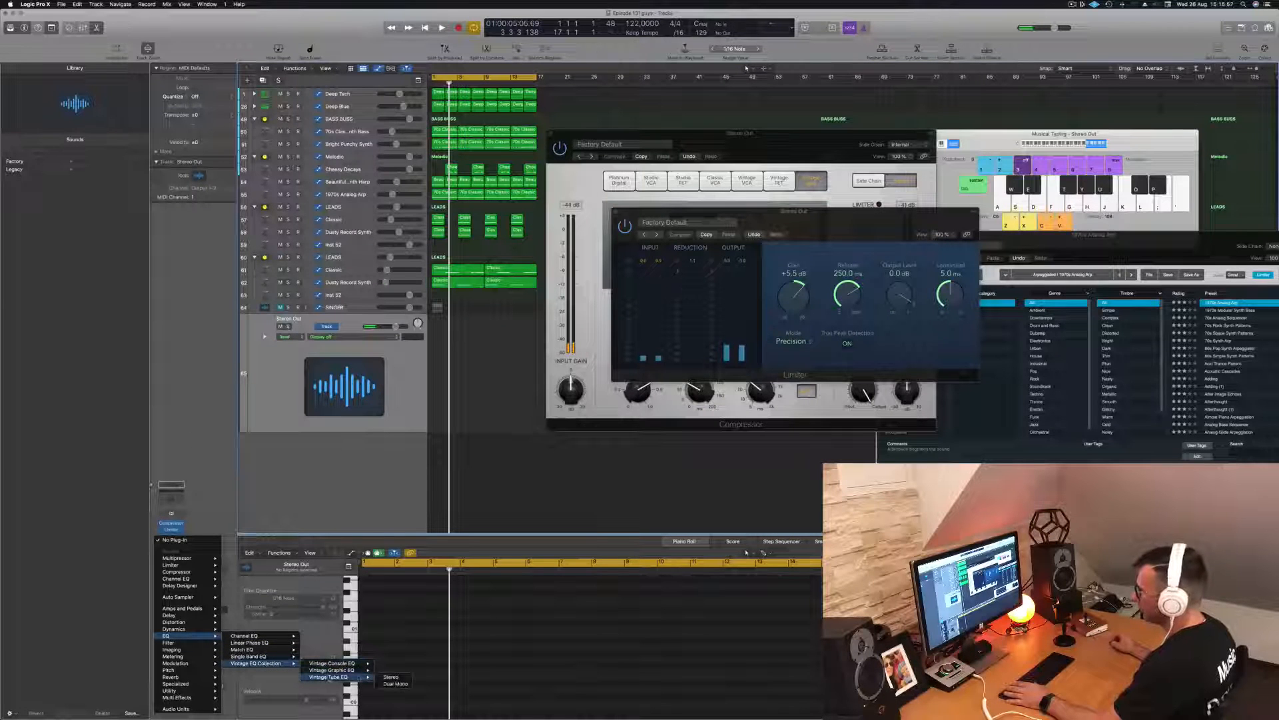
{"action": "left_click", "coordinate": [391, 677]}
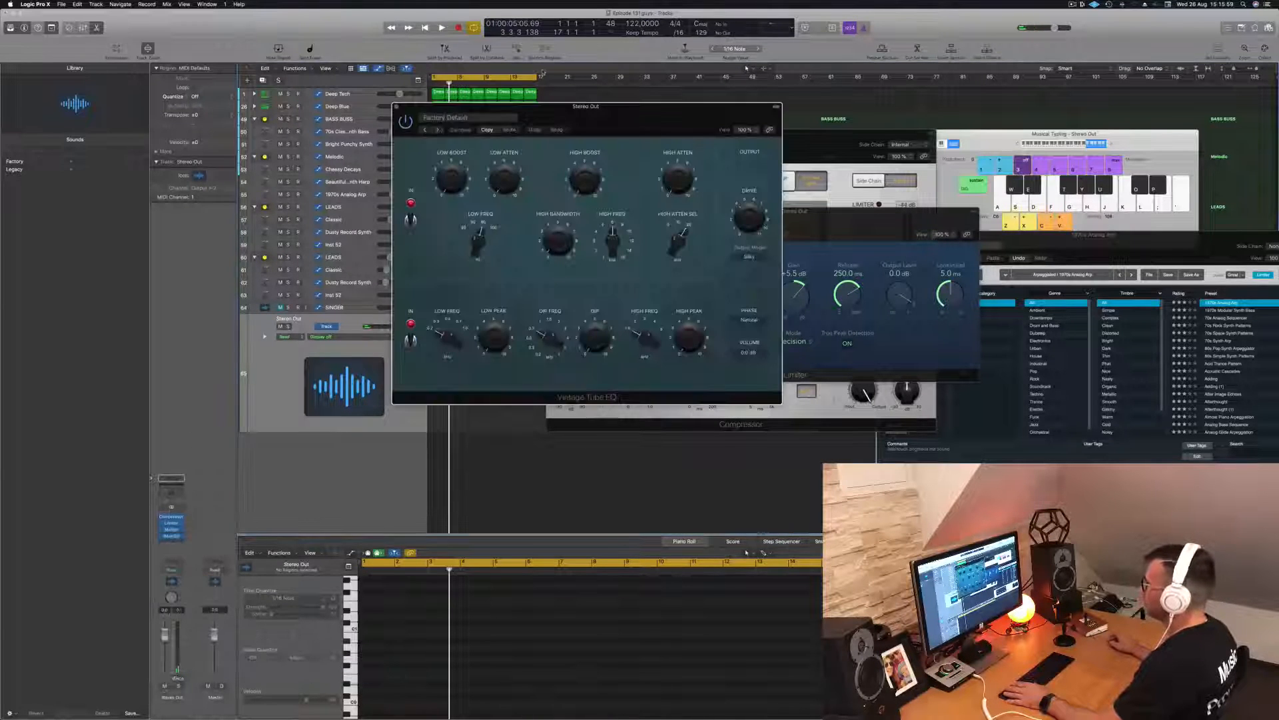
{"action": "left_click_drag", "start_coordinate": [598, 115], "coordinate": [709, 132]}
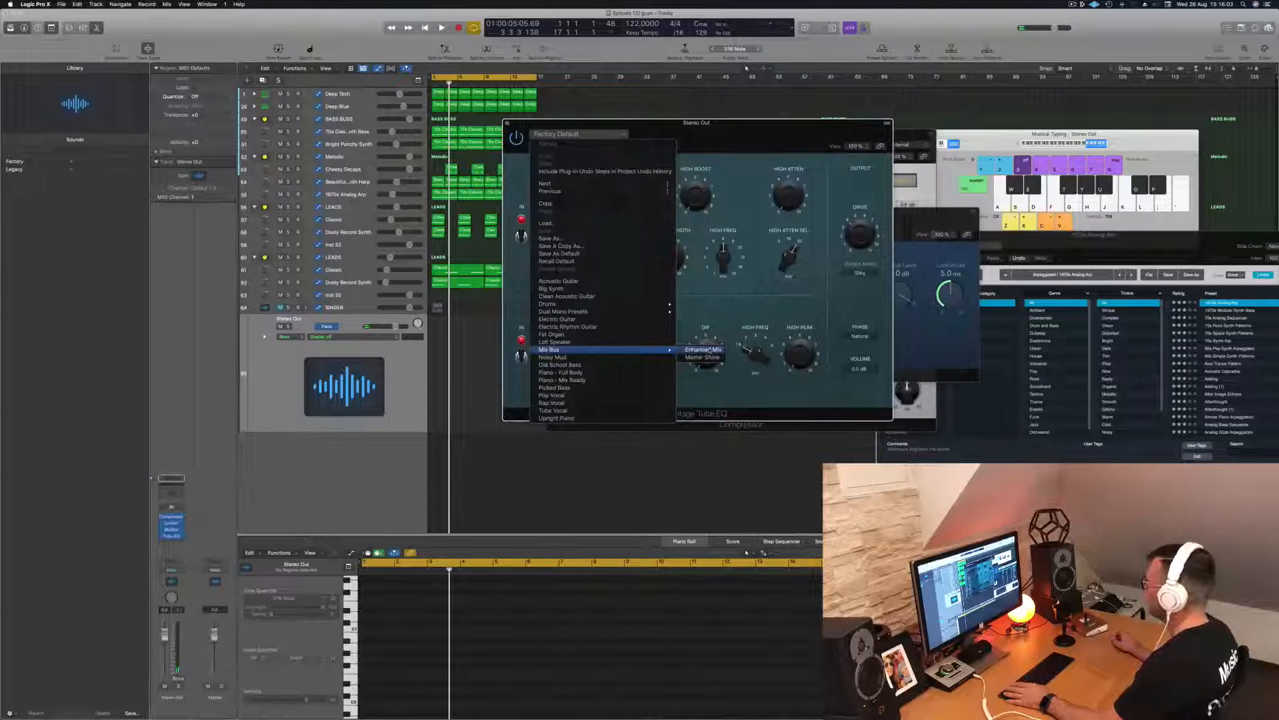
{"action": "left_click", "coordinate": [710, 350]}
{"action": "left_click_drag", "start_coordinate": [776, 136], "coordinate": [790, 137]}
- Play the mix and use the Vintage Tube EQ's bypass to compare the sound, then stop playback
{"action": "key", "text": "space"}
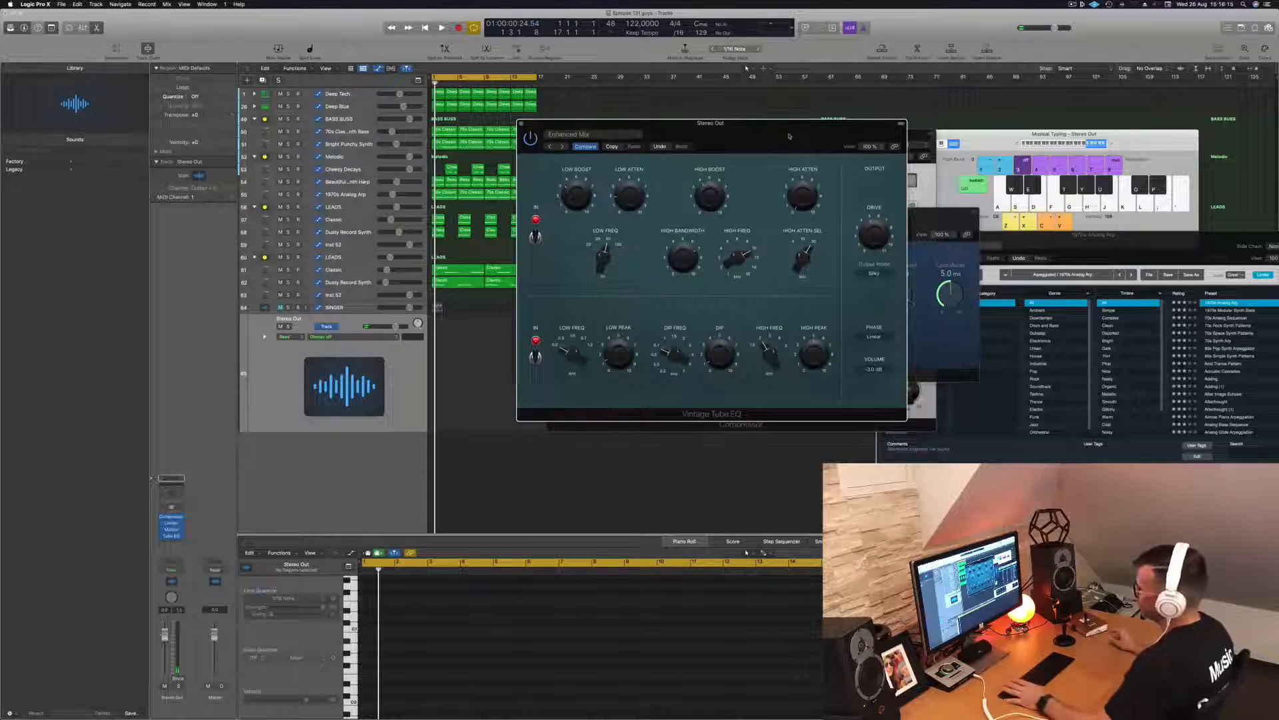
{"action": "left_click", "coordinate": [285, 381]}
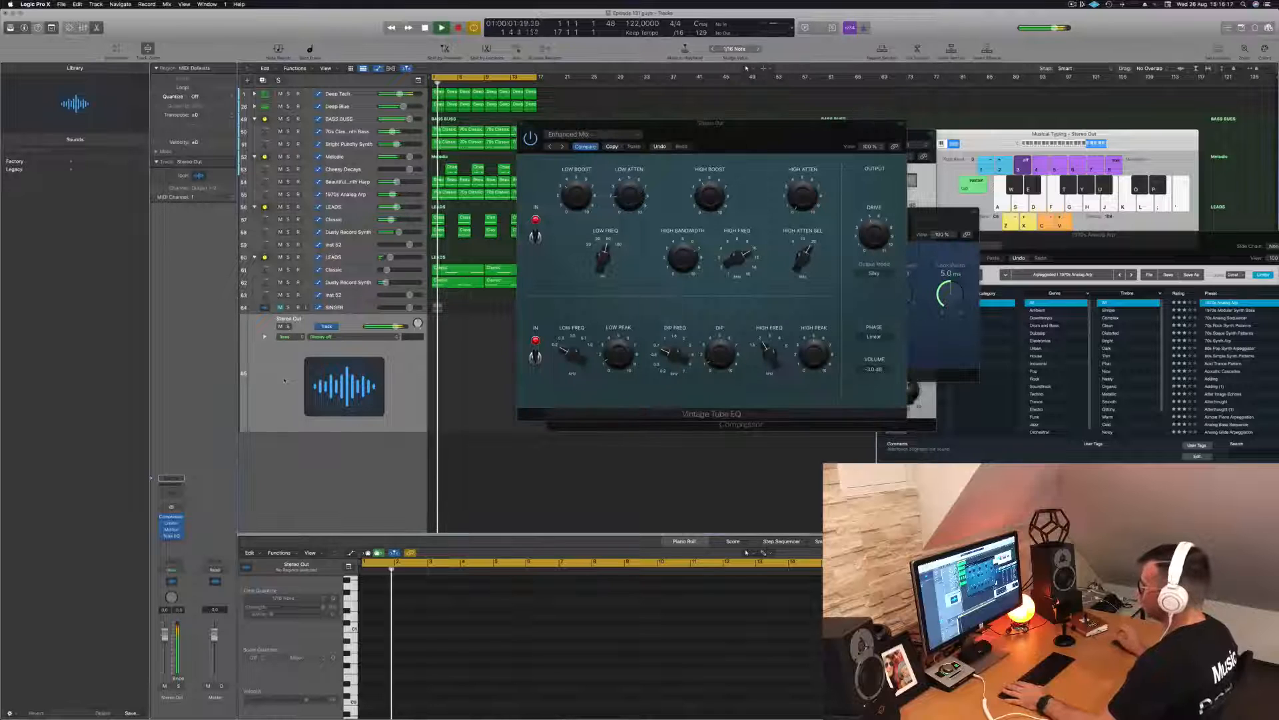
{"action": "left_click", "coordinate": [531, 140]}
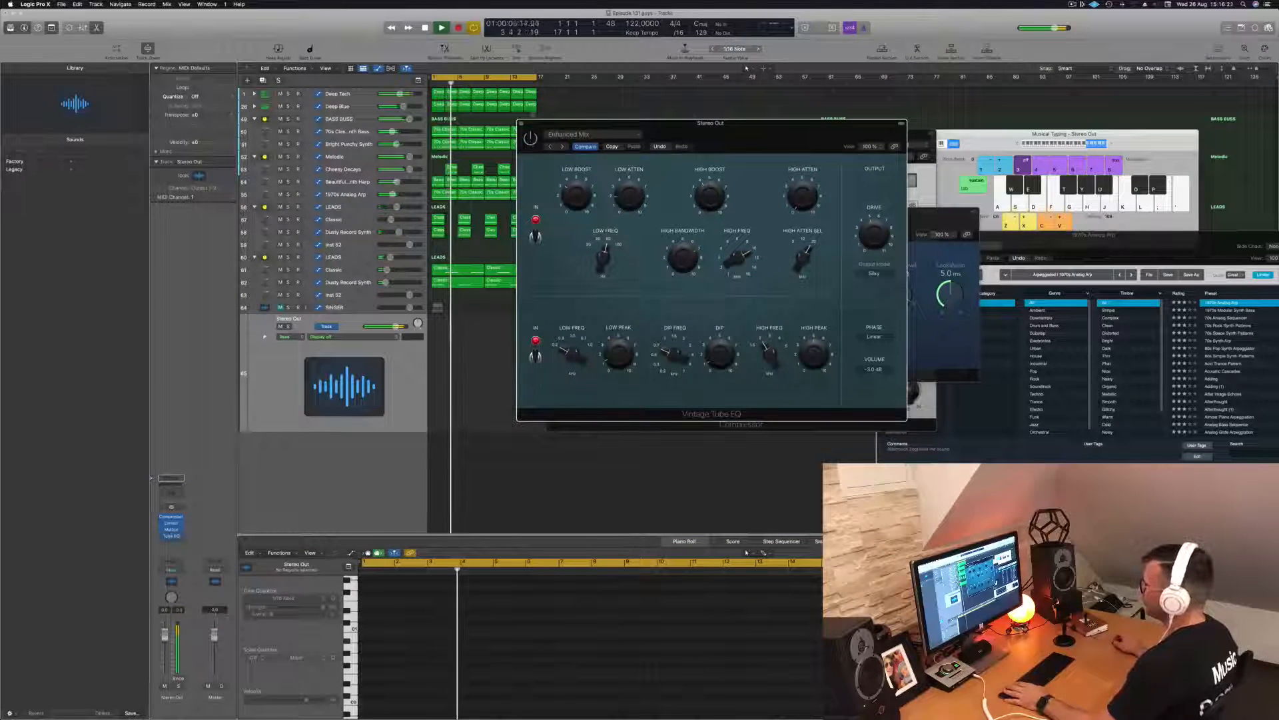
{"action": "left_click", "coordinate": [284, 375]}
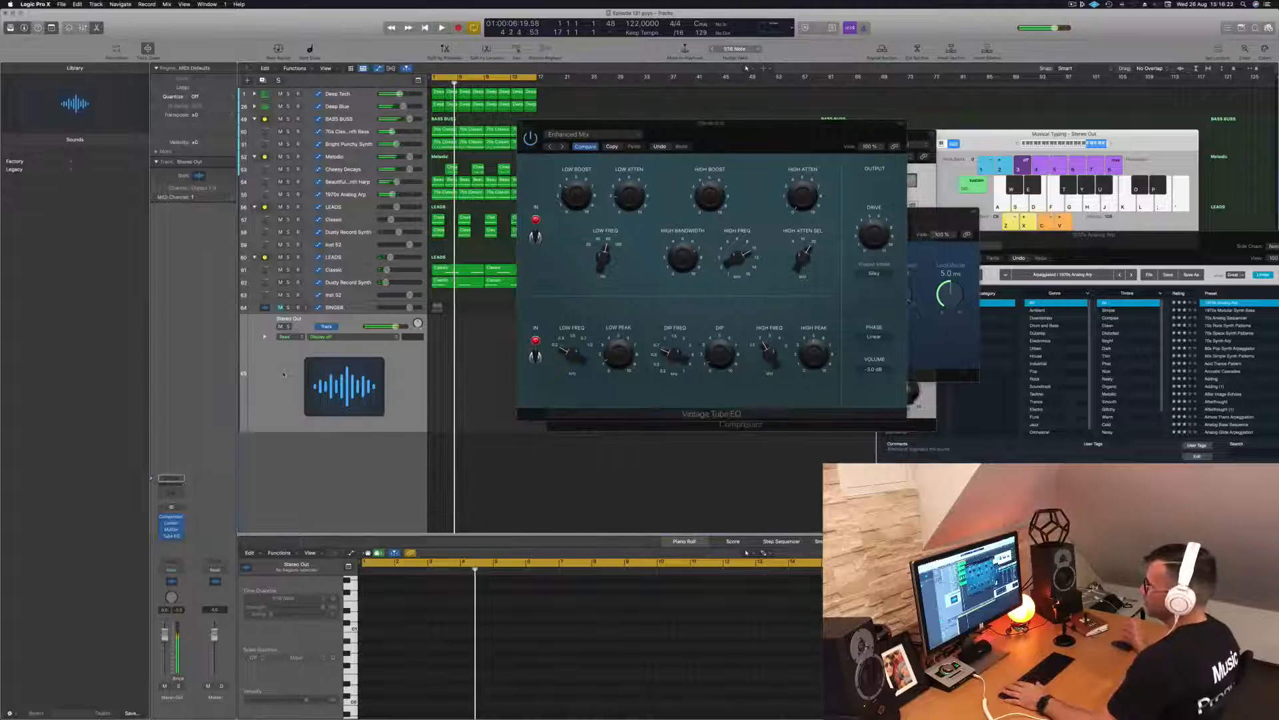
- Insert a second stereo Compressor after the Vintage Tube EQ on the Stereo Out and load the Smooth Compression preset
{"action": "left_click", "coordinate": [175, 536]}
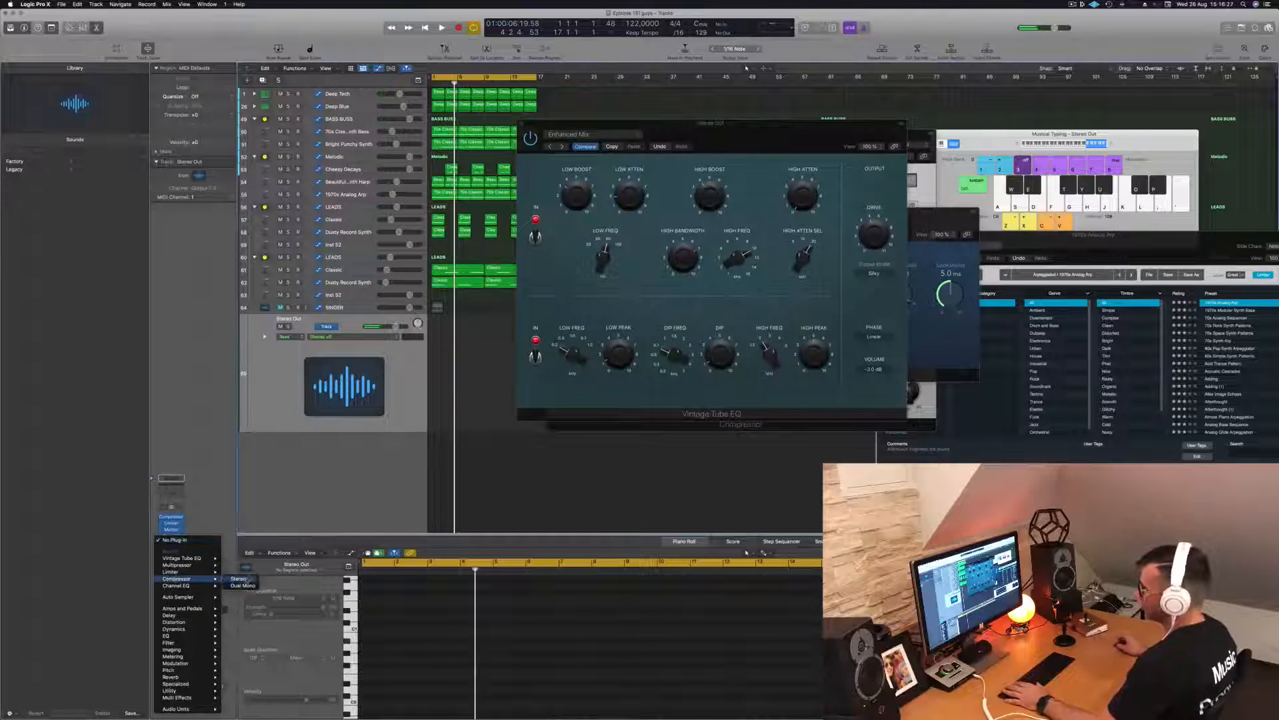
{"action": "left_click", "coordinate": [238, 578]}
{"action": "left_click_drag", "start_coordinate": [478, 136], "coordinate": [551, 137]}
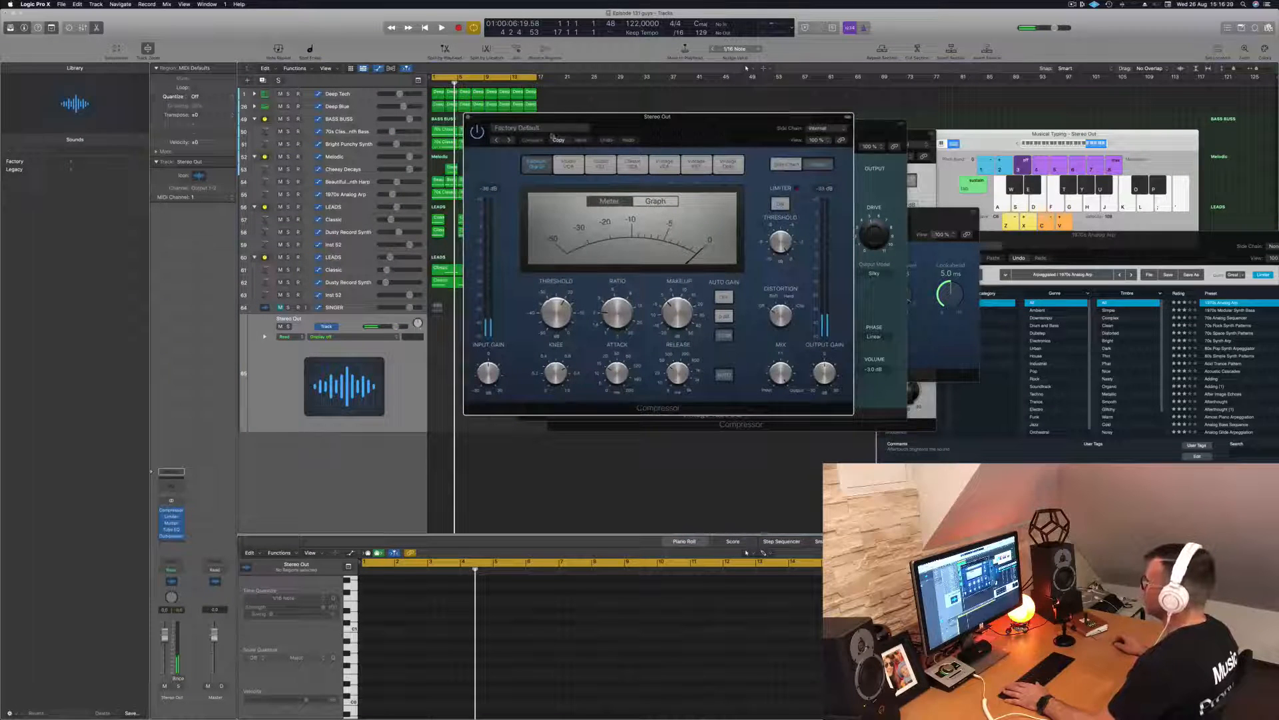
{"action": "left_click", "coordinate": [543, 128]}
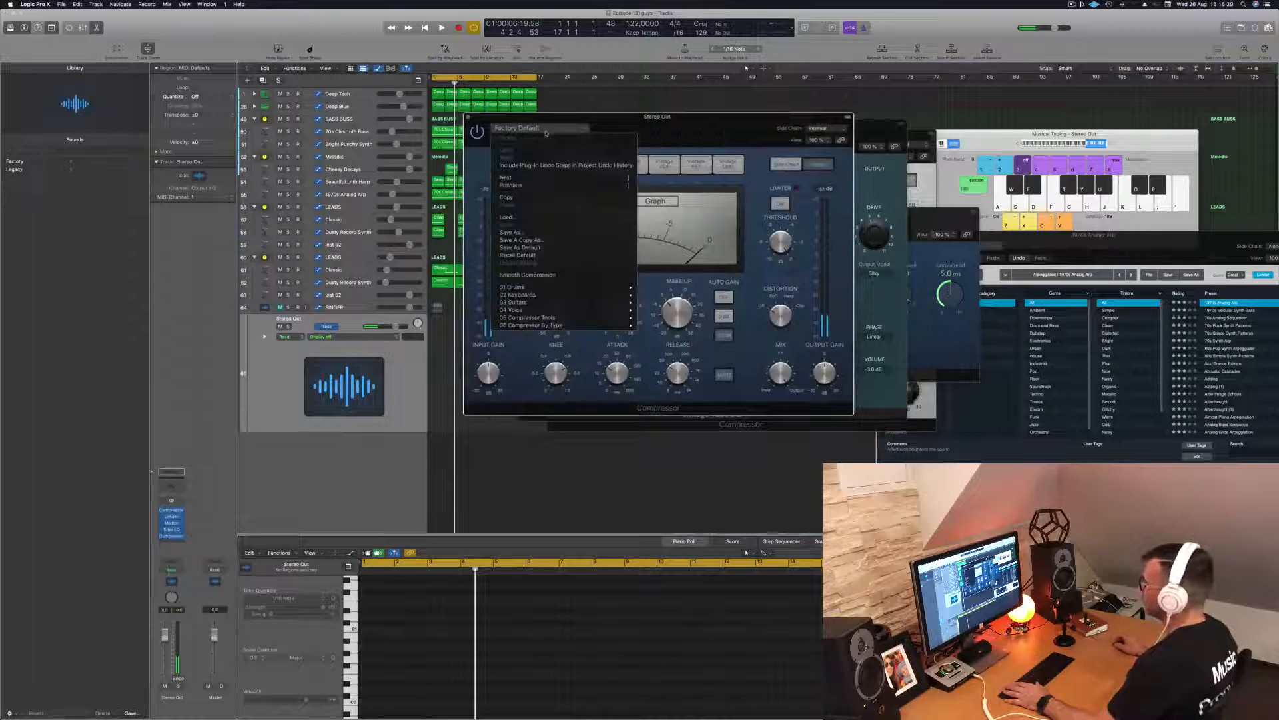
{"action": "left_click", "coordinate": [558, 275]}
{"action": "left_click_drag", "start_coordinate": [726, 117], "coordinate": [635, 114]}
- Adjust the new Compressor's threshold while replaying the mix from the start, and reset the Stereo Out's peak level display
{"action": "key", "text": "space"}
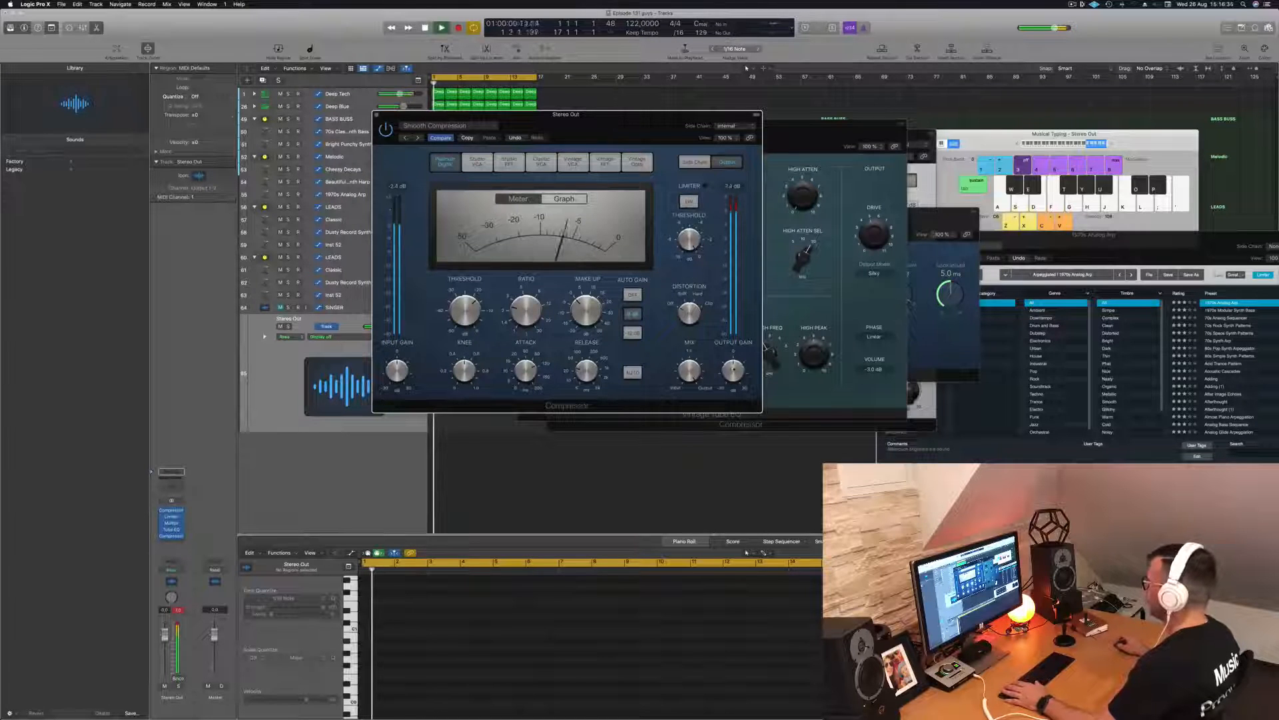
{"action": "key", "text": "Return"}
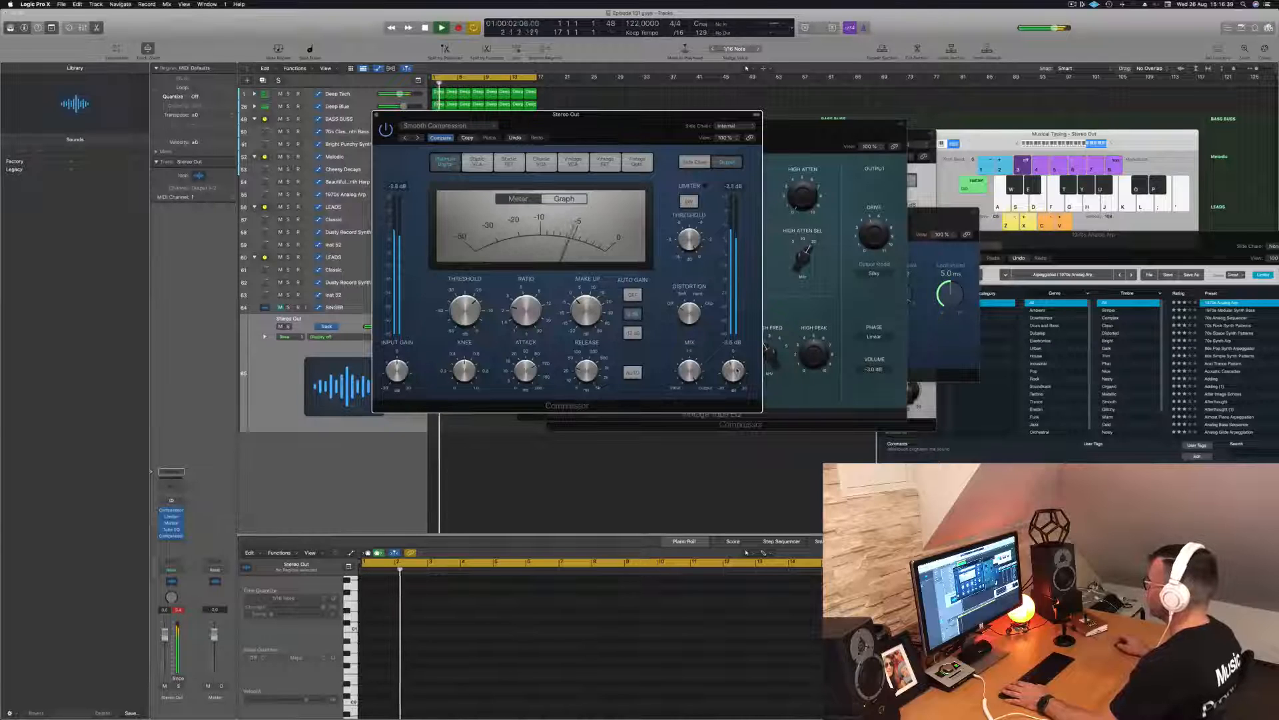
{"action": "left_click_drag", "start_coordinate": [717, 114], "coordinate": [874, 133]}
{"action": "key", "text": "Return"}
{"action": "key", "text": "space"}
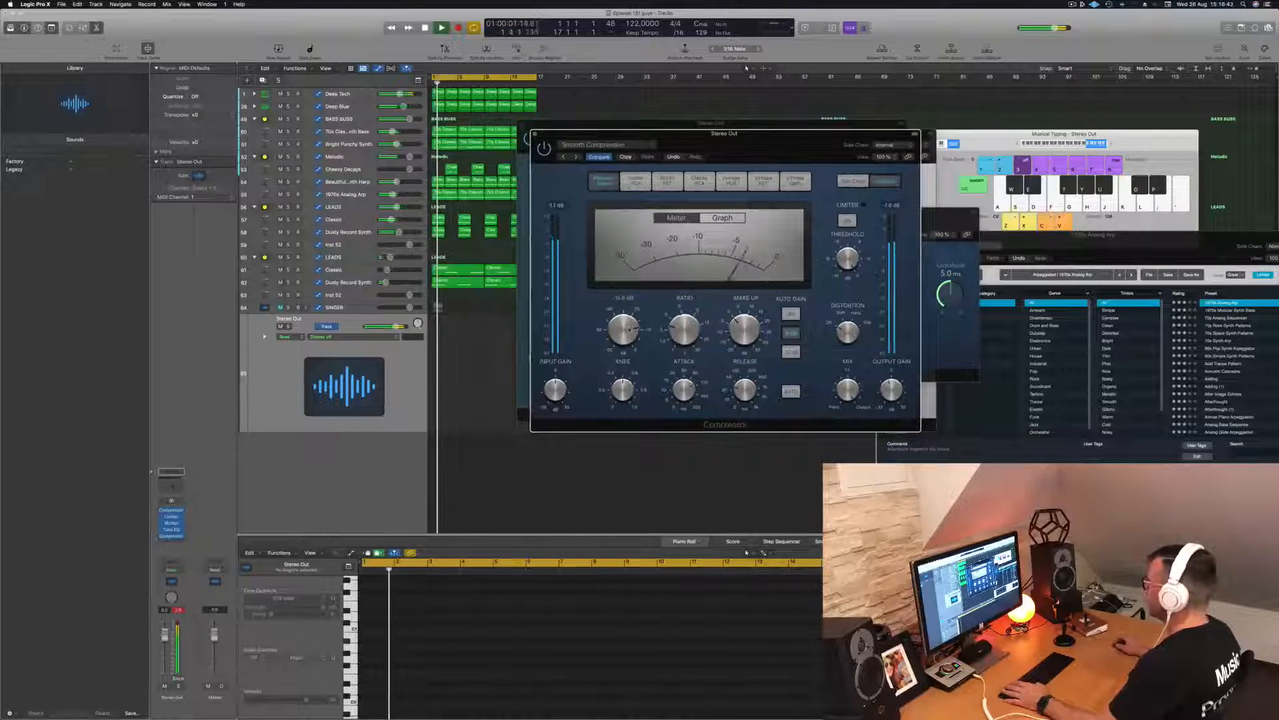
{"action": "key", "text": "Return"}
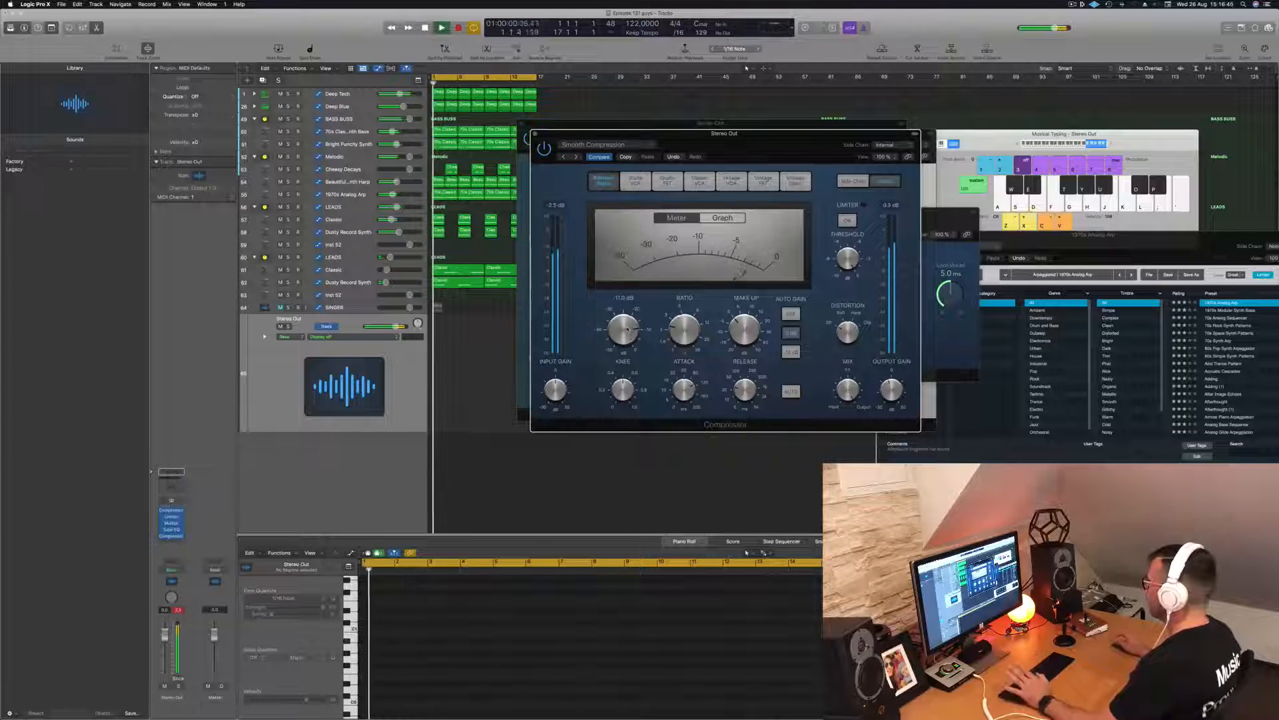
{"action": "left_click_drag", "start_coordinate": [754, 141], "coordinate": [851, 144]}
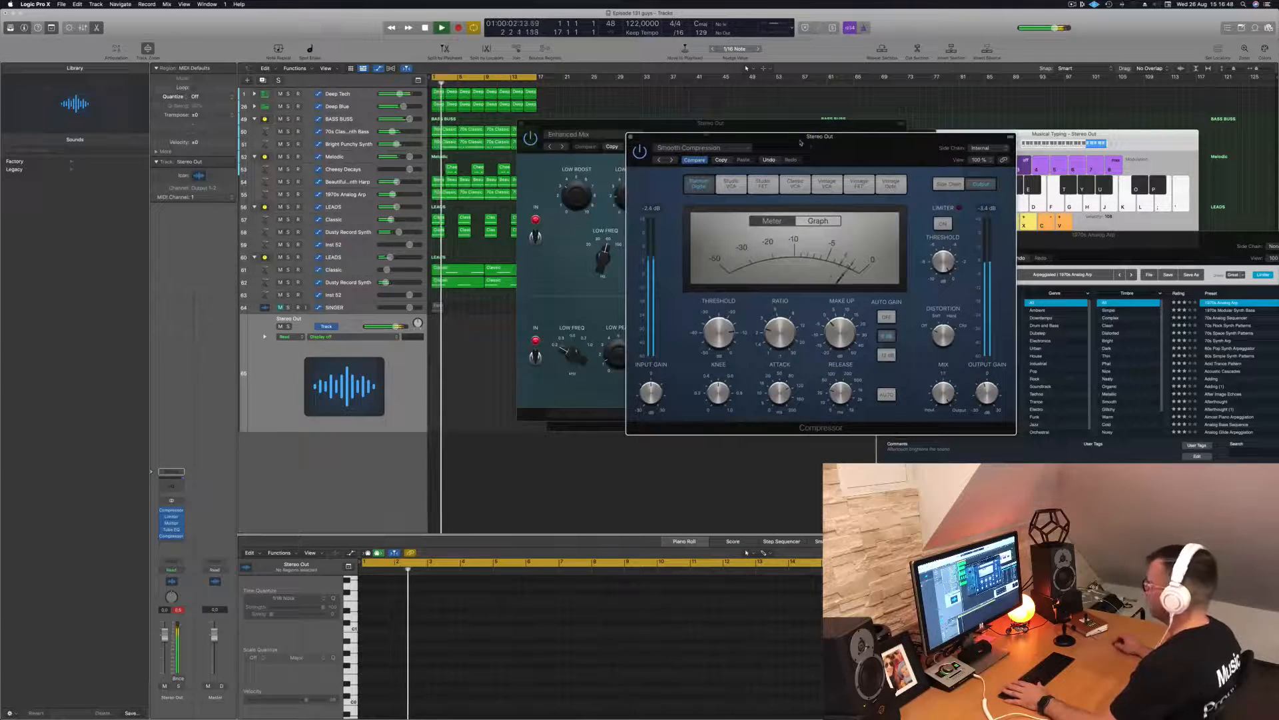
{"action": "left_click", "coordinate": [179, 610]}
{"action": "key", "text": "space"}
- Insert a stereo Adaptive Limiter last in the Stereo Out chain, start playback and move its window aside
{"action": "left_click", "coordinate": [172, 541]}
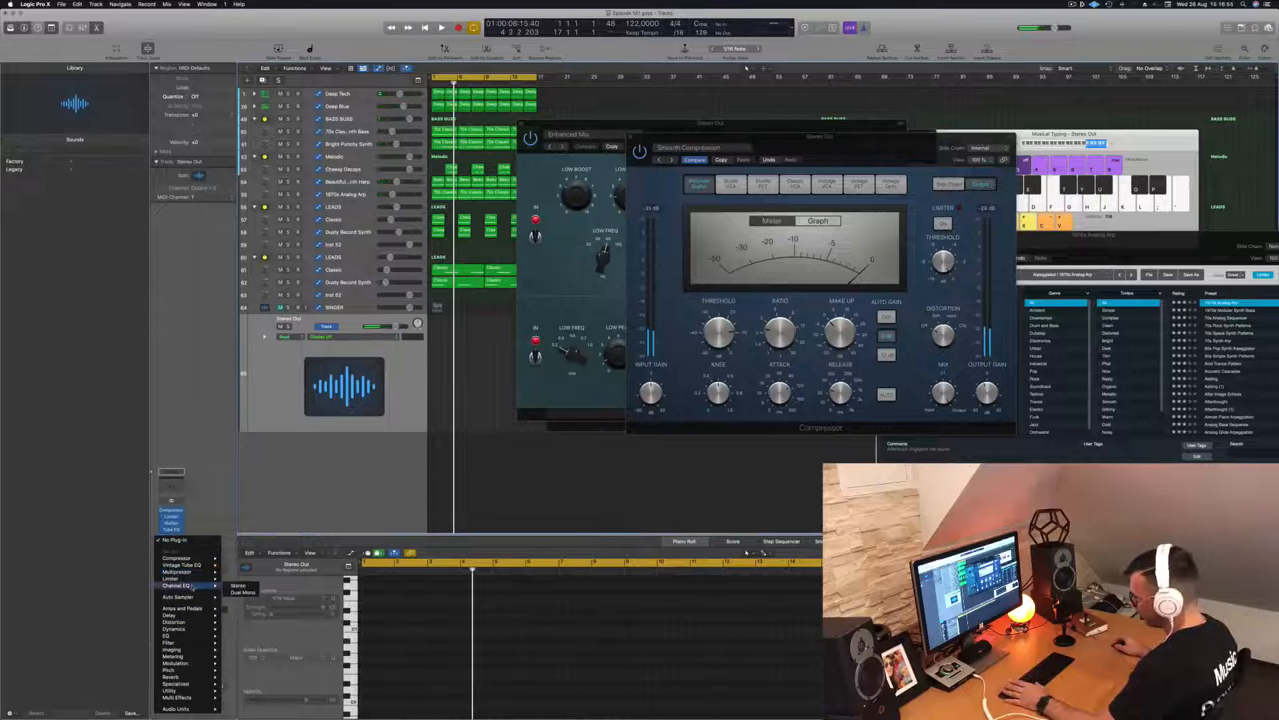
{"action": "mouse_move", "coordinate": [178, 631]}
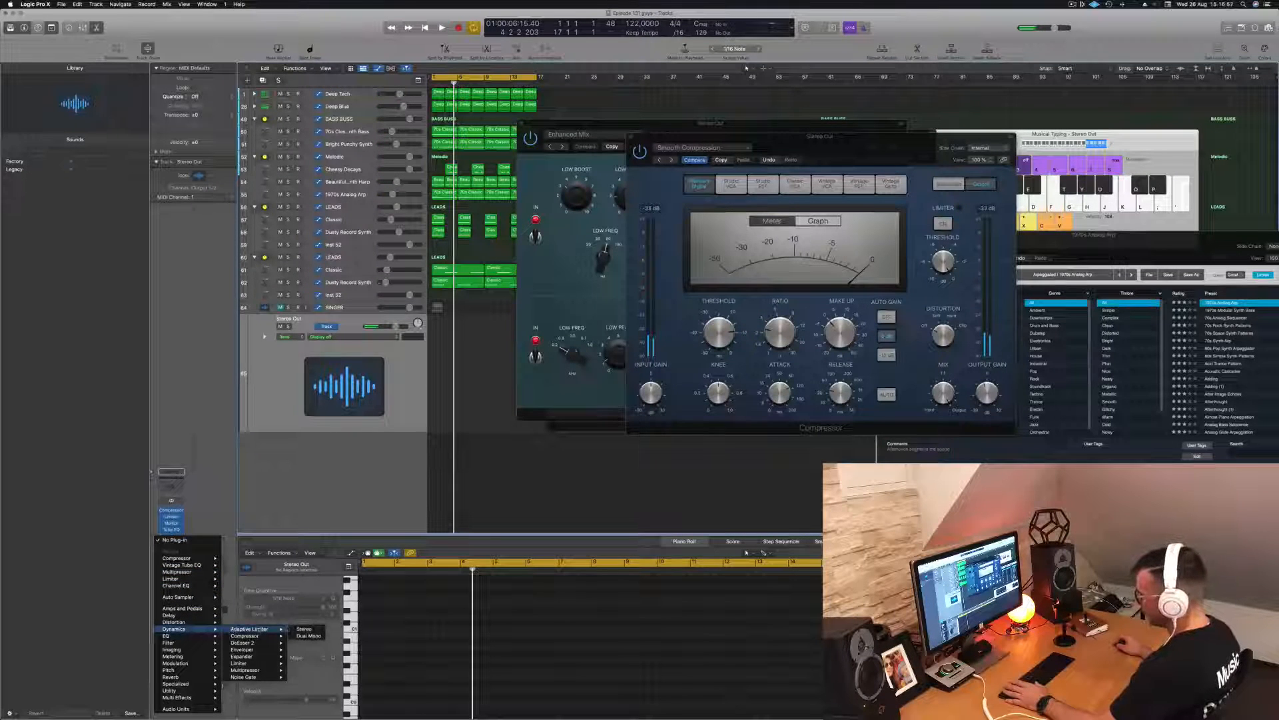
{"action": "left_click", "coordinate": [301, 629]}
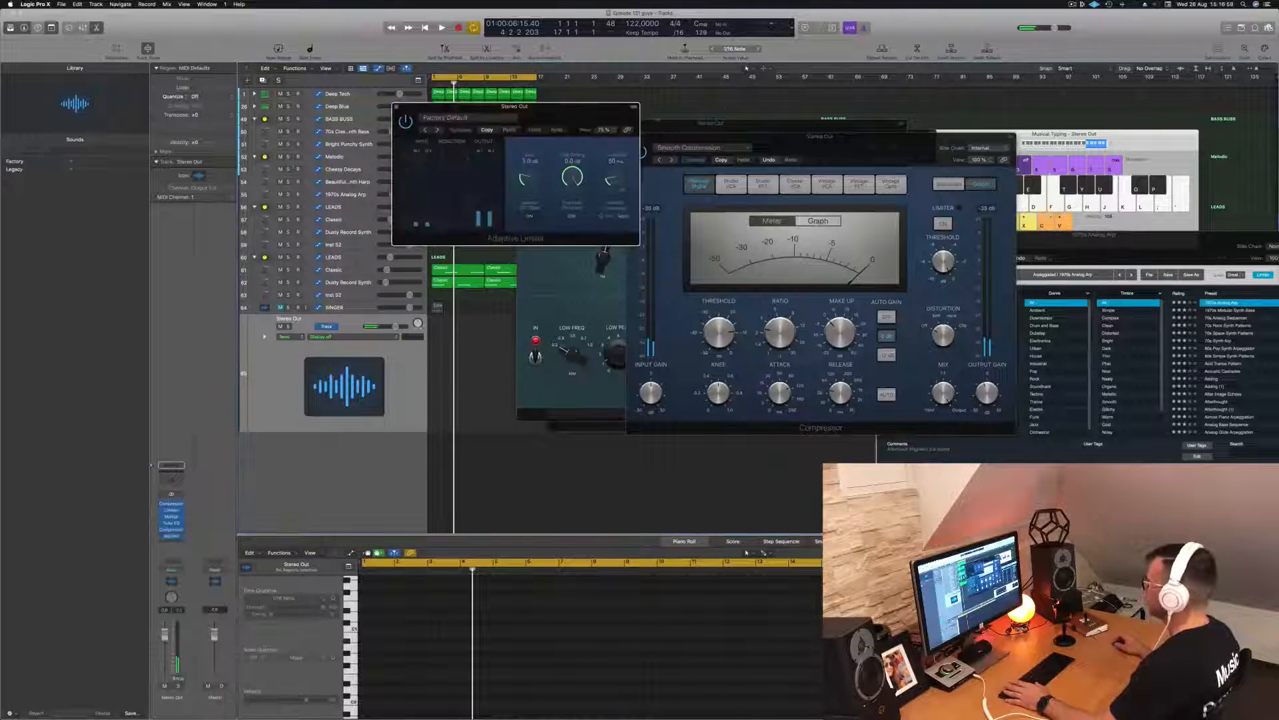
{"action": "left_click_drag", "start_coordinate": [589, 114], "coordinate": [740, 128]}
{"action": "key", "text": "space"}
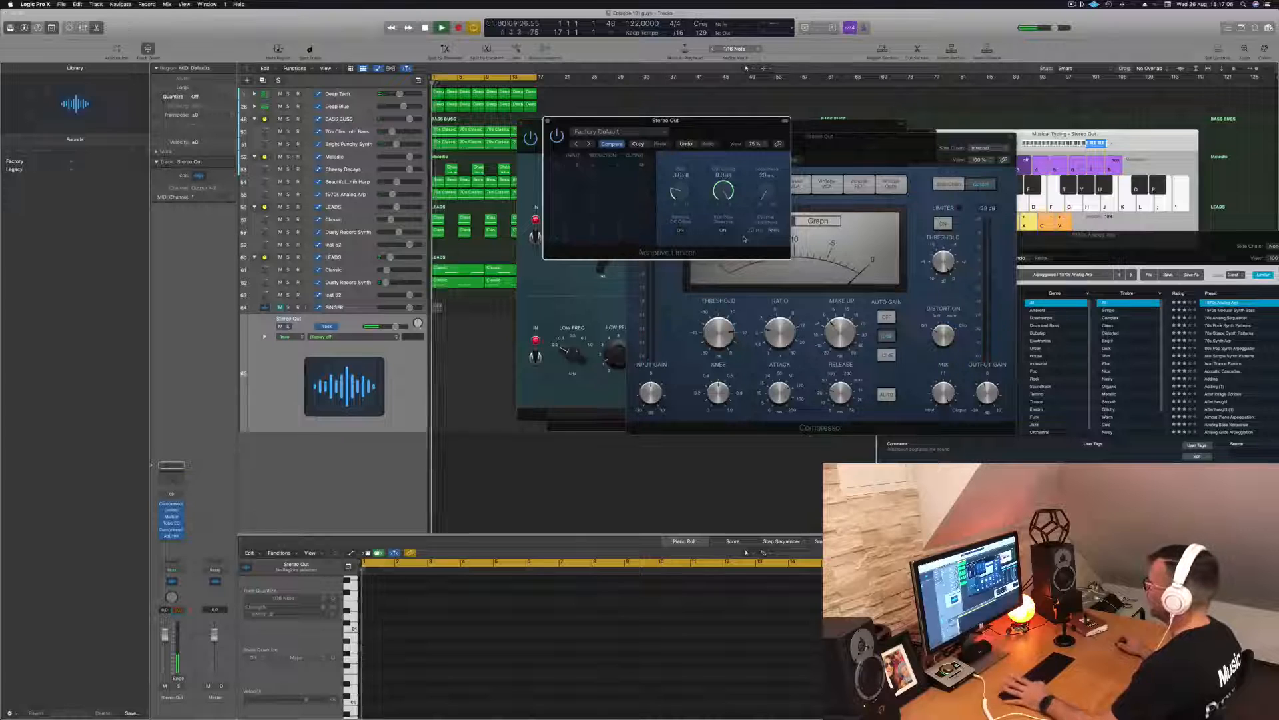
{"action": "left_click_drag", "start_coordinate": [608, 169], "coordinate": [809, 190]}
{"action": "left_click_drag", "start_coordinate": [943, 152], "coordinate": [1081, 147]}
- Close both Compressor windows, the Vintage Tube EQ and the Limiter, leaving only the Adaptive Limiter open over the arrangement
{"action": "left_click_drag", "start_coordinate": [826, 141], "coordinate": [720, 181]}
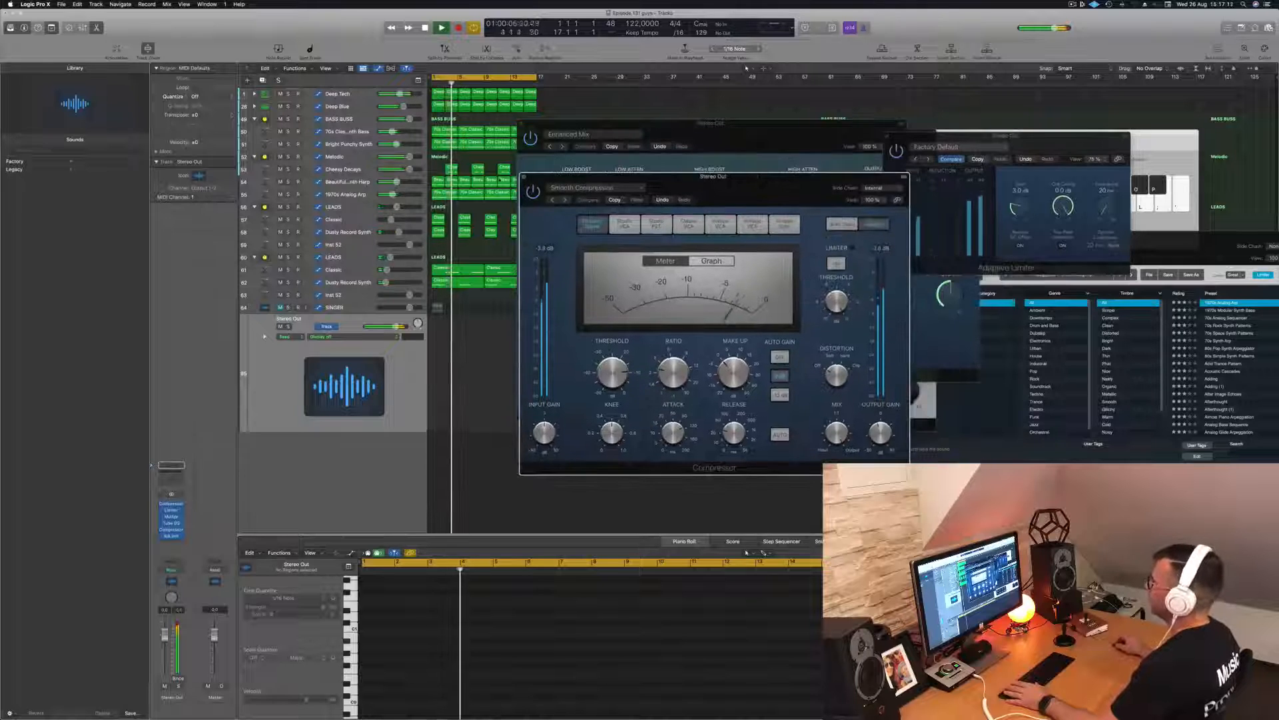
{"action": "left_click", "coordinate": [523, 176]}
{"action": "left_click", "coordinate": [523, 123]}
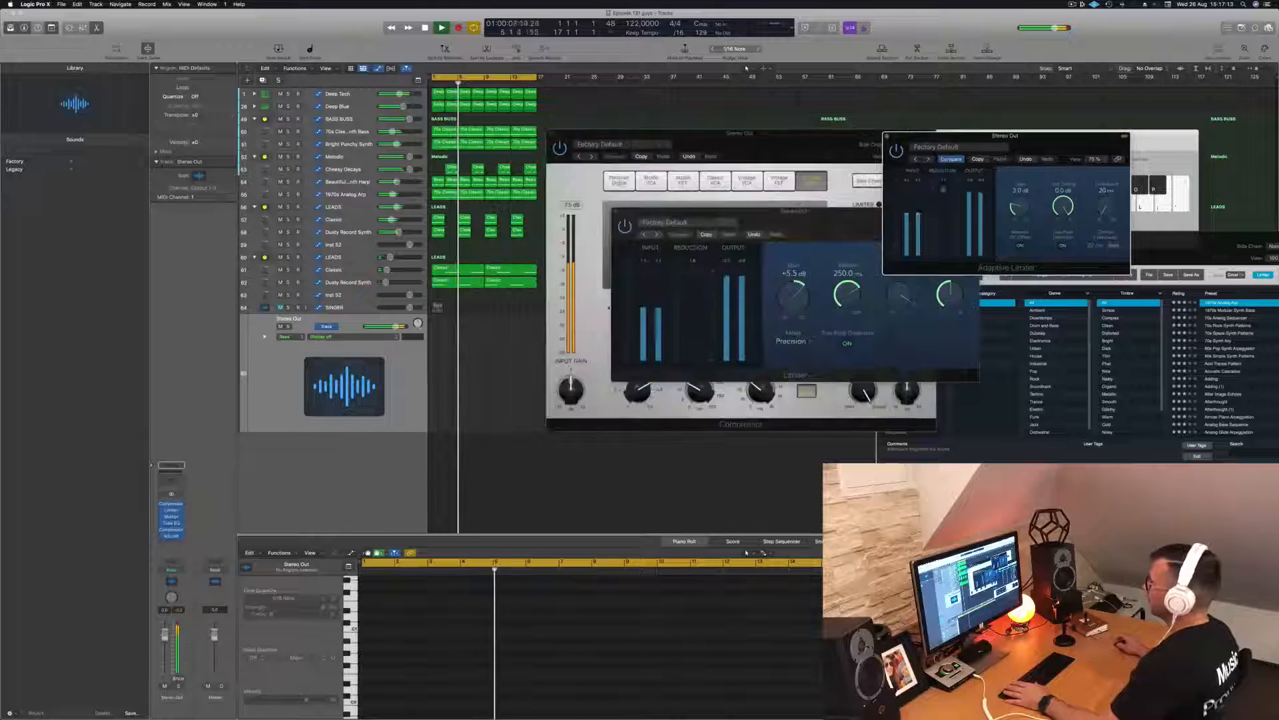
{"action": "left_click", "coordinate": [551, 134]}
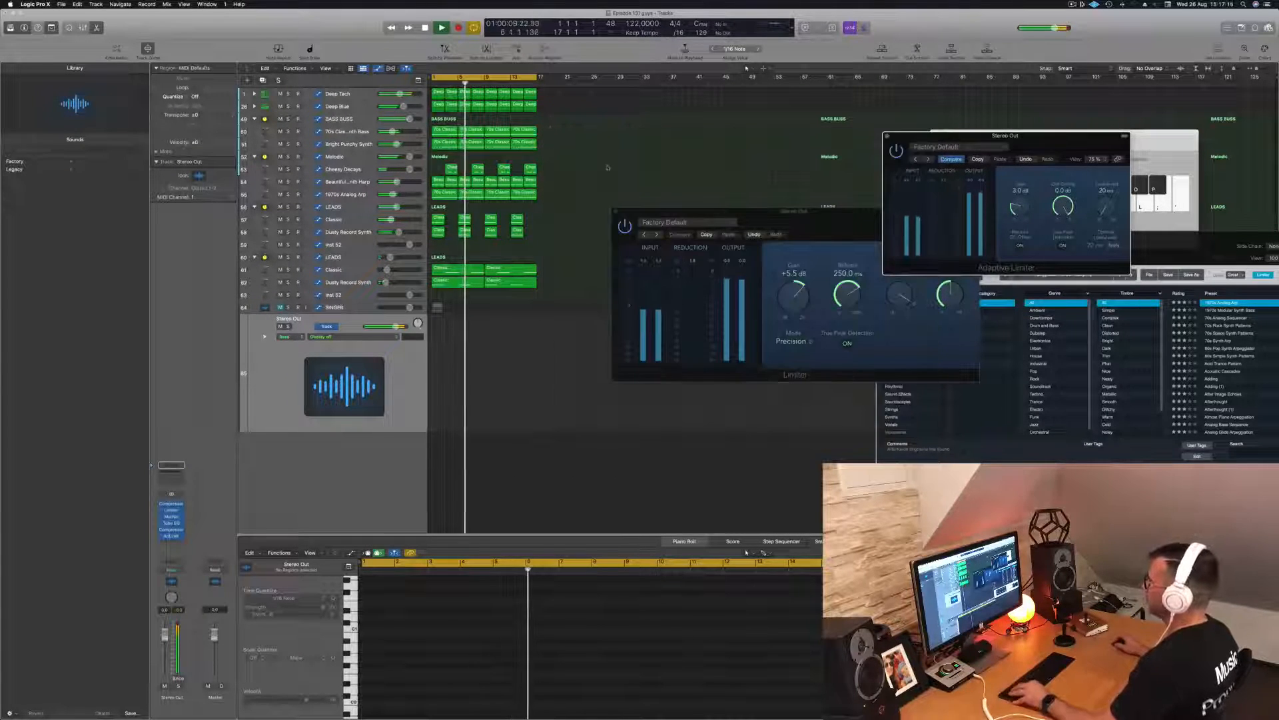
{"action": "scroll", "coordinate": [607, 167], "scroll_direction": "down", "scroll_amount": 1}
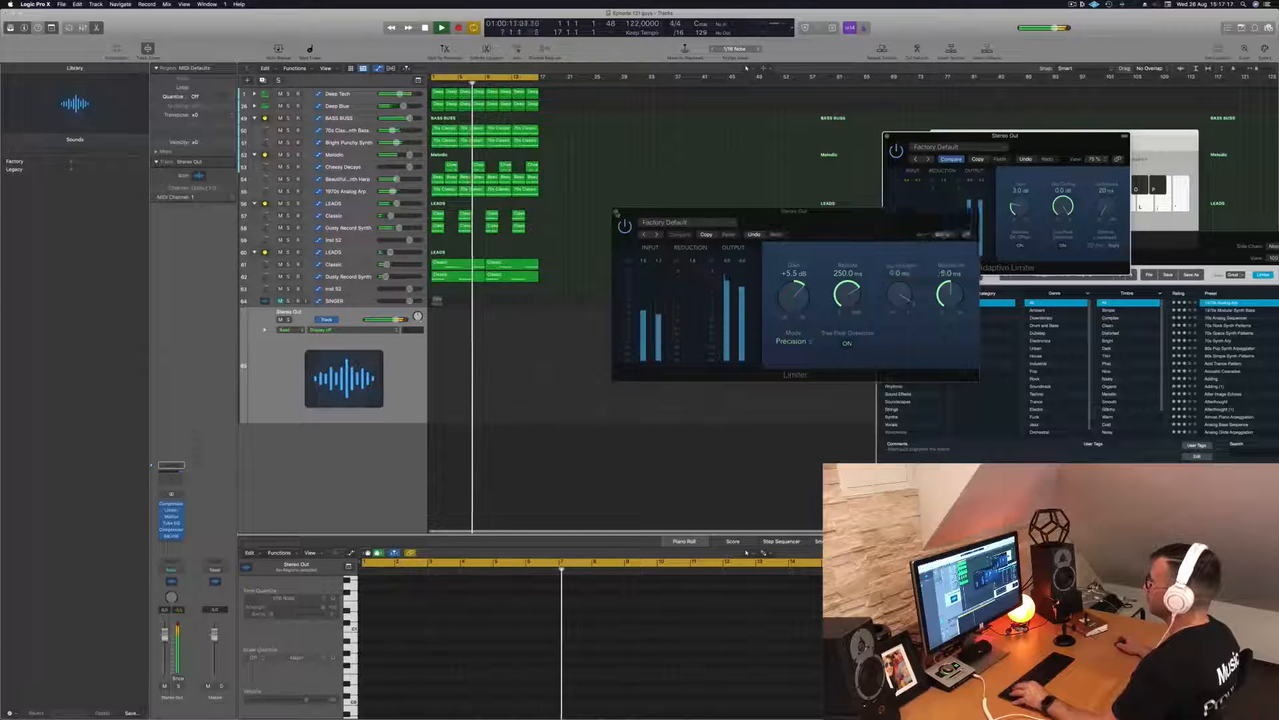
{"action": "left_click", "coordinate": [616, 213]}
{"action": "scroll", "coordinate": [754, 227], "scroll_direction": "down", "scroll_amount": 1}
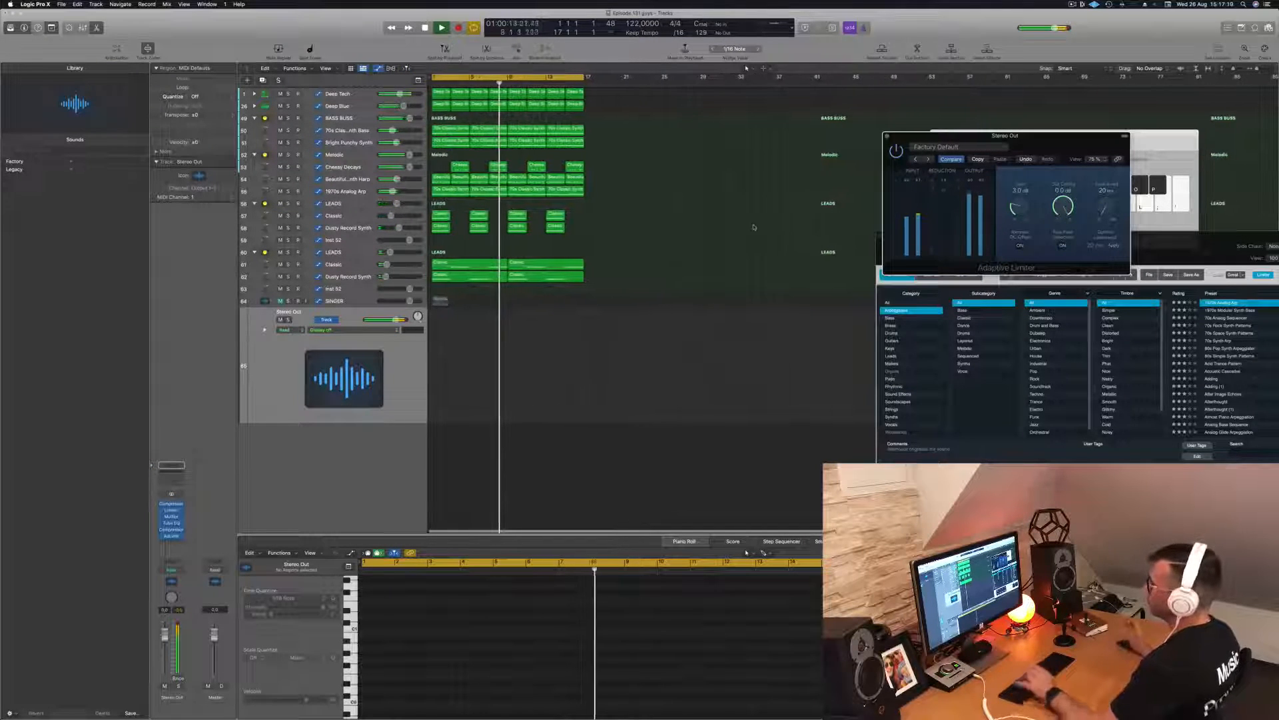